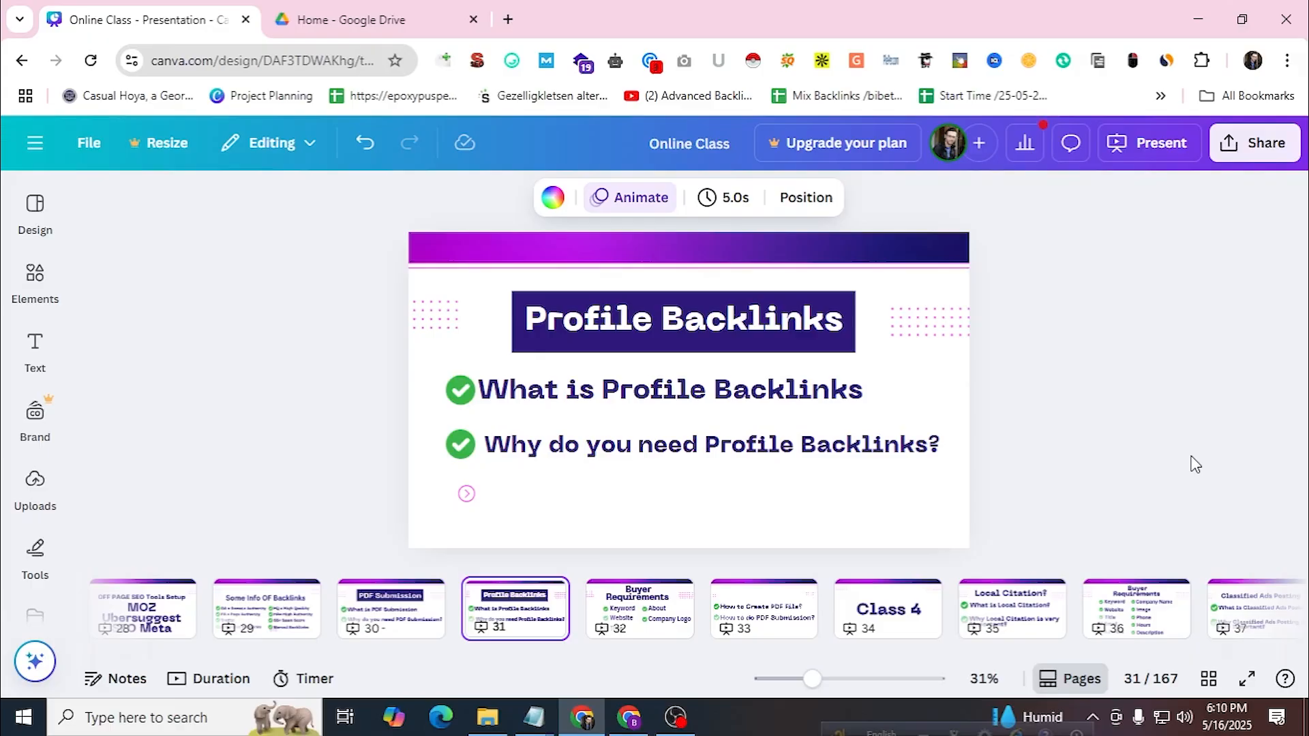
# Show the Buyer Requirements slide and go through its Website, Title, About and Company Logo items.
pyautogui.click(659, 617)
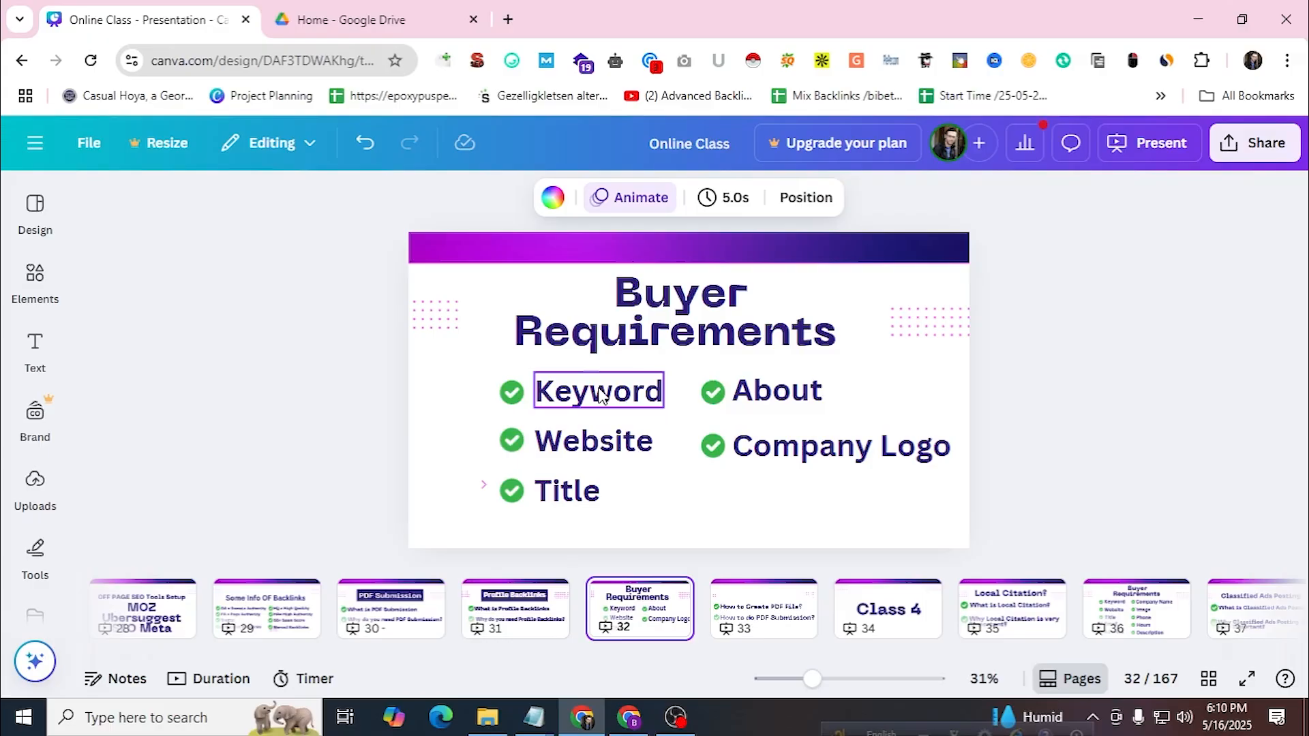
pyautogui.click(633, 446)
pyautogui.click(574, 493)
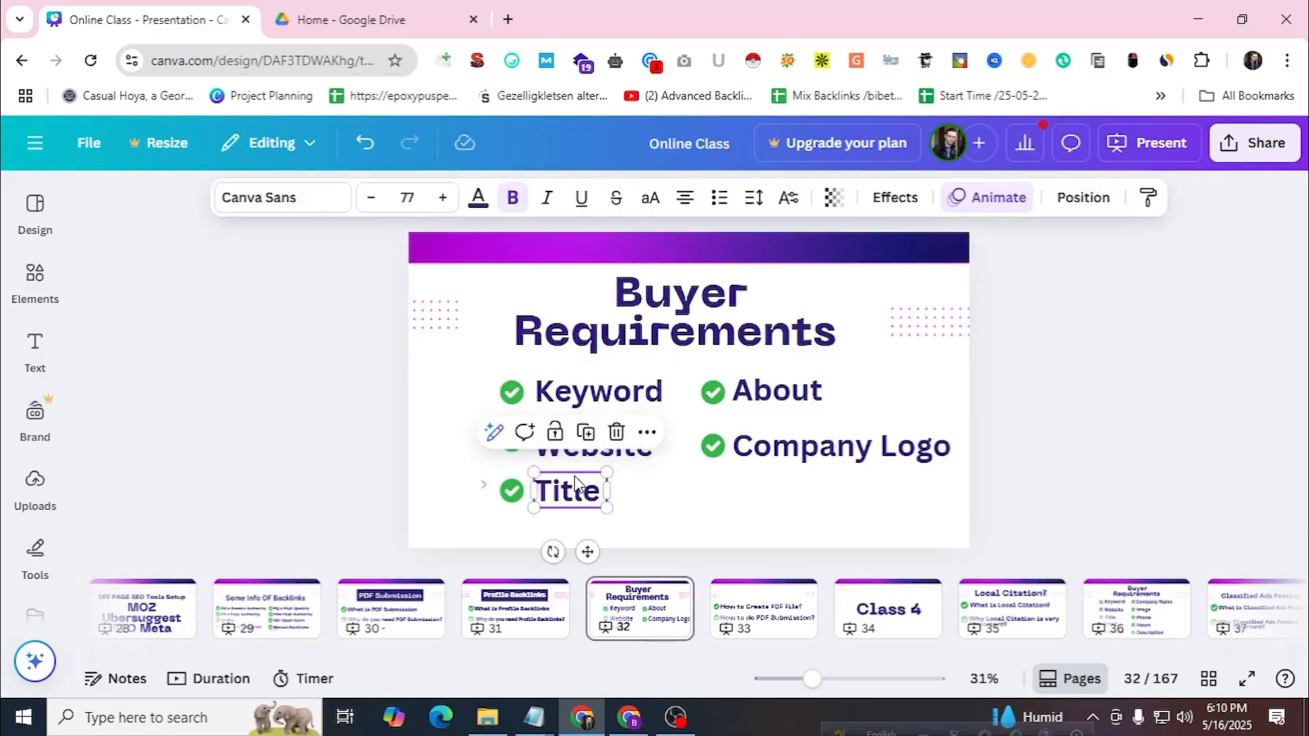
pyautogui.click(760, 402)
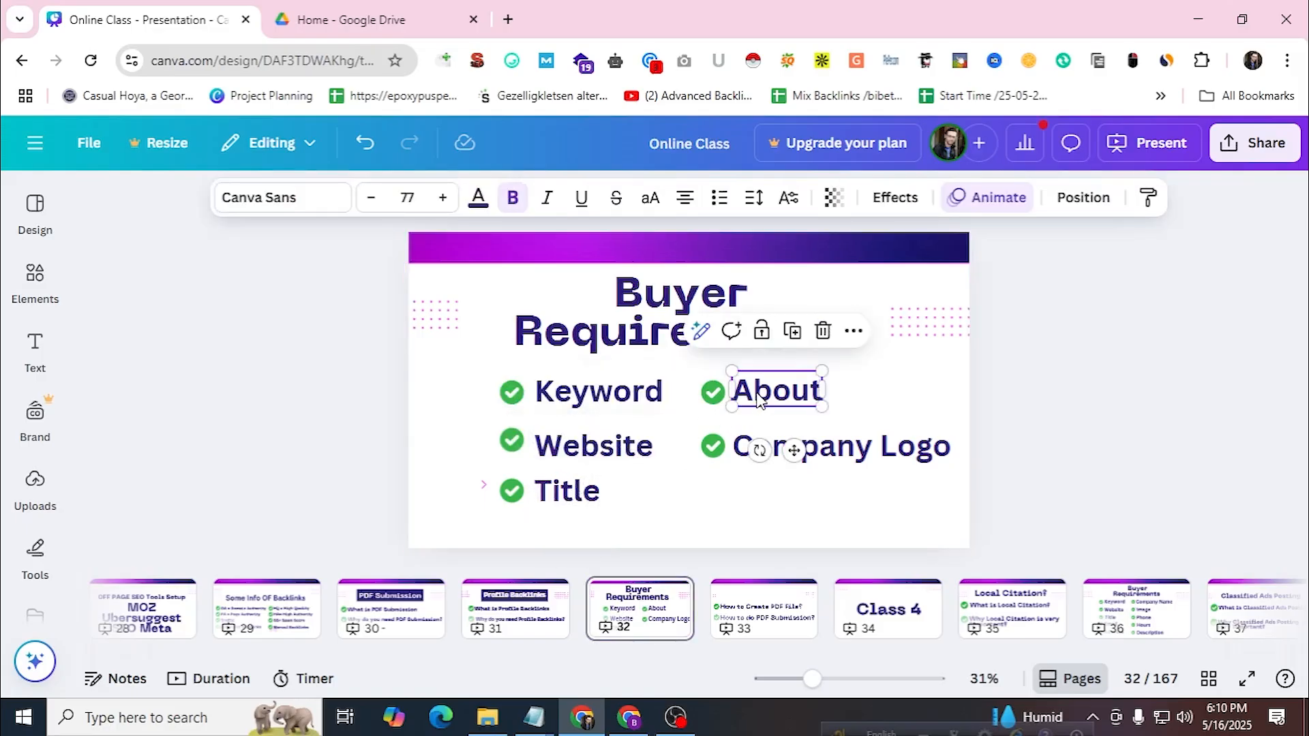
pyautogui.click(871, 451)
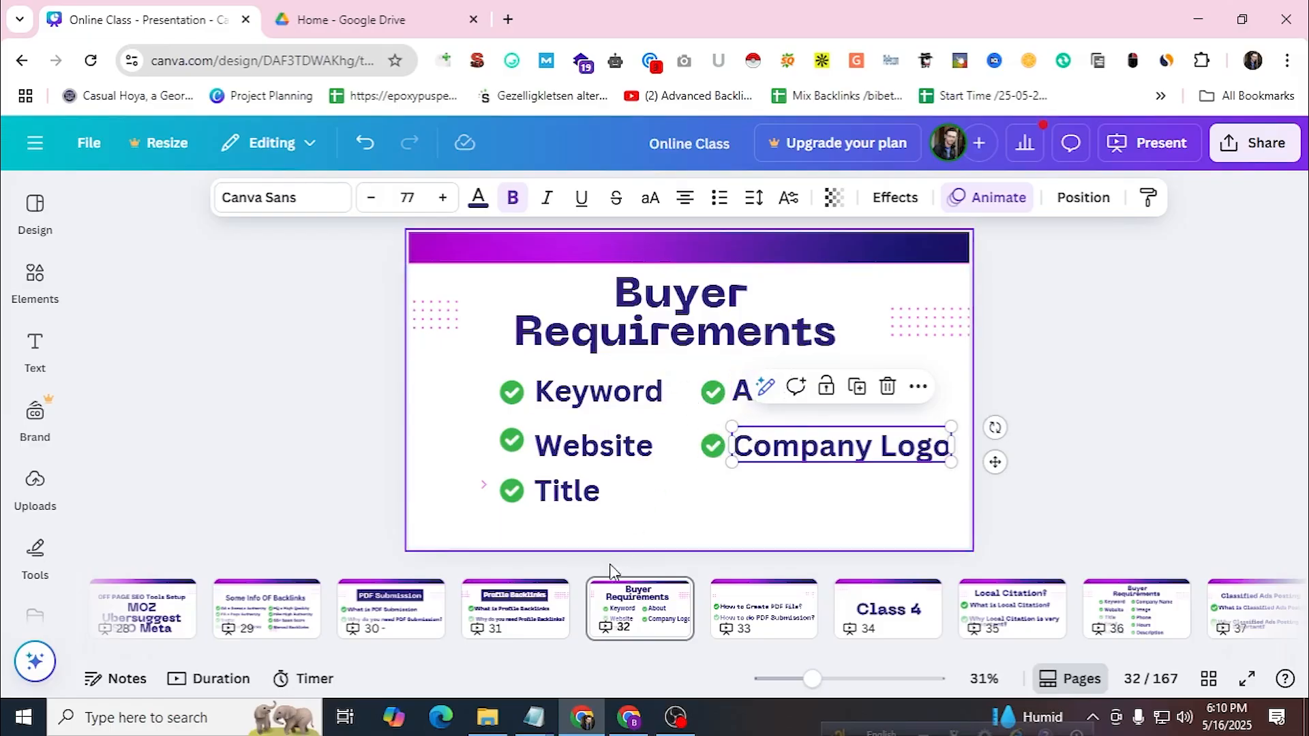
# Open the Profile Backlinks Requirements note in Notepad and review the order heading, website URL and keywords.
pyautogui.moveTo(548, 714)
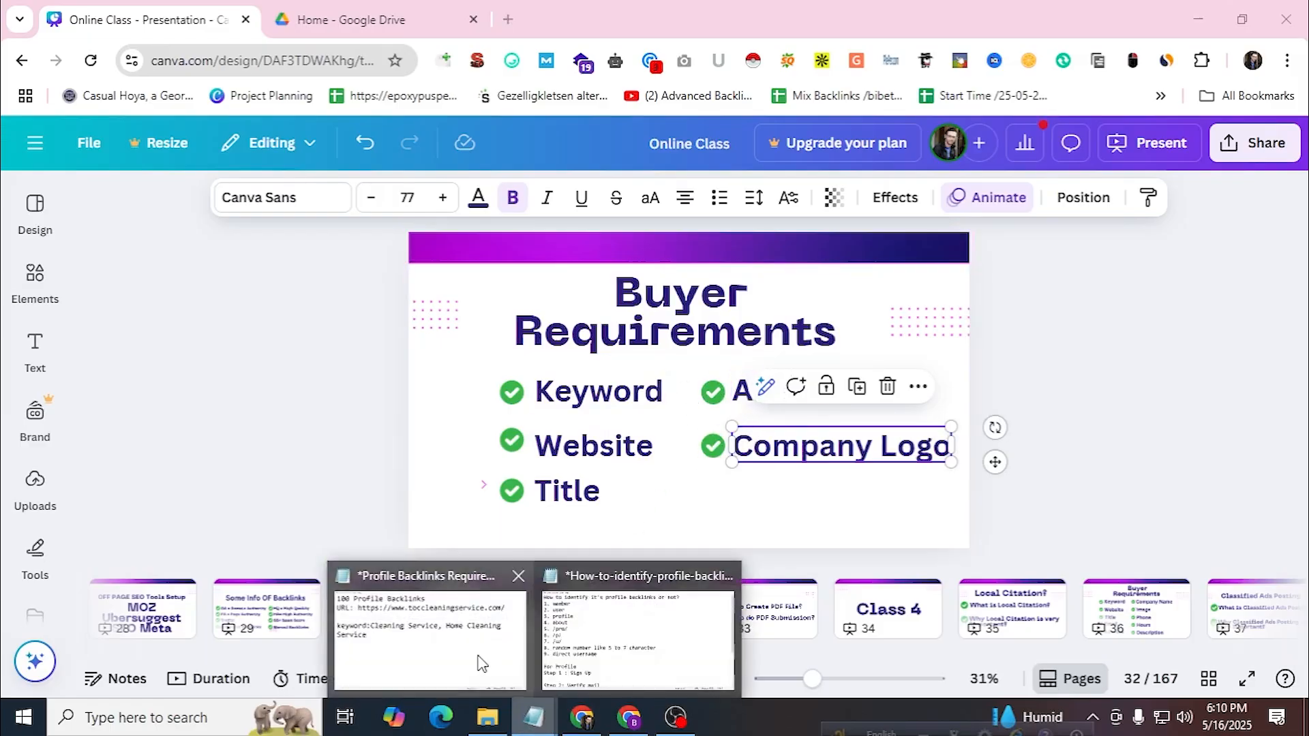
pyautogui.click(482, 661)
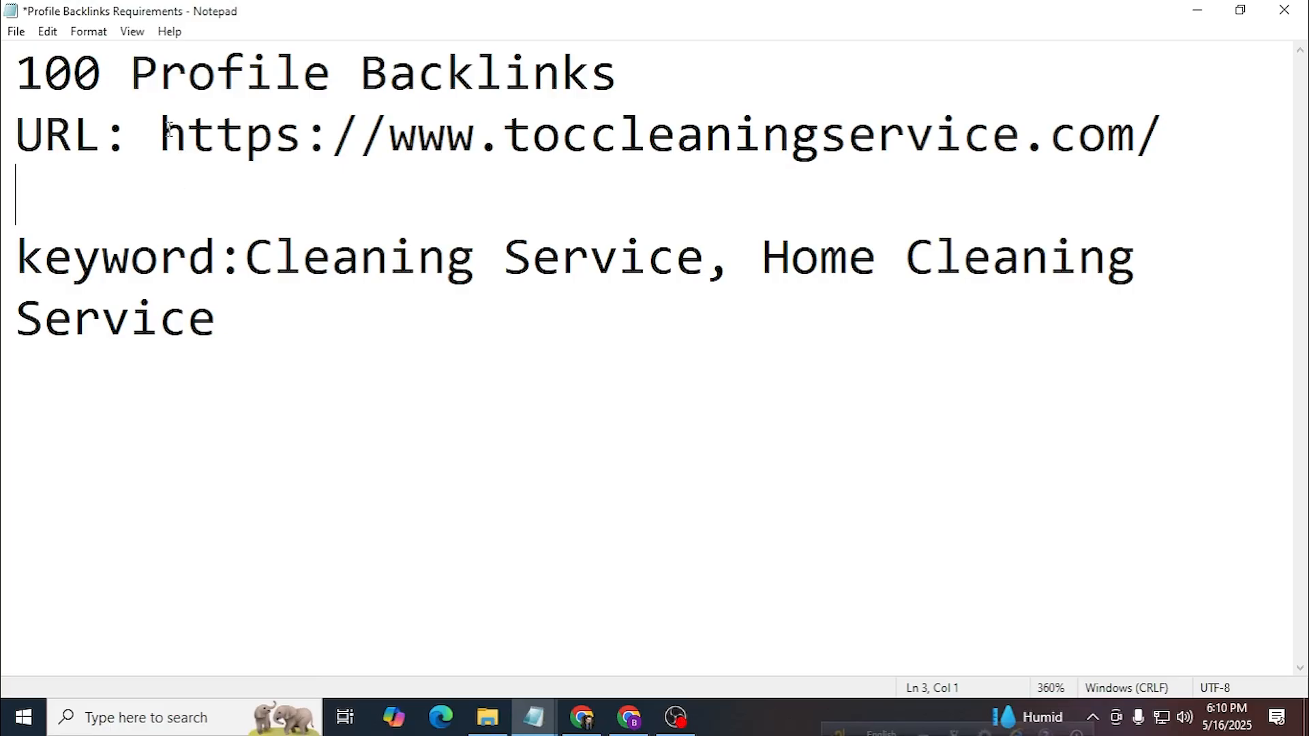
pyautogui.moveTo(26, 68); pyautogui.dragTo(646, 76)
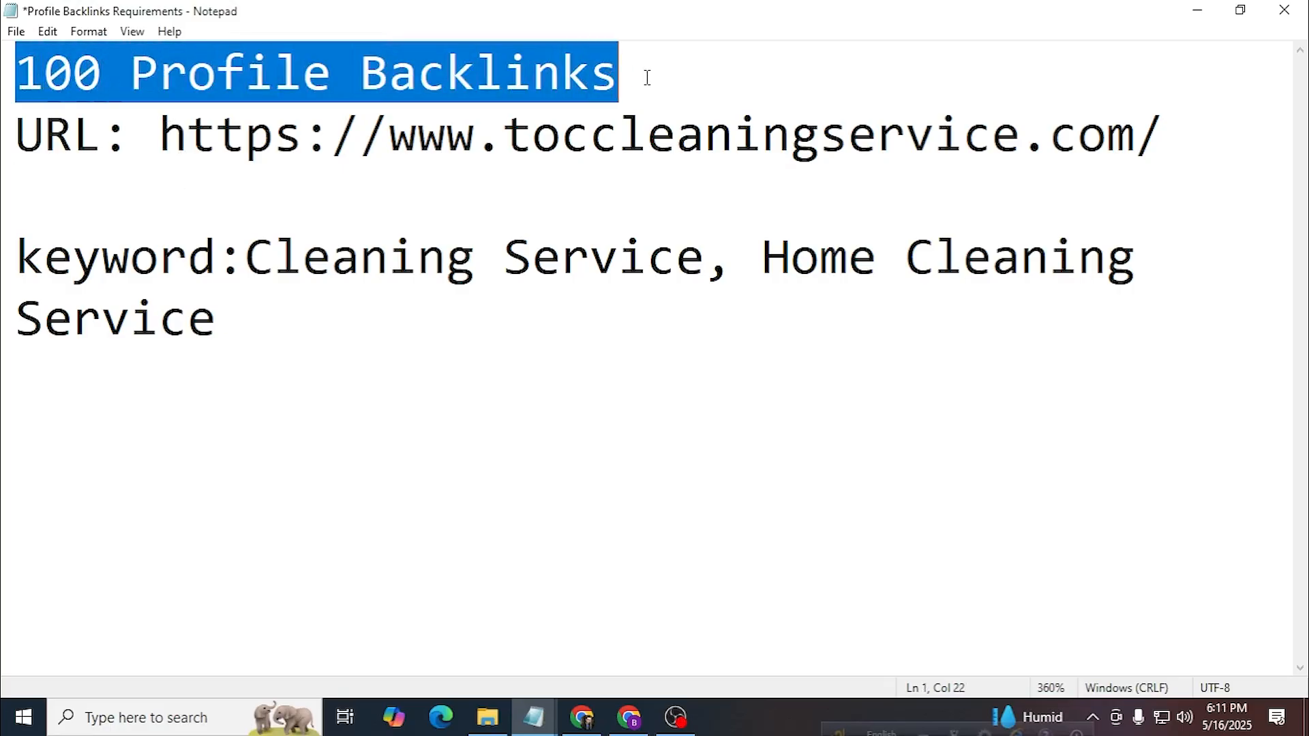
pyautogui.click(647, 78)
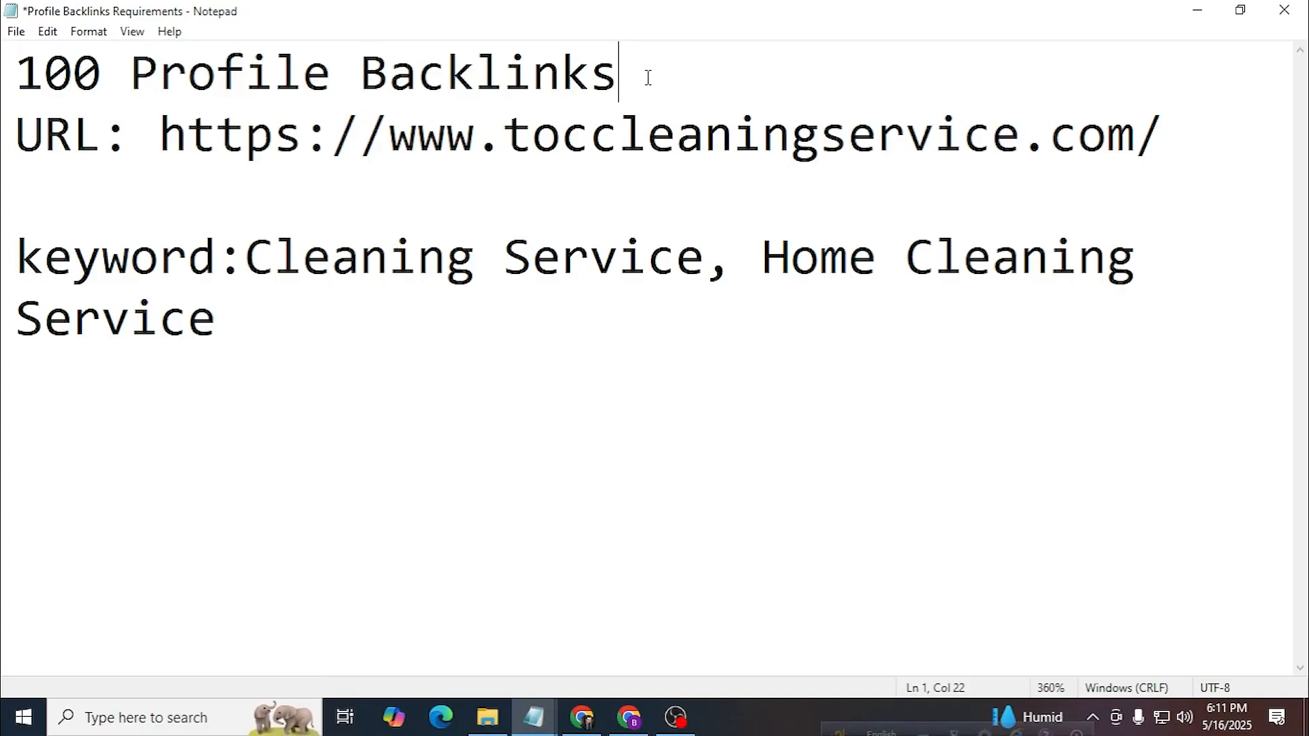
pyautogui.moveTo(161, 133); pyautogui.dragTo(1200, 129)
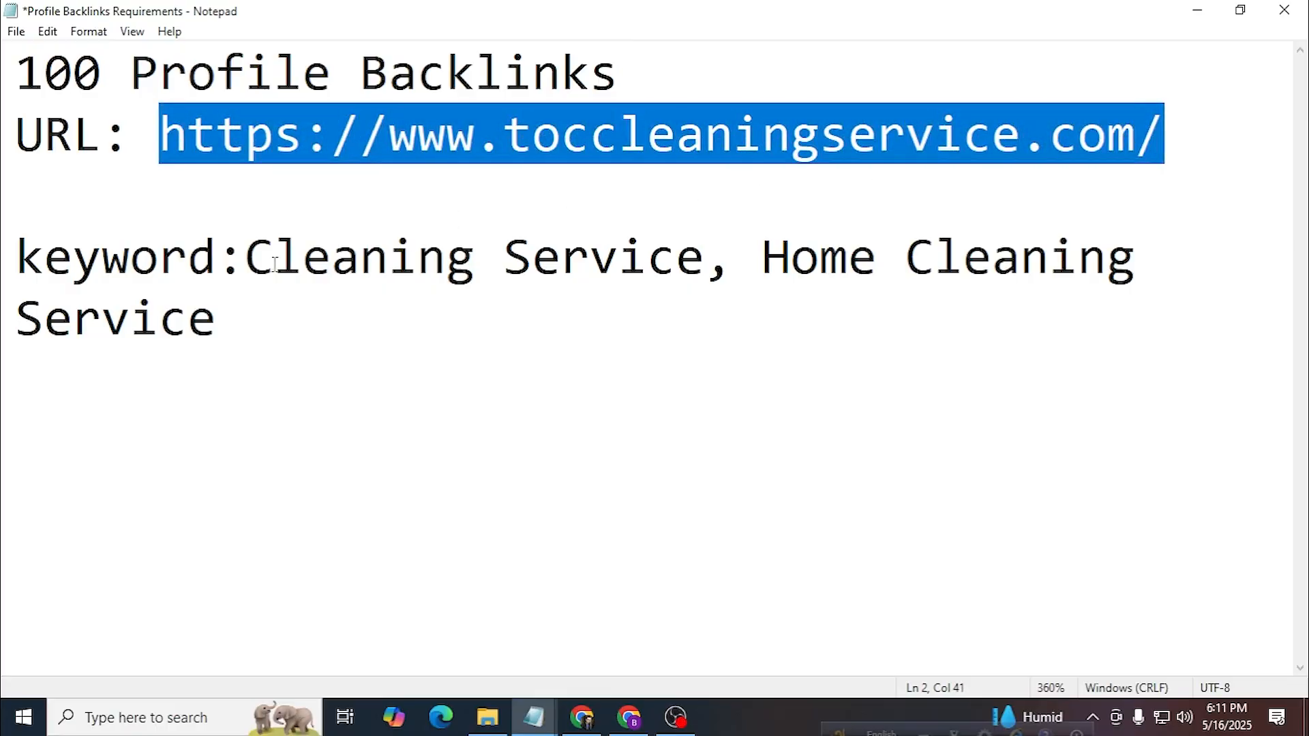
pyautogui.moveTo(246, 258); pyautogui.dragTo(288, 325)
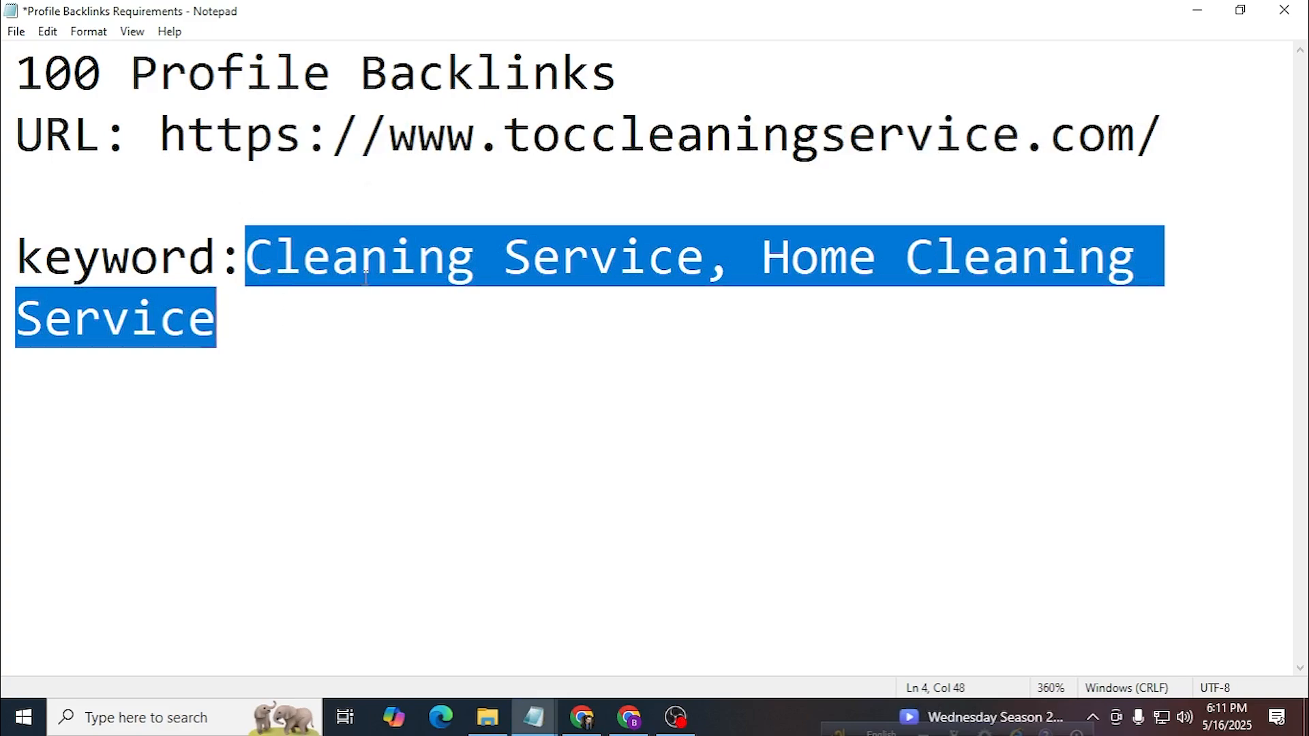
pyautogui.click(1198, 10)
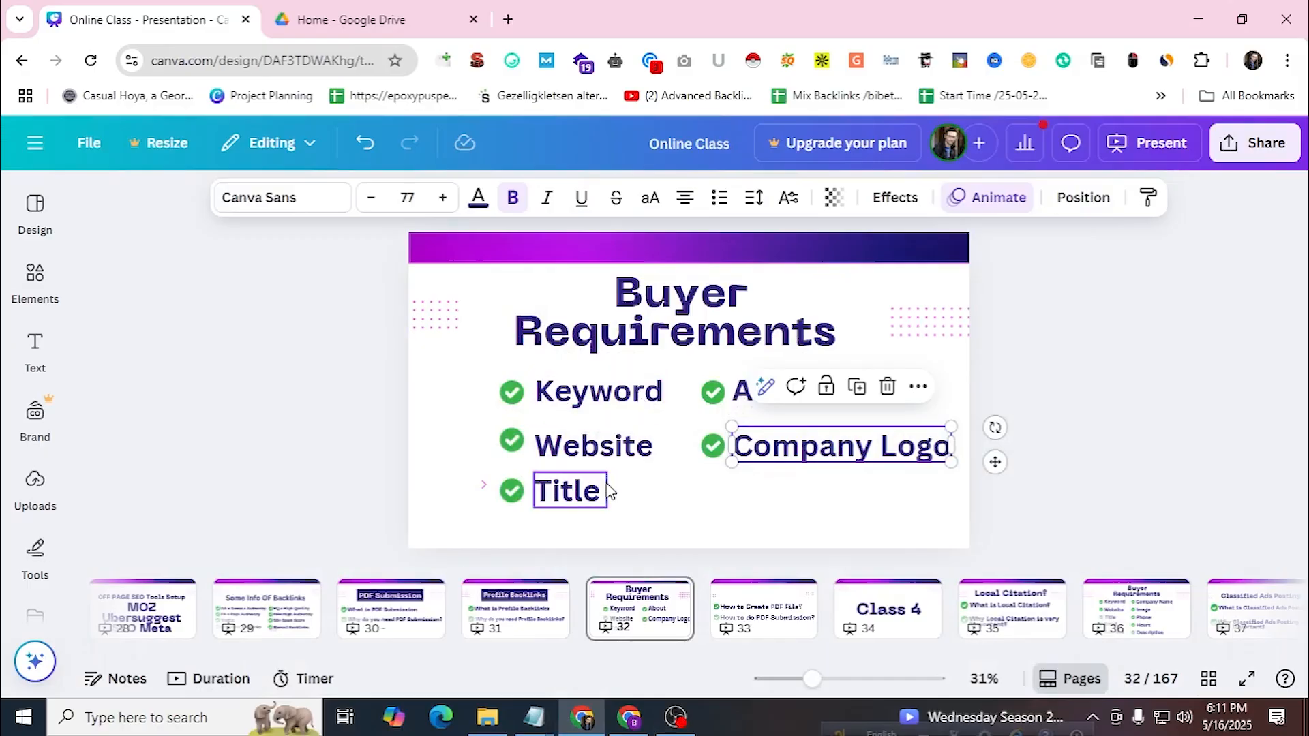
# Review the Title, About and Keyword items on the Buyer Requirements slide.
pyautogui.click(600, 503)
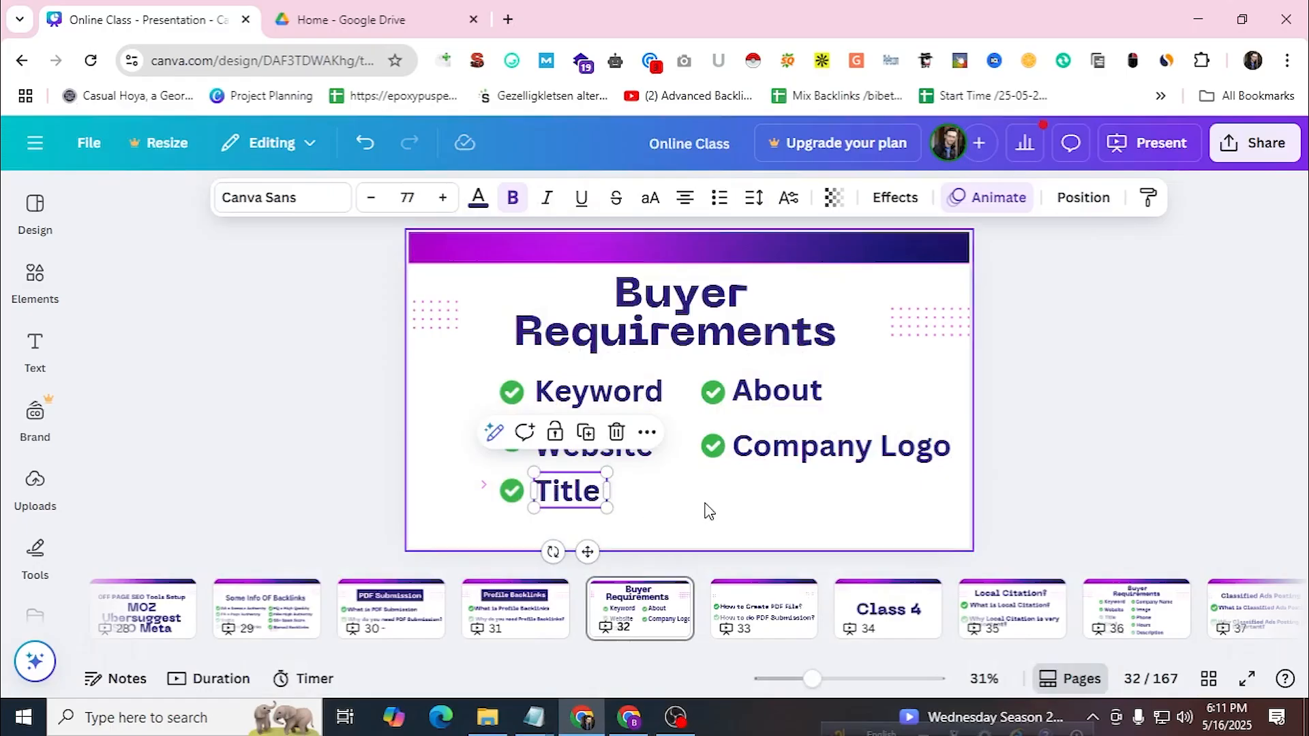
pyautogui.click(709, 512)
pyautogui.click(769, 394)
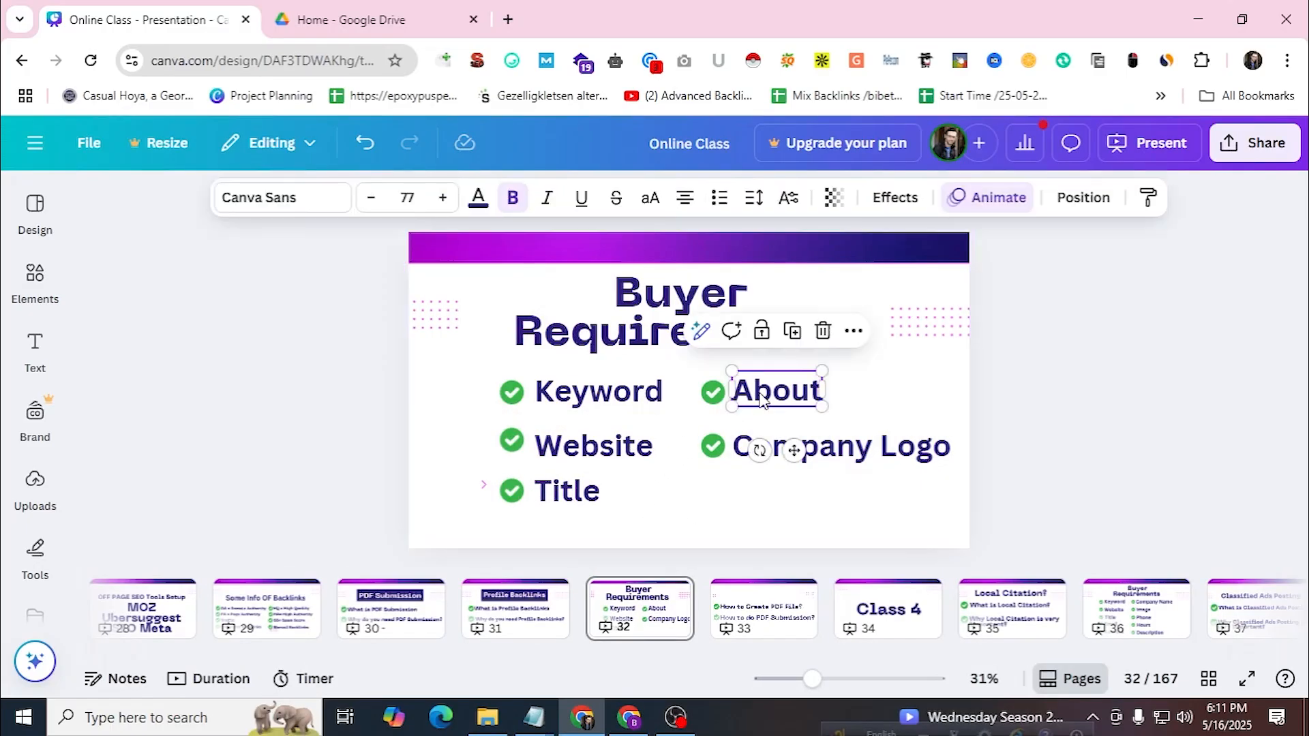
pyautogui.click(659, 400)
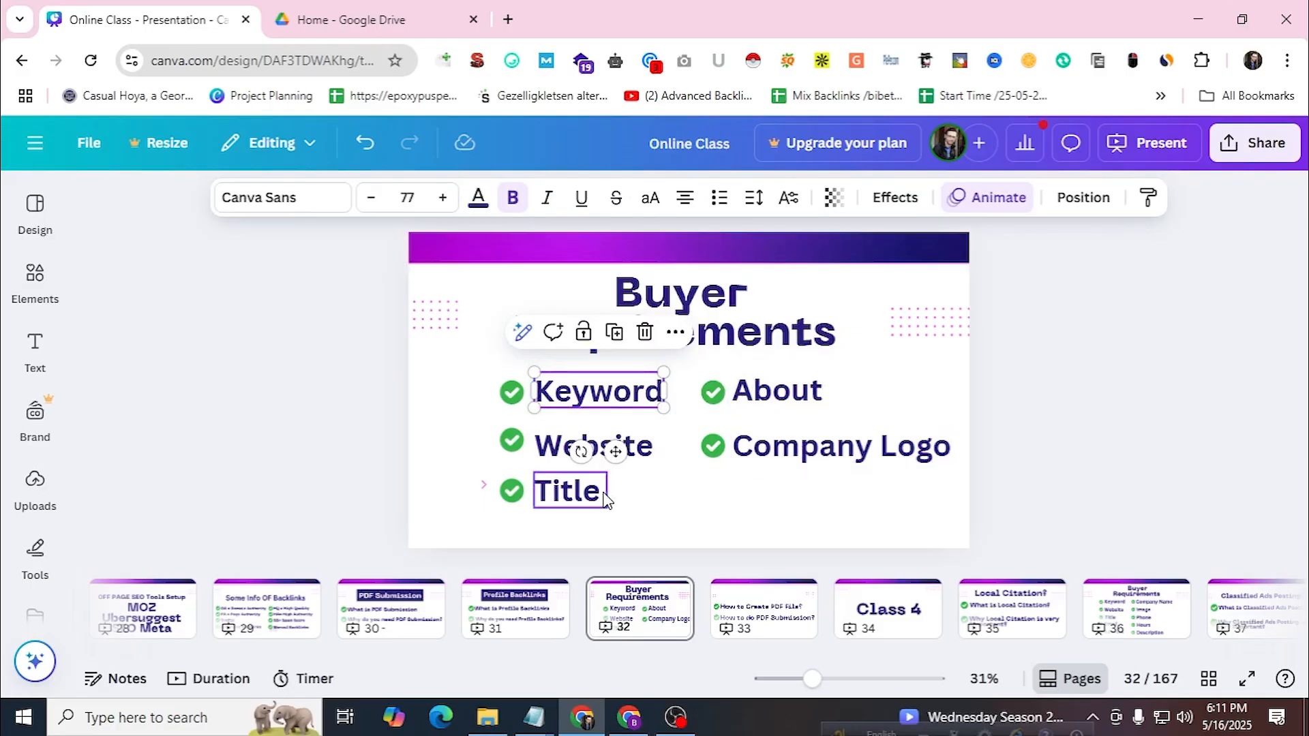
pyautogui.click(773, 401)
# Select the website URL in the requirements note, and open the About page of toccleaningservice.com in the other Chrome window.
pyautogui.moveTo(535, 717)
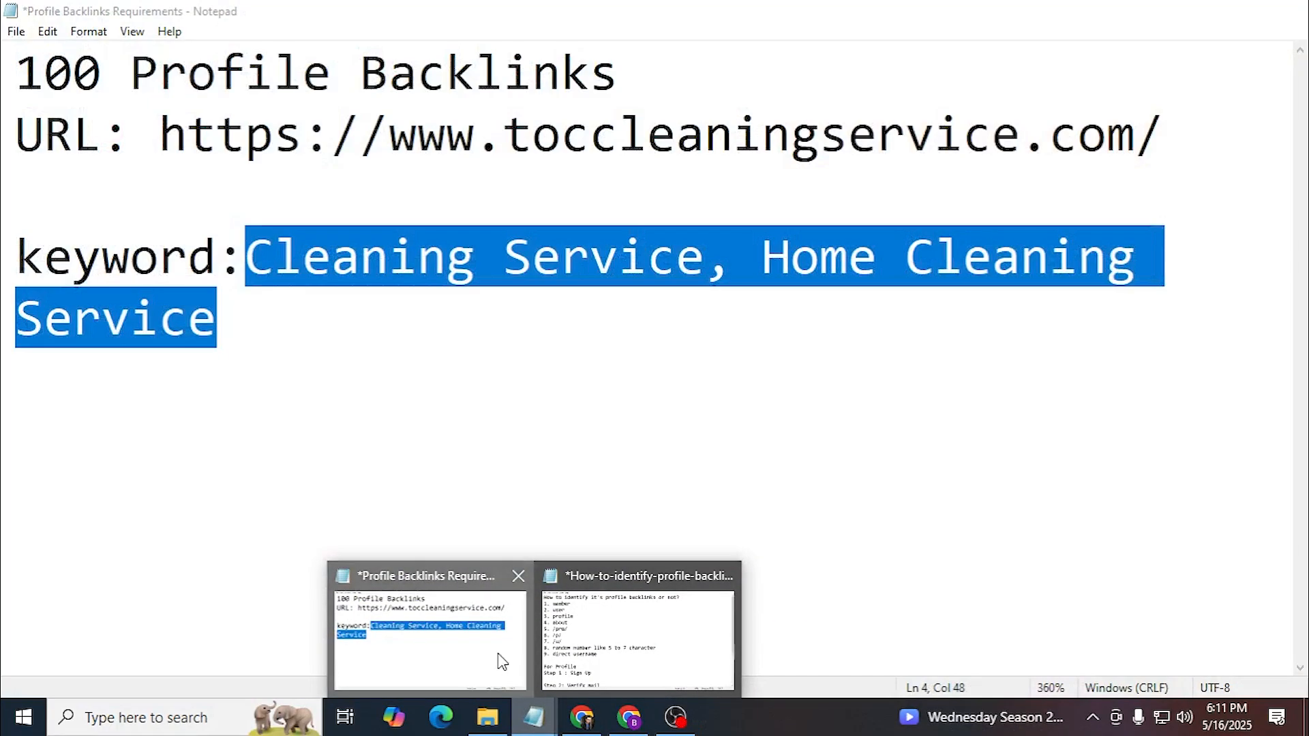
pyautogui.click(501, 660)
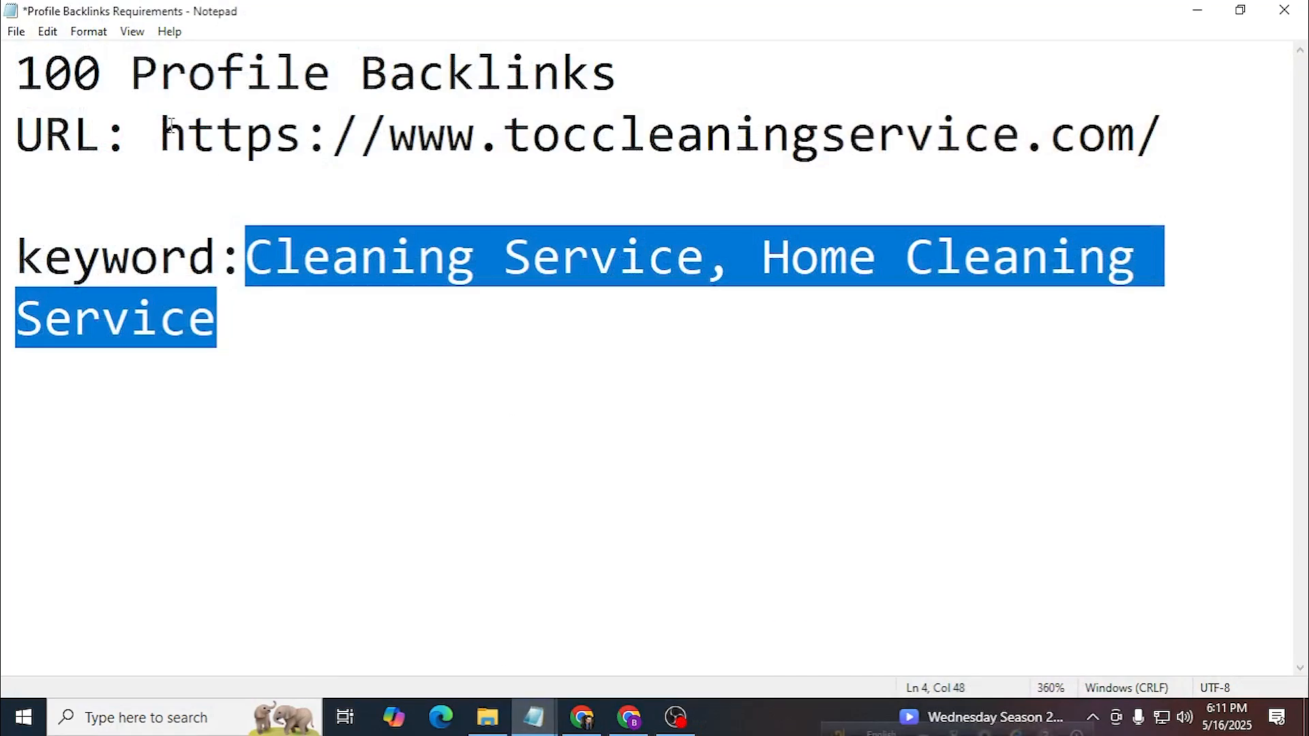
pyautogui.moveTo(160, 135); pyautogui.dragTo(1136, 130)
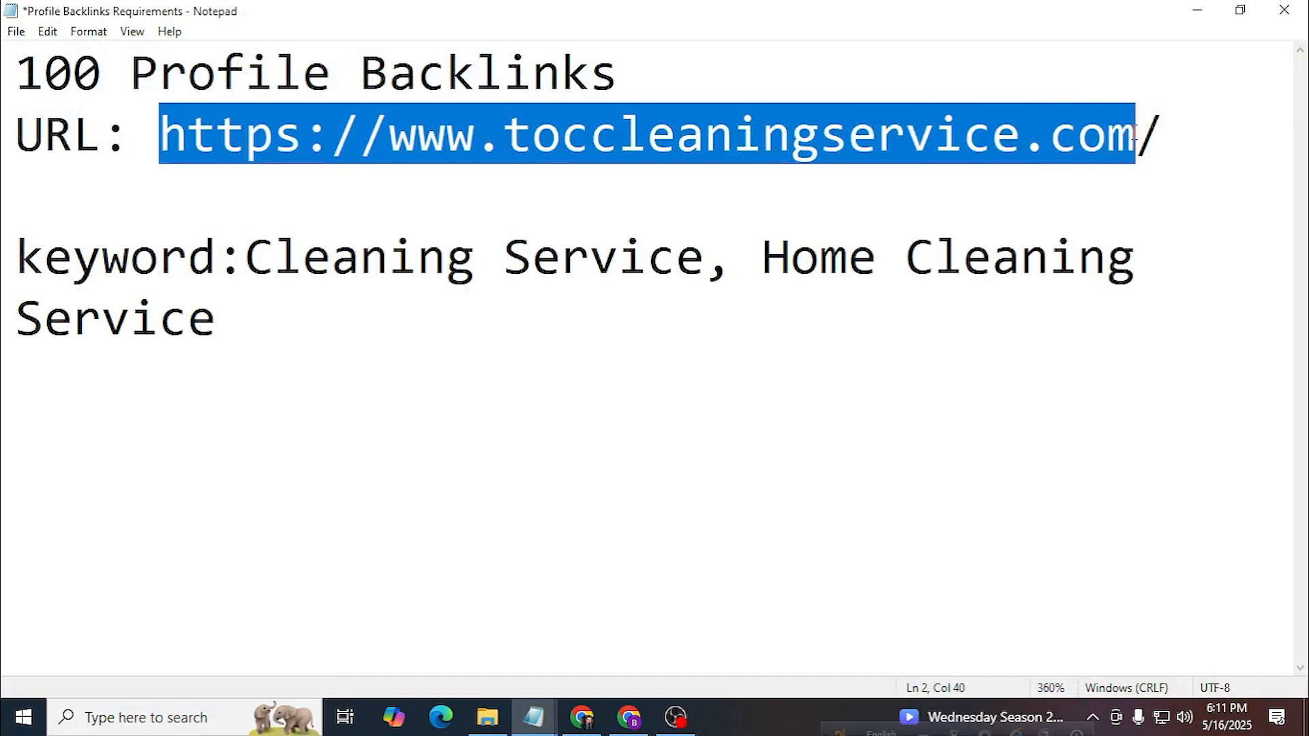
pyautogui.click(629, 716)
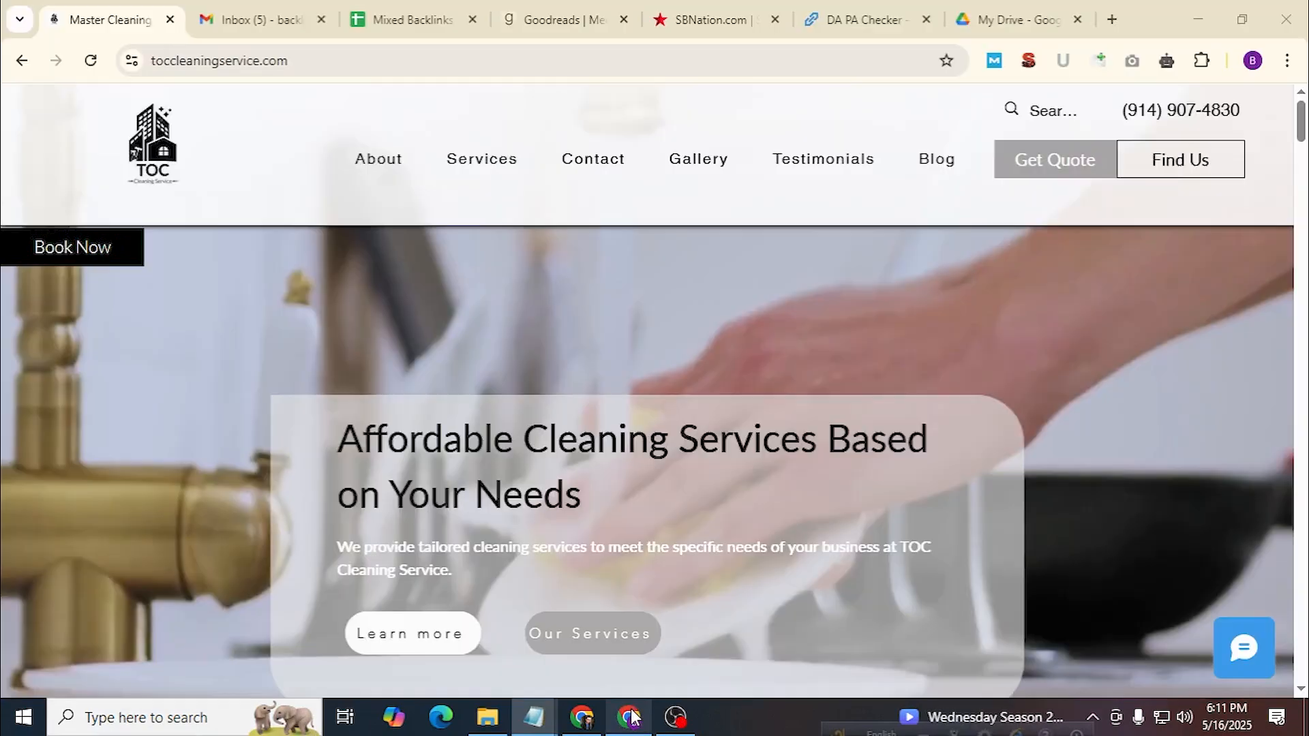
pyautogui.click(1112, 22)
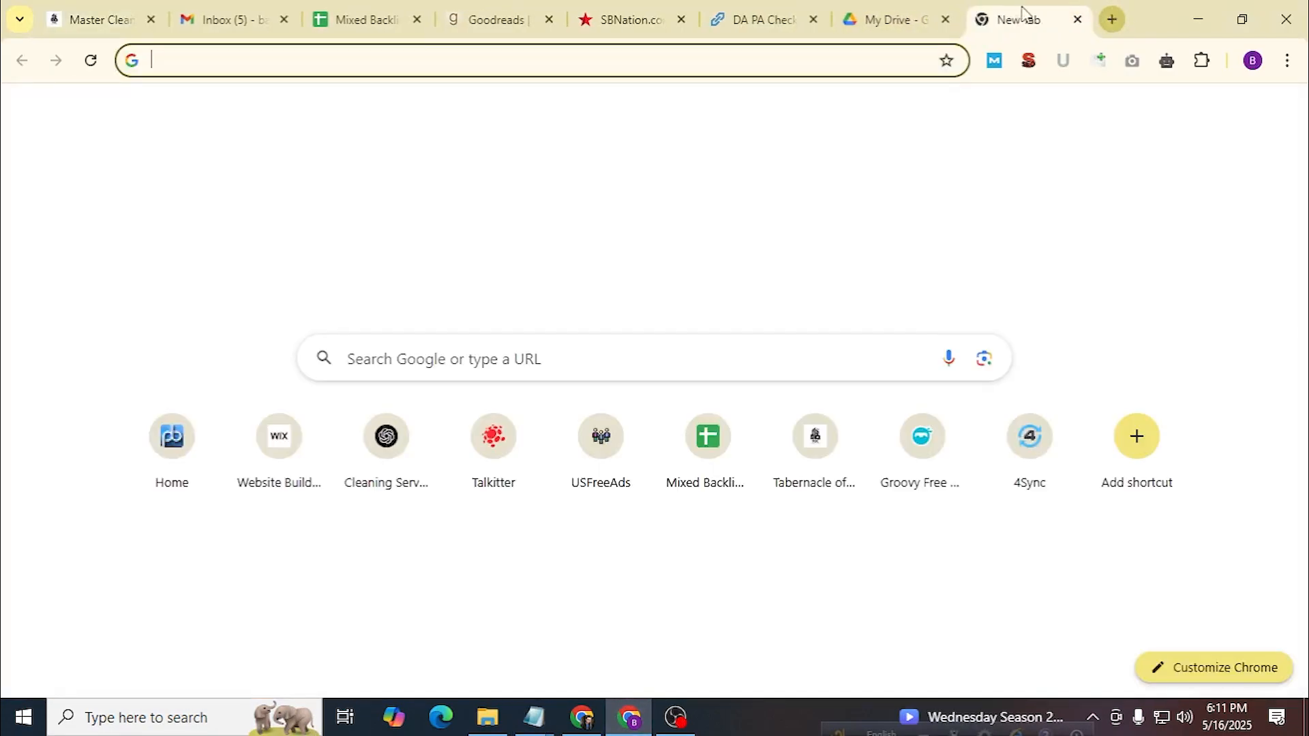
pyautogui.click(110, 19)
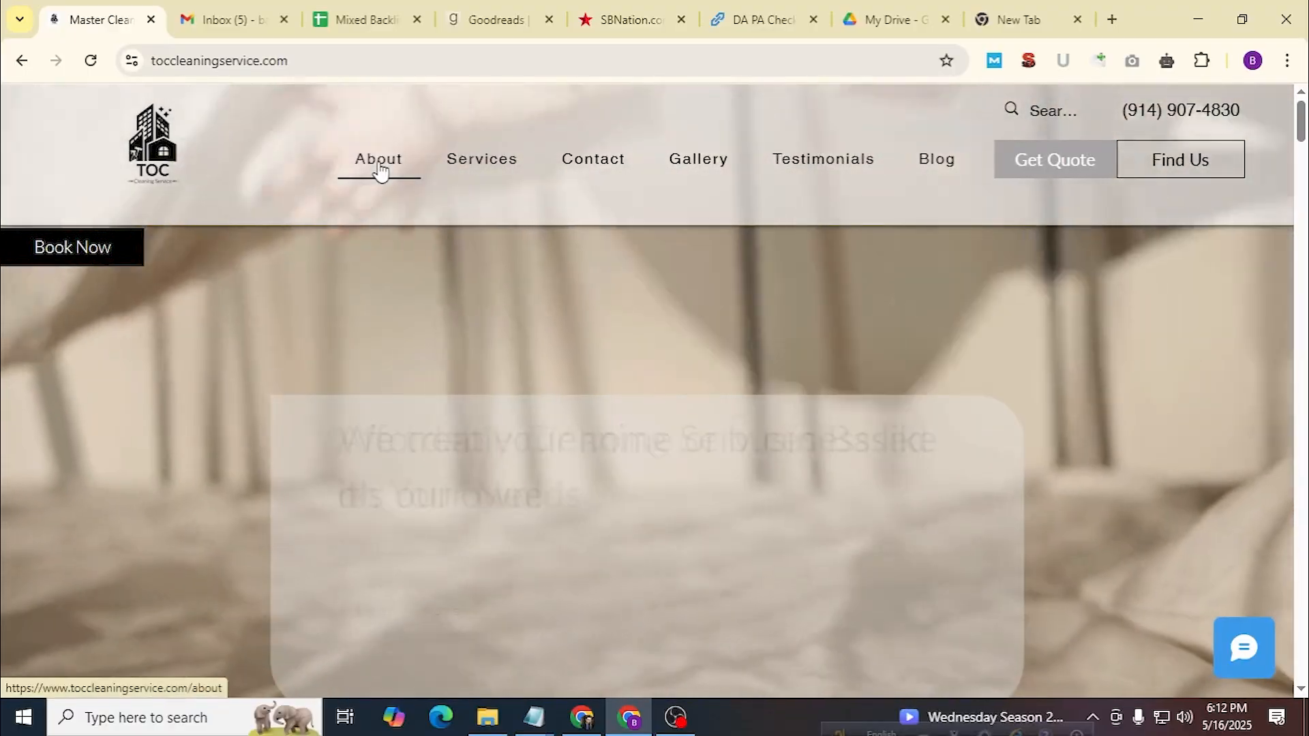
pyautogui.click(379, 169)
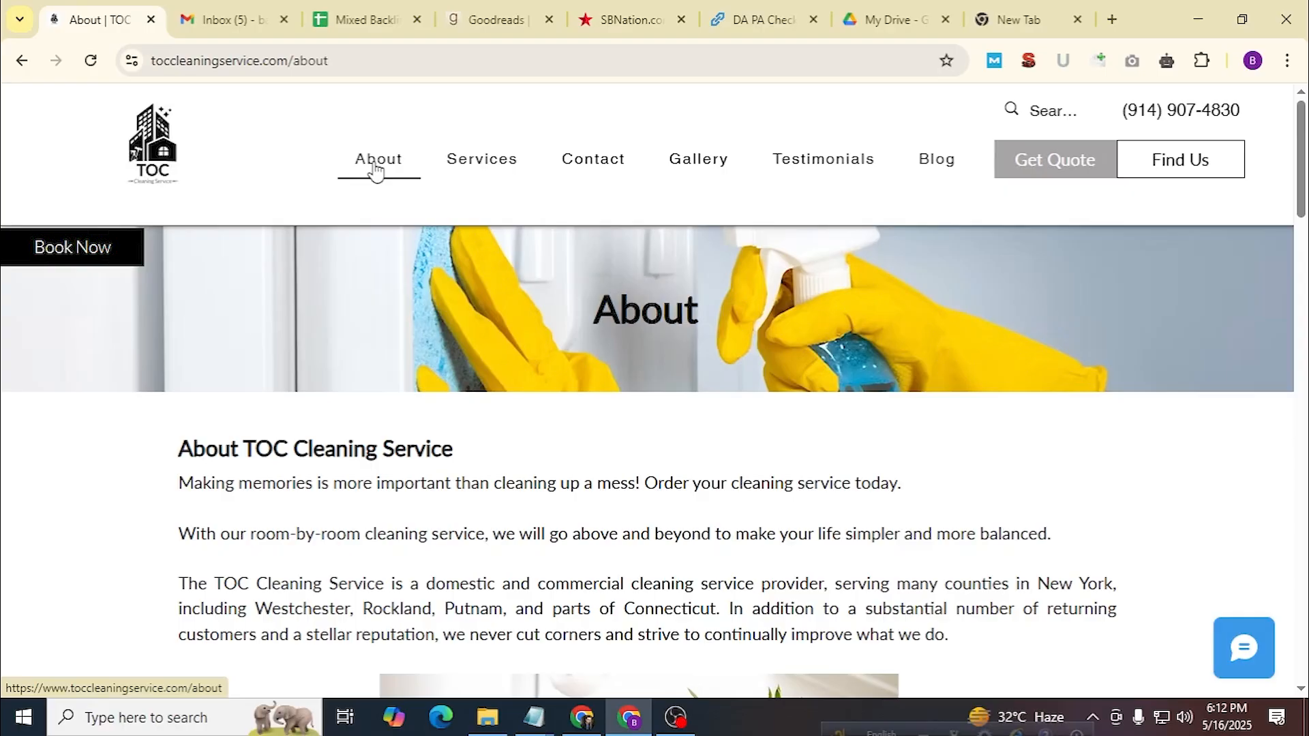
# Open the SEO extension's summary for the About page and copy "TOC Cleaning Service" from the page title.
pyautogui.scroll(-1, 341, 225)
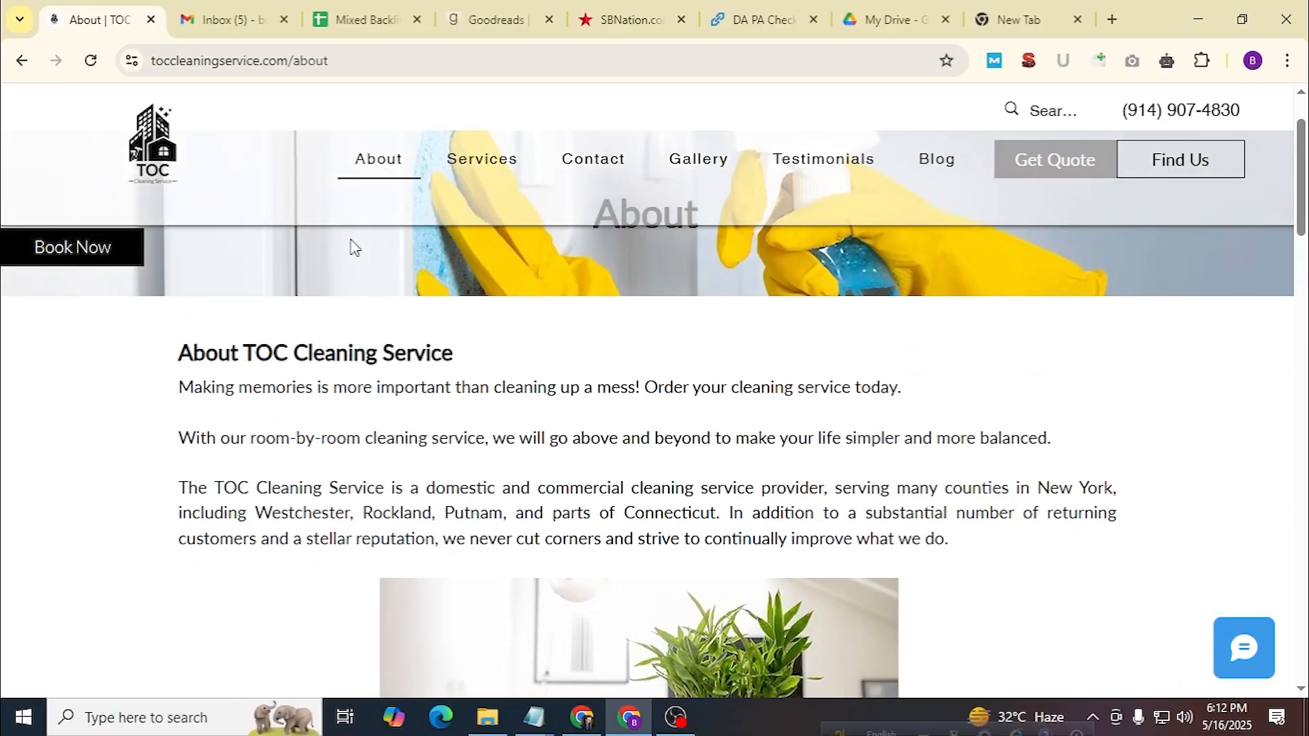
pyautogui.moveTo(955, 538); pyautogui.dragTo(183, 385)
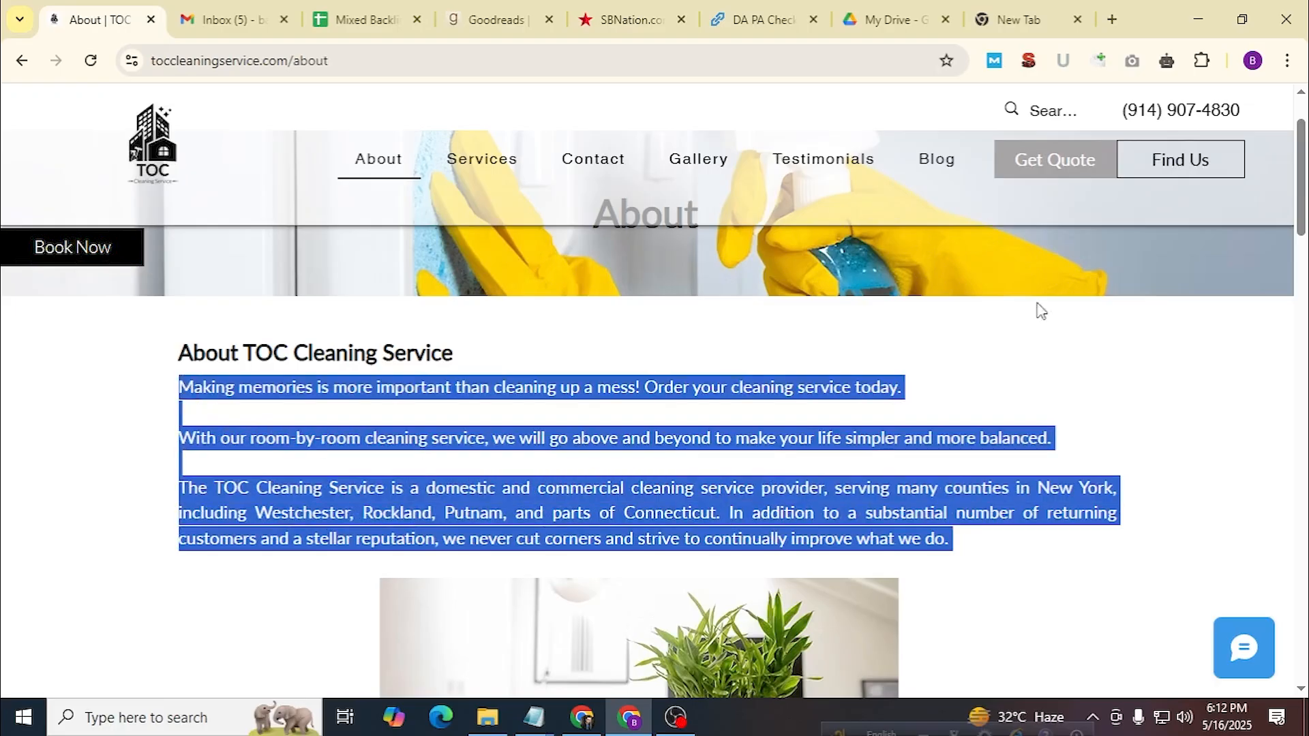
pyautogui.click(1028, 61)
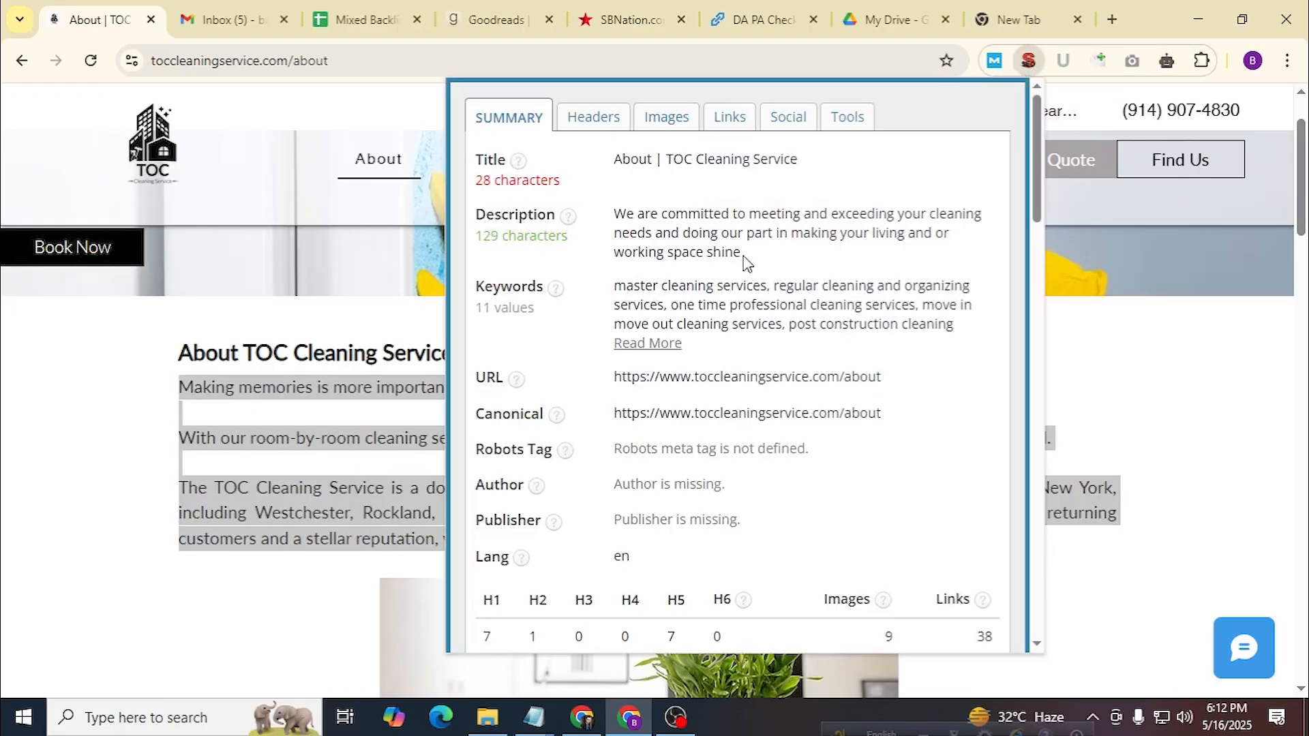
pyautogui.moveTo(743, 254); pyautogui.dragTo(642, 202)
pyautogui.moveTo(799, 160)
pyautogui.mouseDown()
pyautogui.moveTo(663, 160)
pyautogui.moveTo(799, 161)
pyautogui.mouseUp()
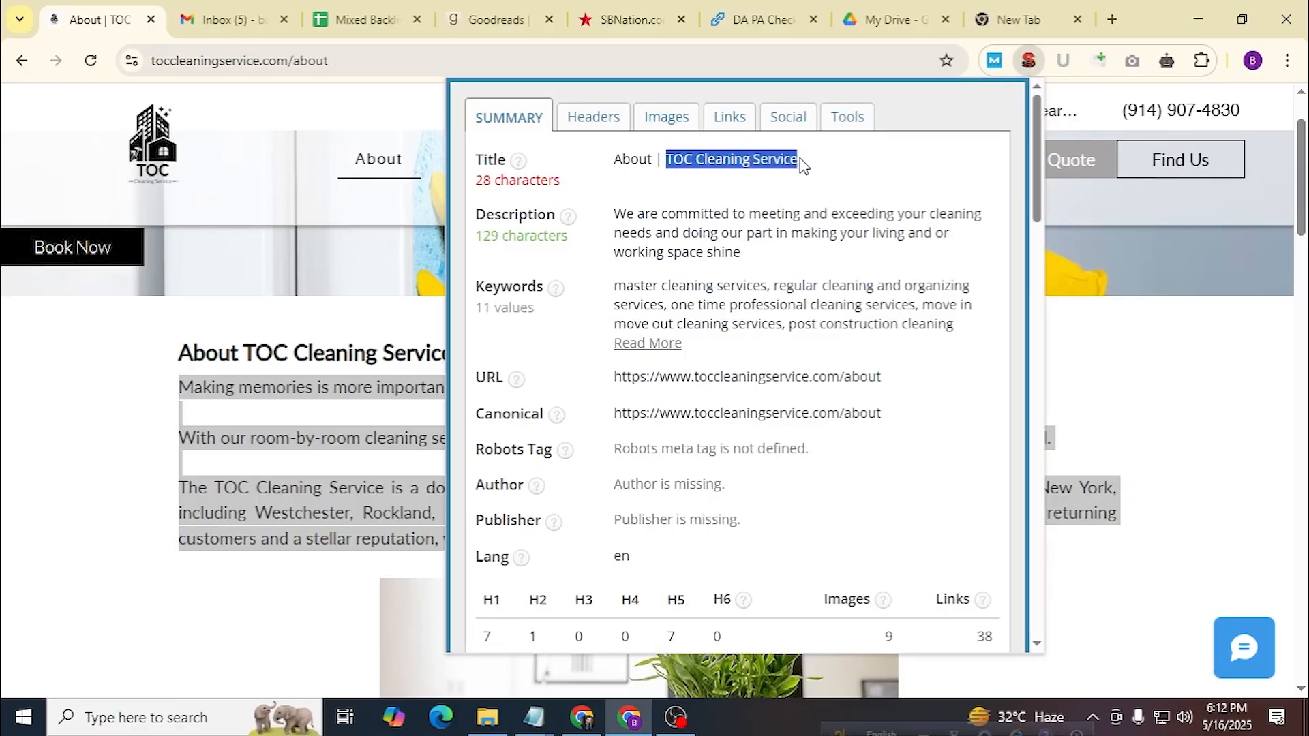
# Add the line "Title: TOC Cleaning Service" below the keywords in the Profile Backlinks Requirements note.
pyautogui.click(547, 719)
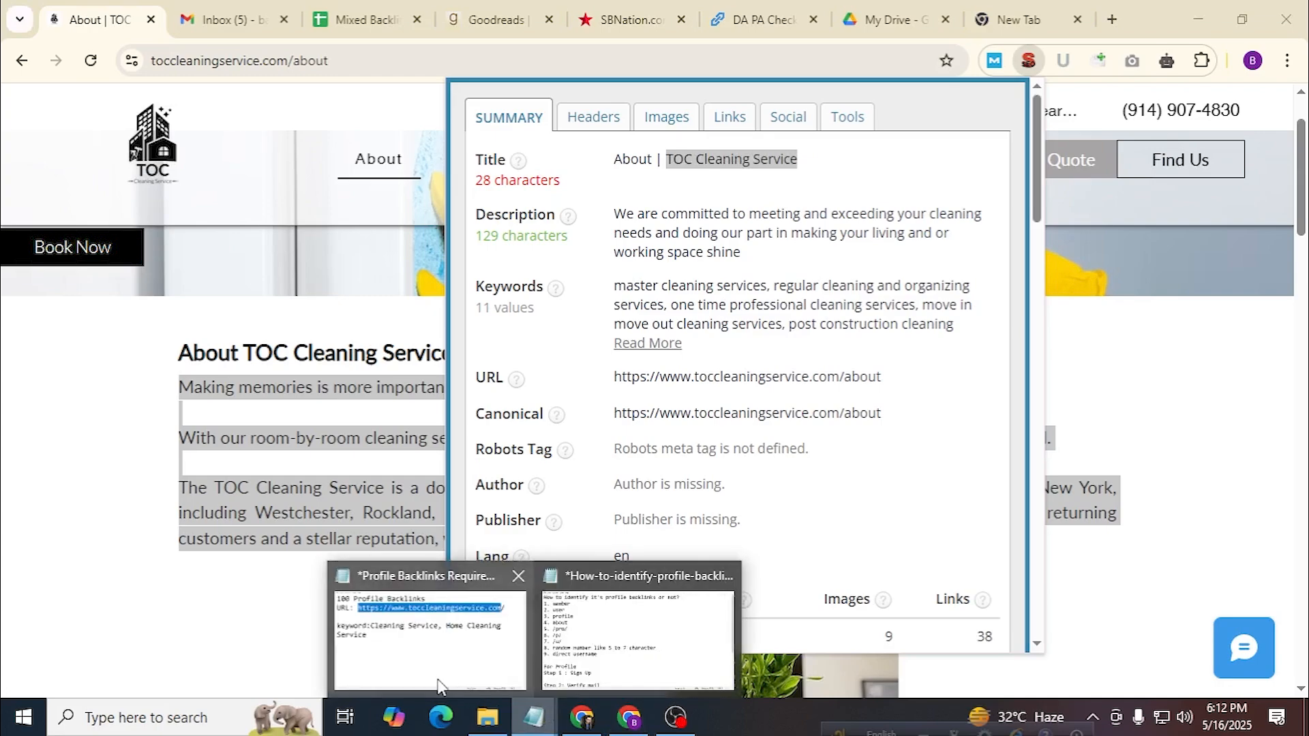
pyautogui.click(439, 682)
pyautogui.click(312, 326)
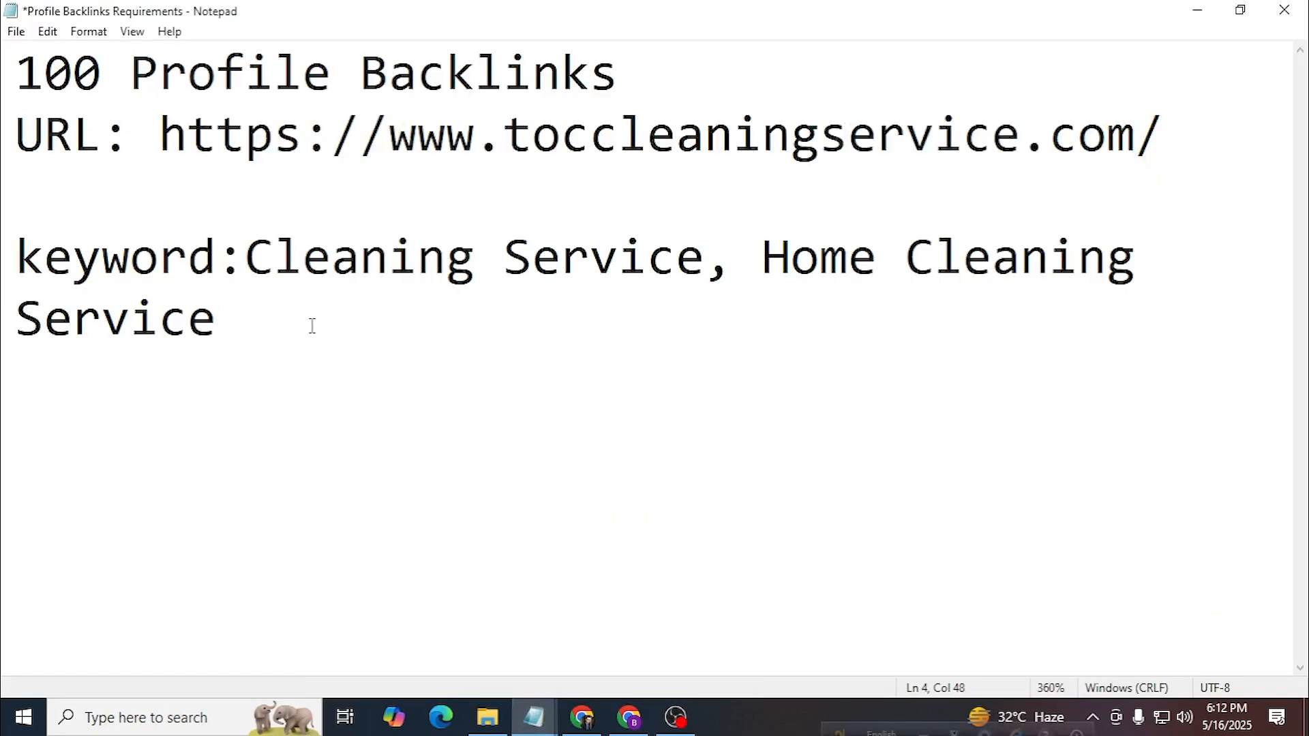
pyautogui.press('Return')
pyautogui.press('Return')
pyautogui.write('Title: TOC Cleaning Service')
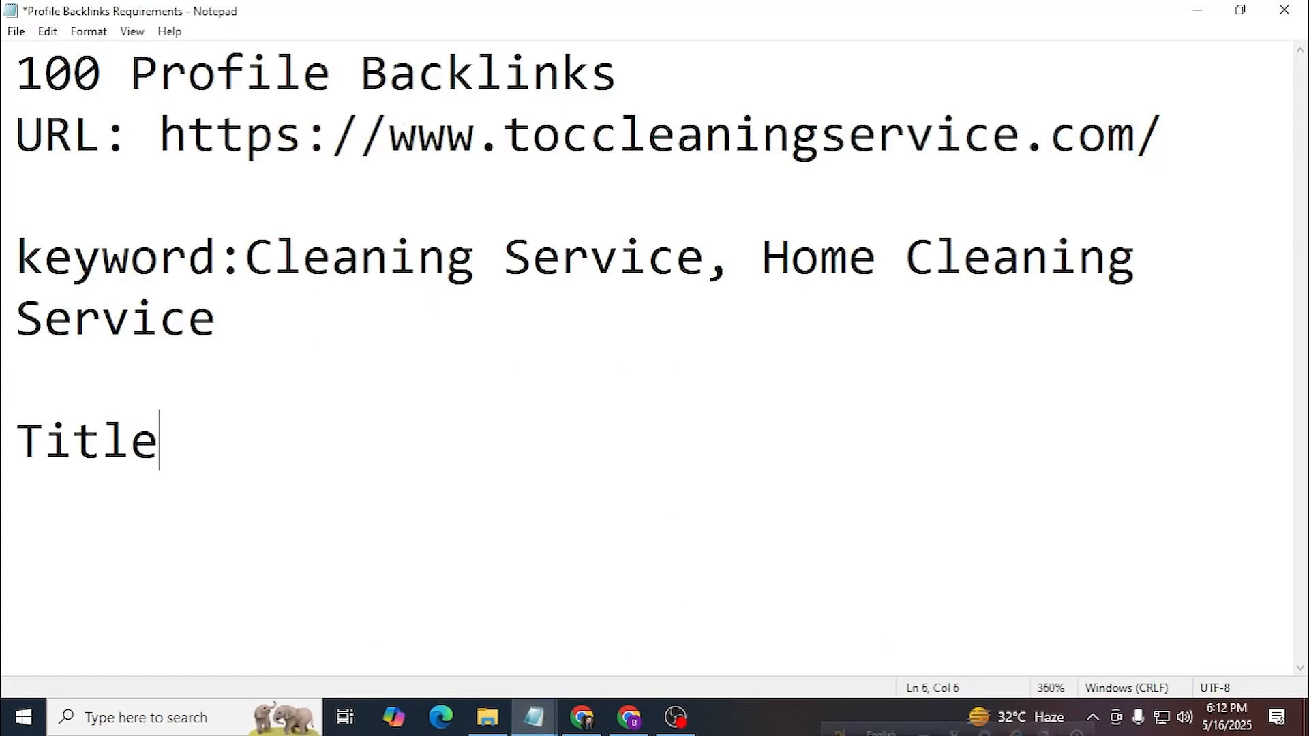
pyautogui.press('Return')
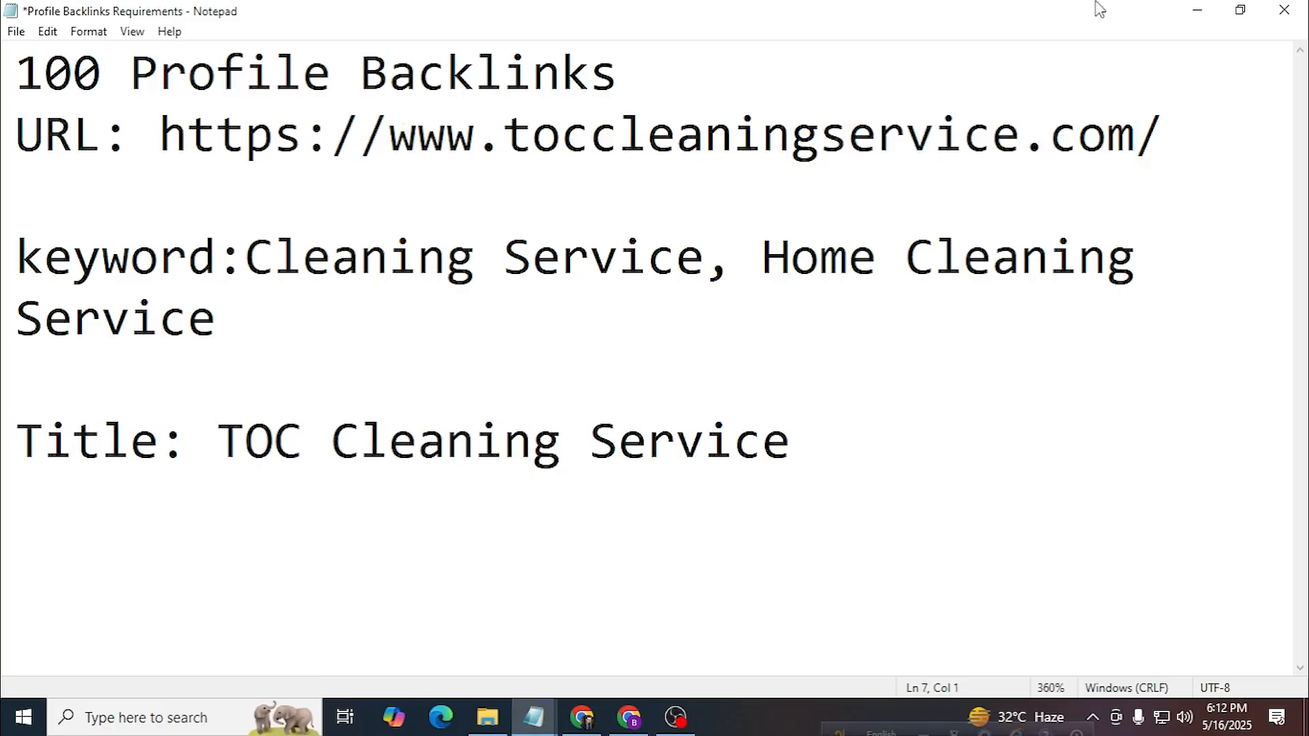
pyautogui.click(1198, 10)
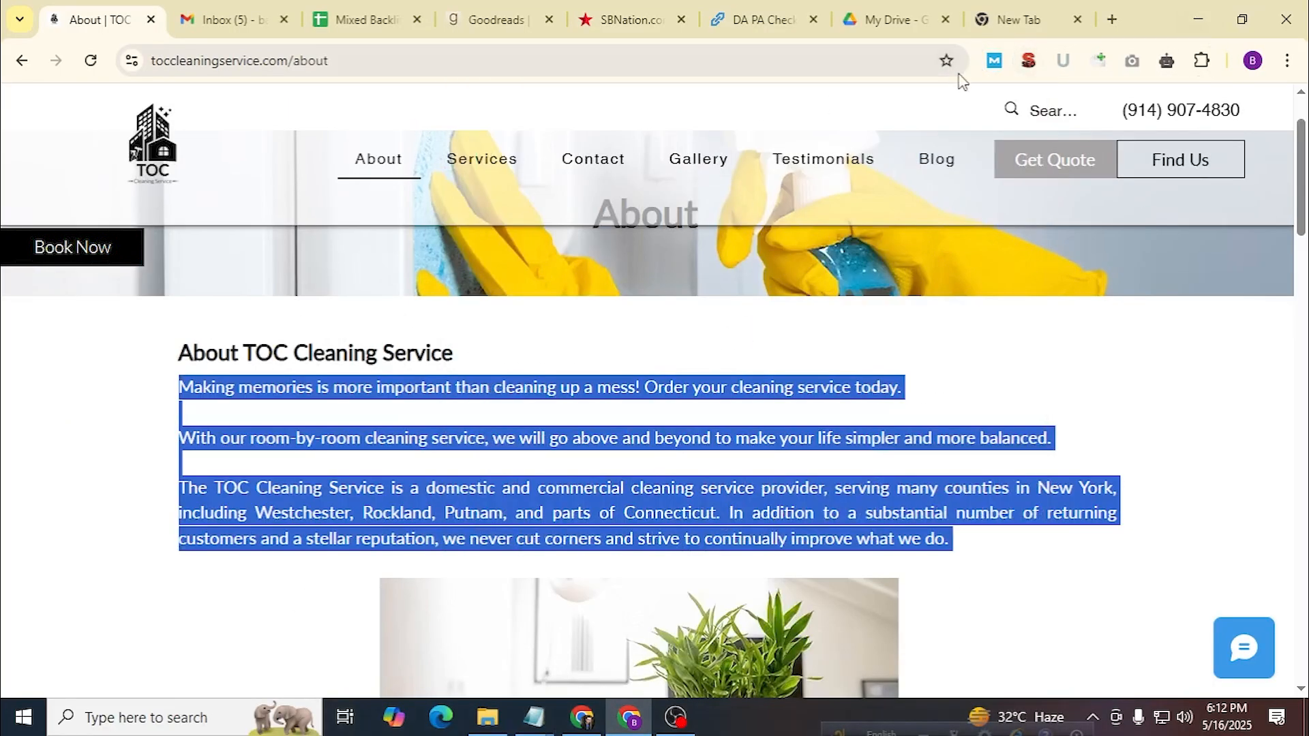
# Examine the About page's meta description and full keyword list in the SEO extension's summary.
pyautogui.click(1029, 60)
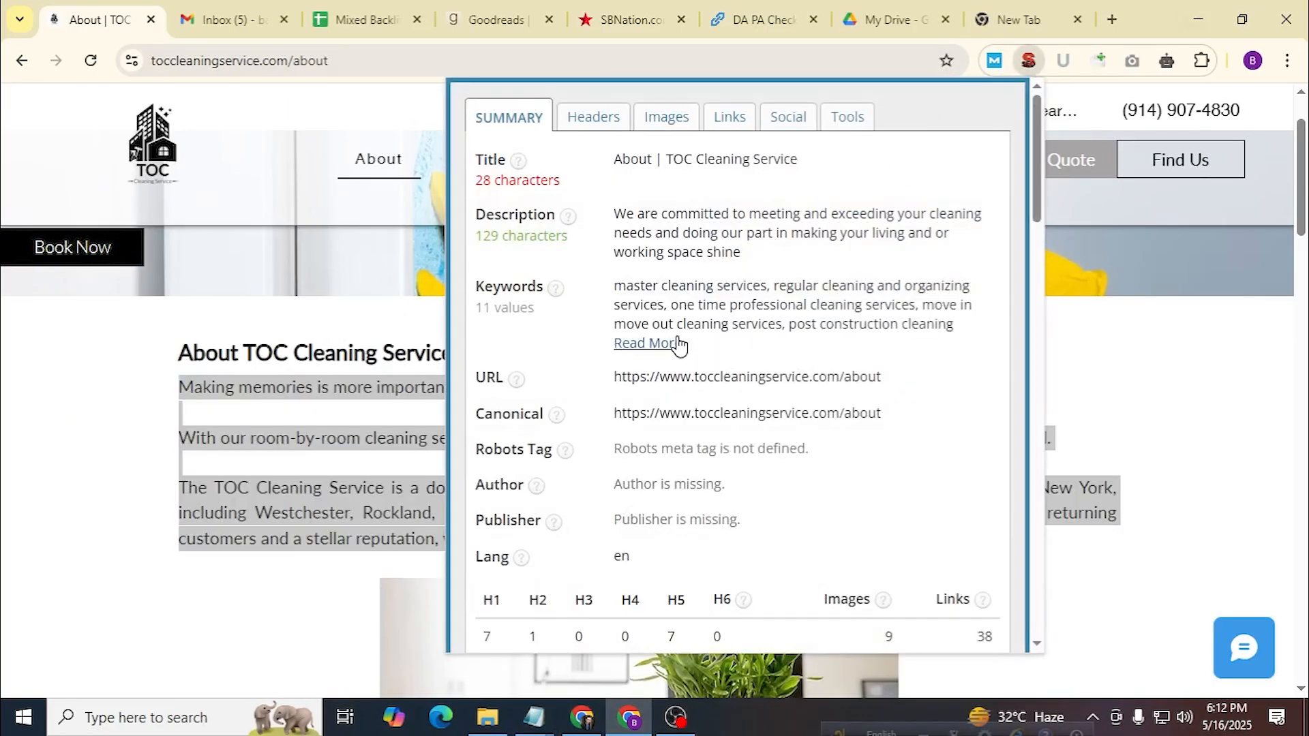
pyautogui.click(667, 341)
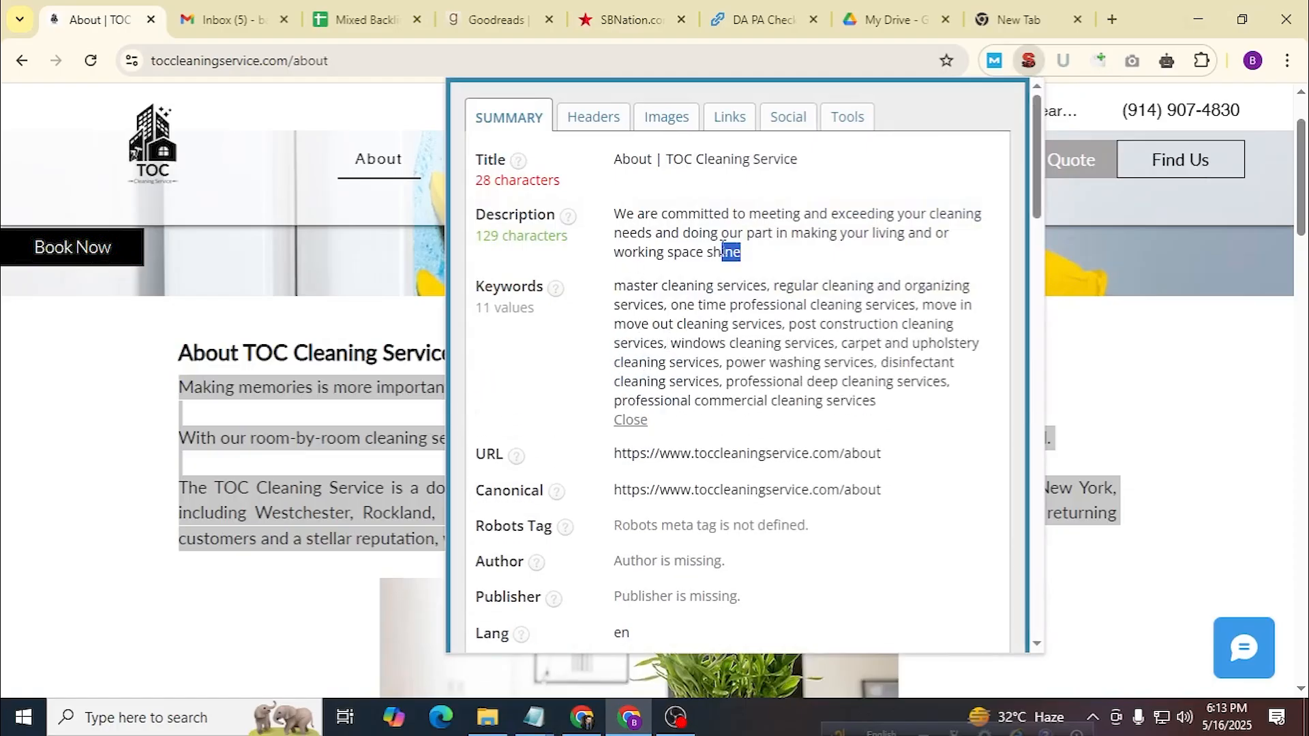
pyautogui.moveTo(723, 247); pyautogui.dragTo(626, 213)
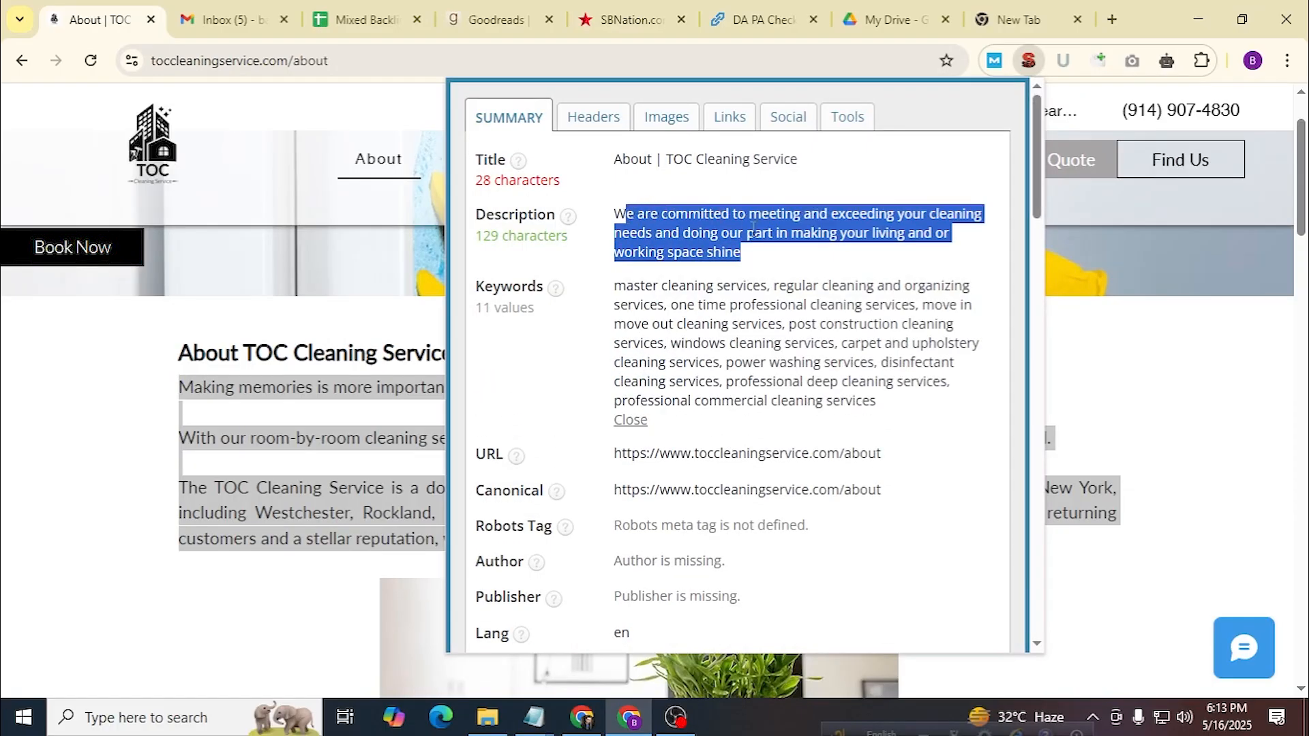
pyautogui.click(1110, 388)
# Examine the company description paragraphs under the About TOC Cleaning Service heading.
pyautogui.scroll(-1, 771, 365)
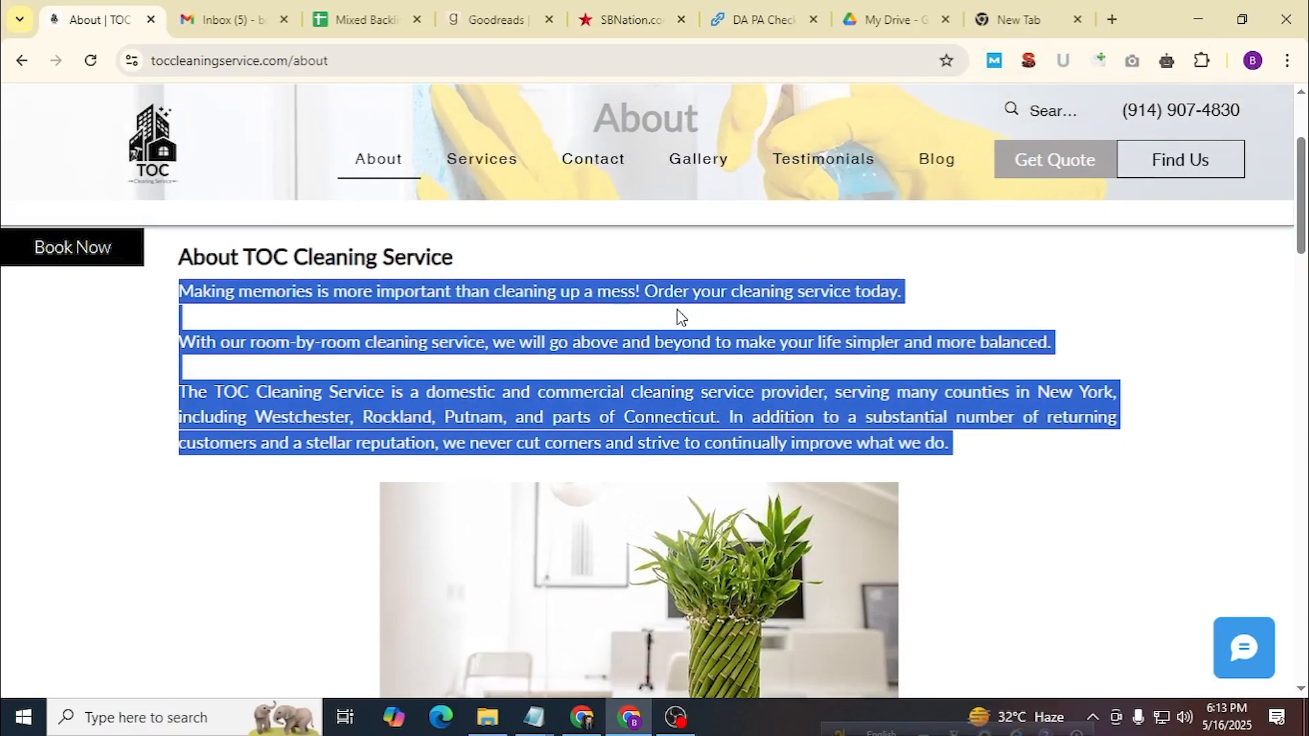
pyautogui.click(671, 378)
pyautogui.moveTo(954, 446); pyautogui.dragTo(543, 412)
pyautogui.click(379, 411)
pyautogui.moveTo(376, 397); pyautogui.dragTo(256, 392)
pyautogui.click(202, 388)
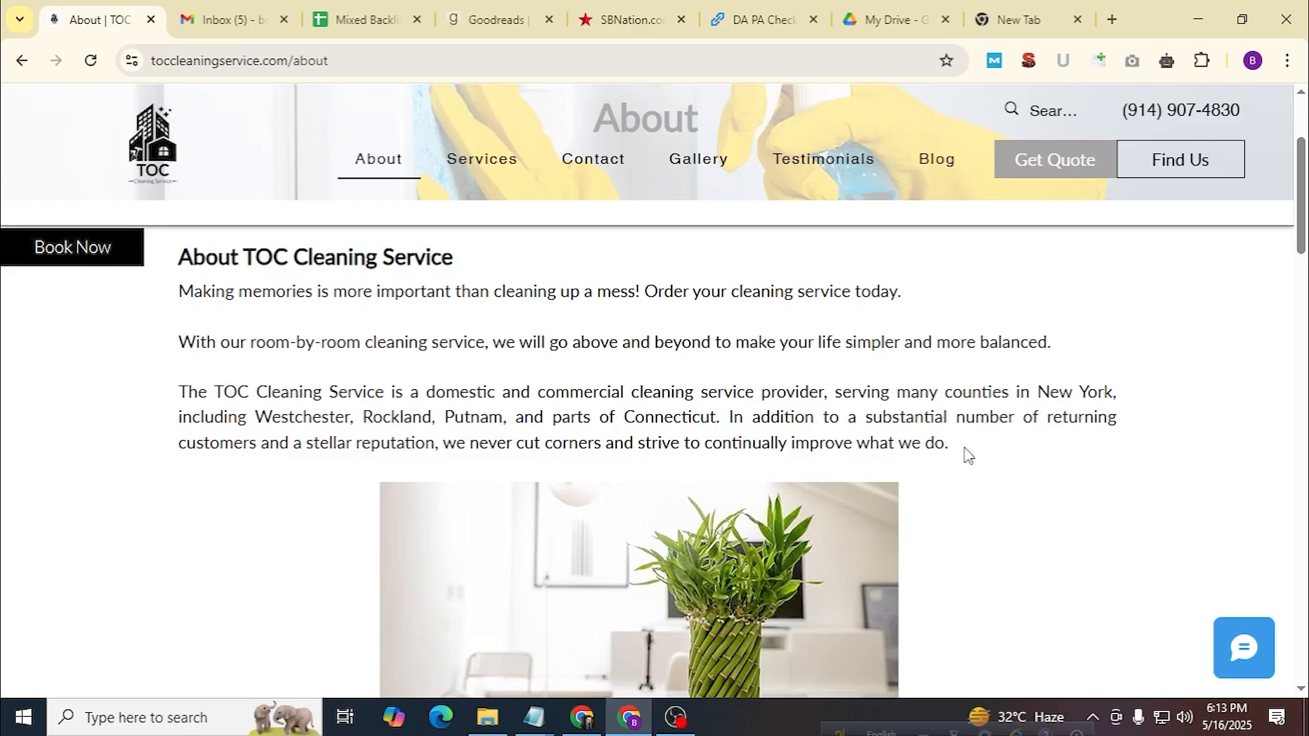
# Copy the three paragraphs under About TOC Cleaning Service into the Profile Backlinks Requirements note, below the title line.
pyautogui.moveTo(964, 453); pyautogui.dragTo(179, 292)
pyautogui.hotkey('ctrl', 'c')
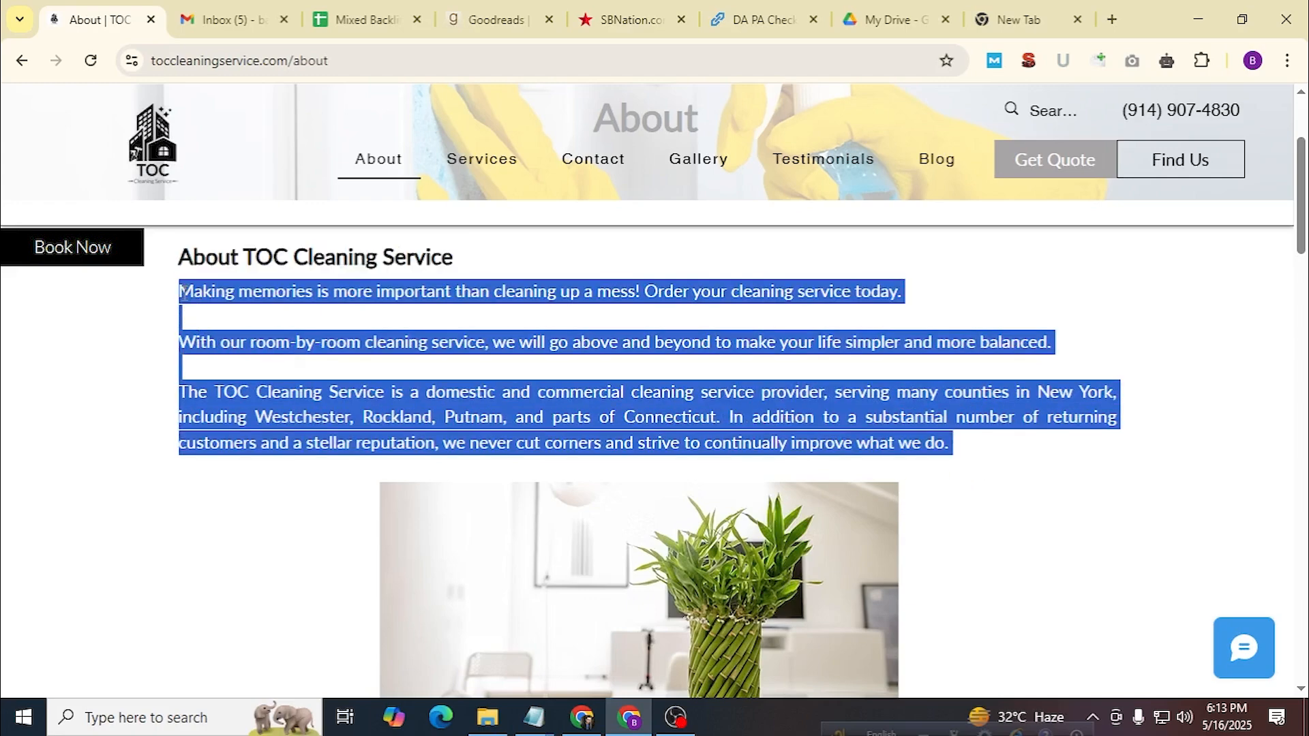
pyautogui.click(534, 716)
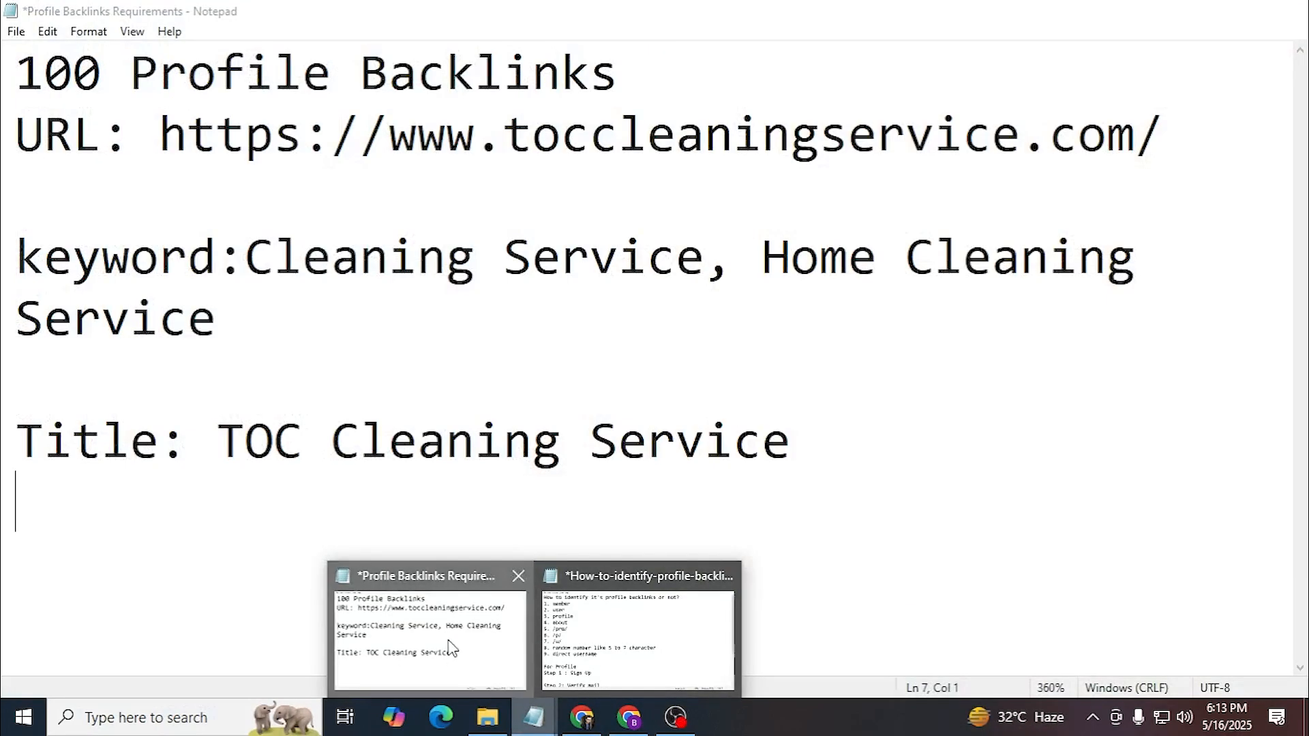
pyautogui.click(430, 641)
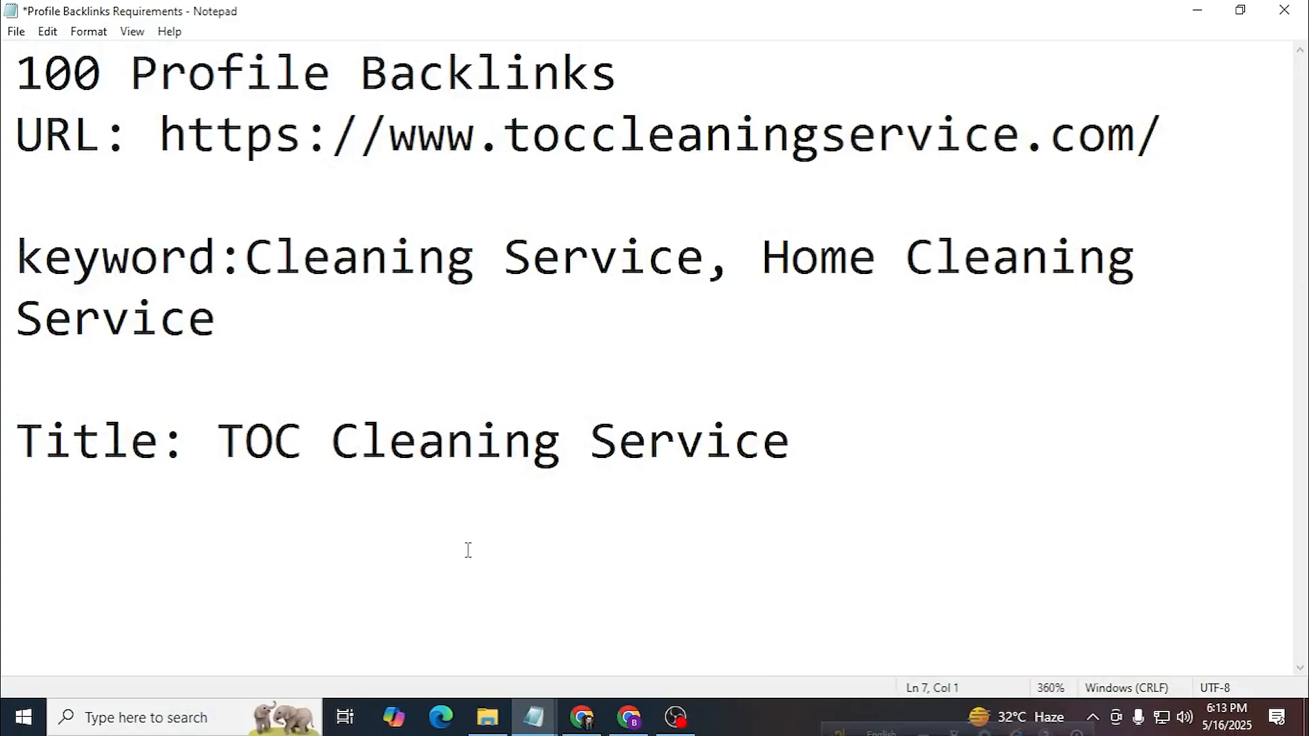
pyautogui.hotkey('ctrl', 'v')
pyautogui.scroll(4, 201, 346)
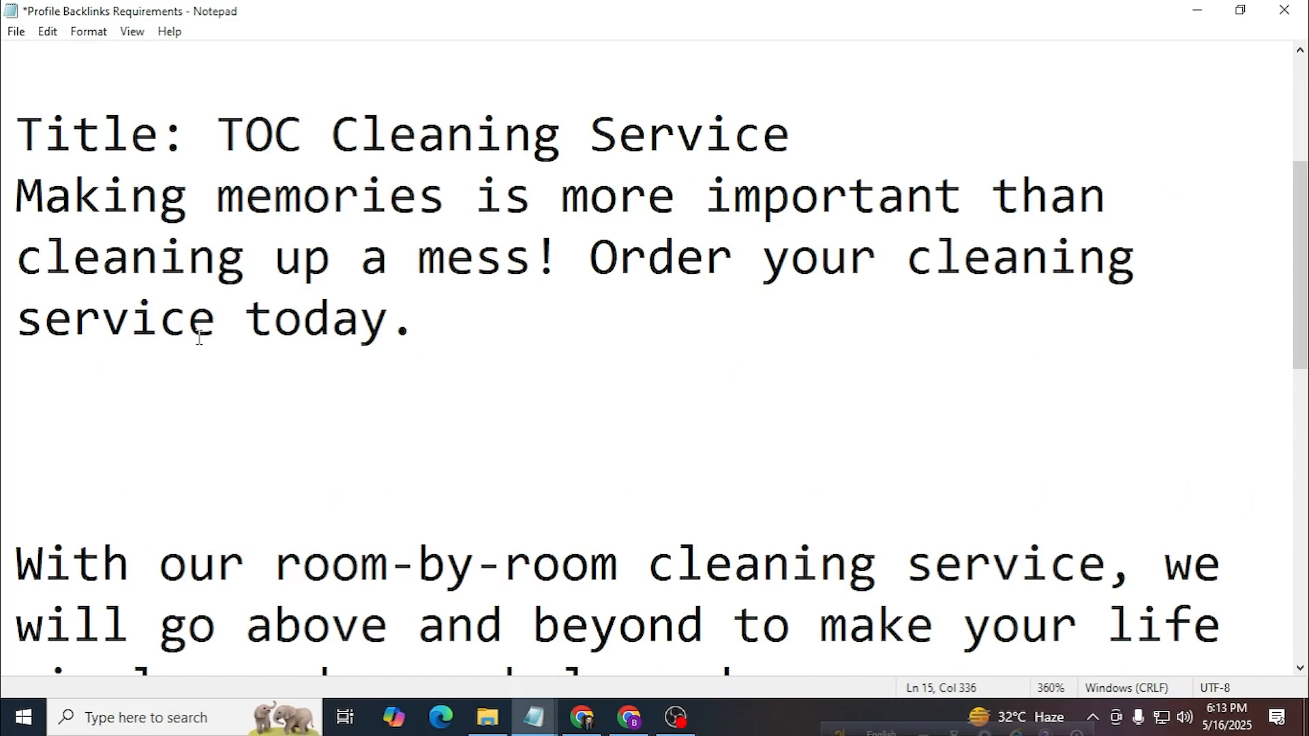
# Zoom out the note and remove the surplus blank lines, leaving one between each of the pasted paragraphs.
pyautogui.scroll(-15, 217, 347)
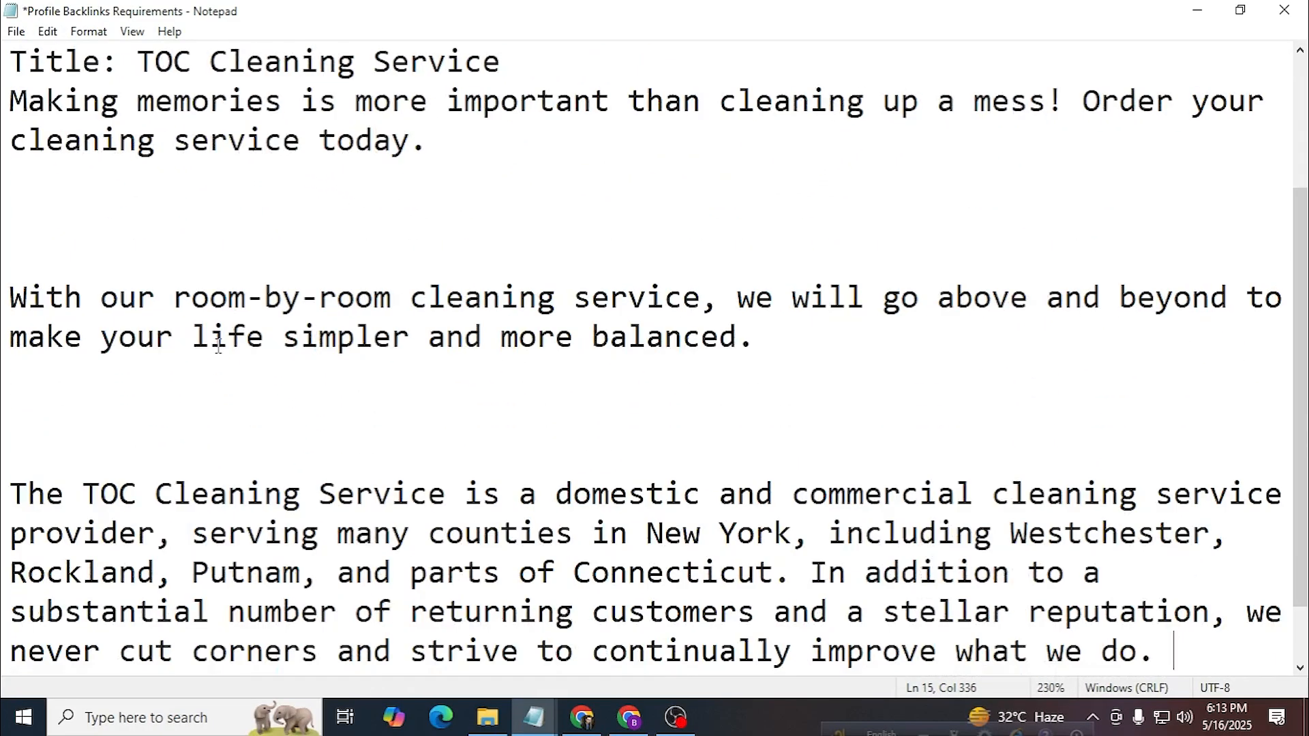
pyautogui.scroll(-2, 218, 347)
pyautogui.click(97, 252)
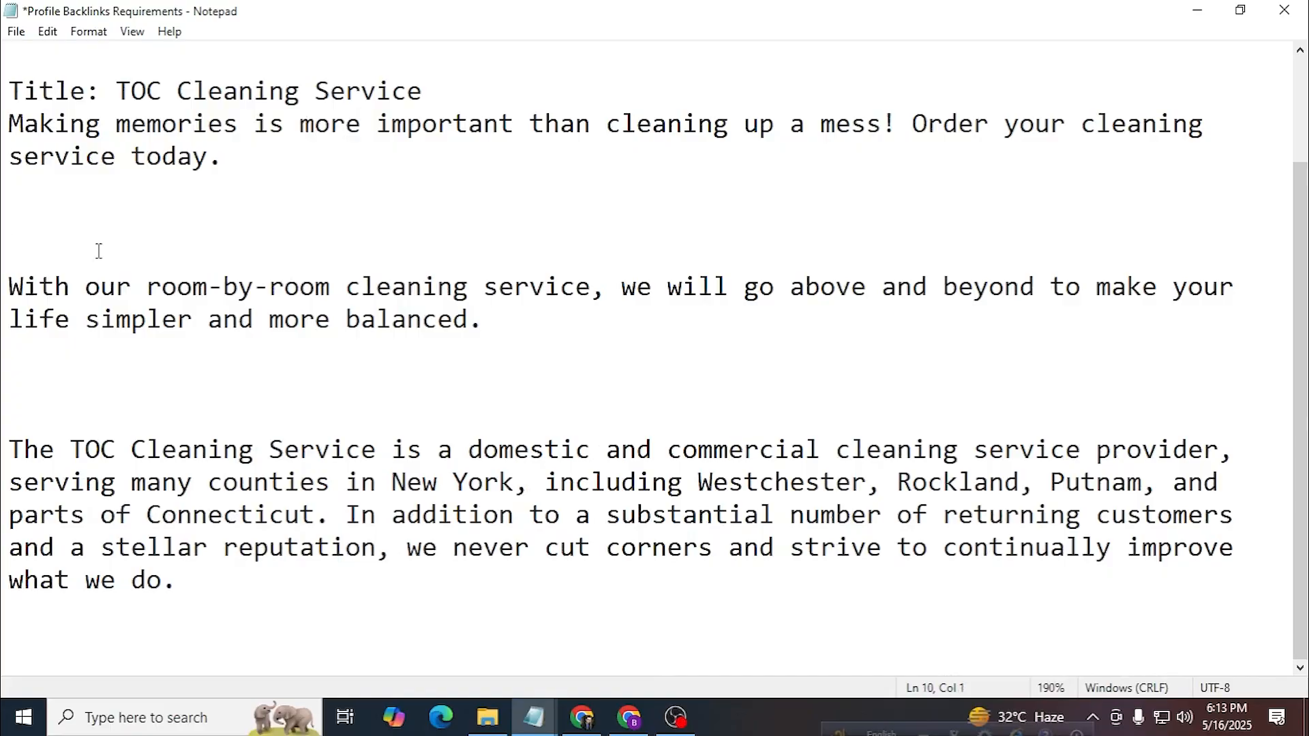
pyautogui.press('BackSpace')
pyautogui.click(50, 377)
pyautogui.press('BackSpace')
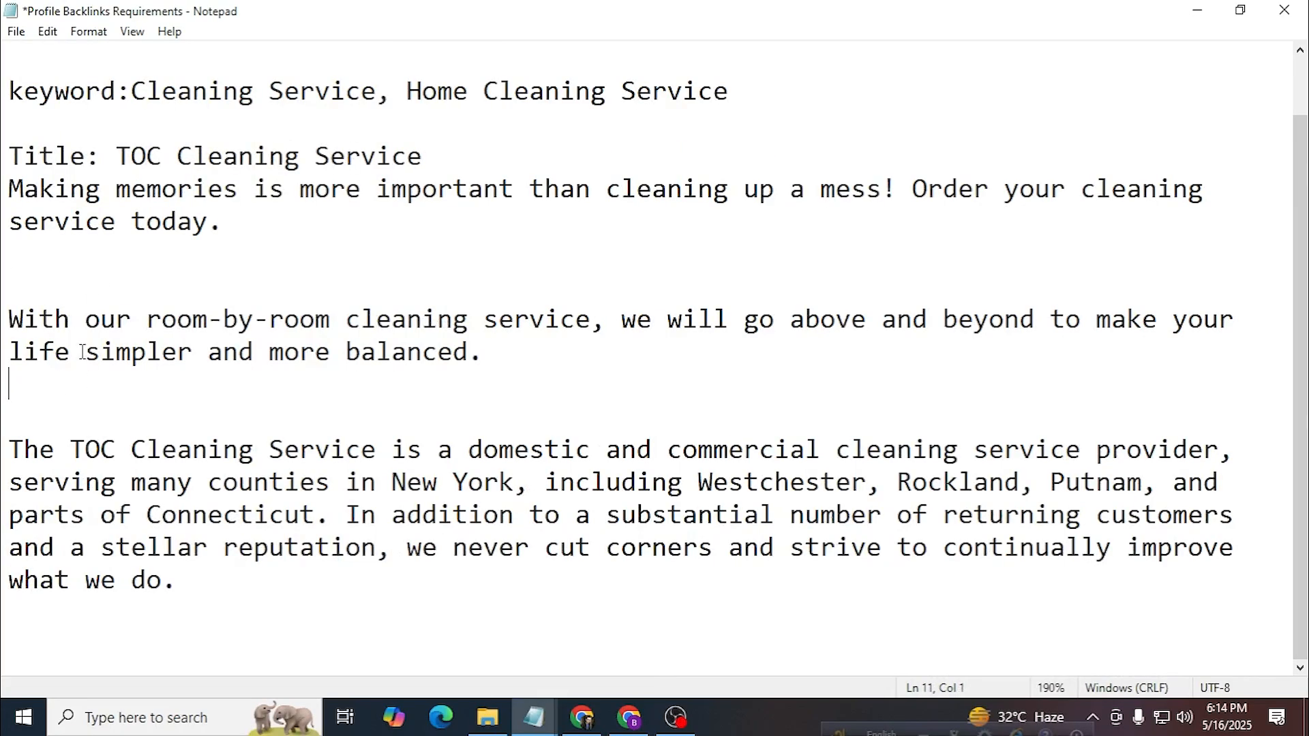
pyautogui.press('BackSpace')
pyautogui.click(74, 296)
pyautogui.press('BackSpace')
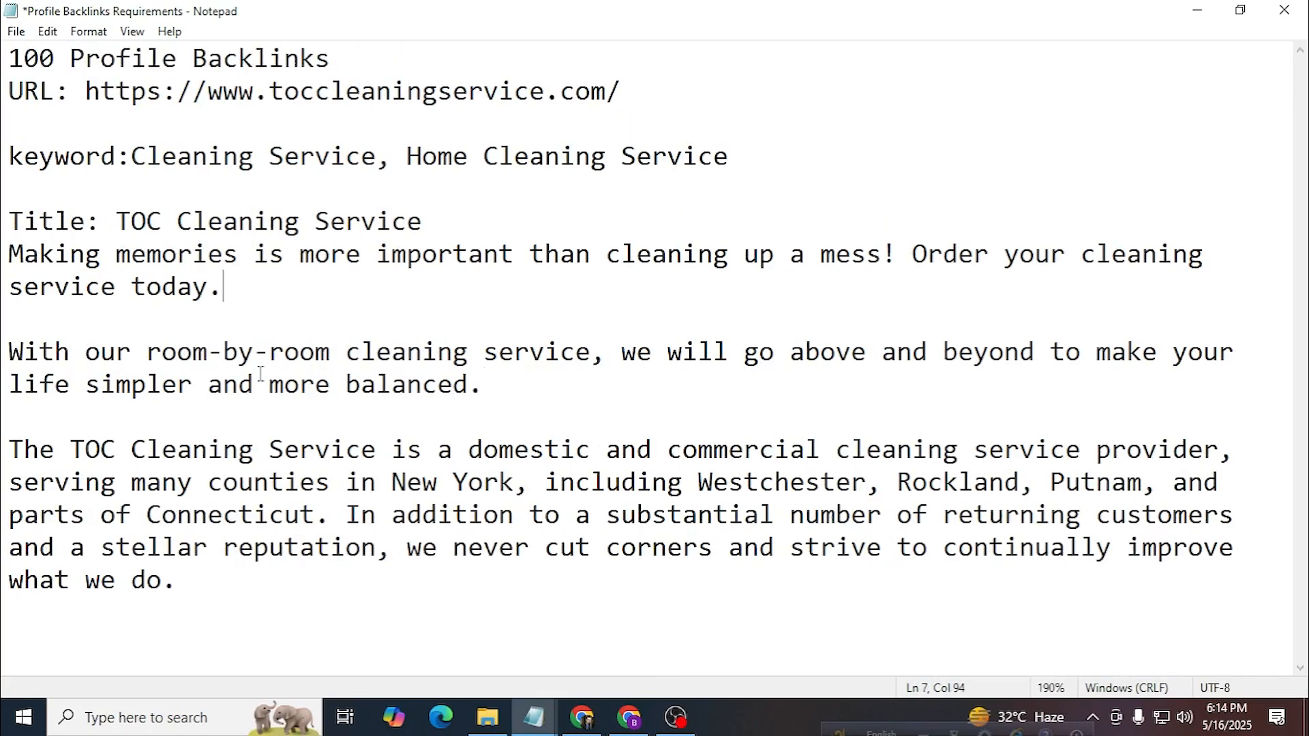
# Insert a blank line below the title, prefix the pasted text with "About:" and minimize the note.
pyautogui.click(3, 253)
pyautogui.press('Return')
pyautogui.write('Abput')
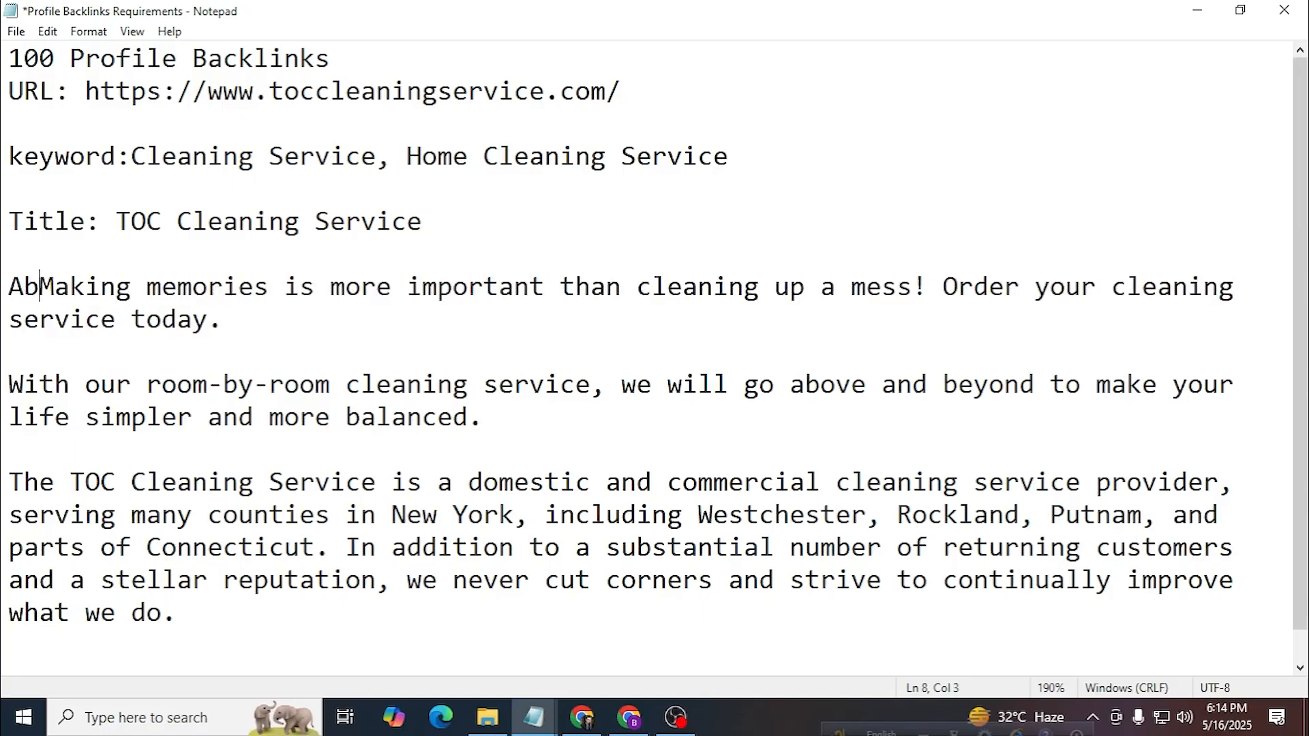
pyautogui.press('BackSpace')
pyautogui.press('BackSpace')
pyautogui.press('BackSpace')
pyautogui.write('out:')
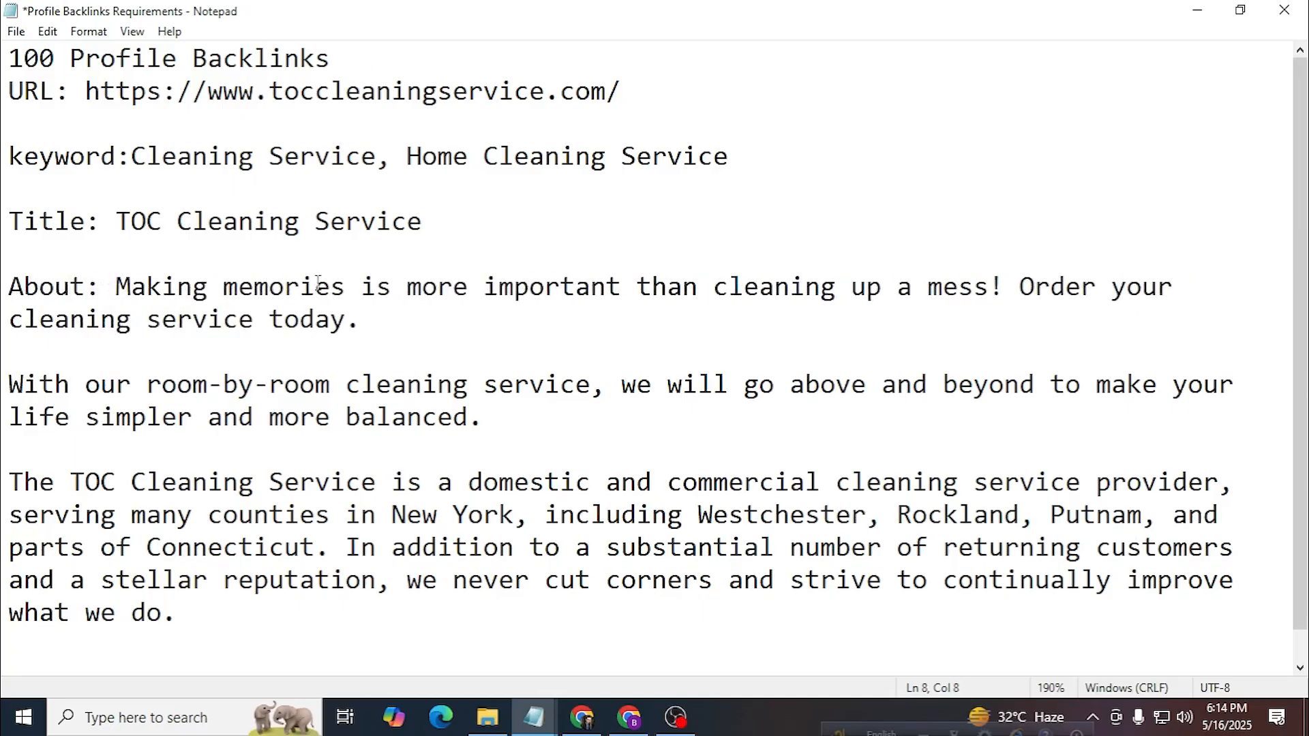
pyautogui.scroll(-1, 841, 323)
pyautogui.click(1198, 11)
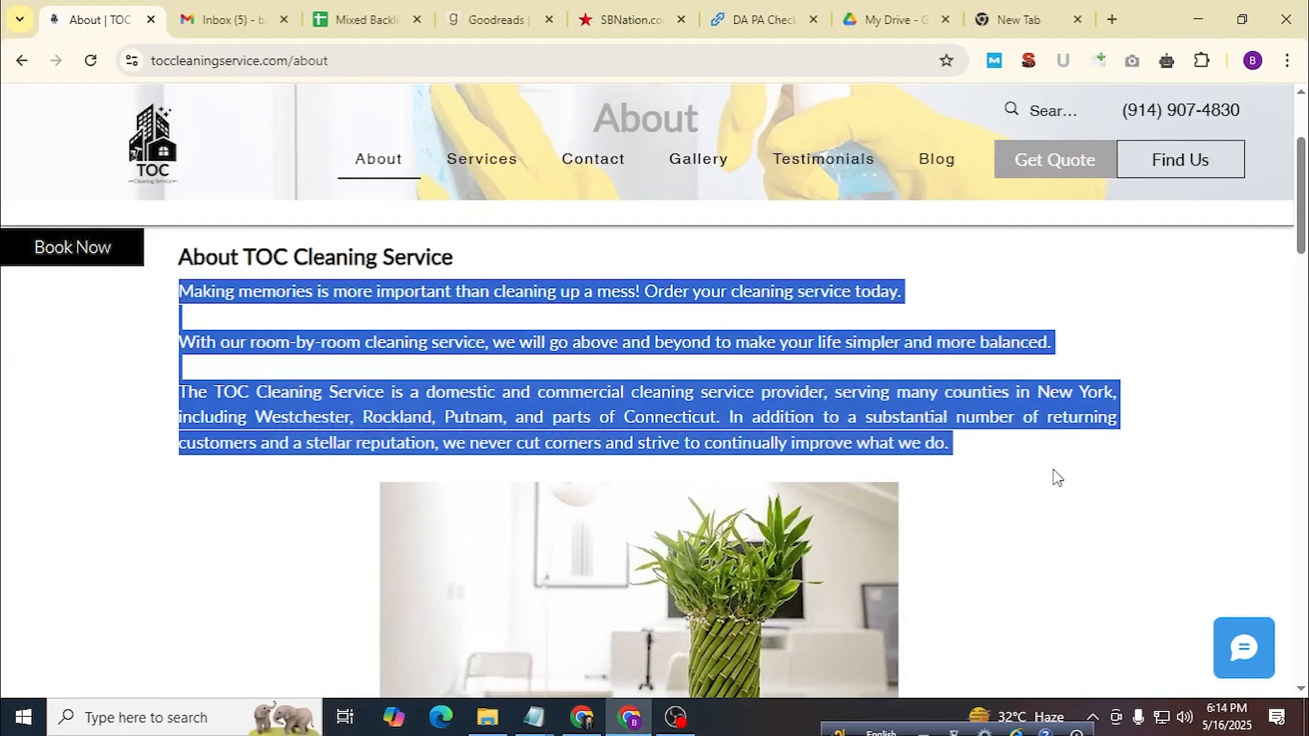
# Open the How-to-identify-profile-backlinks-1 note and examine the Sign Up and Verify mail steps under For Profile.
pyautogui.click(533, 717)
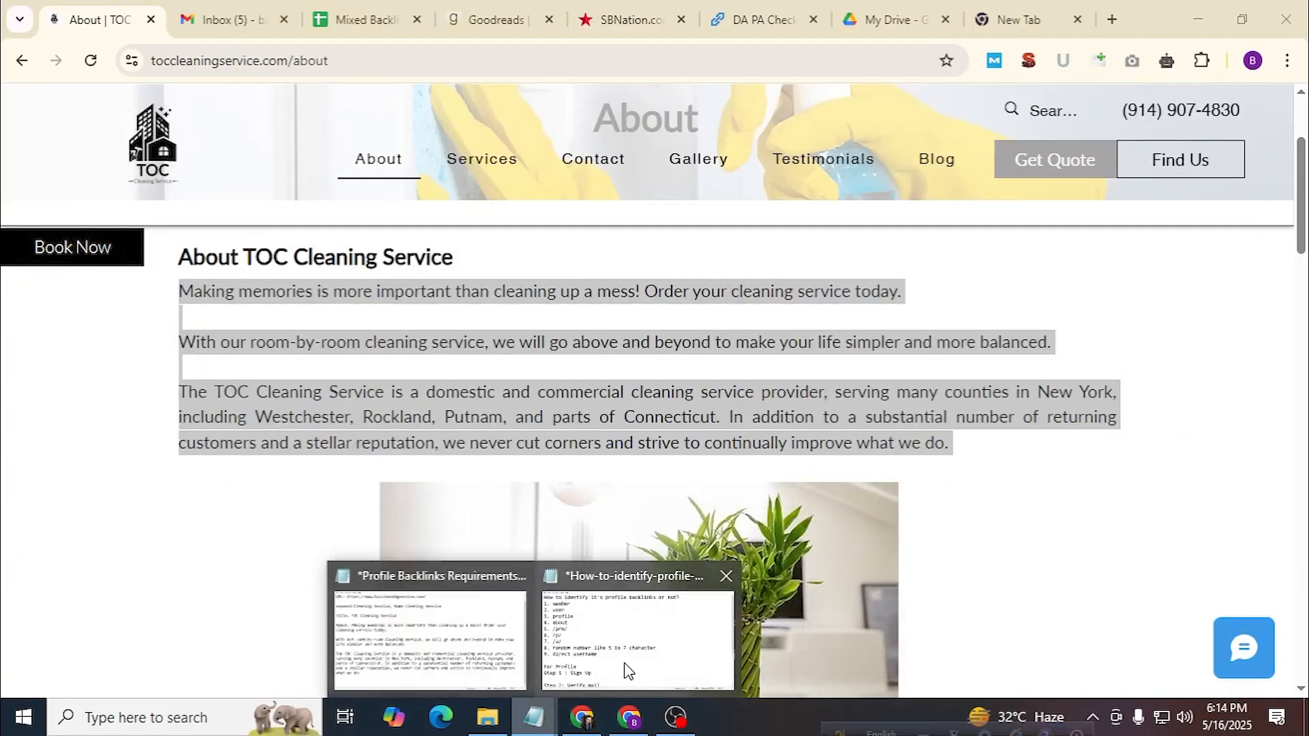
pyautogui.click(628, 669)
pyautogui.scroll(-2, 605, 389)
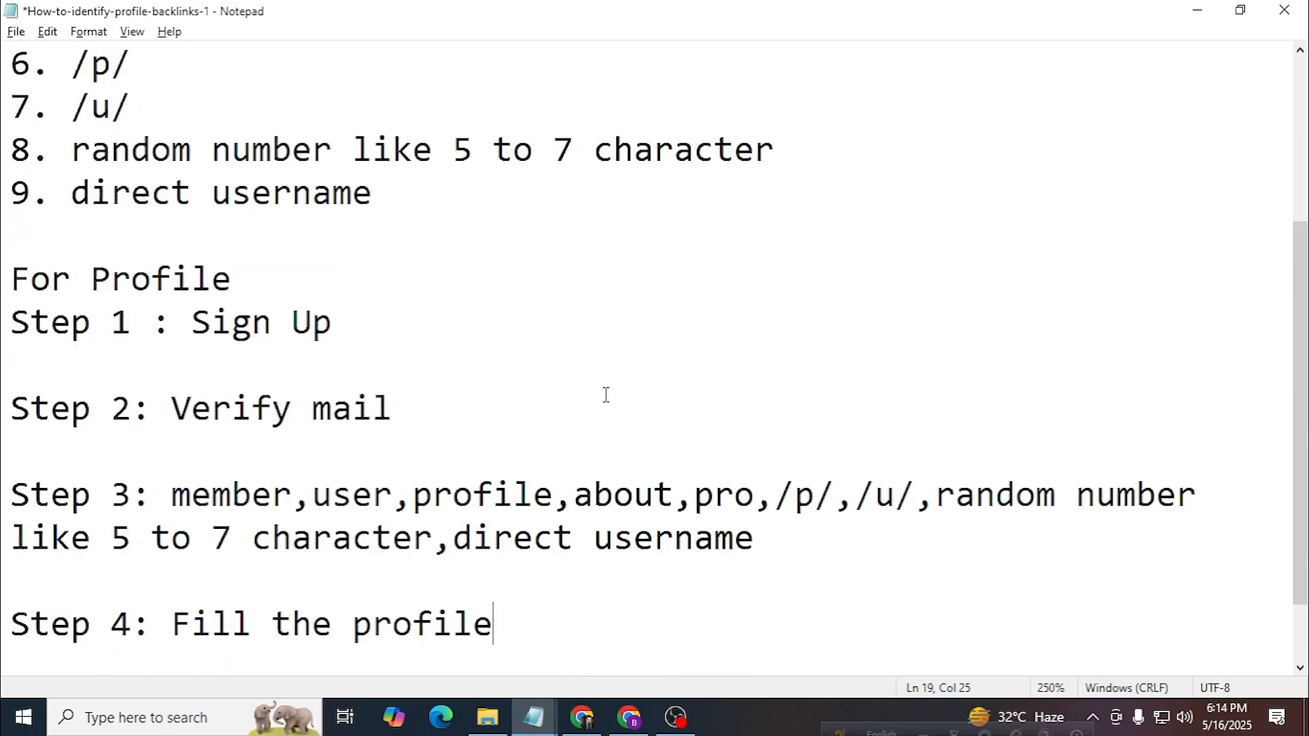
pyautogui.click(258, 284)
pyautogui.scroll(-1, 273, 283)
pyautogui.moveTo(193, 242); pyautogui.dragTo(339, 239)
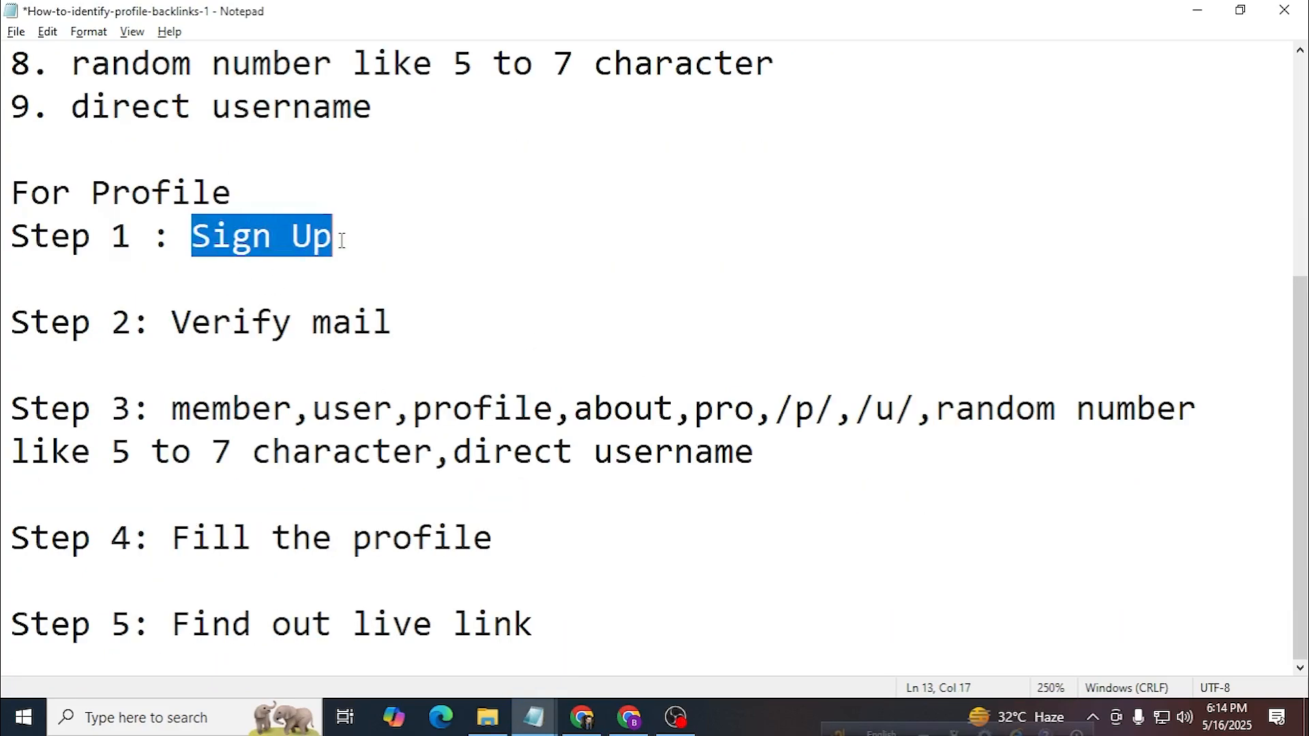
pyautogui.click(339, 238)
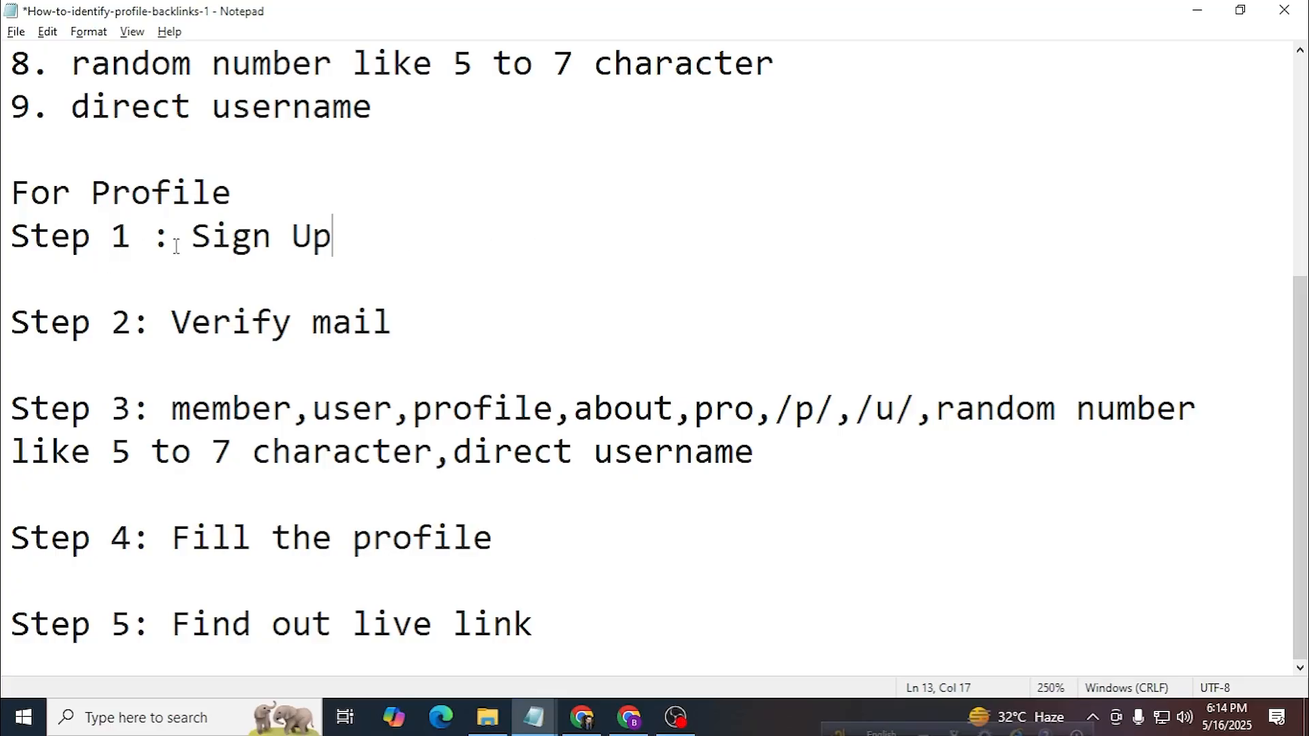
pyautogui.moveTo(193, 239); pyautogui.dragTo(435, 237)
pyautogui.moveTo(174, 324); pyautogui.dragTo(272, 324)
pyautogui.scroll(2, 415, 362)
pyautogui.scroll(1, 414, 361)
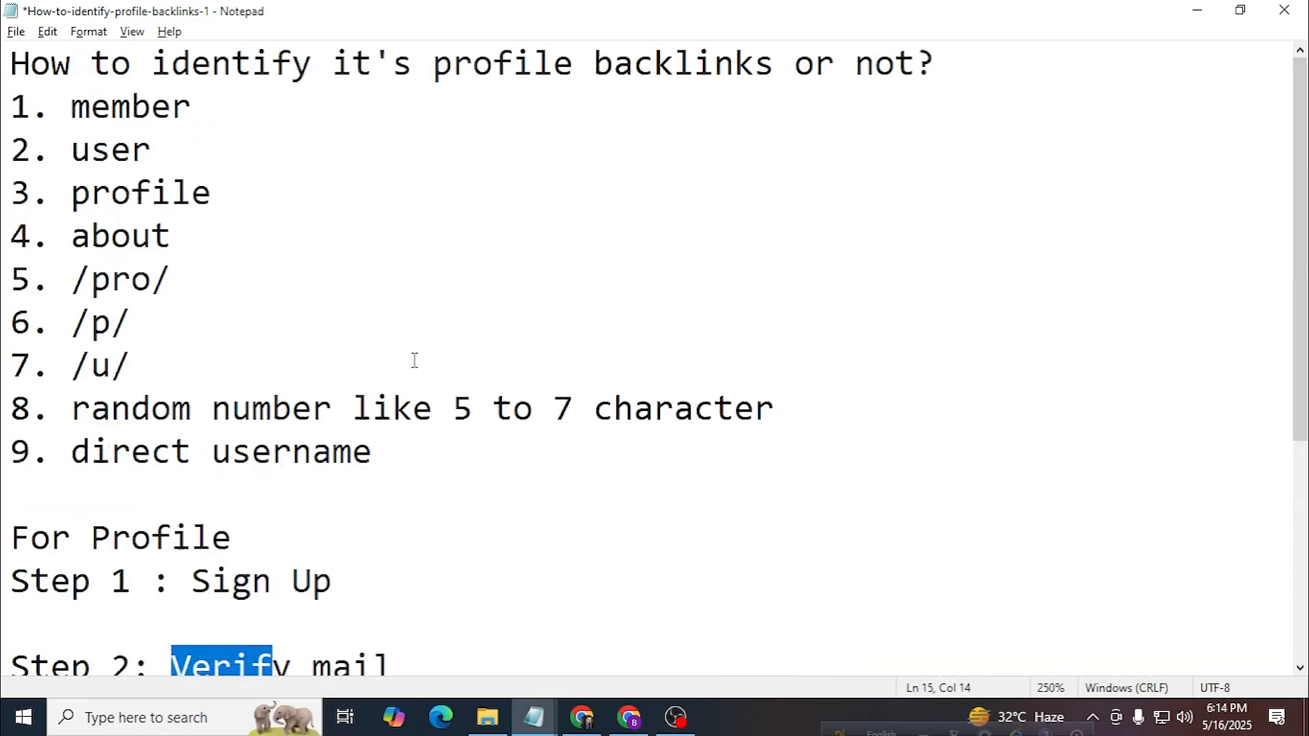
pyautogui.scroll(-3, 75, 201)
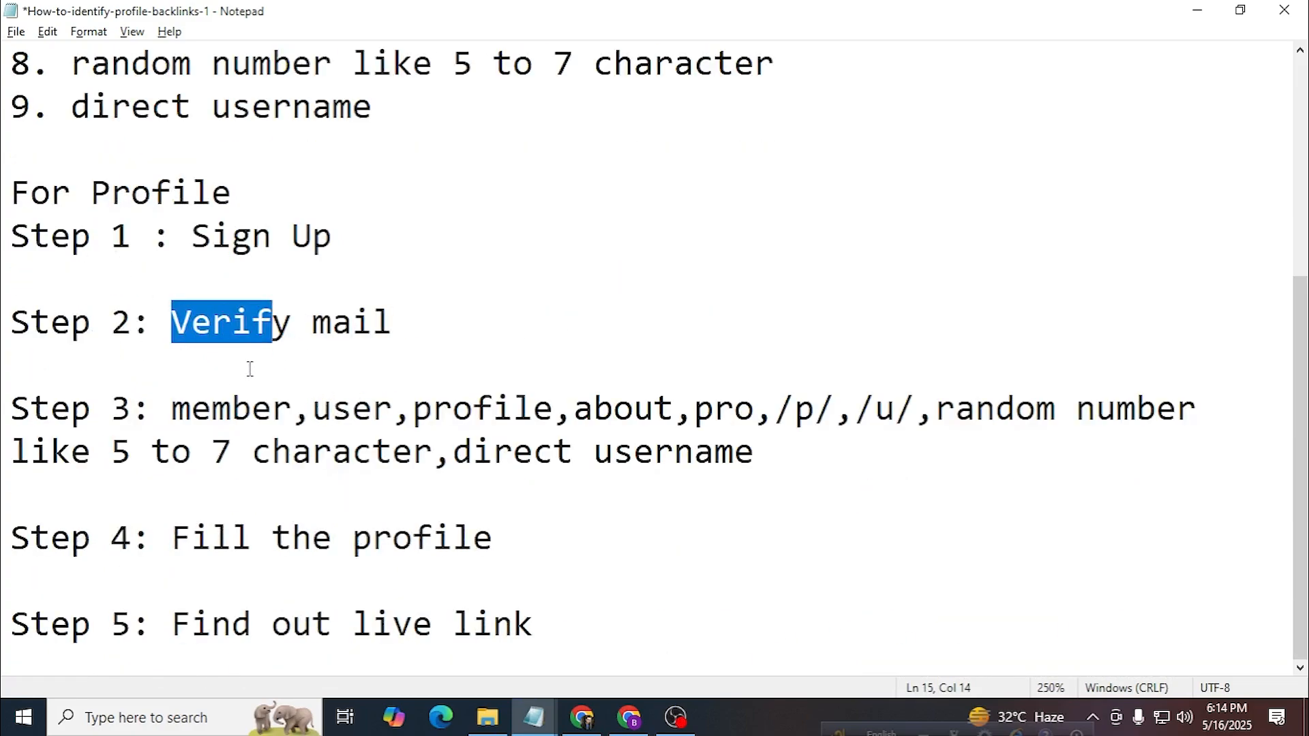
# Read through the list of profile backlink identifiers, from member, user, profile and about to /pro/.
pyautogui.scroll(3, 248, 370)
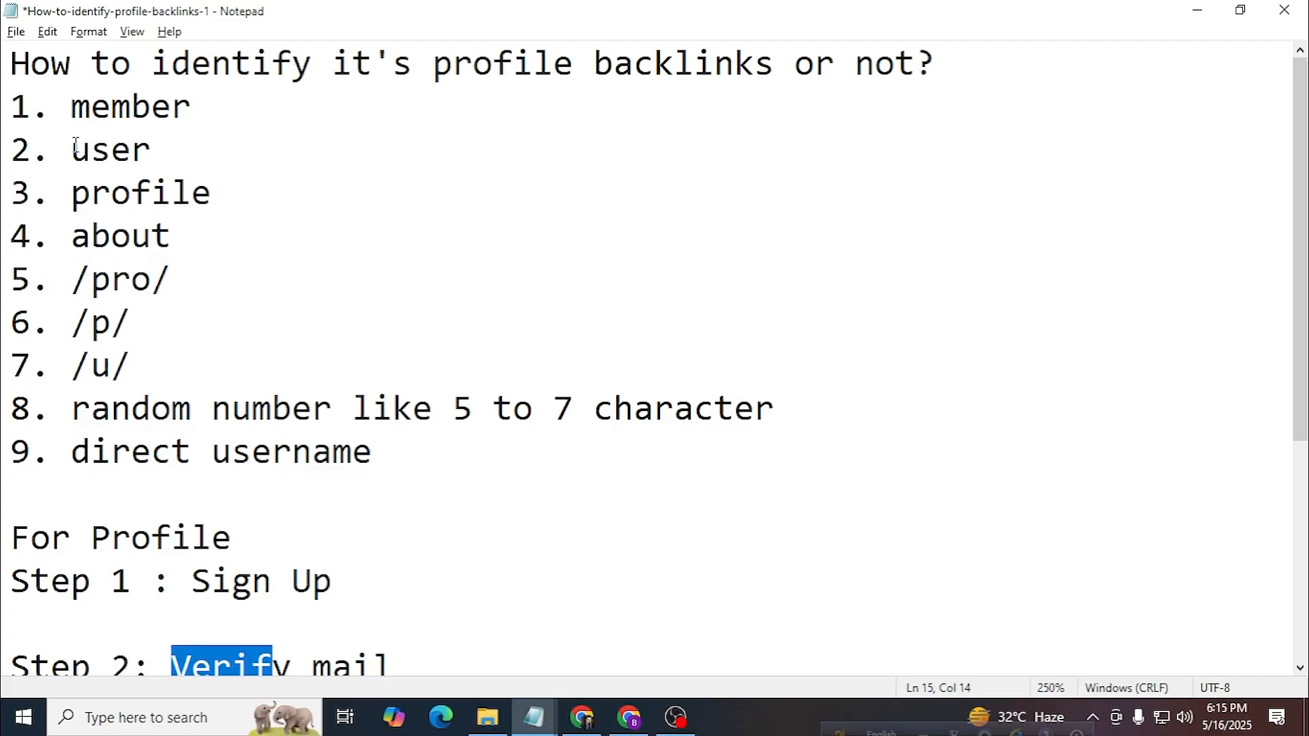
pyautogui.moveTo(72, 107); pyautogui.dragTo(245, 111)
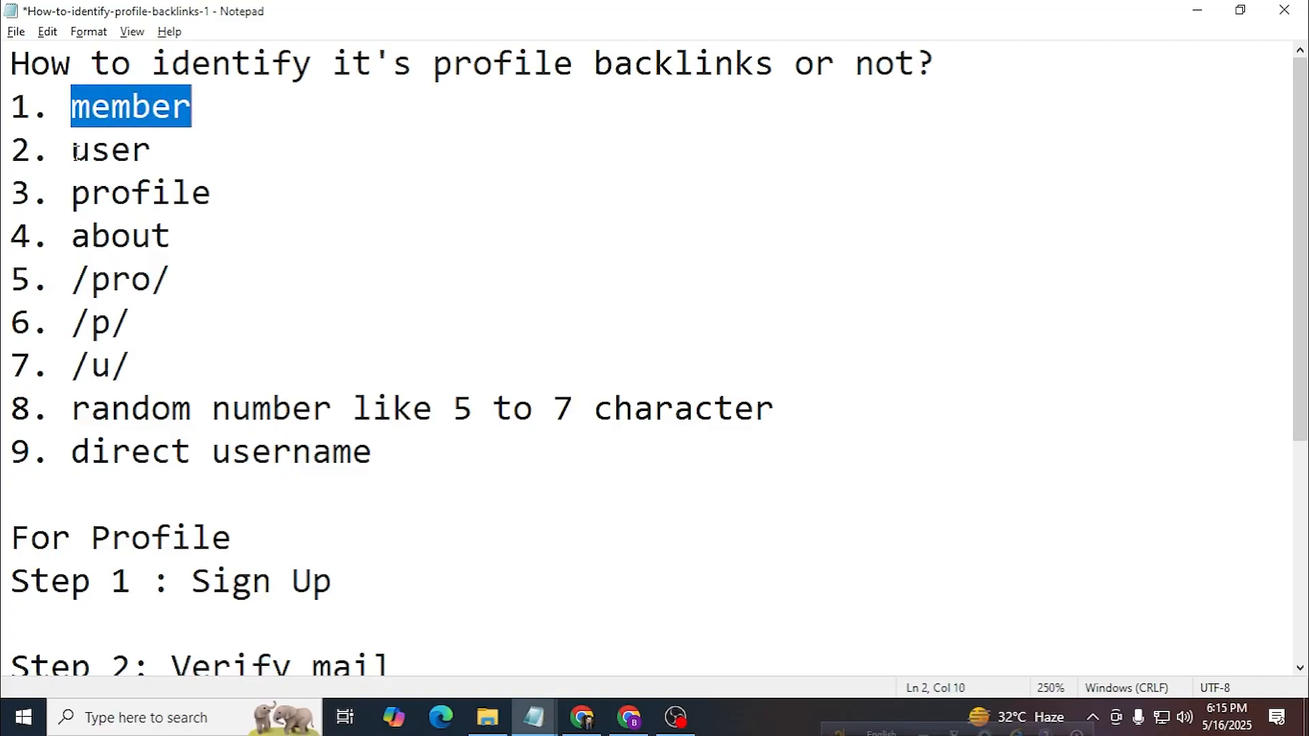
pyautogui.moveTo(75, 151); pyautogui.dragTo(196, 152)
pyautogui.moveTo(75, 195); pyautogui.dragTo(197, 198)
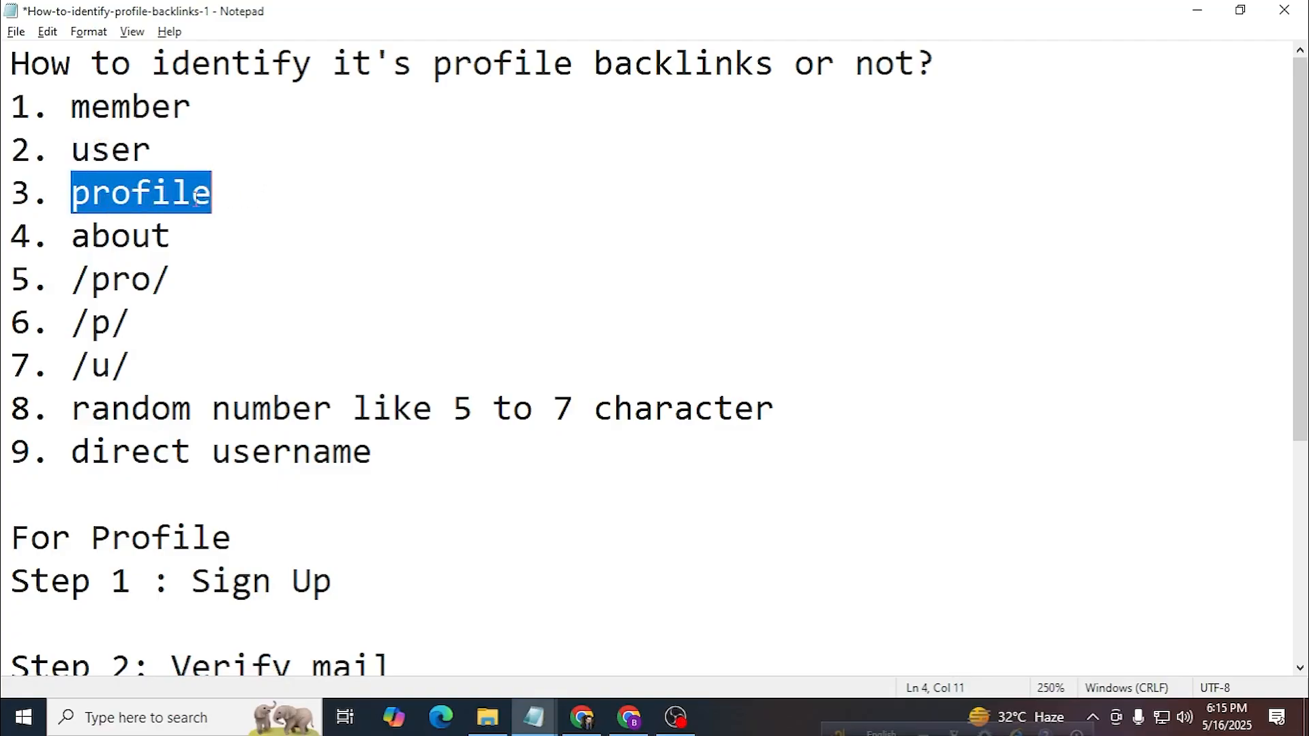
pyautogui.moveTo(73, 235); pyautogui.dragTo(228, 236)
pyautogui.moveTo(91, 279); pyautogui.dragTo(178, 303)
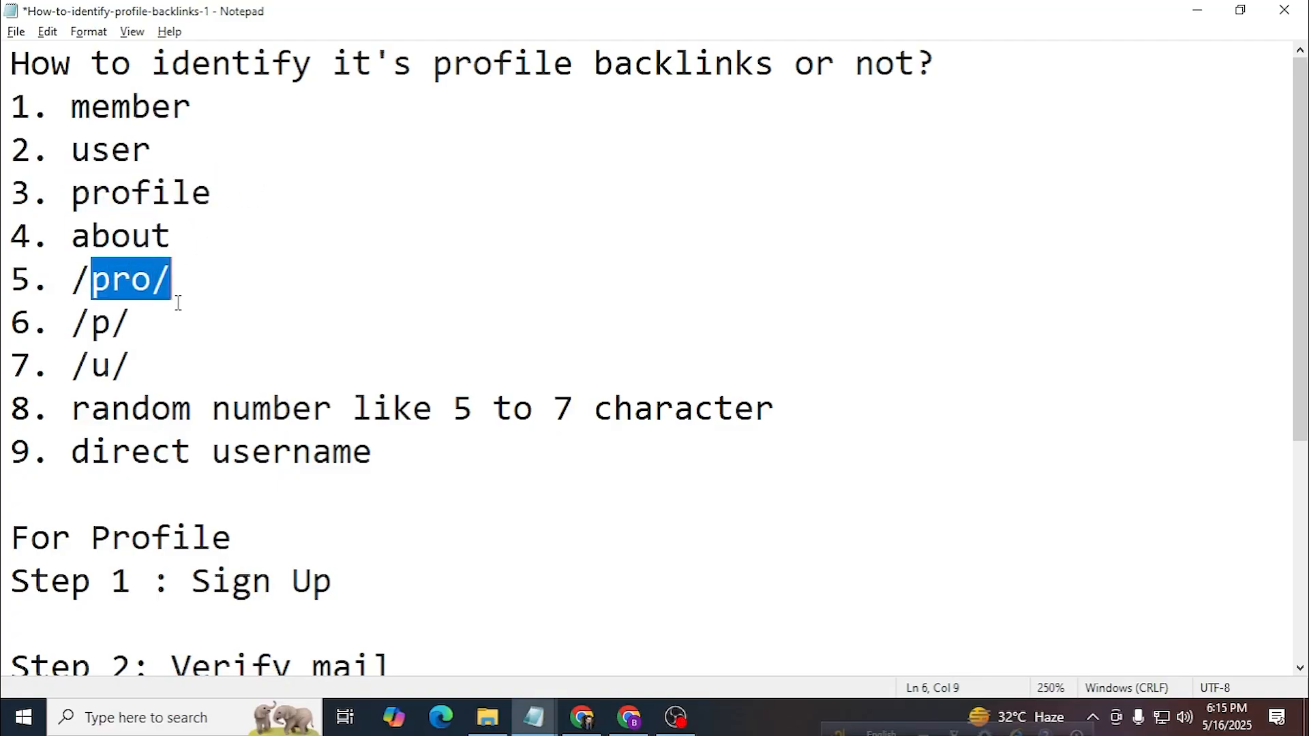
pyautogui.scroll(-1, 106, 315)
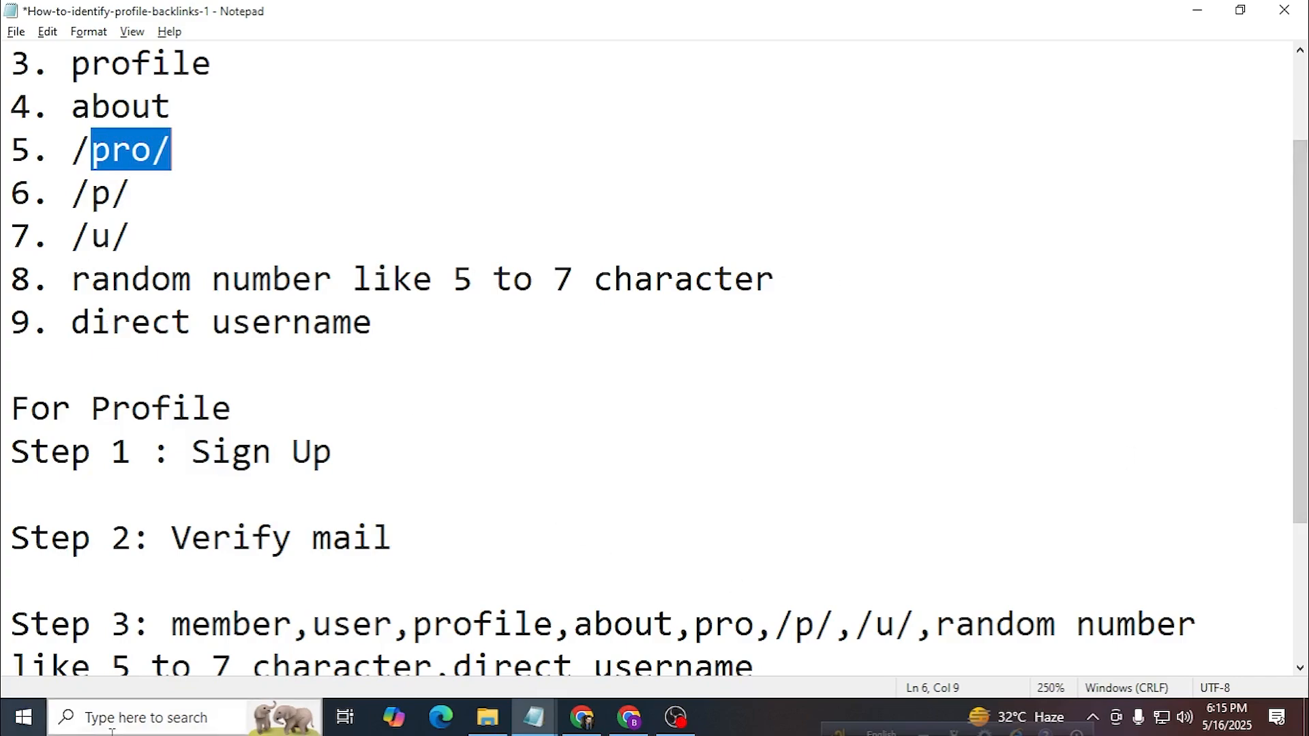
# Examine Steps 3 to 5 of the profile procedure: the URL identifiers, filling the profile and finding the live link.
pyautogui.scroll(-2, 702, 454)
pyautogui.moveTo(830, 453); pyautogui.dragTo(172, 408)
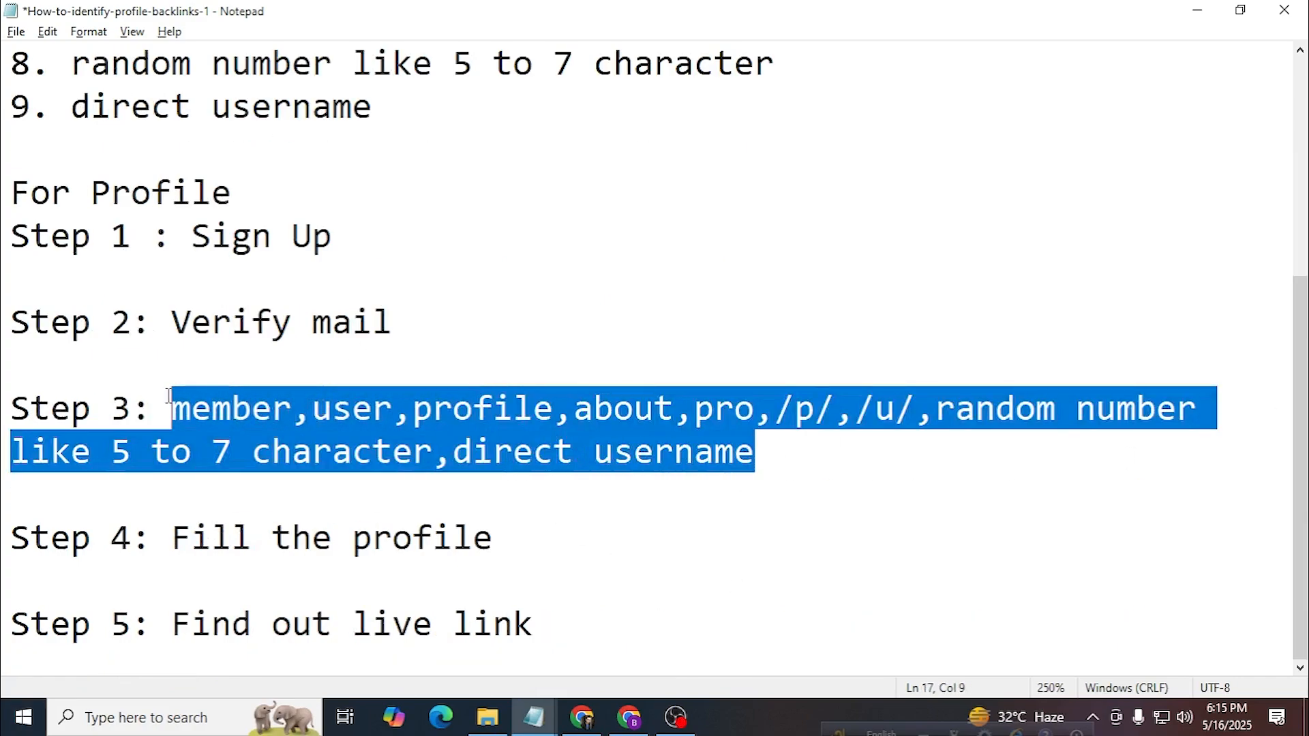
pyautogui.moveTo(539, 546); pyautogui.dragTo(354, 542)
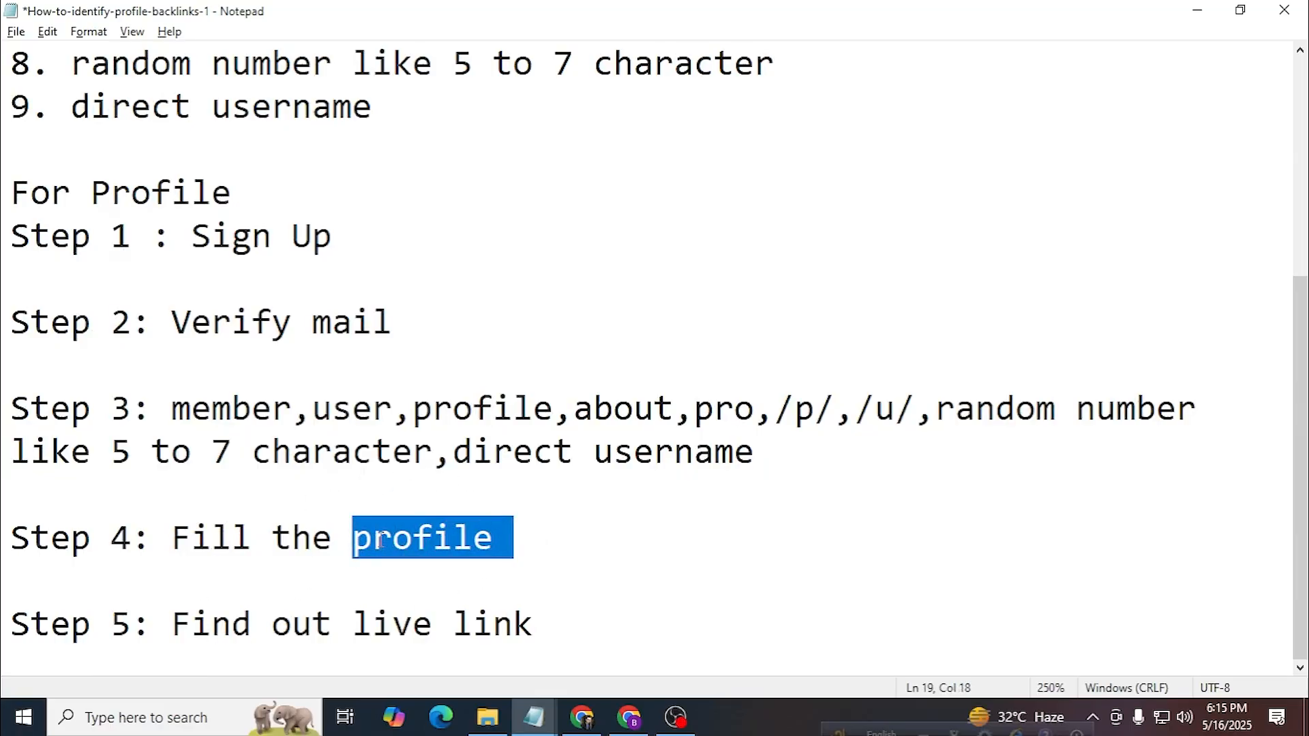
pyautogui.click(173, 624)
pyautogui.moveTo(173, 625); pyautogui.dragTo(554, 625)
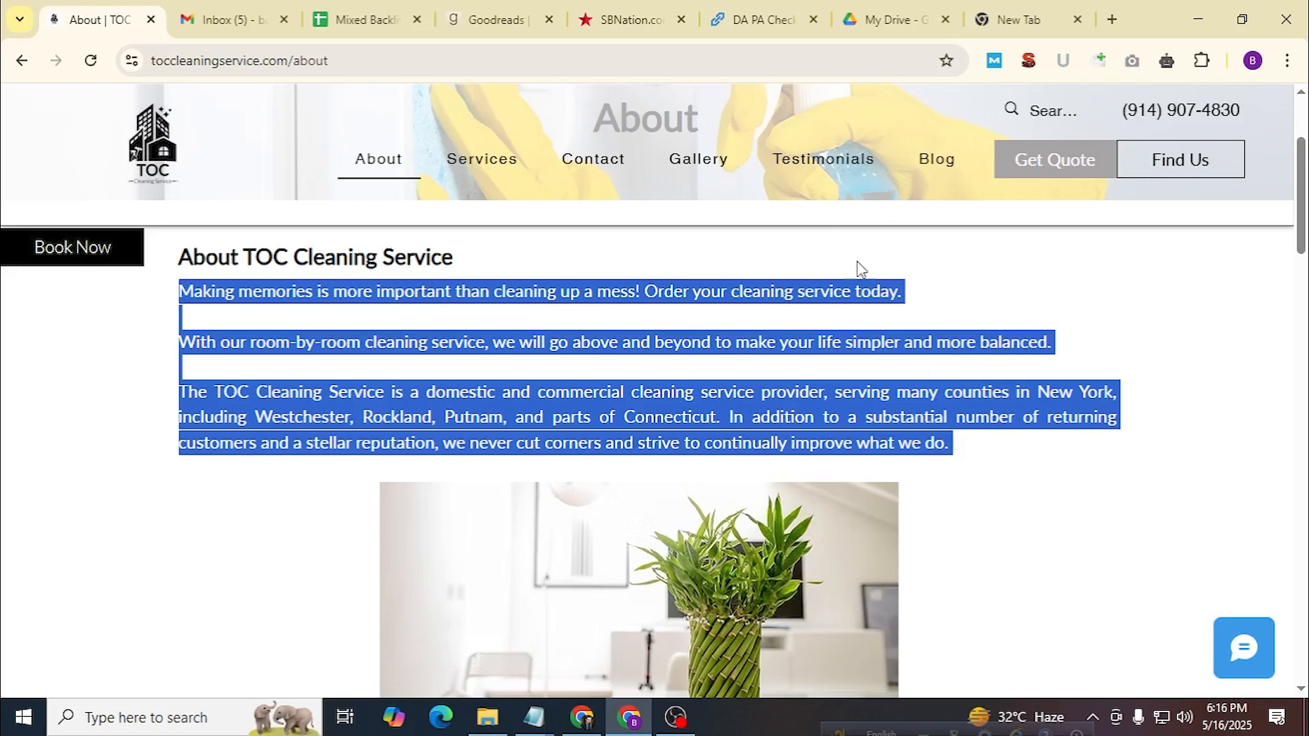
pyautogui.scroll(-9, 835, 477)
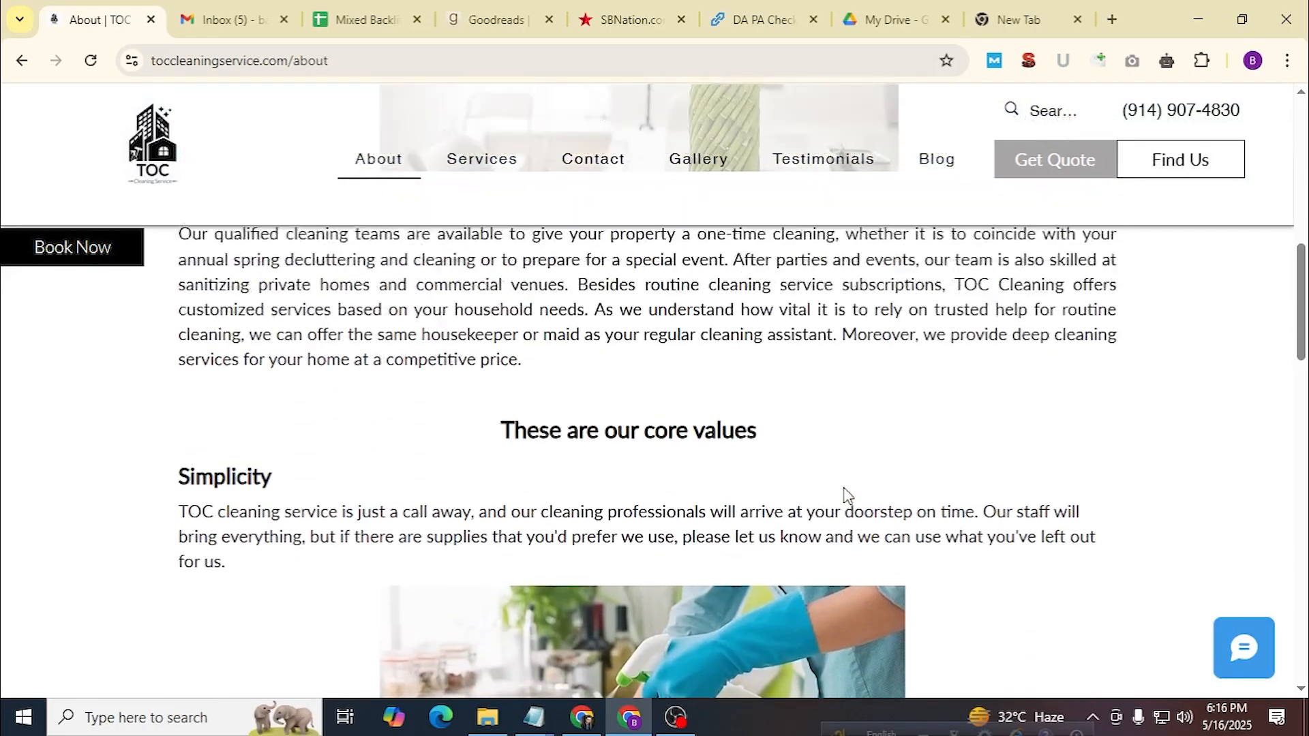
pyautogui.scroll(9, 844, 494)
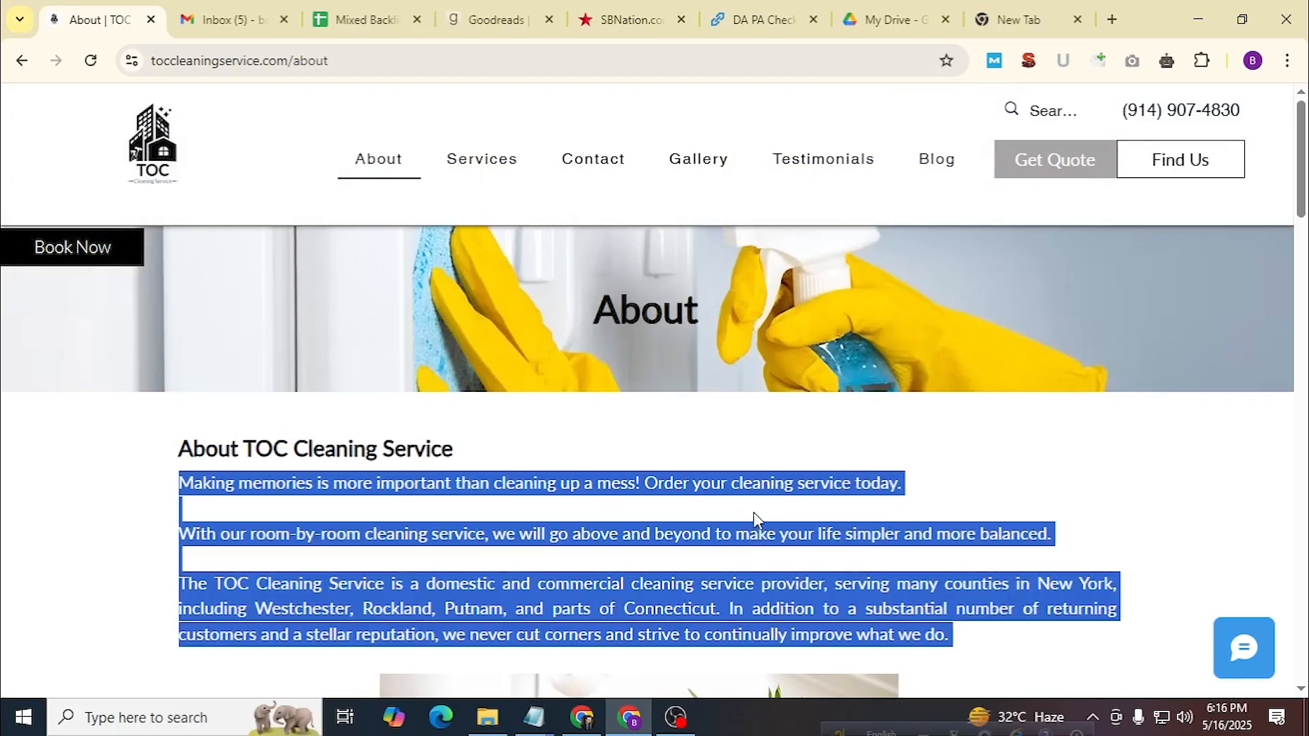
# Search the web for "temp mail", open the temp-mail.org site and copy the generated temporary email address.
pyautogui.click(493, 24)
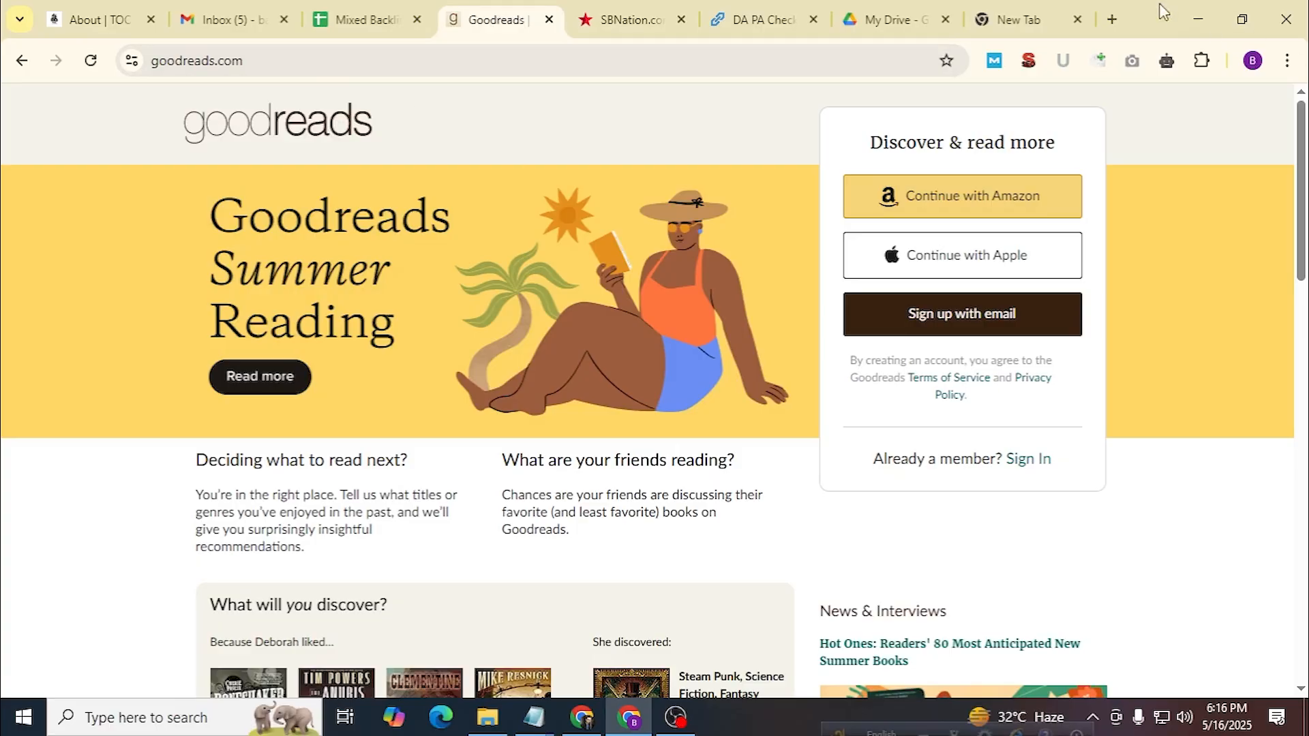
pyautogui.click(1071, 11)
pyautogui.write('te')
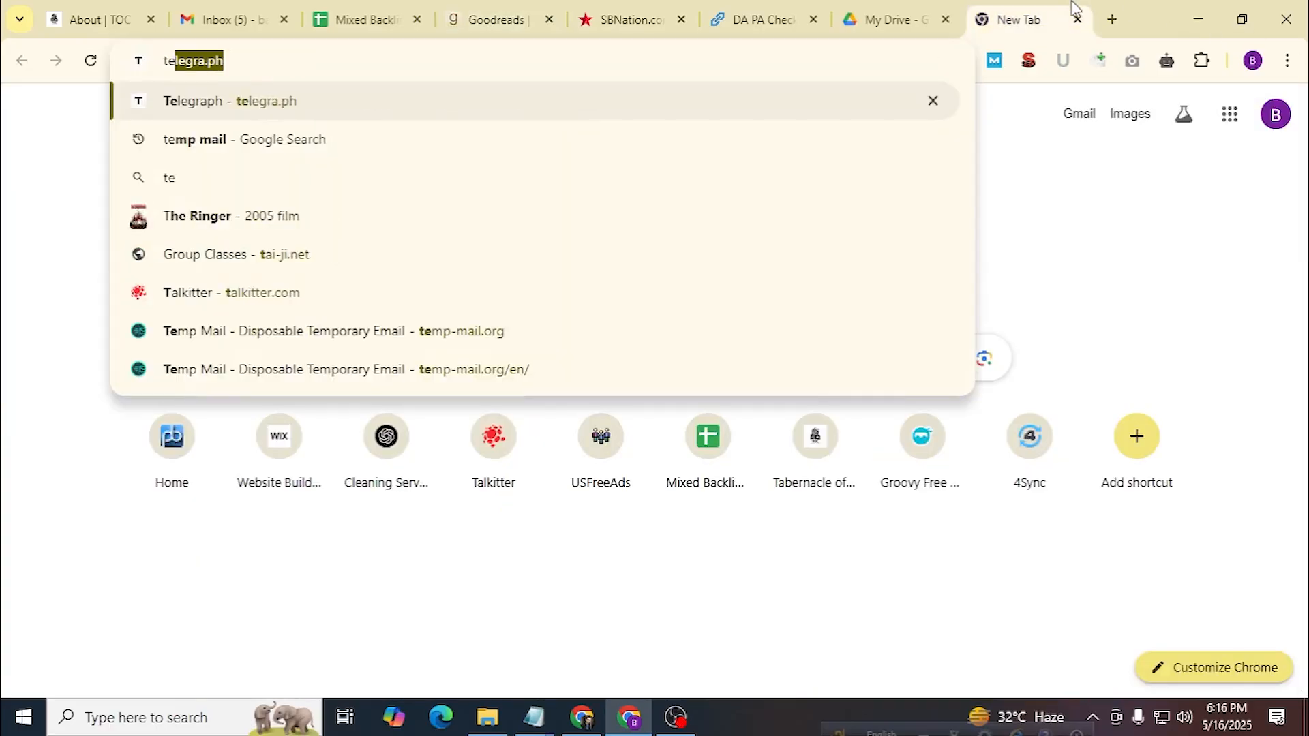
pyautogui.write('mp mail')
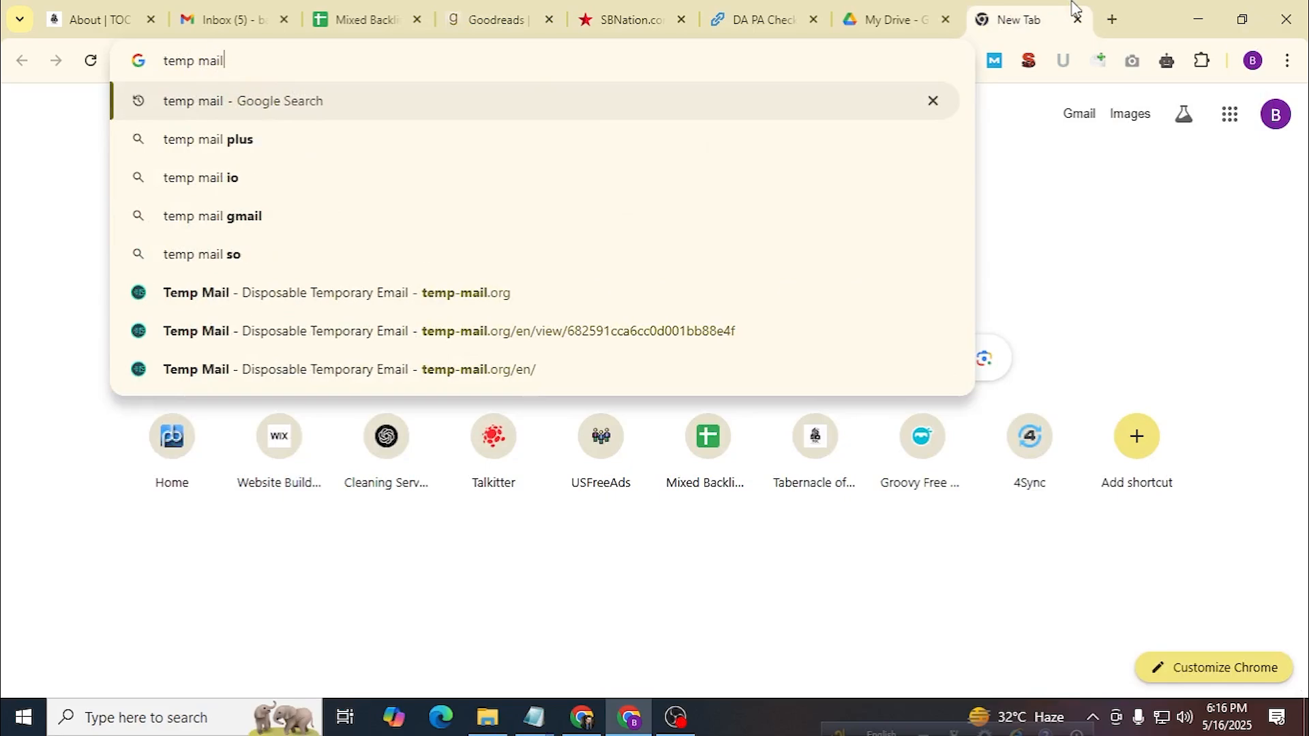
pyautogui.press('Return')
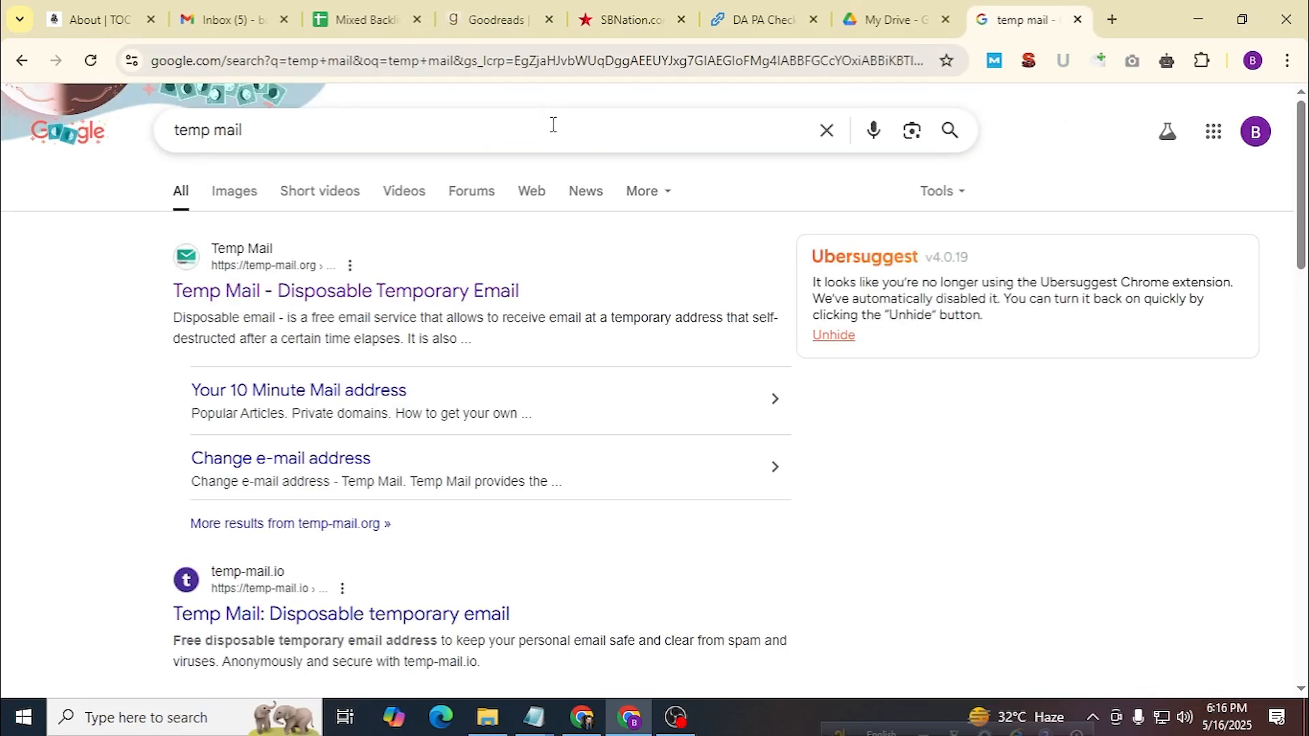
pyautogui.click(403, 300)
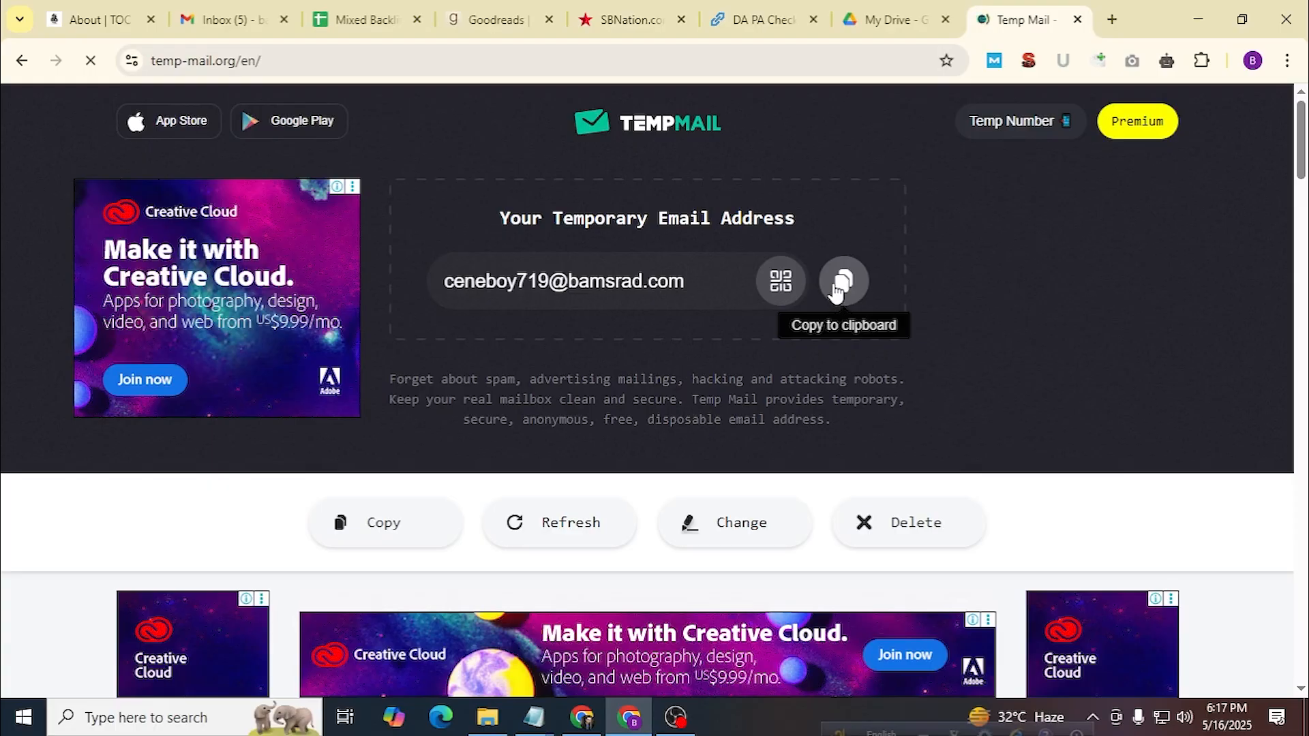
pyautogui.click(842, 290)
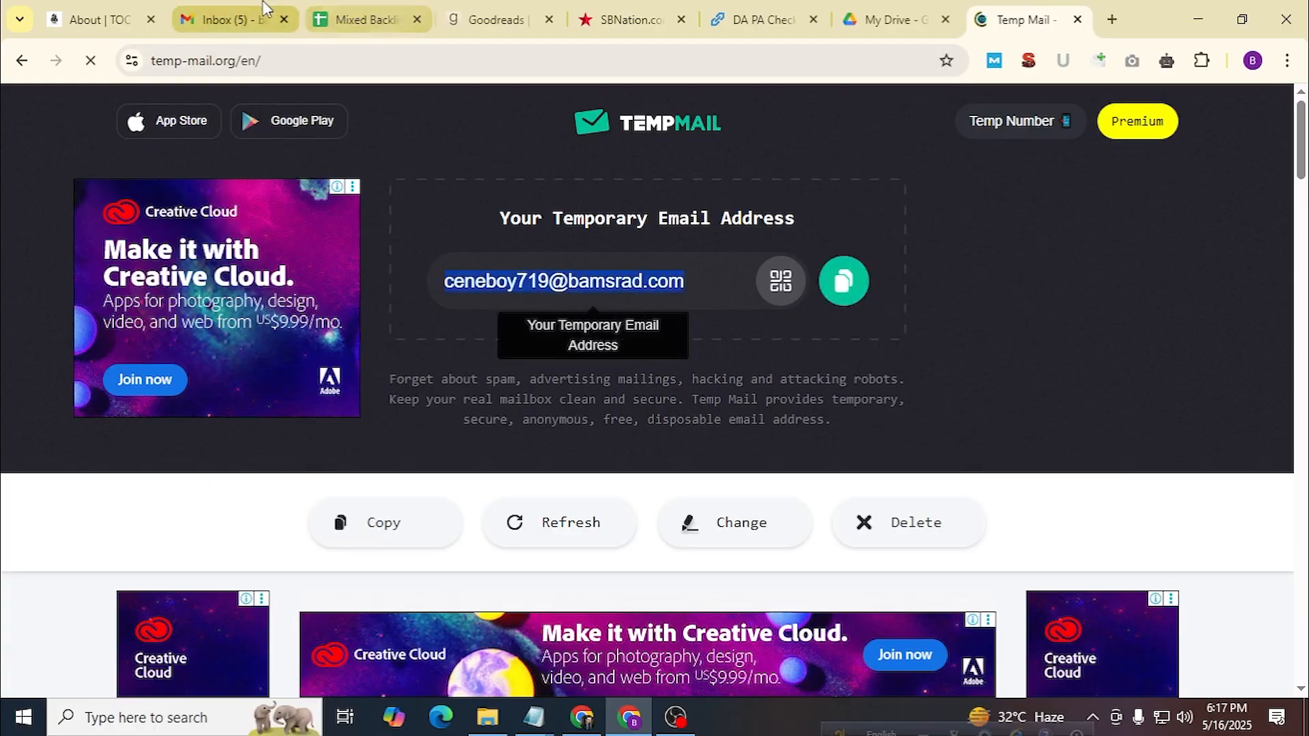
# Return to the Goodreads home page and examine its sign-up and sign-in options.
pyautogui.click(532, 12)
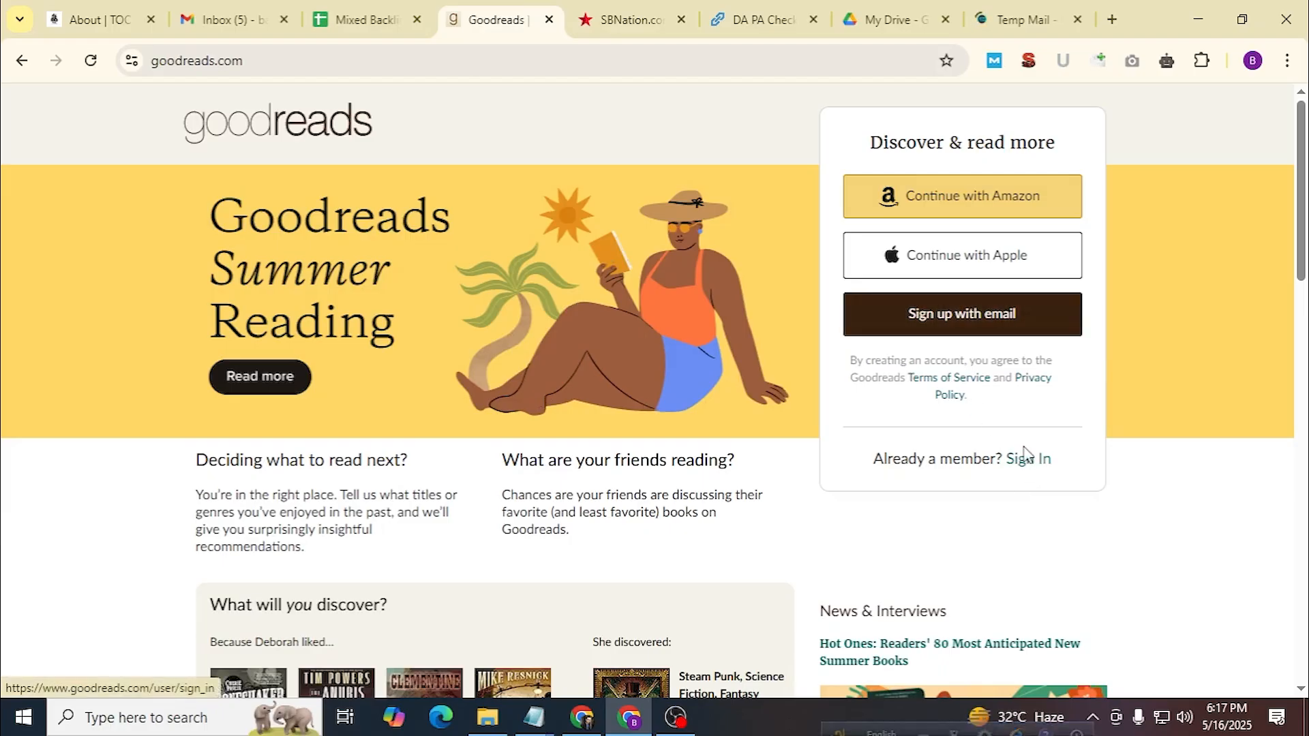
pyautogui.scroll(-3, 1031, 469)
pyautogui.scroll(3, 1028, 469)
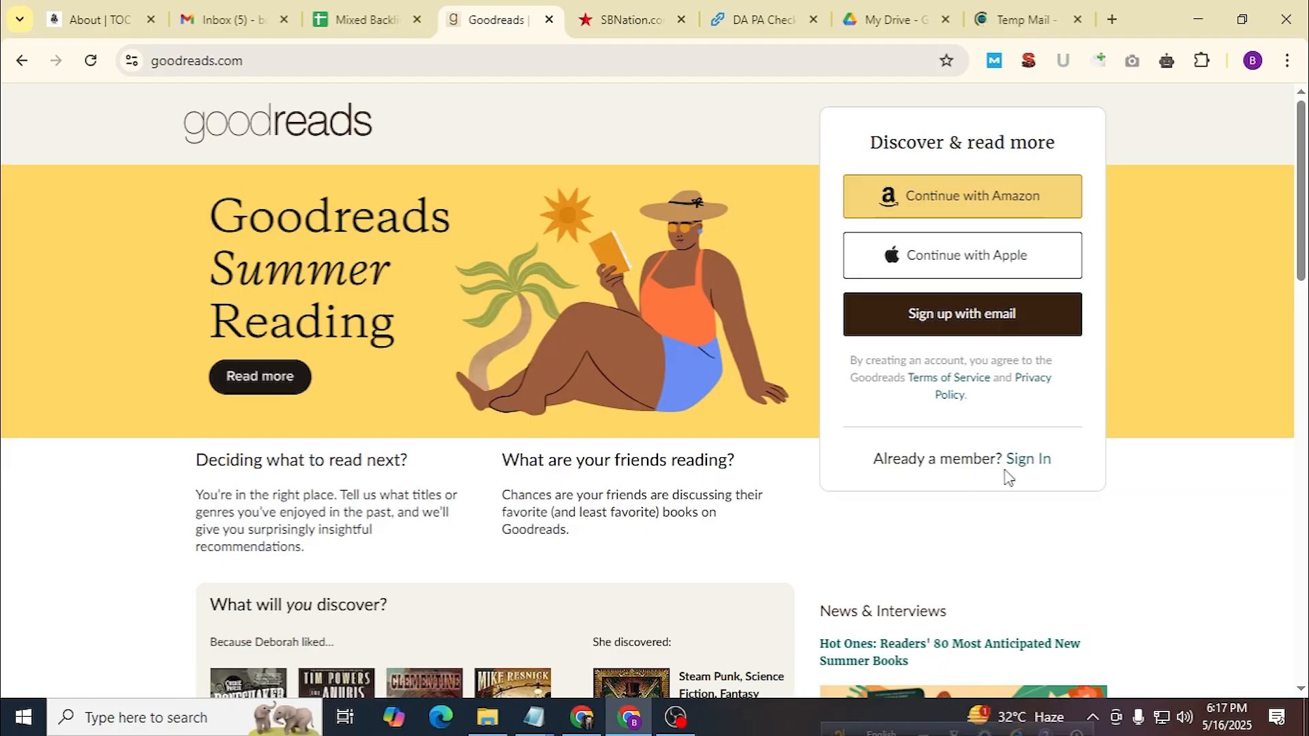
# Open the Goodreads form for creating a new account with an email address.
pyautogui.click(1041, 464)
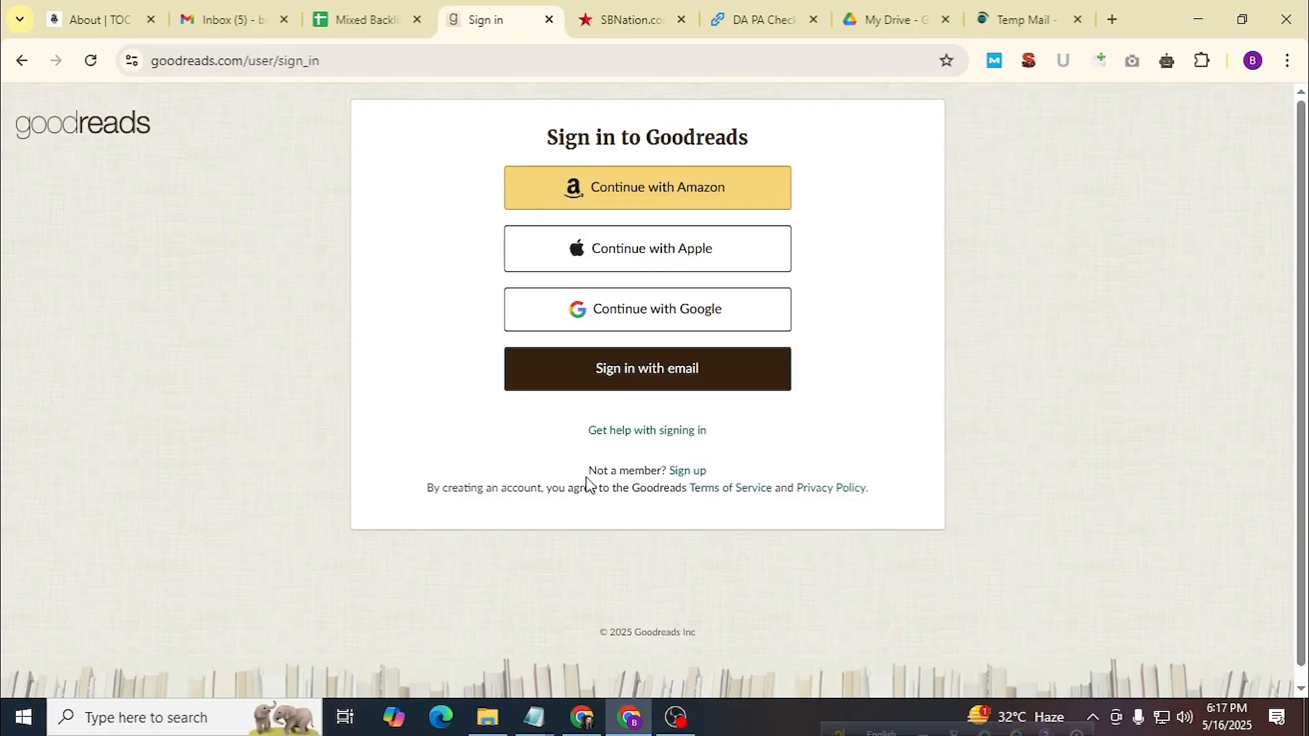
pyautogui.click(687, 471)
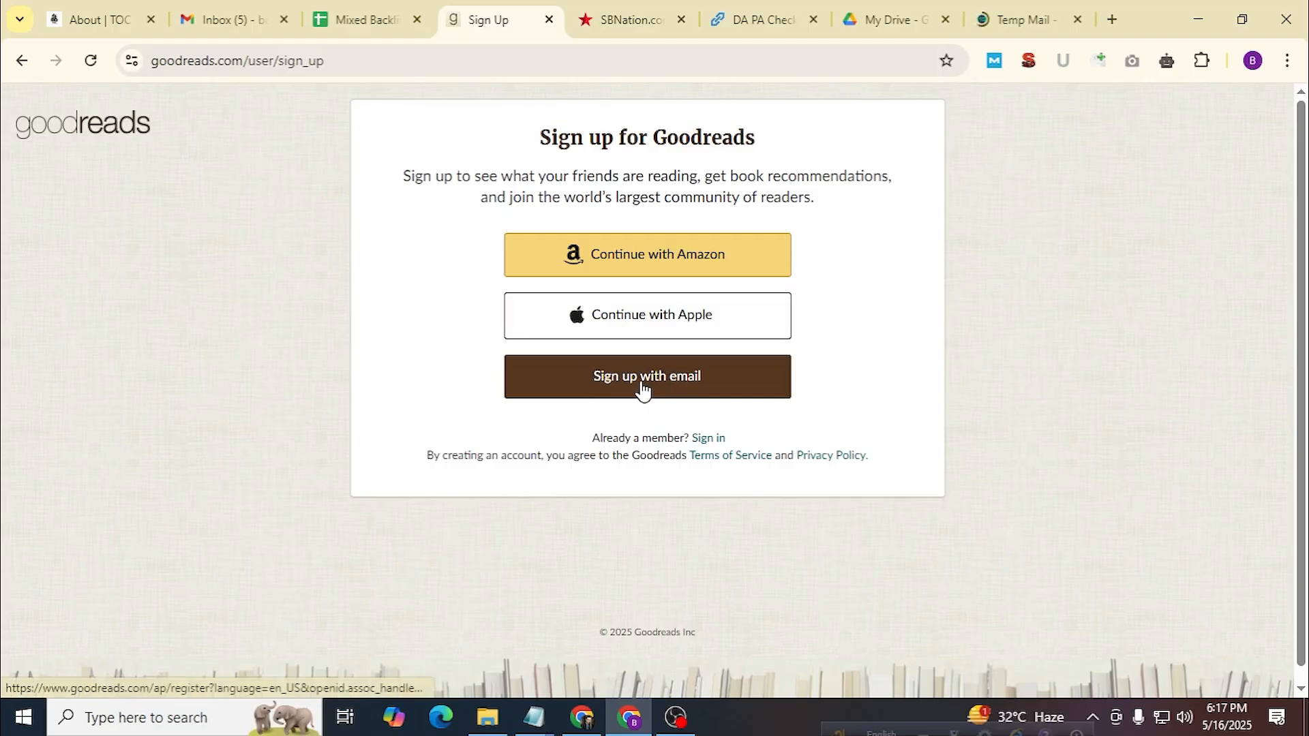
pyautogui.click(682, 394)
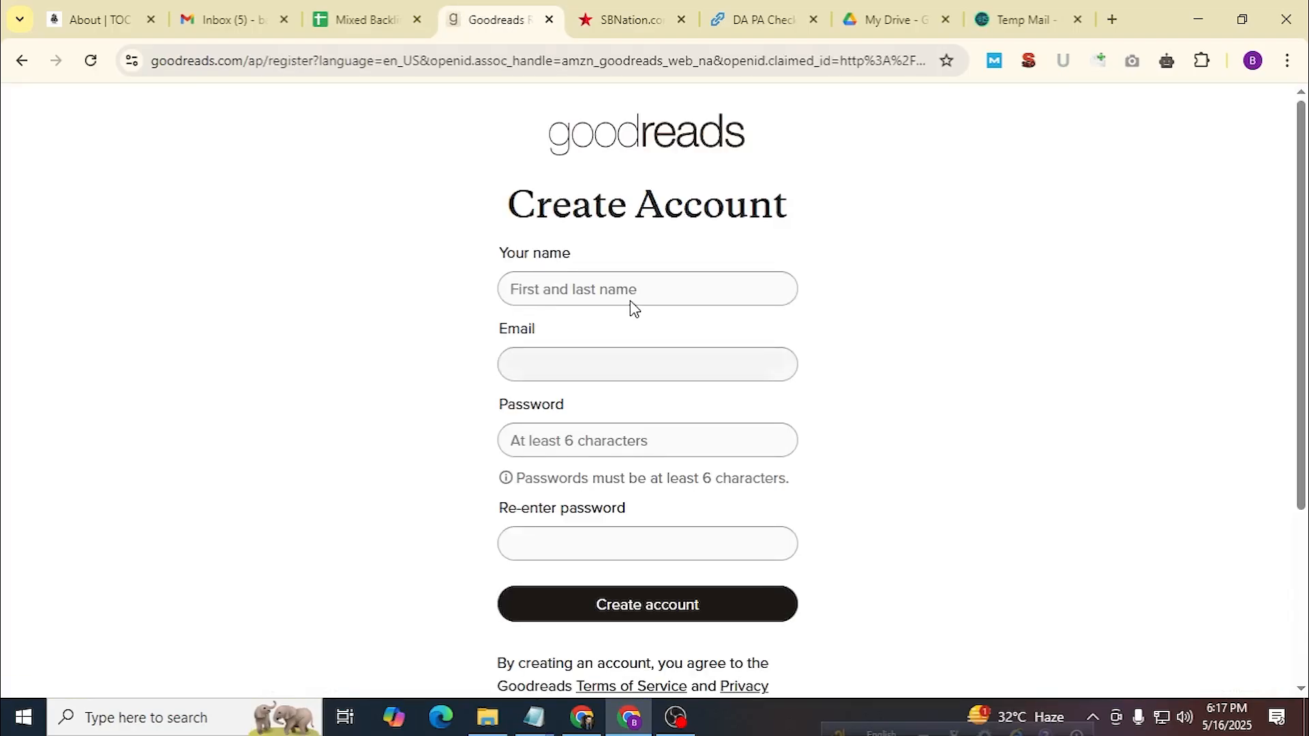
# Copy "TOC Cleaning" from the heading of the client's About page into the name field of the Goodreads form.
pyautogui.click(632, 291)
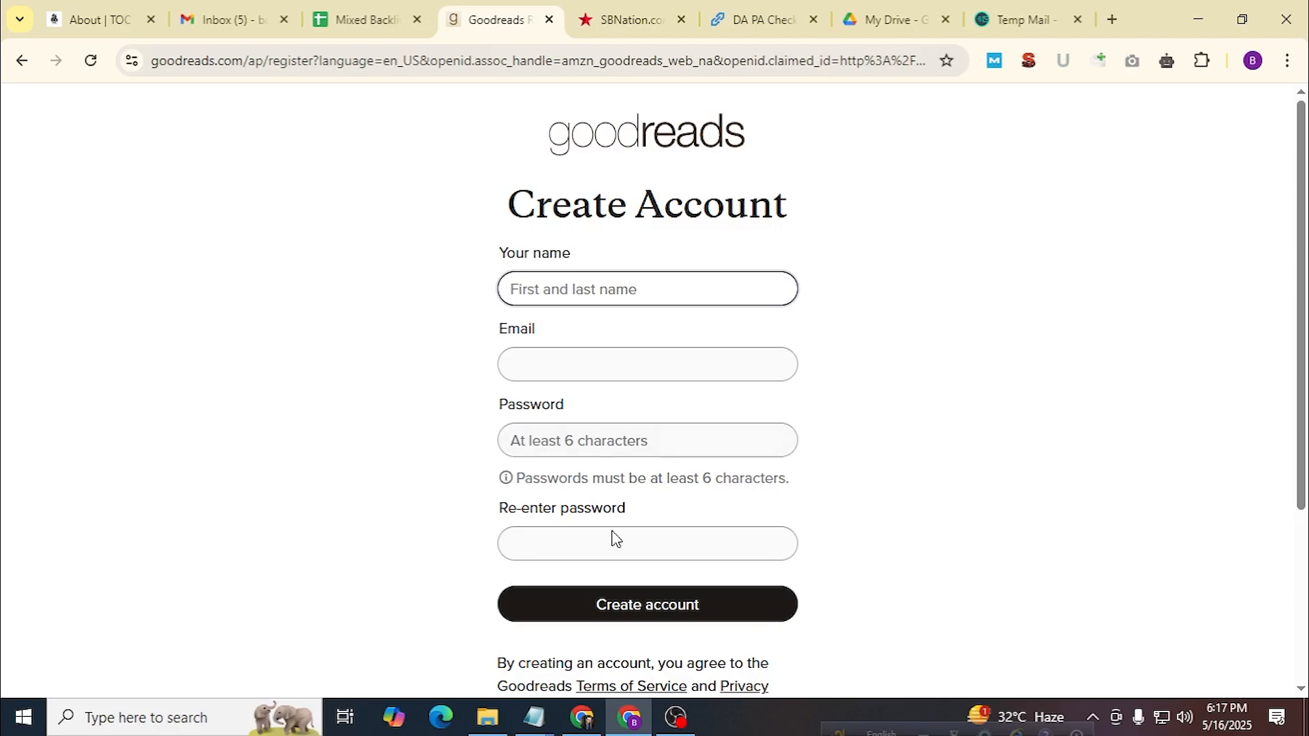
pyautogui.click(101, 9)
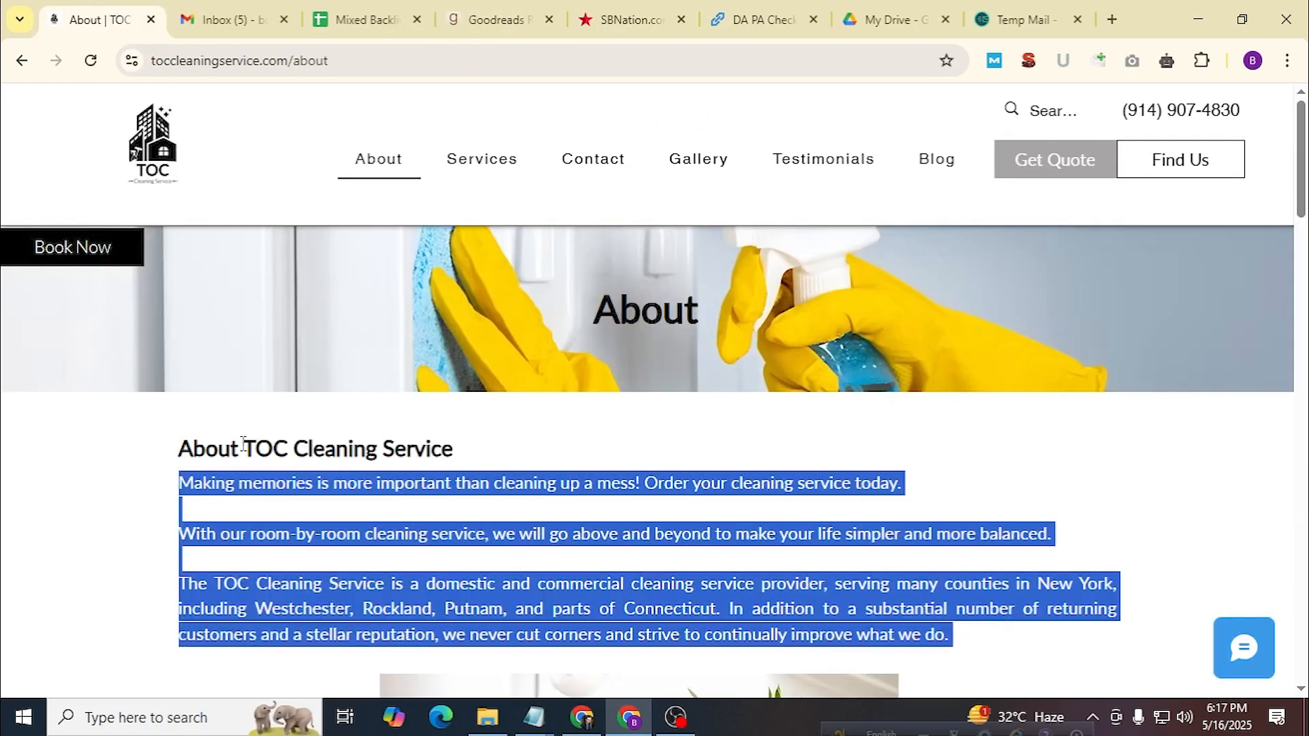
pyautogui.moveTo(244, 446); pyautogui.dragTo(379, 453)
pyautogui.hotkey('ctrl', 'c')
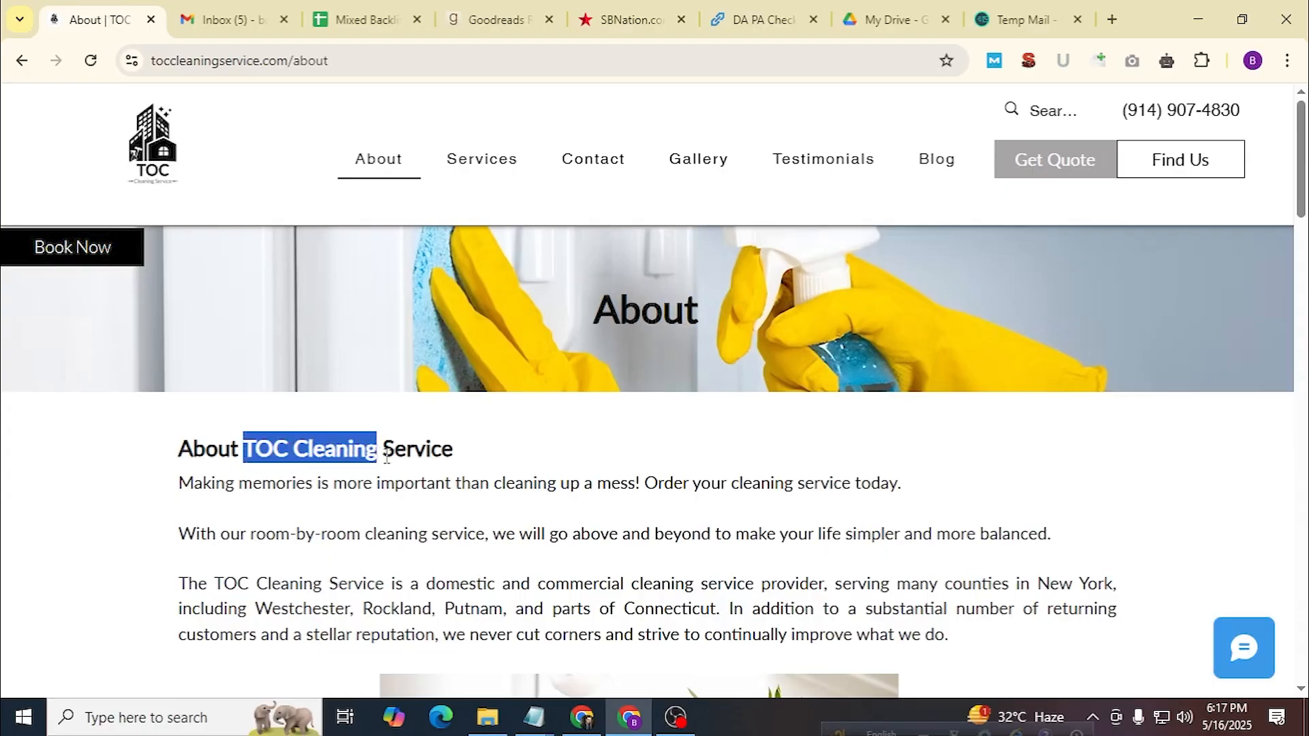
pyautogui.click(491, 20)
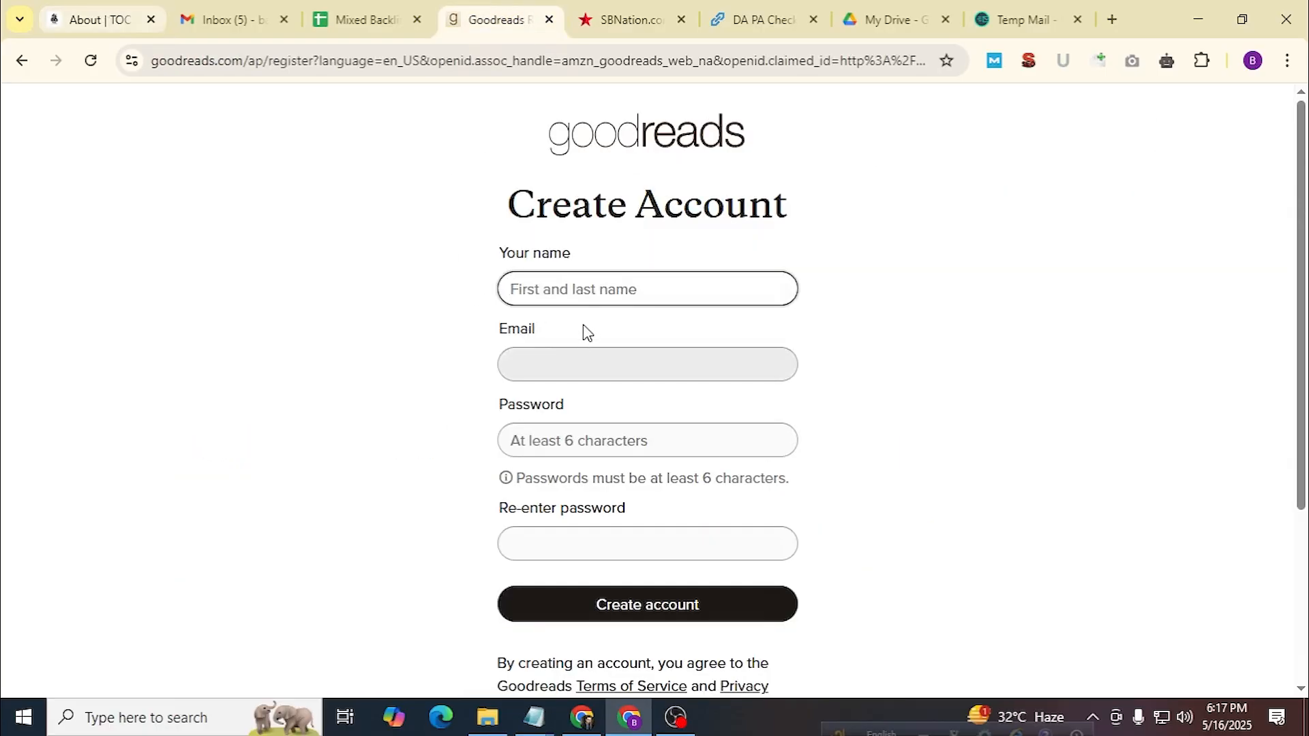
pyautogui.hotkey('ctrl', 'v')
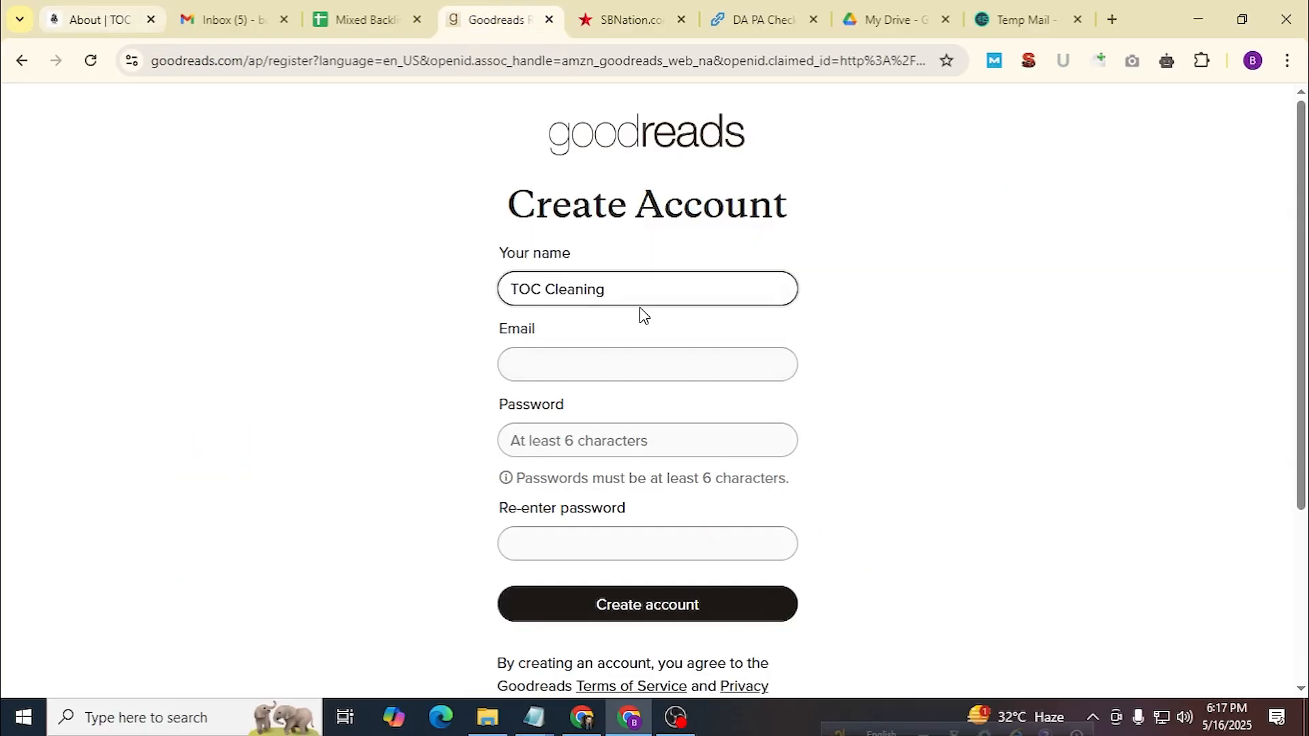
# Complete the account name as "TOC Cleaning Service" after checking the client's About page.
pyautogui.click(101, 13)
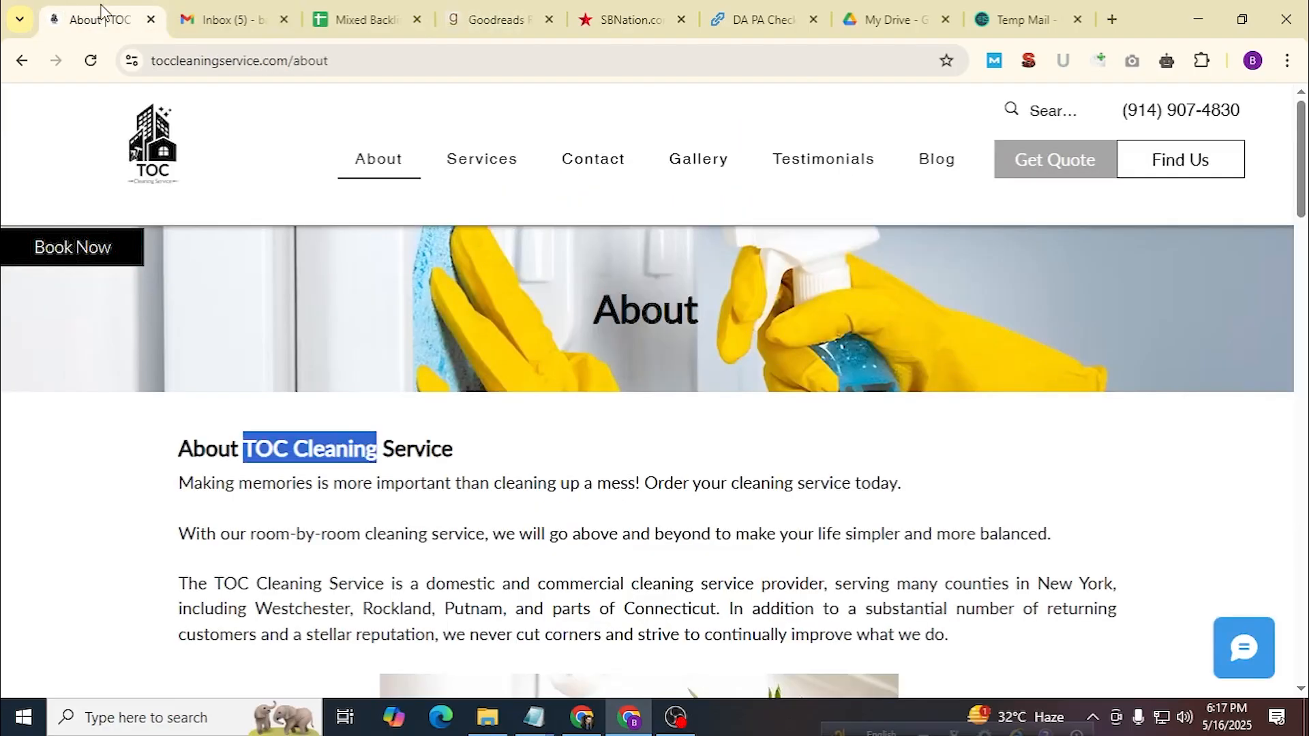
pyautogui.click(212, 60)
pyautogui.click(188, 17)
pyautogui.click(136, 19)
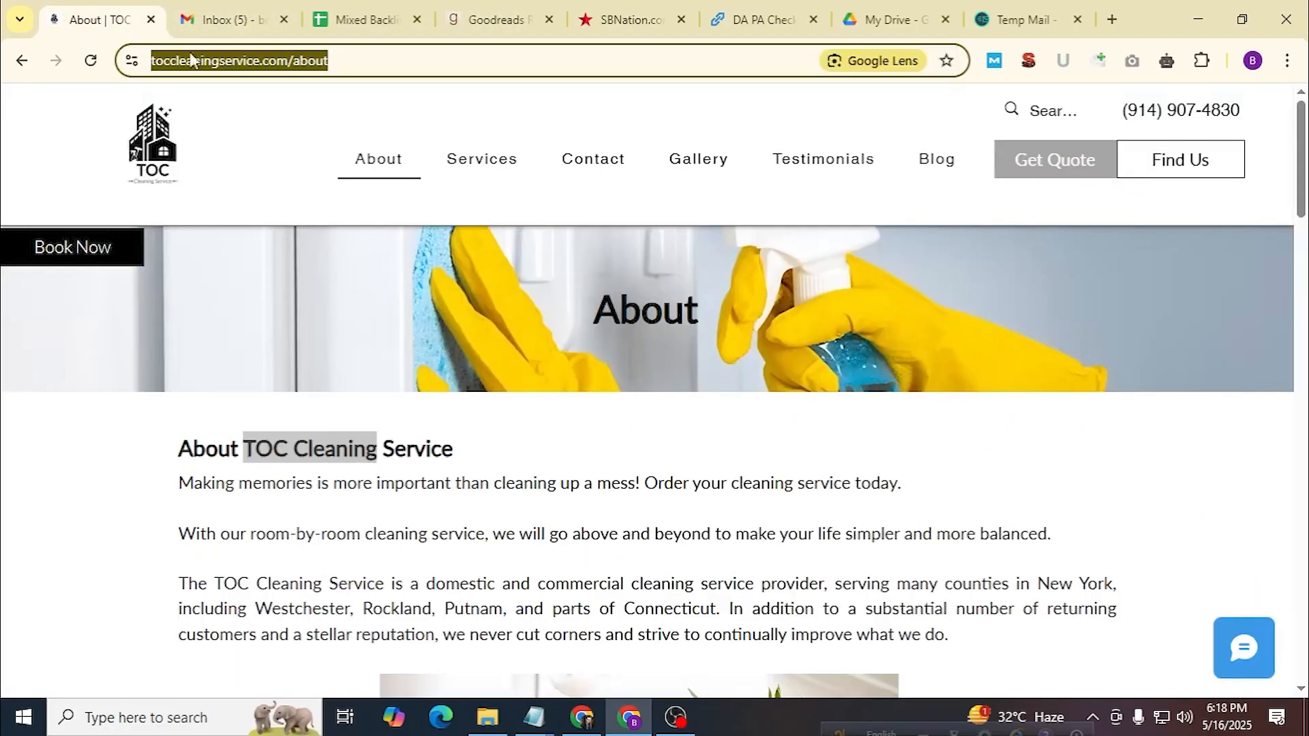
pyautogui.click(723, 13)
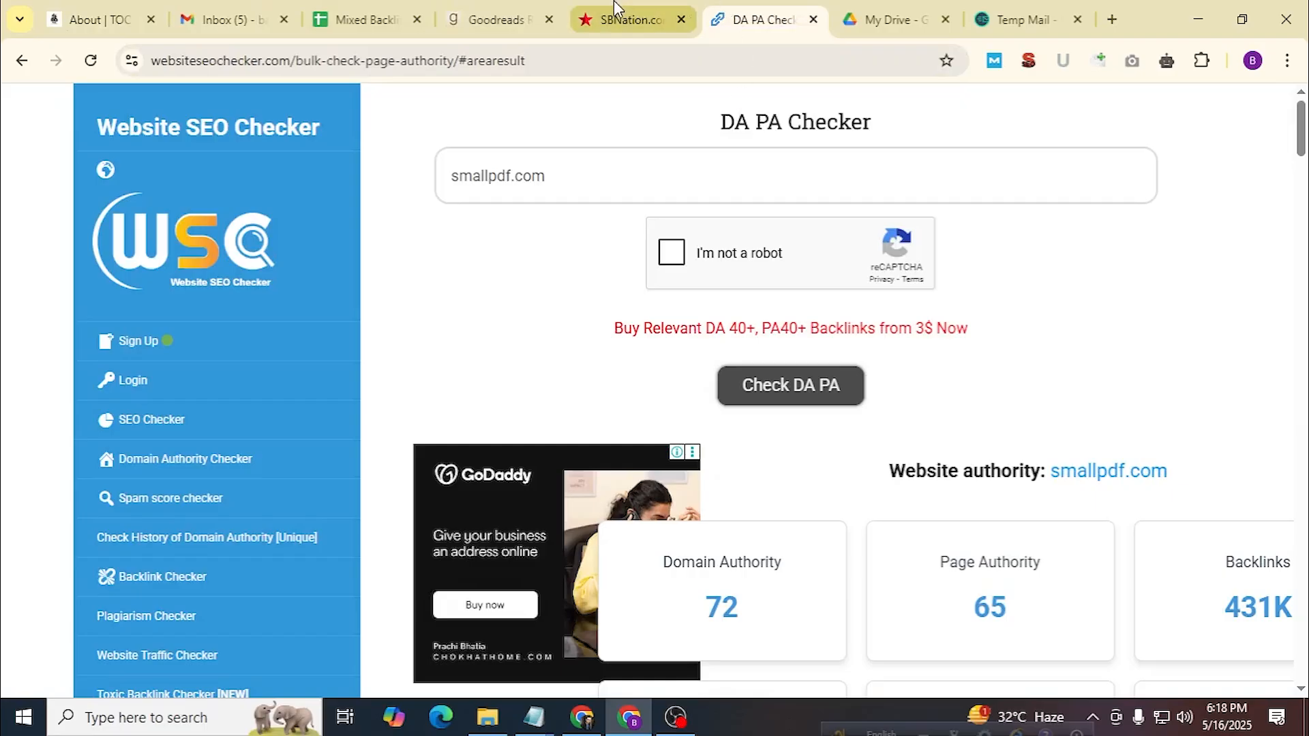
pyautogui.click(539, 15)
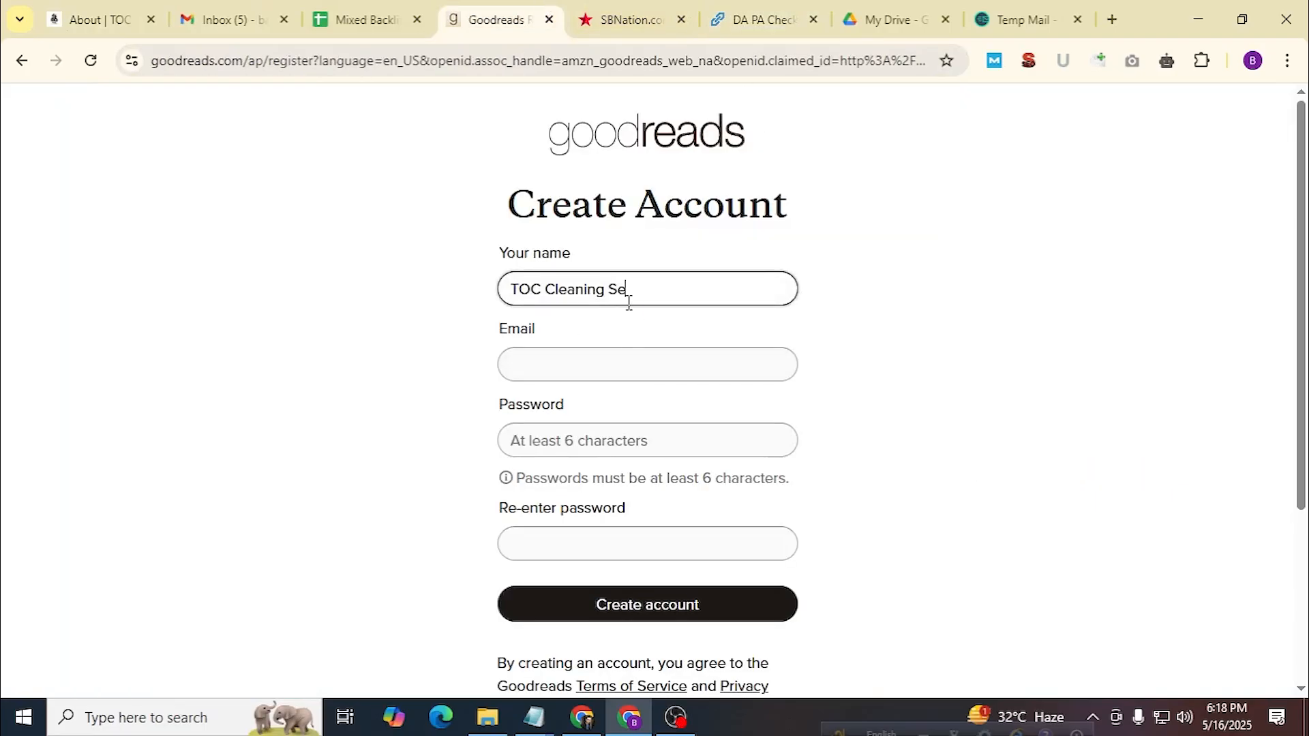
pyautogui.write('rvice')
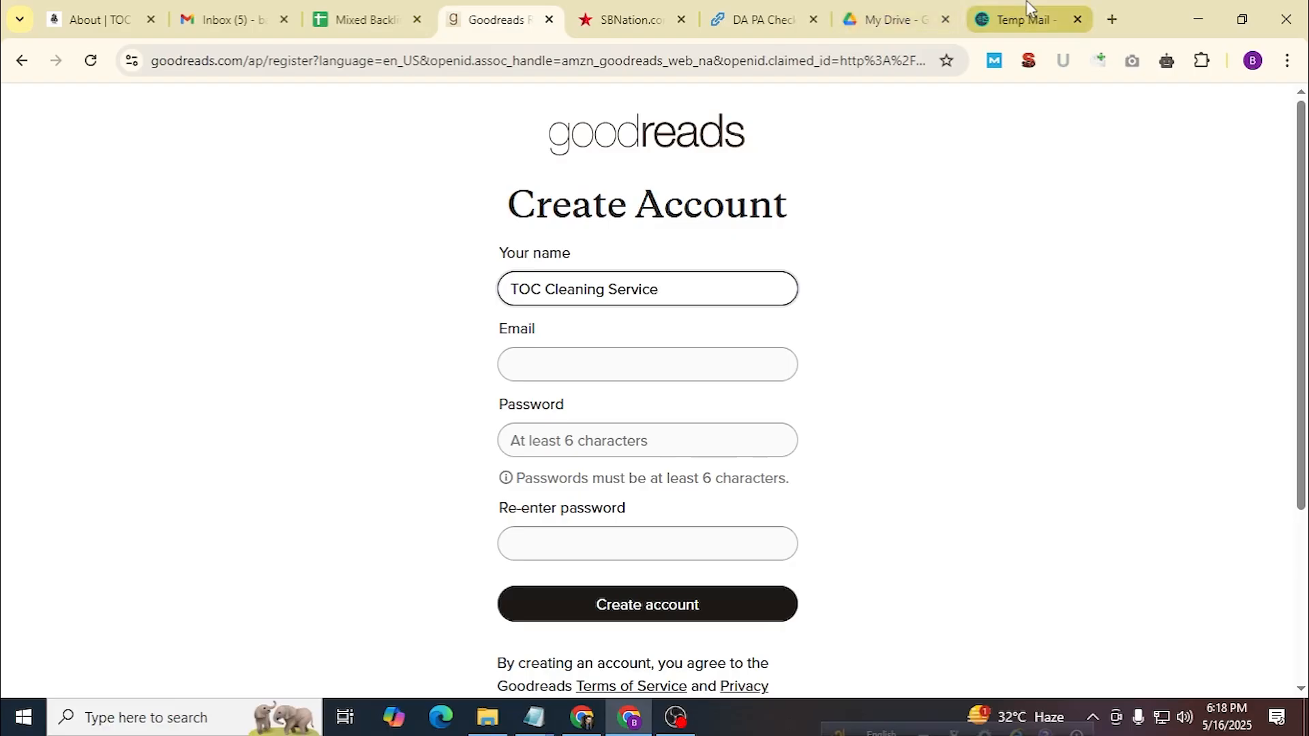
# Copy the temporary email address from Temp Mail into the email field of the Goodreads form.
pyautogui.click(103, 15)
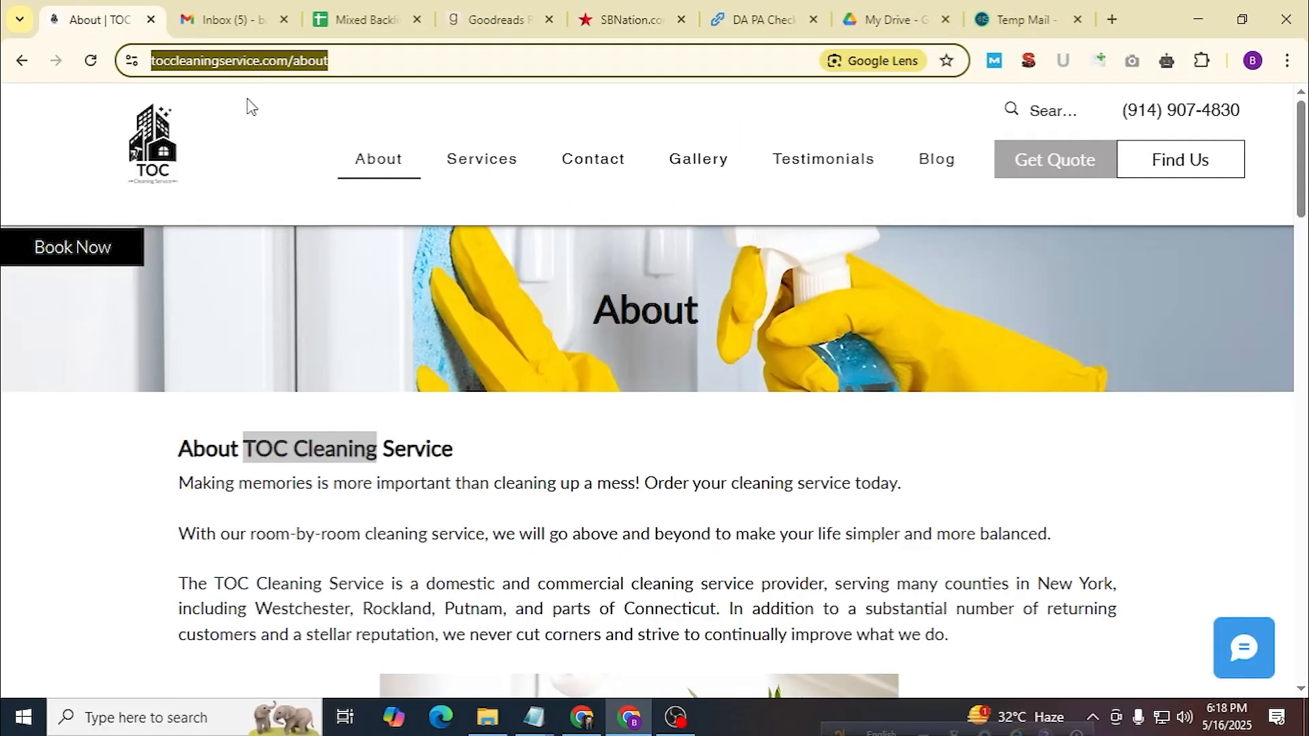
pyautogui.click(1027, 19)
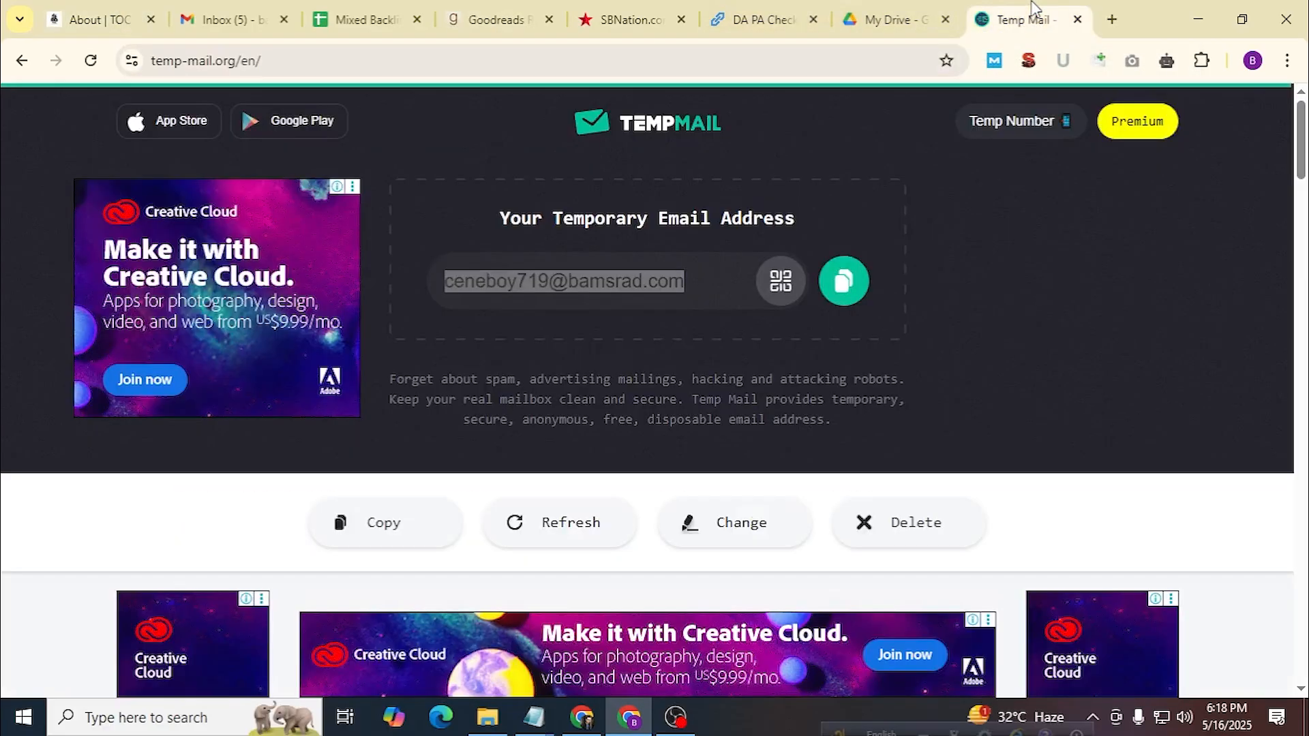
pyautogui.click(840, 293)
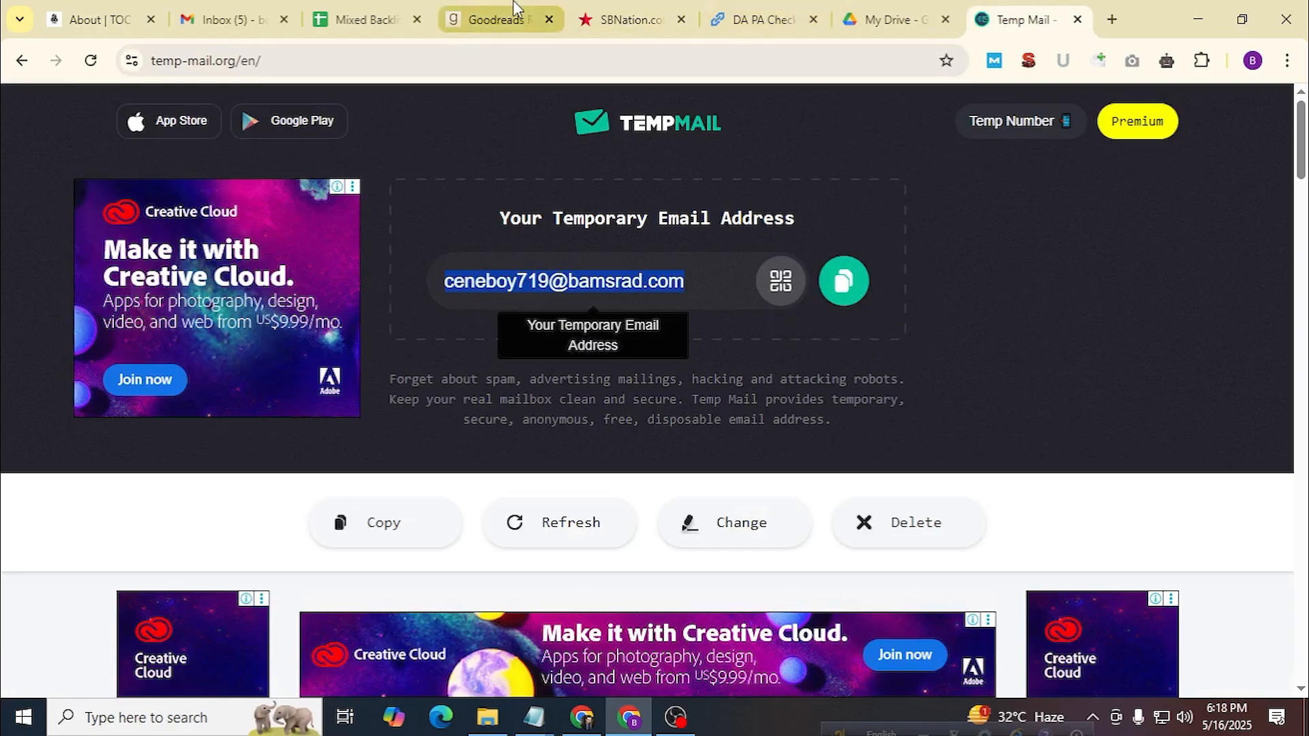
pyautogui.click(496, 19)
pyautogui.click(588, 354)
pyautogui.hotkey('ctrl', 'v')
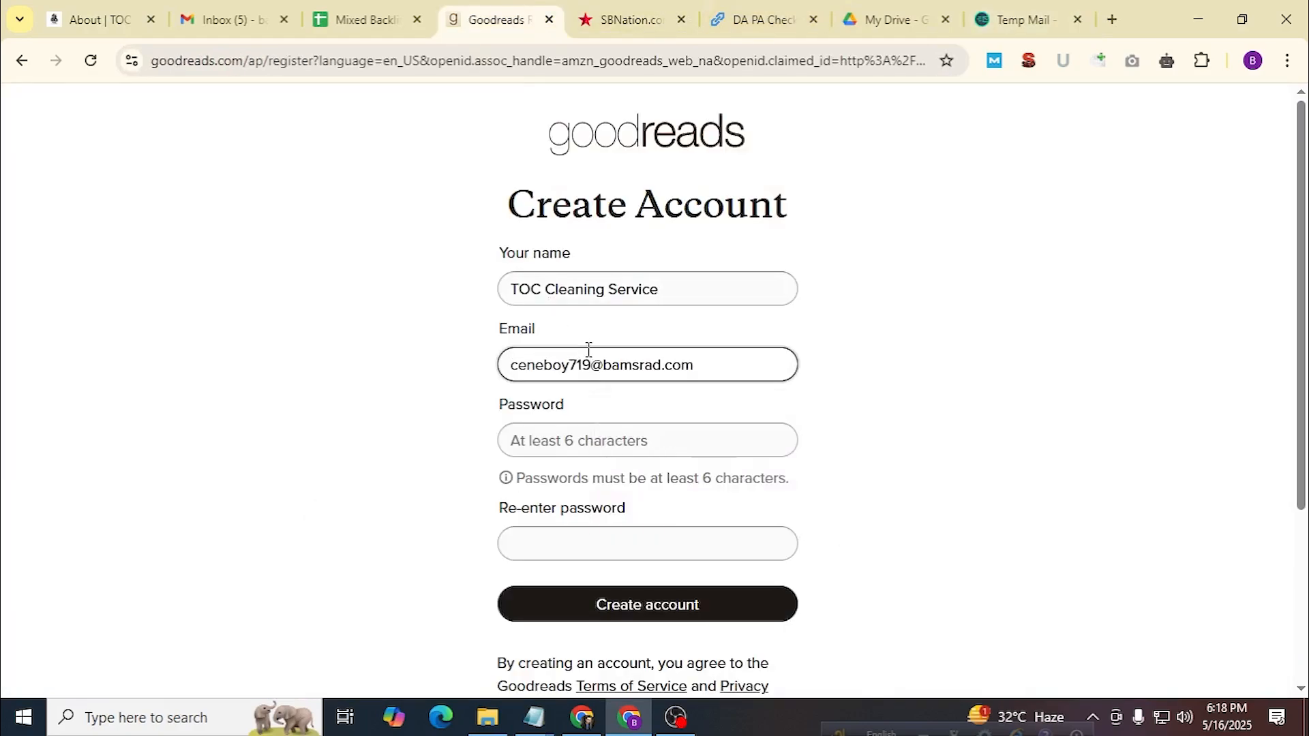
# Fill in the account password, repeat it in the confirmation field and submit the Goodreads registration.
pyautogui.moveTo(606, 369); pyautogui.dragTo(514, 372)
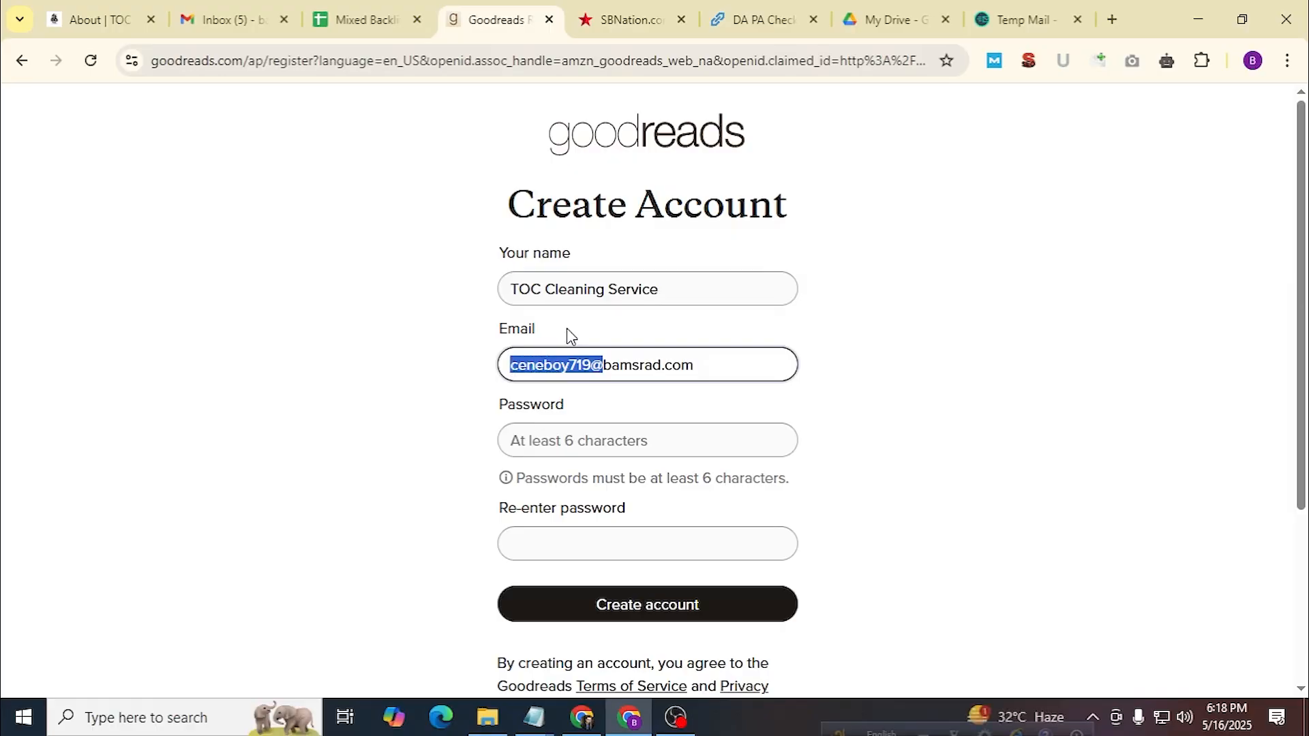
pyautogui.scroll(-1, 570, 341)
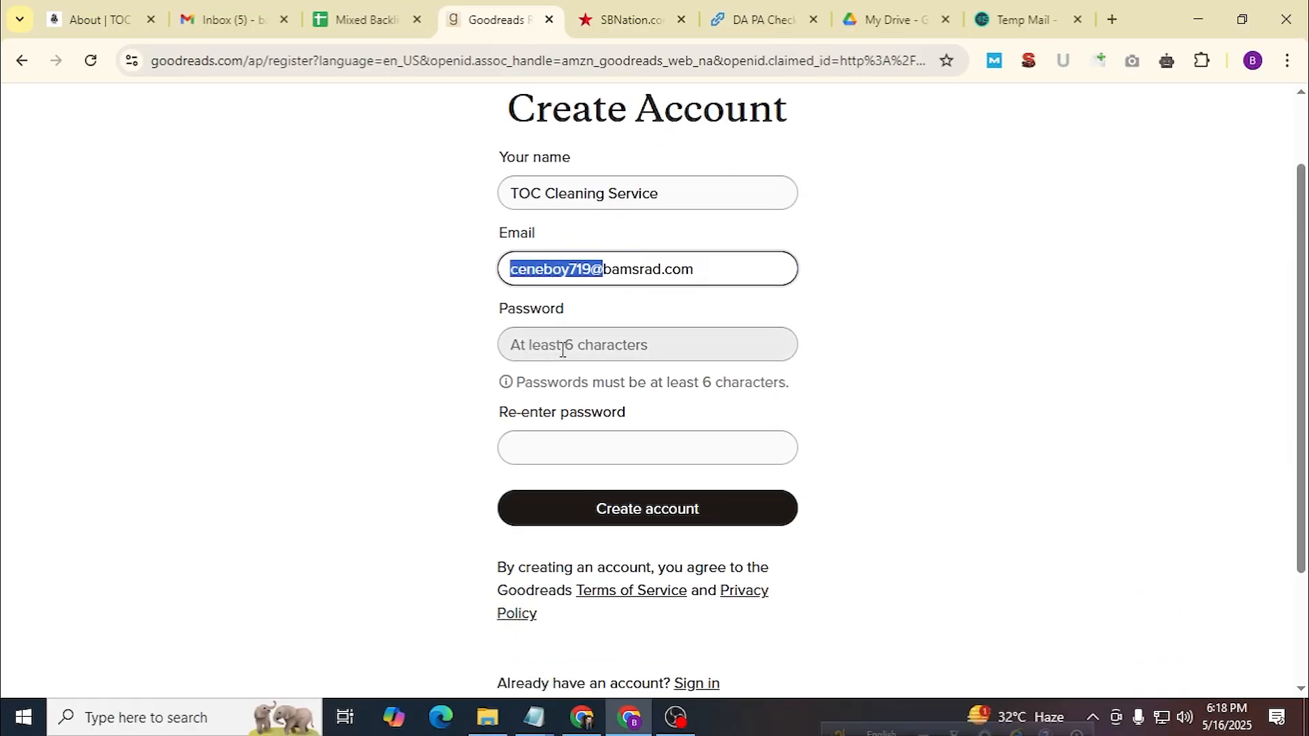
pyautogui.click(563, 350)
pyautogui.hotkey('ctrl', 'v')
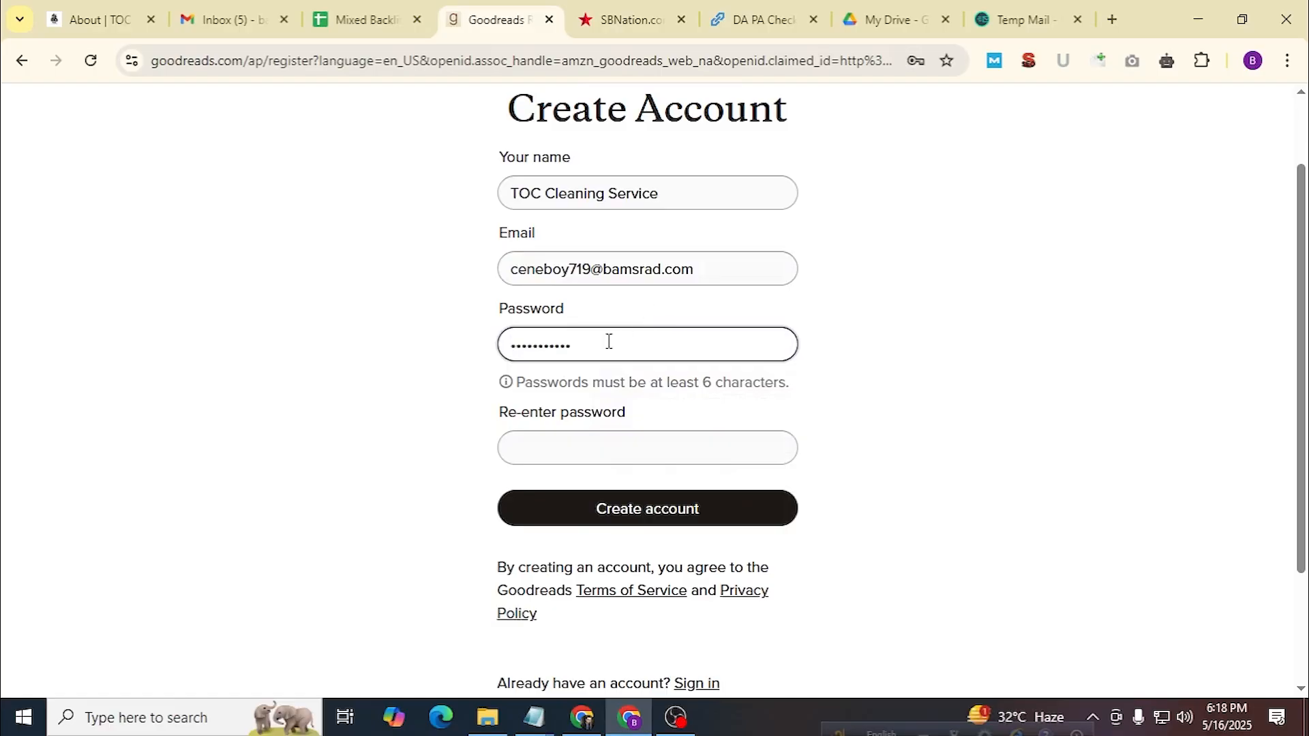
pyautogui.click(591, 439)
pyautogui.hotkey('ctrl', 'v')
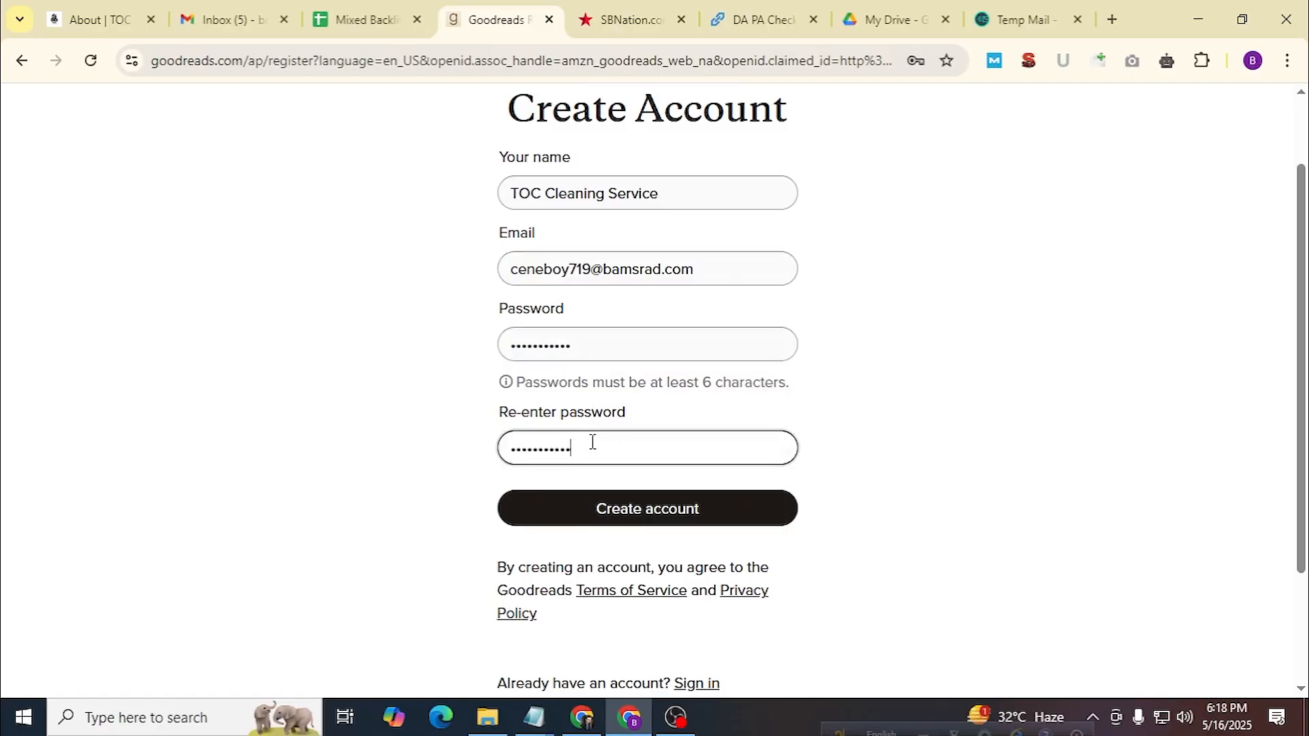
pyautogui.click(611, 523)
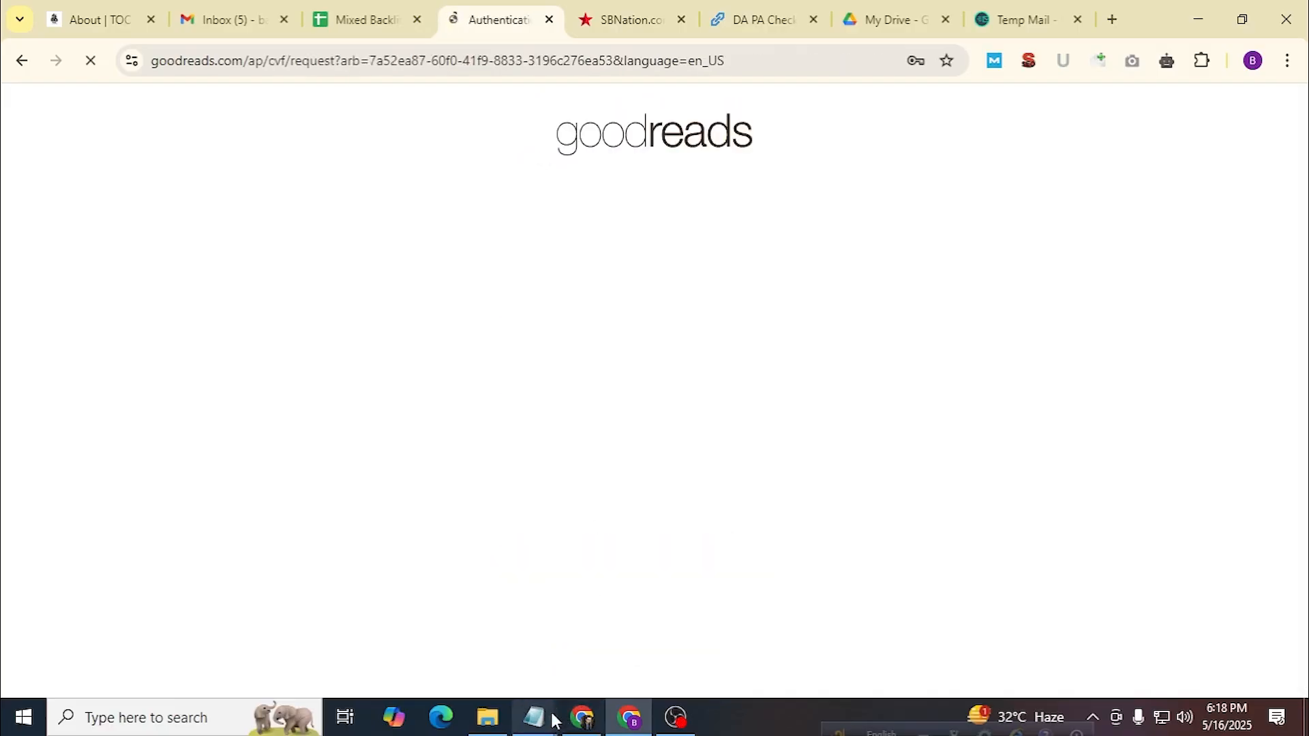
# Check the sign-up and mail verification steps in the Notepad profile procedure, then return to the browser.
pyautogui.moveTo(534, 717)
pyautogui.click(604, 649)
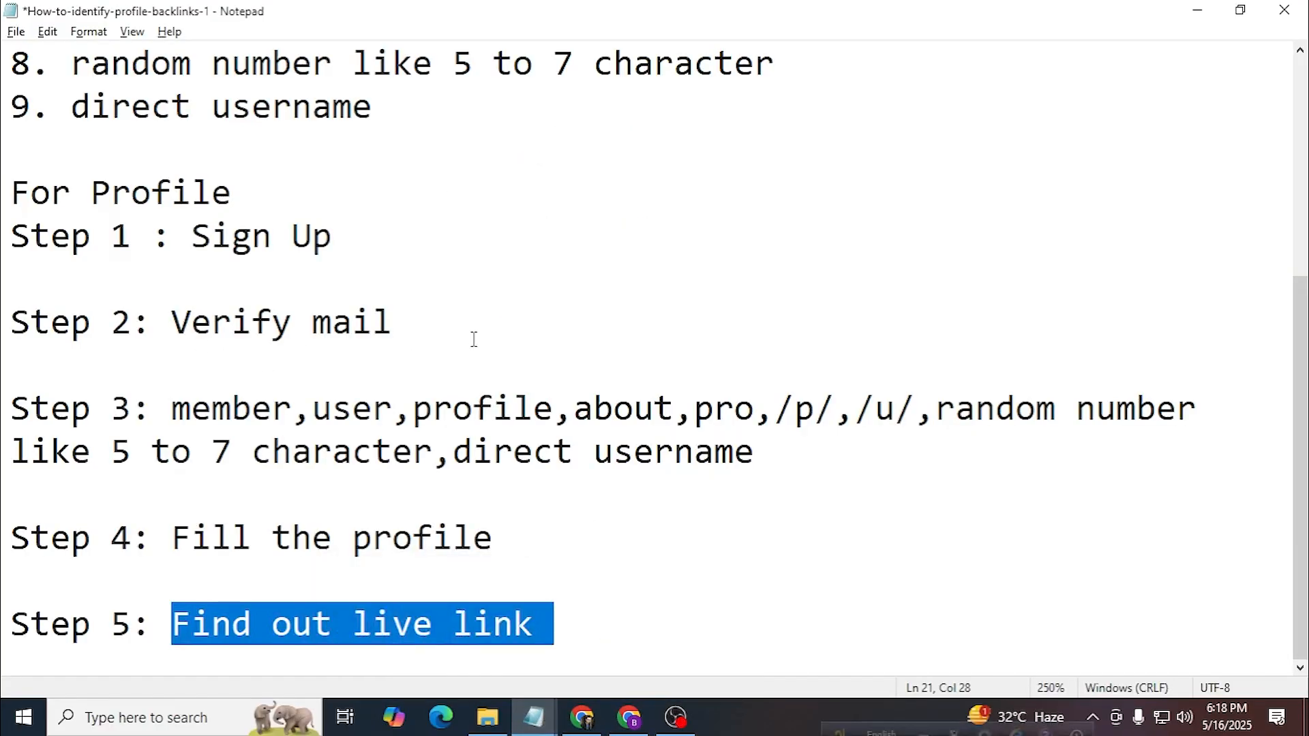
pyautogui.click(1198, 9)
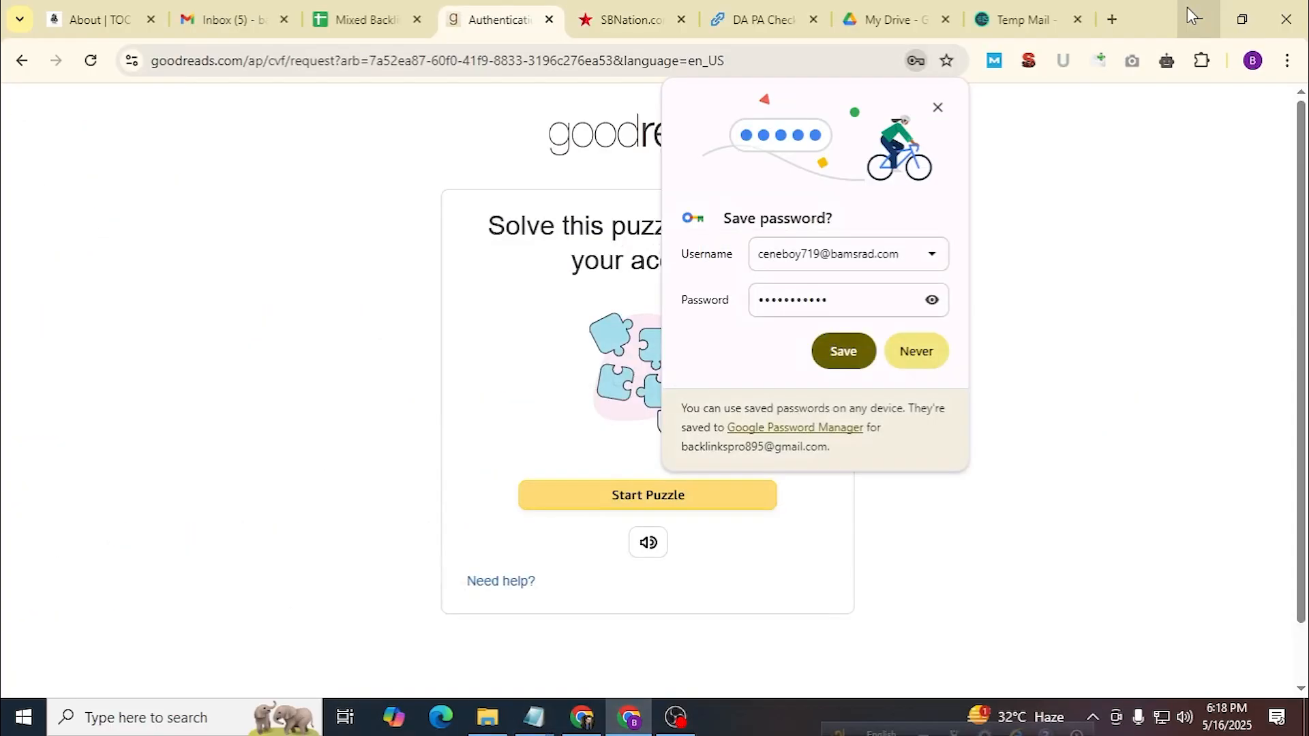
# Save the login in the browser and solve the account protection puzzle by picking the square with two identical objects.
pyautogui.click(845, 355)
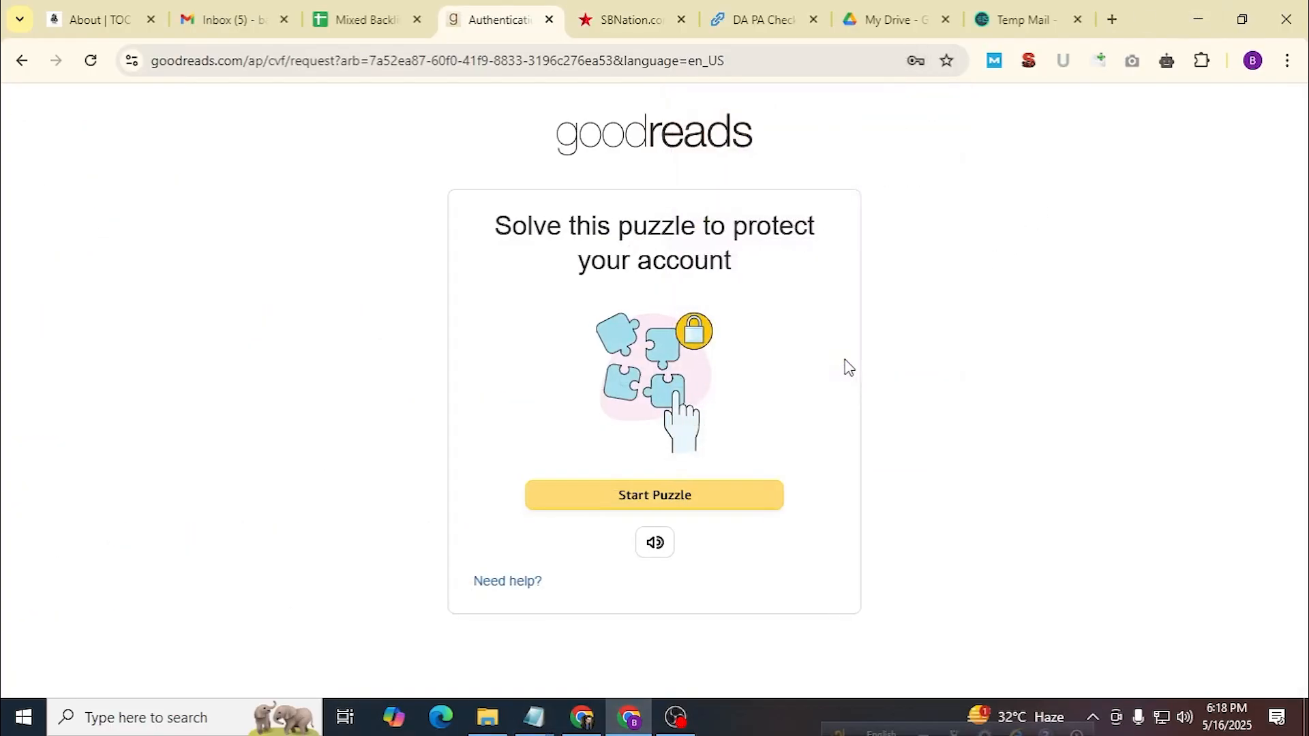
pyautogui.click(703, 492)
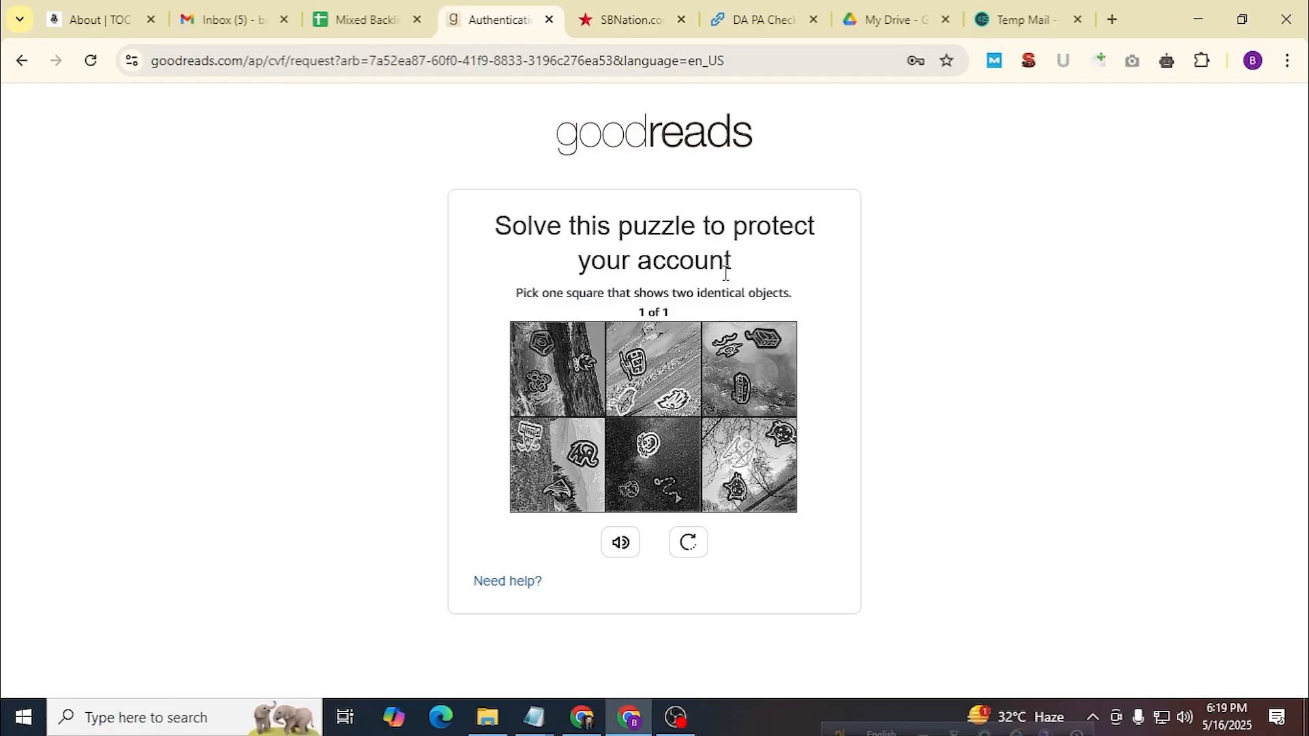
pyautogui.click(742, 491)
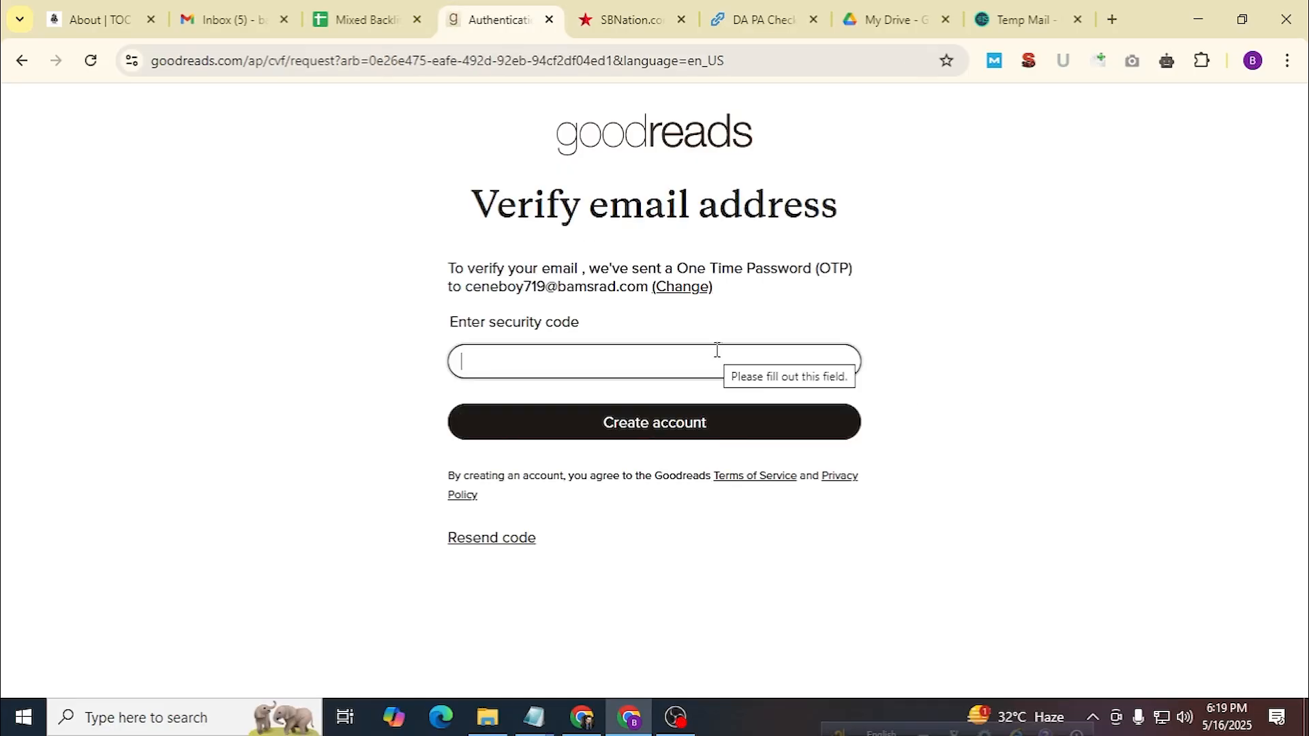
# Open the "Verify your Goodreads email" message in the Temp Mail inbox.
pyautogui.click(1019, 19)
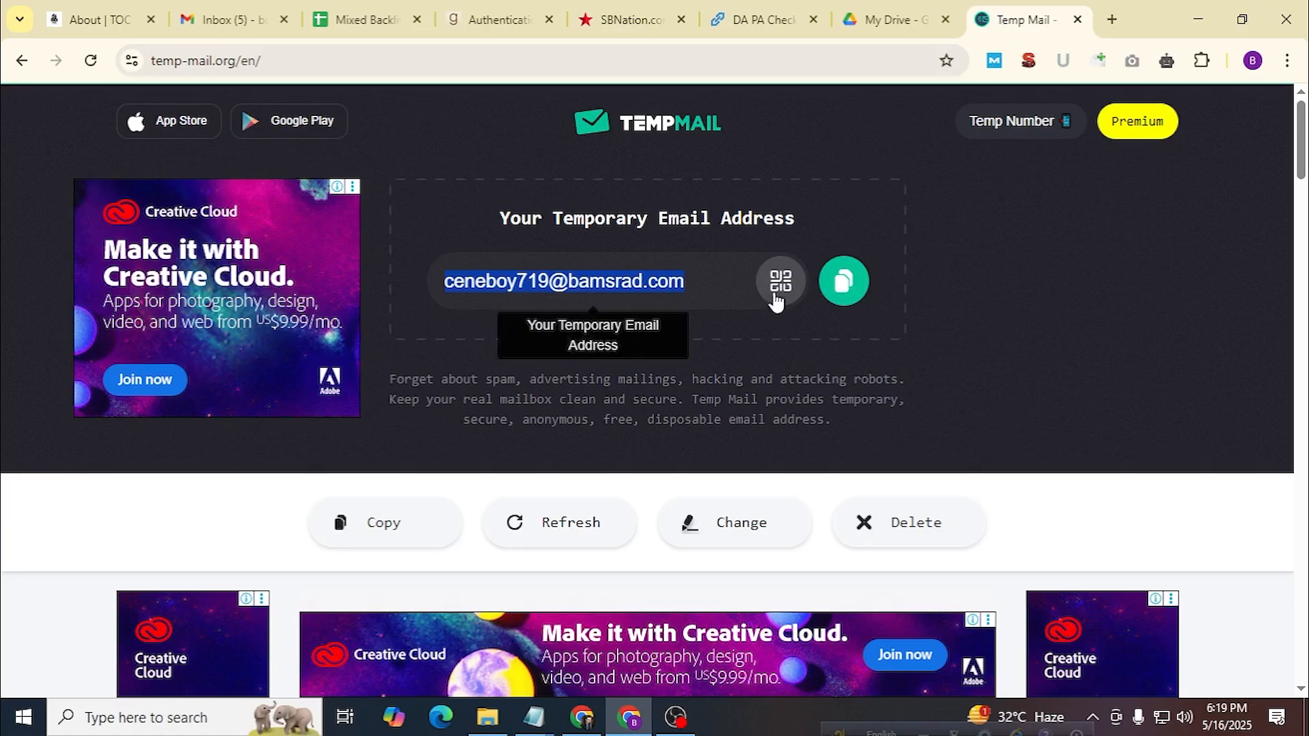
pyautogui.scroll(-6, 777, 310)
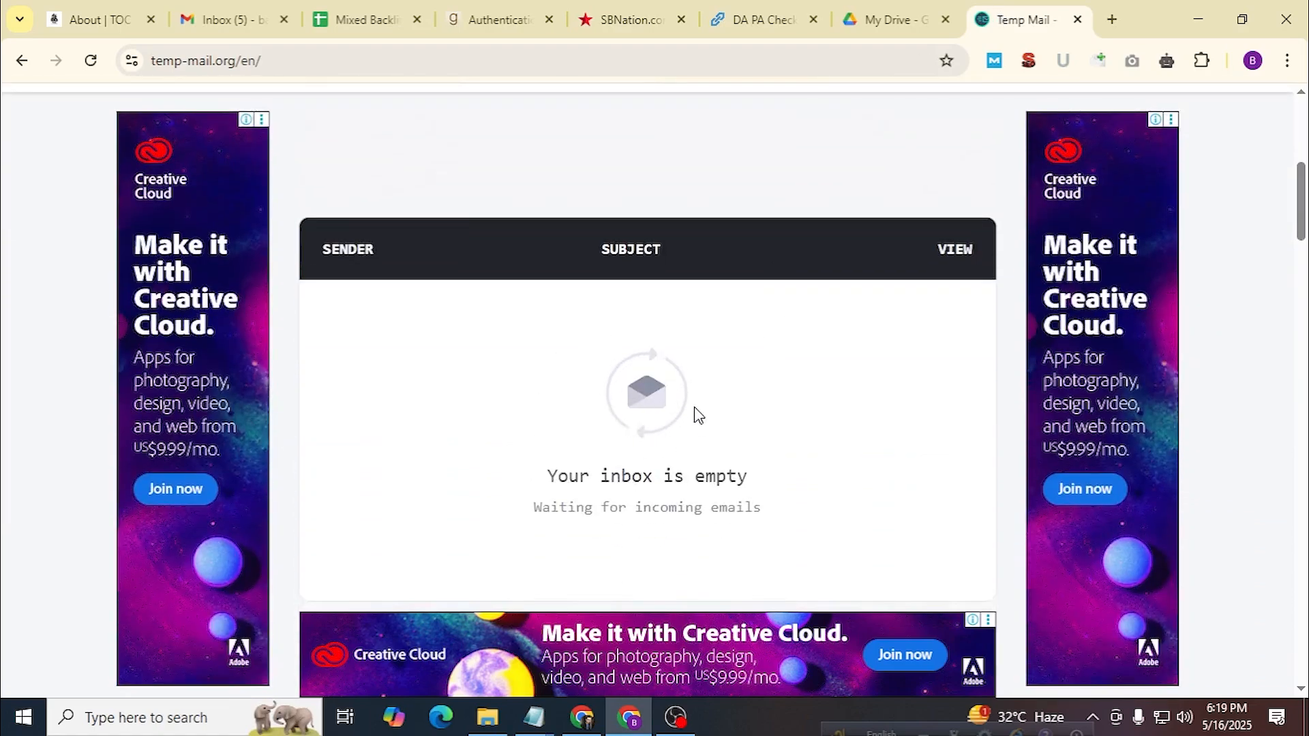
pyautogui.scroll(7, 699, 412)
pyautogui.scroll(-8, 707, 416)
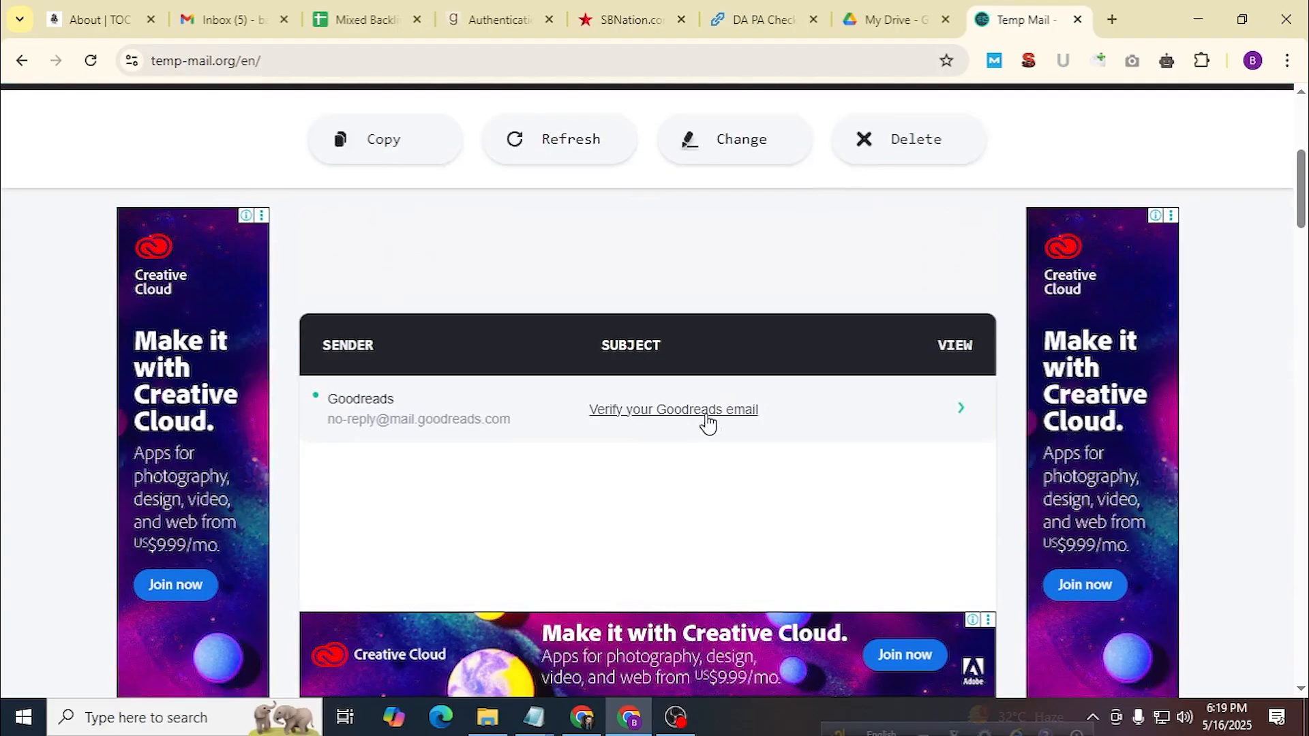
pyautogui.scroll(1, 462, 293)
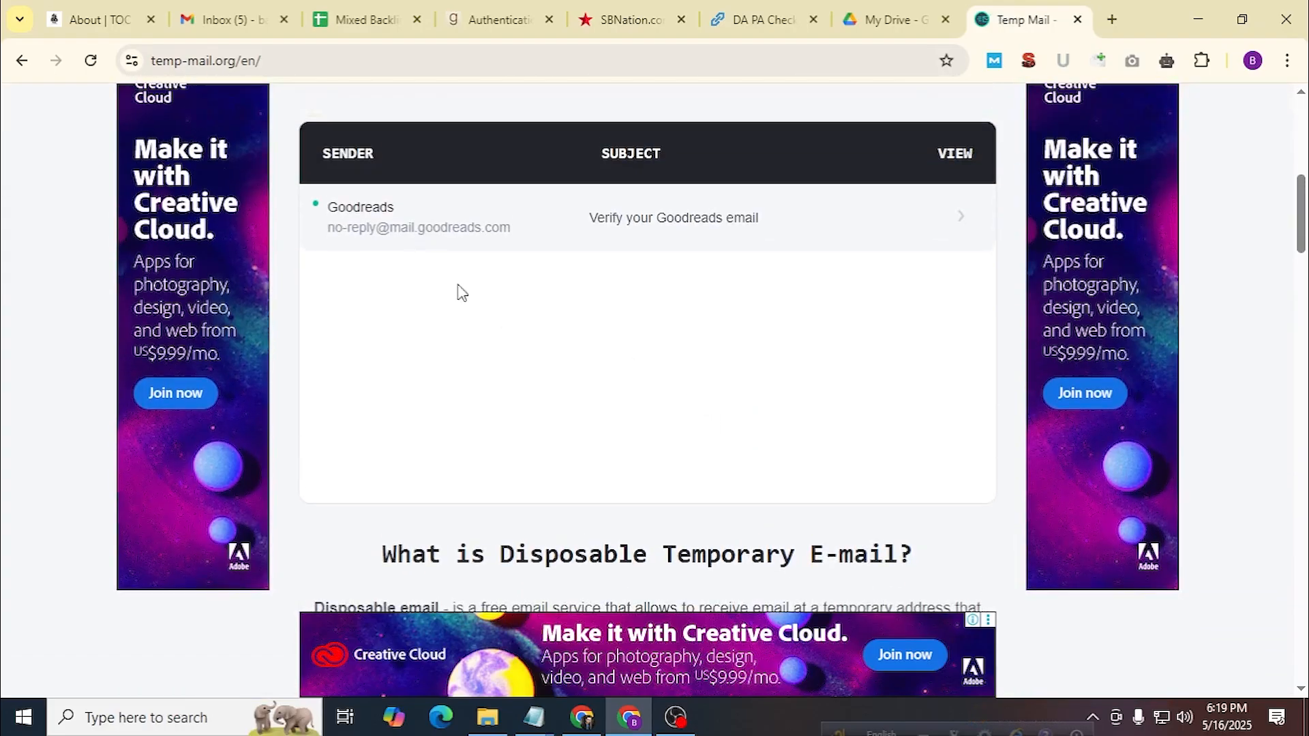
pyautogui.click(373, 208)
# Copy the one-time password from the message into the Goodreads security code field and create the account.
pyautogui.scroll(-8, 693, 211)
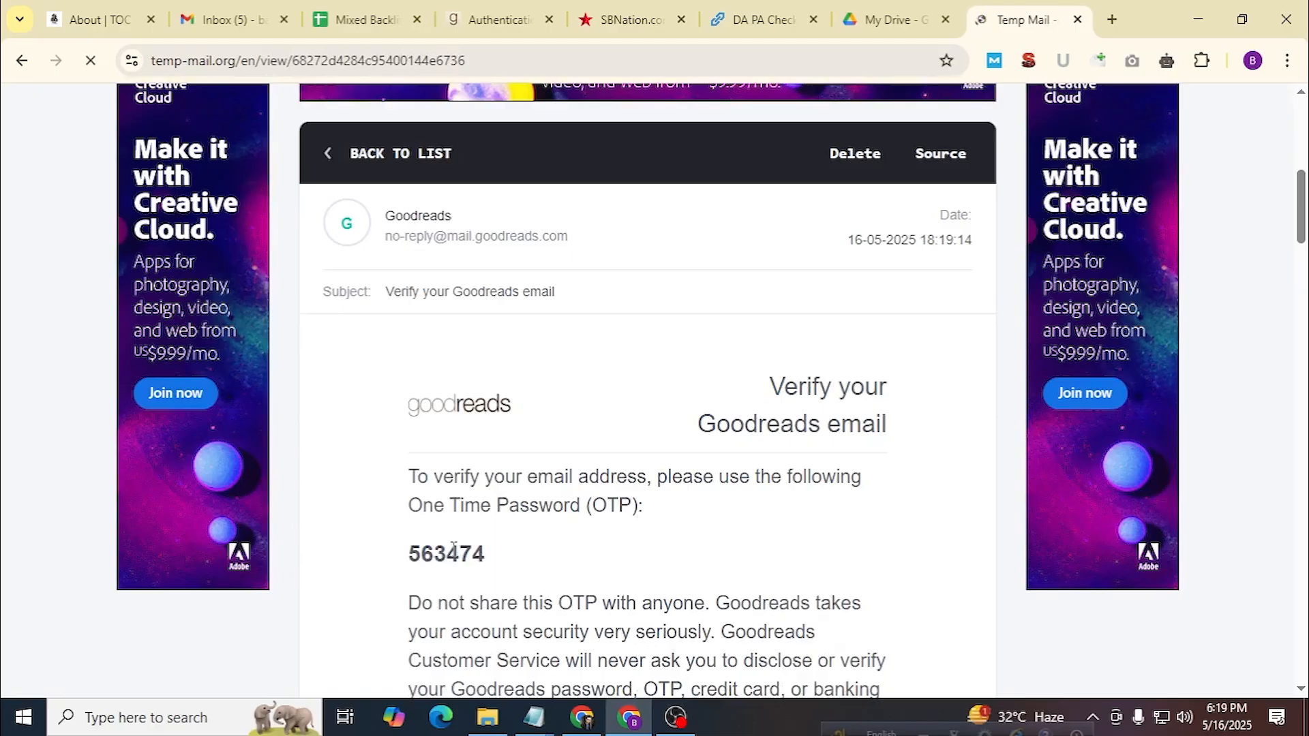
pyautogui.doubleClick(454, 551)
pyautogui.hotkey('ctrl', 'c')
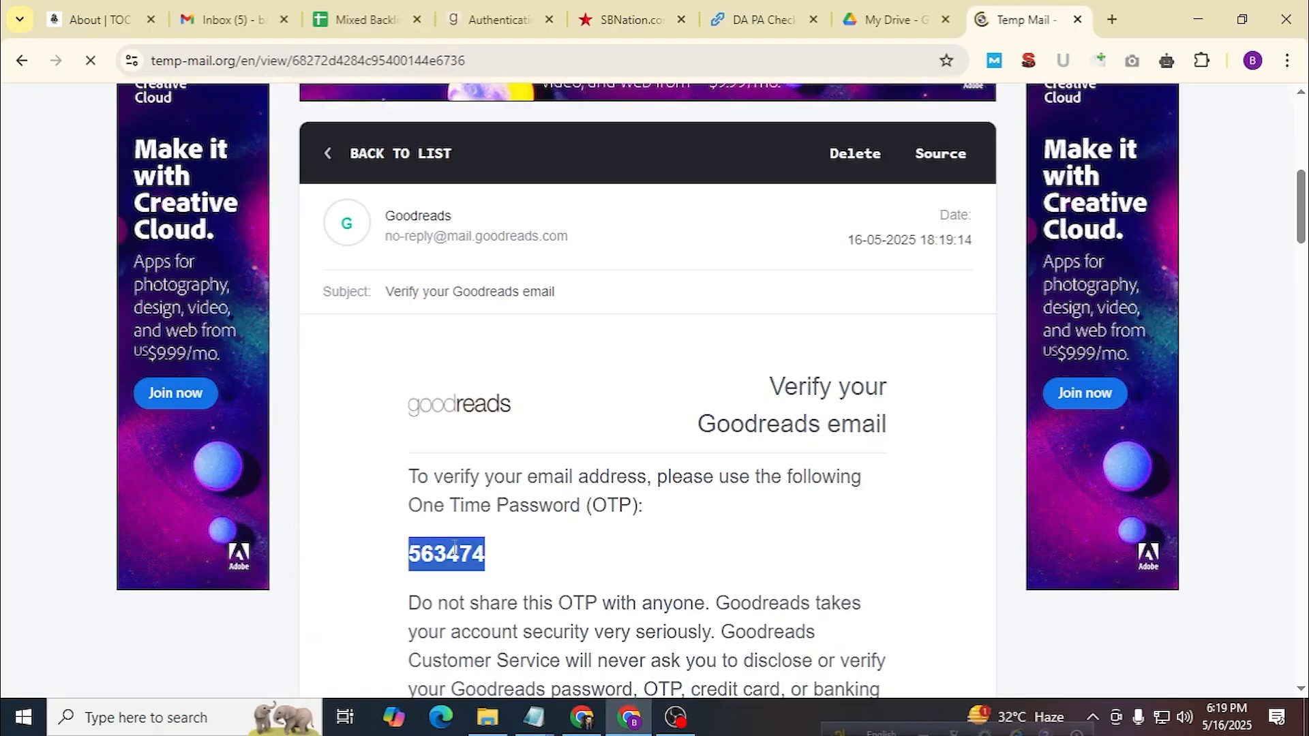
pyautogui.click(488, 19)
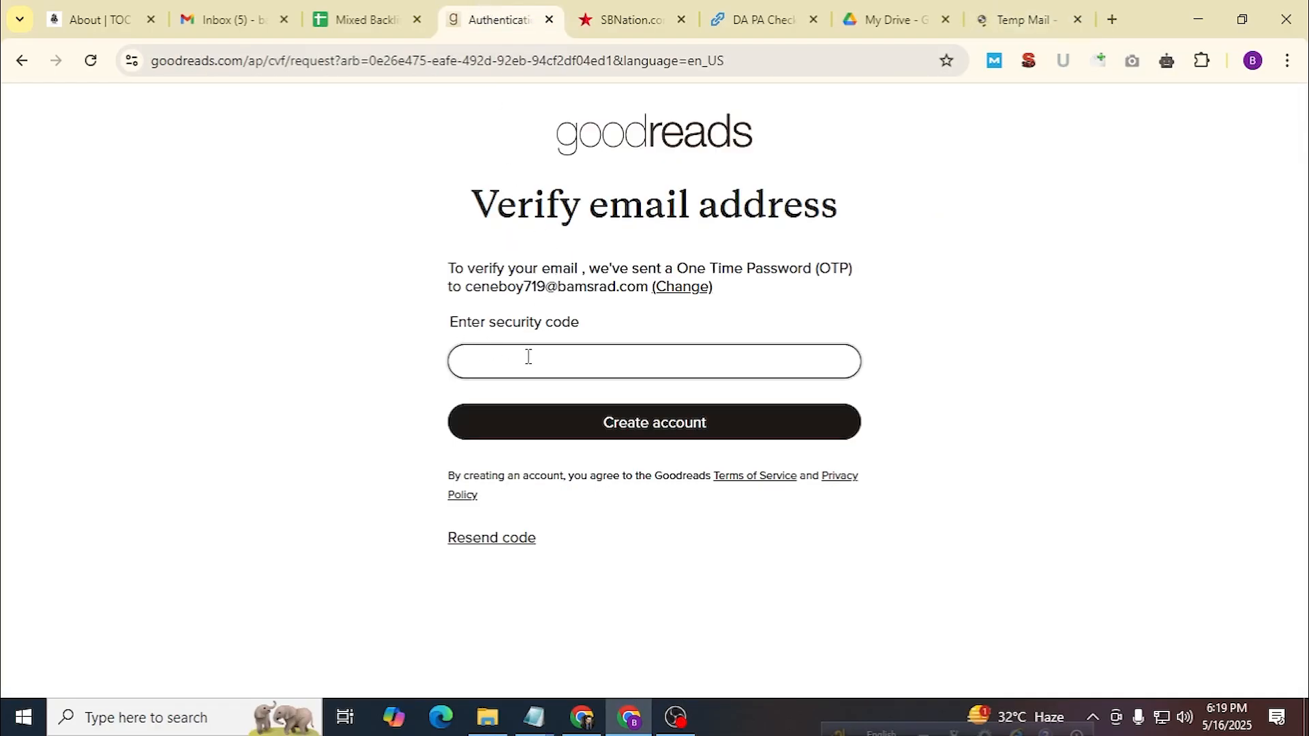
pyautogui.hotkey('ctrl', 'v')
pyautogui.click(533, 425)
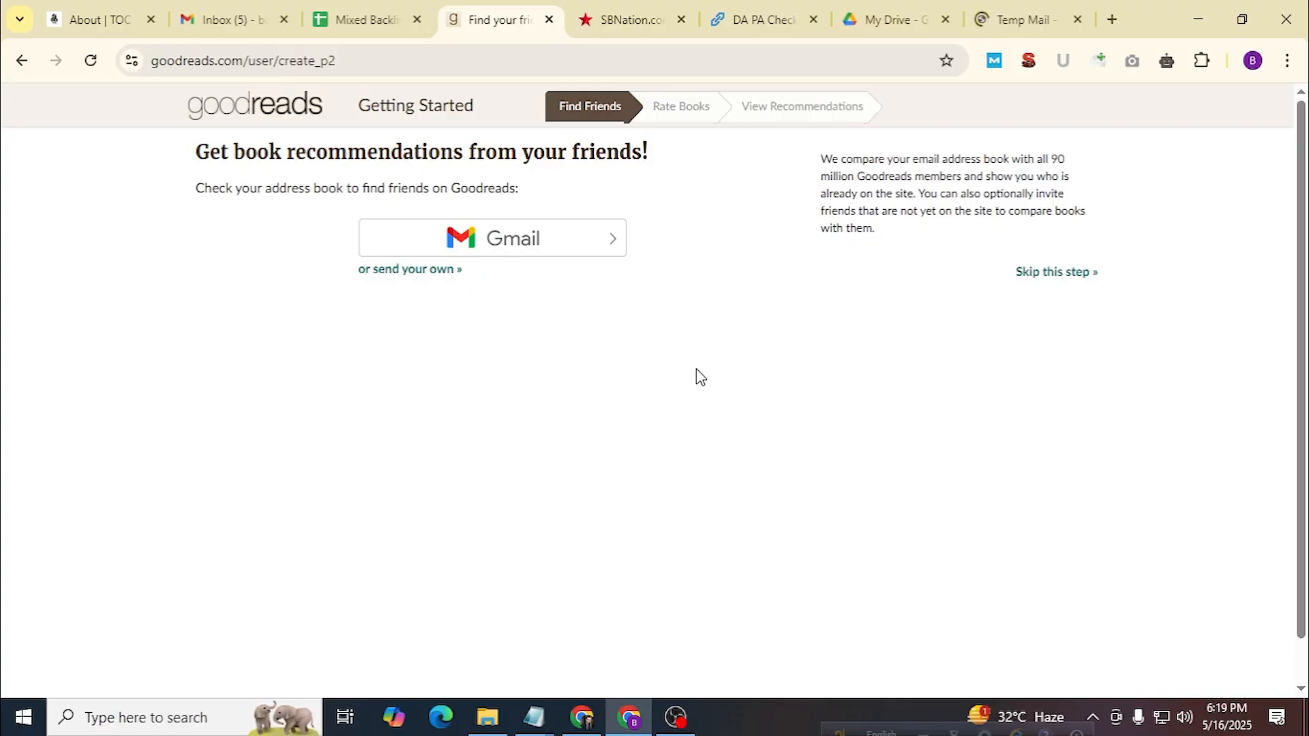
# Skip the friend search and choose History and Fiction as the favorite genres.
pyautogui.click(1052, 286)
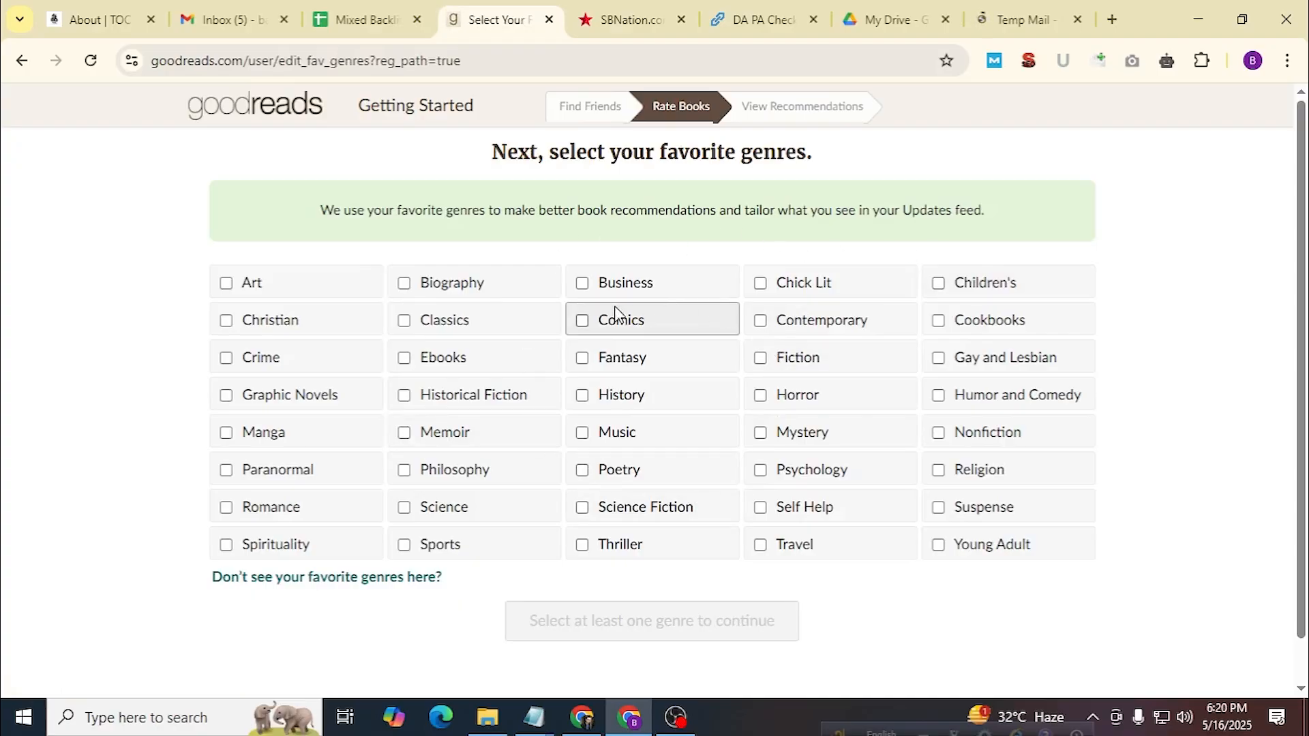
pyautogui.click(636, 397)
pyautogui.click(763, 356)
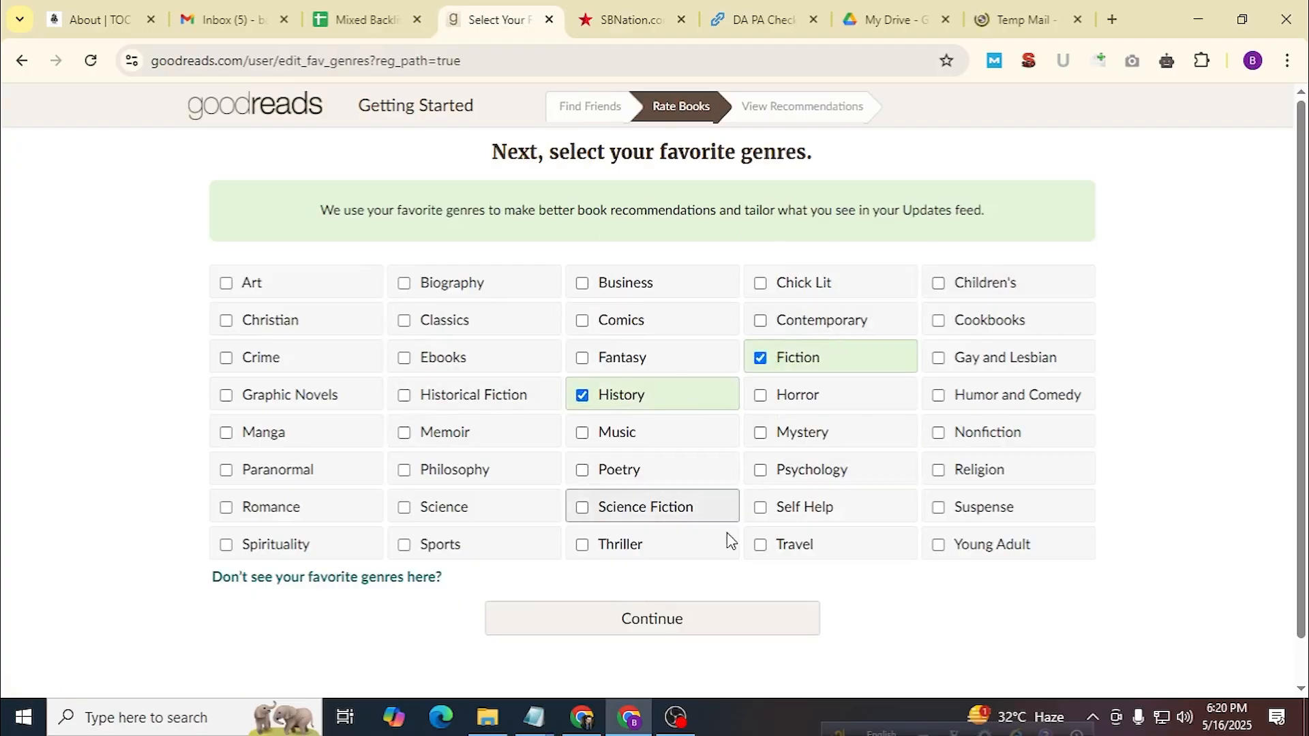
pyautogui.click(683, 614)
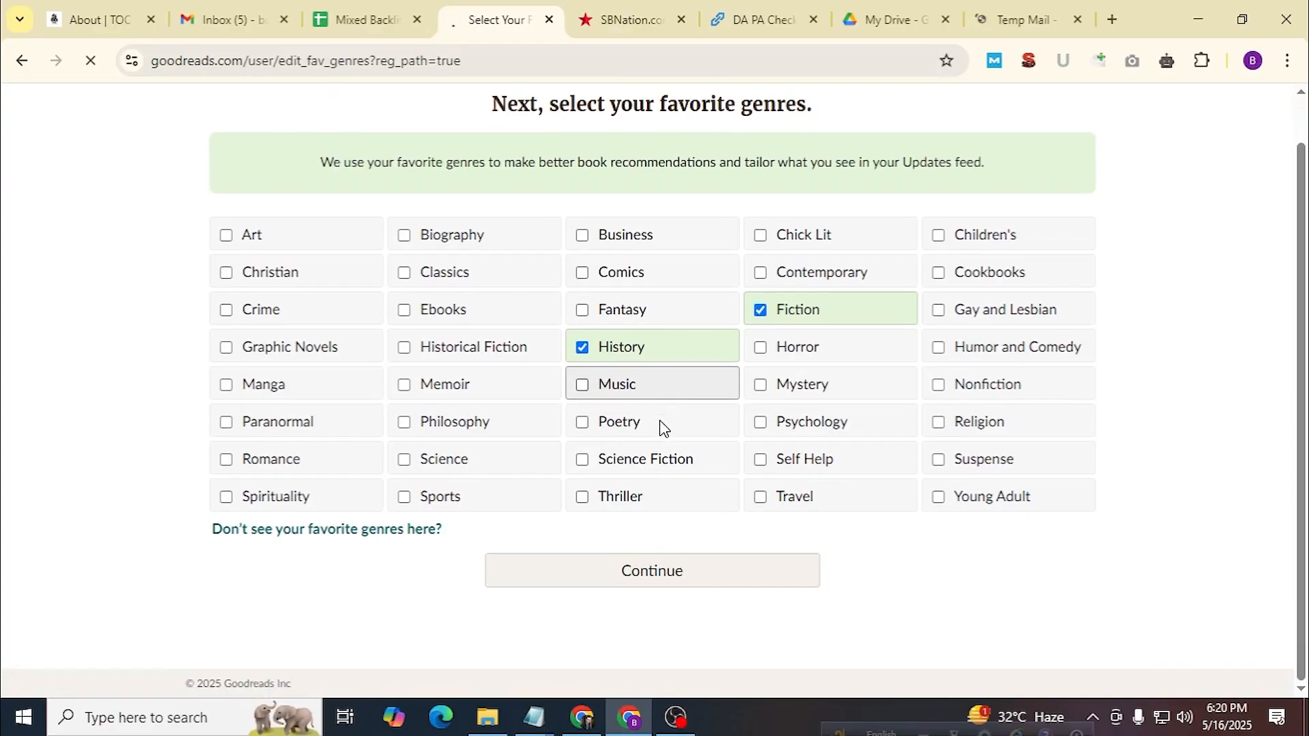
# Finish the book rating stage without rating any books and continue past the recommendations to the home page.
pyautogui.scroll(-12, 660, 428)
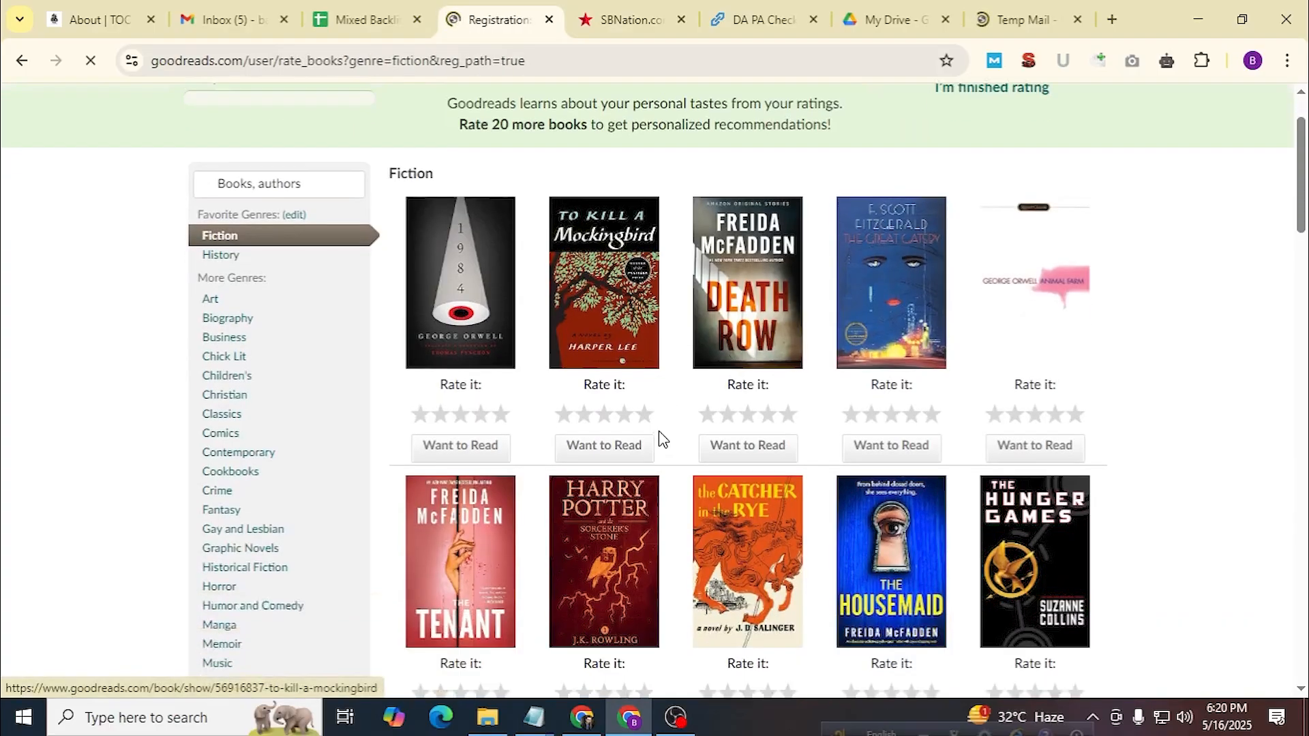
pyautogui.scroll(-14, 664, 465)
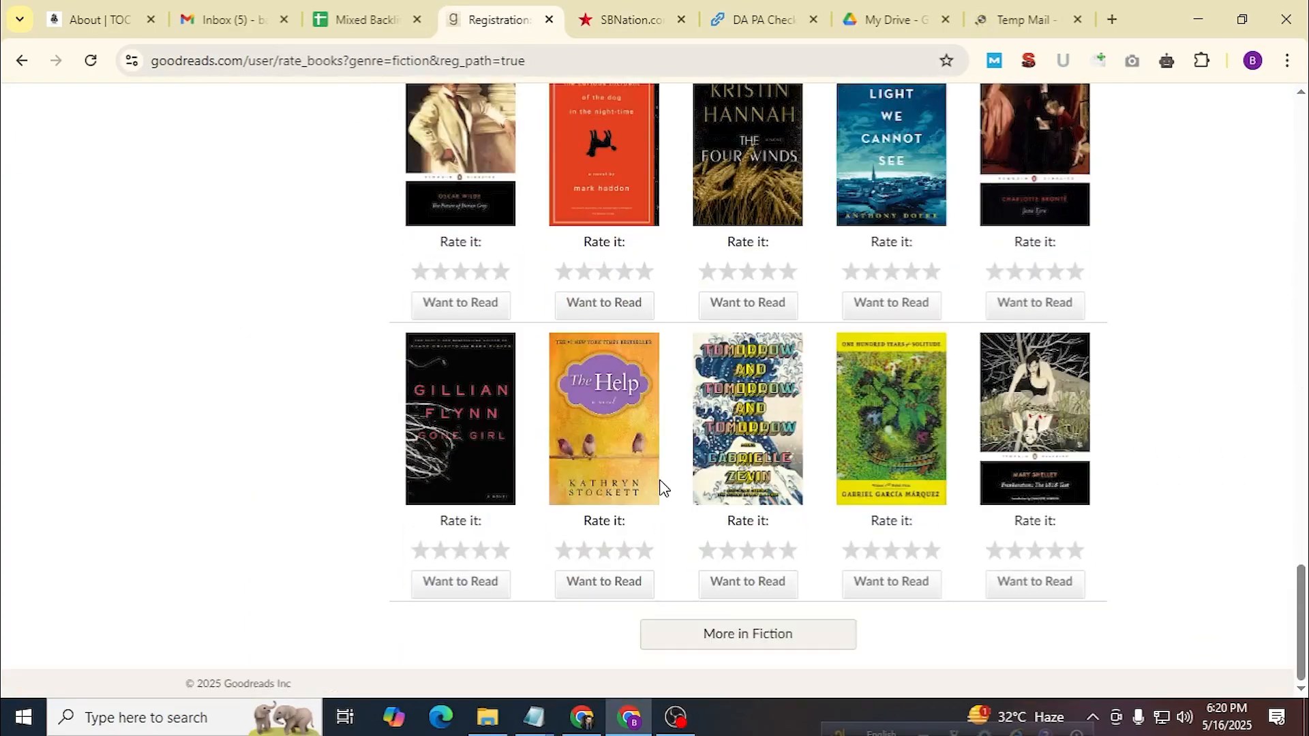
pyautogui.click(693, 645)
pyautogui.scroll(20, 702, 600)
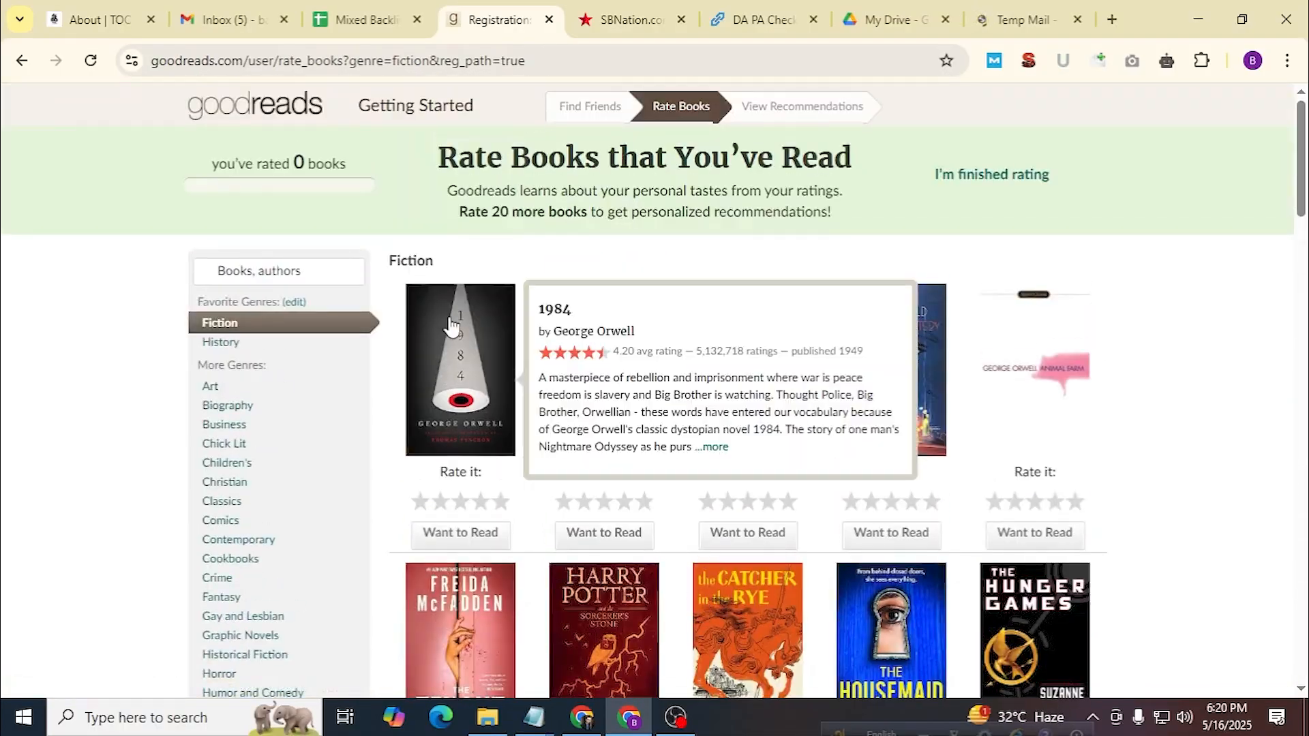
pyautogui.click(1001, 179)
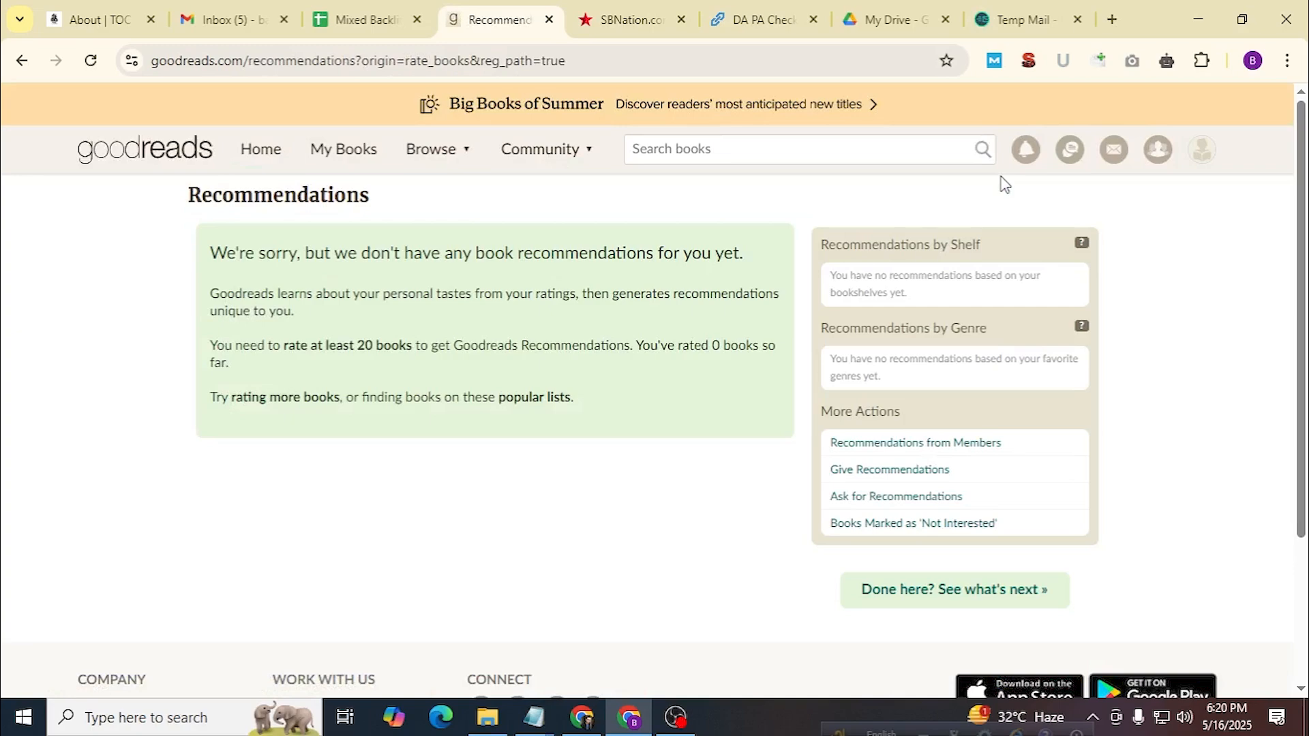
pyautogui.click(899, 594)
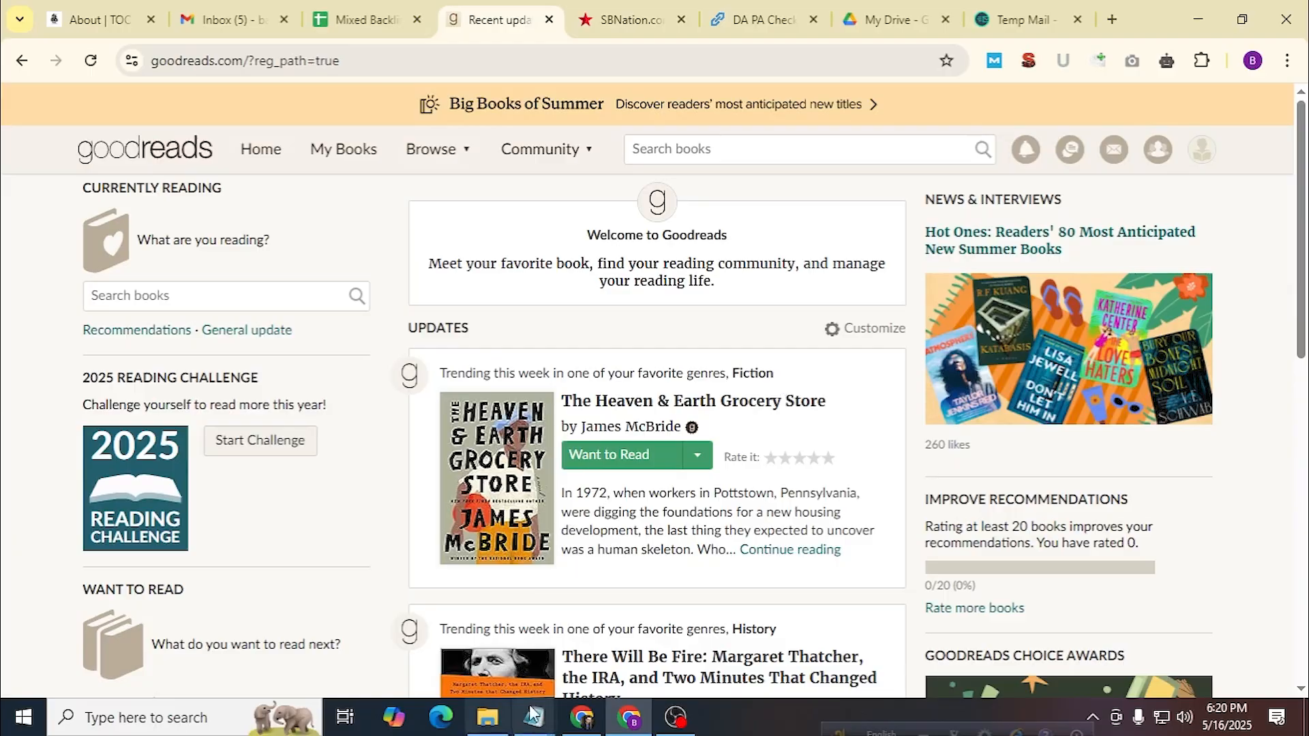
# Check step 3 of the profile procedure in Notepad, then return to the browser and open the account's profile page.
pyautogui.moveTo(531, 710)
pyautogui.click(607, 680)
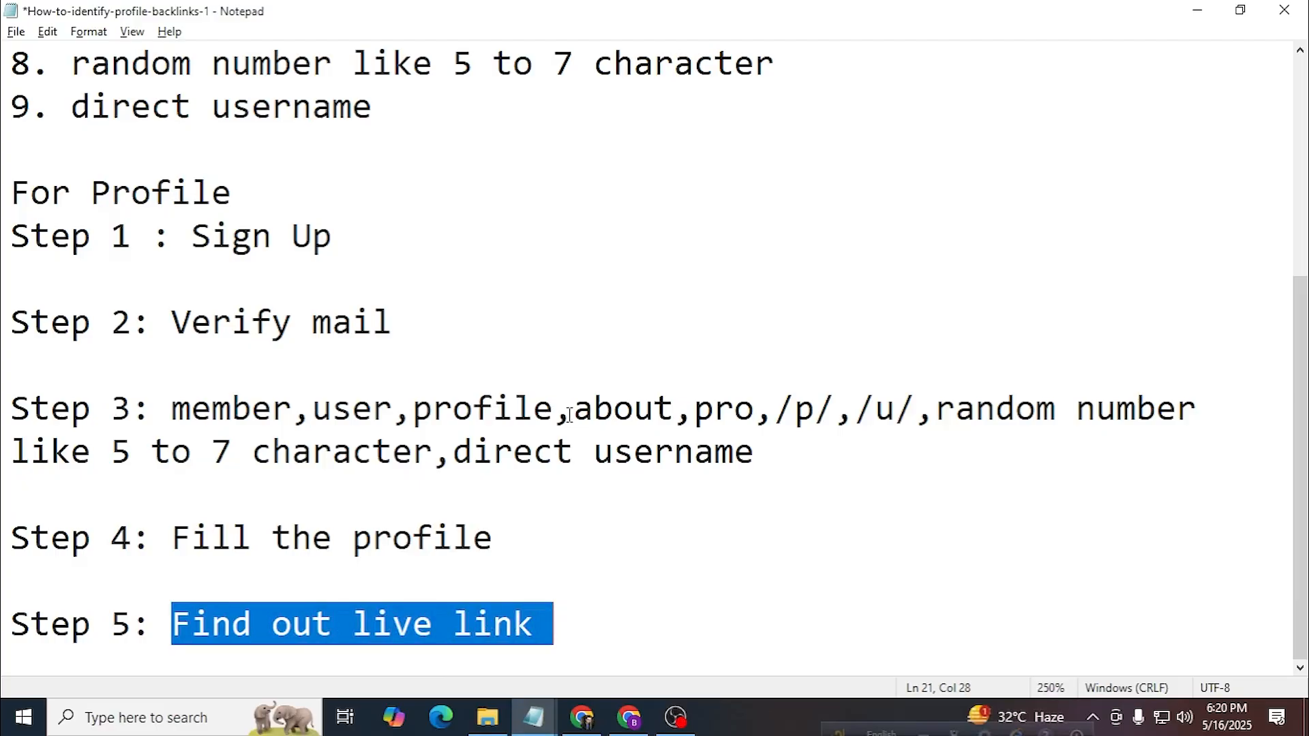
pyautogui.click(1198, 10)
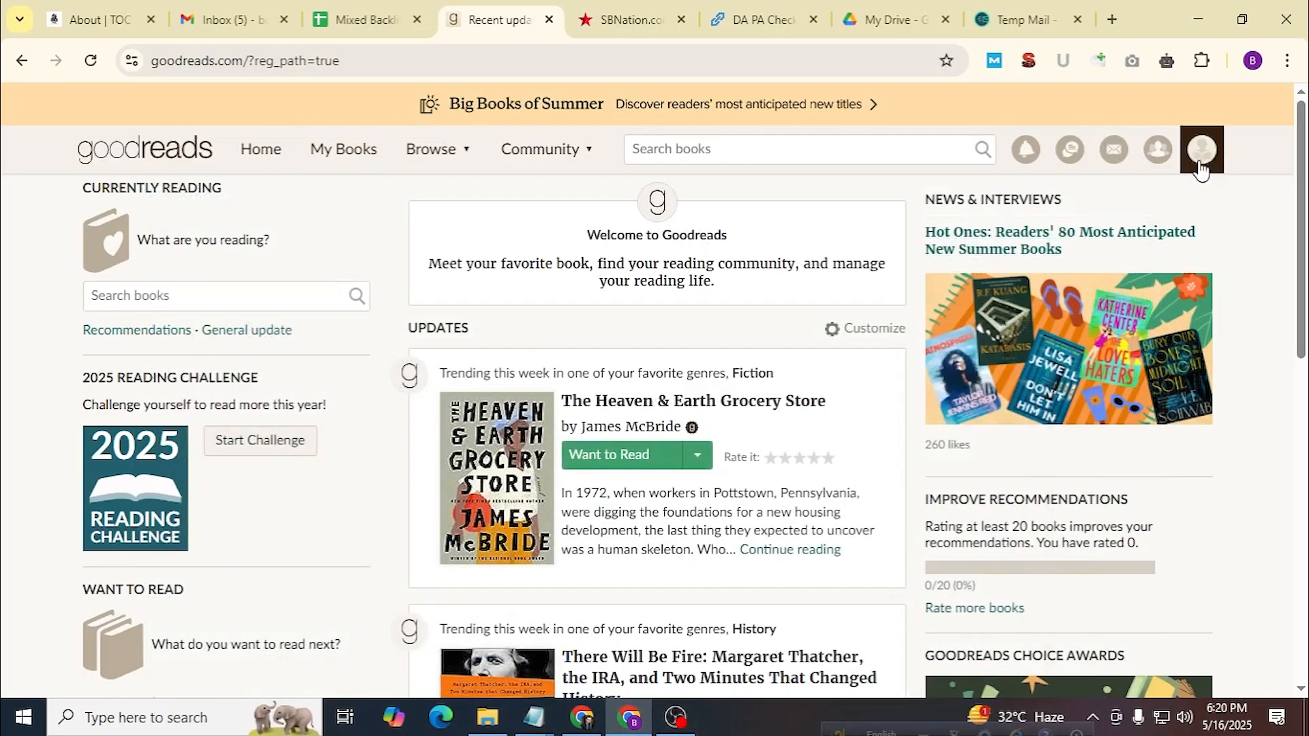
pyautogui.click(1201, 157)
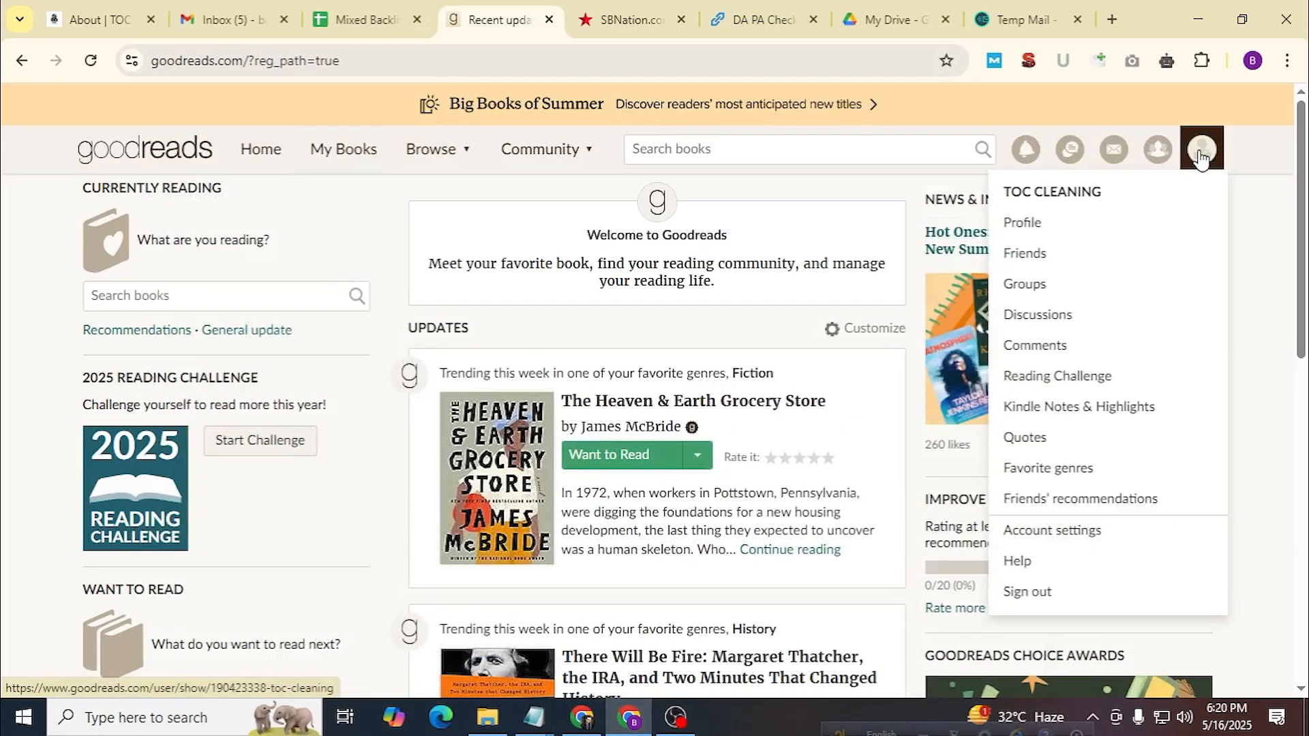
pyautogui.click(1045, 221)
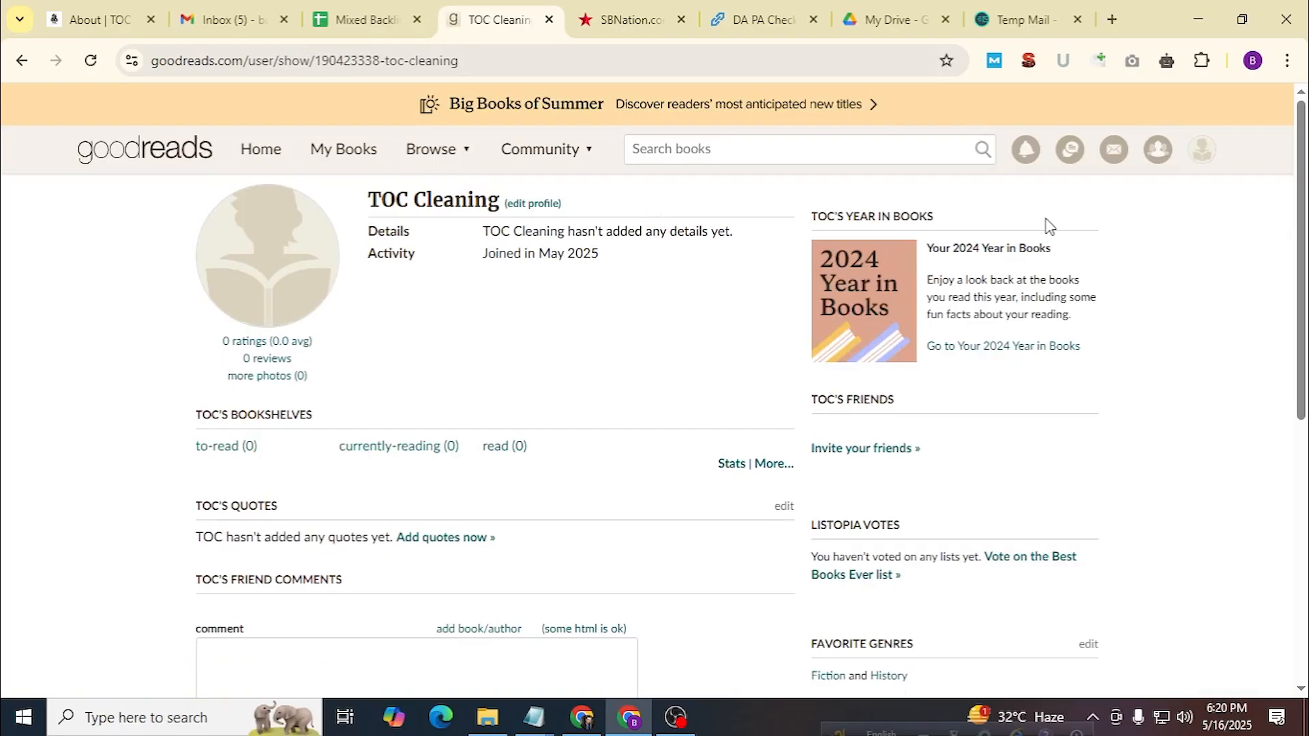
# Review the profile procedure in Notepad again, then return to the browser and open the Goodreads profile for editing.
pyautogui.moveTo(534, 716)
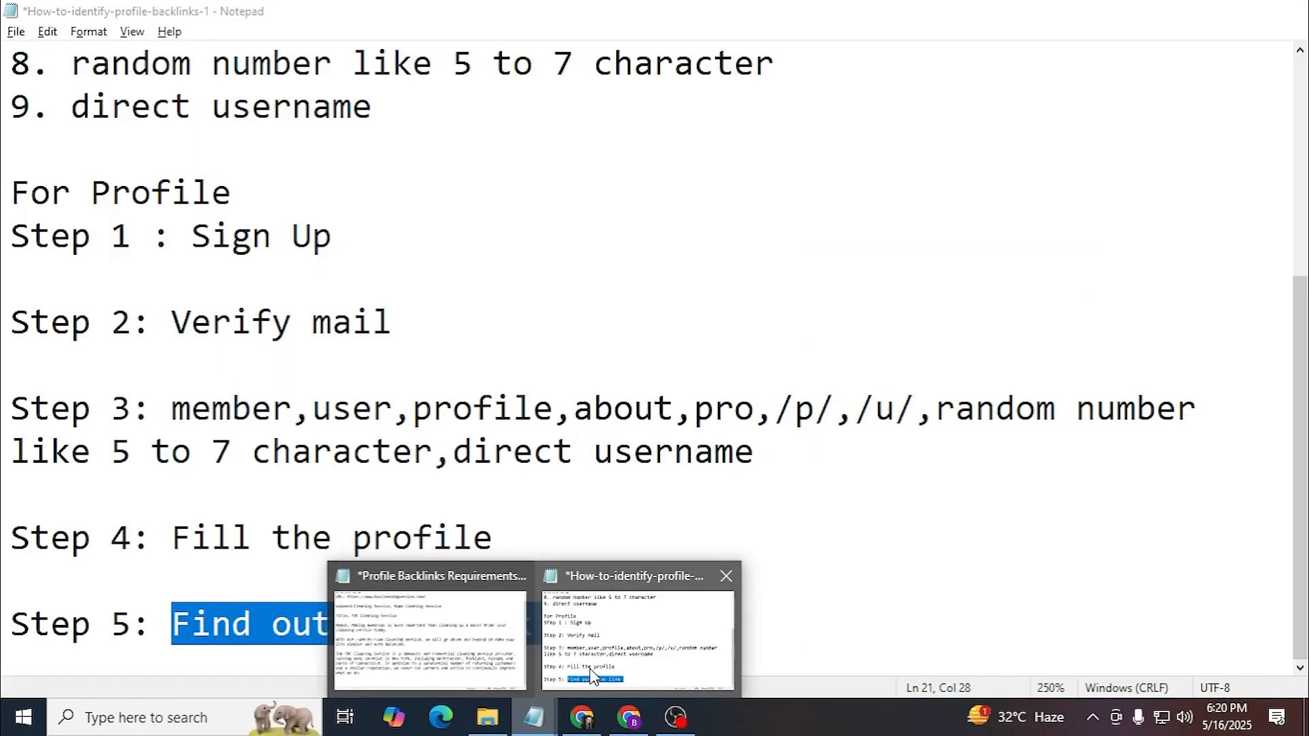
pyautogui.click(591, 665)
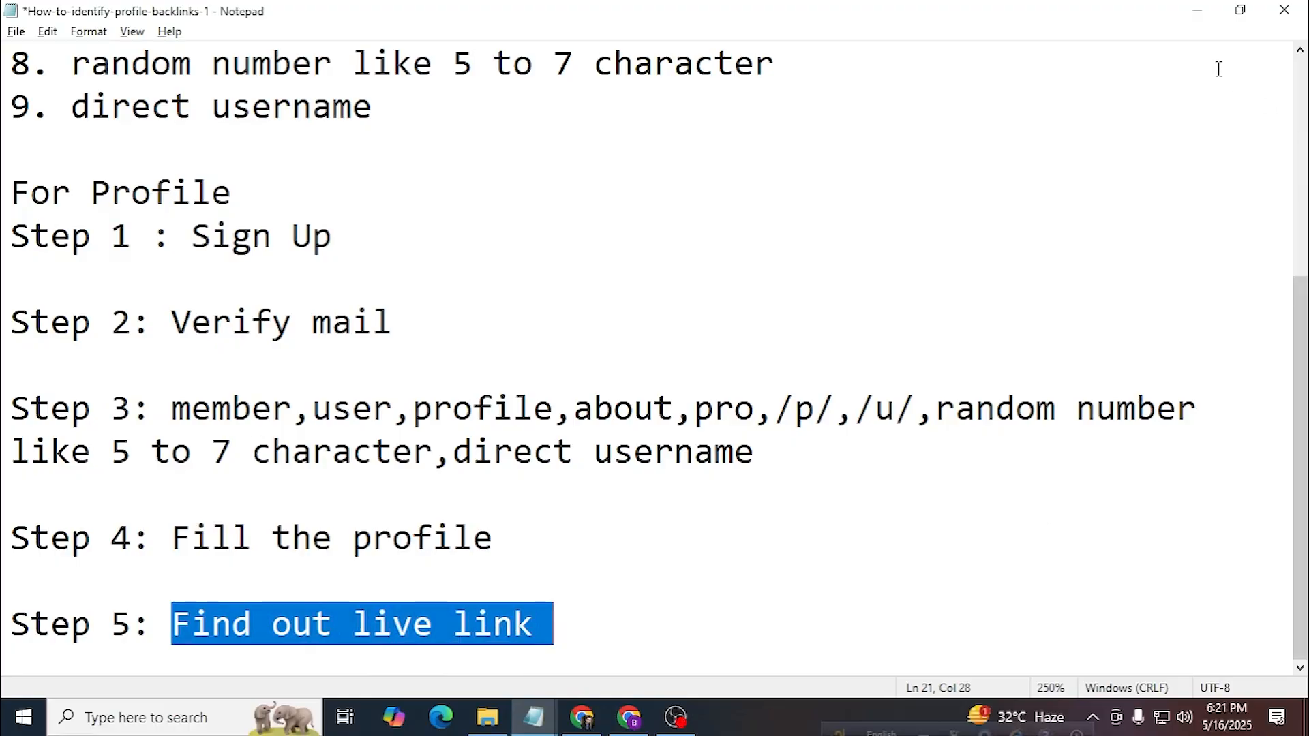
pyautogui.click(1198, 13)
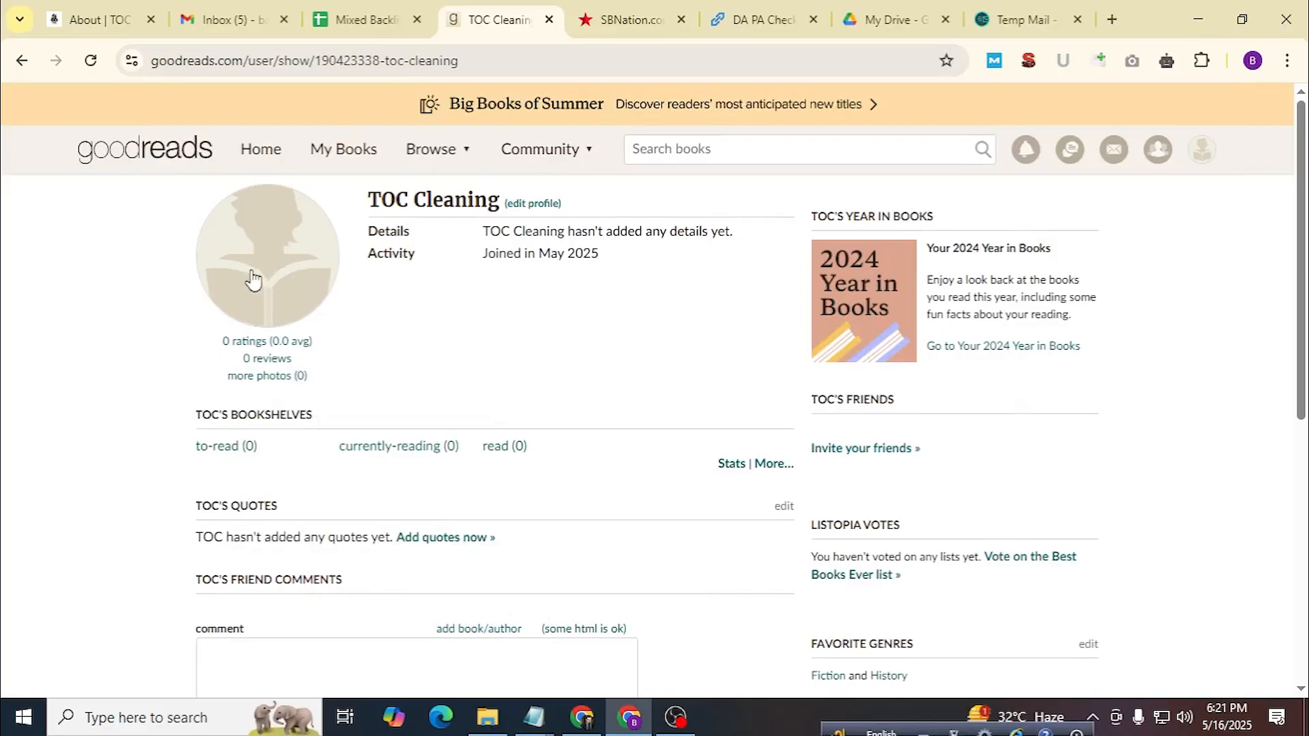
pyautogui.click(515, 208)
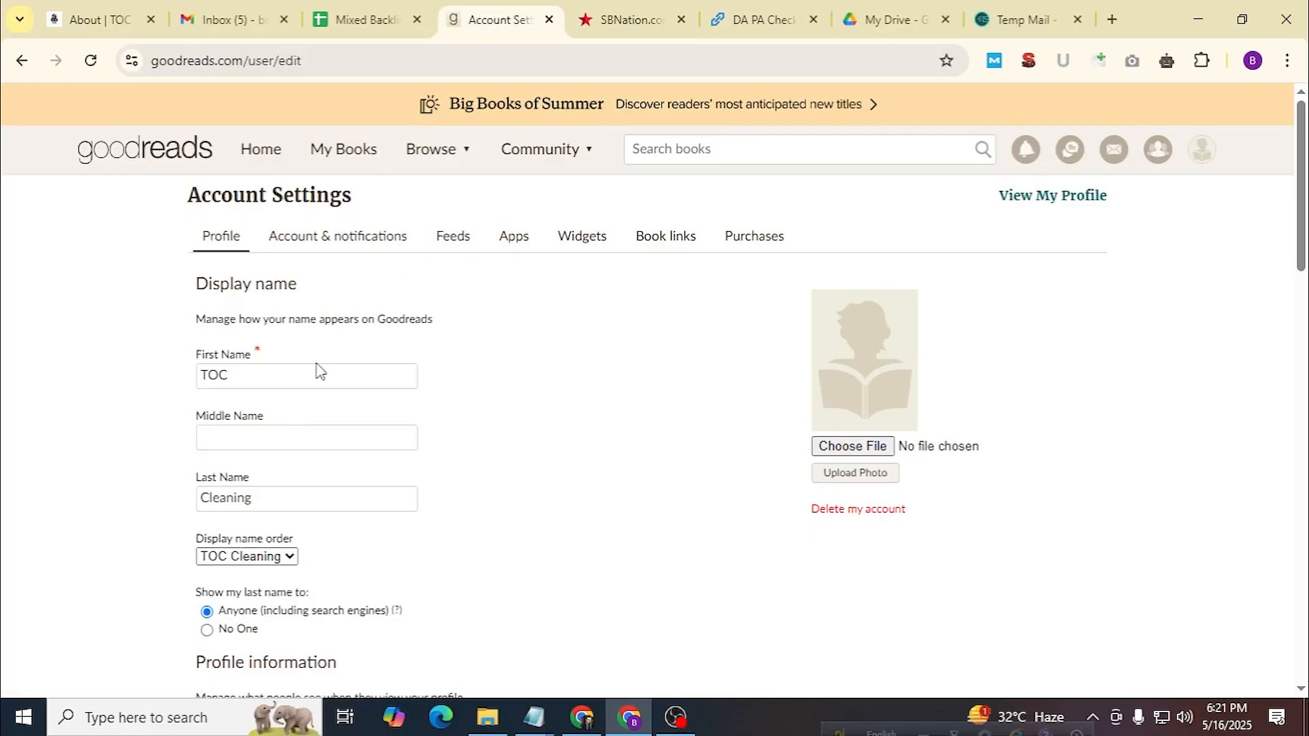
# Move "Cleaning" from the last name to the middle name and set the last name to "Service".
pyautogui.moveTo(271, 498); pyautogui.dragTo(197, 500)
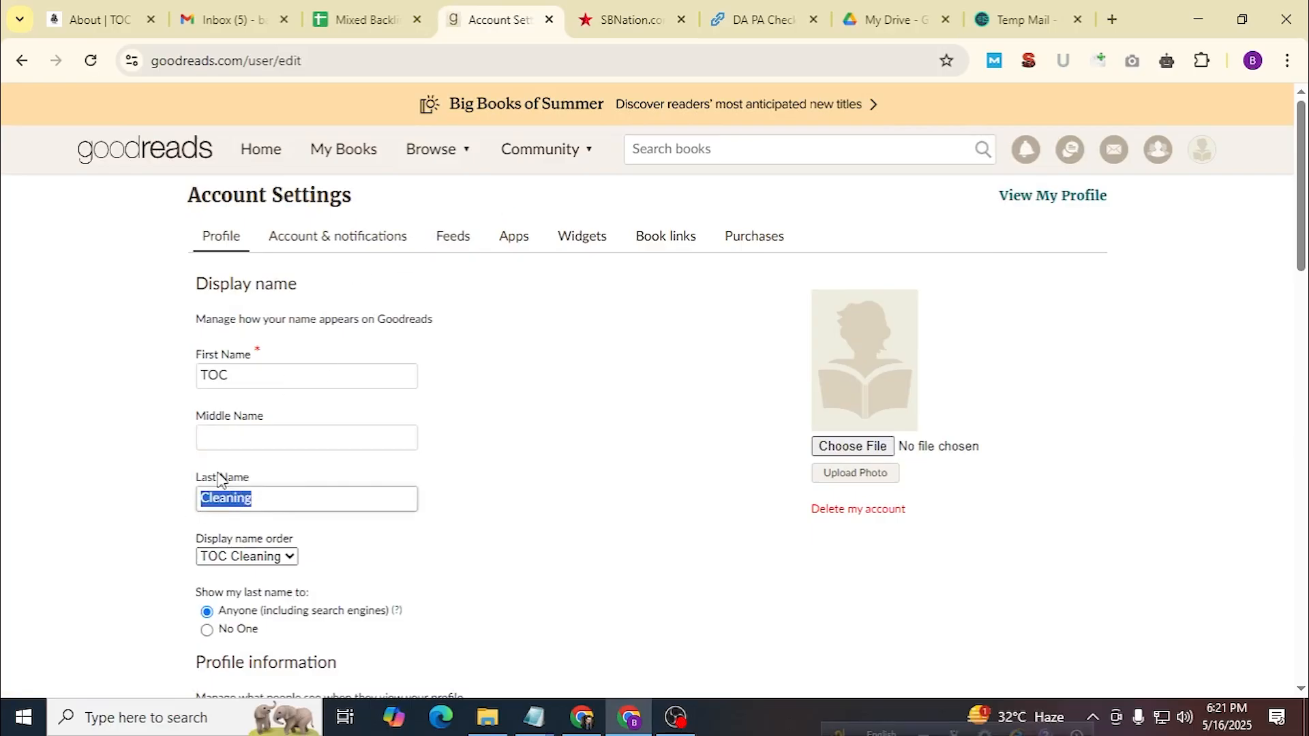
pyautogui.hotkey('ctrl', 'x')
pyautogui.click(234, 439)
pyautogui.hotkey('ctrl', 'v')
pyautogui.click(244, 504)
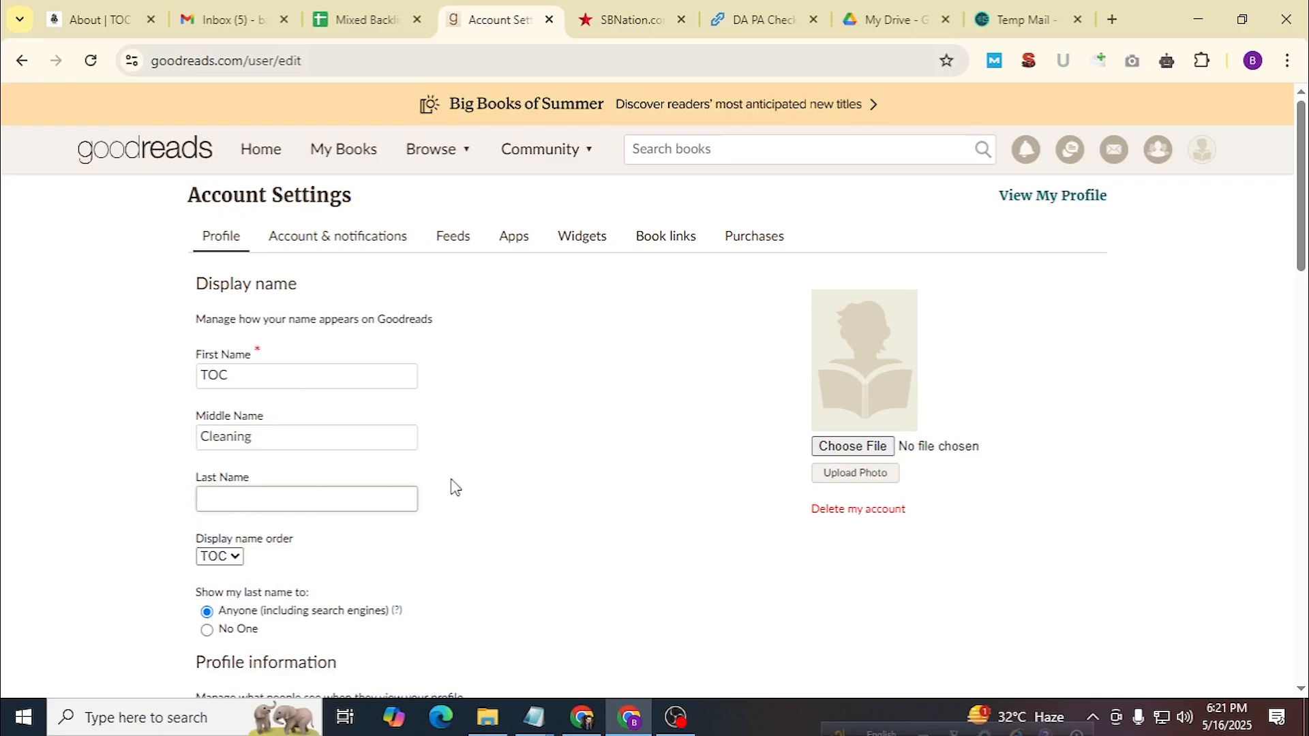
pyautogui.moveTo(256, 372); pyautogui.dragTo(199, 375)
pyautogui.click(249, 511)
pyautogui.write('Service')
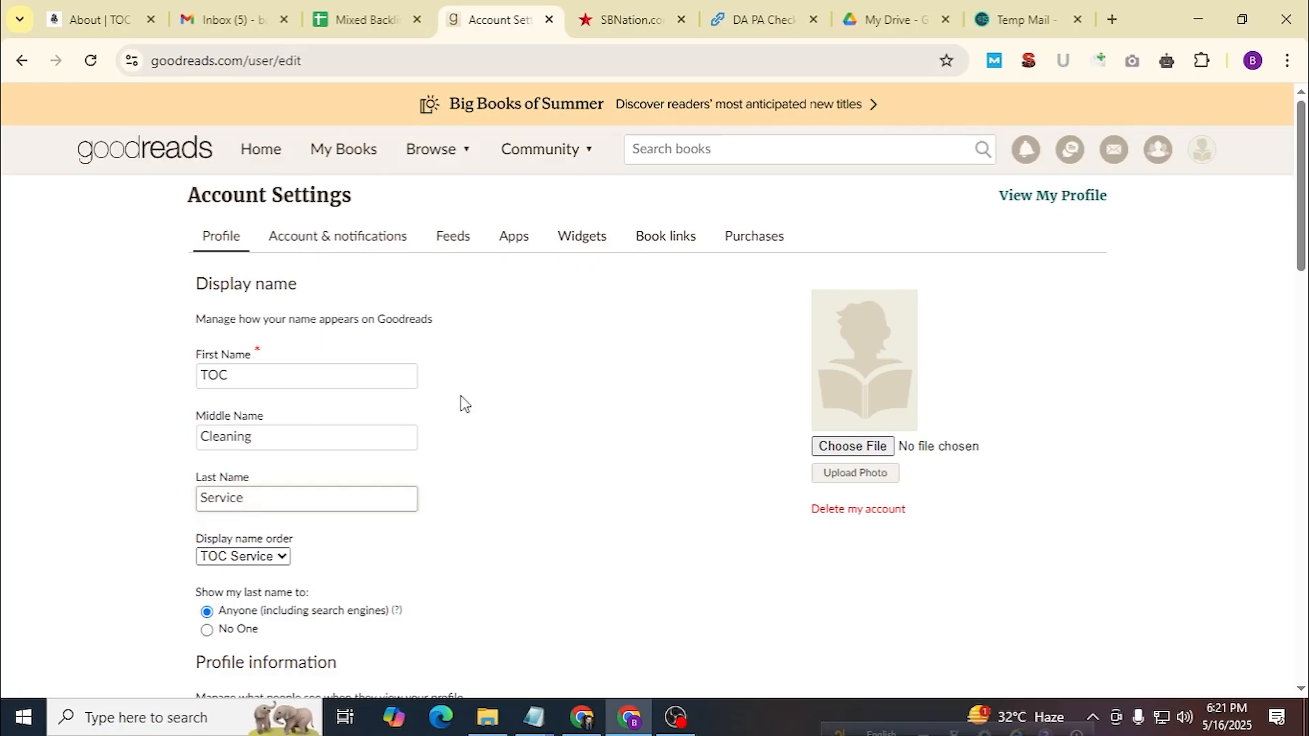
# Copy the first name "TOC" into the Profile URL field.
pyautogui.scroll(-1, 470, 395)
pyautogui.scroll(-1, 511, 365)
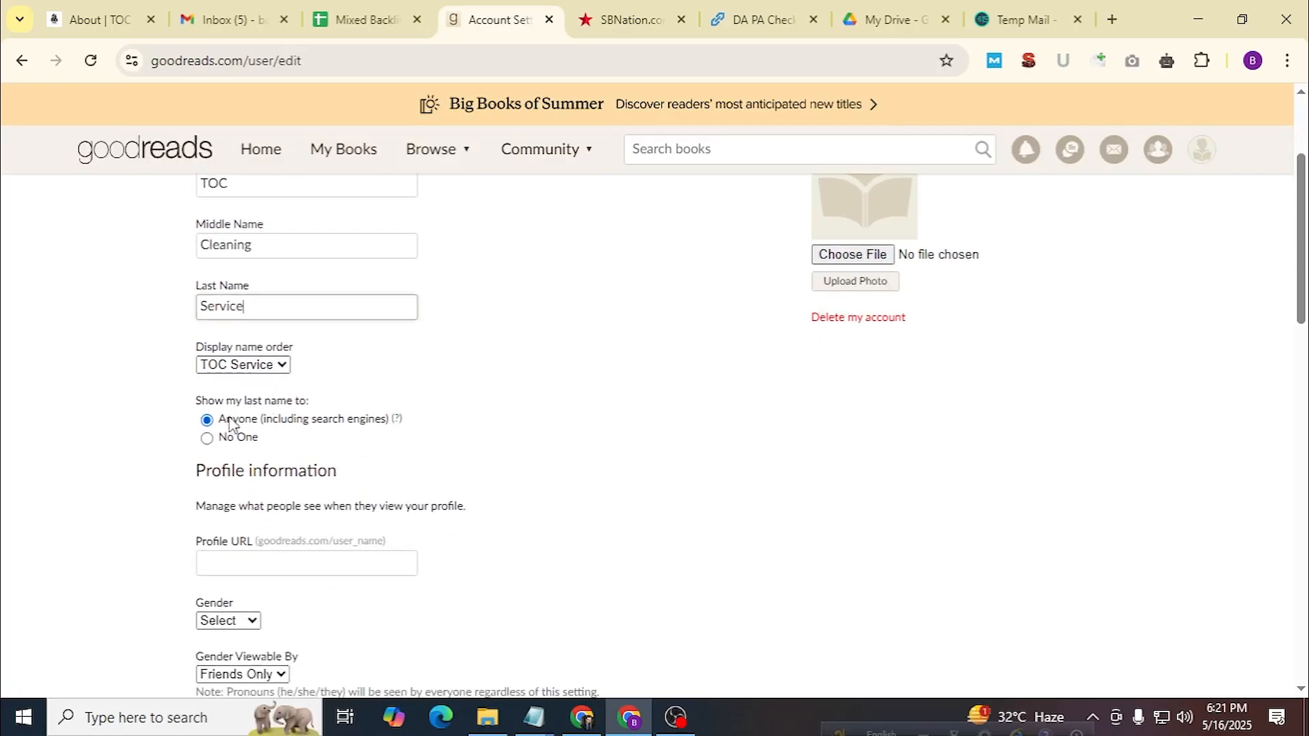
pyautogui.scroll(-1, 424, 351)
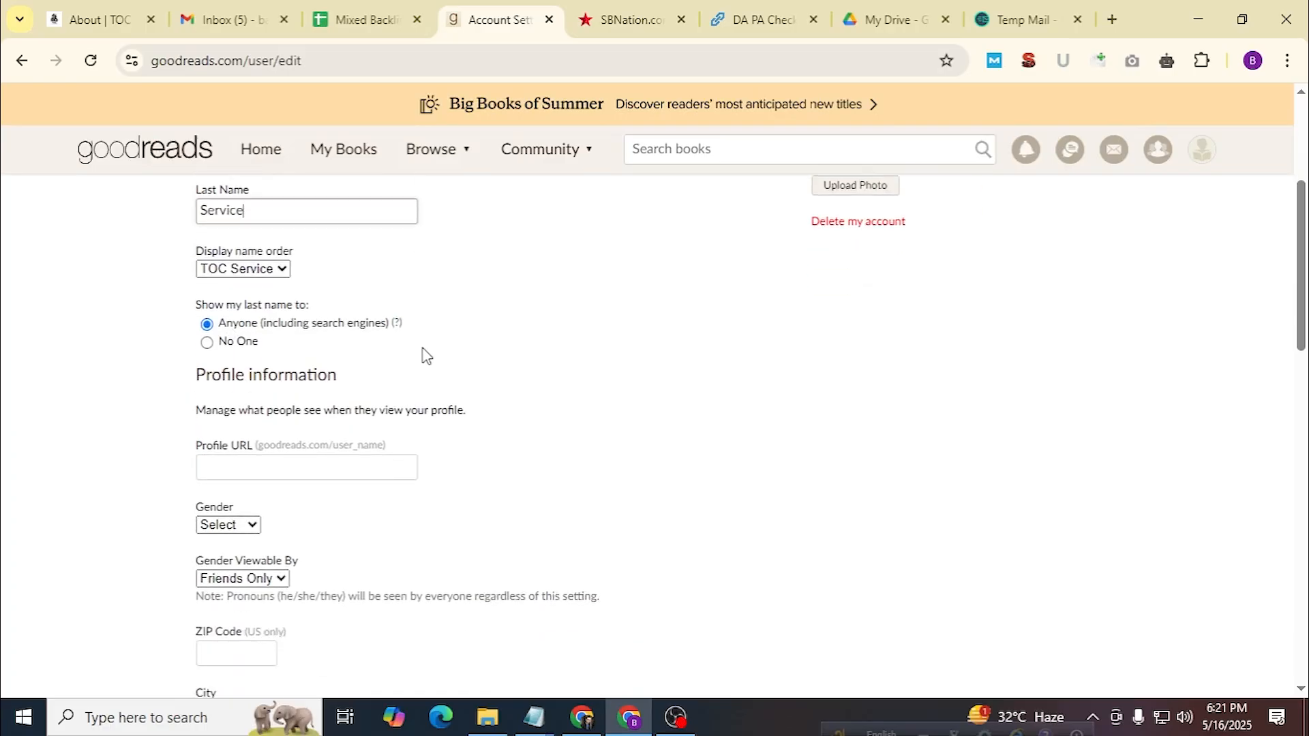
pyautogui.click(291, 476)
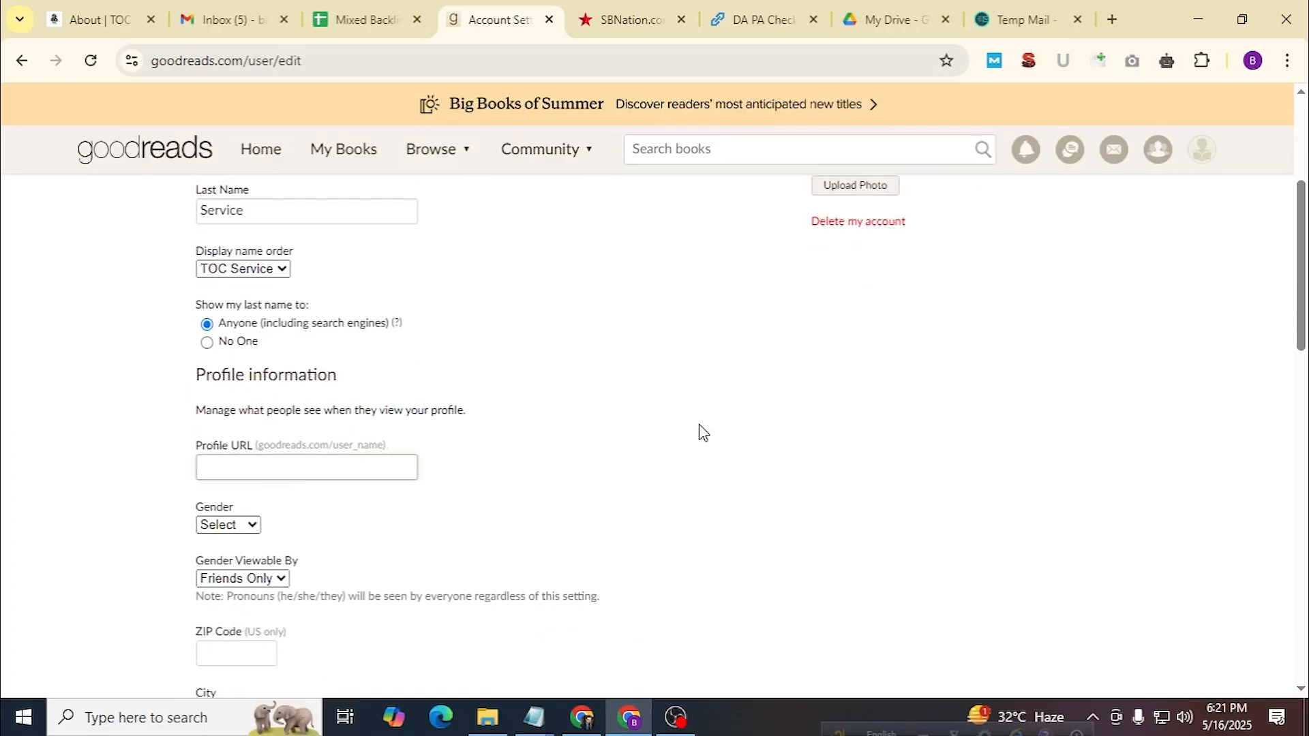
pyautogui.moveTo(258, 449); pyautogui.dragTo(402, 449)
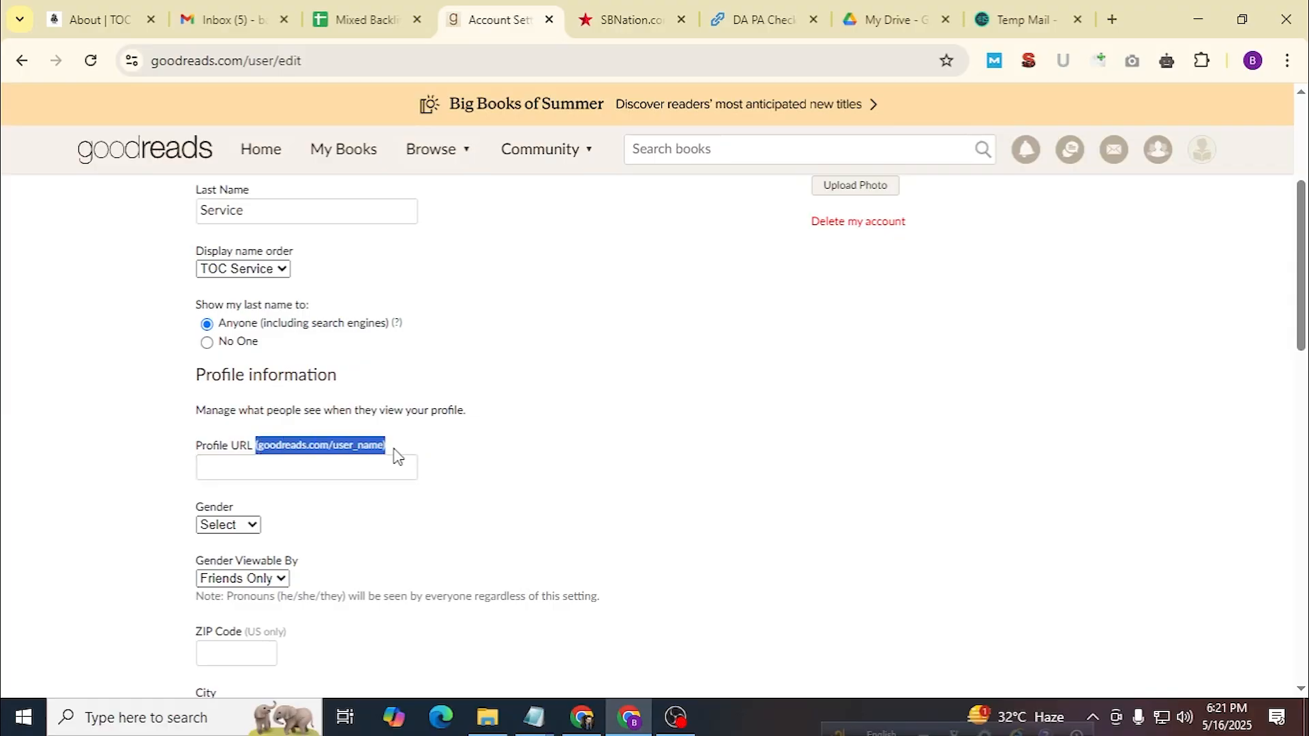
pyautogui.scroll(3, 418, 488)
pyautogui.click(227, 290)
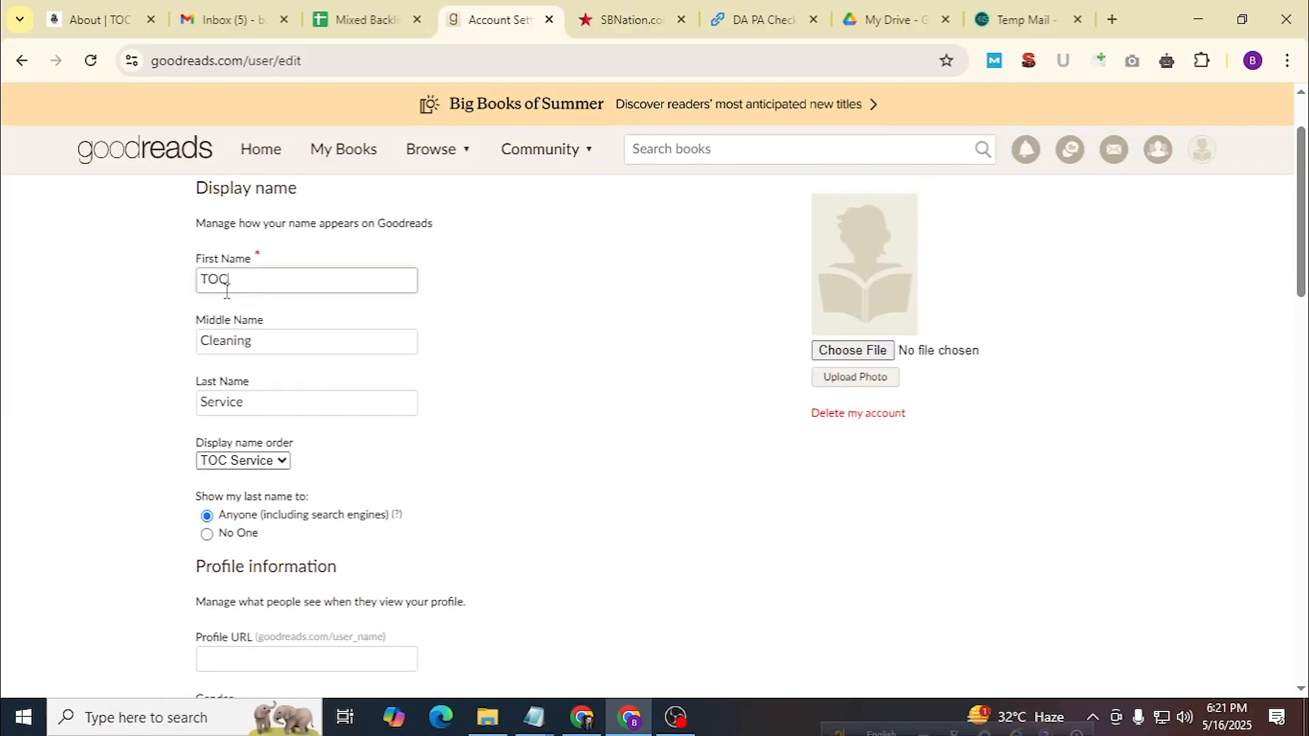
pyautogui.doubleClick(227, 290)
pyautogui.hotkey('ctrl', 'c')
pyautogui.scroll(-3, 263, 518)
pyautogui.click(228, 464)
pyautogui.hotkey('ctrl', 'v')
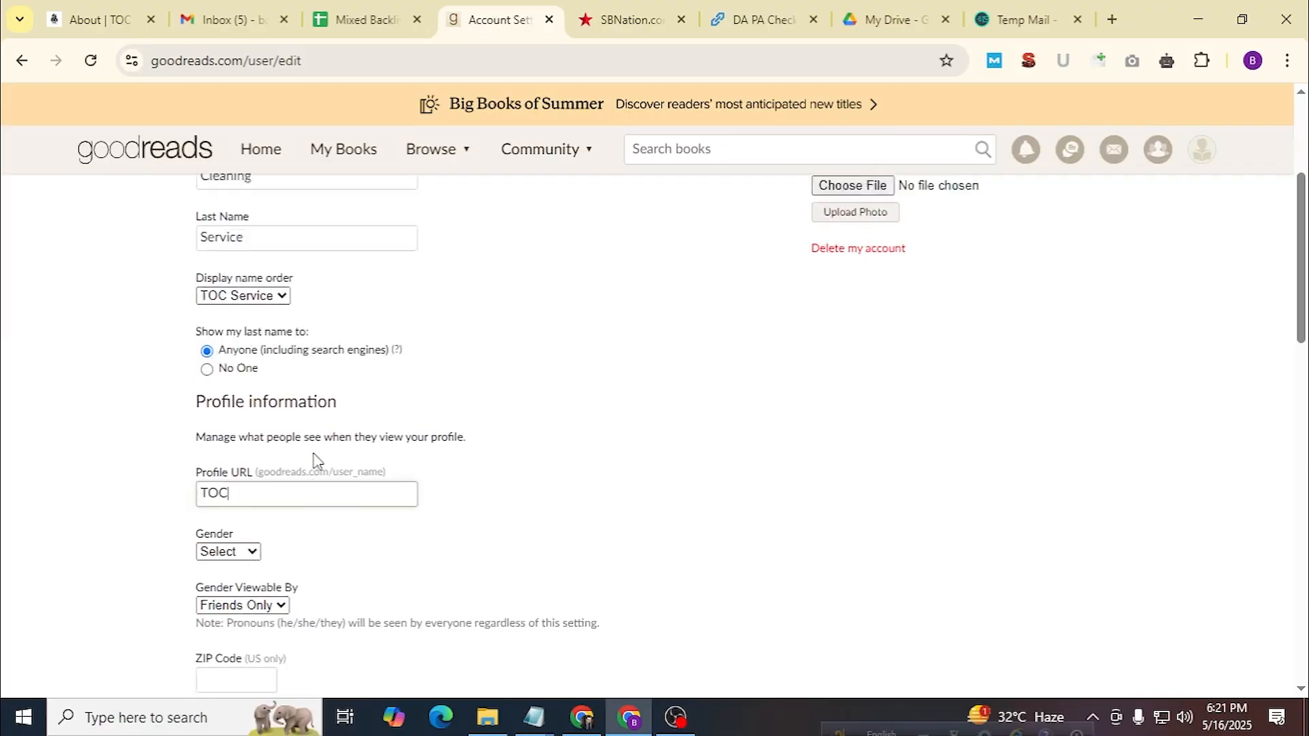
# Append the middle and last names to the profile URL so it reads "TOCCleaningService".
pyautogui.scroll(3, 316, 461)
pyautogui.doubleClick(272, 339)
pyautogui.click(287, 664)
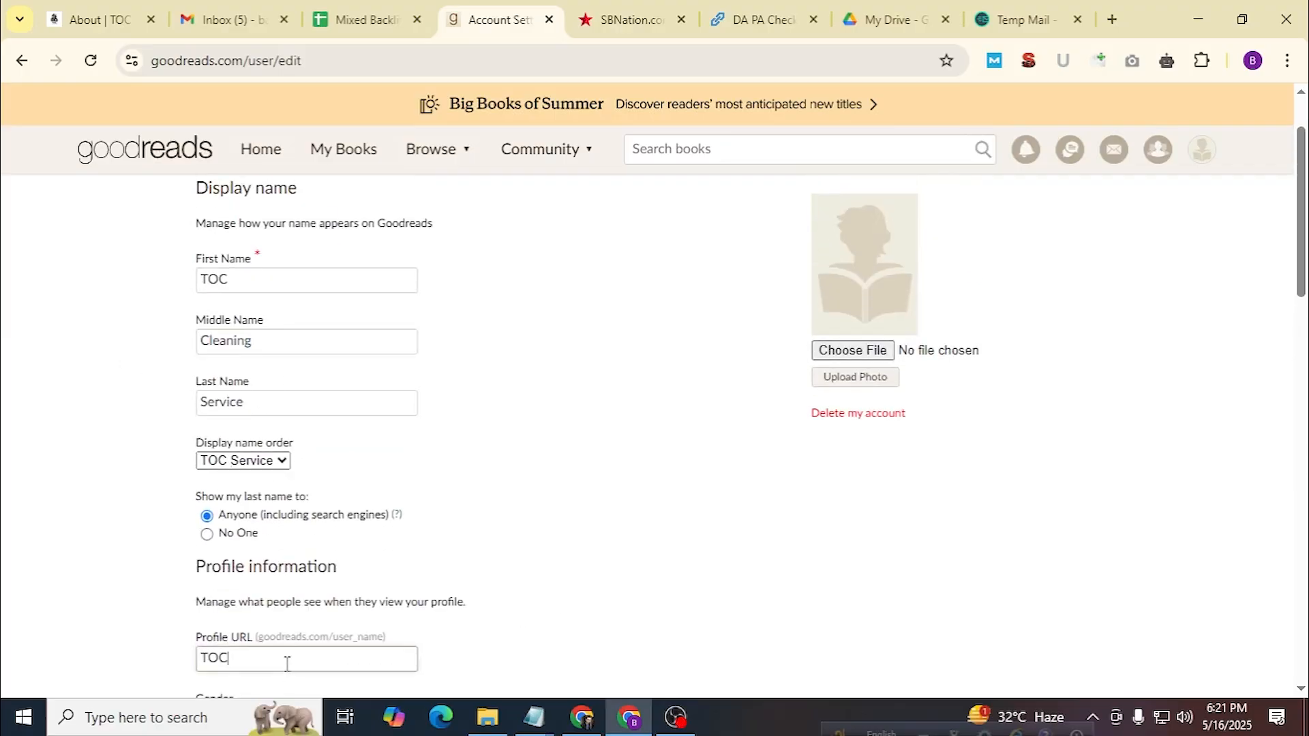
pyautogui.hotkey('ctrl', 'v')
pyautogui.doubleClick(259, 402)
pyautogui.hotkey('ctrl', 'c')
pyautogui.click(325, 667)
pyautogui.hotkey('ctrl', 'v')
# Copy the ZIP code from the address in the TOC Cleaning Service site's footer into the Goodreads ZIP Code field.
pyautogui.scroll(-4, 573, 518)
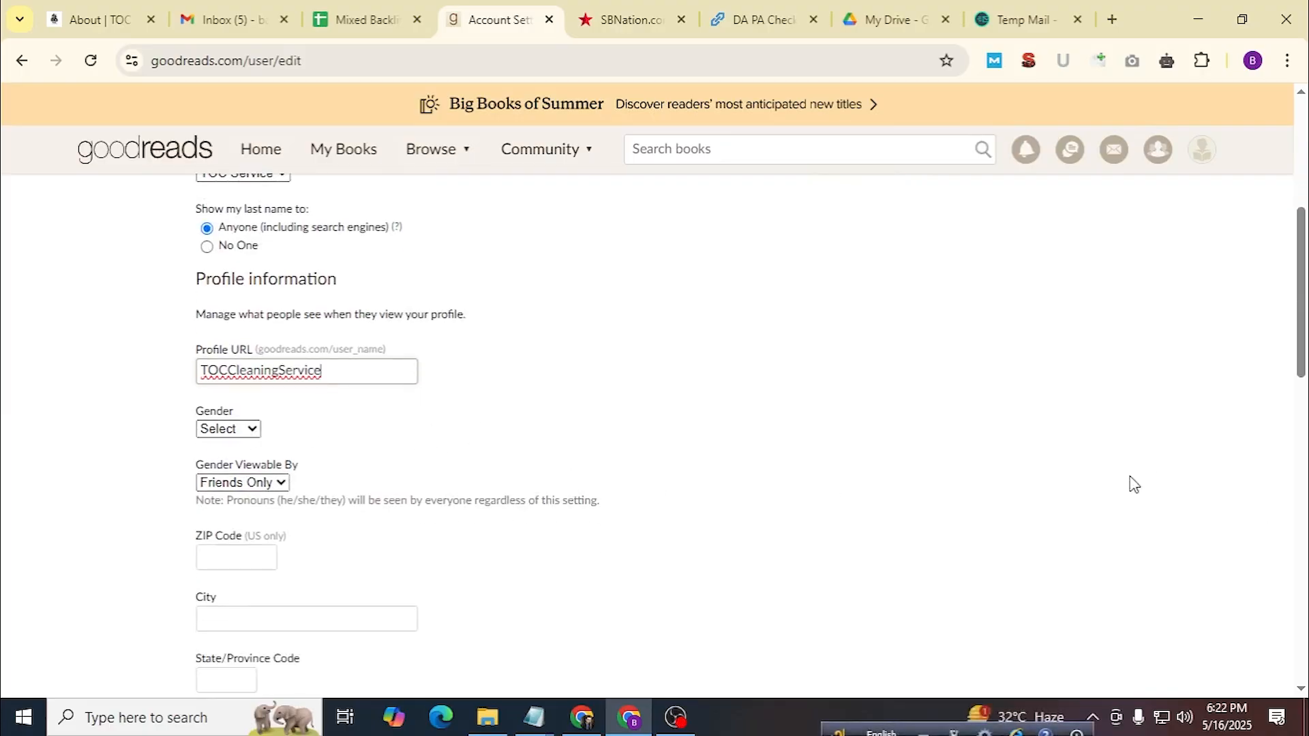
pyautogui.scroll(-1, 313, 429)
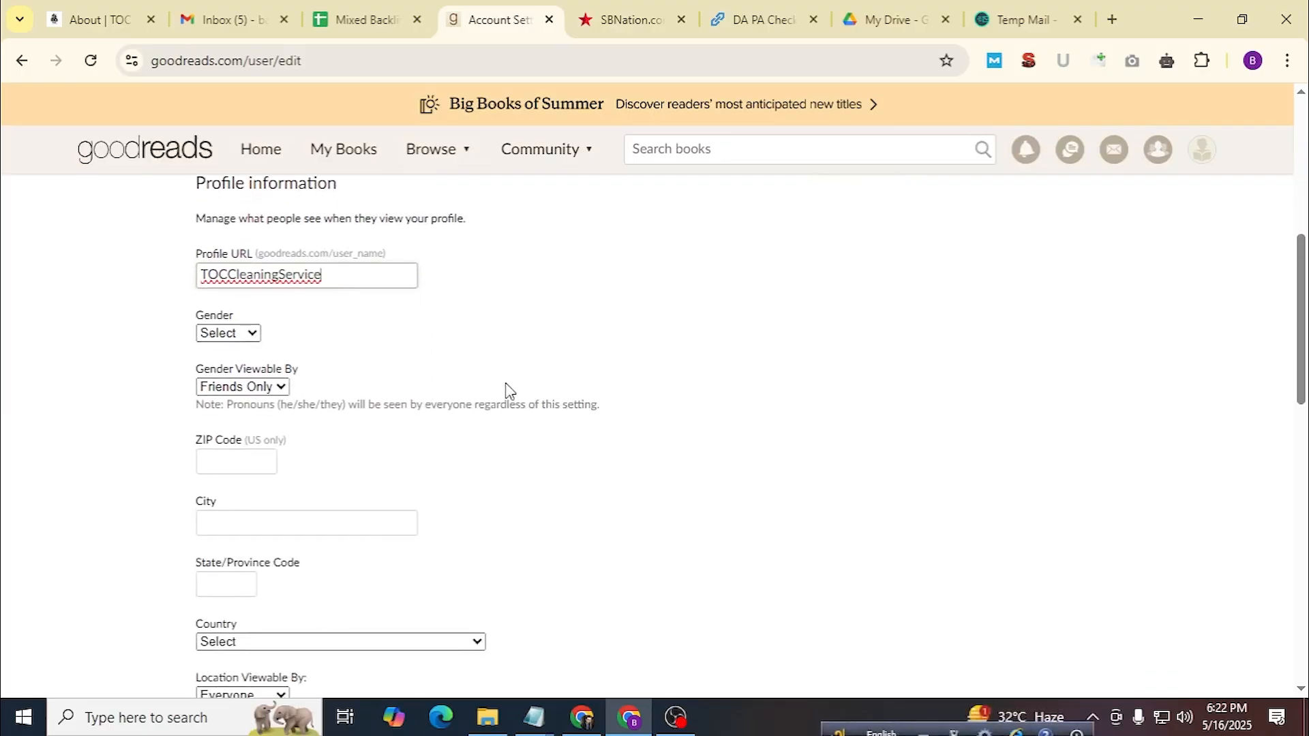
pyautogui.scroll(-1, 505, 388)
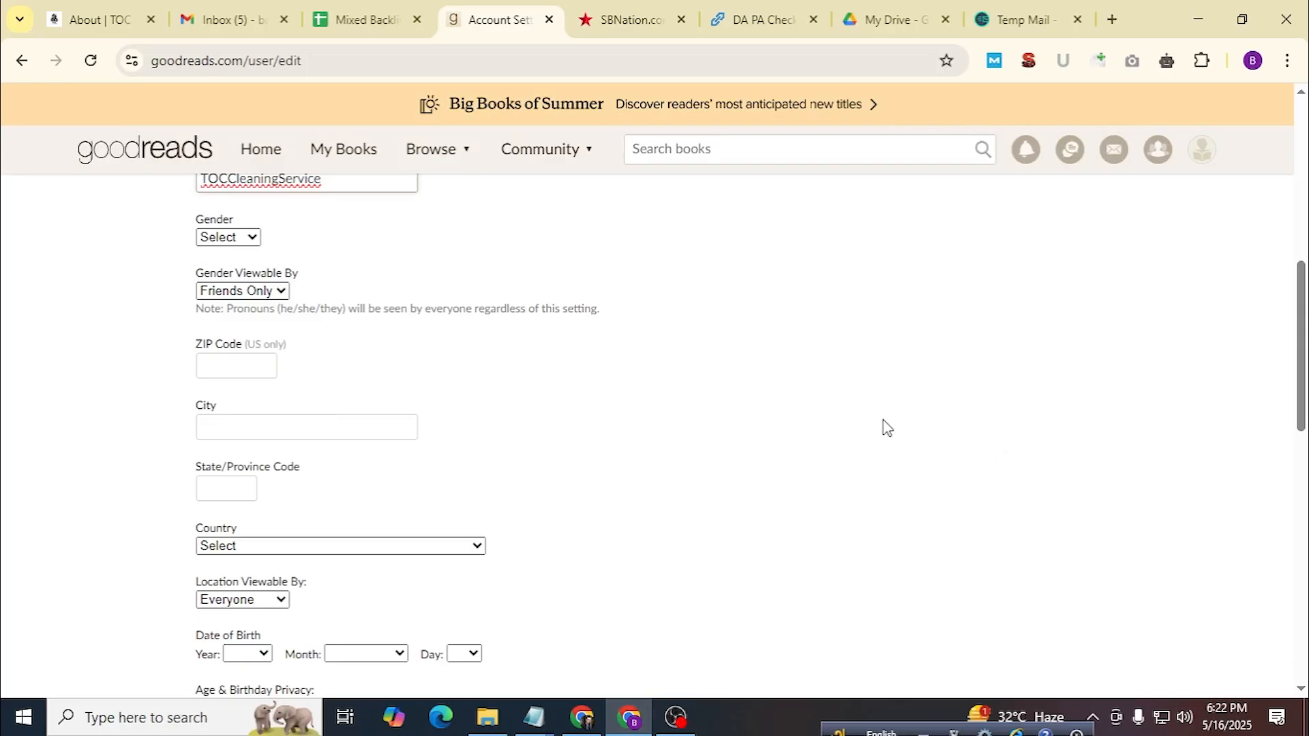
pyautogui.click(139, 8)
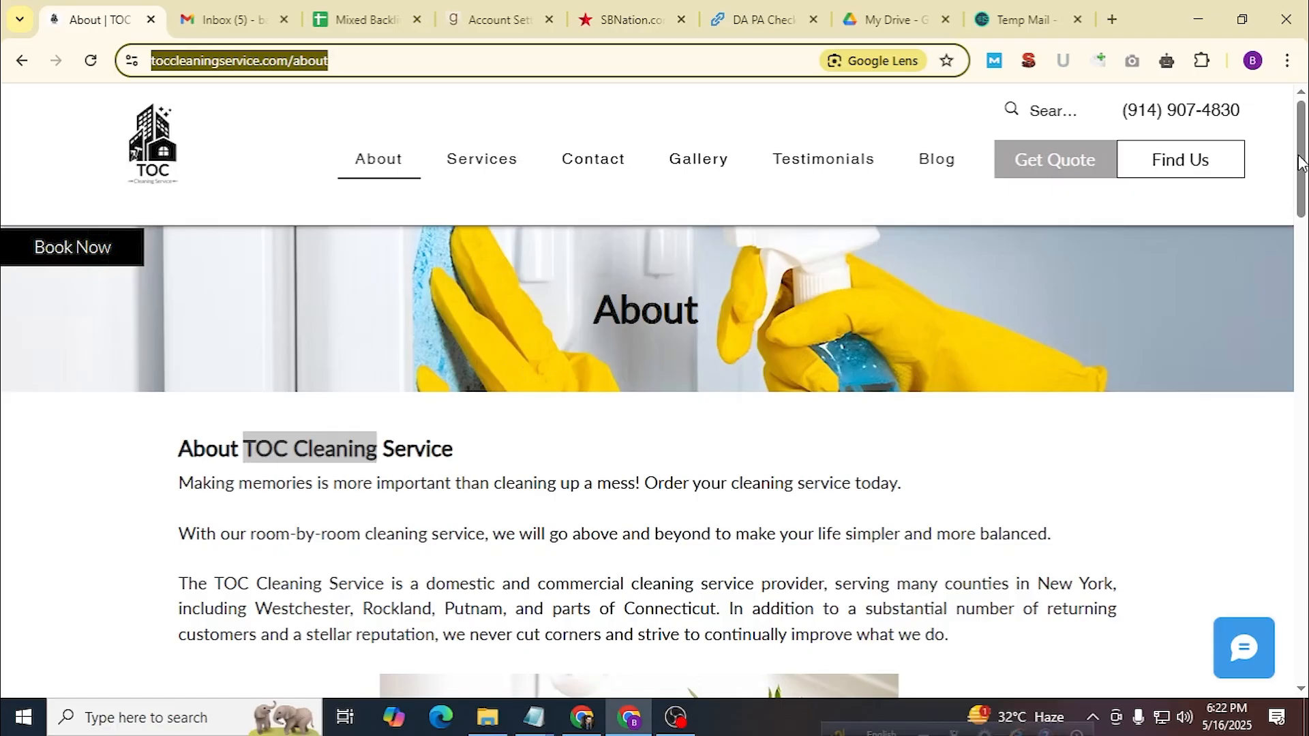
pyautogui.moveTo(1302, 164); pyautogui.dragTo(1303, 644)
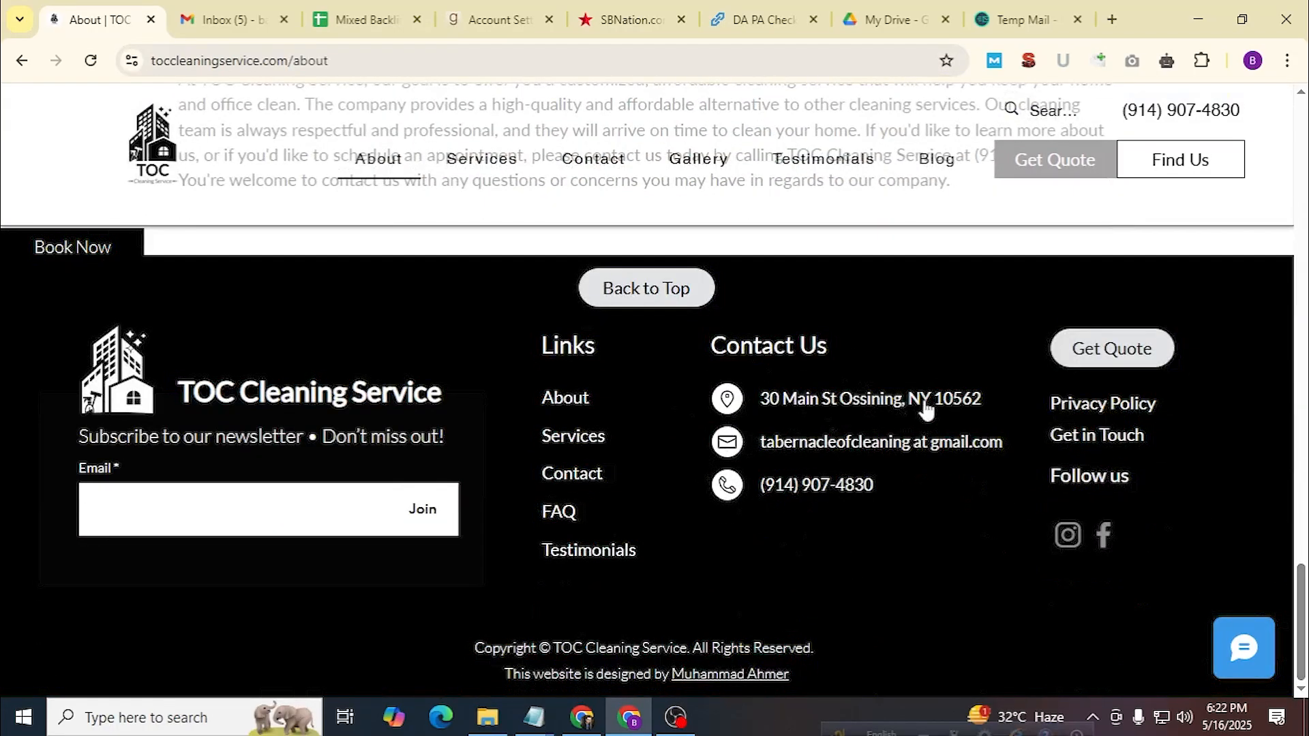
pyautogui.moveTo(974, 398); pyautogui.dragTo(936, 399)
pyautogui.hotkey('ctrl', 'c')
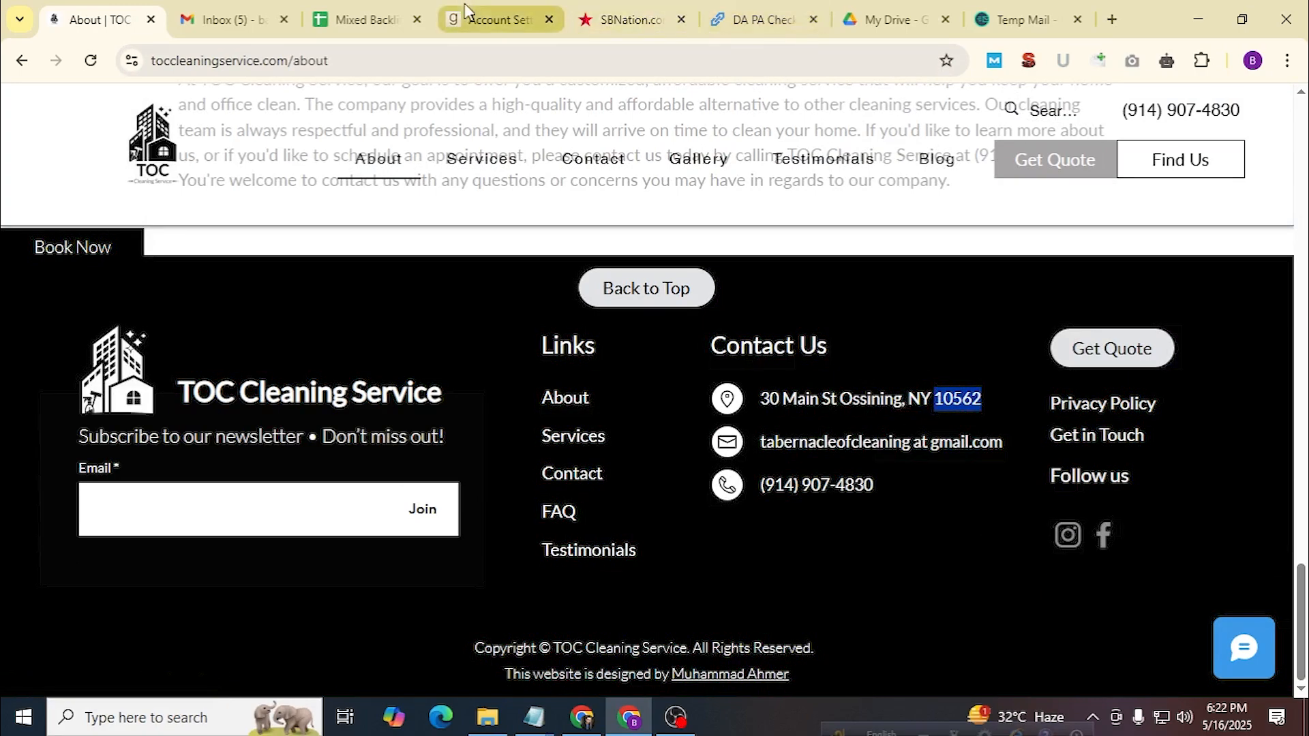
pyautogui.click(763, 14)
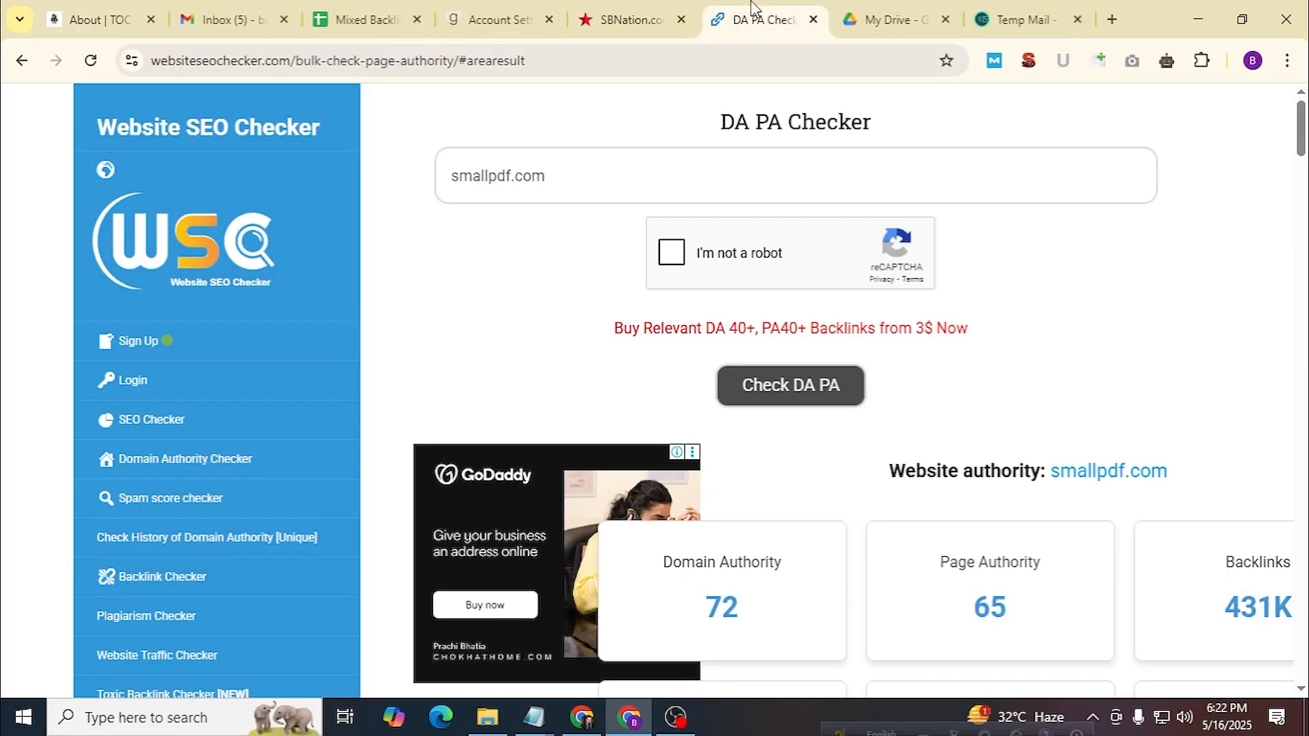
pyautogui.click(539, 10)
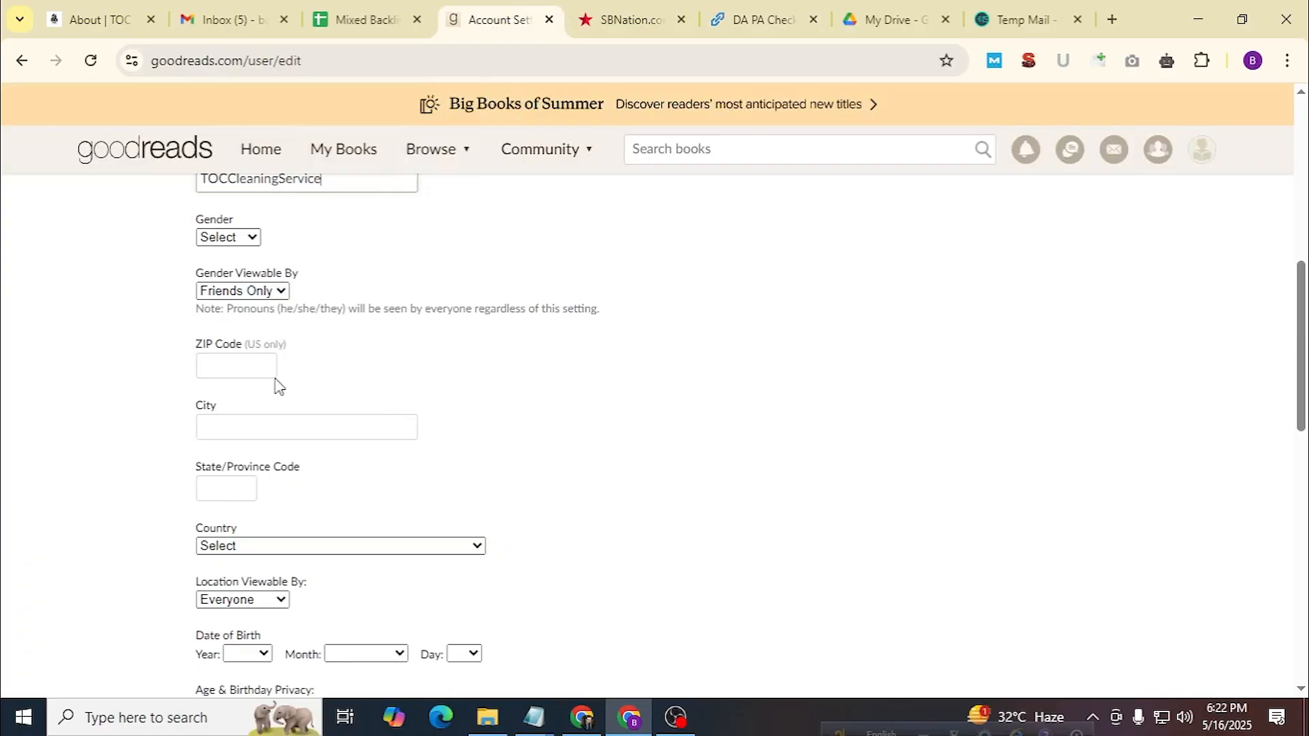
pyautogui.click(258, 366)
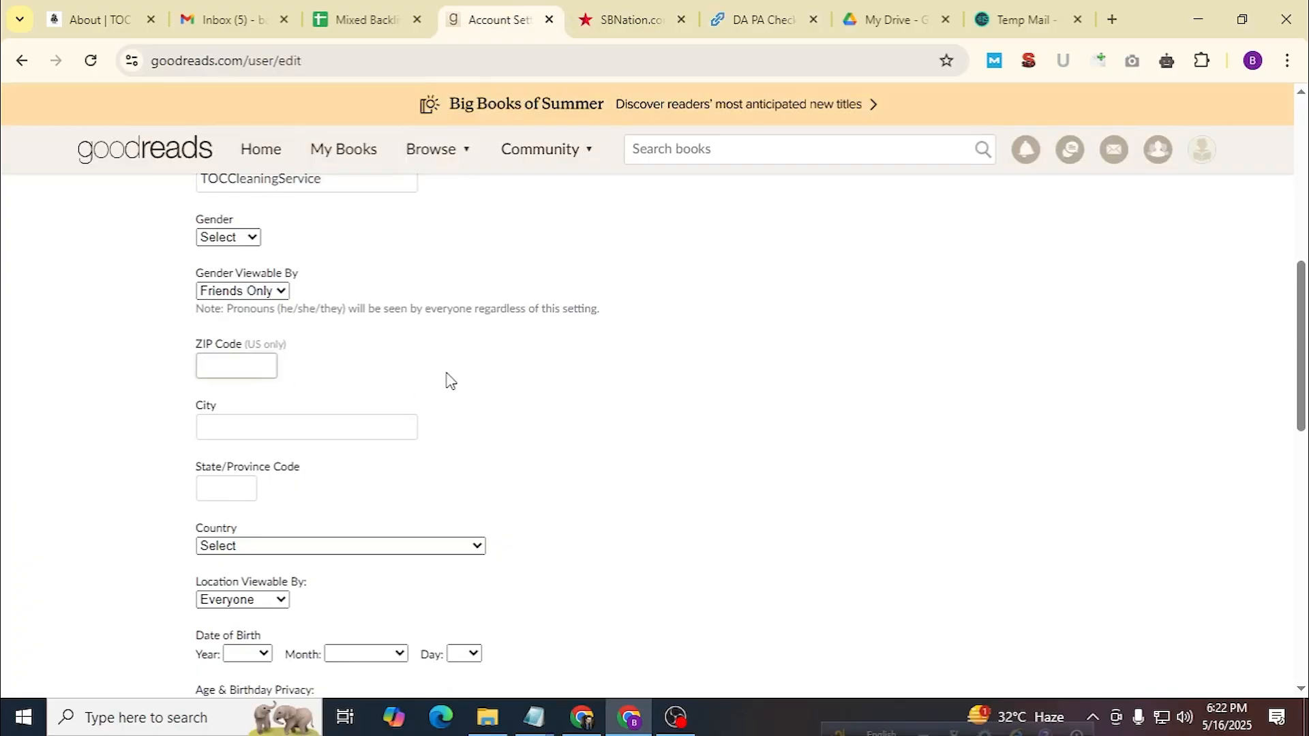
pyautogui.hotkey('ctrl', 'v')
# Check the business address on its site, enter "New York" as the city, and move that text to the State/Province Code field.
pyautogui.click(126, 19)
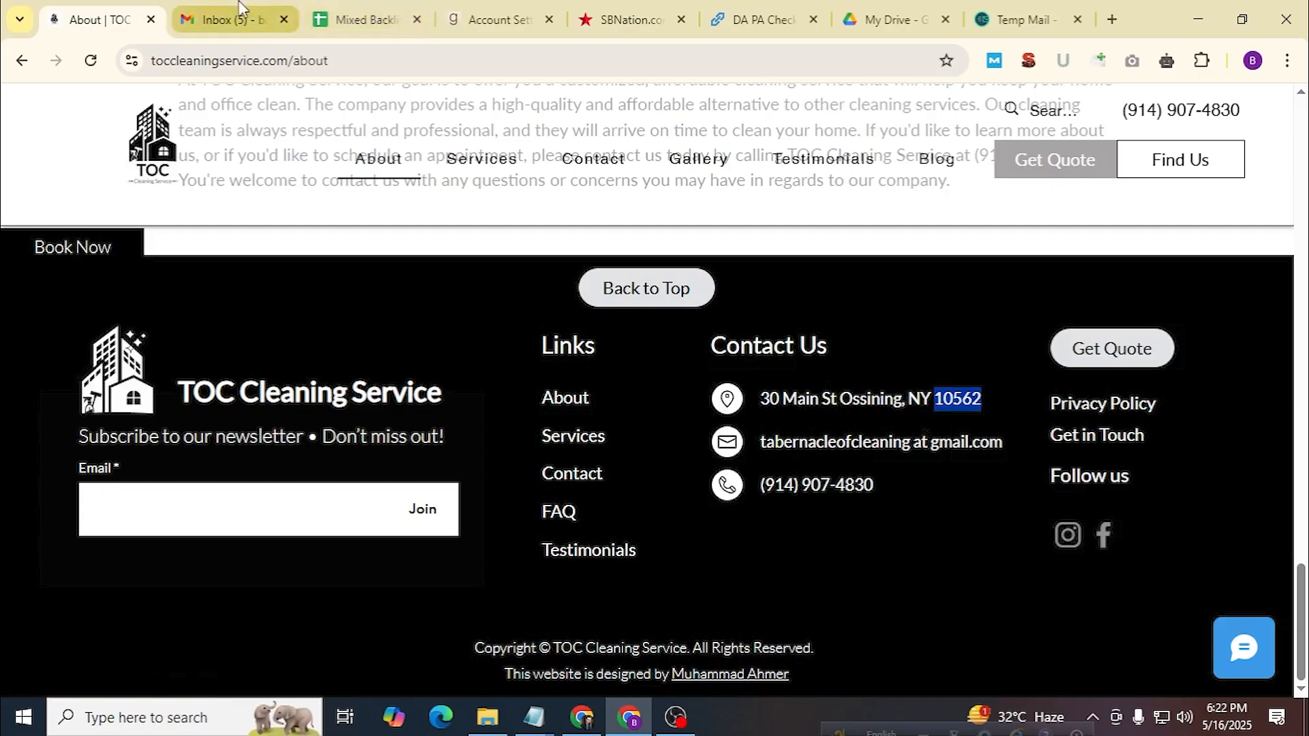
pyautogui.click(504, 8)
pyautogui.click(318, 436)
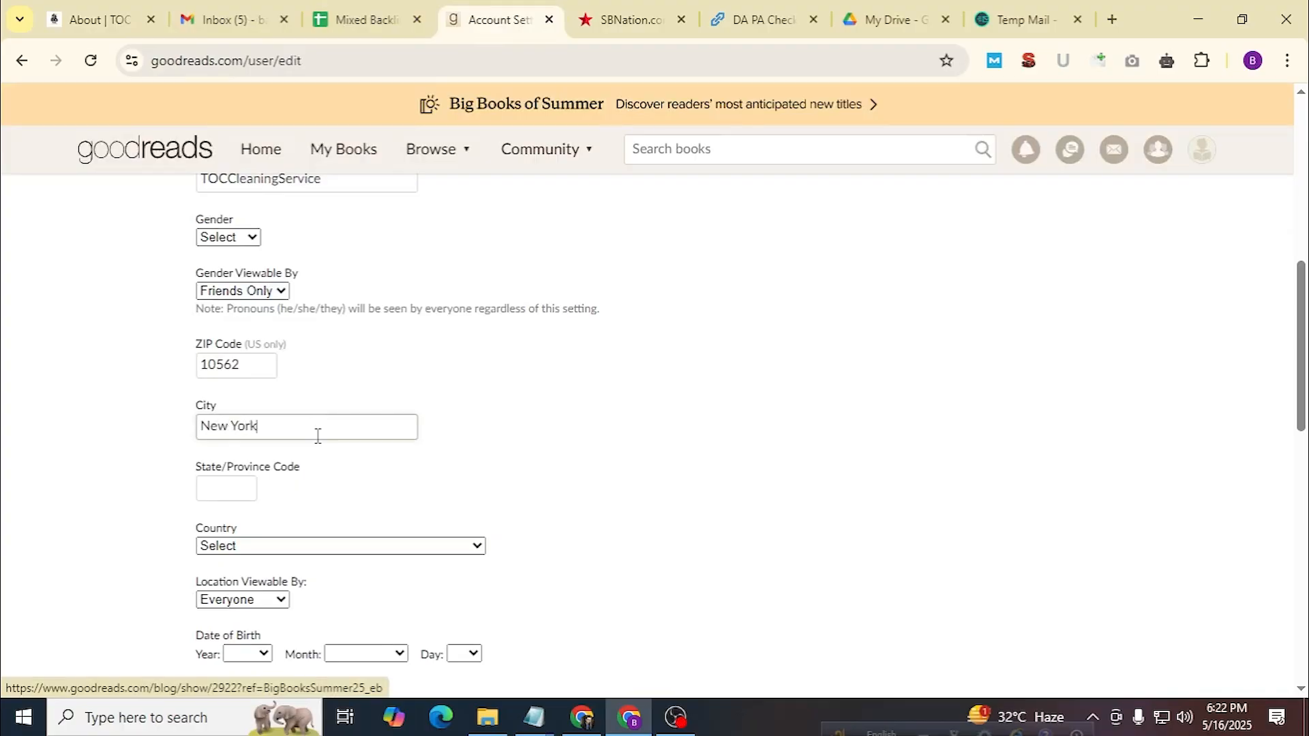
pyautogui.click(234, 496)
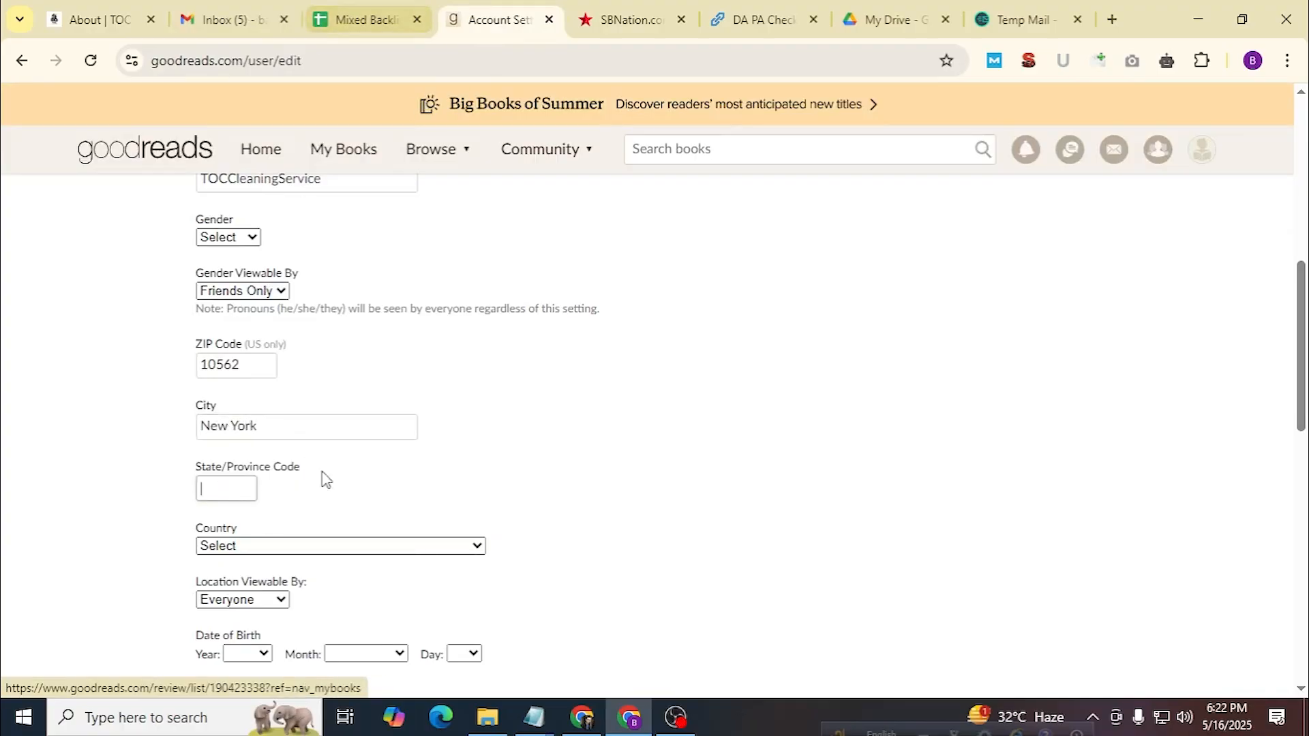
pyautogui.moveTo(253, 426); pyautogui.dragTo(155, 423)
pyautogui.hotkey('ctrl', 'x')
pyautogui.click(211, 488)
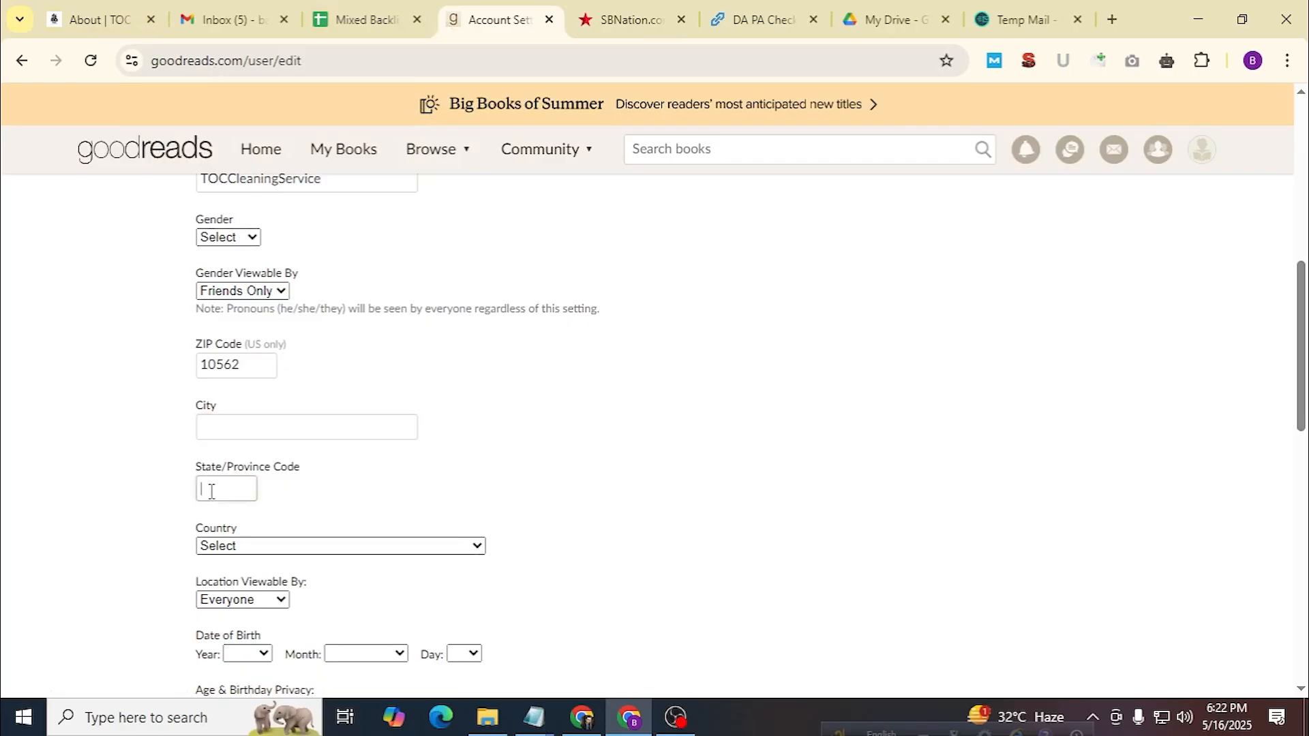
pyautogui.hotkey('ctrl', 'v')
# Recheck the business address on its site and review the name and location fields of the Goodreads profile form.
pyautogui.click(91, 18)
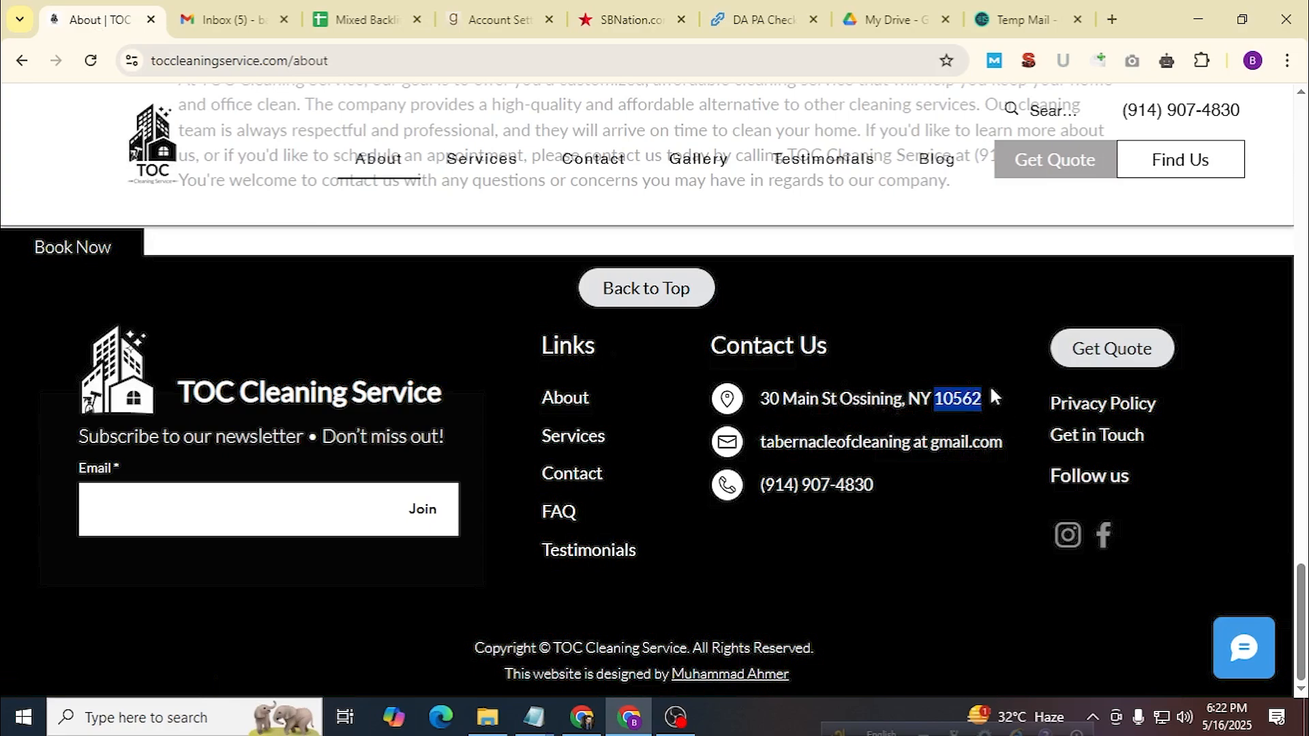
pyautogui.click(363, 19)
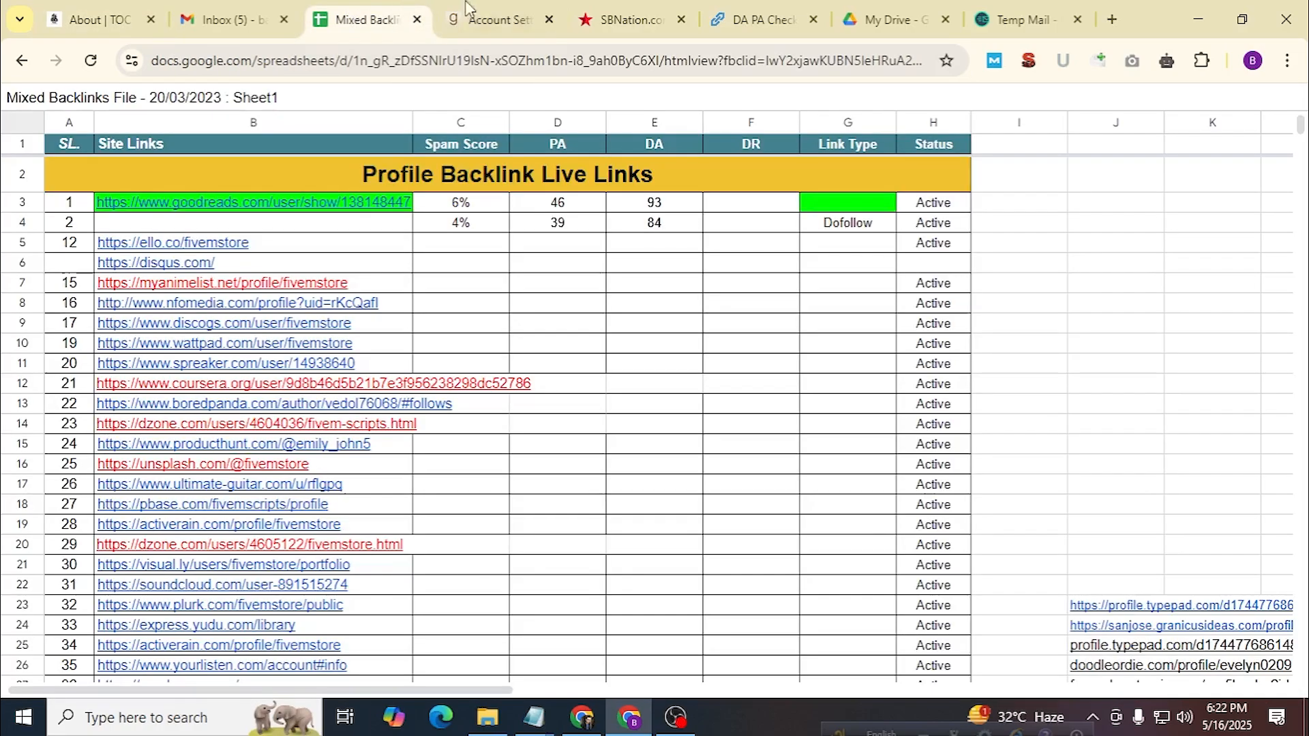
pyautogui.click(649, 10)
pyautogui.click(525, 19)
pyautogui.scroll(2, 628, 482)
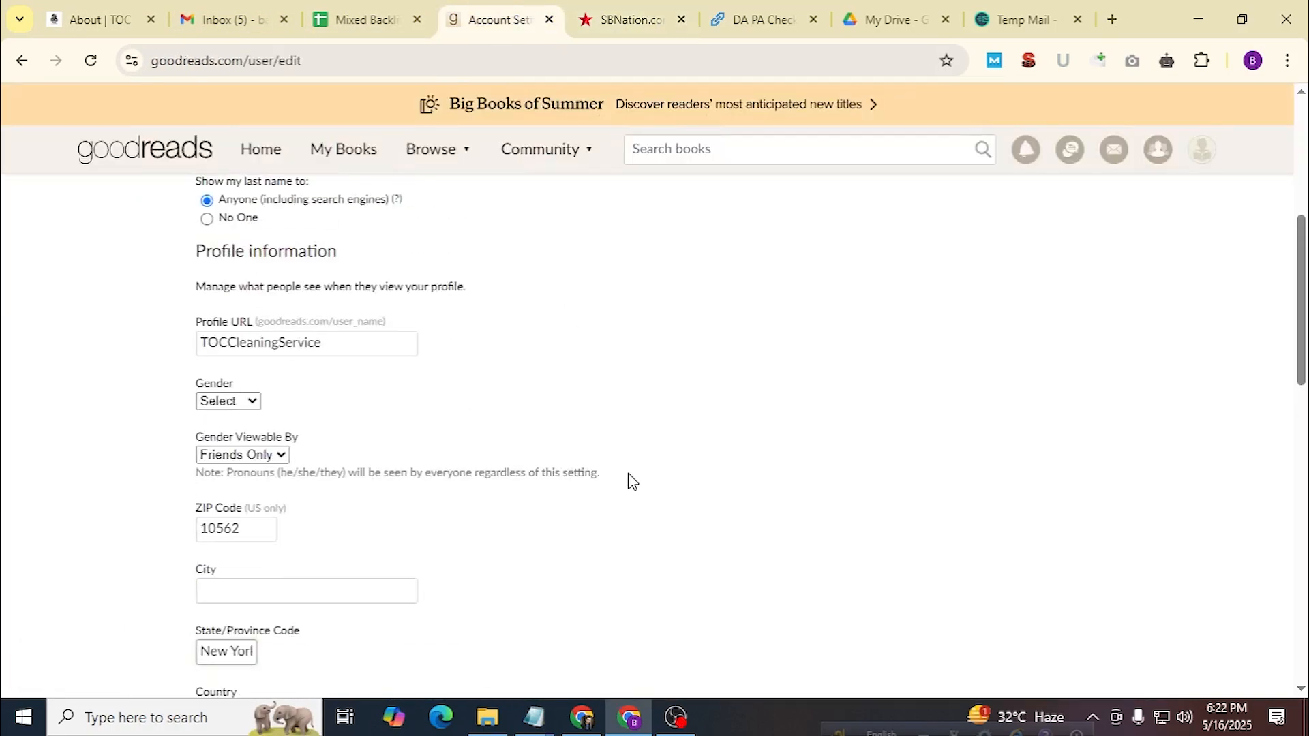
pyautogui.scroll(4, 628, 480)
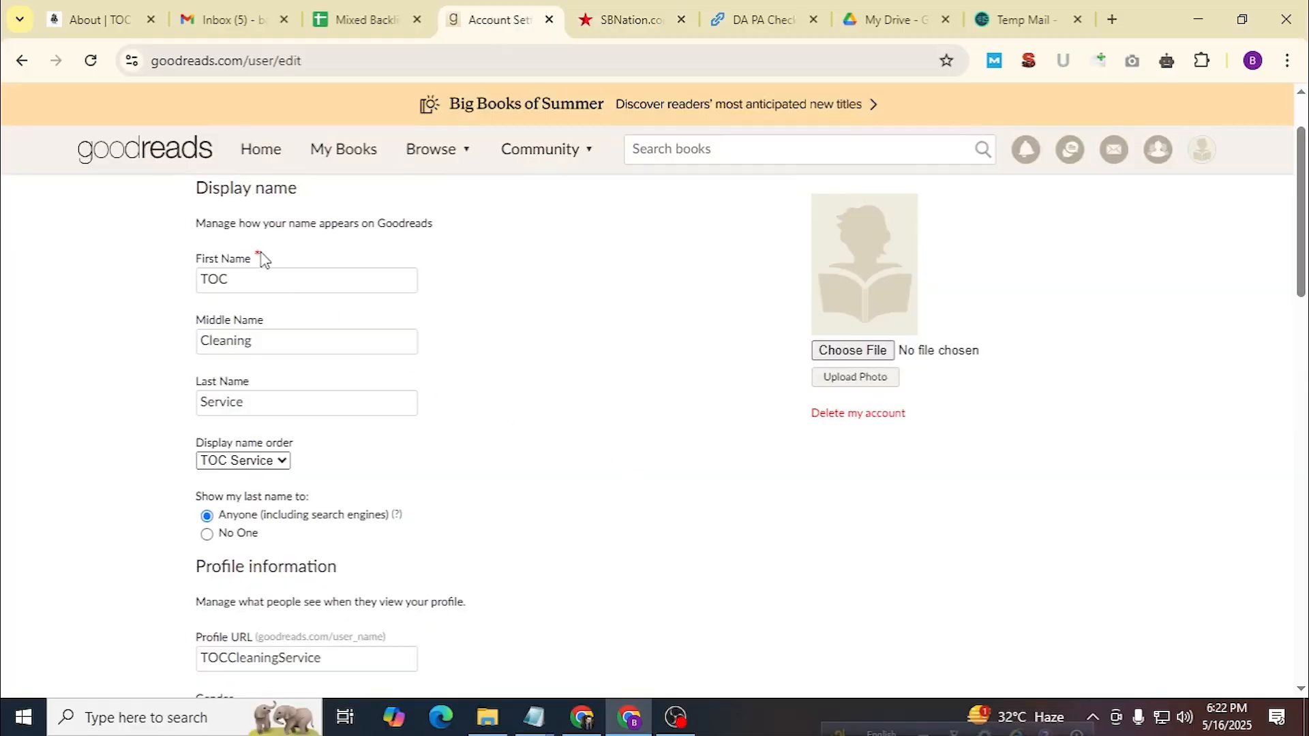
pyautogui.scroll(-7, 325, 349)
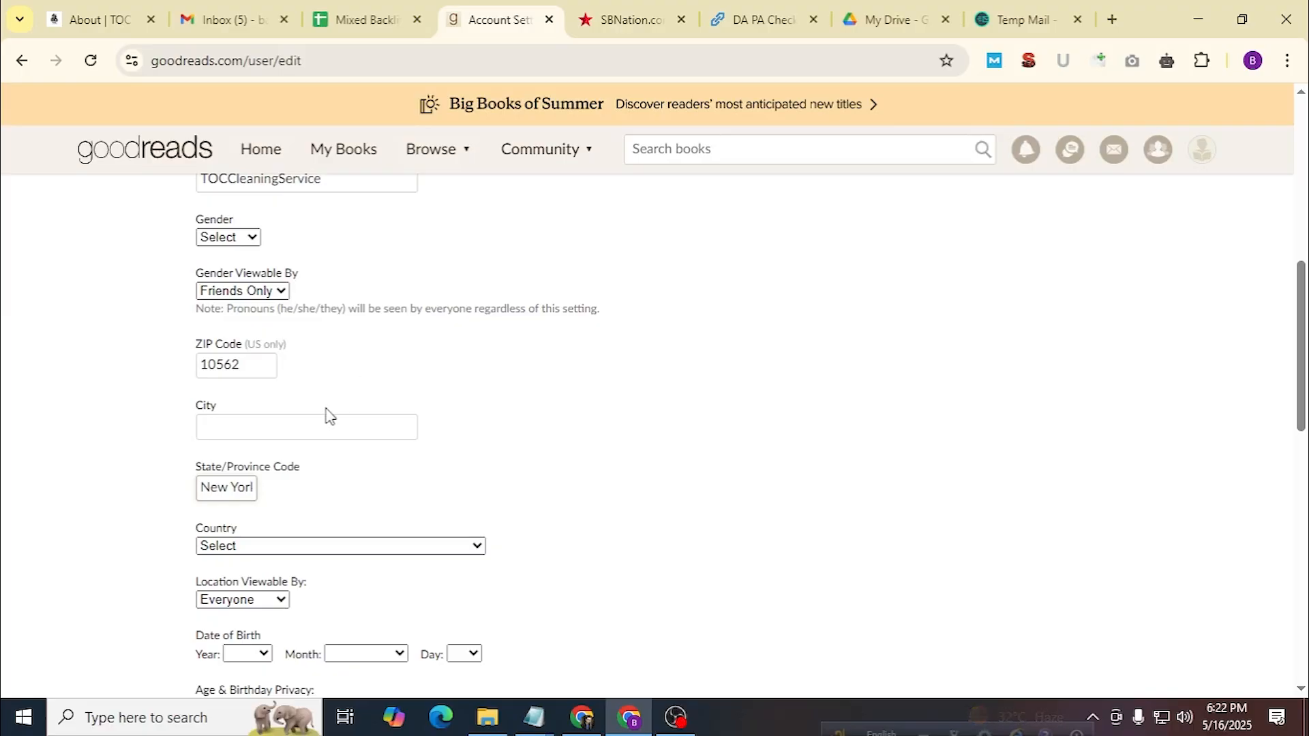
# Set the profile's country to United States.
pyautogui.scroll(-3, 323, 423)
pyautogui.click(298, 365)
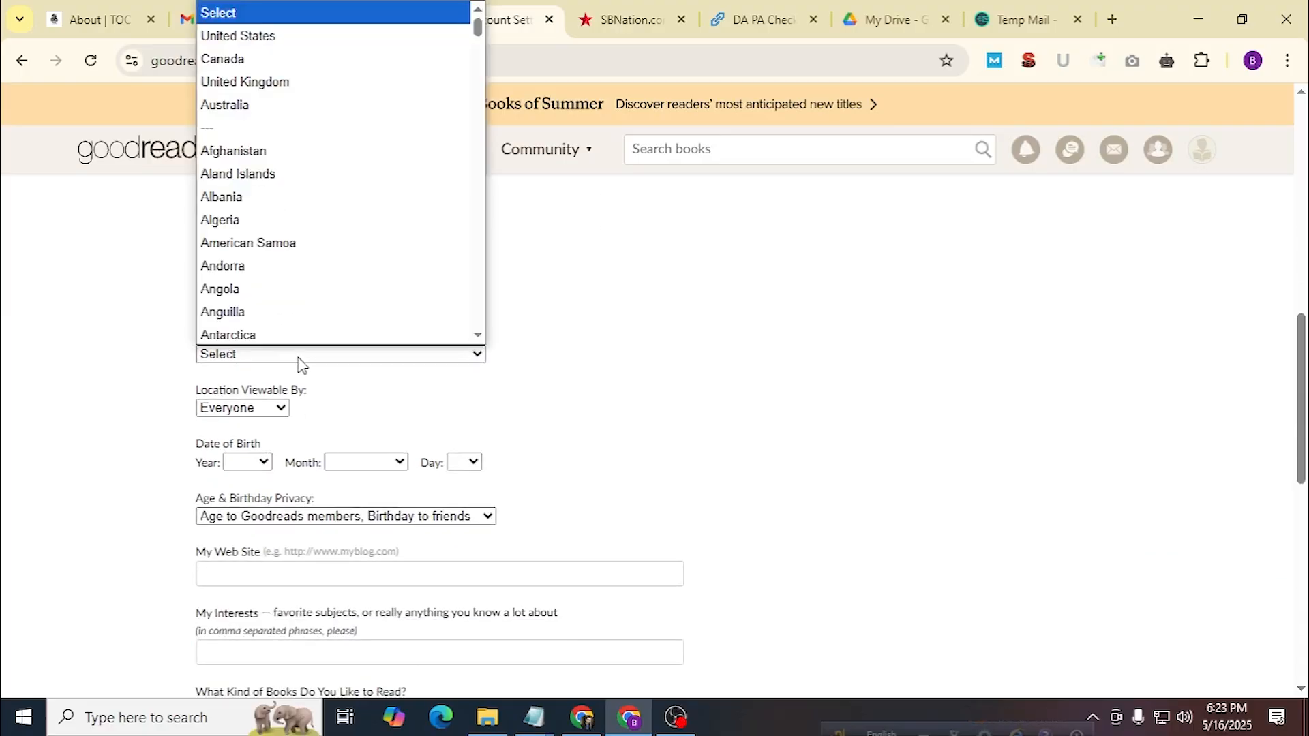
pyautogui.scroll(-10, 325, 246)
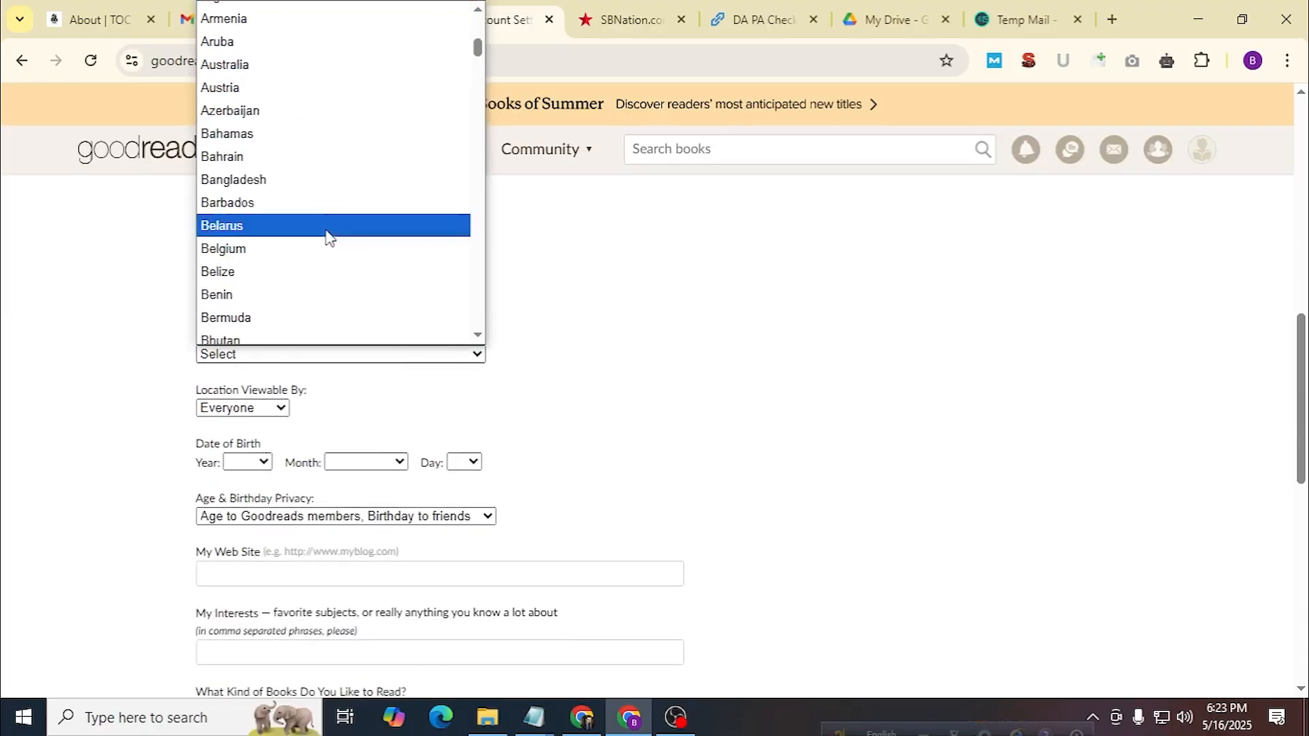
pyautogui.scroll(-16, 330, 245)
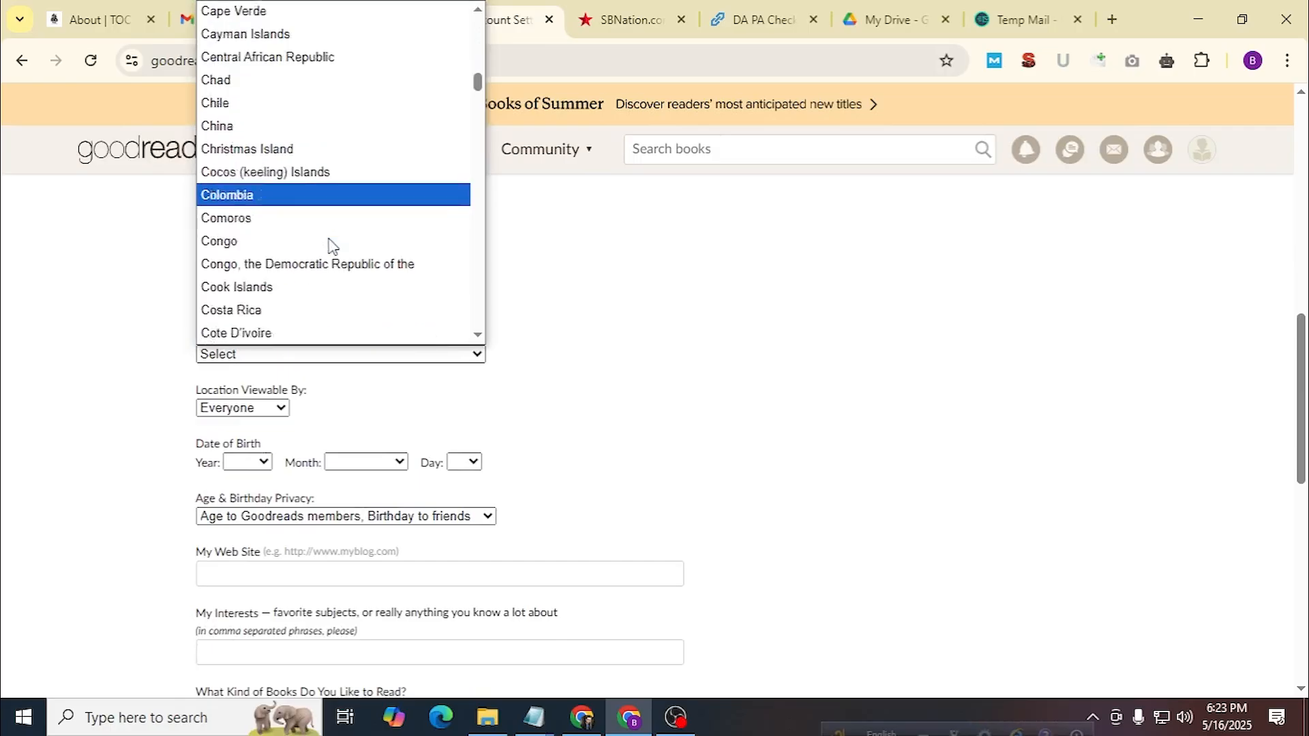
pyautogui.scroll(-20, 330, 244)
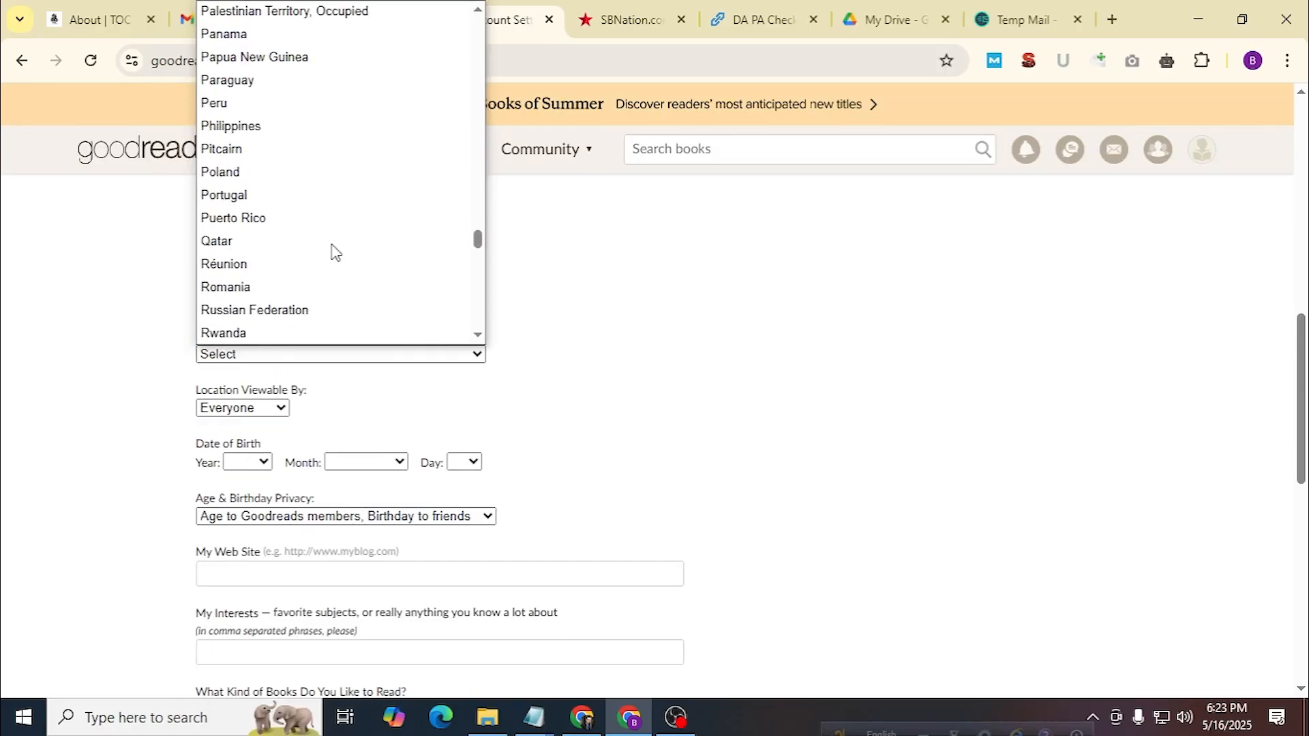
pyautogui.scroll(-8, 332, 252)
pyautogui.scroll(-14, 332, 252)
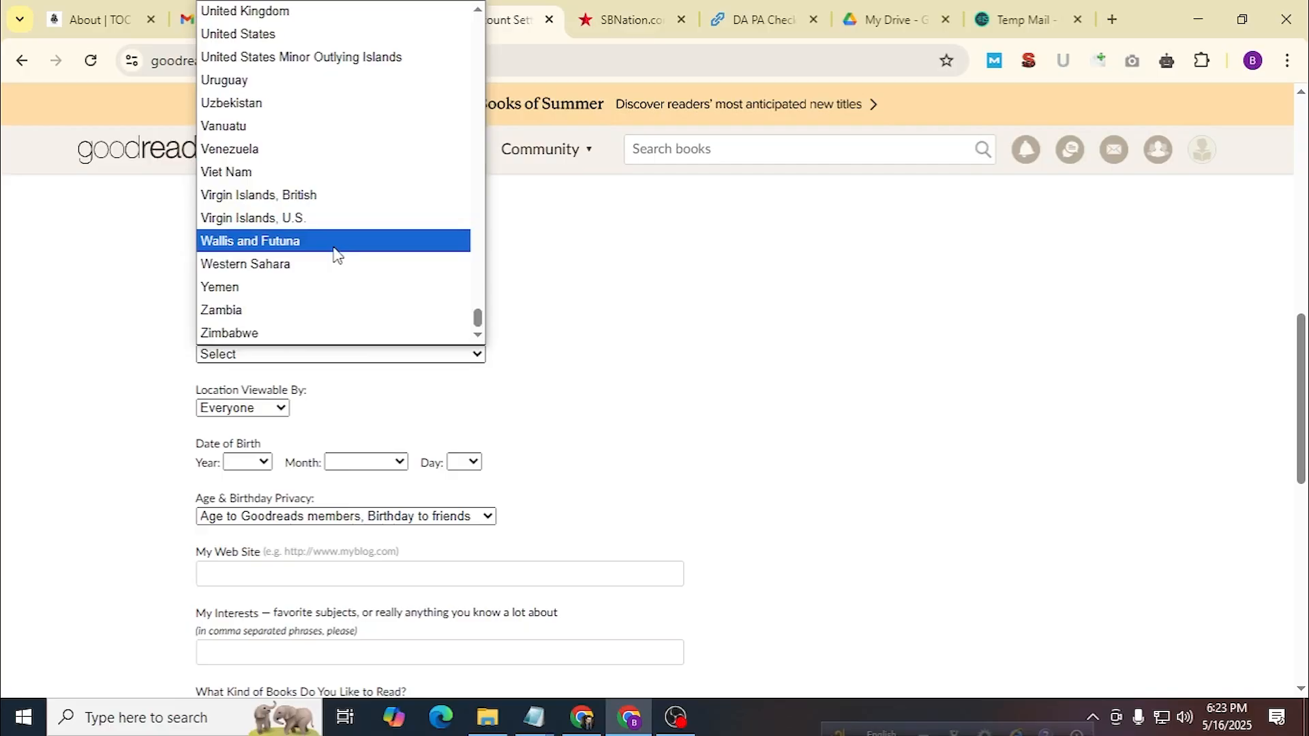
pyautogui.click(266, 34)
pyautogui.scroll(-2, 417, 318)
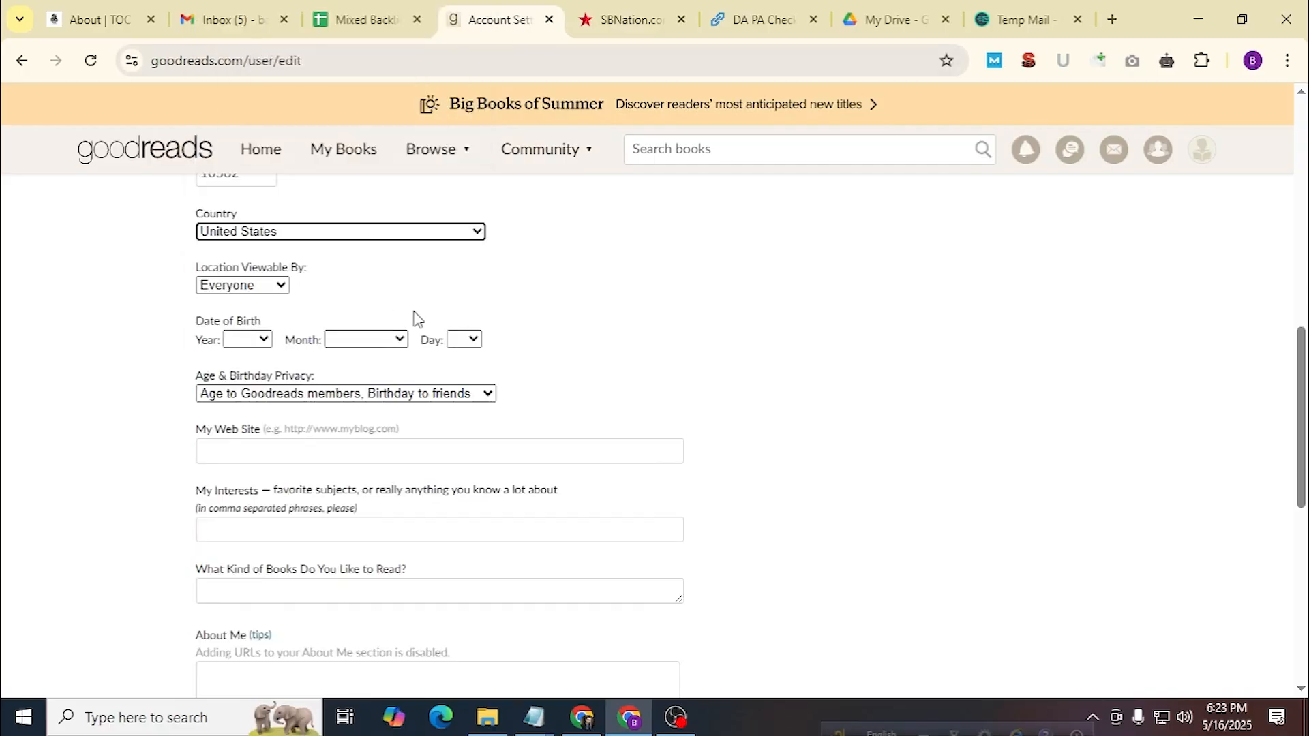
pyautogui.scroll(-3, 291, 323)
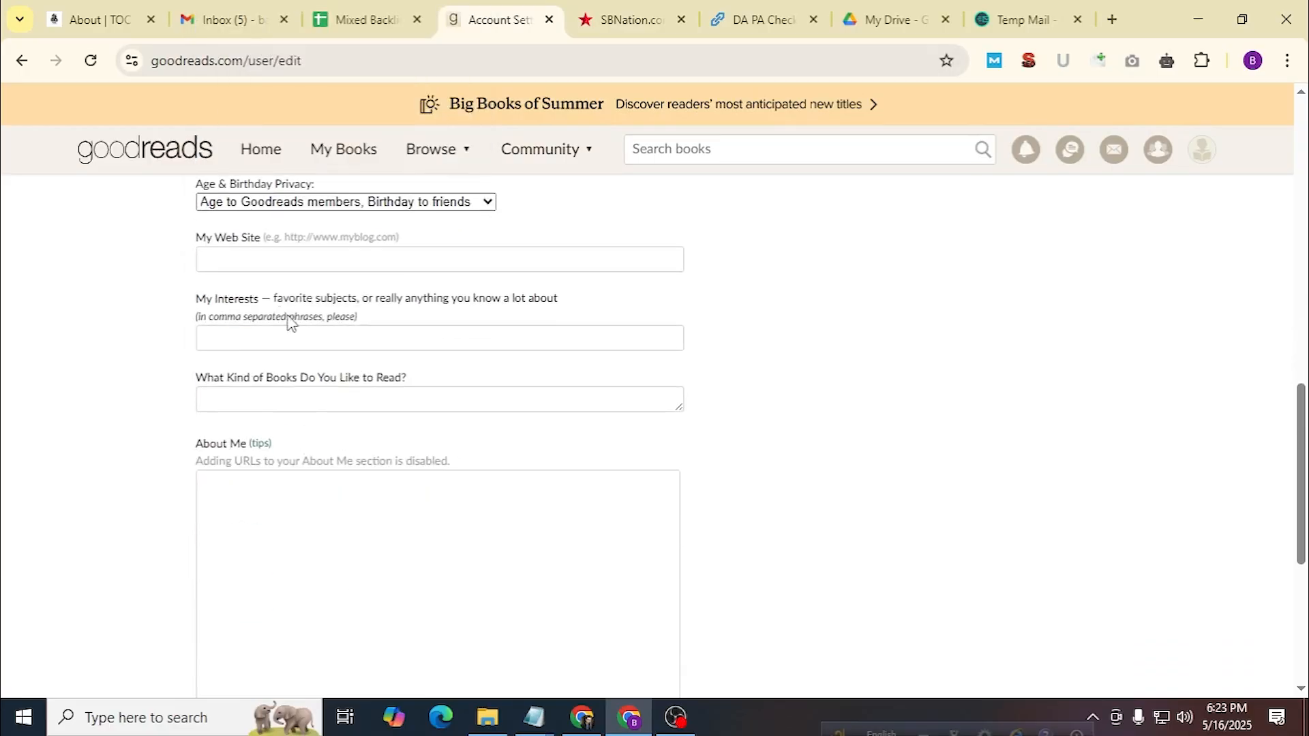
pyautogui.scroll(2, 416, 307)
pyautogui.click(313, 355)
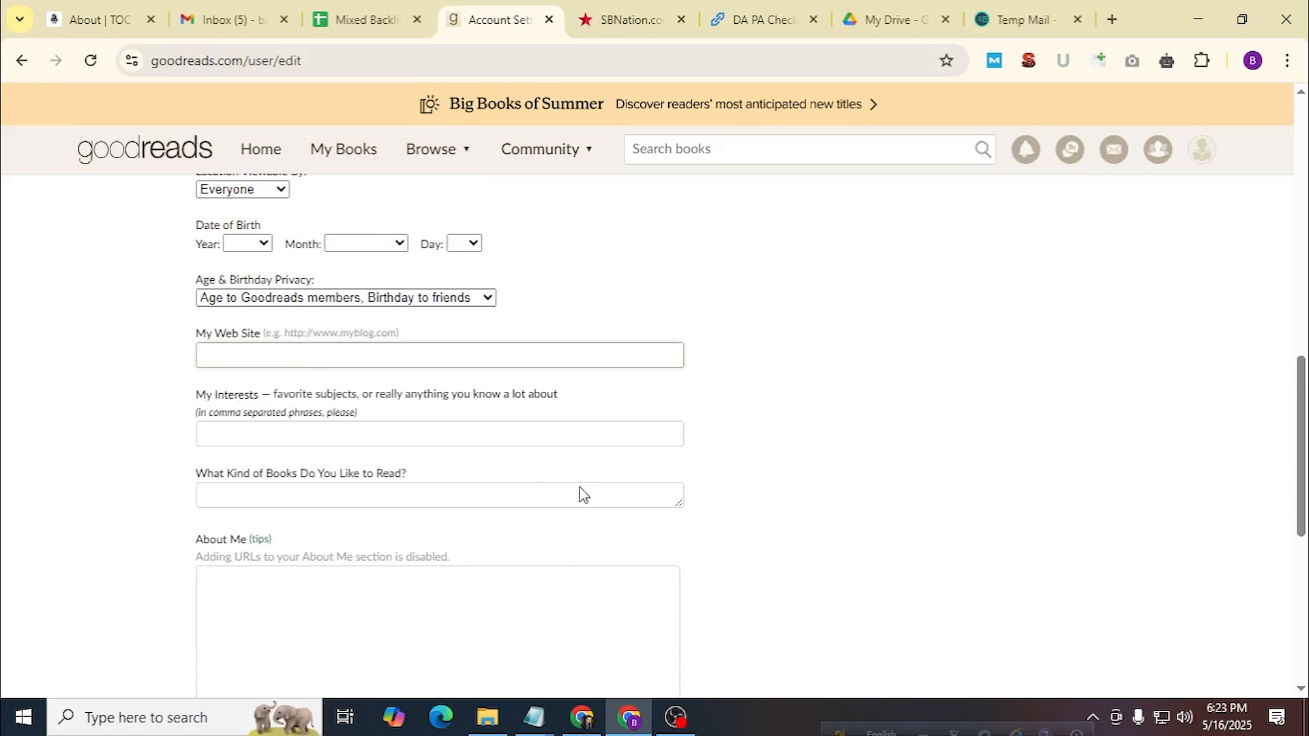
pyautogui.moveTo(534, 717)
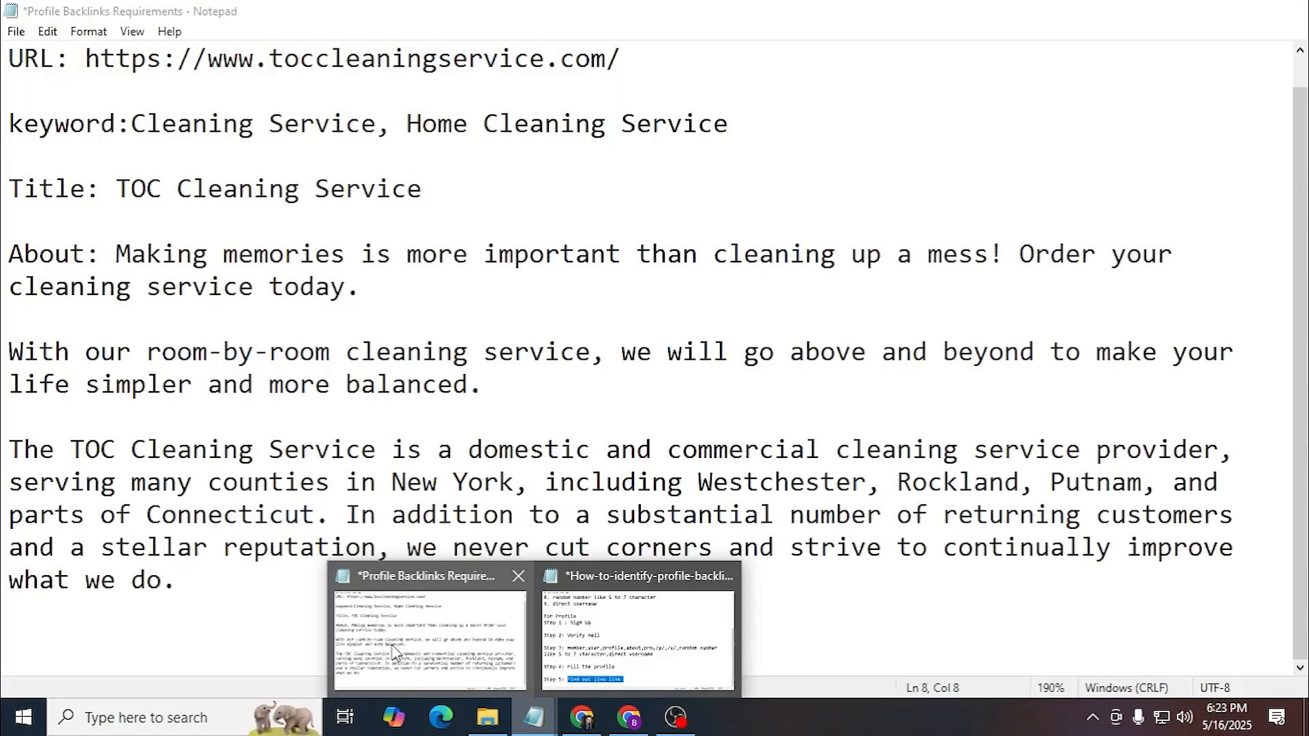
pyautogui.click(422, 627)
pyautogui.moveTo(606, 58); pyautogui.dragTo(85, 58)
pyautogui.hotkey('ctrl', 'c')
pyautogui.click(1194, 9)
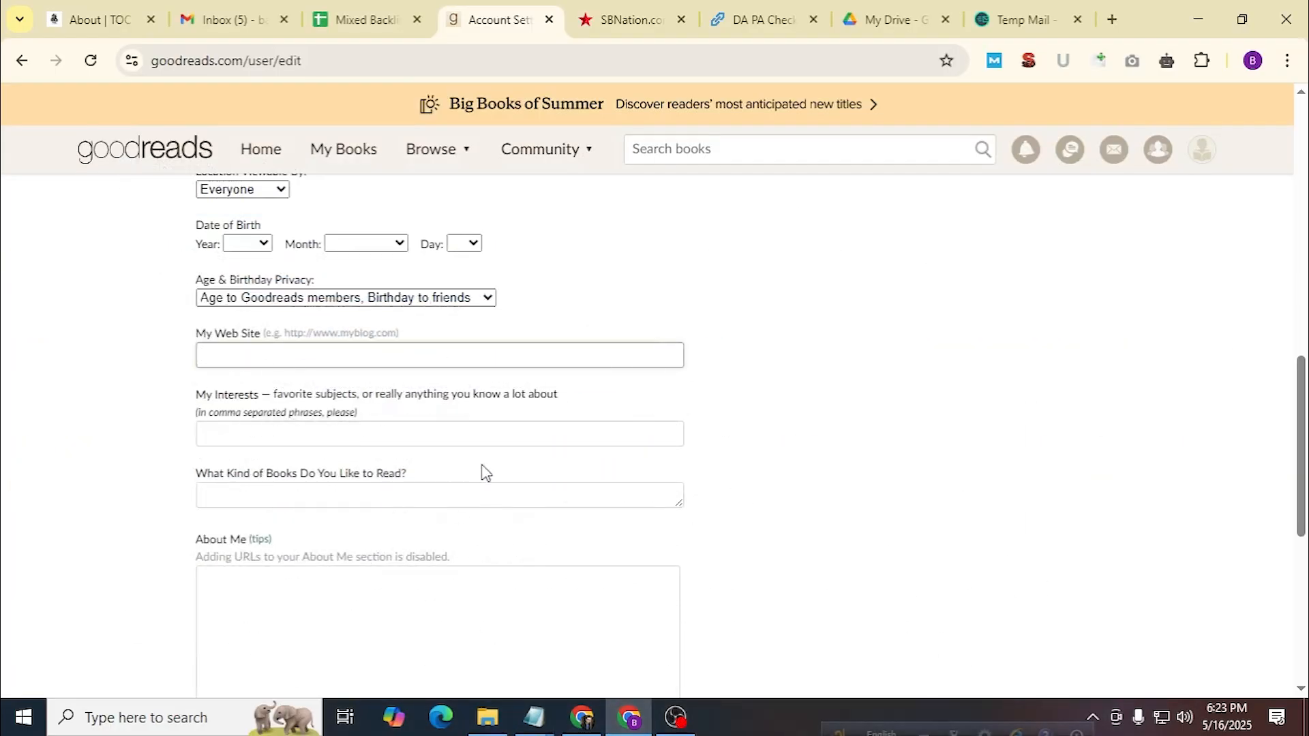
pyautogui.hotkey('ctrl', 'v')
# Copy all three About paragraphs from the Profile Backlinks Requirements note in Notepad into the Goodreads About Me field.
pyautogui.scroll(-4, 764, 399)
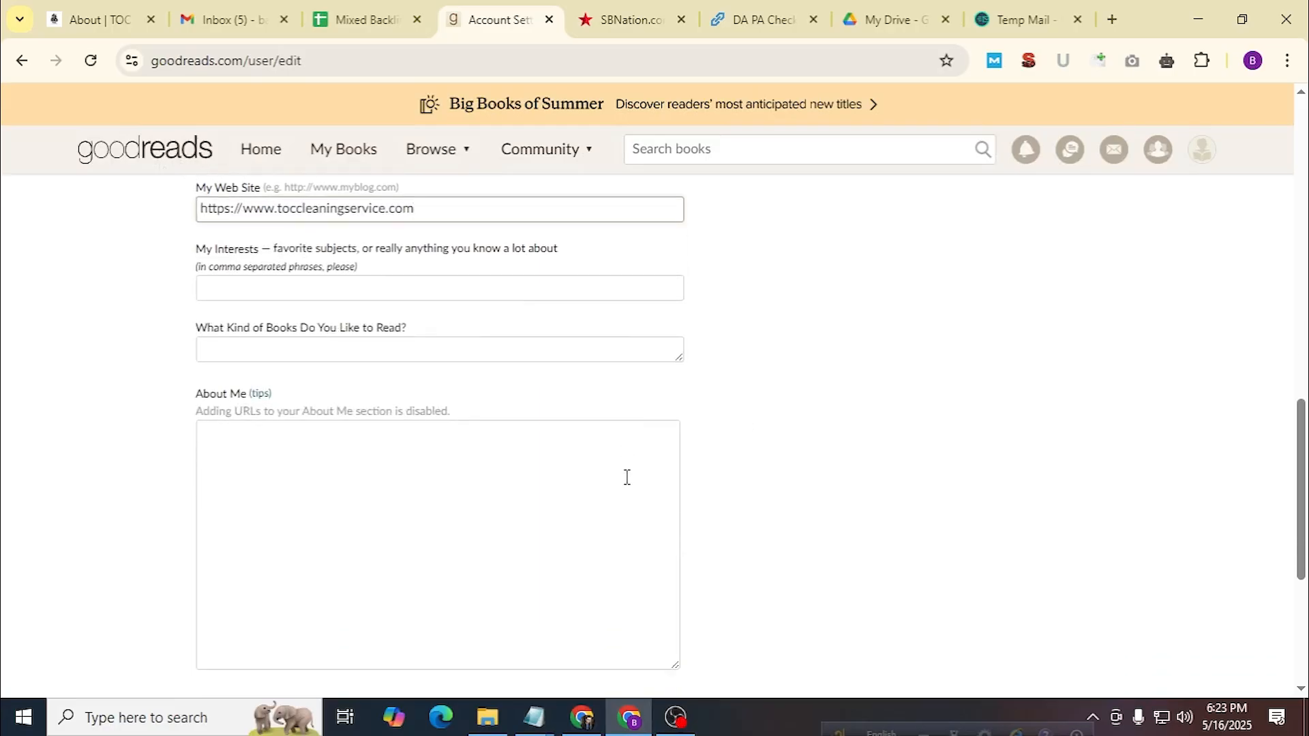
pyautogui.click(465, 438)
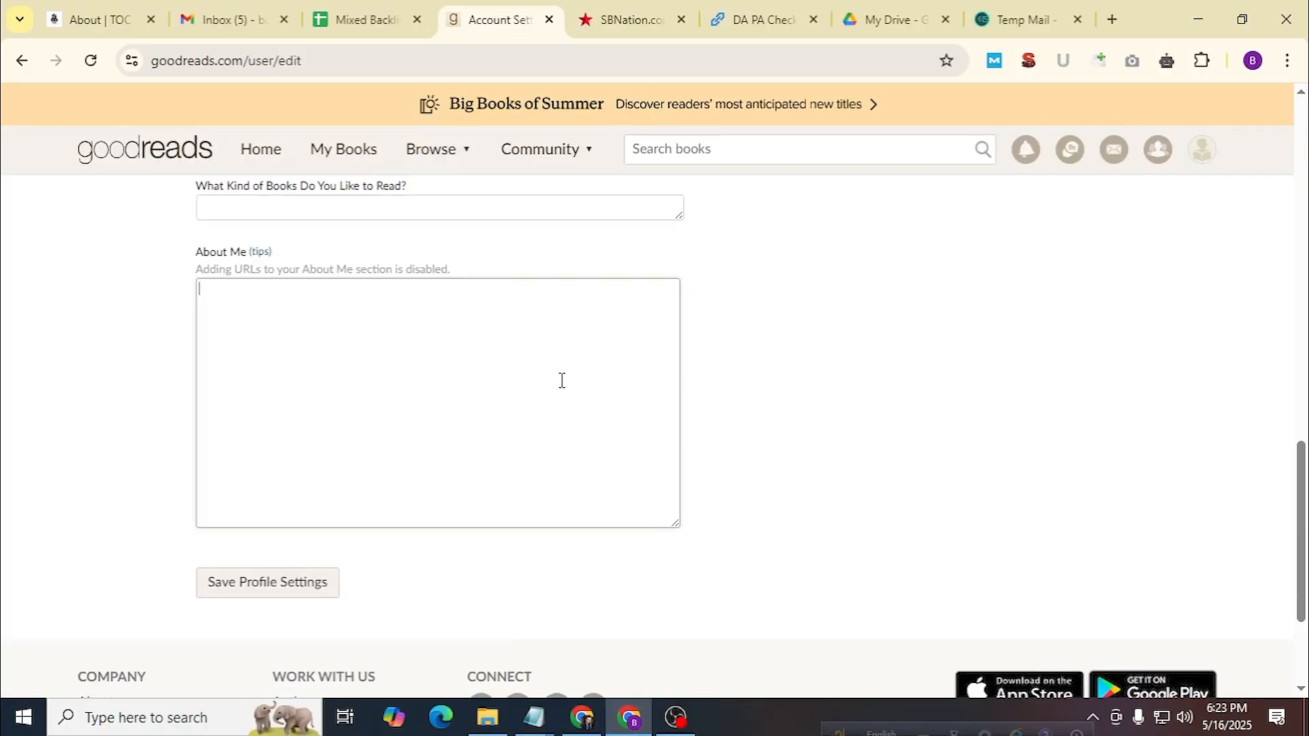
pyautogui.moveTo(544, 720)
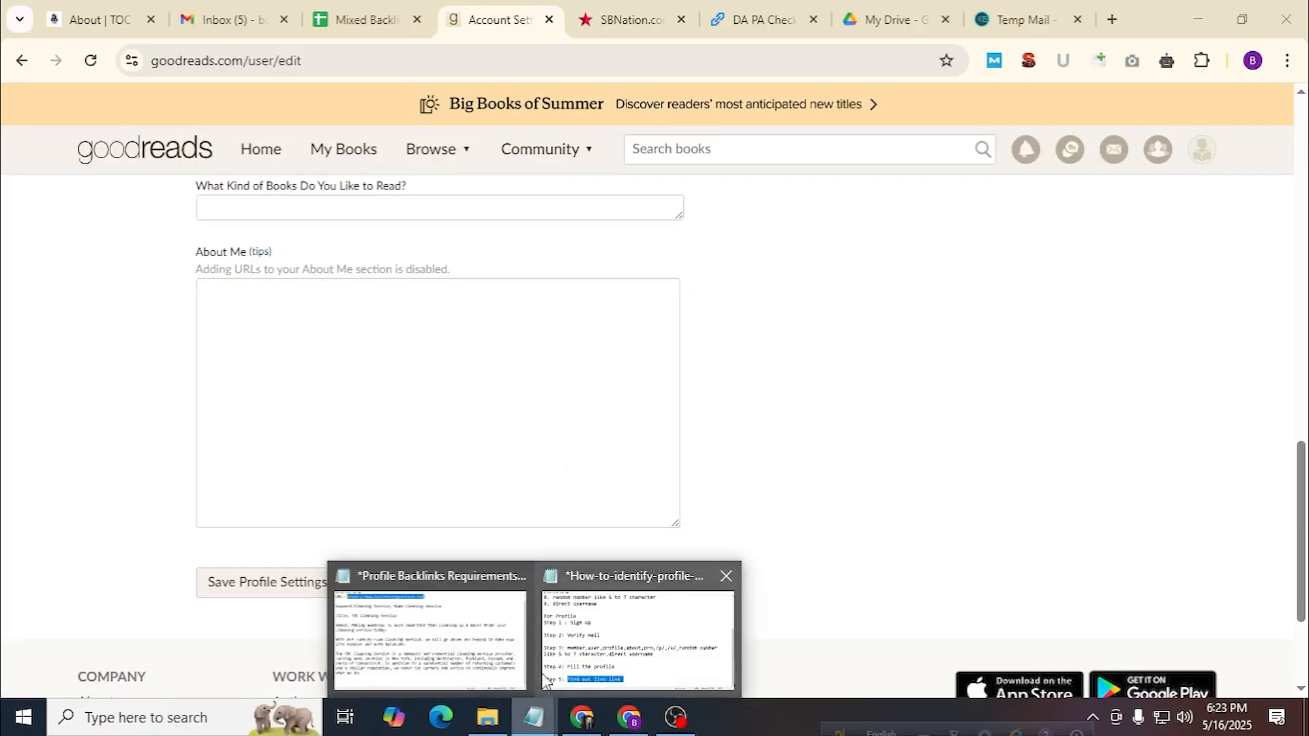
pyautogui.click(465, 661)
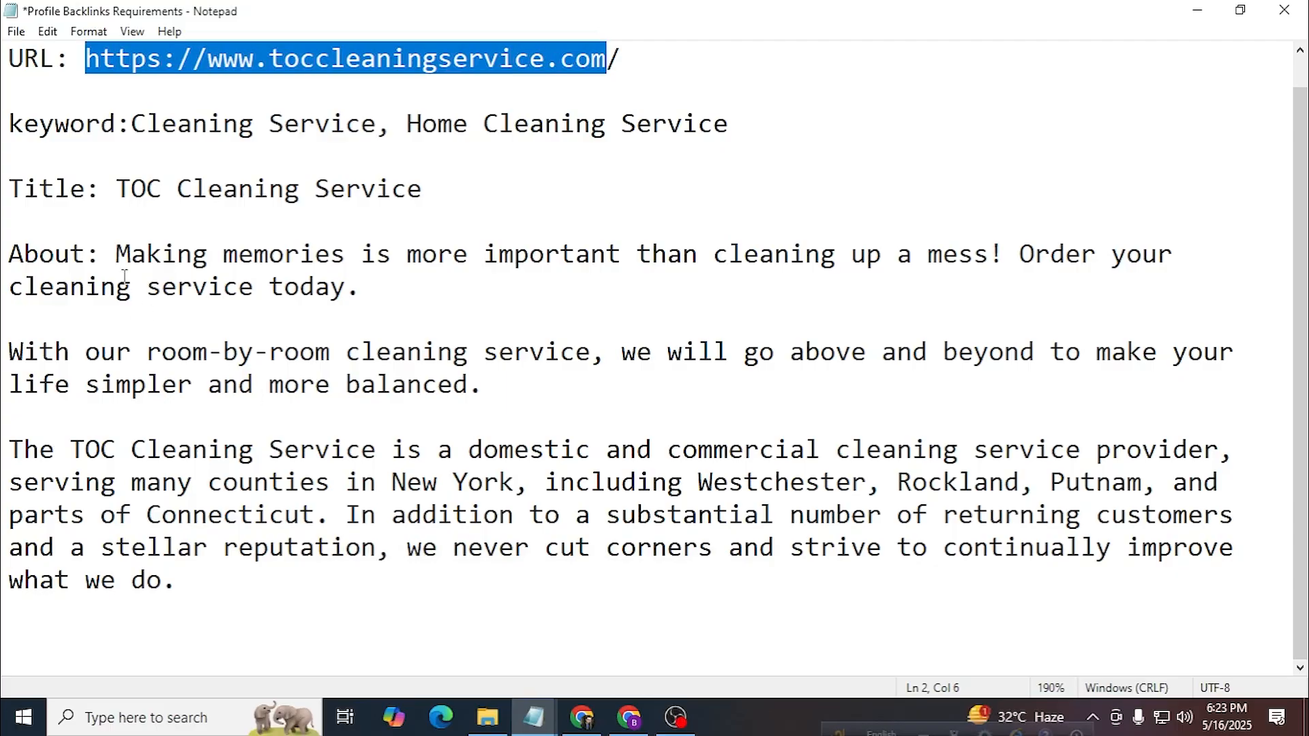
pyautogui.moveTo(119, 255); pyautogui.dragTo(184, 577)
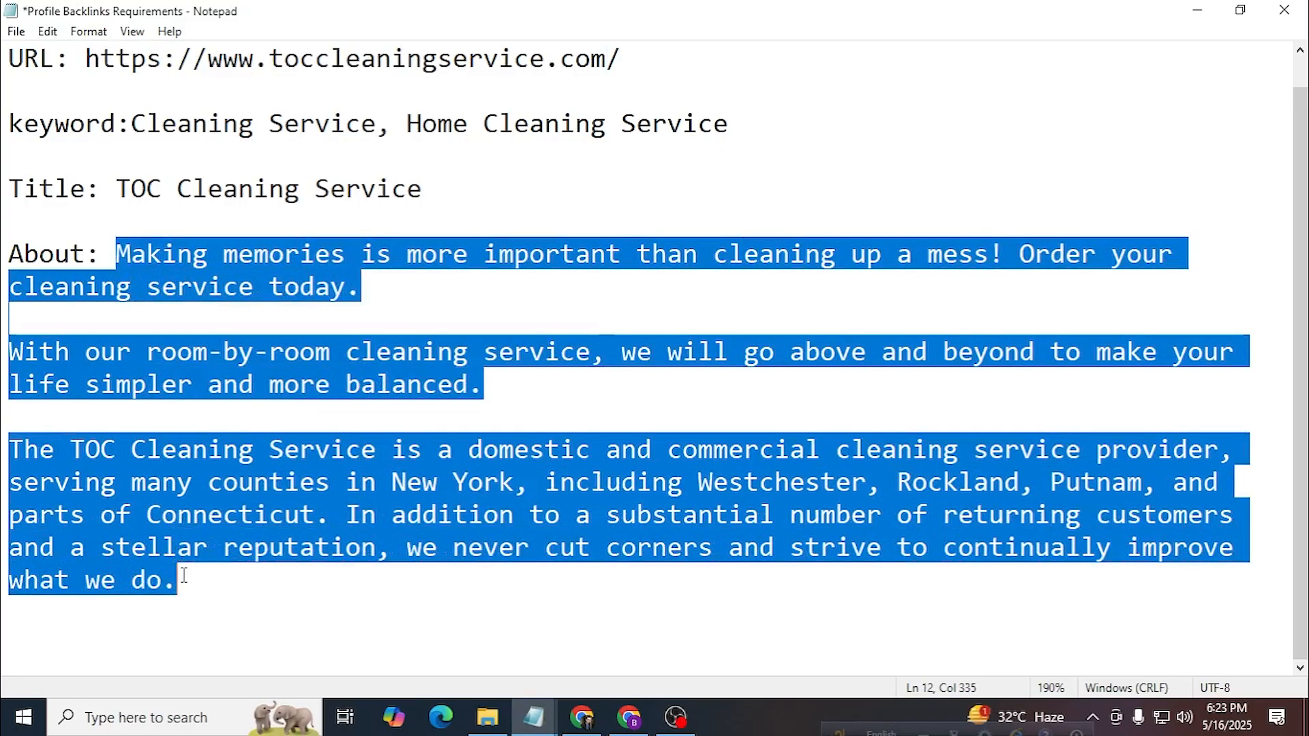
pyautogui.hotkey('ctrl', 'c')
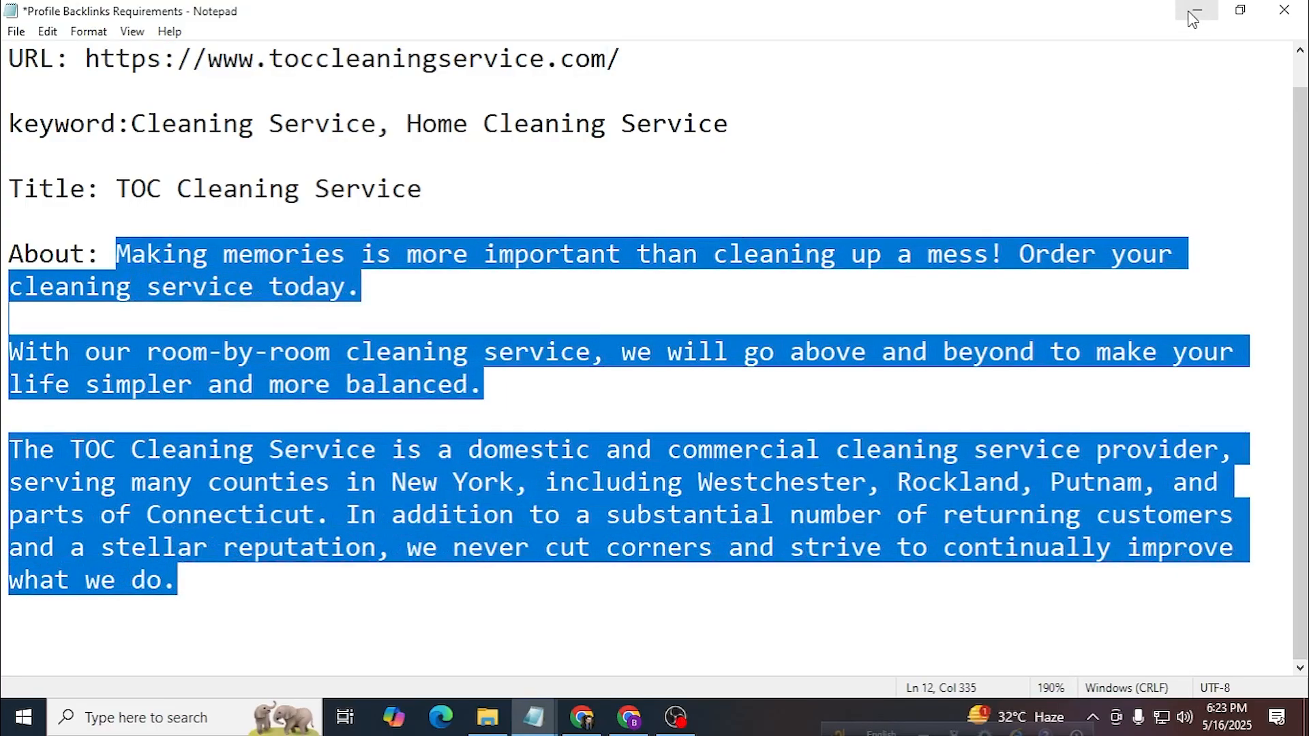
pyautogui.click(1198, 11)
pyautogui.click(345, 417)
pyautogui.hotkey('ctrl', 'v')
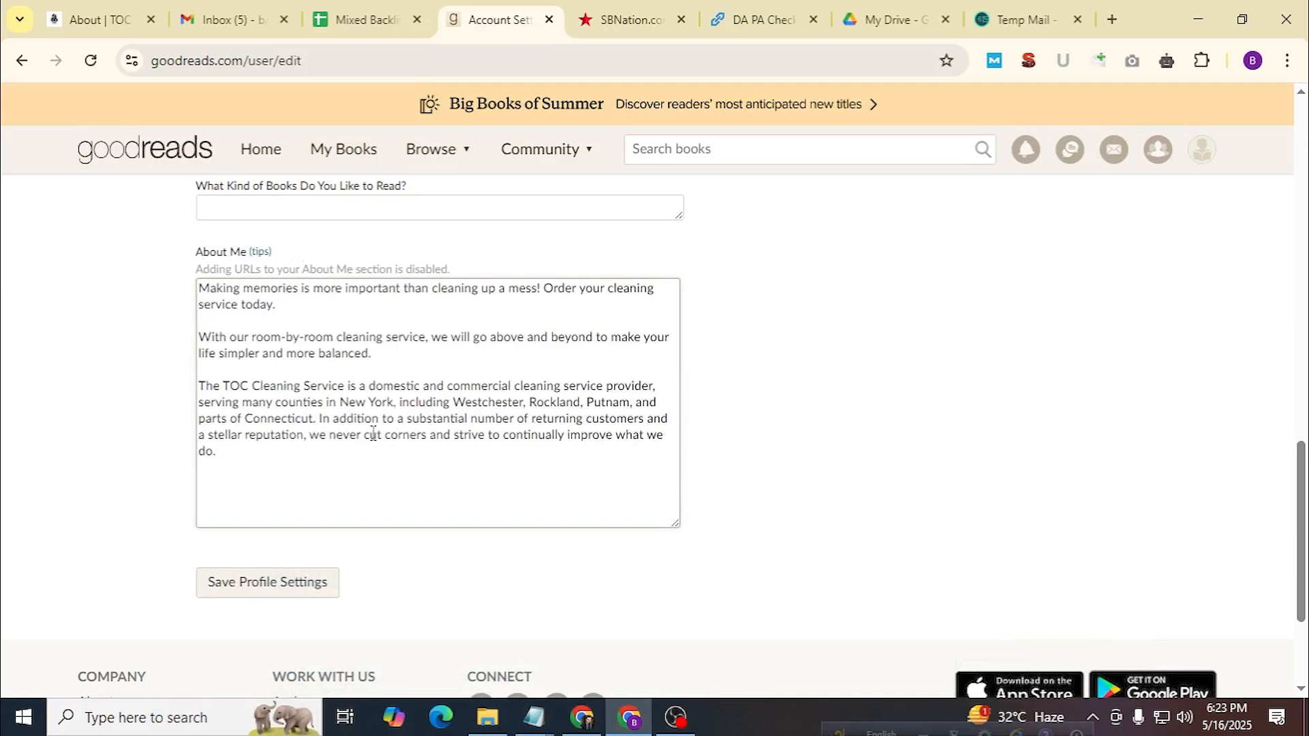
# Review the completed Goodreads profile form from the name fields through My Web Site to About Me.
pyautogui.scroll(15, 373, 433)
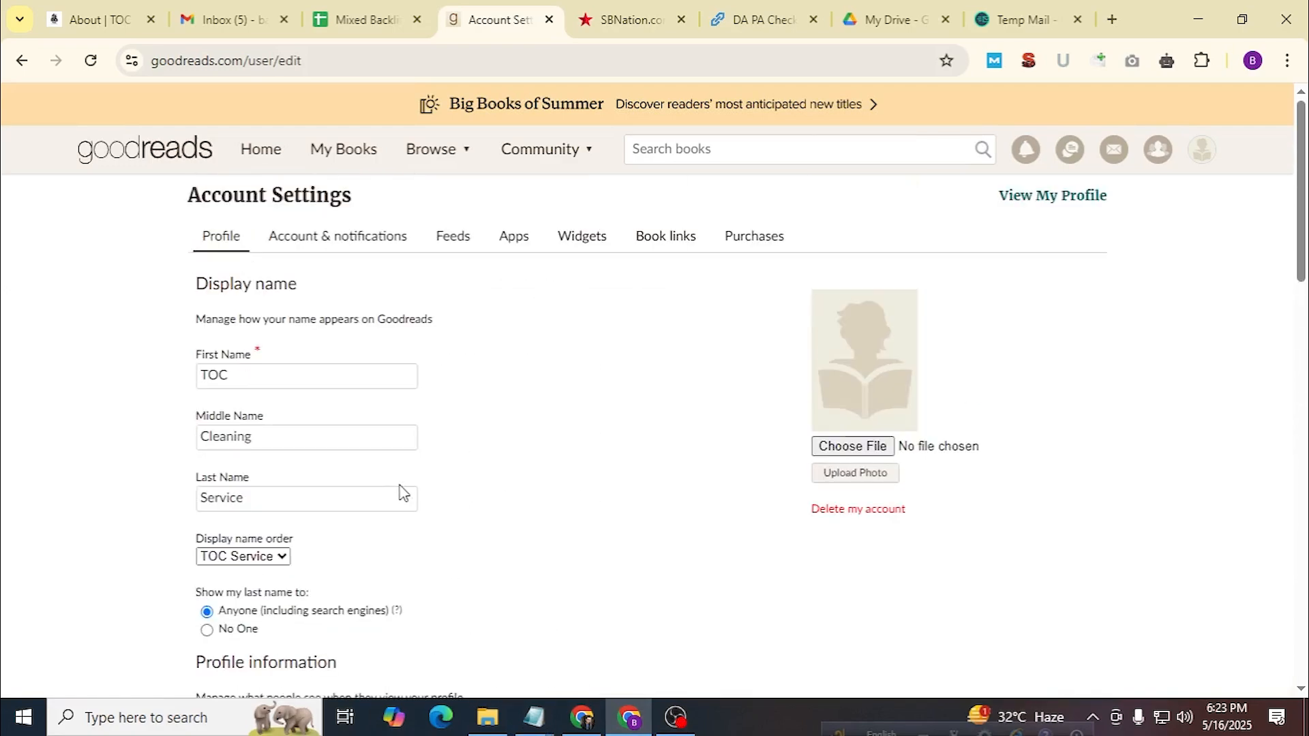
pyautogui.scroll(-15, 404, 493)
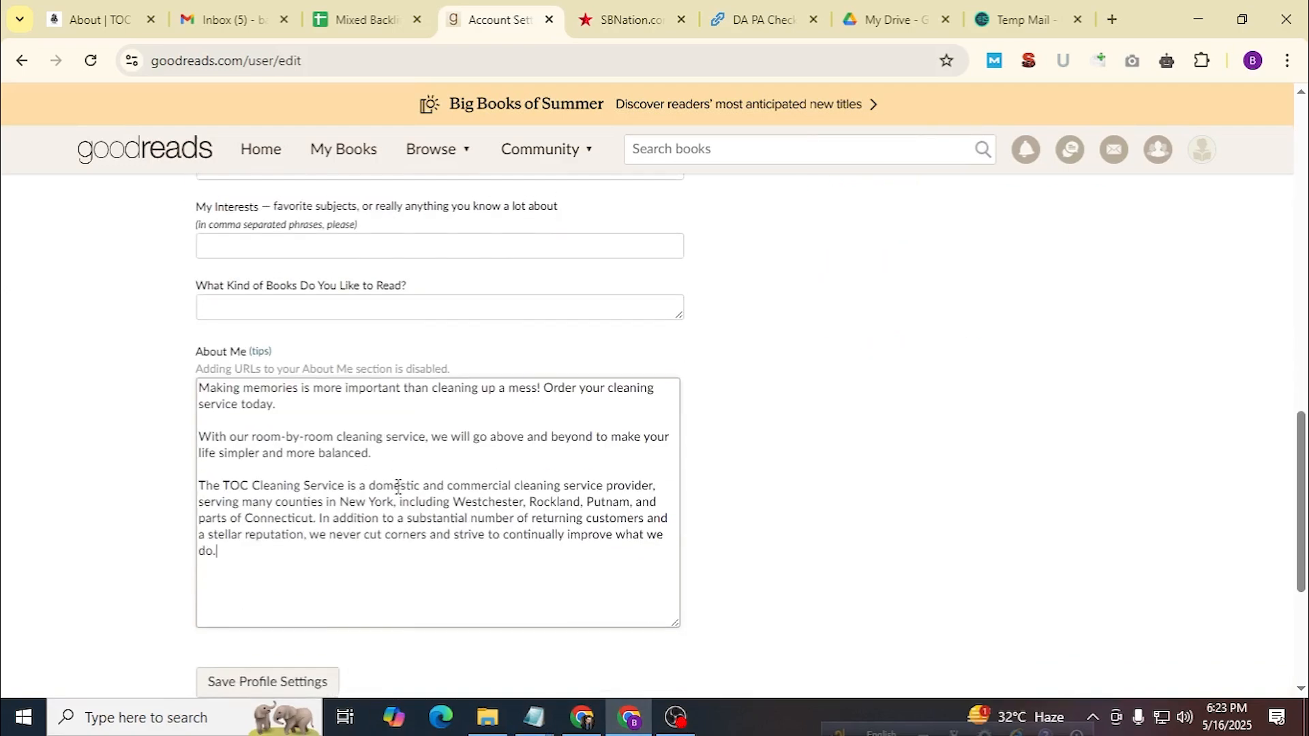
pyautogui.scroll(-2, 400, 485)
pyautogui.scroll(5, 402, 488)
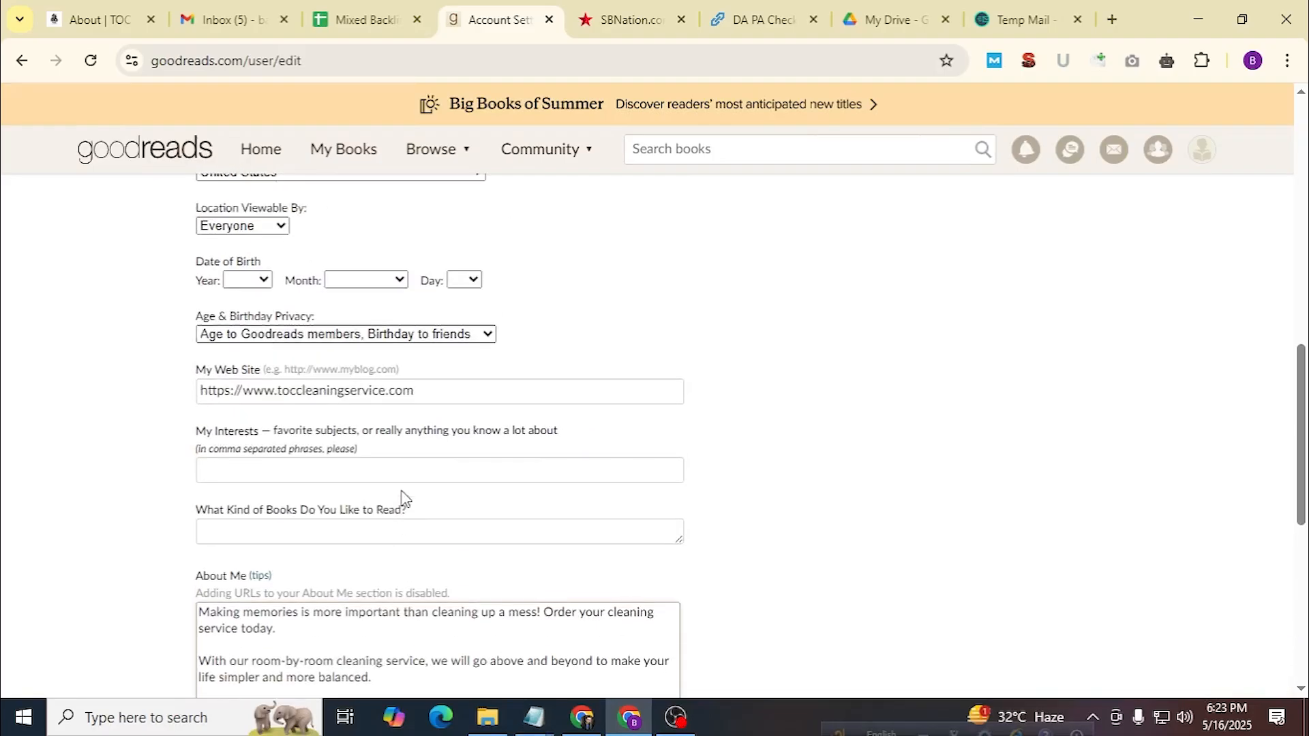
pyautogui.moveTo(424, 452); pyautogui.dragTo(217, 460)
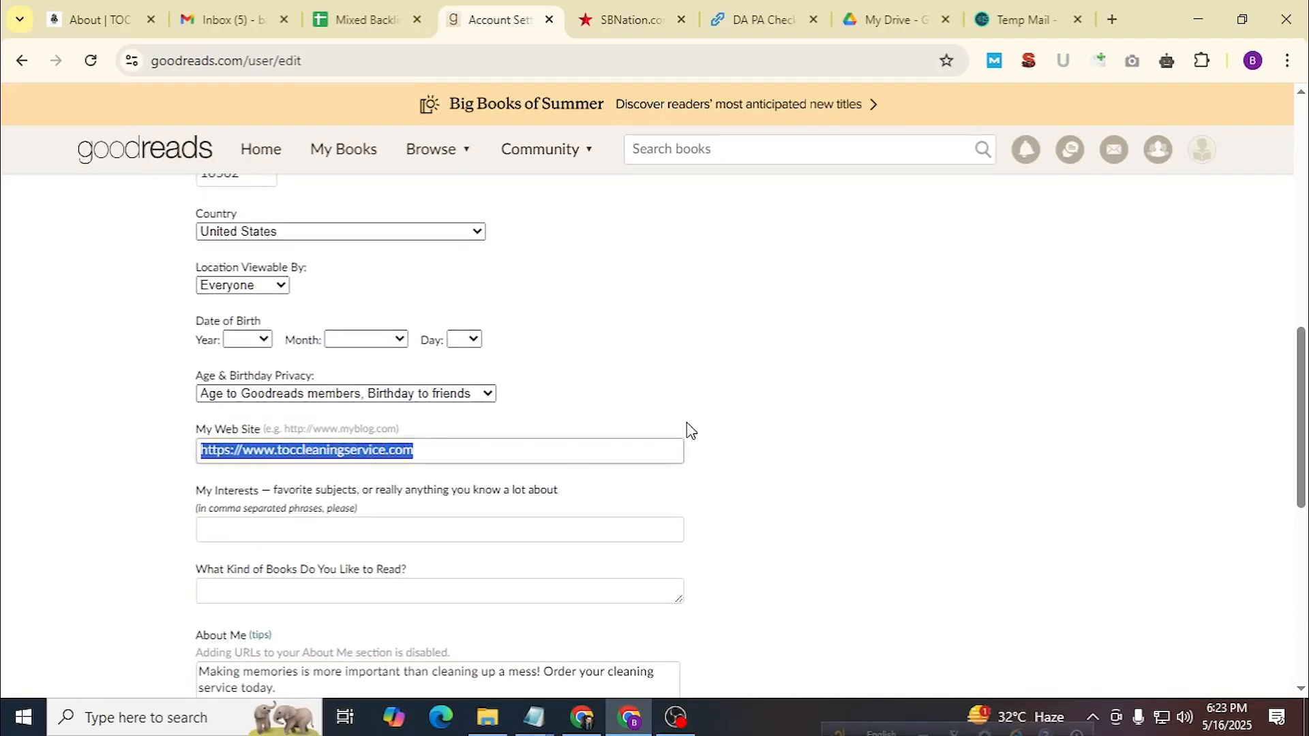
pyautogui.scroll(-2, 682, 436)
pyautogui.scroll(3, 675, 444)
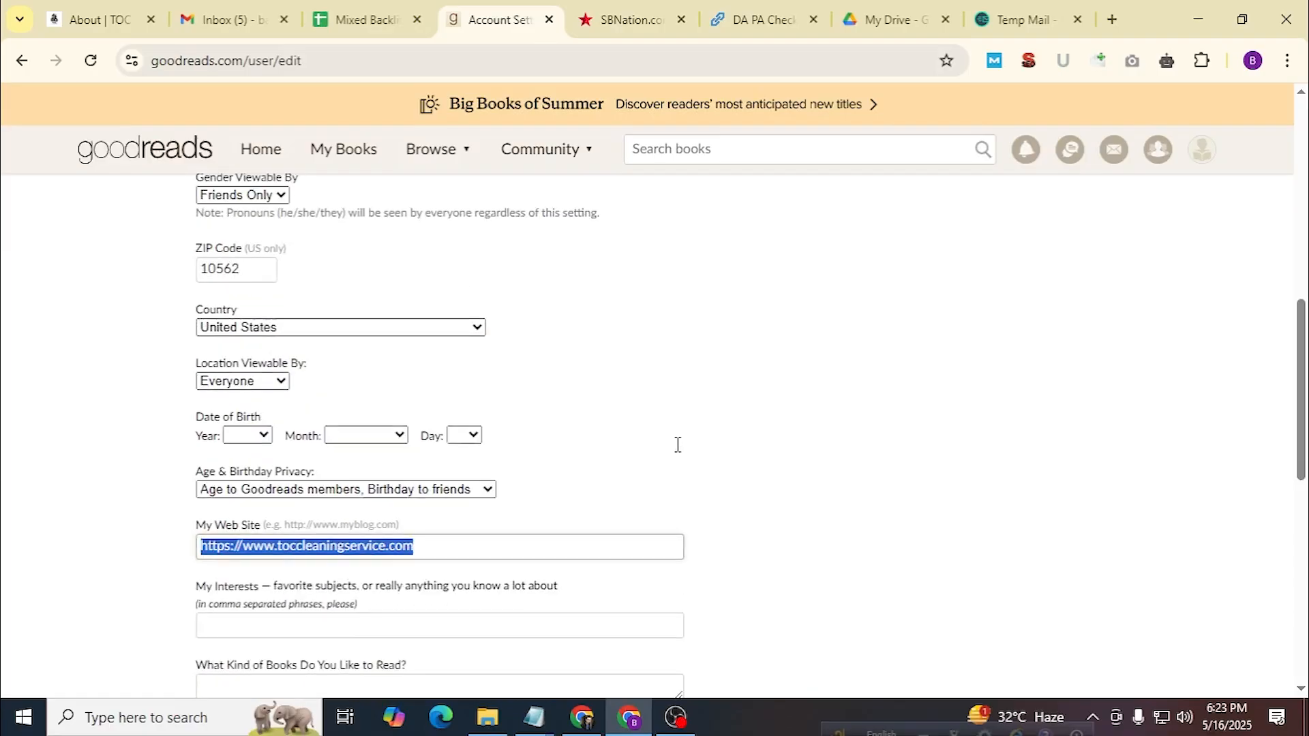
pyautogui.scroll(-7, 675, 456)
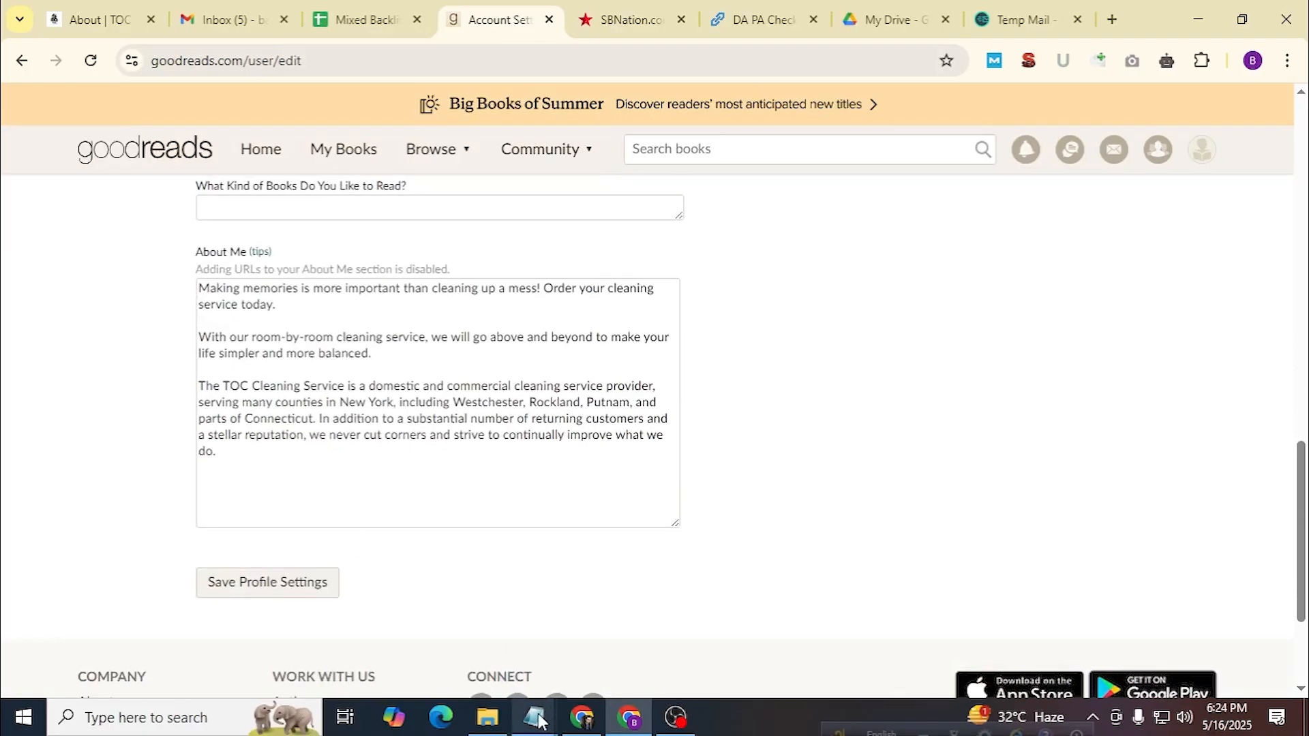
pyautogui.moveTo(538, 716)
pyautogui.click(478, 667)
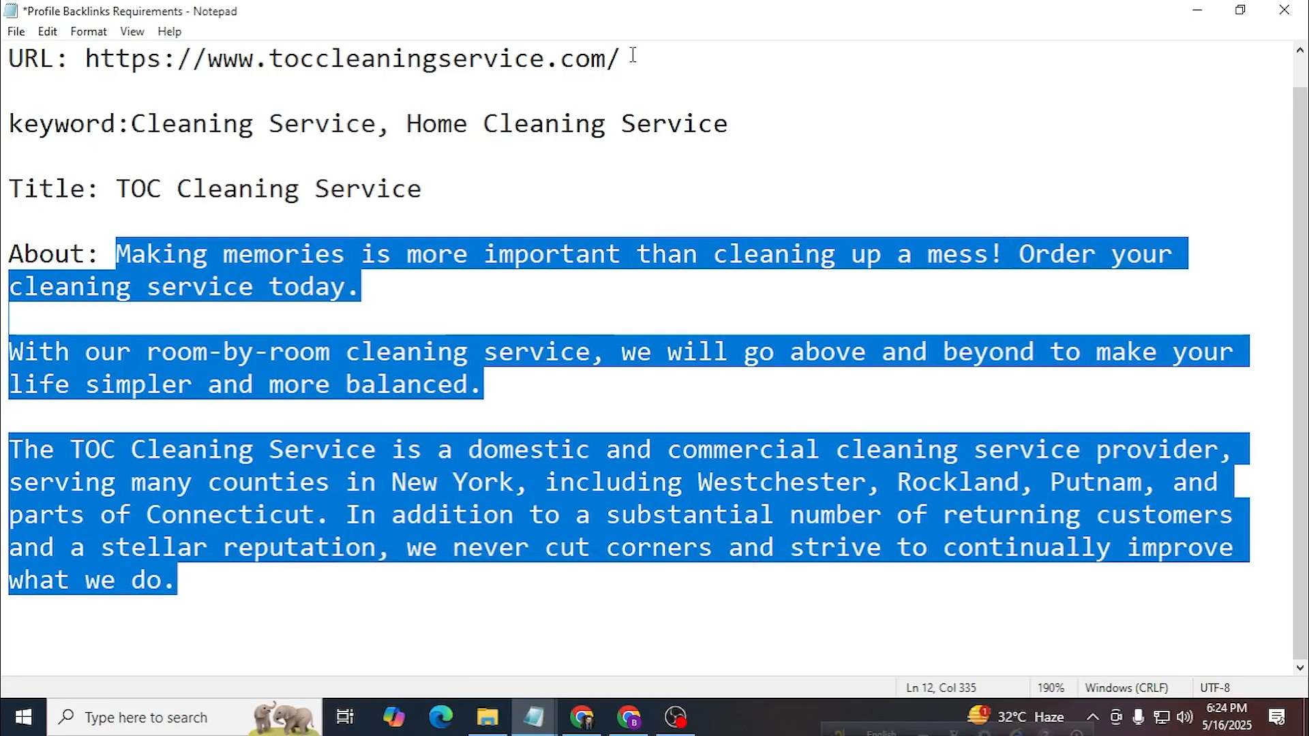
pyautogui.moveTo(606, 58); pyautogui.dragTo(85, 58)
pyautogui.hotkey('ctrl', 'c')
pyautogui.click(1198, 9)
pyautogui.scroll(-3, 342, 298)
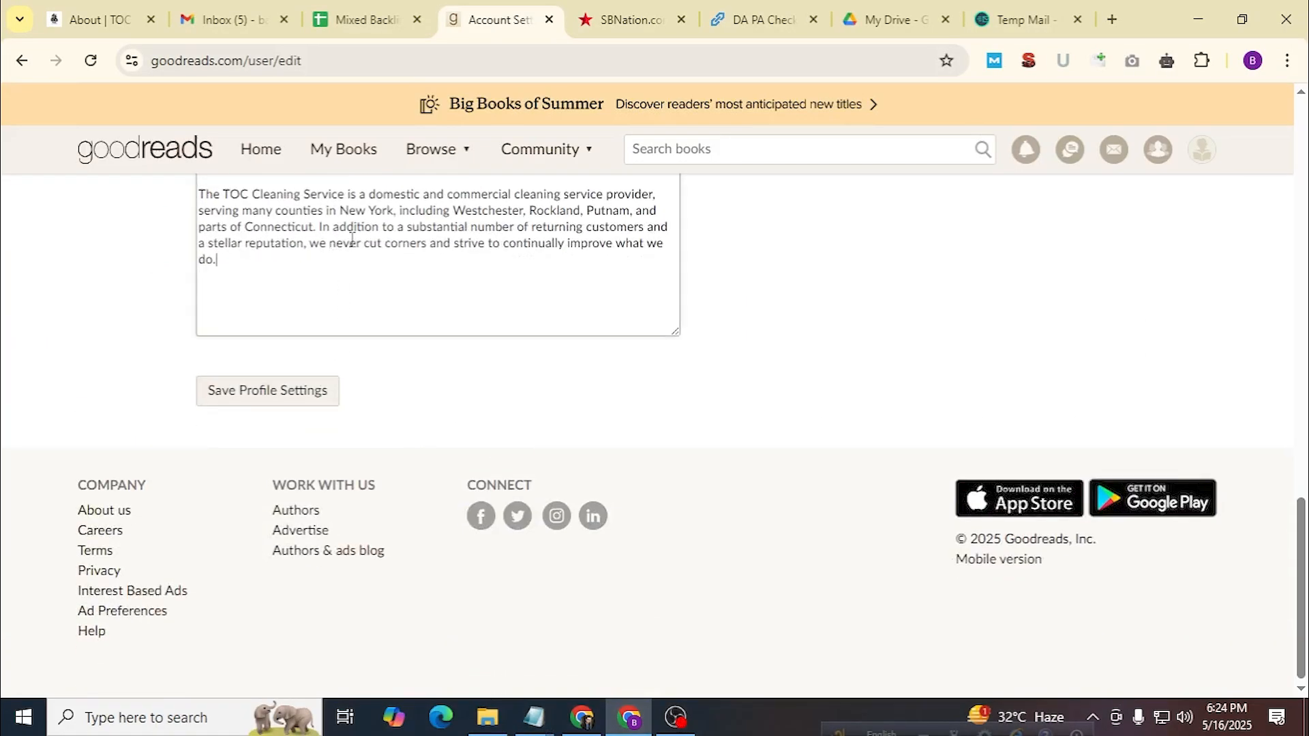
pyautogui.hotkey('ctrl', 'v')
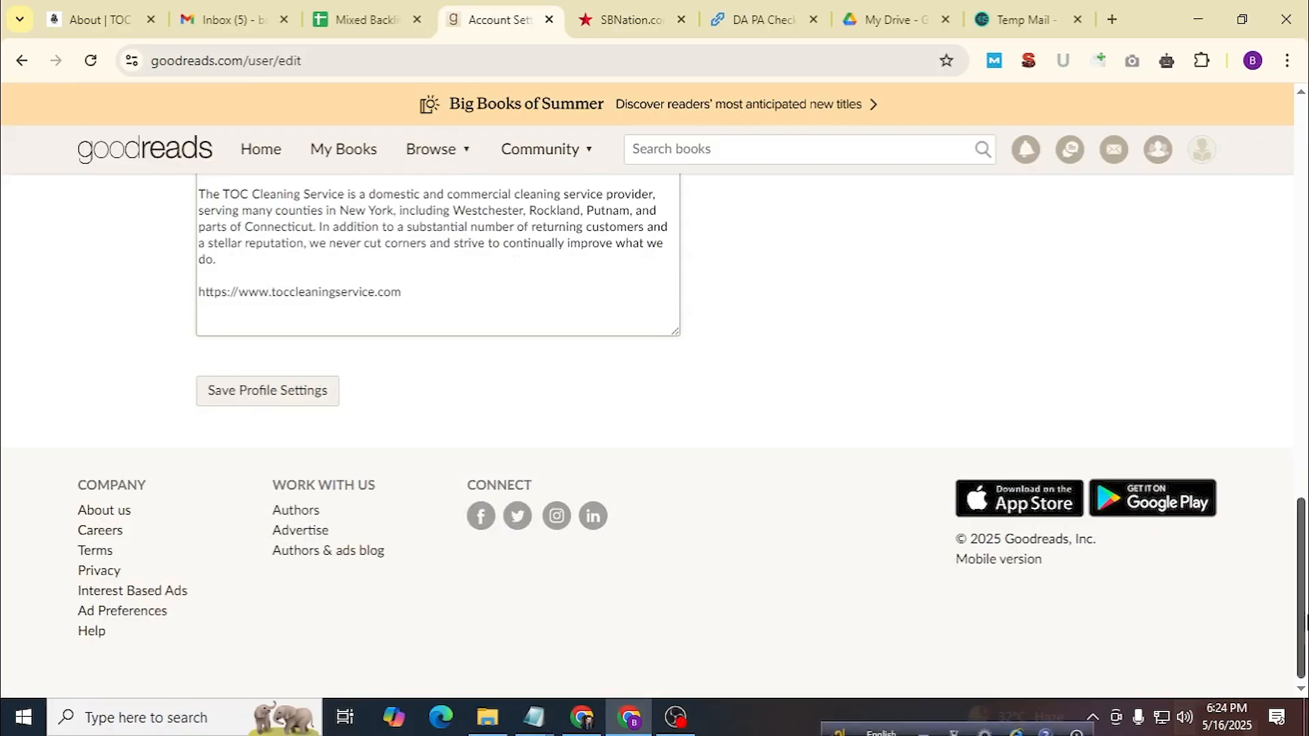
pyautogui.click(301, 405)
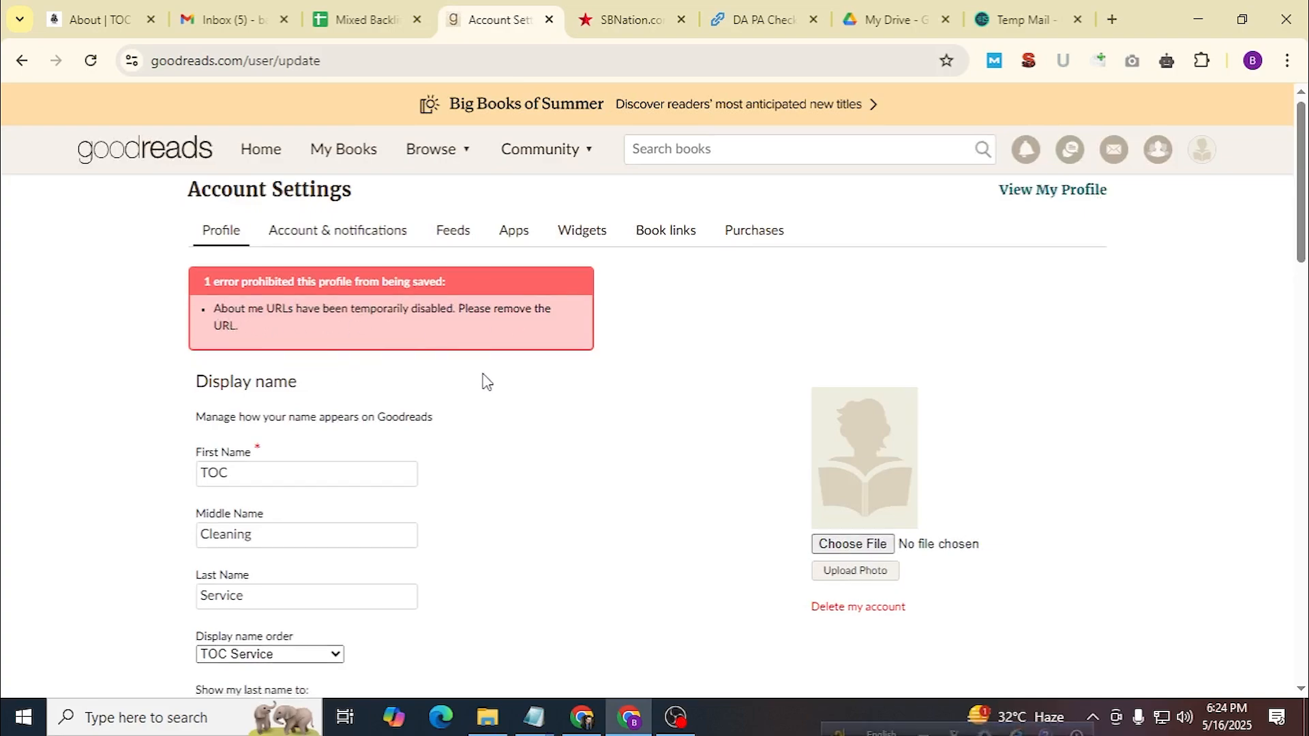
# Try to change the Profile URL to TOCCleaningService2456 and save the profile settings.
pyautogui.scroll(-5, 486, 381)
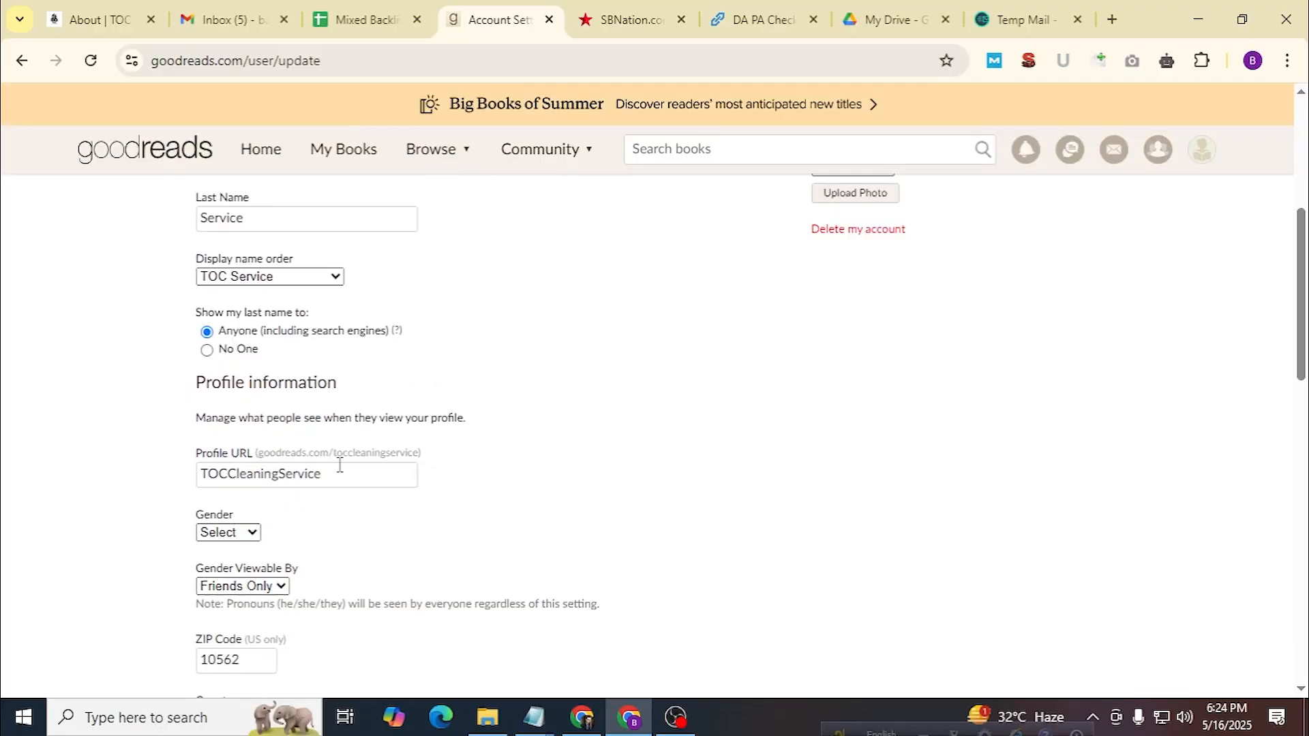
pyautogui.click(347, 474)
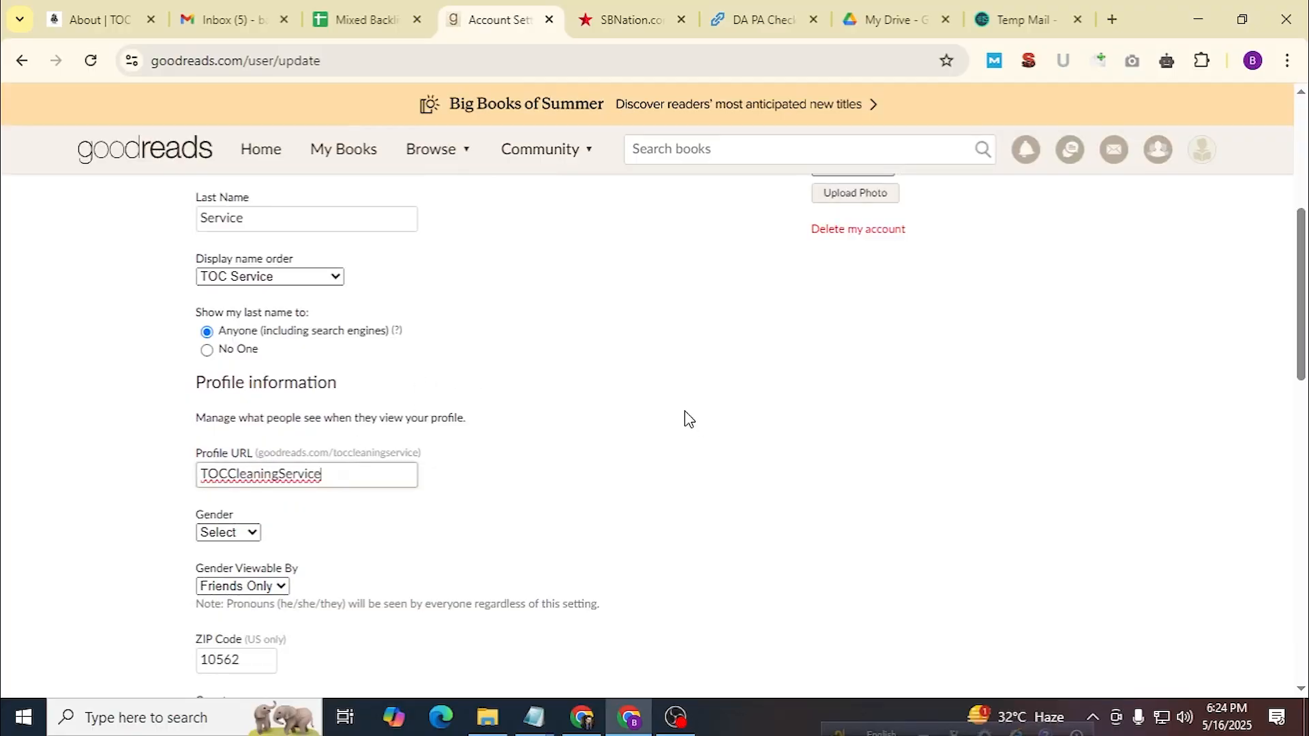
pyautogui.write('2456')
pyautogui.scroll(-10, 684, 411)
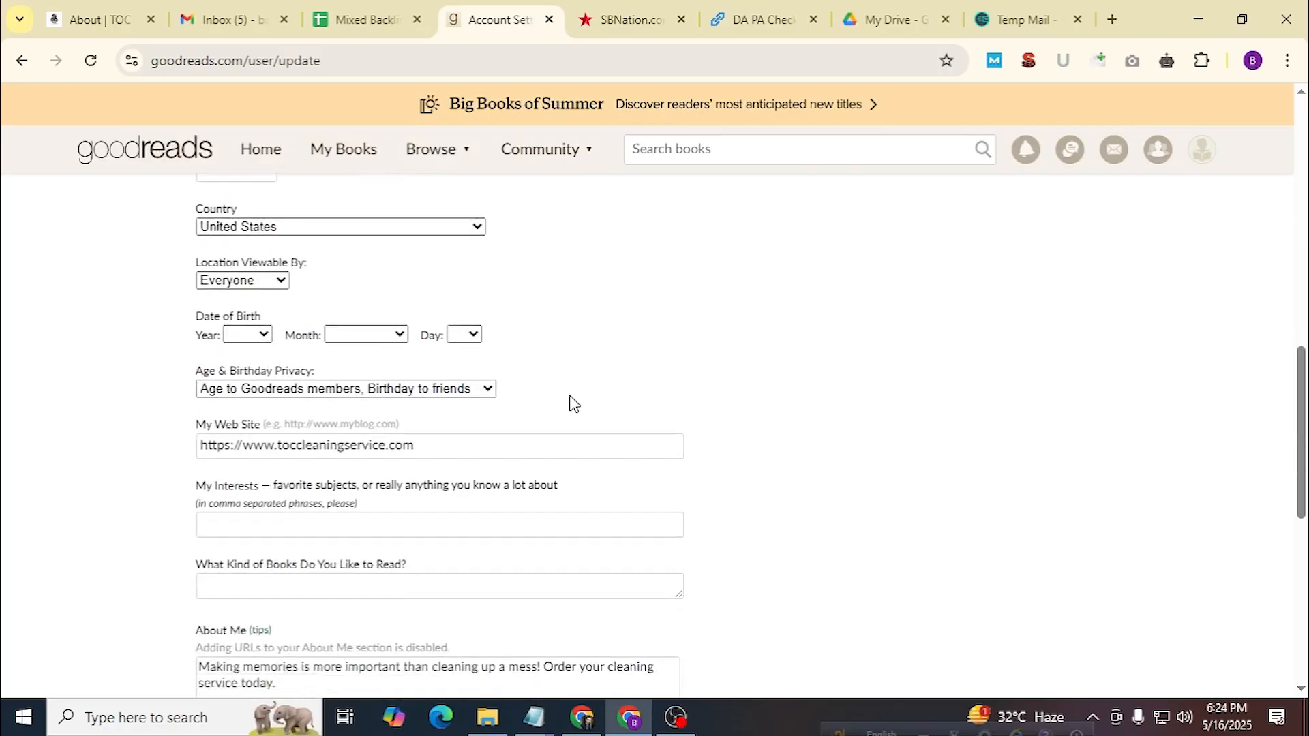
pyautogui.scroll(3, 438, 368)
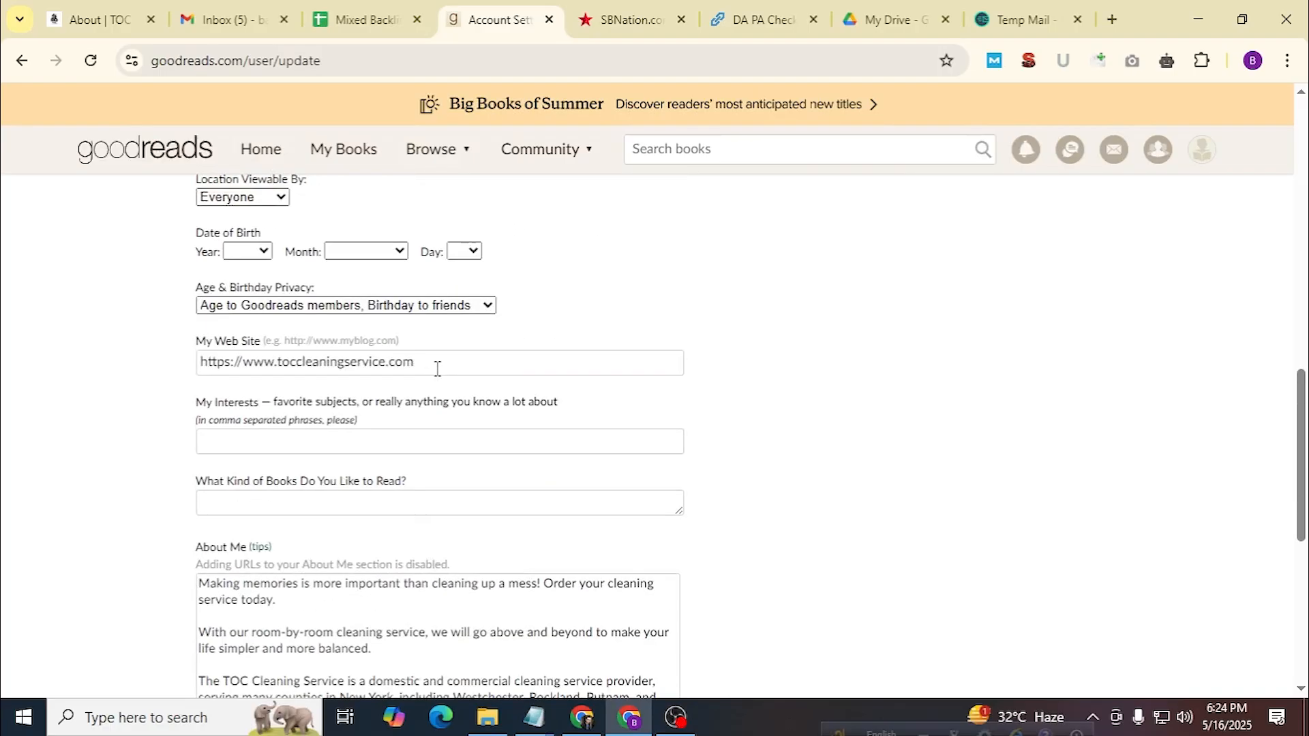
pyautogui.scroll(-7, 439, 369)
pyautogui.click(272, 384)
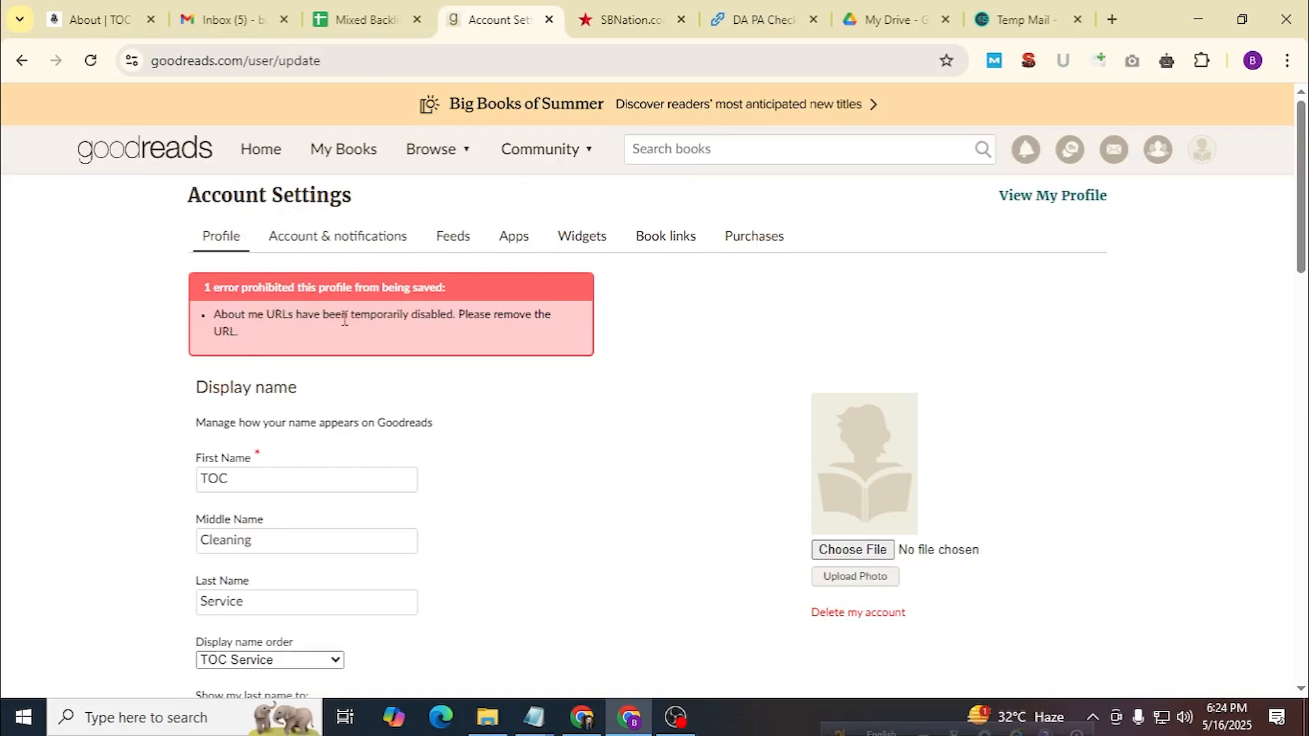
# Remove the website URL from the end of the About Me text.
pyautogui.scroll(-5, 368, 357)
pyautogui.scroll(5, 375, 362)
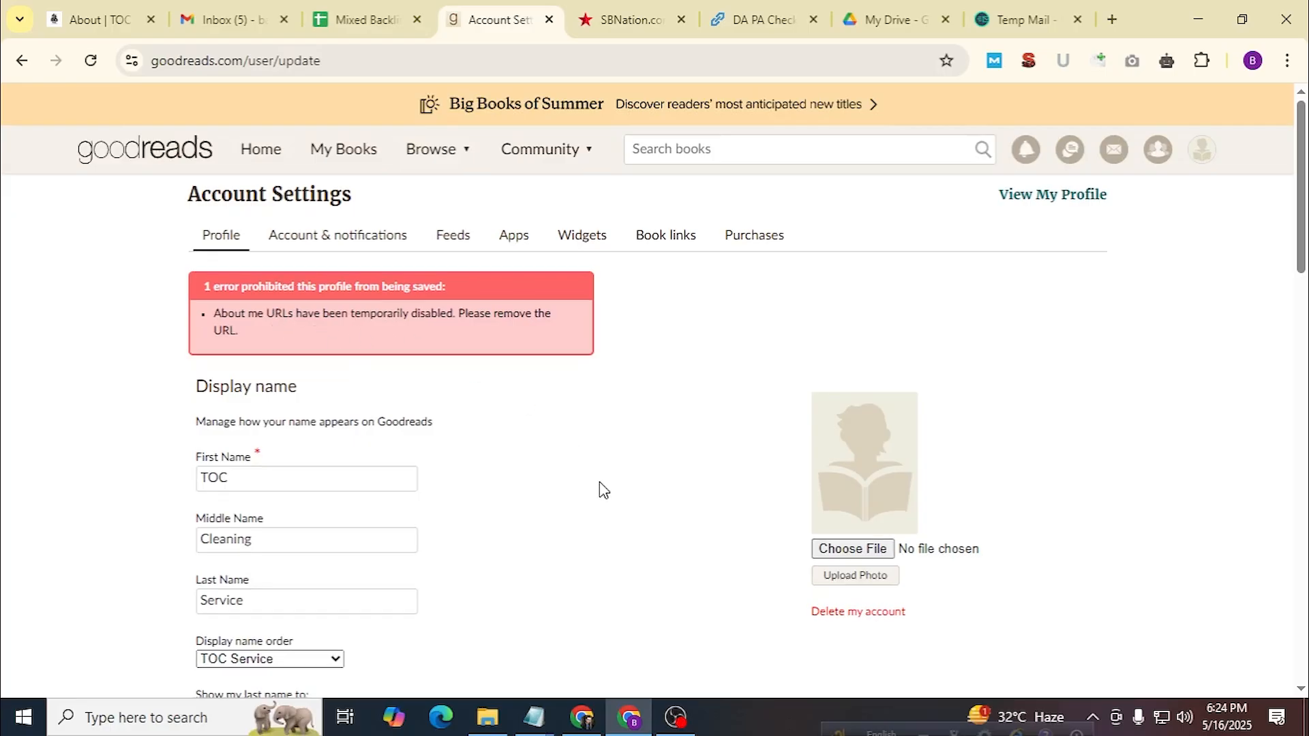
pyautogui.scroll(-15, 599, 487)
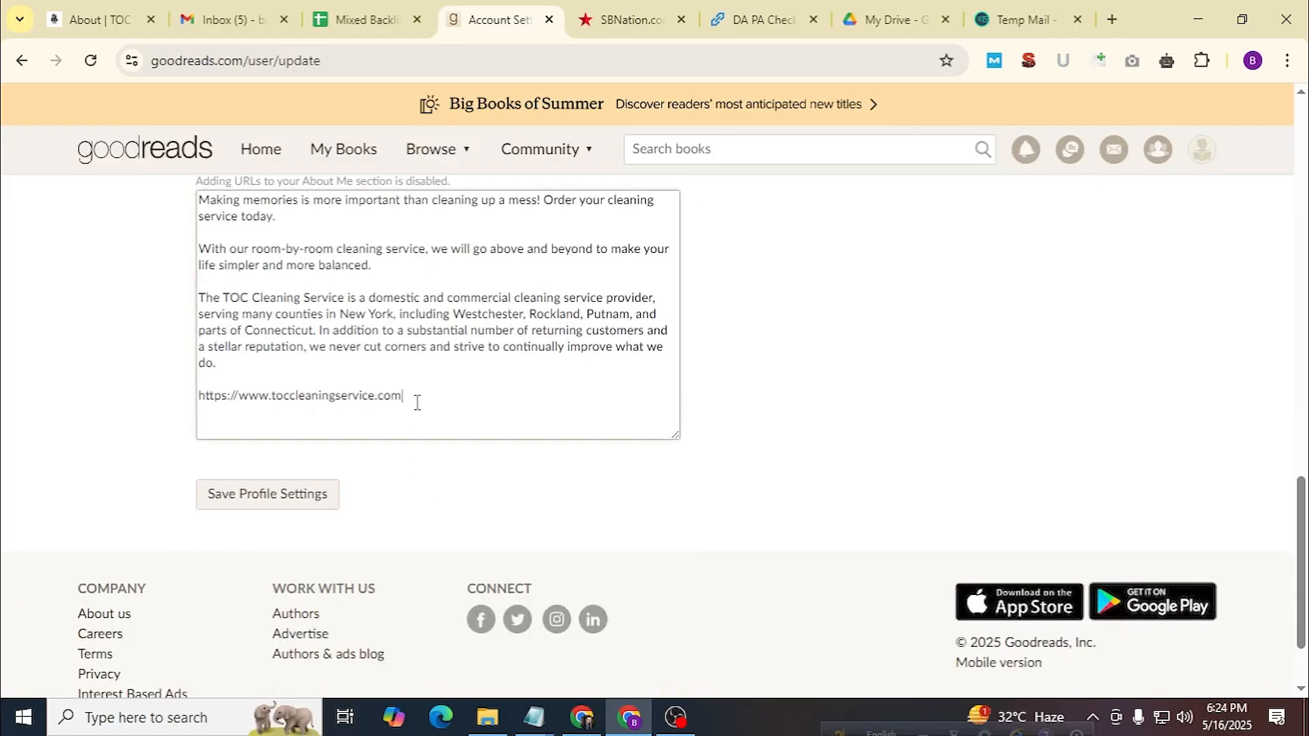
pyautogui.moveTo(414, 397); pyautogui.dragTo(171, 398)
pyautogui.press('BackSpace')
pyautogui.scroll(15, 468, 464)
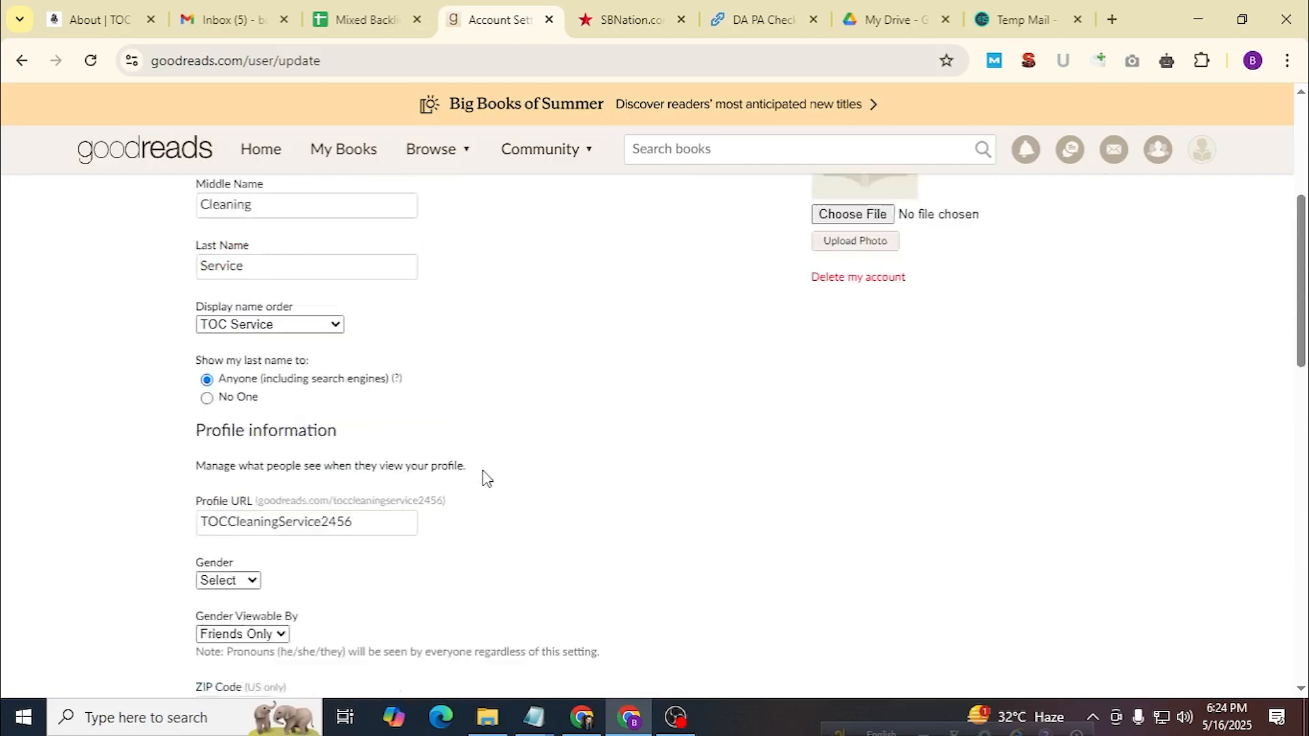
# Remove the digits 2456 from the Profile URL, save the profile settings and look over the saved form.
pyautogui.scroll(-7, 464, 457)
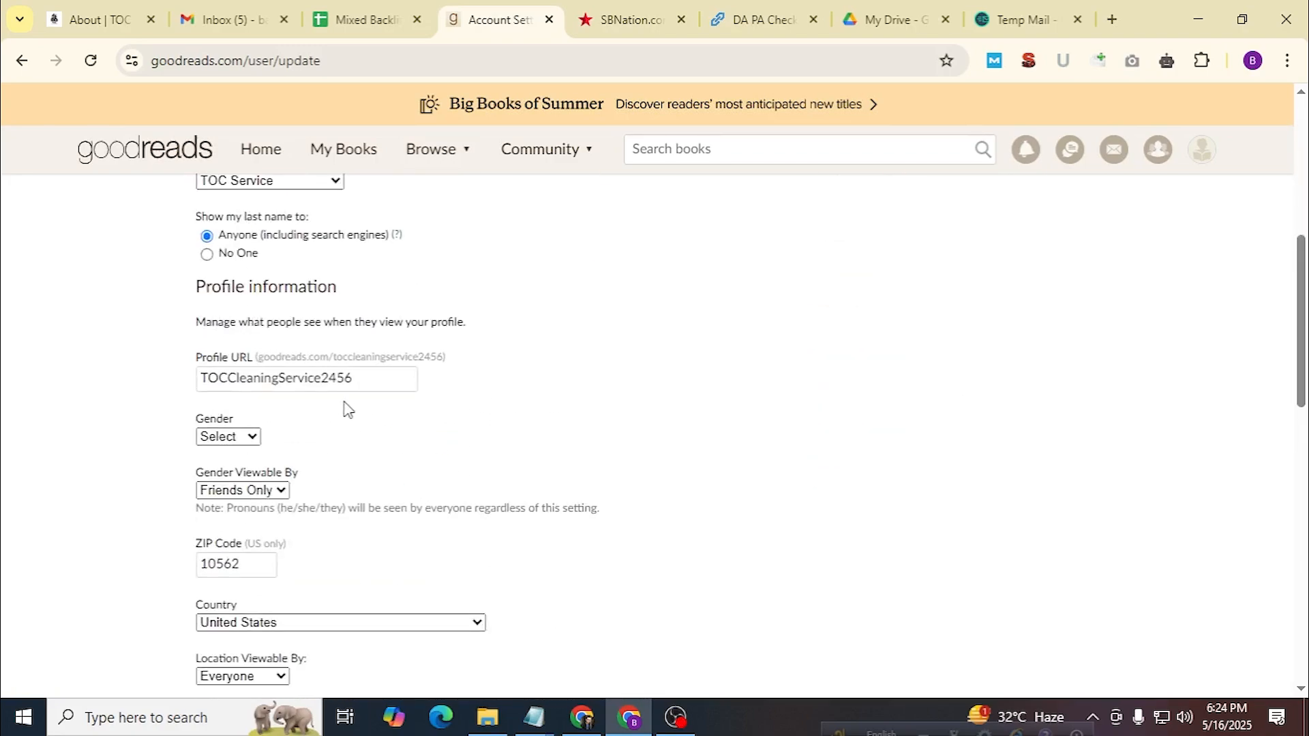
pyautogui.click(361, 379)
pyautogui.press('BackSpace')
pyautogui.scroll(-12, 498, 494)
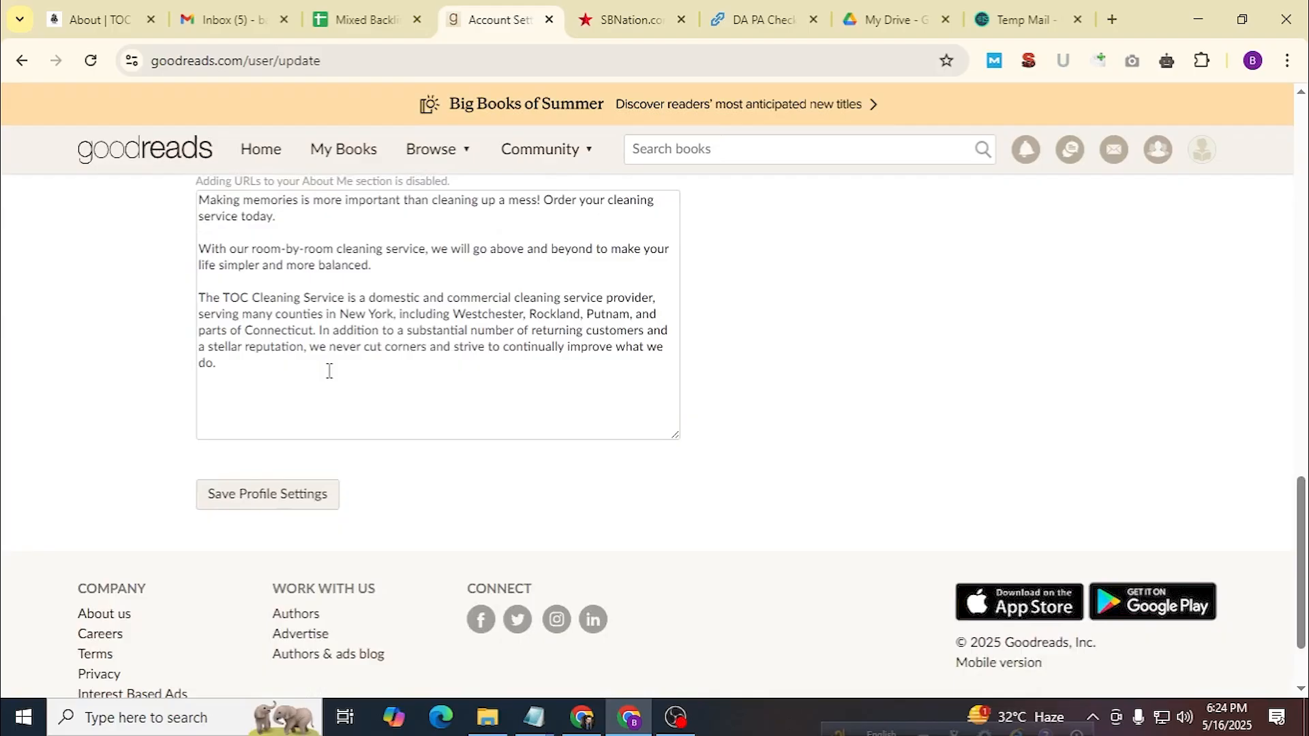
pyautogui.scroll(-2, 332, 369)
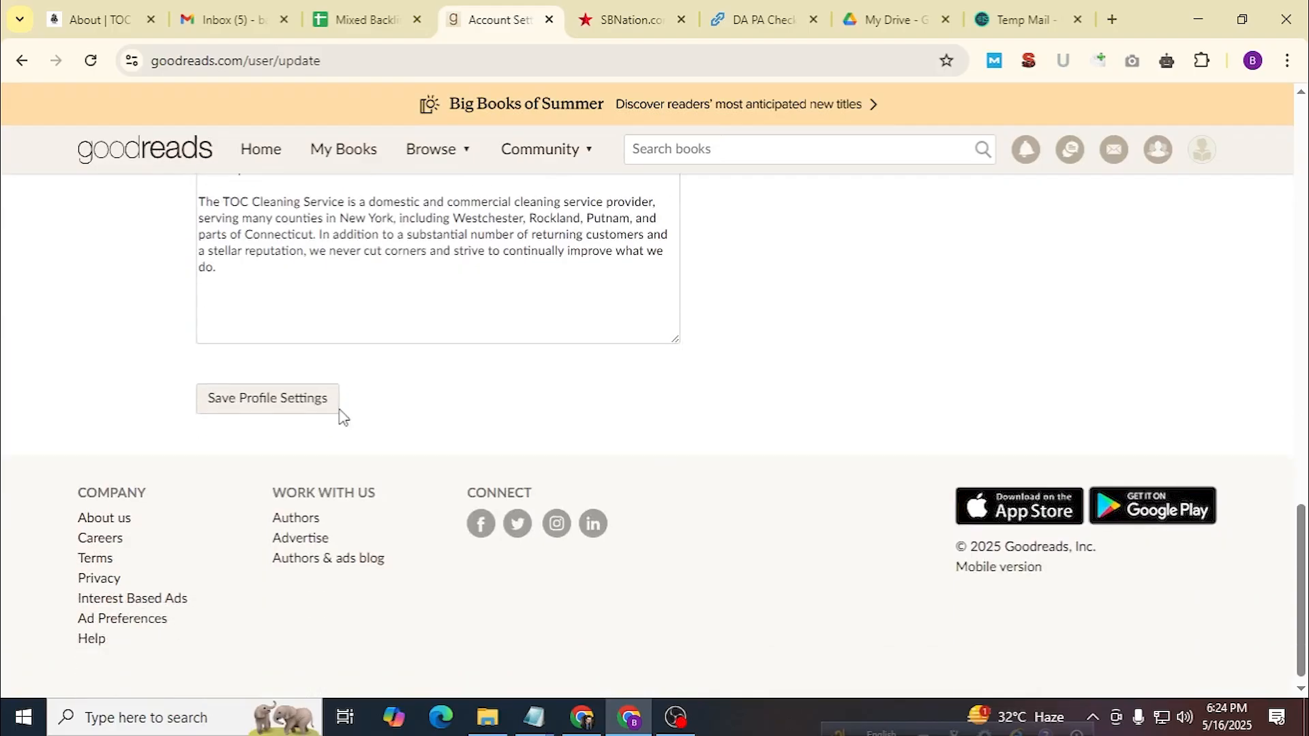
pyautogui.click(301, 412)
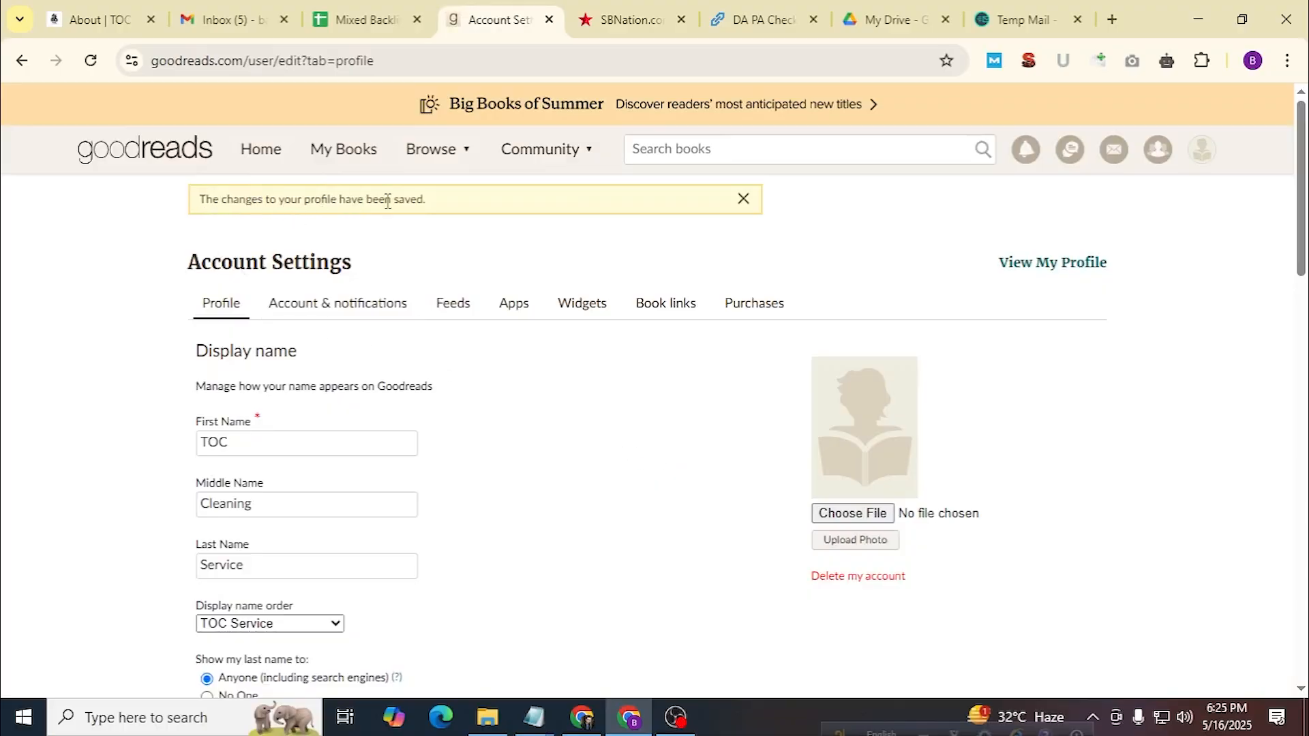
pyautogui.scroll(-13, 529, 397)
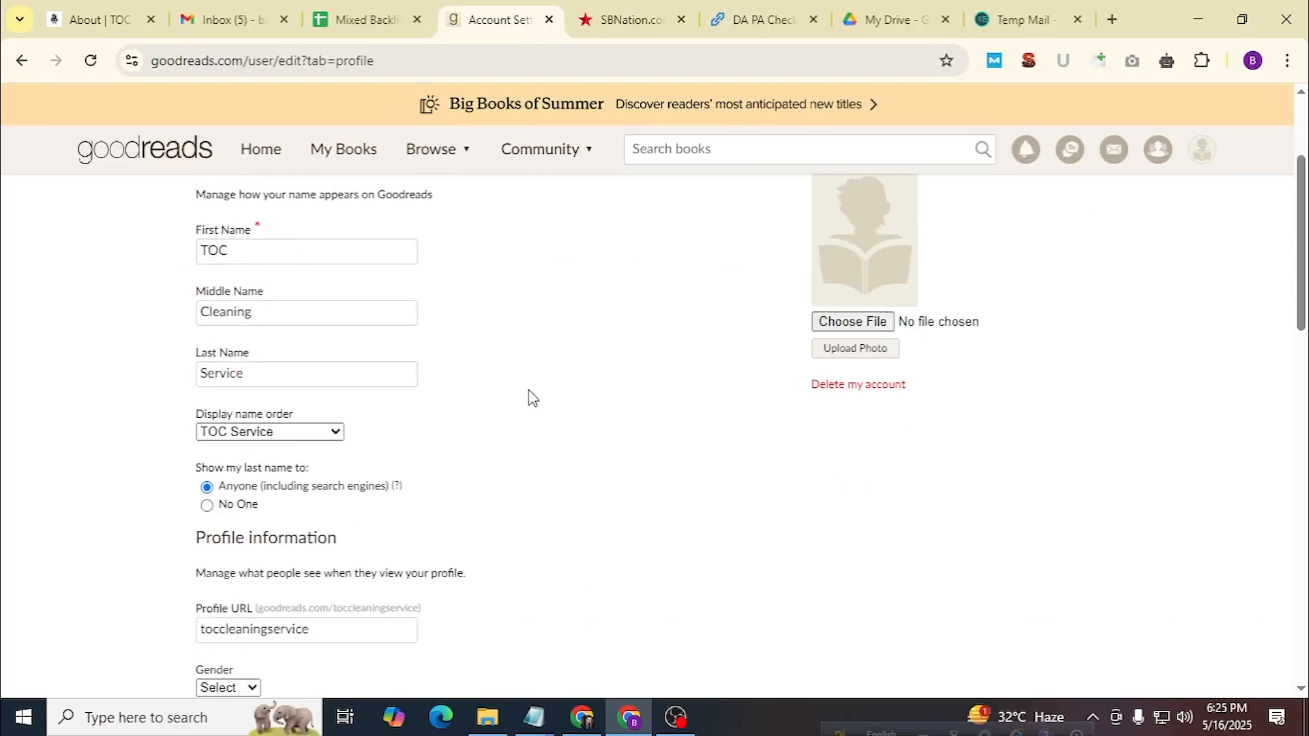
pyautogui.scroll(-7, 529, 398)
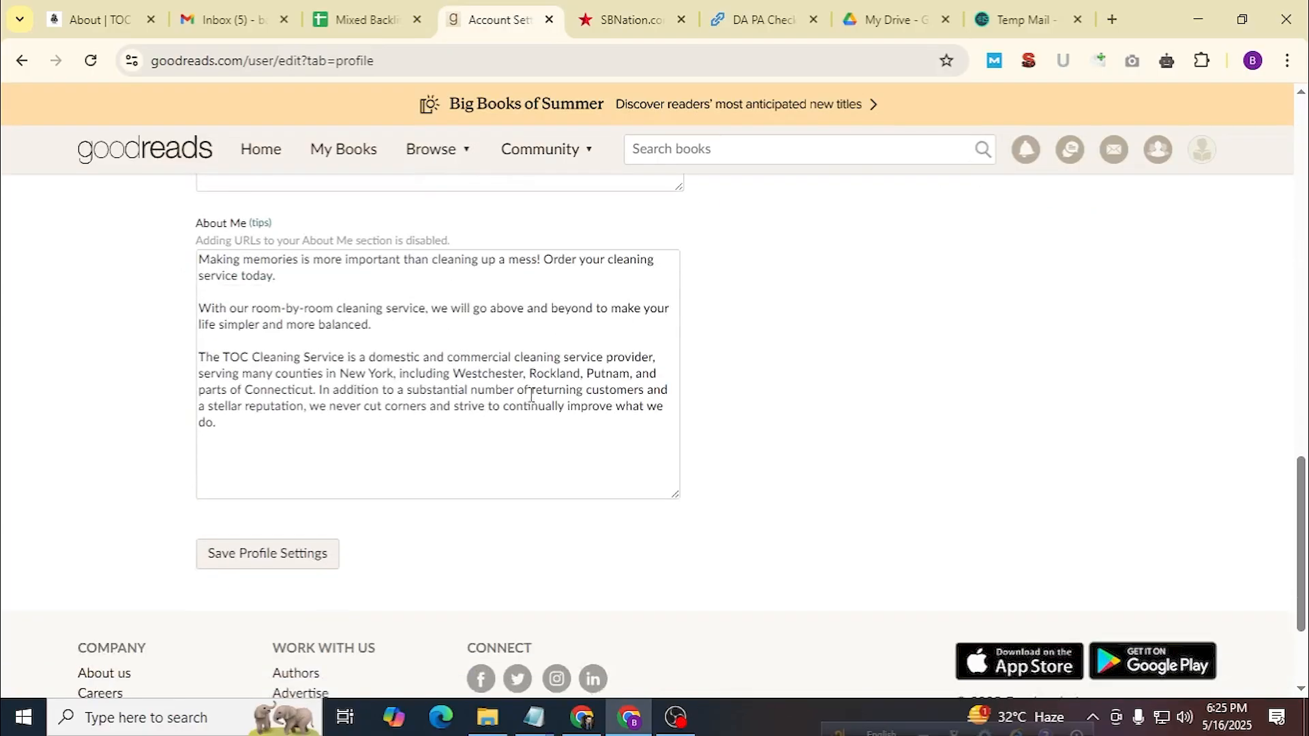
pyautogui.scroll(8, 529, 398)
pyautogui.scroll(10, 534, 403)
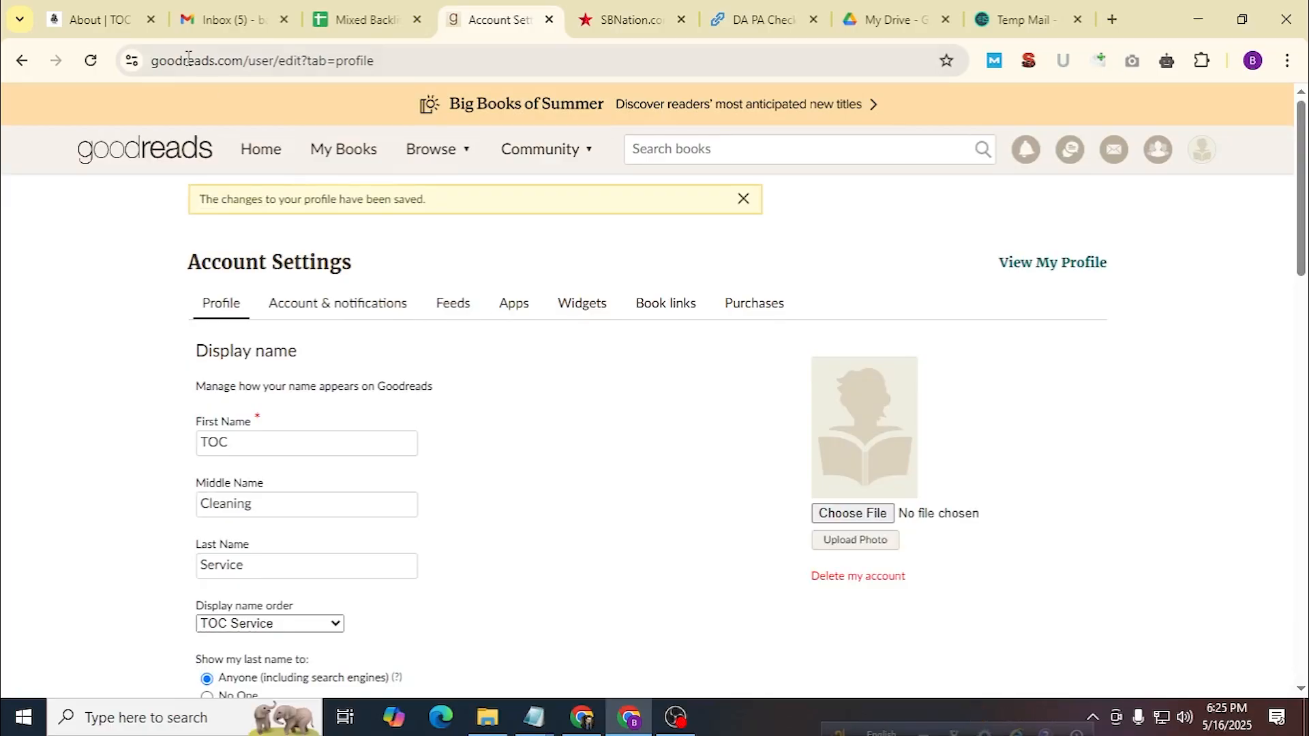
# Open TOC Cleaning Logo.png from the business site's home page using the SEO extension's image list.
pyautogui.click(95, 19)
pyautogui.scroll(10, 202, 259)
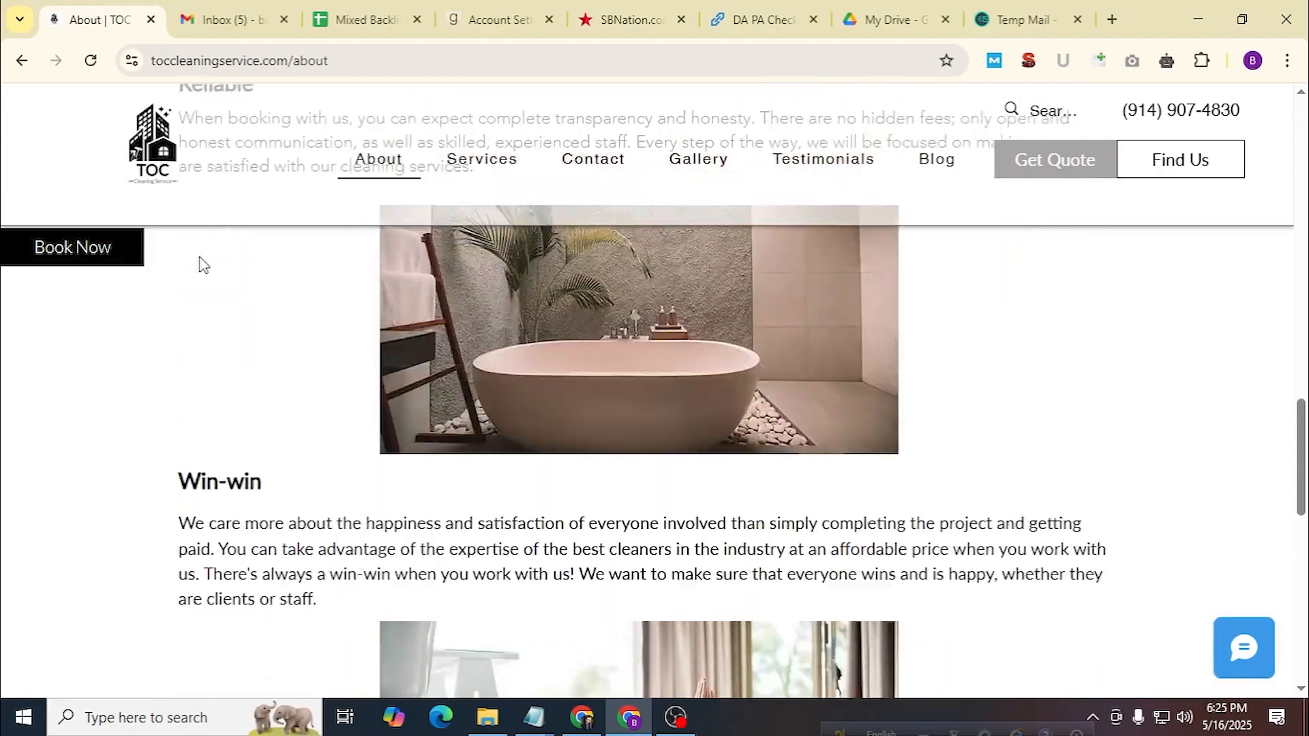
pyautogui.click(153, 144)
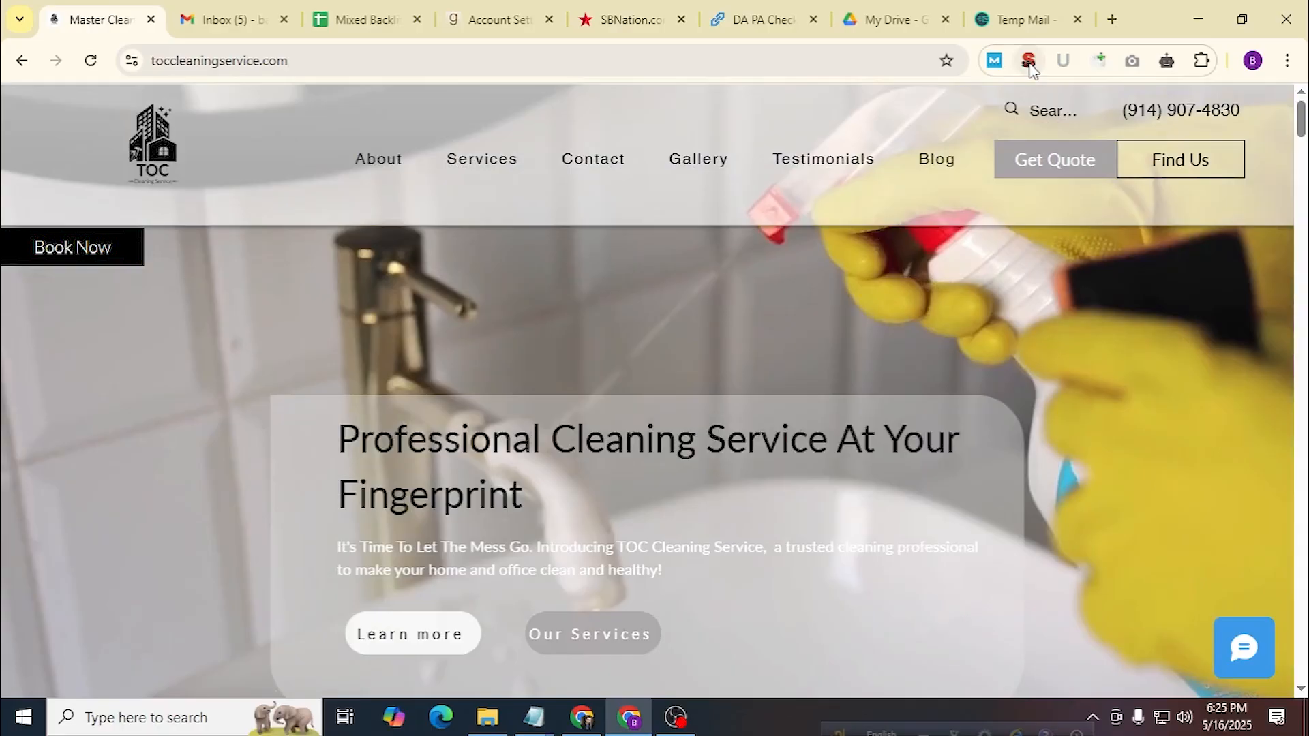
pyautogui.click(1029, 63)
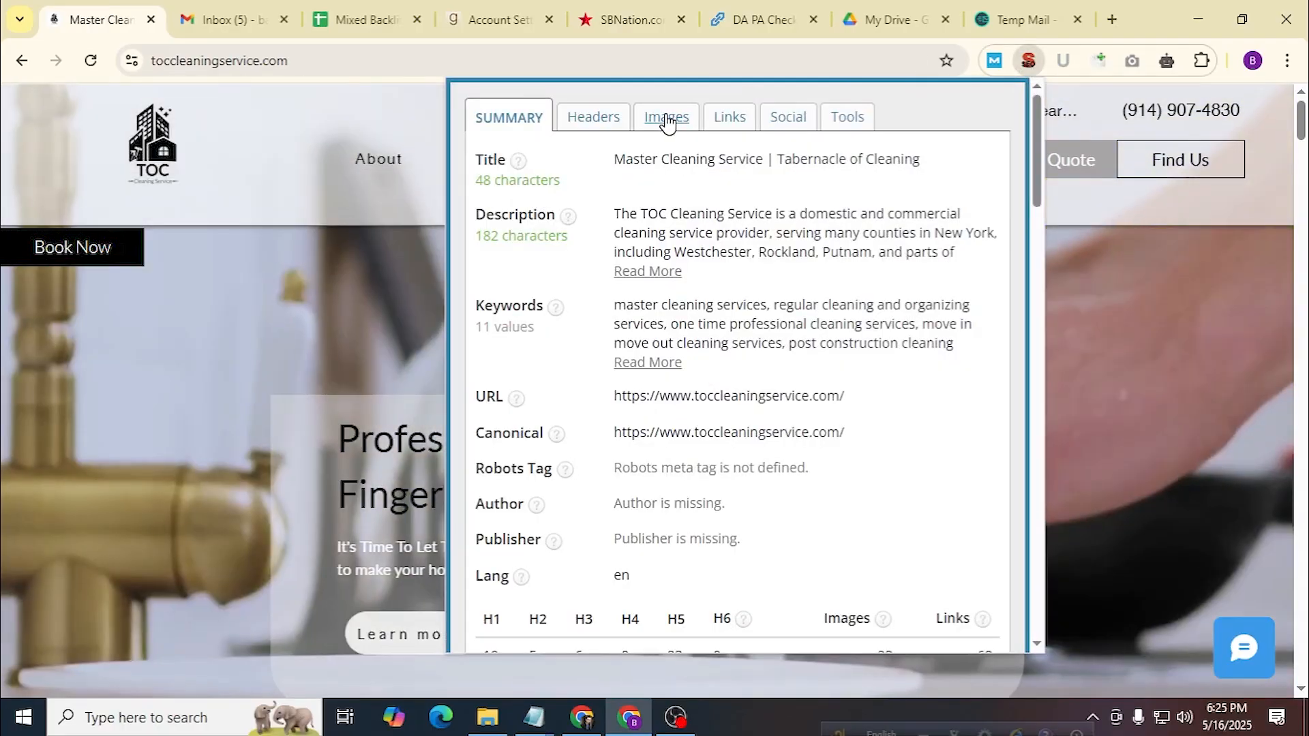
pyautogui.click(666, 119)
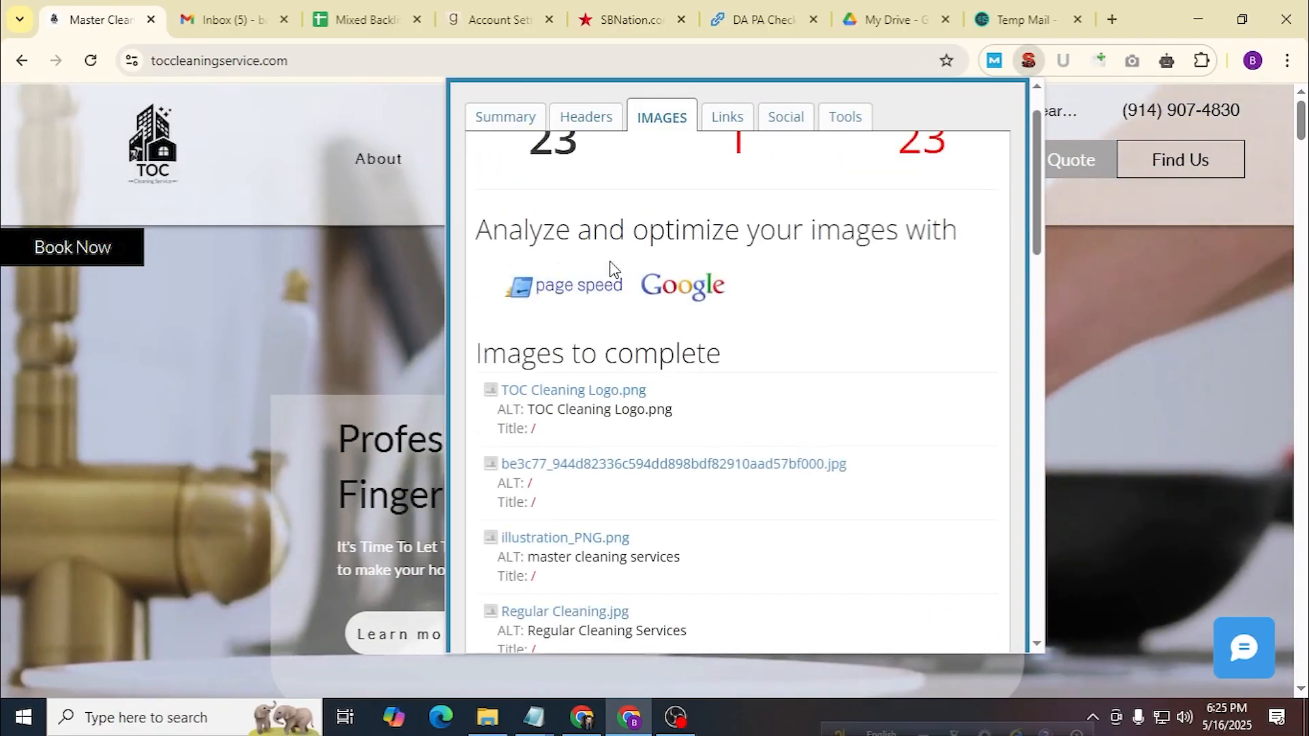
pyautogui.click(600, 395)
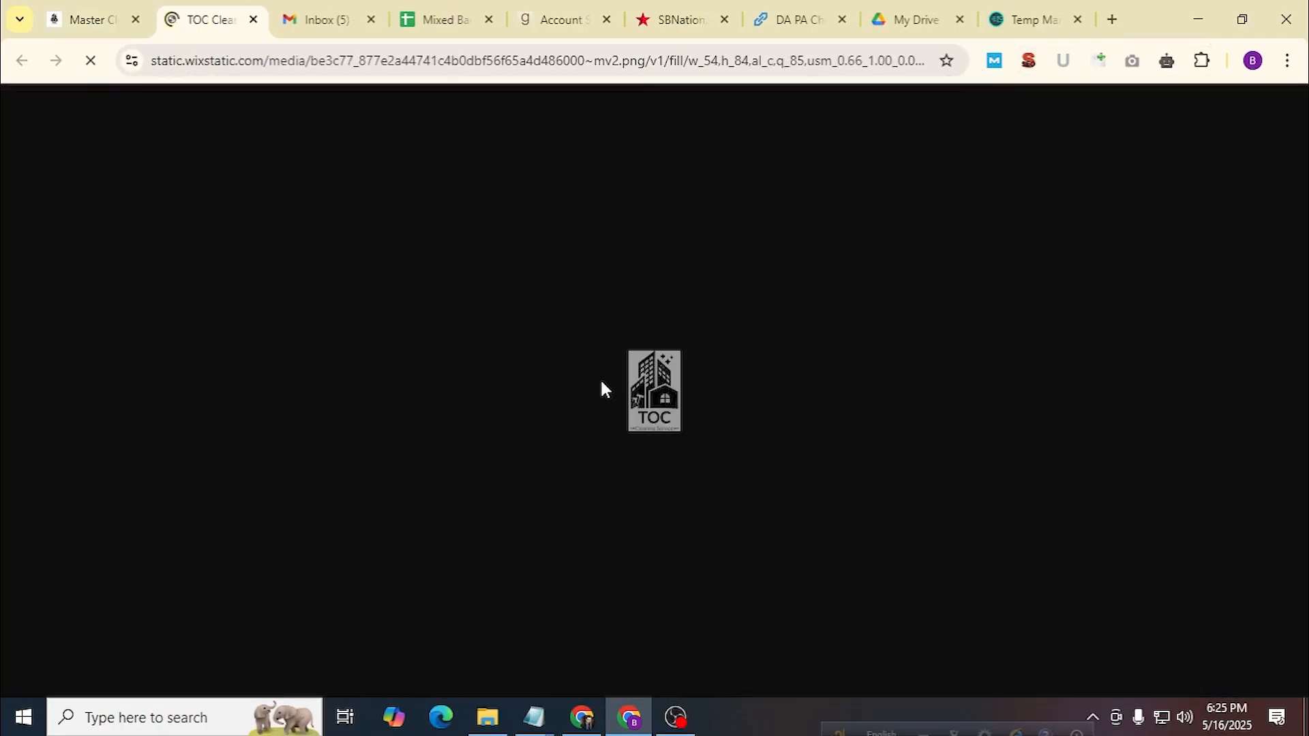
pyautogui.rightClick(645, 374)
pyautogui.click(710, 421)
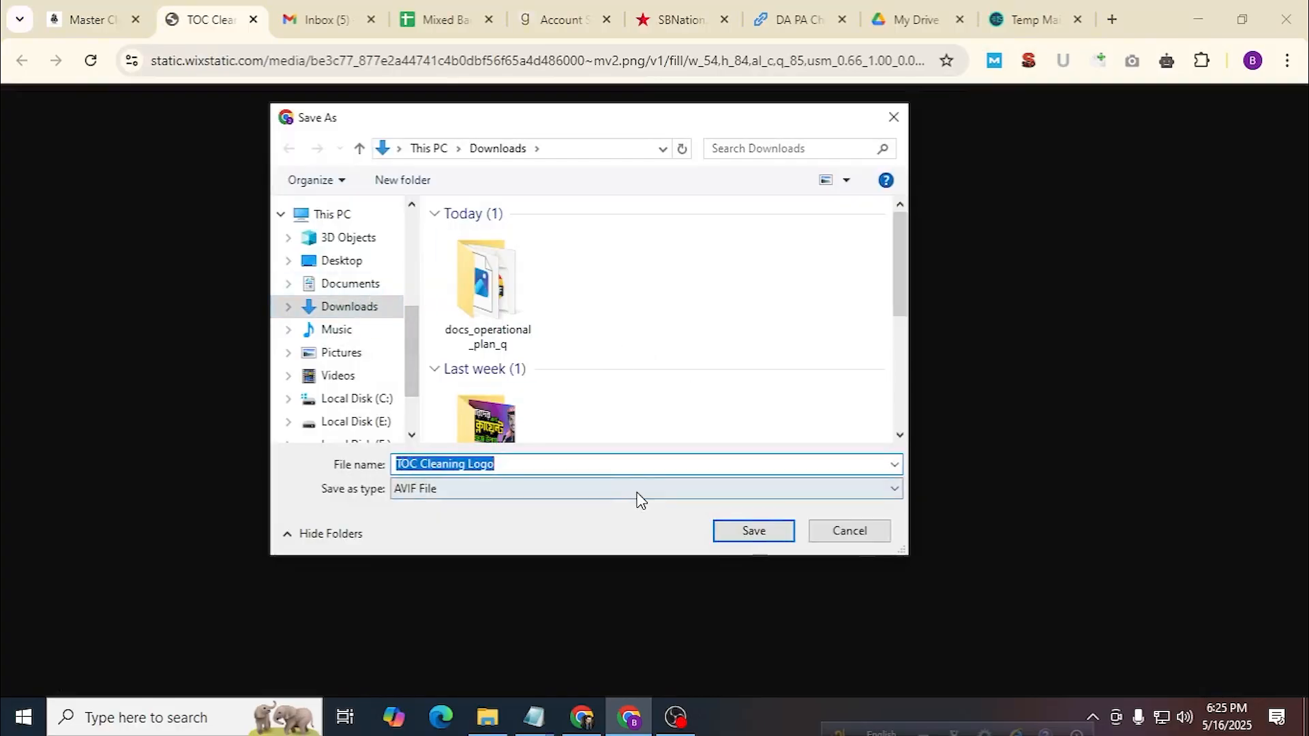
pyautogui.click(849, 531)
# Capture the TOC logo area as a 55x84 screenshot, save it to the Desktop as PNG Screenshot_16, and return to the Goodreads account settings.
pyautogui.press('Print')
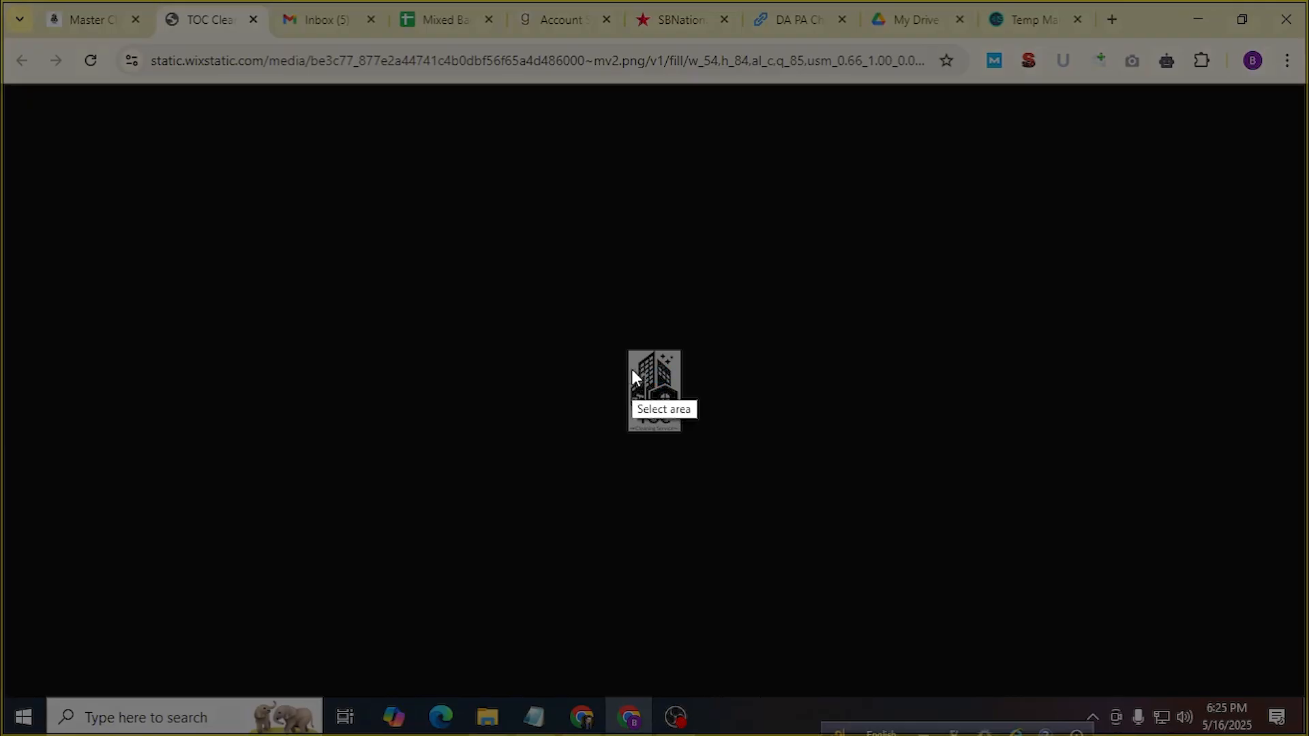
pyautogui.moveTo(627, 350); pyautogui.dragTo(682, 431)
pyautogui.click(647, 456)
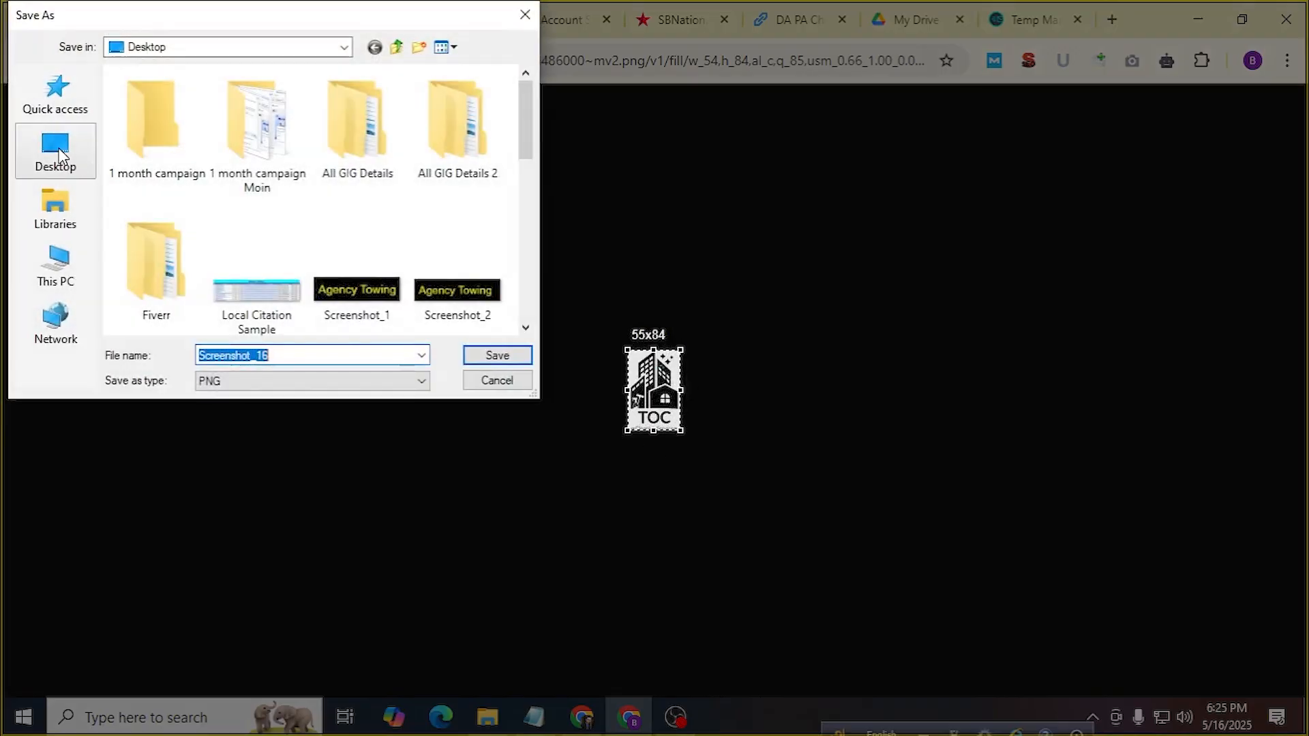
pyautogui.click(58, 155)
pyautogui.click(478, 355)
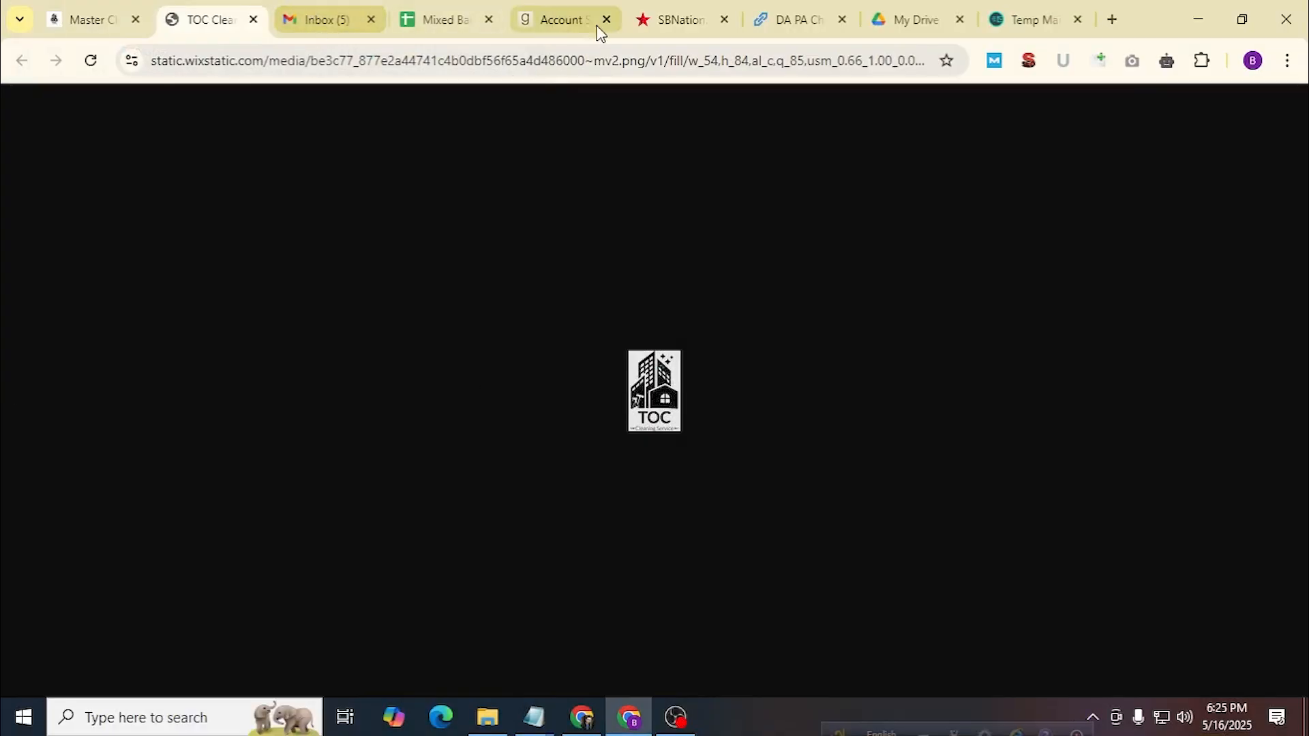
pyautogui.click(569, 20)
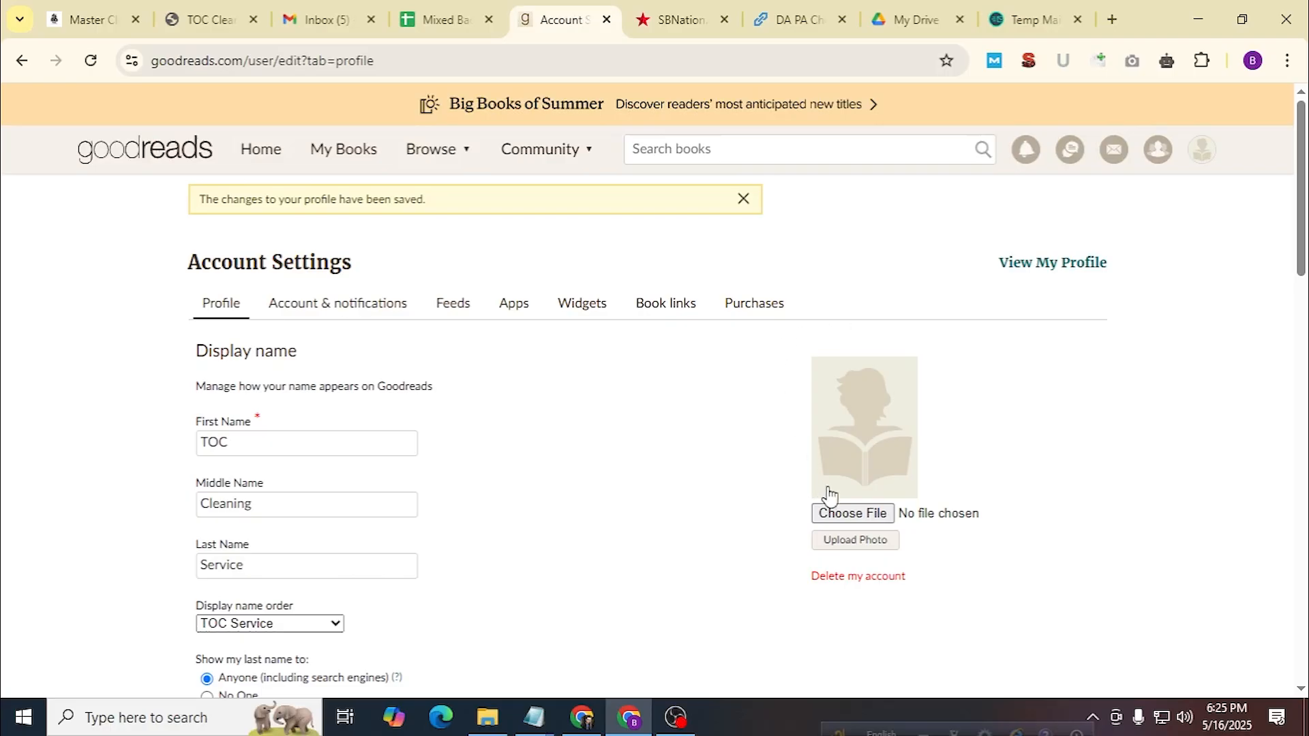
# Choose Screenshot_16 from the Desktop as the Goodreads profile photo.
pyautogui.click(837, 512)
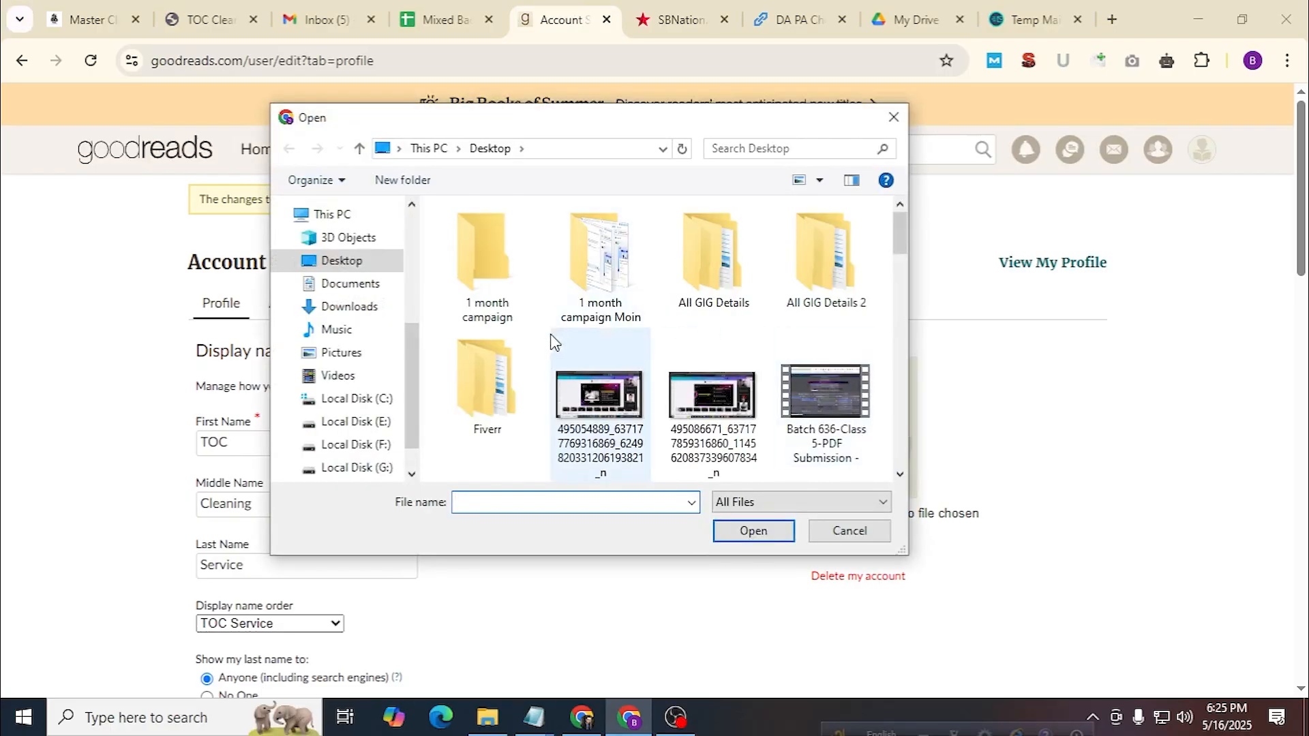
pyautogui.scroll(-3, 665, 354)
pyautogui.scroll(-10, 670, 356)
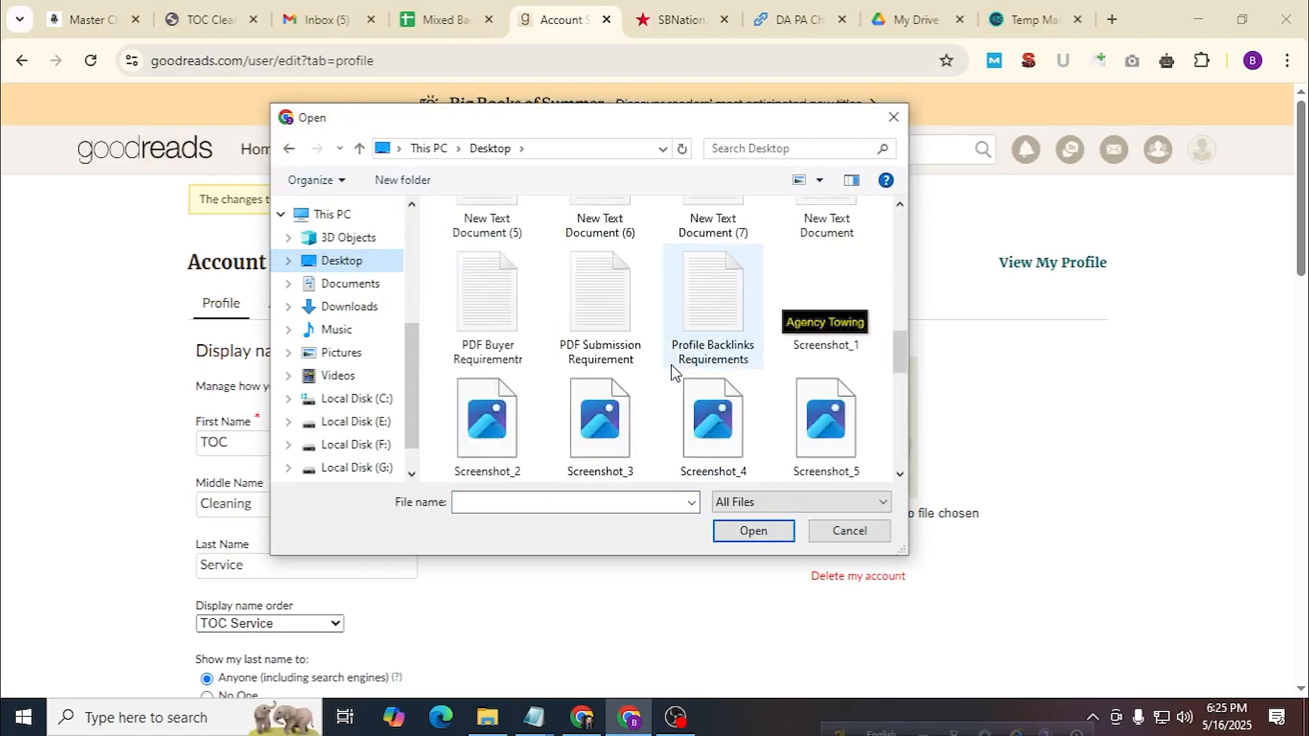
pyautogui.click(706, 264)
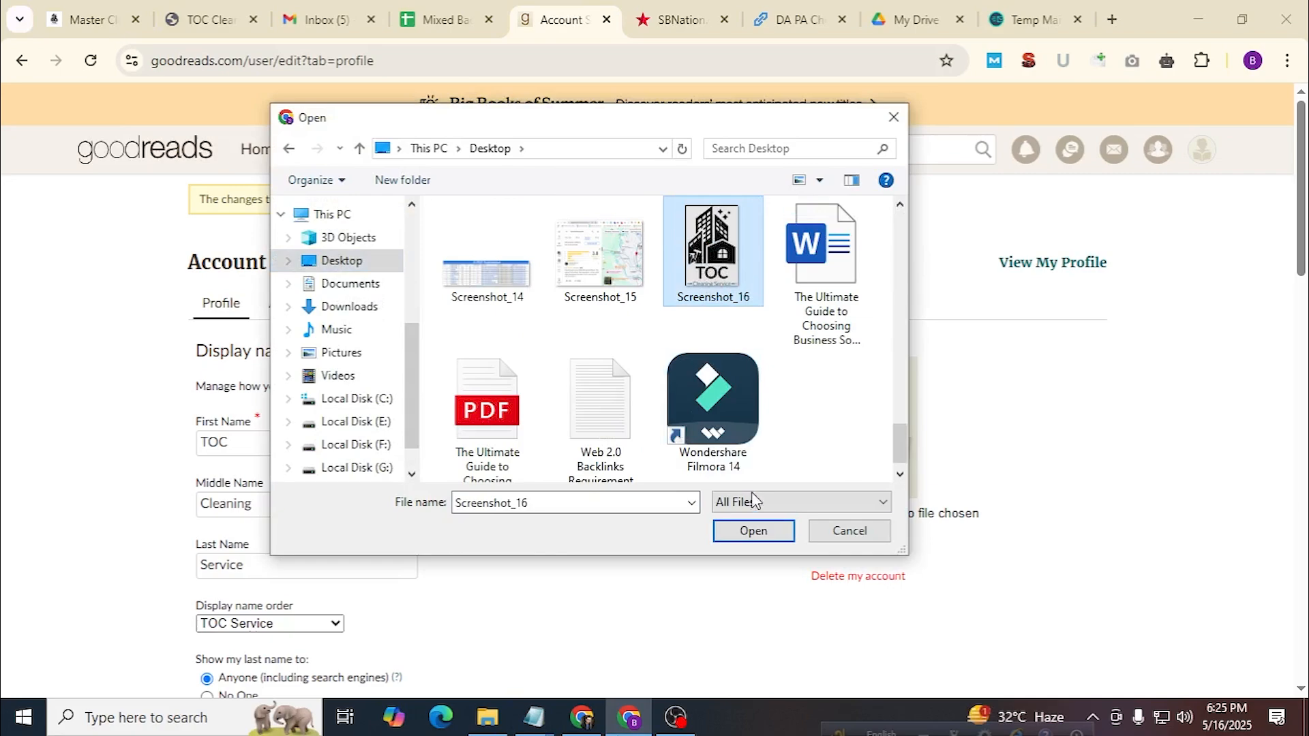
pyautogui.click(753, 530)
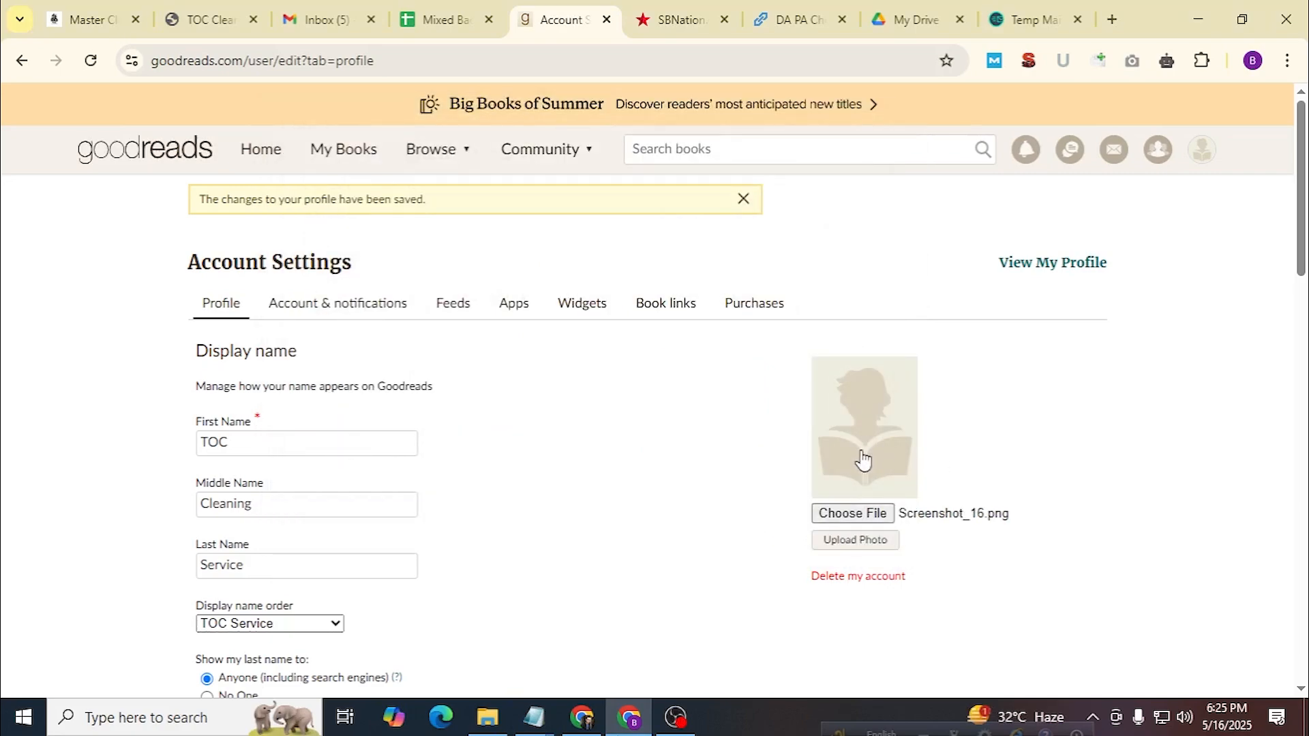
# Save the profile settings with the chosen photo and check the picture on the saved form.
pyautogui.scroll(-9, 682, 484)
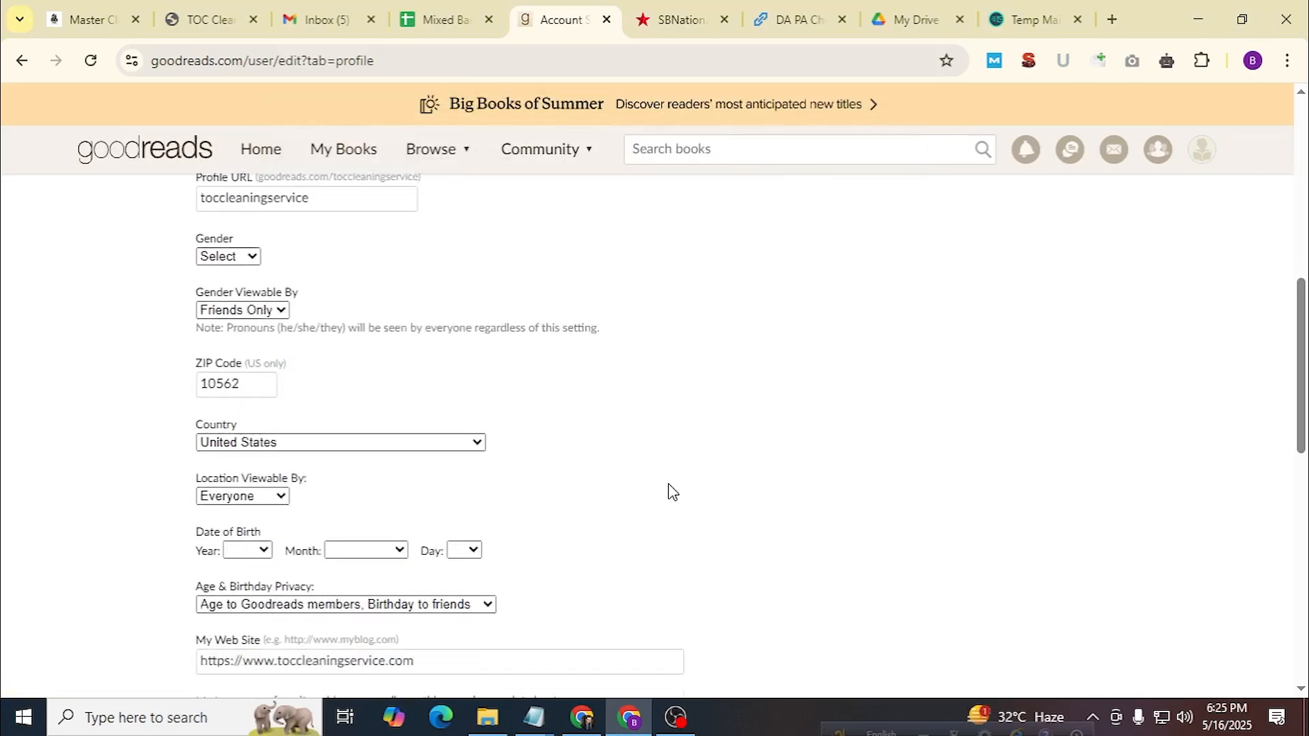
pyautogui.scroll(-11, 669, 484)
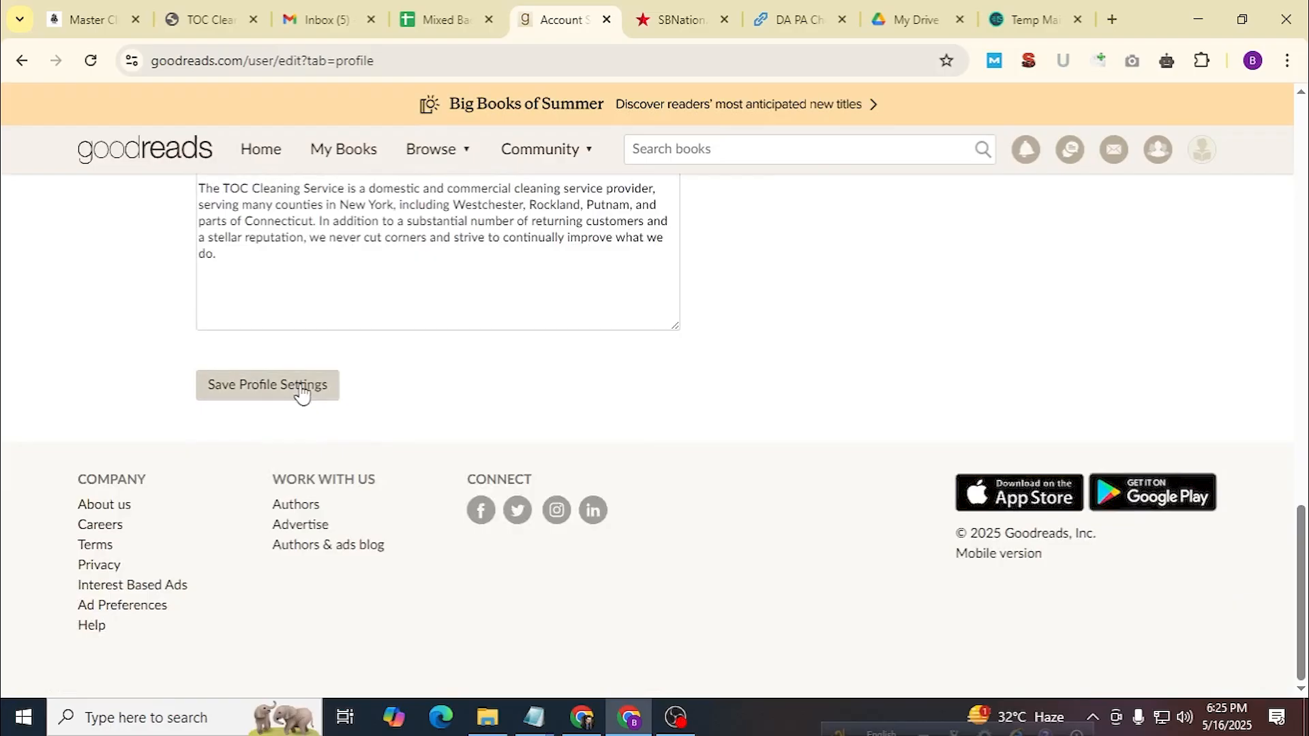
pyautogui.click(302, 392)
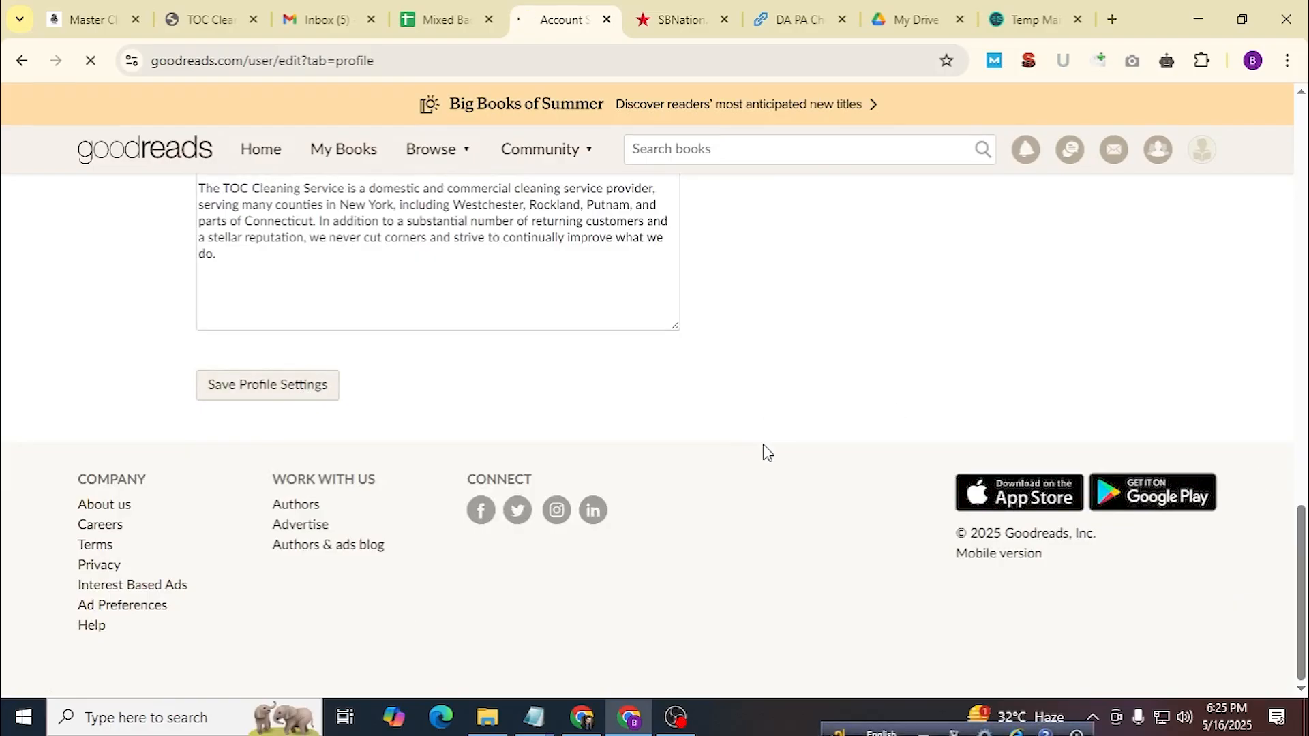
pyautogui.scroll(4, 767, 453)
pyautogui.scroll(15, 778, 444)
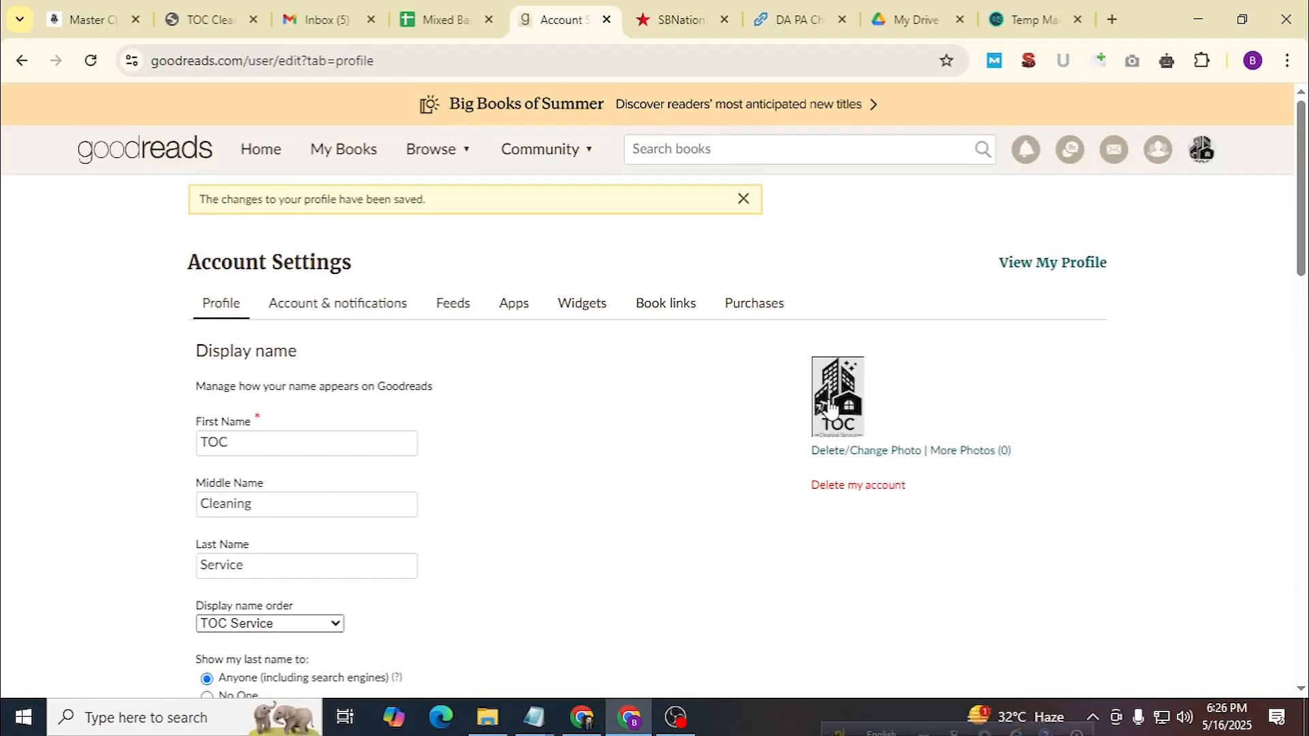
# View the TOC Service profile page, copy its URL and load it in a new incognito window.
pyautogui.click(1030, 274)
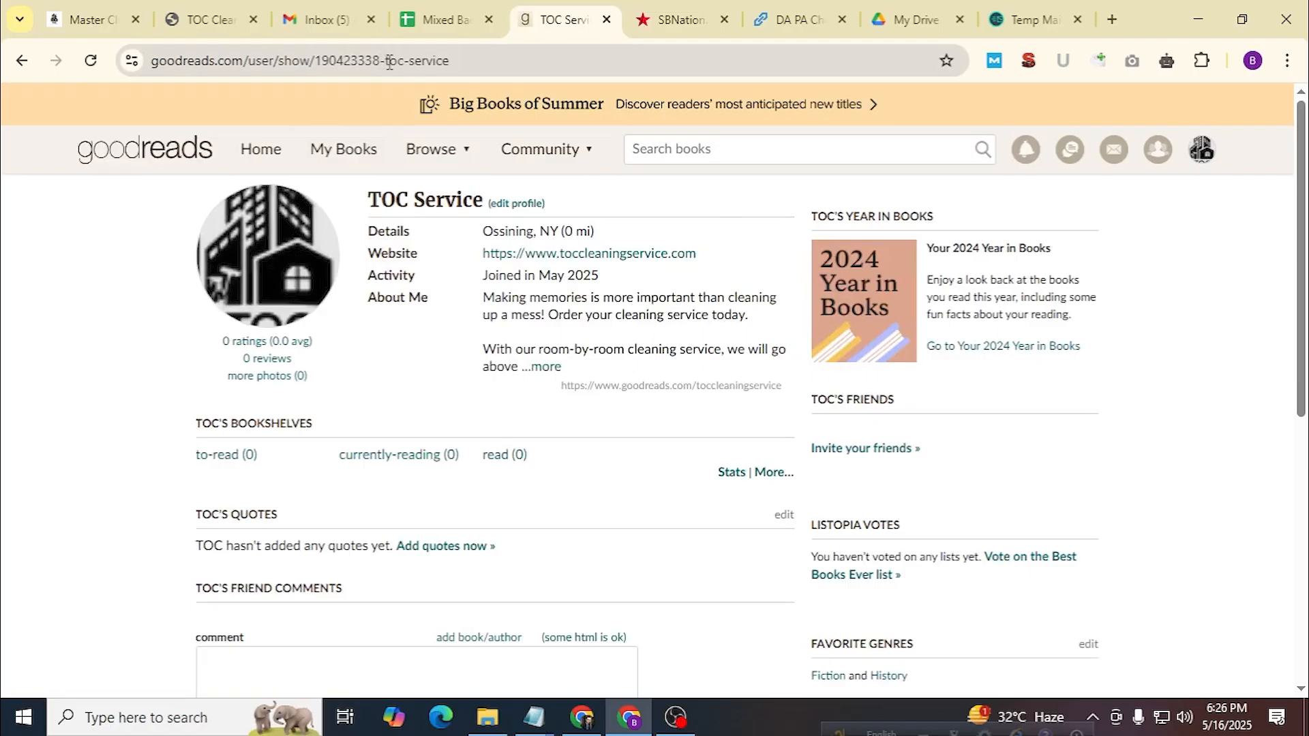
pyautogui.click(489, 61)
pyautogui.hotkey('ctrl', 'c')
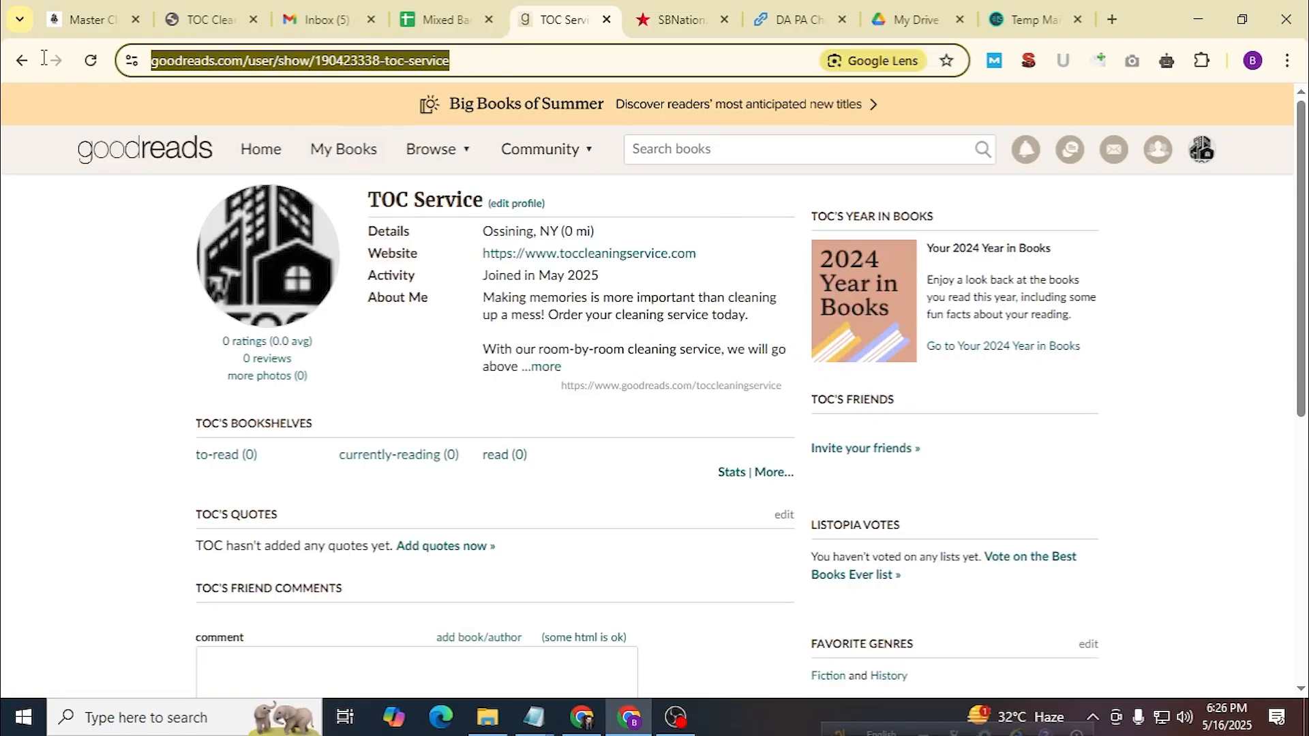
pyautogui.click(1288, 60)
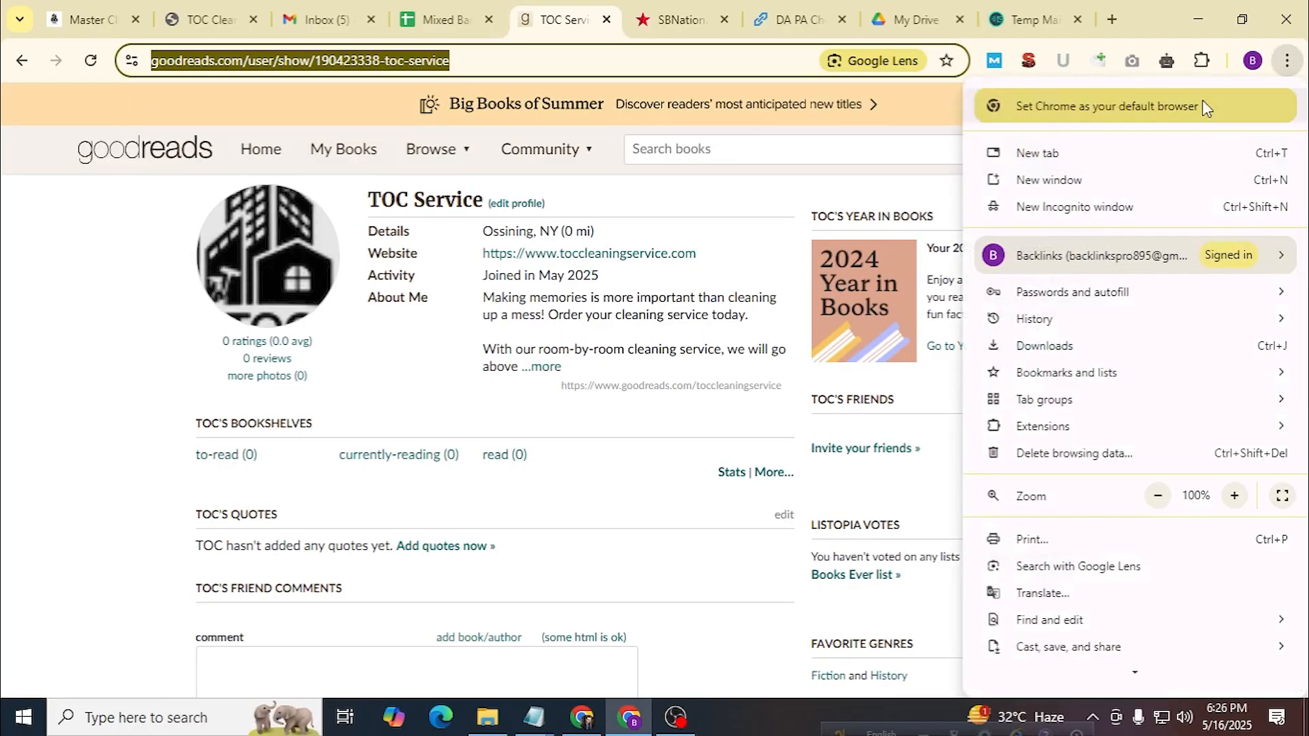
pyautogui.click(1115, 204)
pyautogui.hotkey('ctrl', 'v')
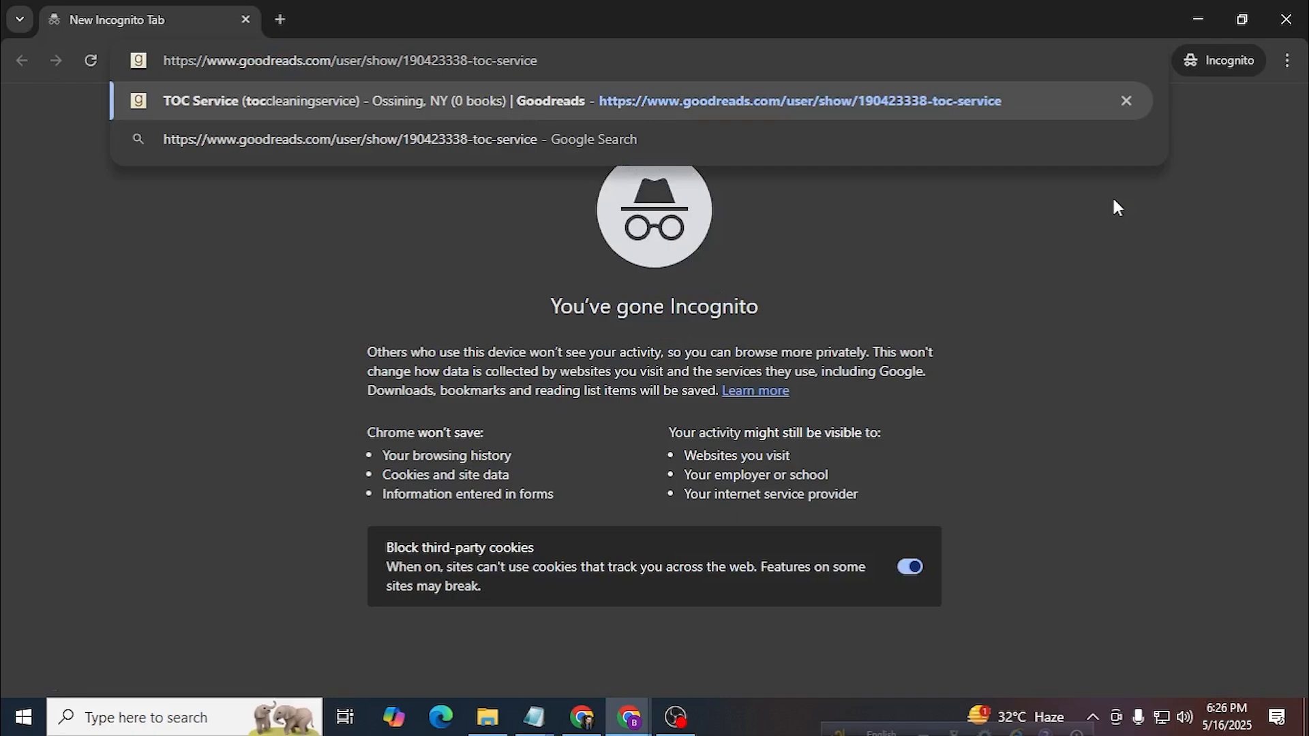
pyautogui.press('Return')
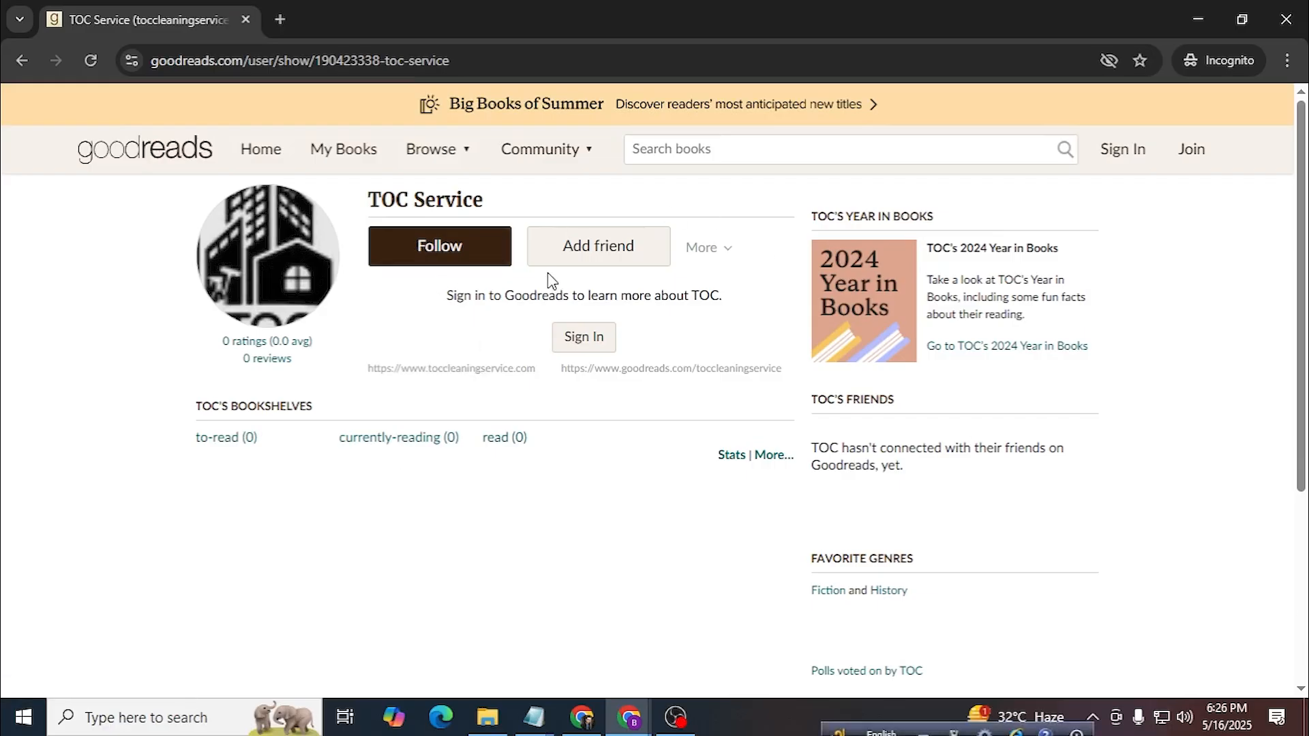
# Look over the signed-out view of the profile for the website link and close the incognito window.
pyautogui.scroll(-3, 485, 441)
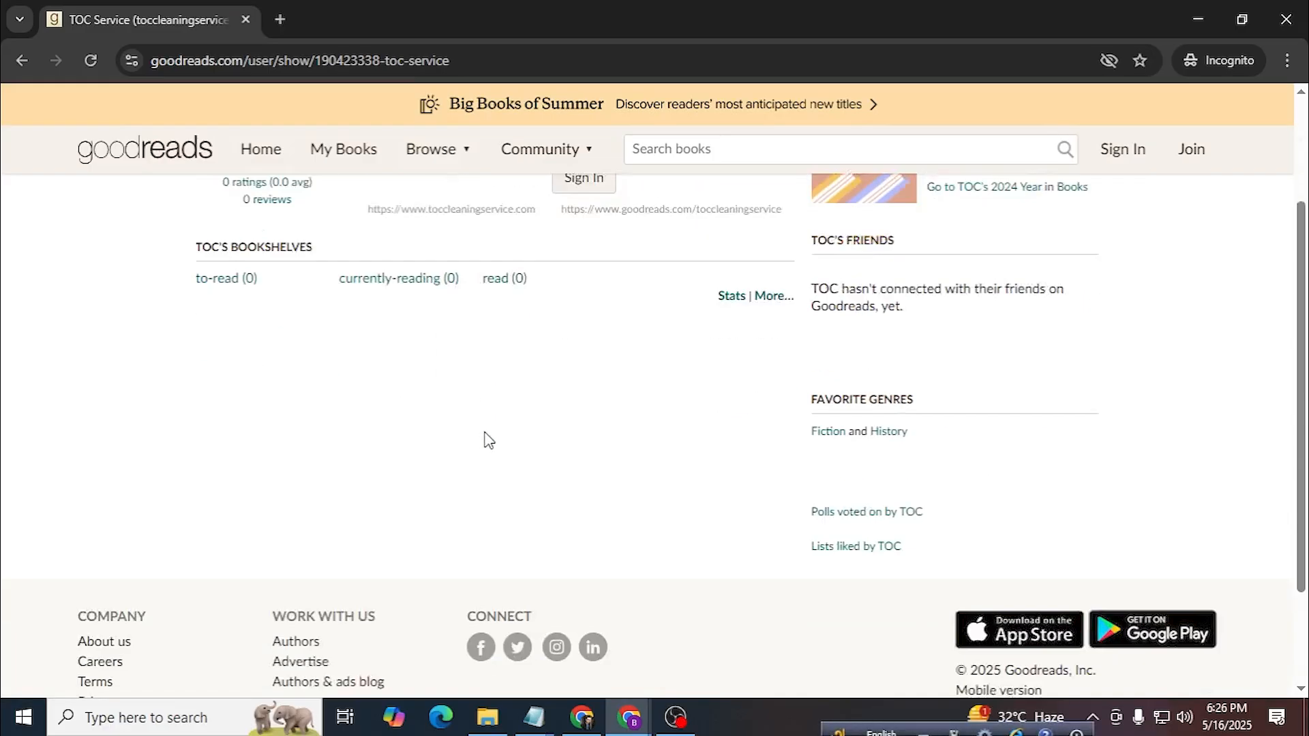
pyautogui.scroll(3, 490, 447)
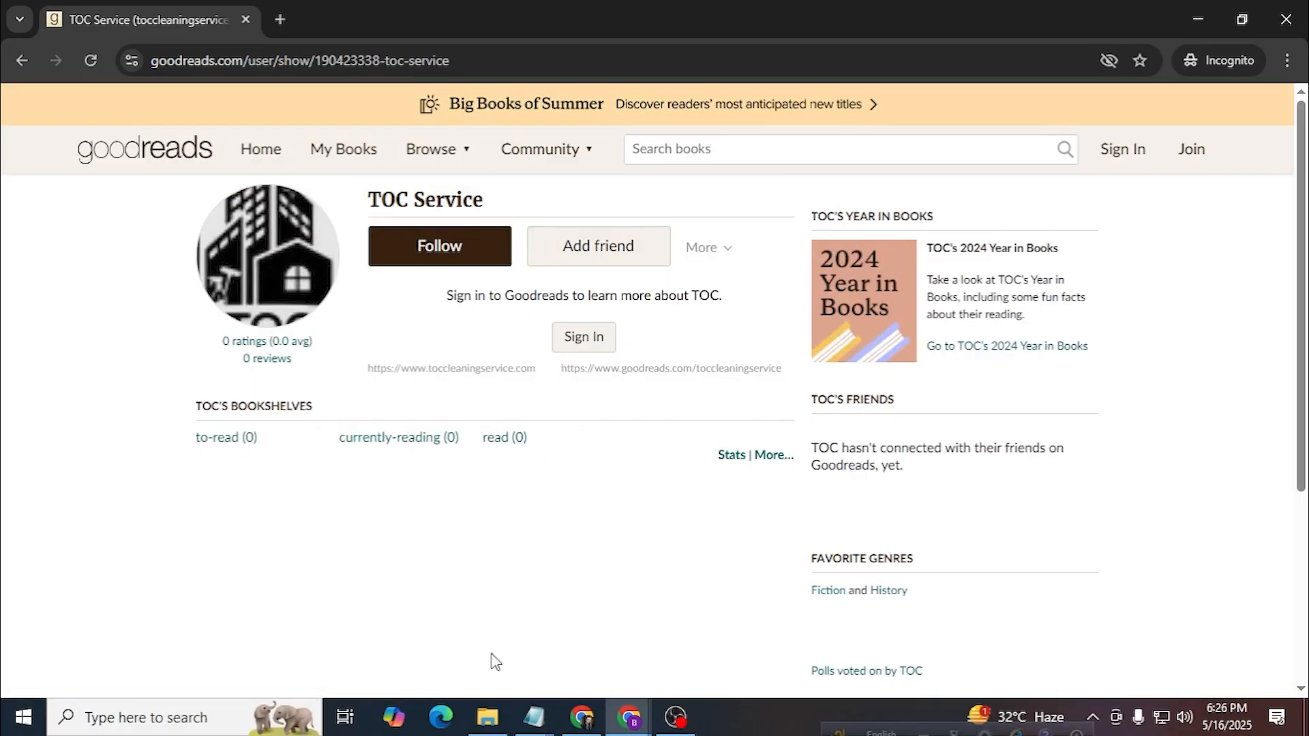
pyautogui.click(1286, 19)
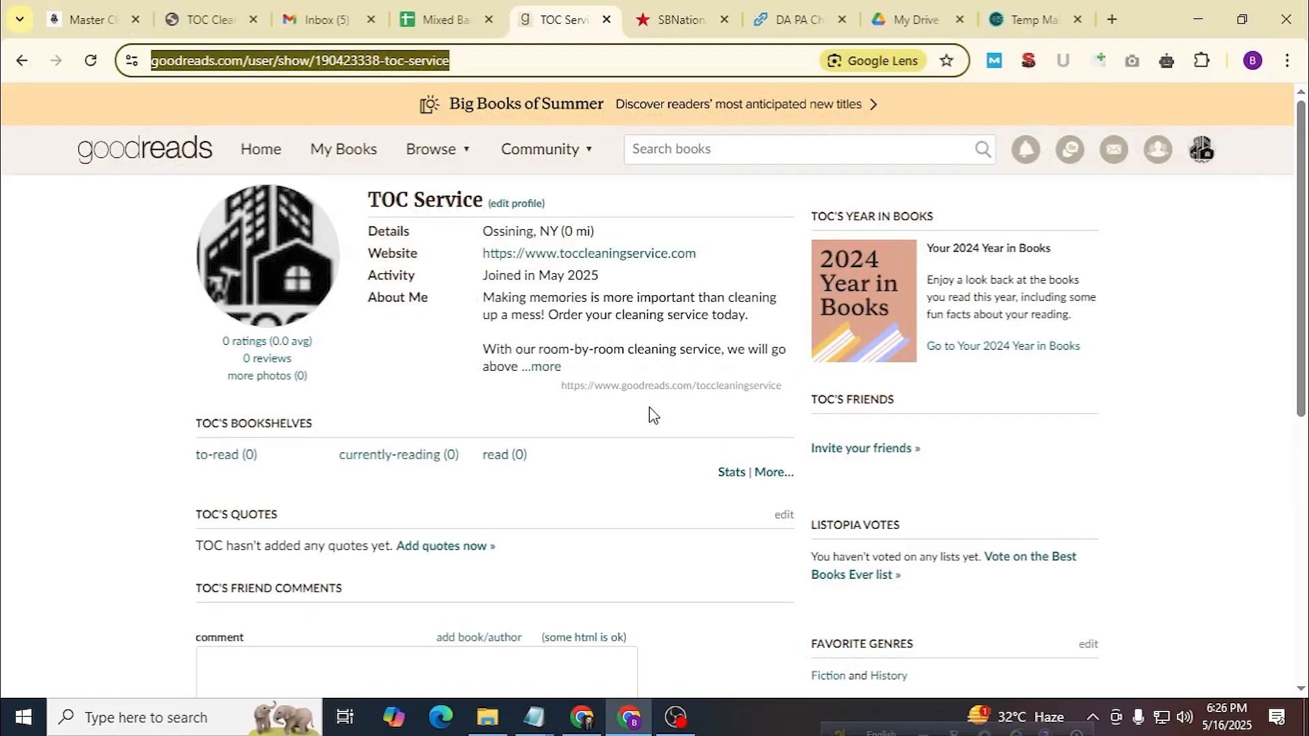
# Switch to the SB Nation site and open its account sign-up form.
pyautogui.click(681, 22)
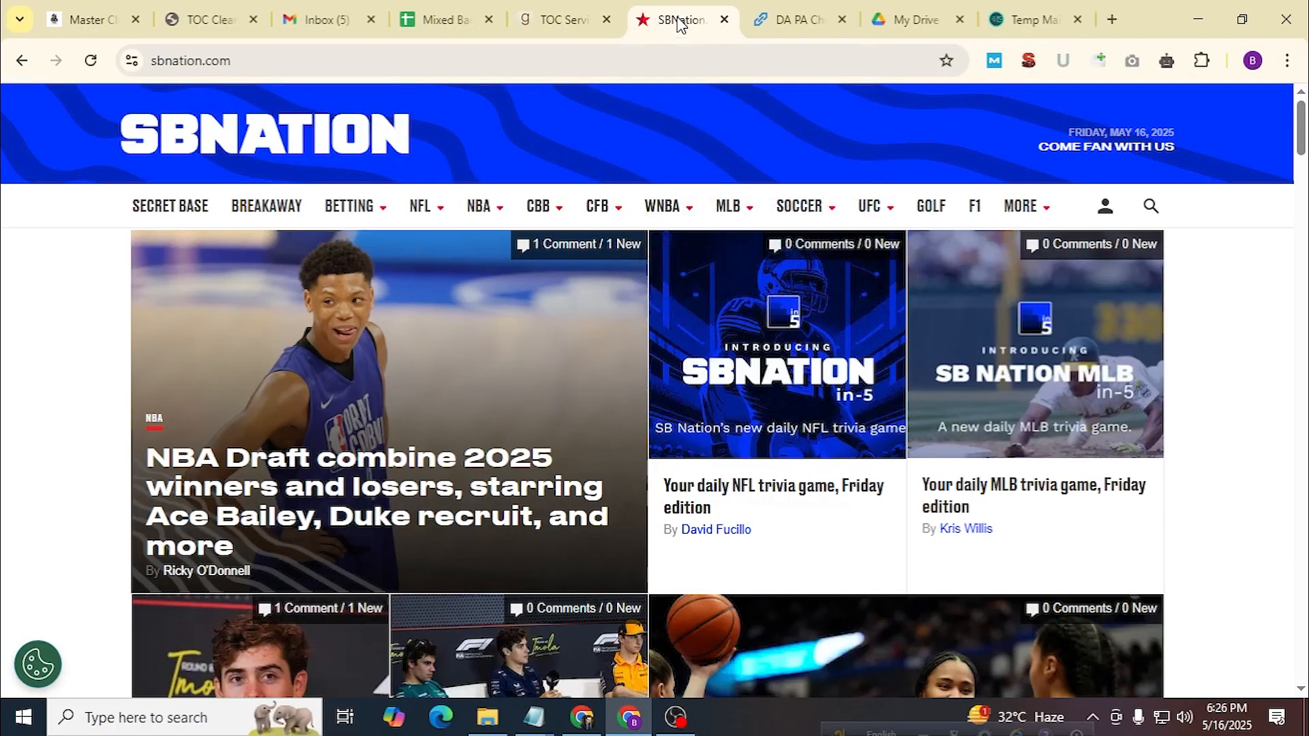
pyautogui.moveTo(1106, 213)
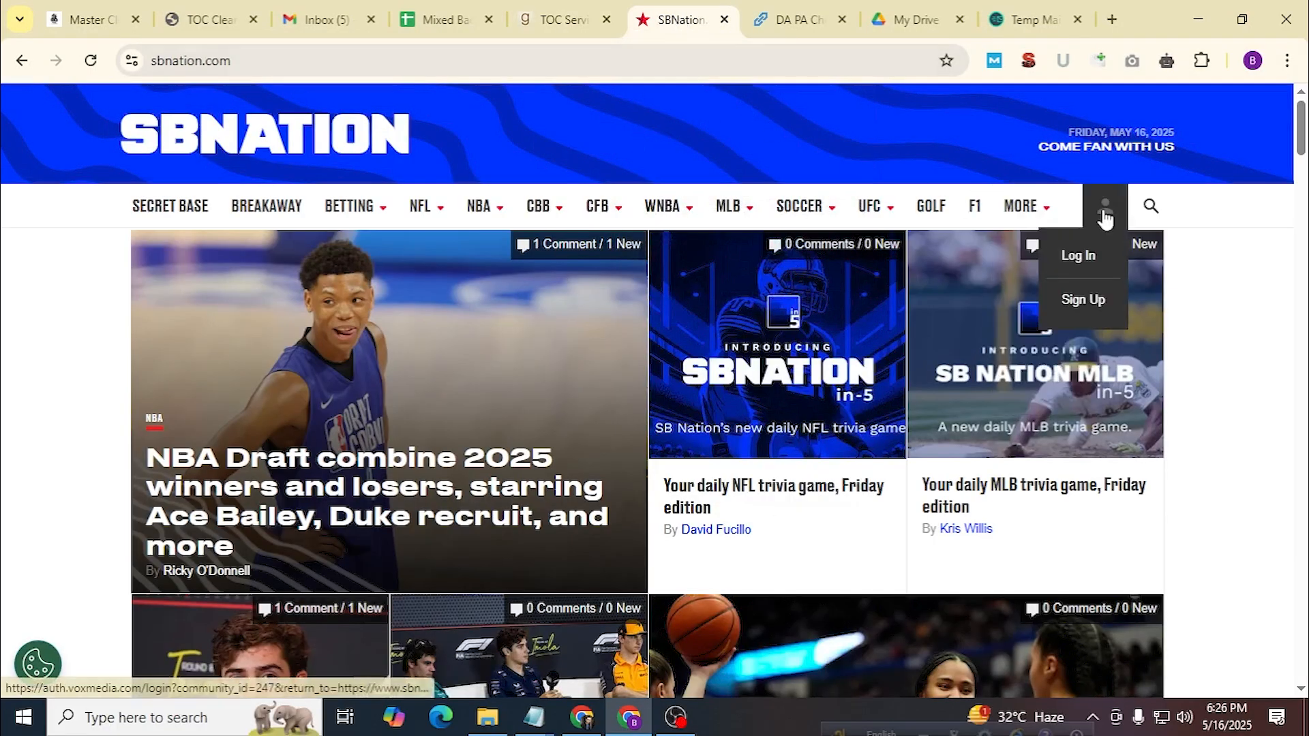
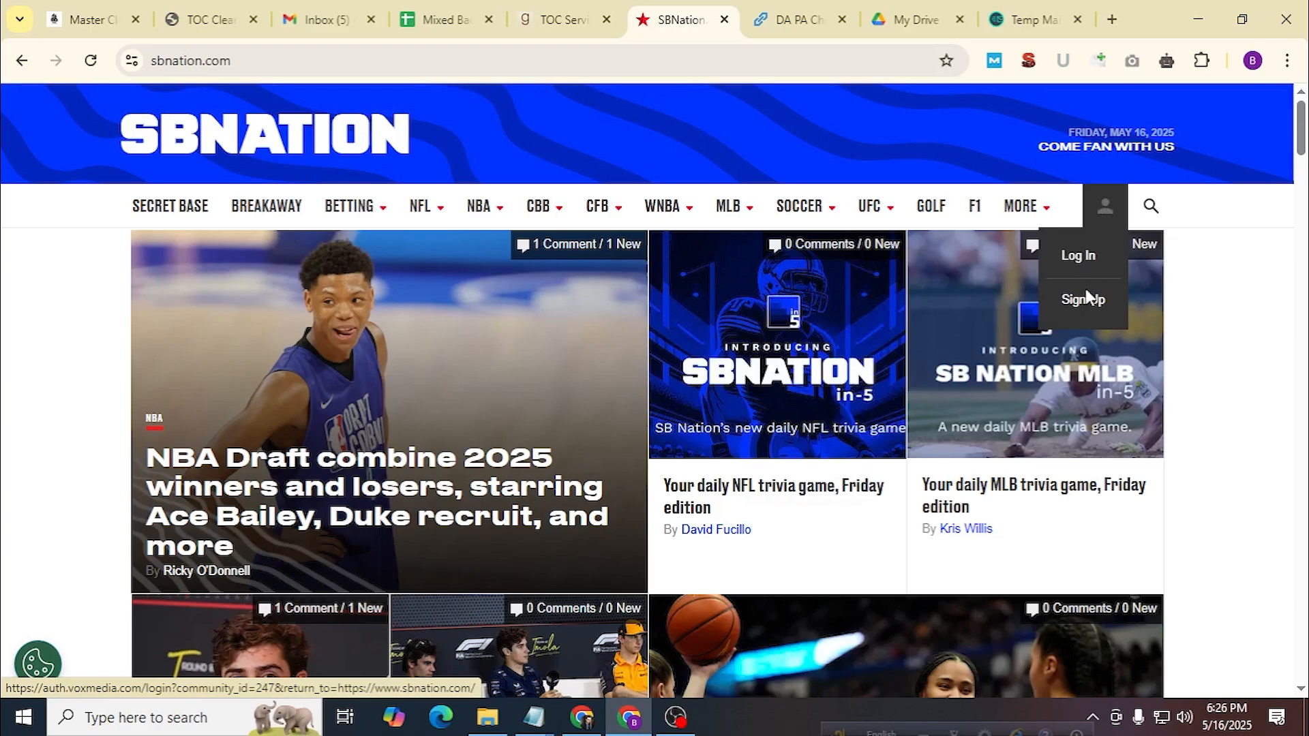
pyautogui.click(1085, 308)
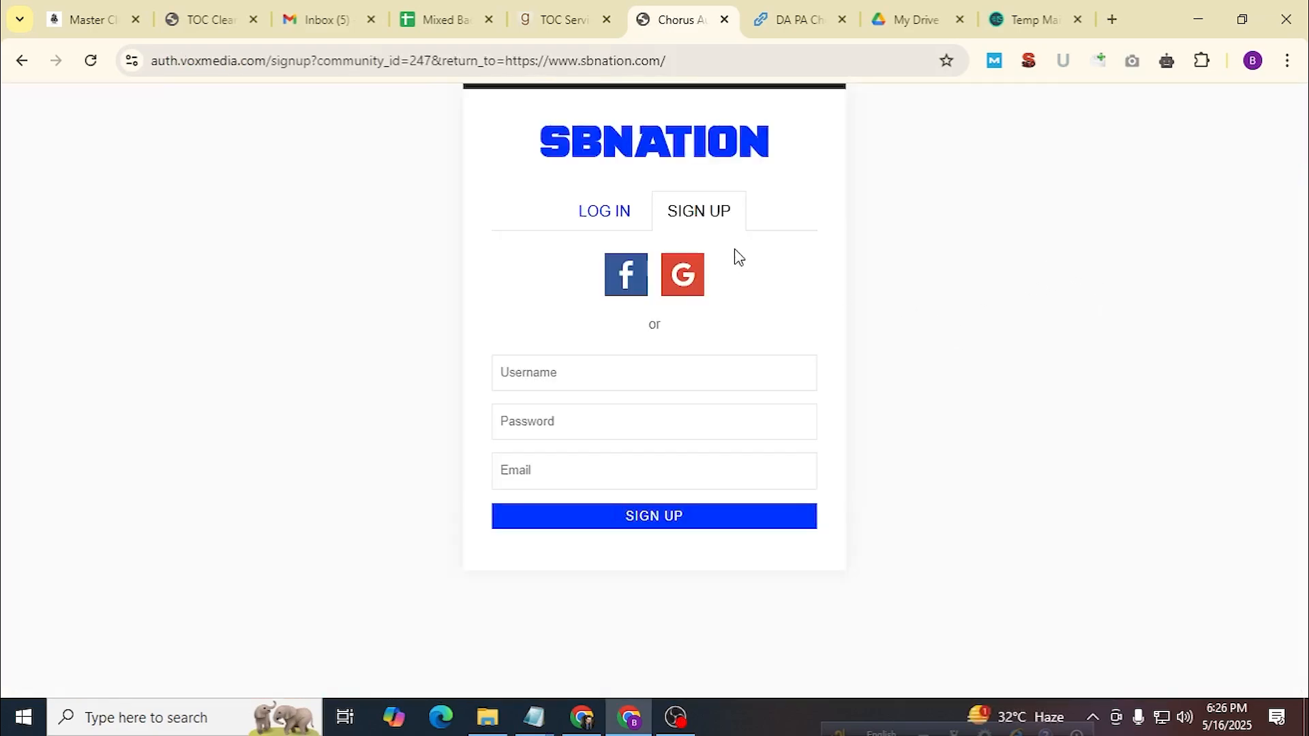
# Enter toccleaningservice as the SB Nation username, based on the business site's domain name.
pyautogui.click(605, 373)
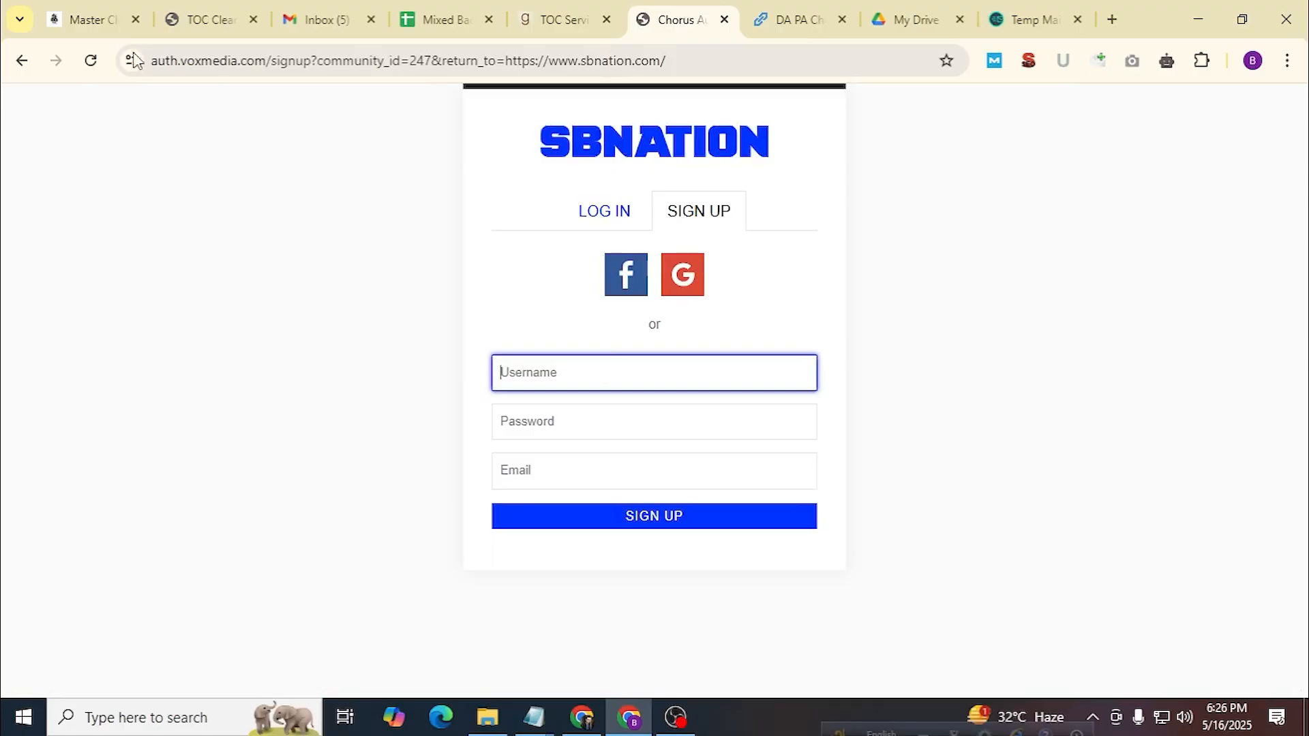
pyautogui.hotkey('ctrl', '1')
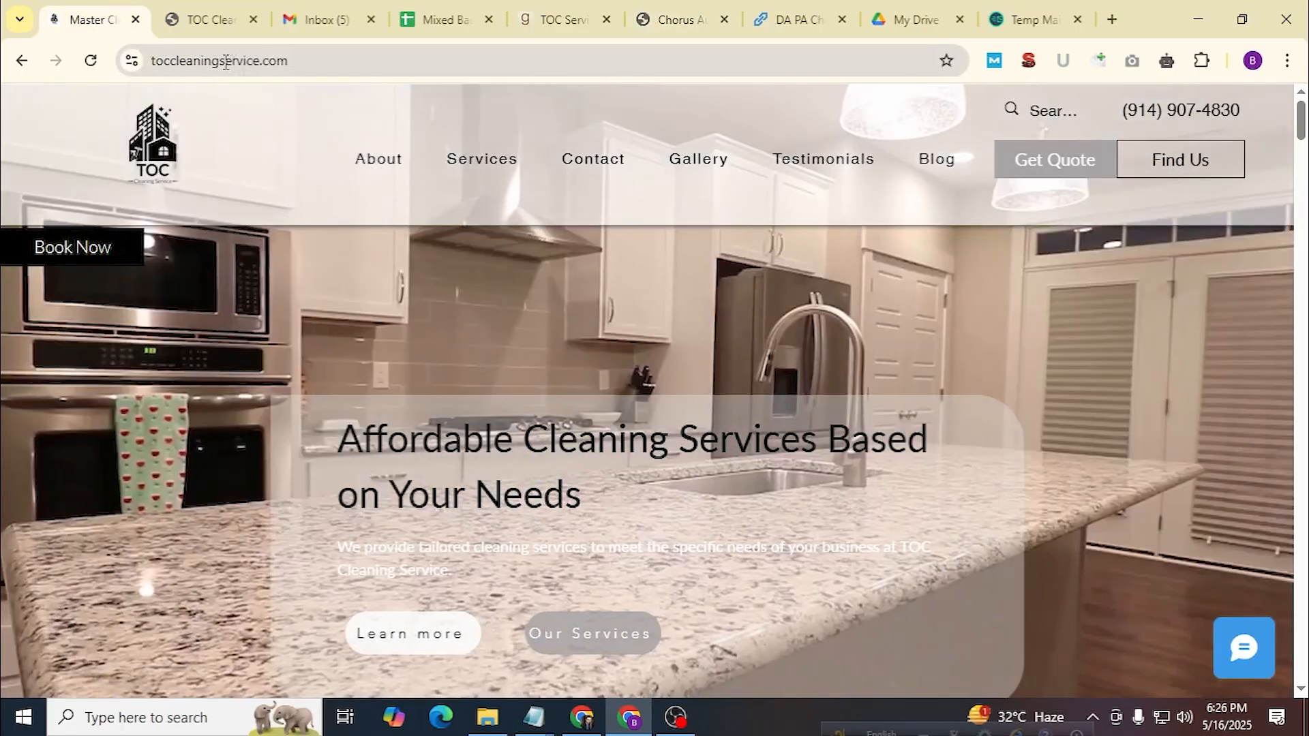
pyautogui.click(226, 62)
pyautogui.click(675, 19)
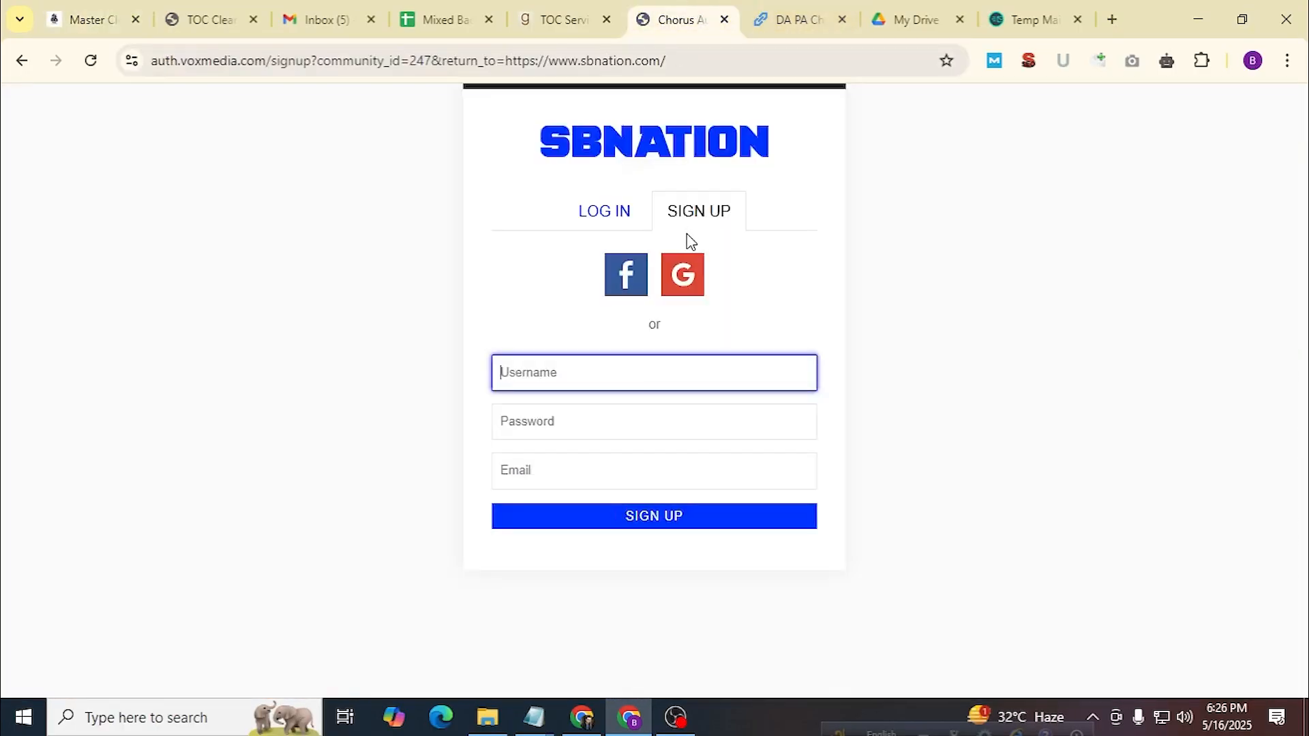
pyautogui.write('toccleaningservice')
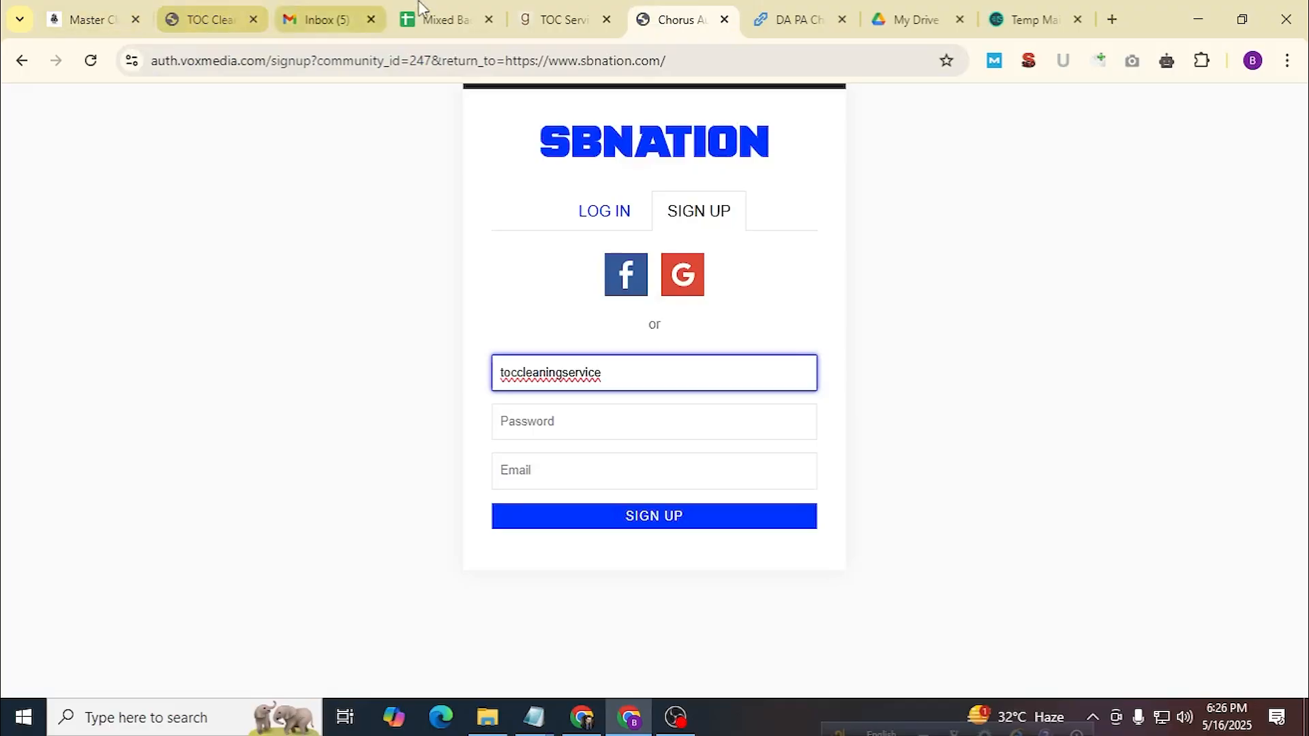
# Copy the temporary email address from Temp Mail and paste it into the sign-up form's Email field.
pyautogui.click(1047, 15)
pyautogui.scroll(3, 571, 327)
pyautogui.scroll(5, 572, 327)
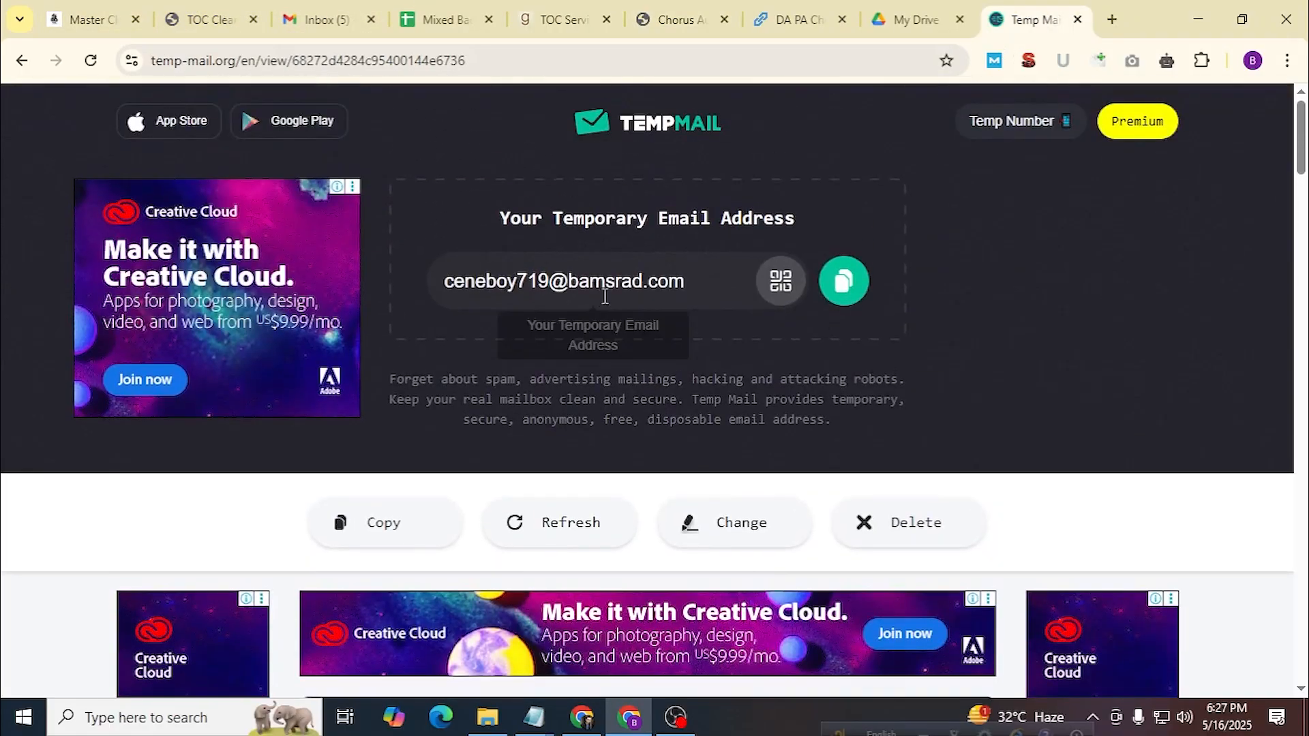
pyautogui.click(566, 281)
pyautogui.hotkey('ctrl', 'c')
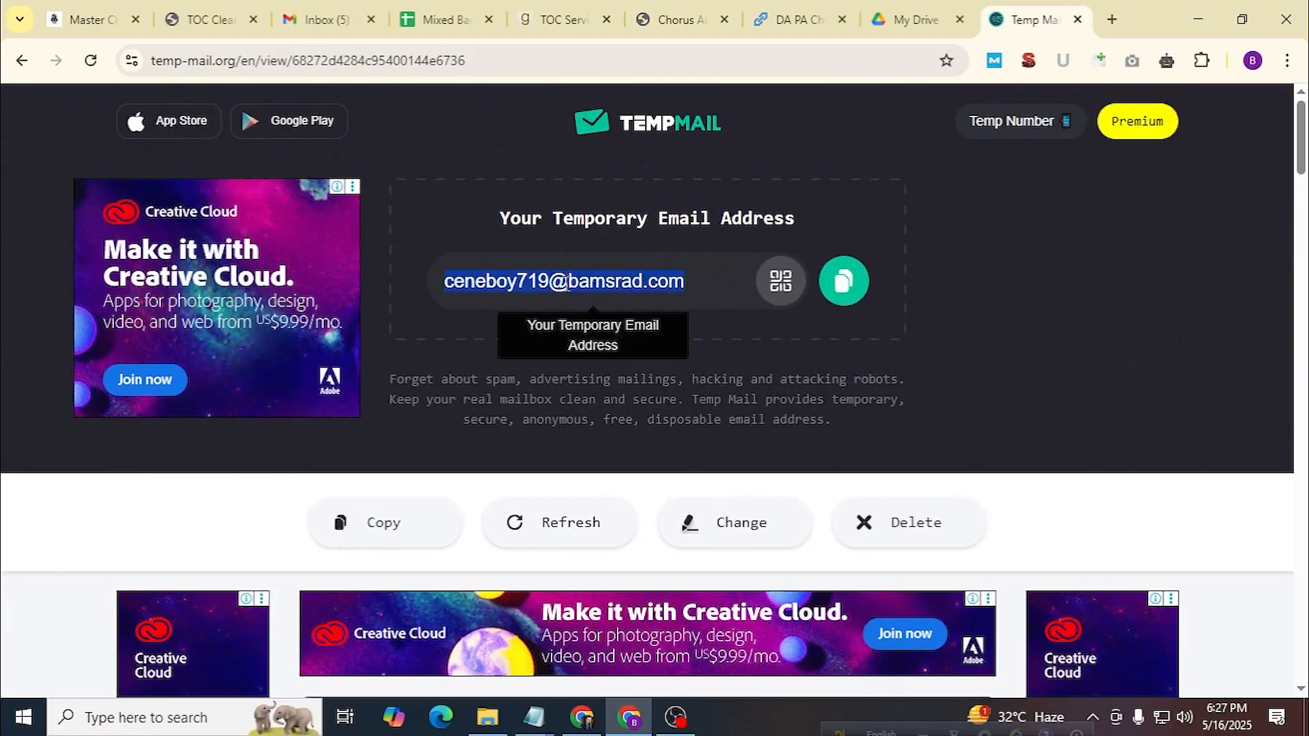
pyautogui.click(208, 14)
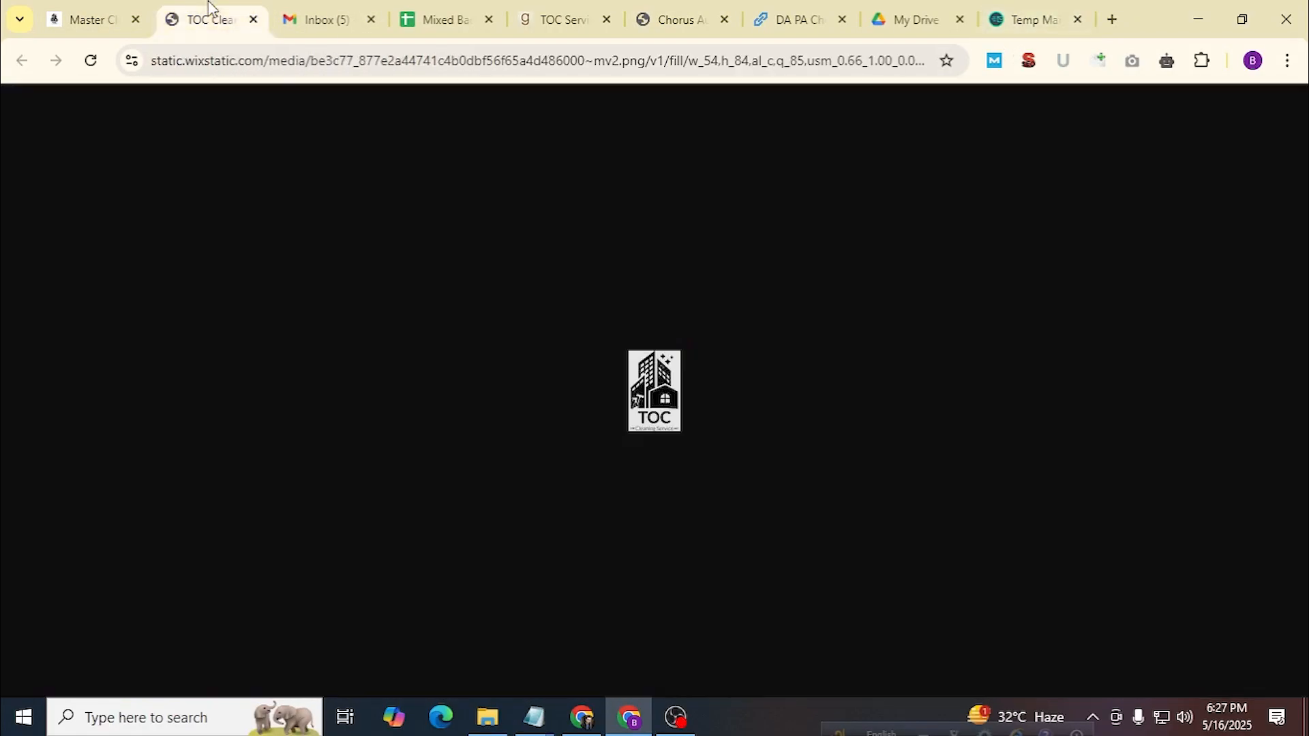
pyautogui.click(672, 9)
pyautogui.click(575, 488)
pyautogui.hotkey('ctrl', 'v')
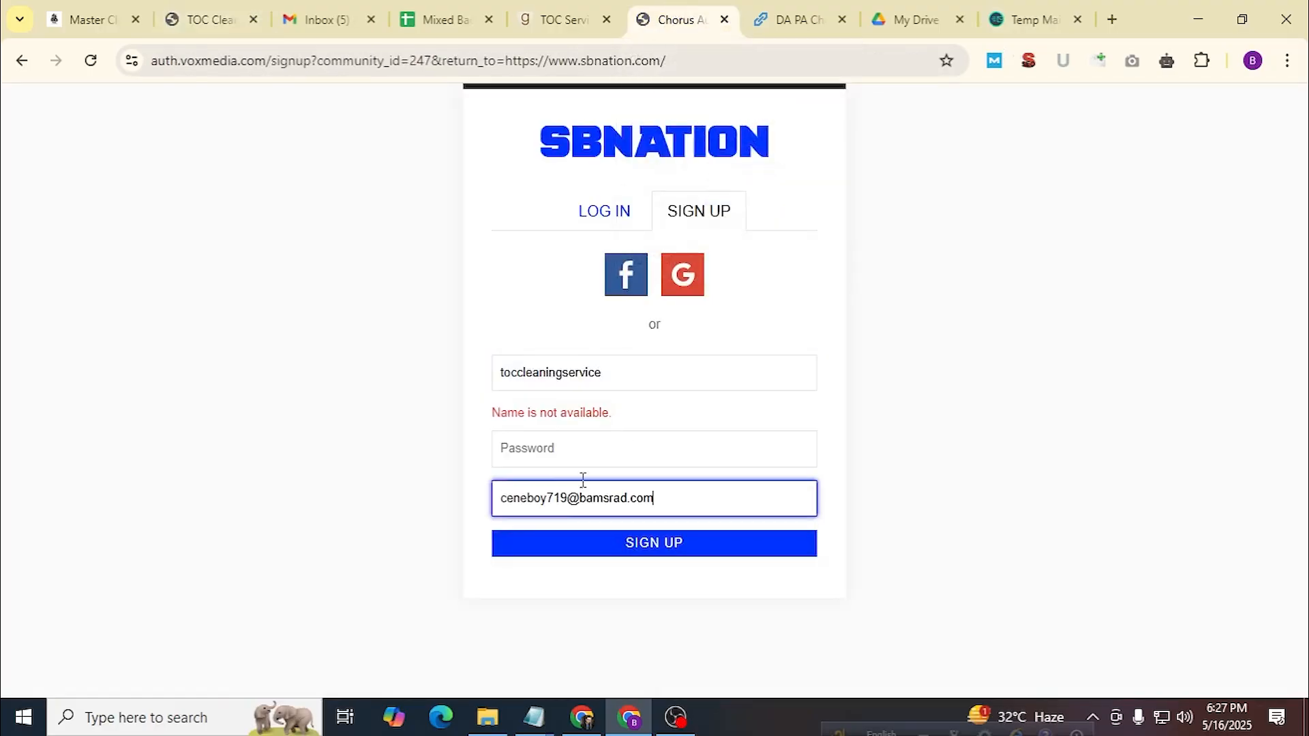
# Fill in the account password on the SB Nation sign-up form.
pyautogui.moveTo(567, 498); pyautogui.dragTo(430, 504)
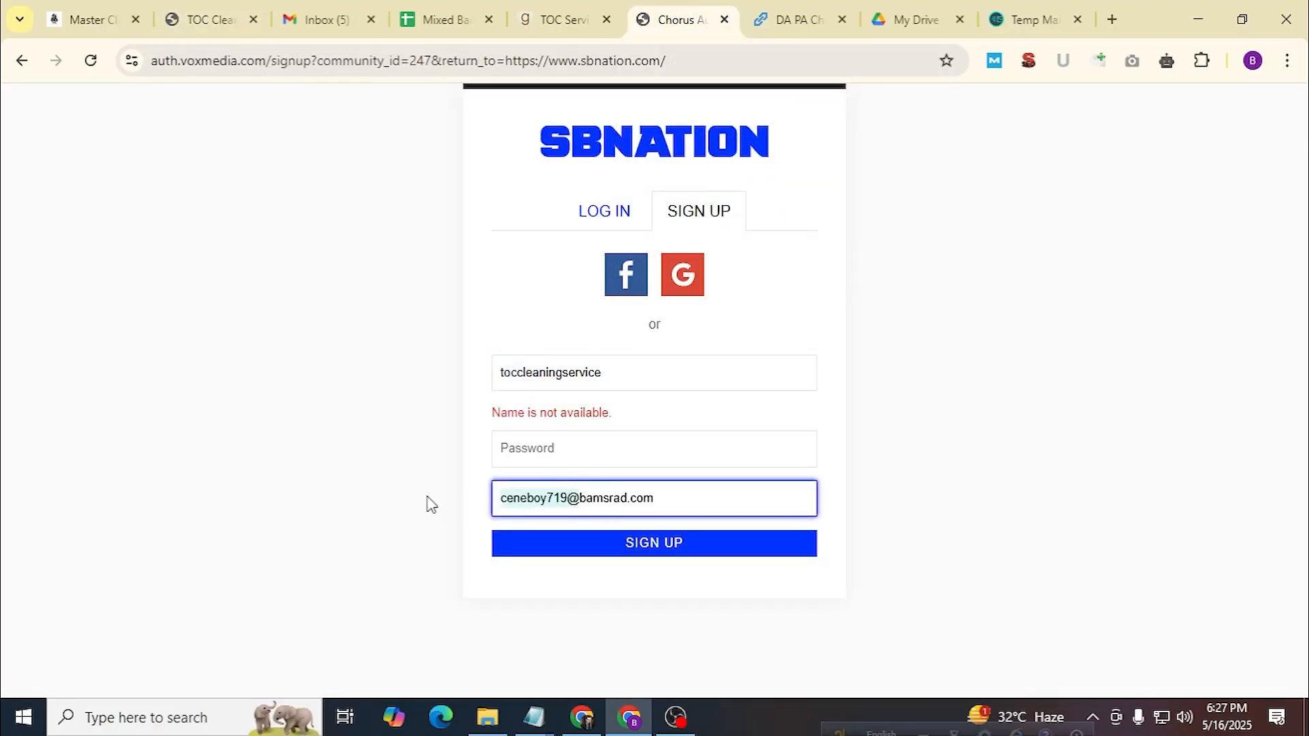
pyautogui.click(528, 464)
pyautogui.click(955, 616)
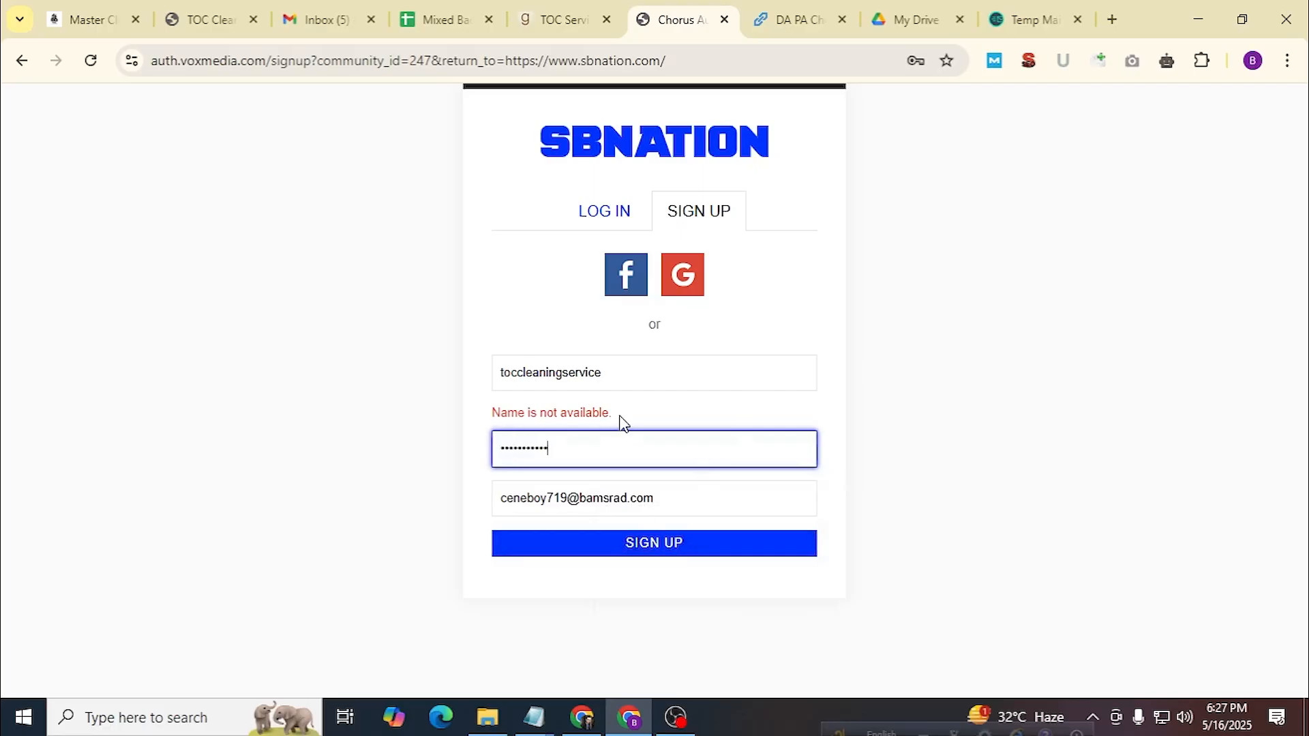
# Append 12 to the username so it reads toccleaningservice12.
pyautogui.click(627, 371)
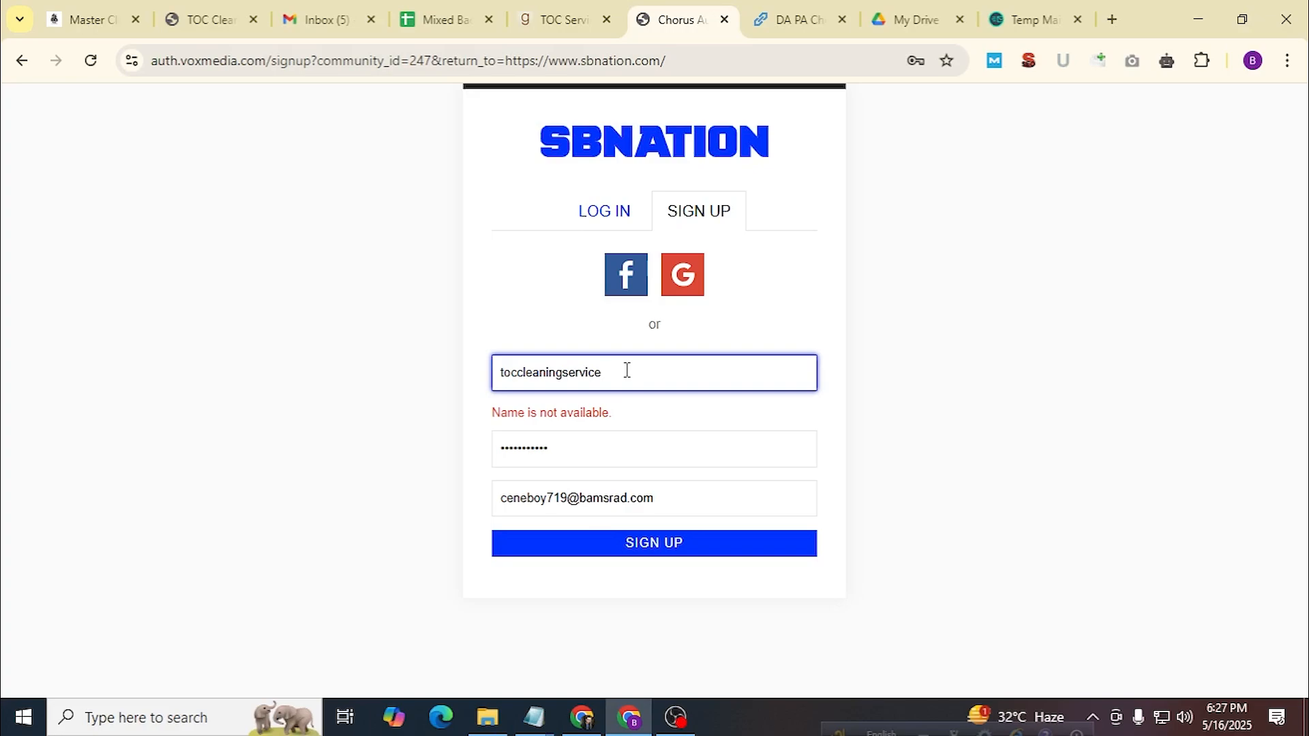
pyautogui.write('12')
pyautogui.click(743, 421)
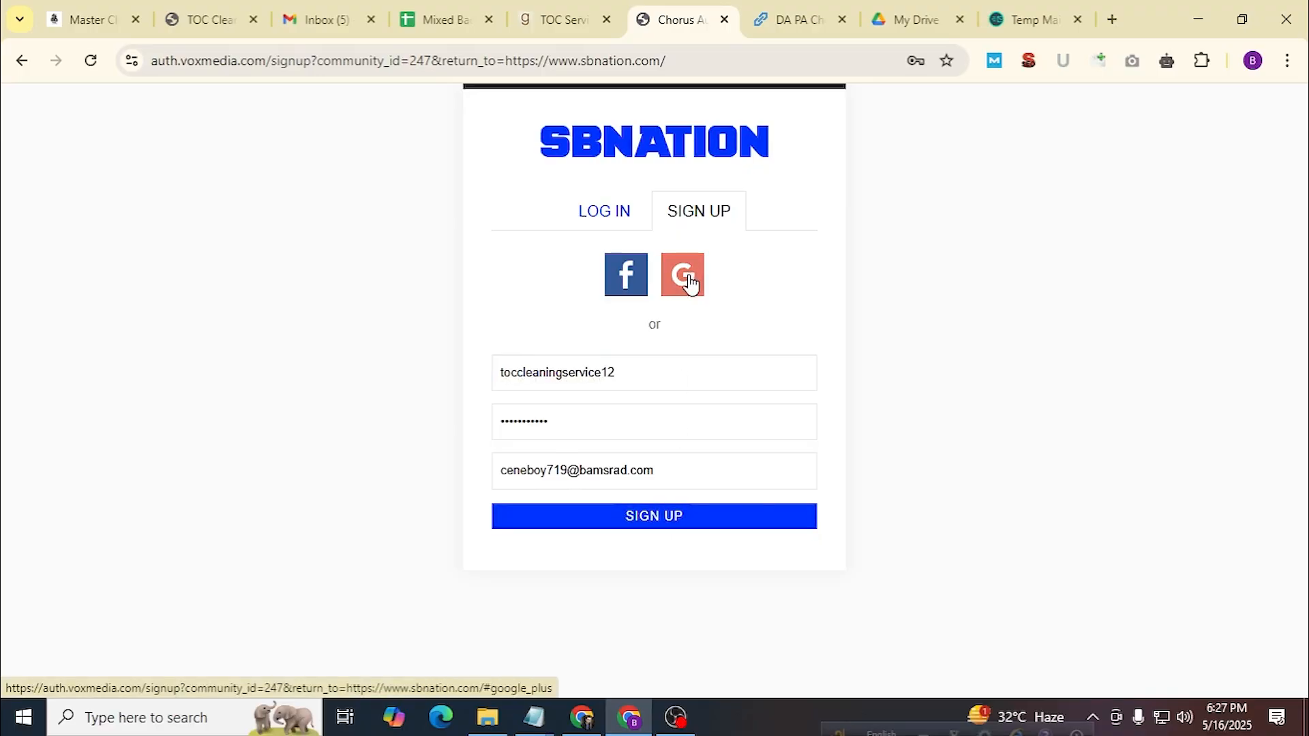
# Submit the SB Nation sign-up form, solving the reCAPTCHA by selecting all images with cars.
pyautogui.click(695, 522)
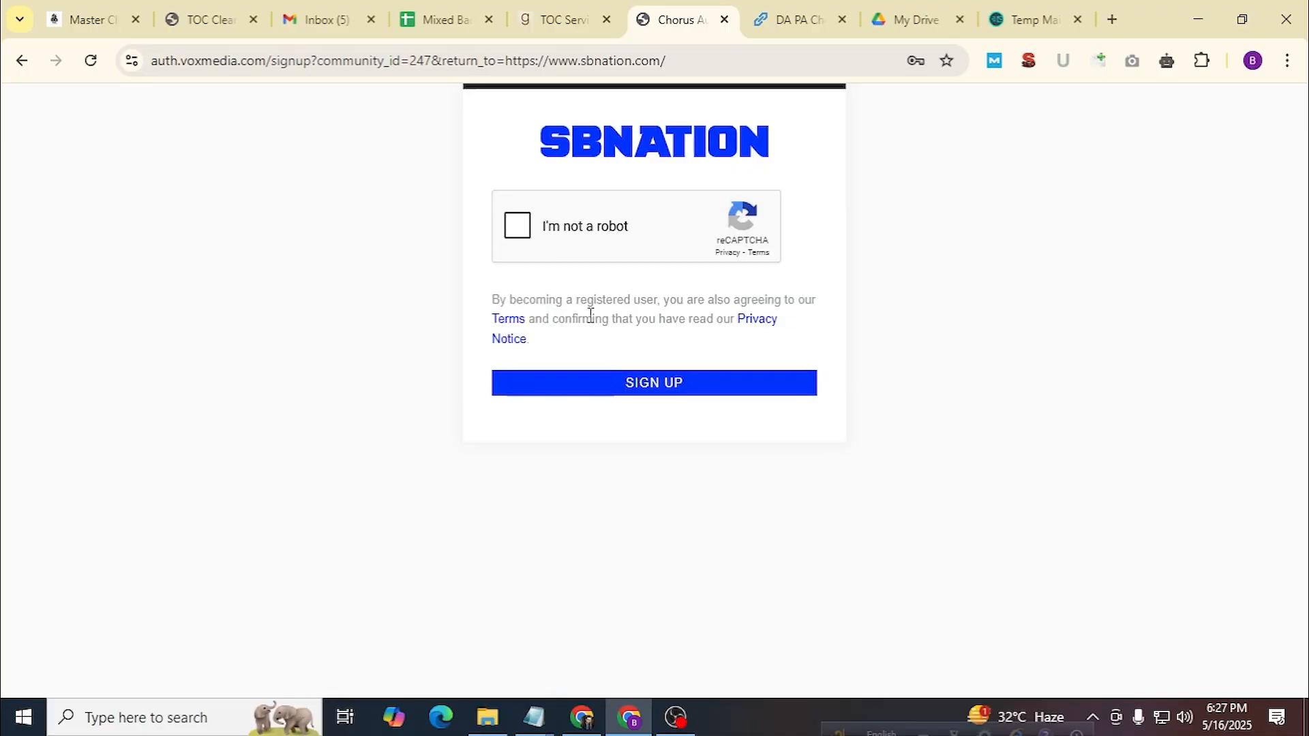
pyautogui.click(516, 232)
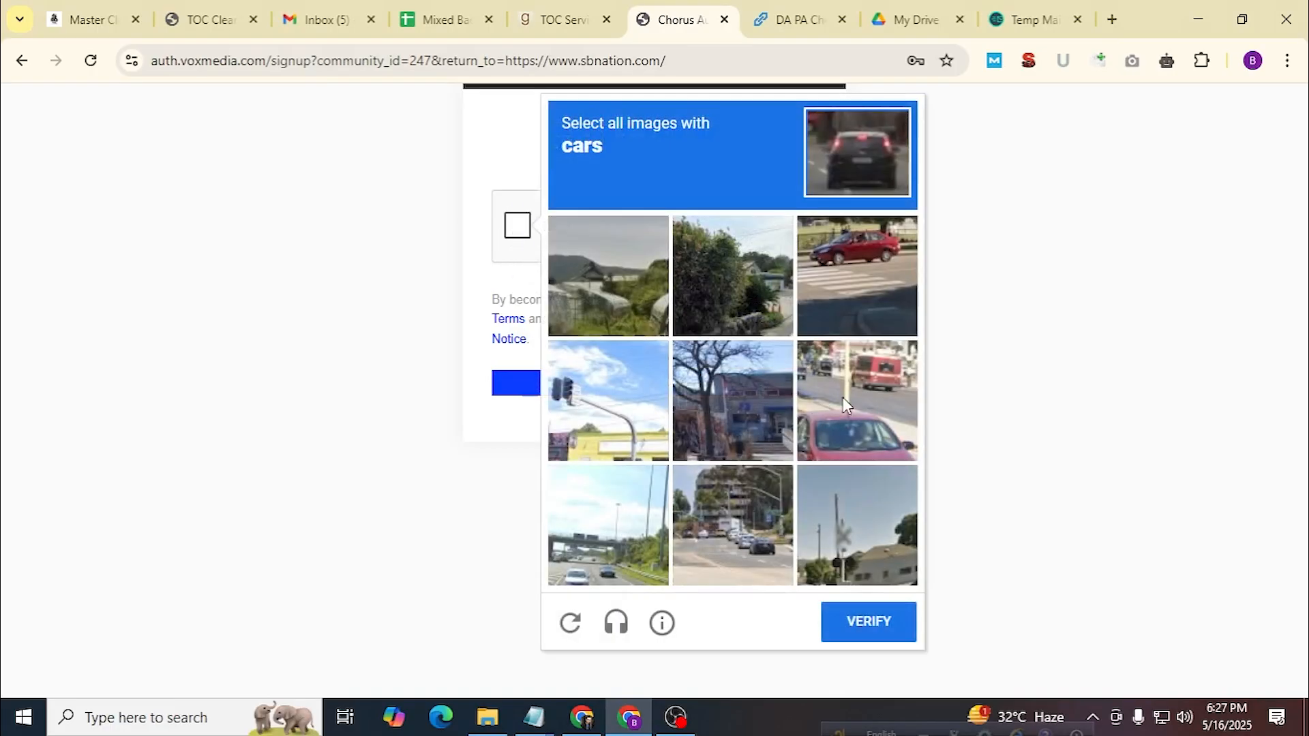
pyautogui.click(842, 397)
pyautogui.click(840, 274)
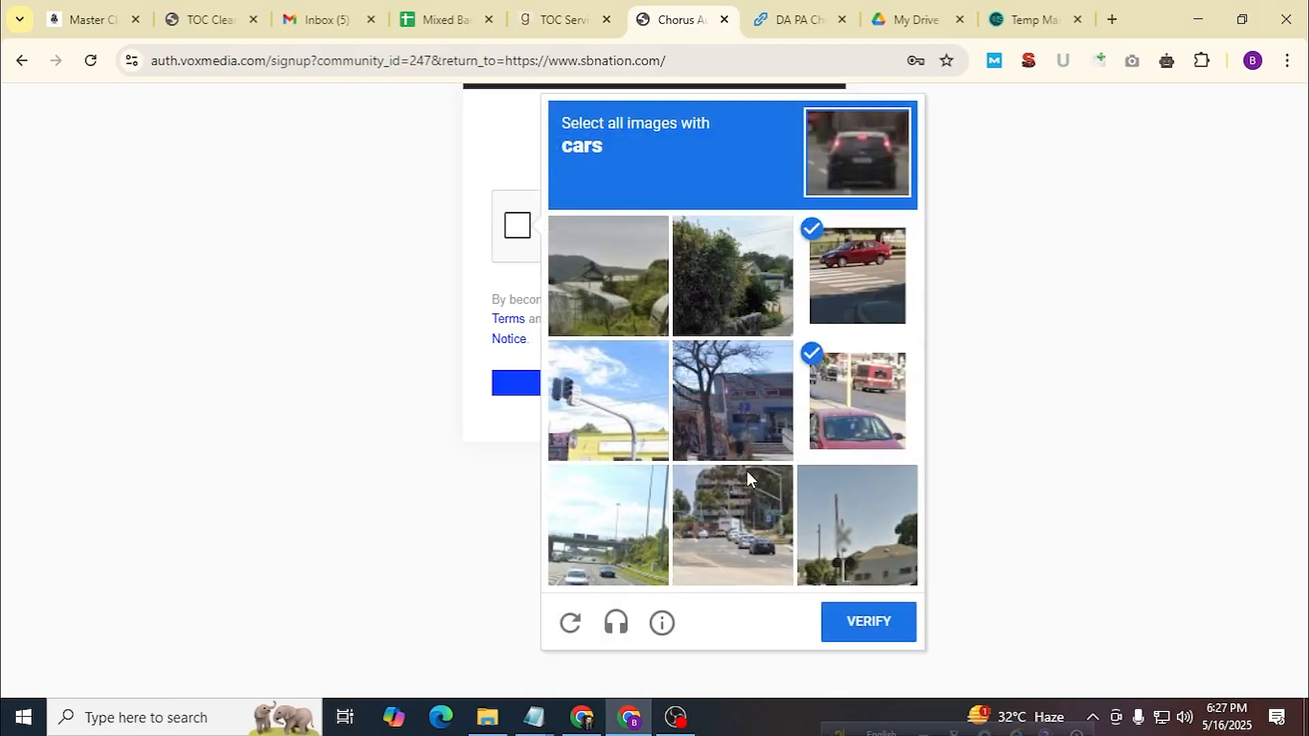
pyautogui.click(651, 520)
pyautogui.click(860, 621)
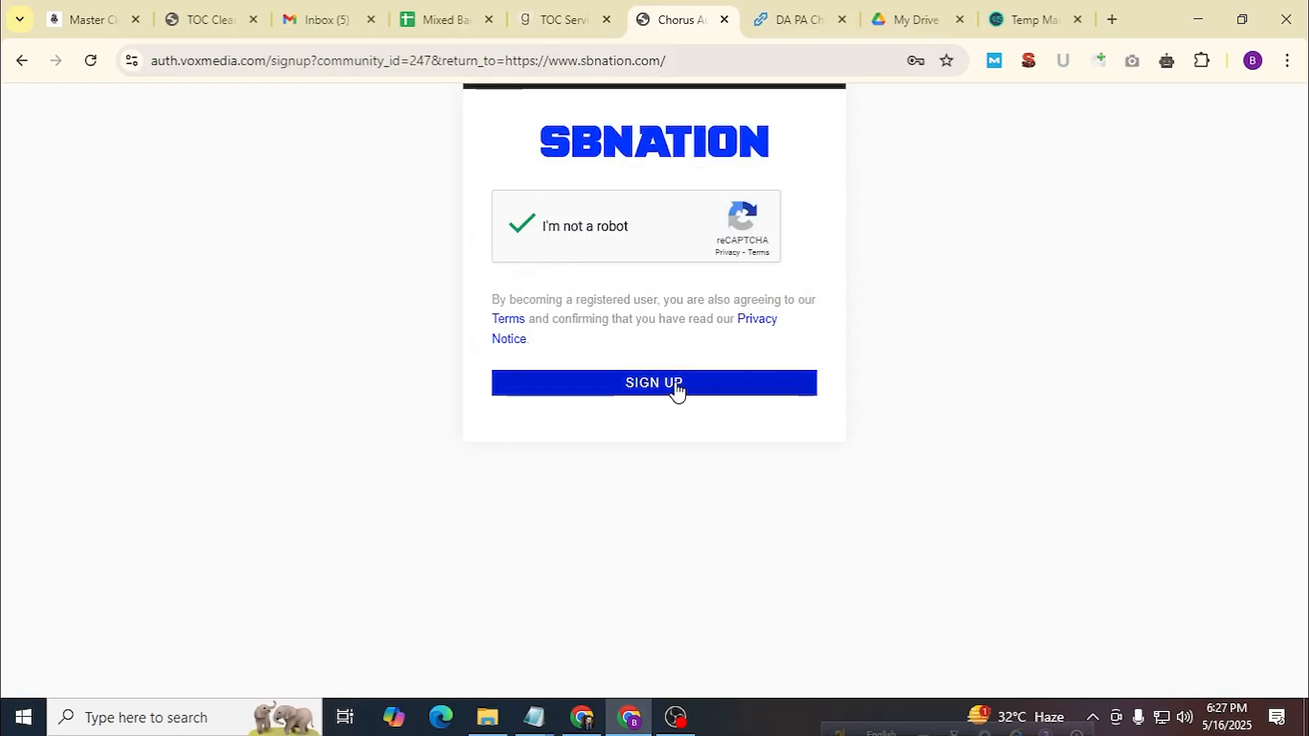
pyautogui.click(677, 388)
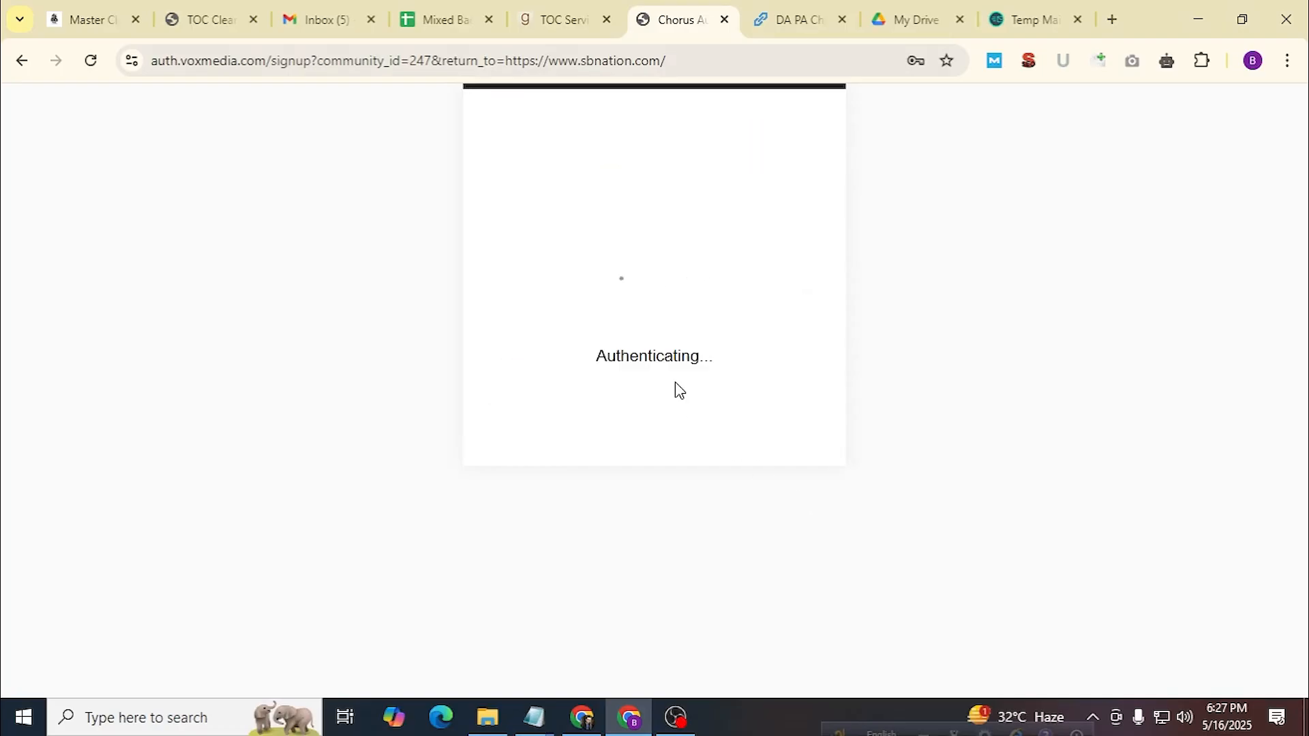
pyautogui.click(843, 352)
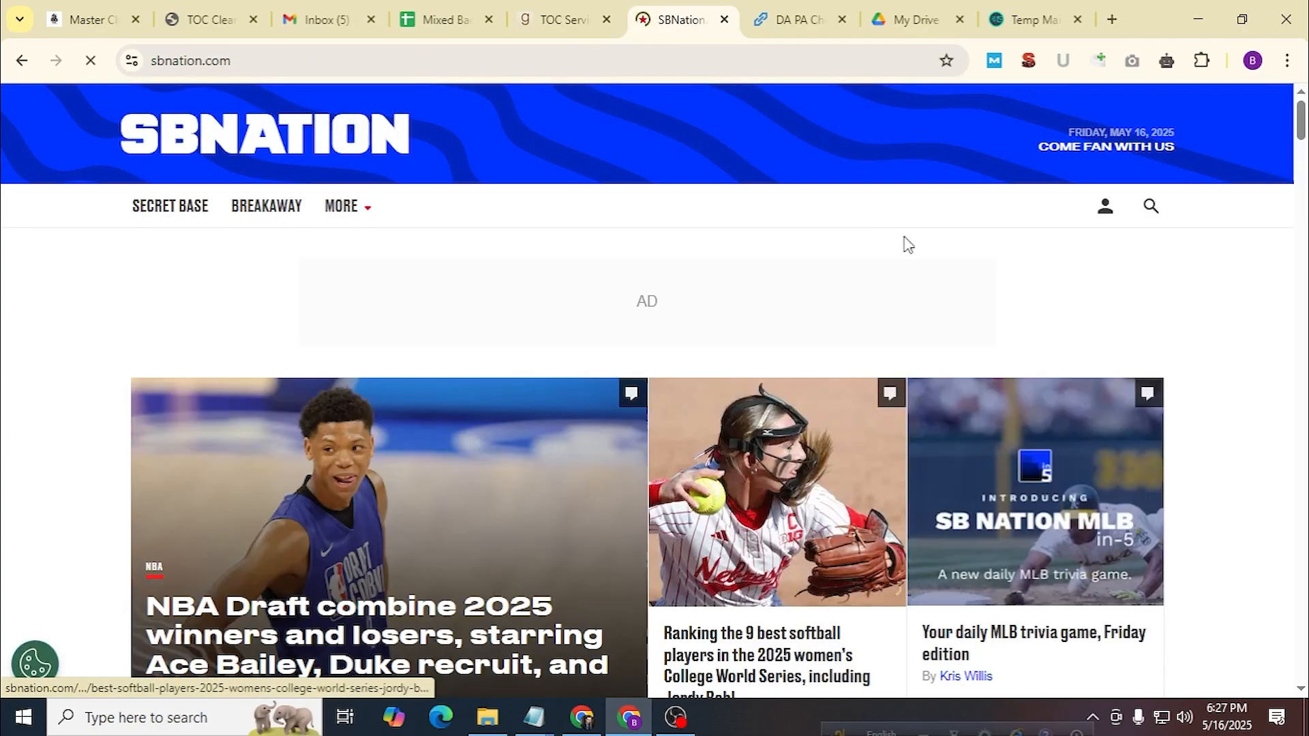
# Switch to Temp Mail and open the "[SB Nation] Confirm your email address" message from the inbox list.
pyautogui.click(1022, 9)
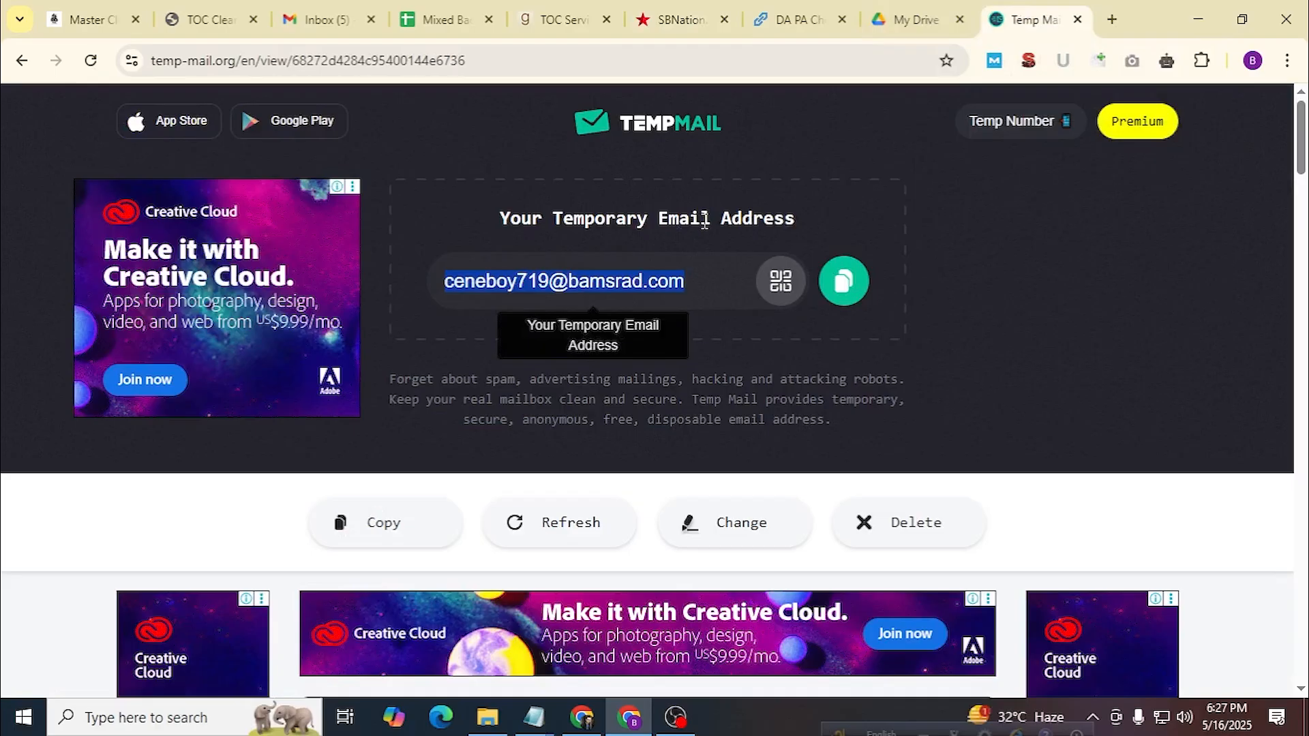
pyautogui.scroll(-6, 704, 221)
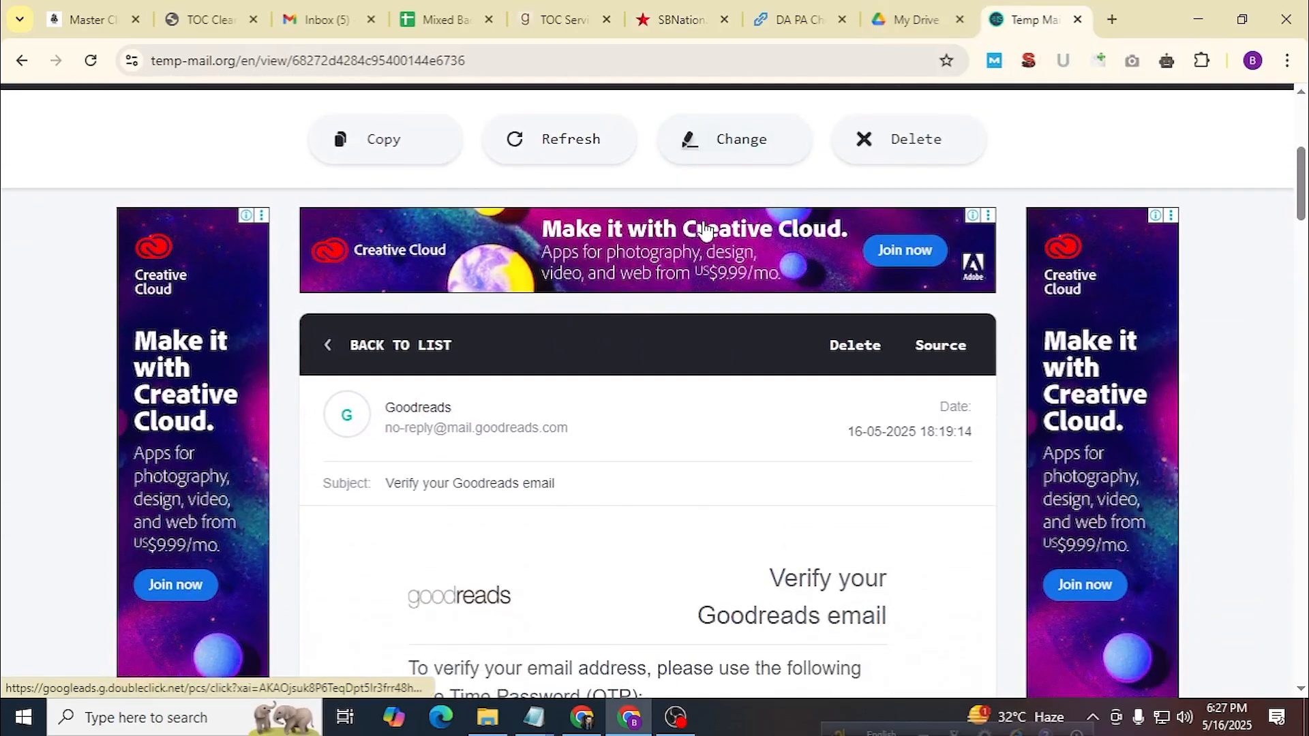
pyautogui.scroll(-2, 704, 231)
pyautogui.scroll(1, 702, 228)
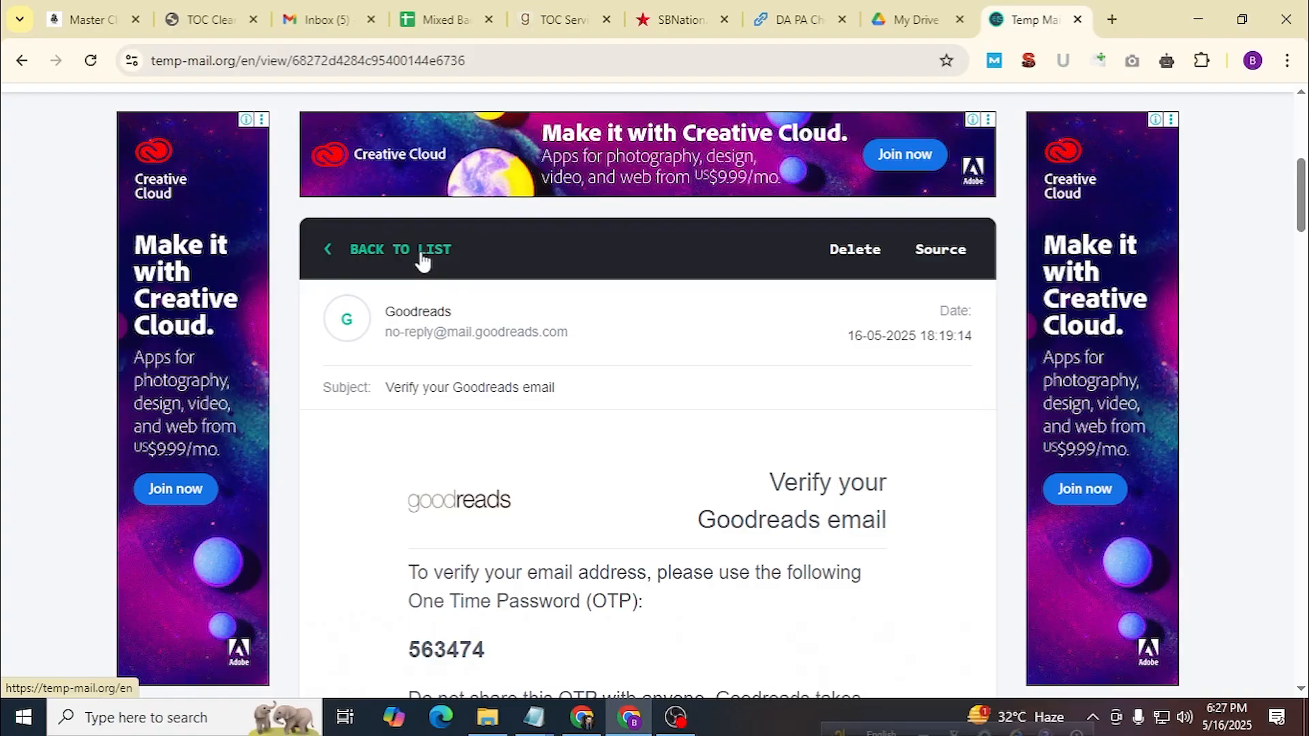
pyautogui.click(423, 258)
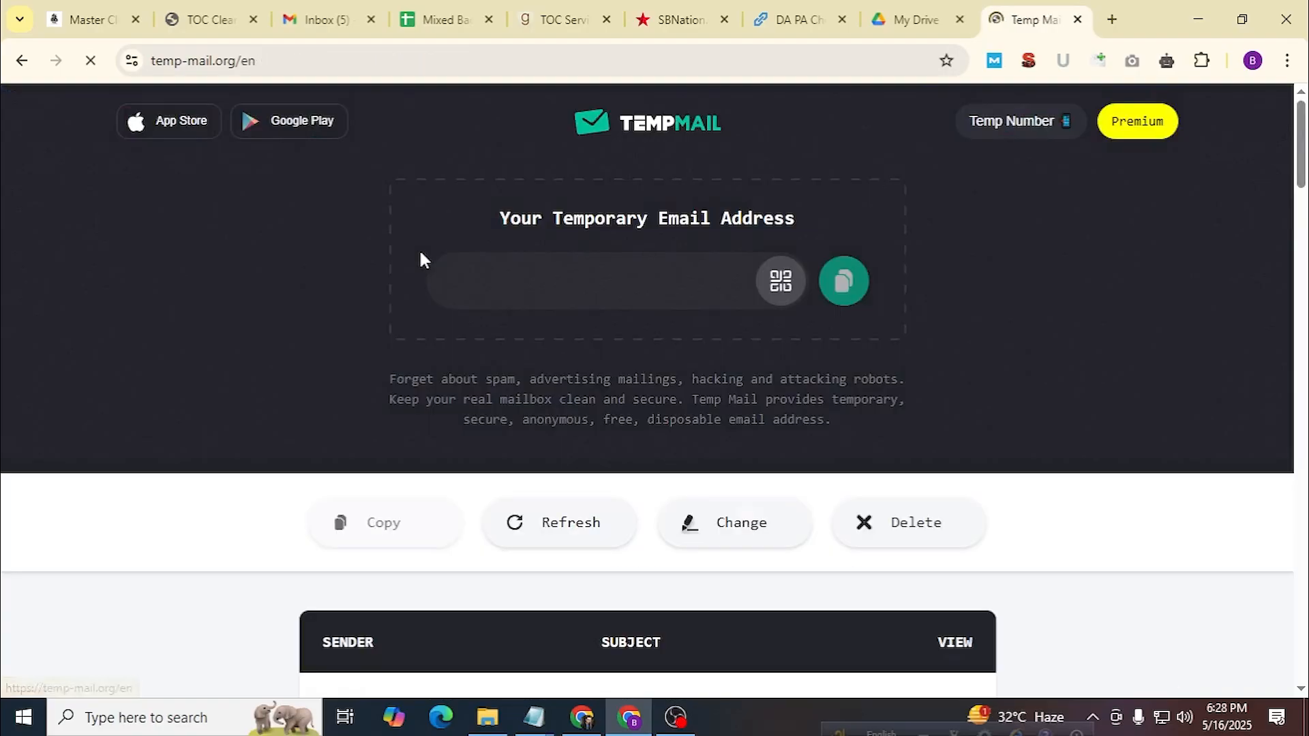
pyautogui.scroll(-3, 557, 286)
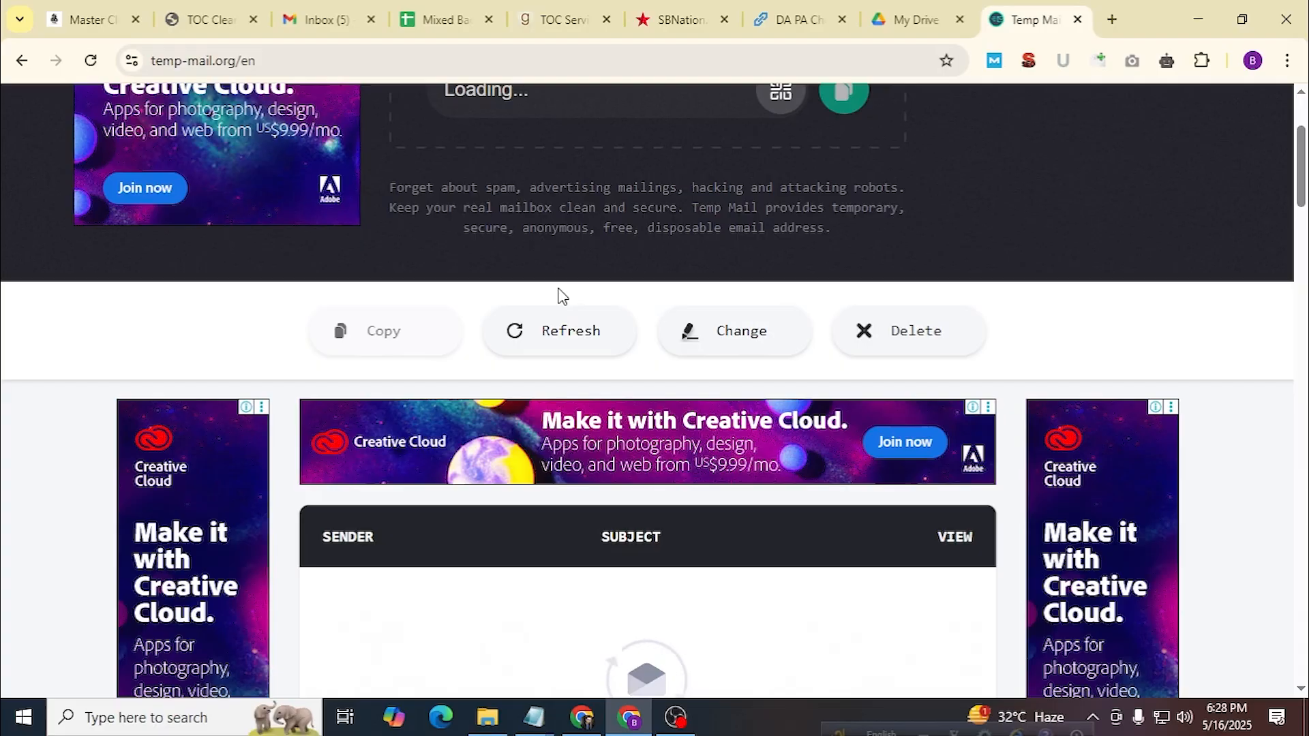
pyautogui.scroll(3, 562, 295)
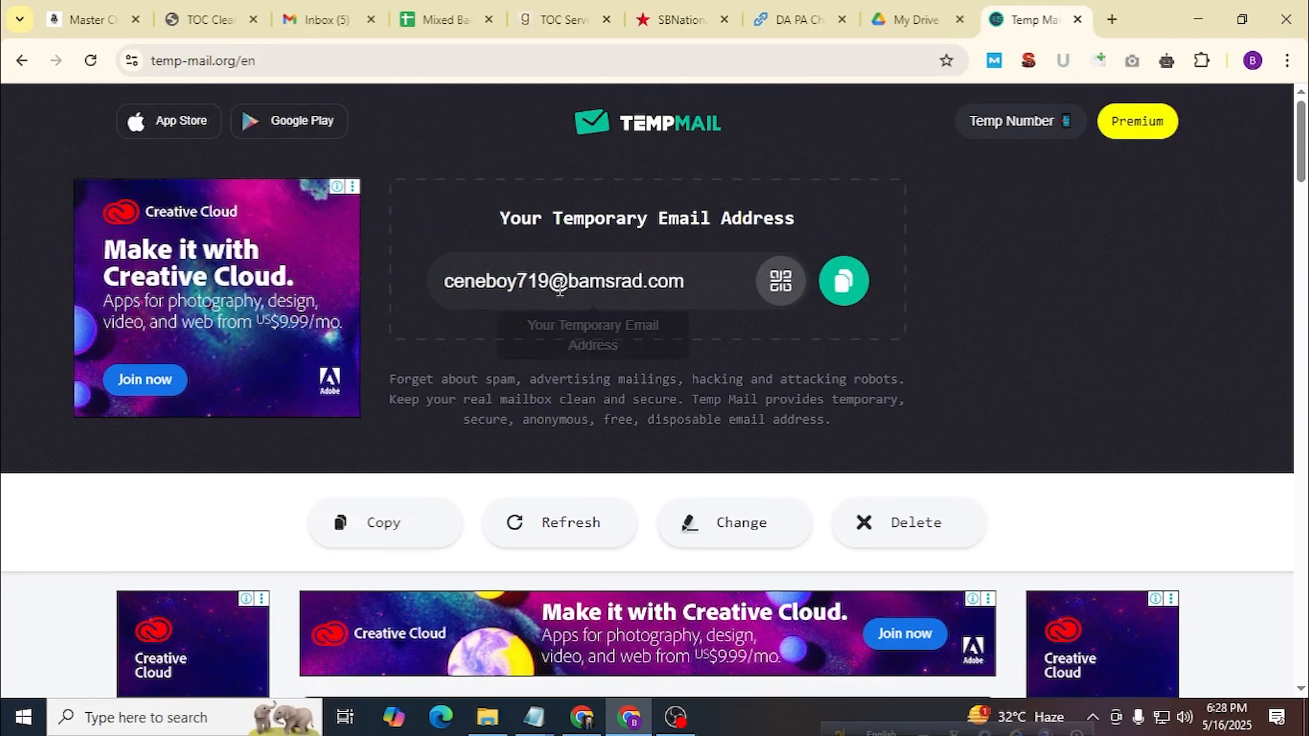
pyautogui.scroll(-6, 560, 290)
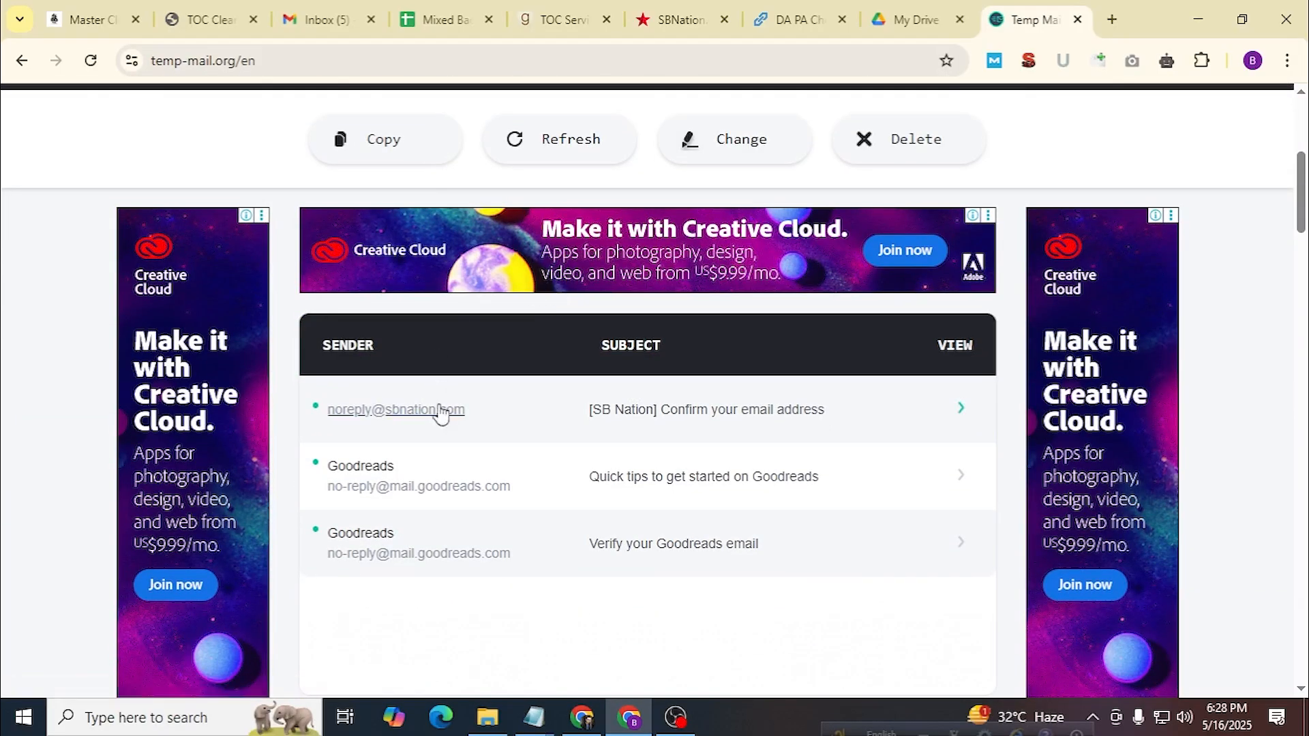
pyautogui.click(702, 415)
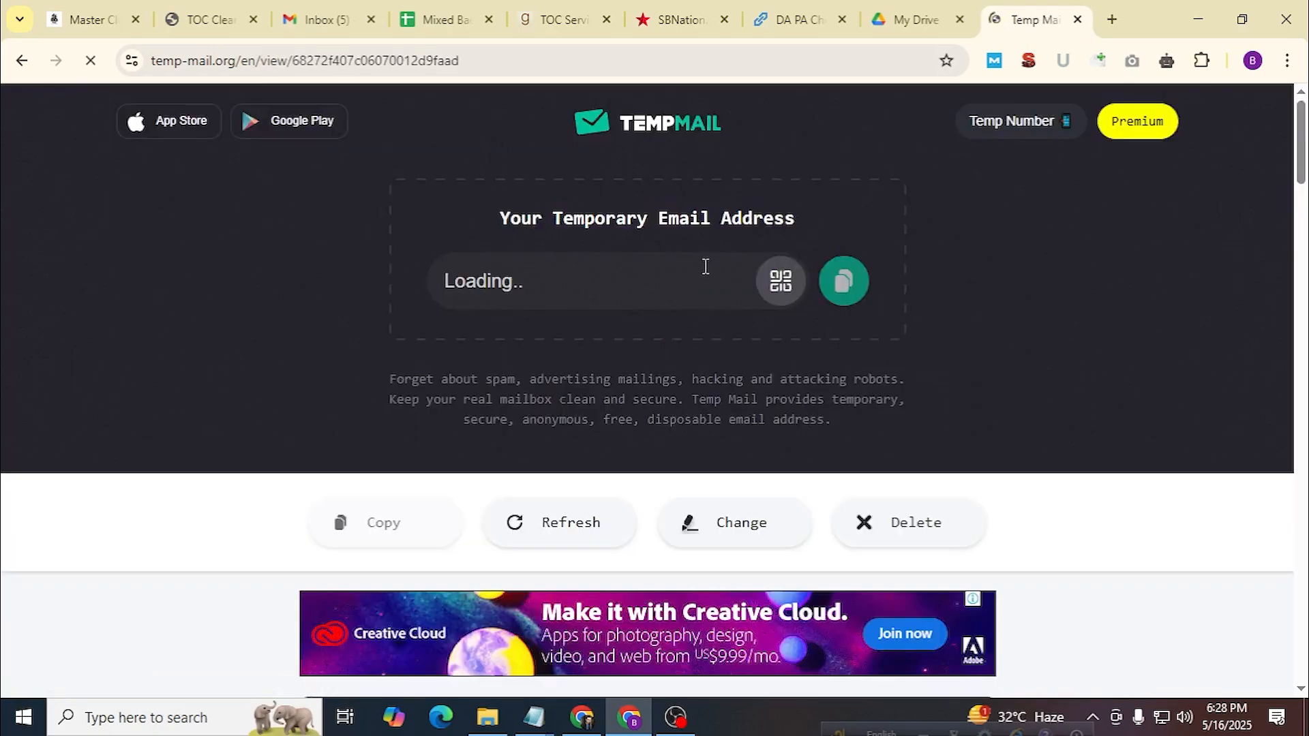
pyautogui.scroll(-7, 703, 267)
pyautogui.scroll(-1, 706, 279)
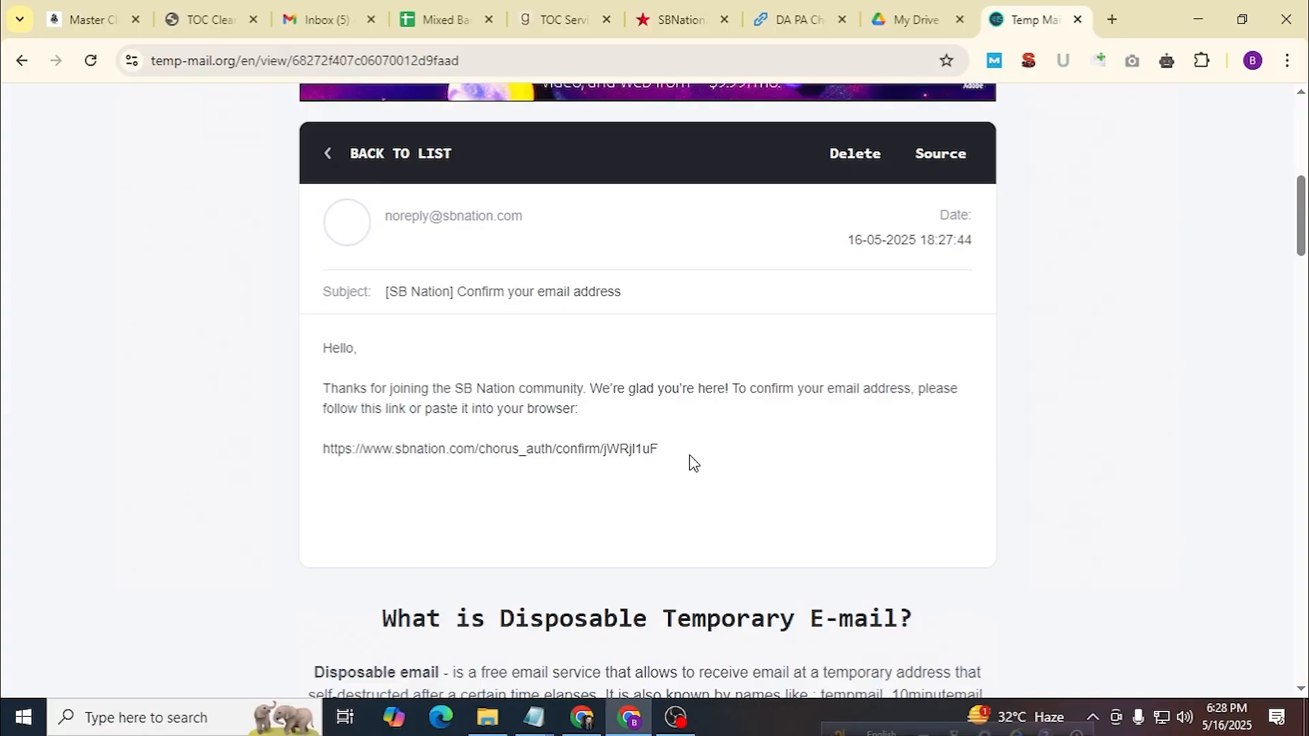
# Copy the account confirmation link from the SB Nation email and open it in a new browser tab.
pyautogui.moveTo(689, 456); pyautogui.dragTo(319, 455)
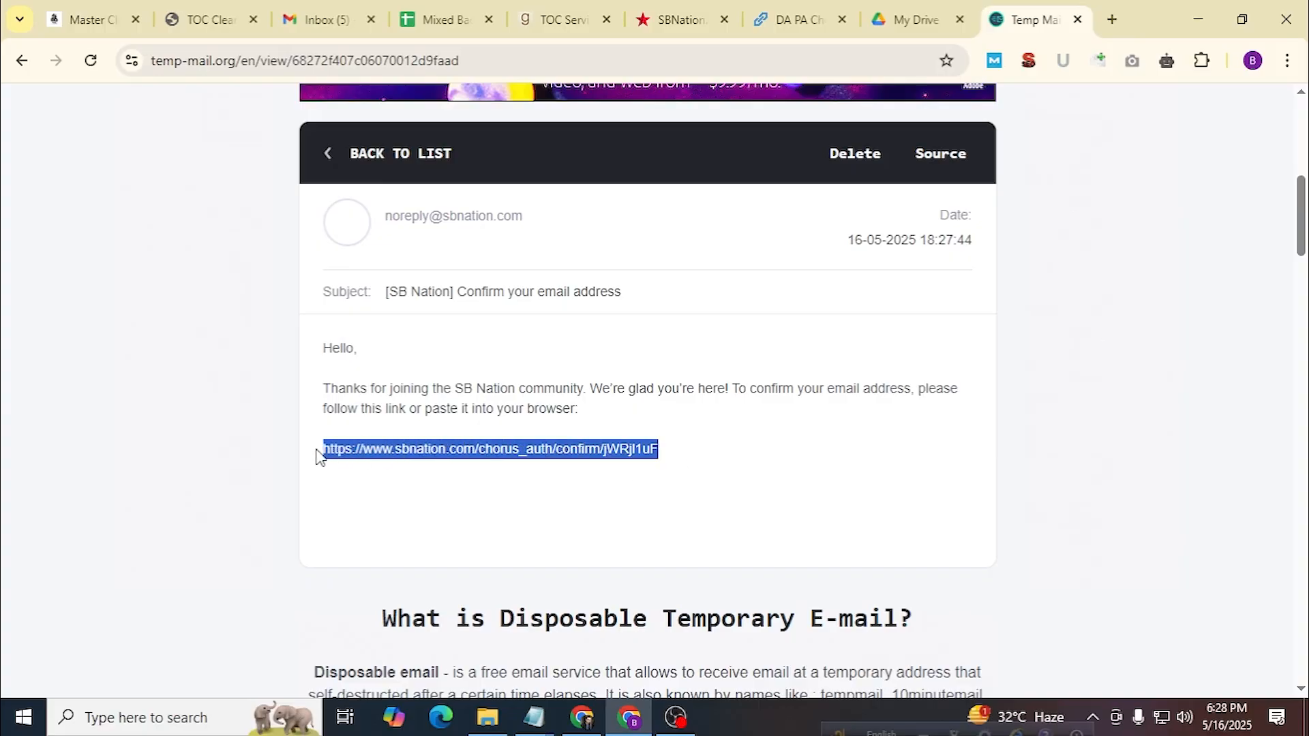
pyautogui.click(1113, 19)
pyautogui.hotkey('ctrl', 'v')
pyautogui.press('Return')
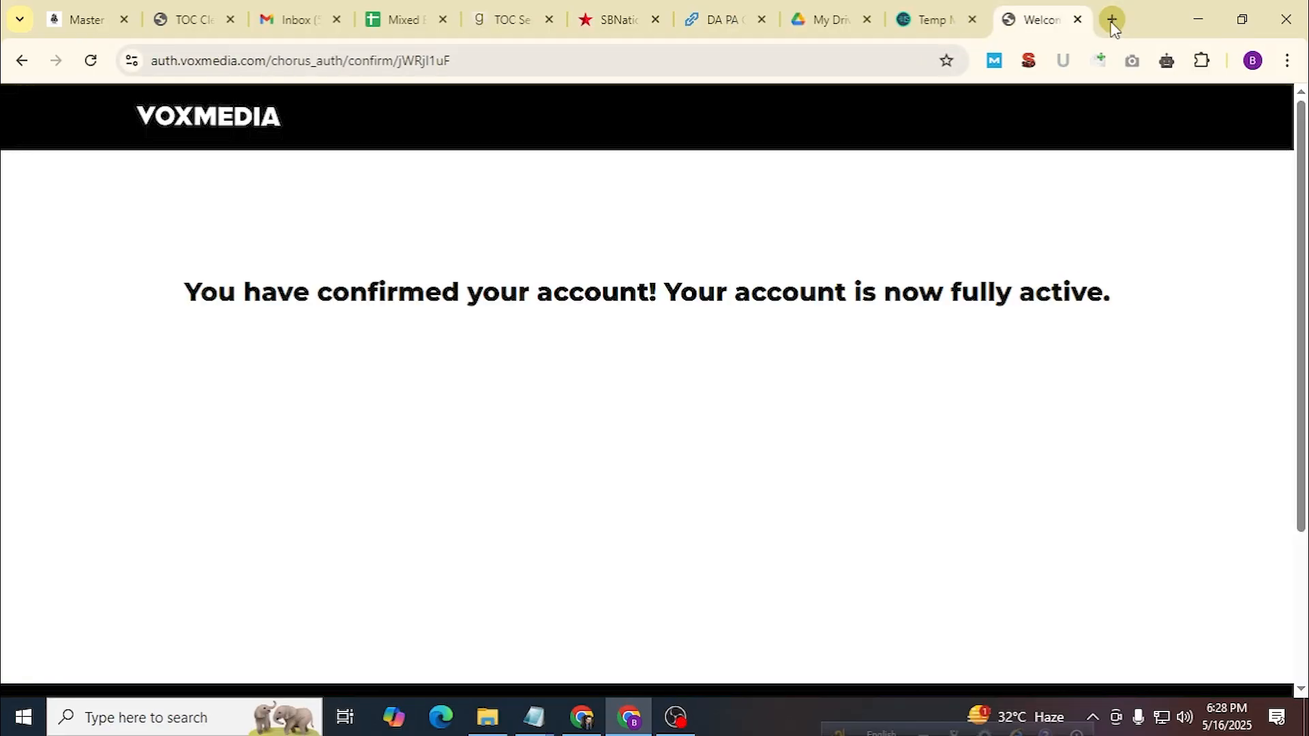
# Return to the SB Nation home page, reload it and open the account's Edit Profile page.
pyautogui.click(627, 19)
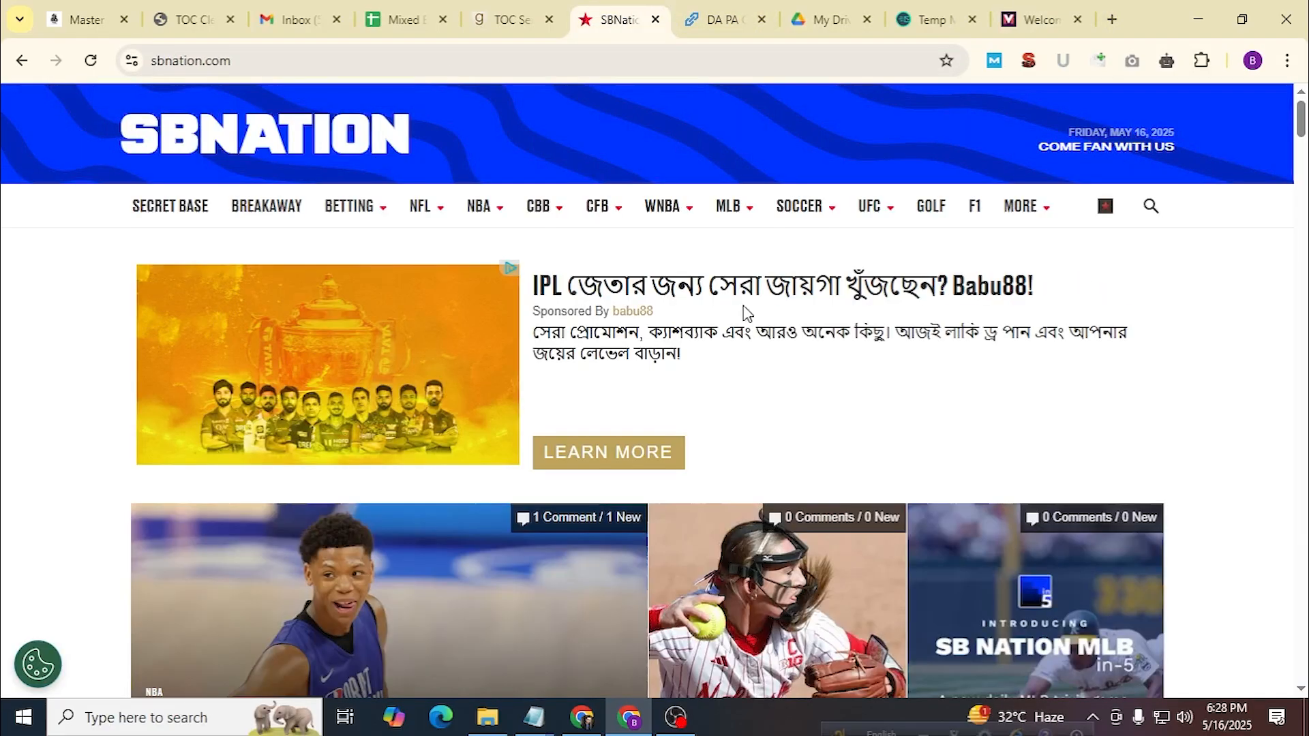
pyautogui.click(89, 65)
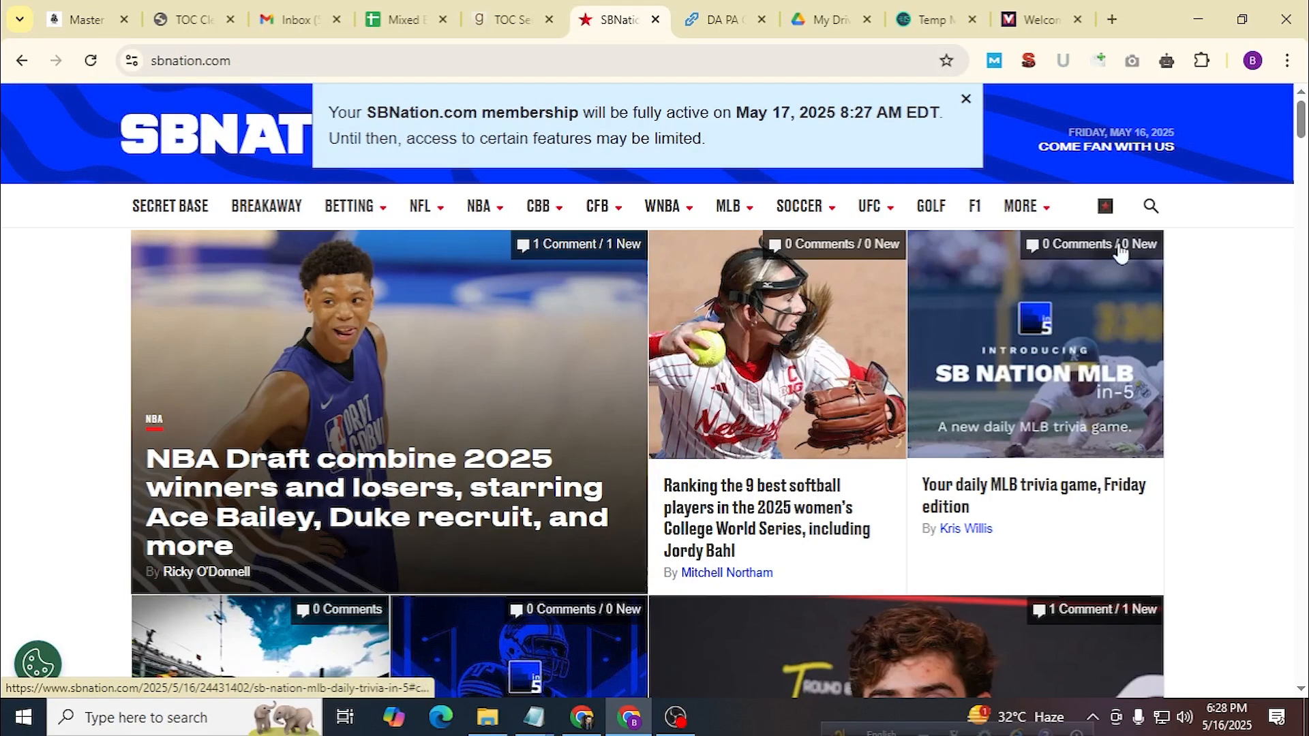
pyautogui.moveTo(1108, 208)
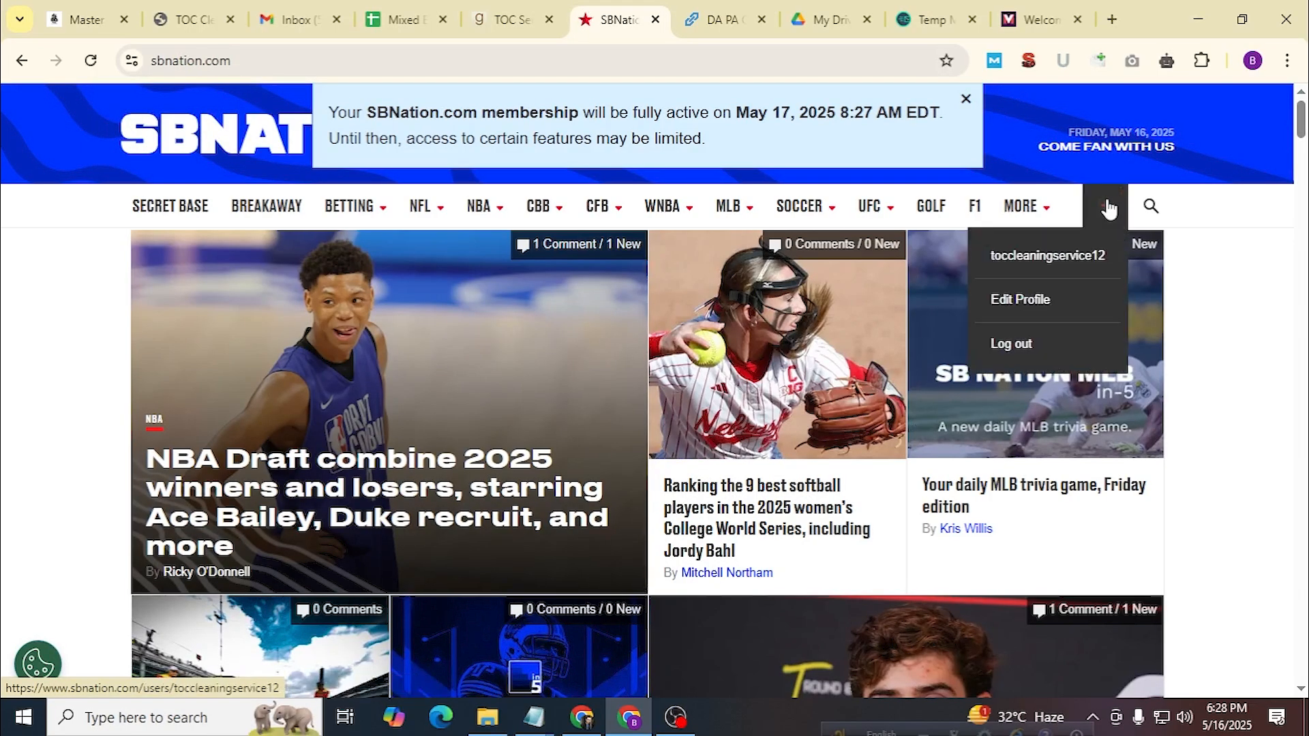
pyautogui.click(1021, 304)
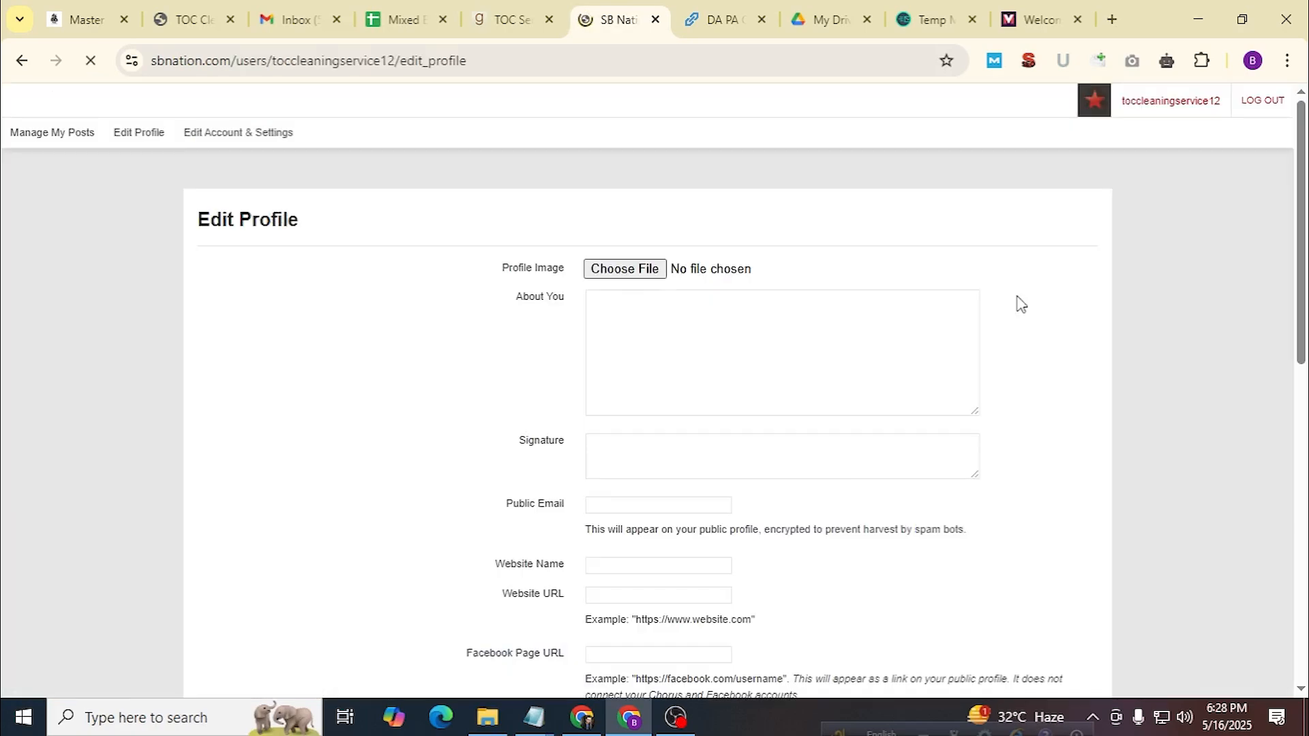
# Choose the TOC logo file Screenshot_16 from the Desktop as the SB Nation profile image.
pyautogui.click(656, 275)
pyautogui.scroll(-10, 710, 382)
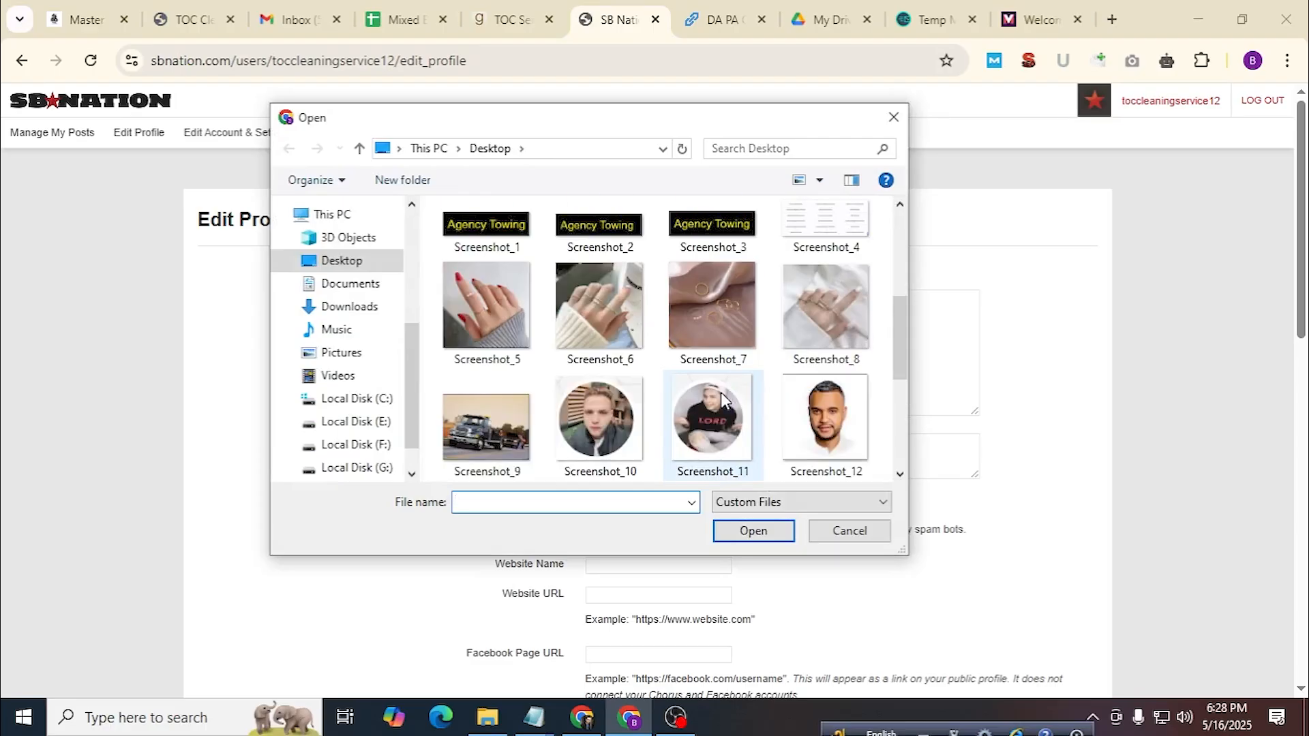
pyautogui.doubleClick(788, 423)
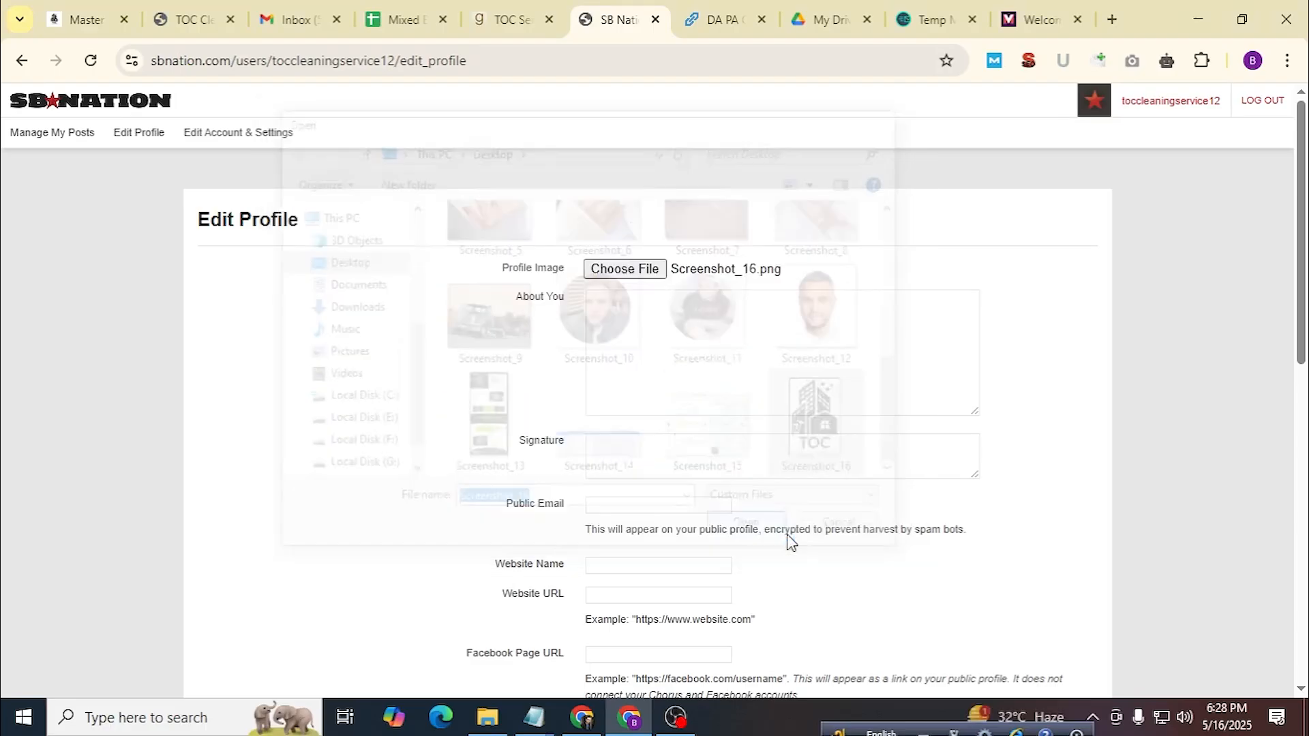
# Copy the three-paragraph About description from the Profile Backlinks Requirements notes into the About You field.
pyautogui.moveTo(534, 717)
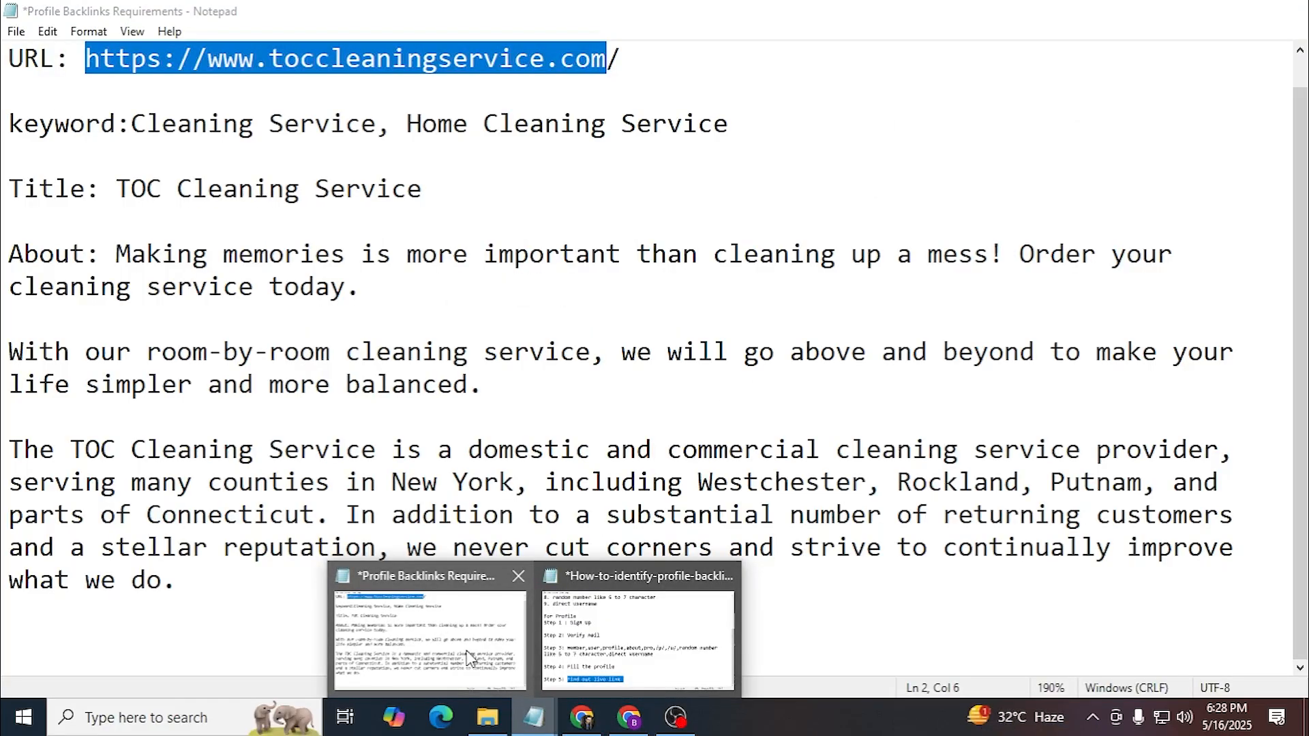
pyautogui.click(476, 657)
pyautogui.moveTo(163, 581); pyautogui.dragTo(118, 255)
pyautogui.hotkey('ctrl', 'c')
pyautogui.hotkey('alt', 'Tab')
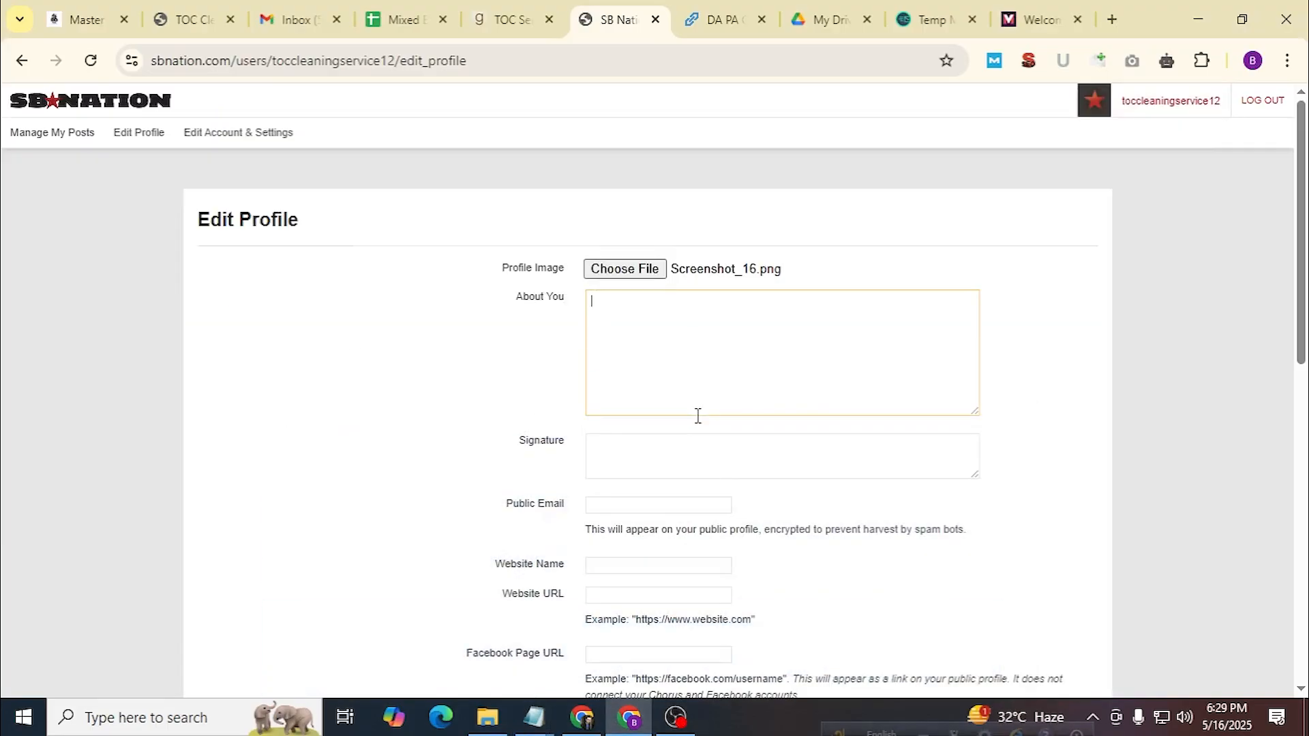
pyautogui.hotkey('ctrl', 'v')
pyautogui.scroll(-1, 709, 433)
pyautogui.click(693, 409)
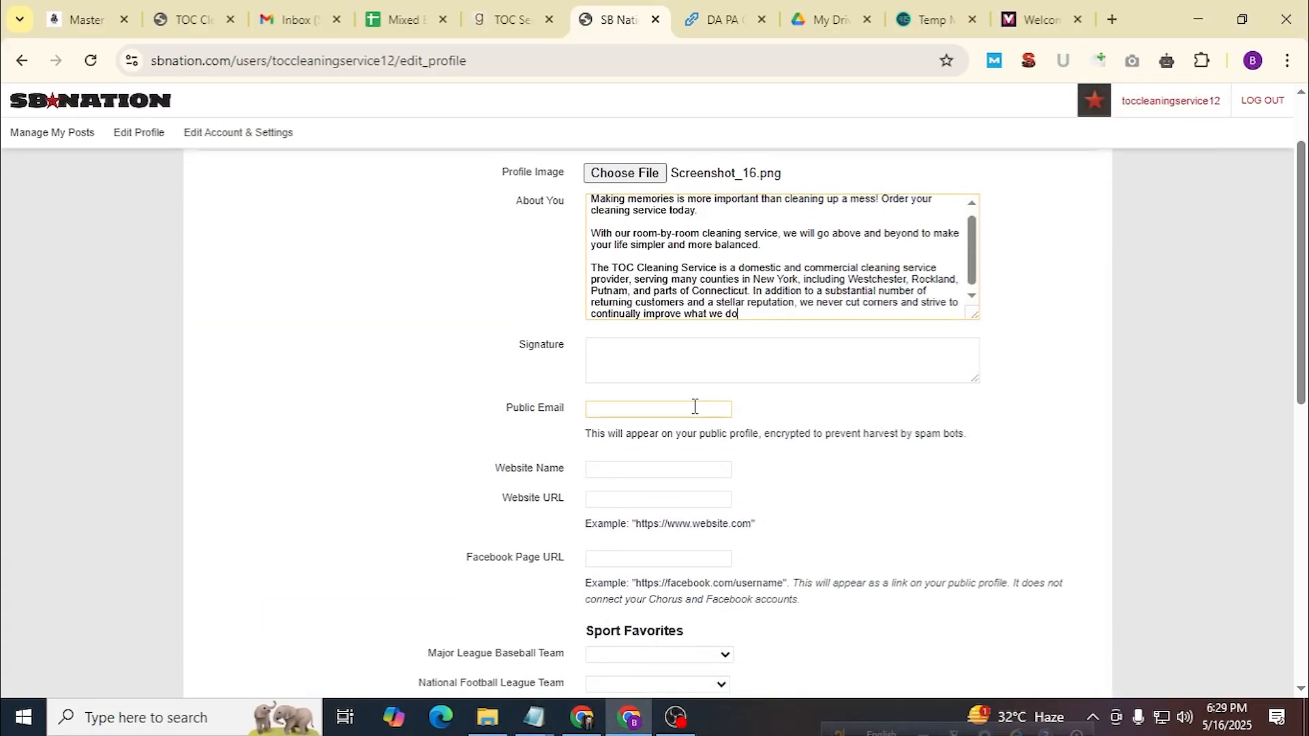
# Copy the keyword Cleaning Service from the Profile Backlinks Requirements notes into the Website Name field.
pyautogui.scroll(-1, 1047, 470)
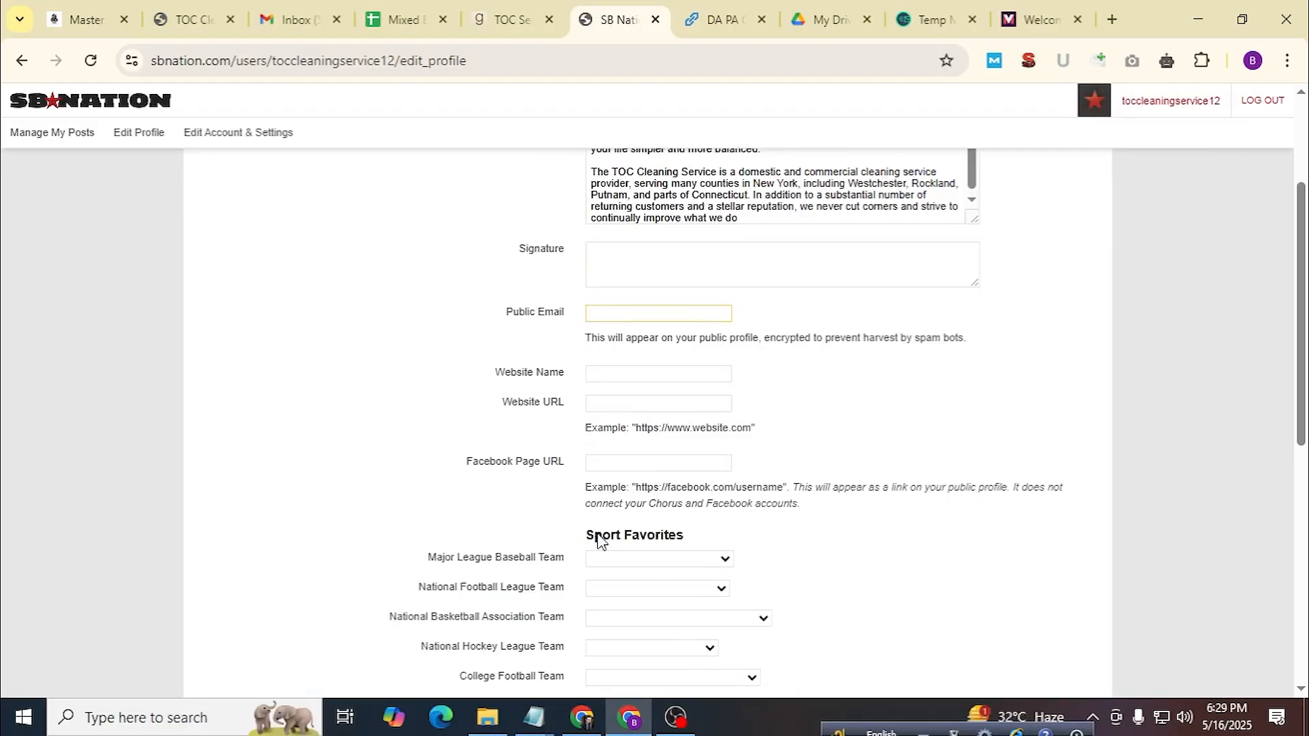
pyautogui.click(534, 715)
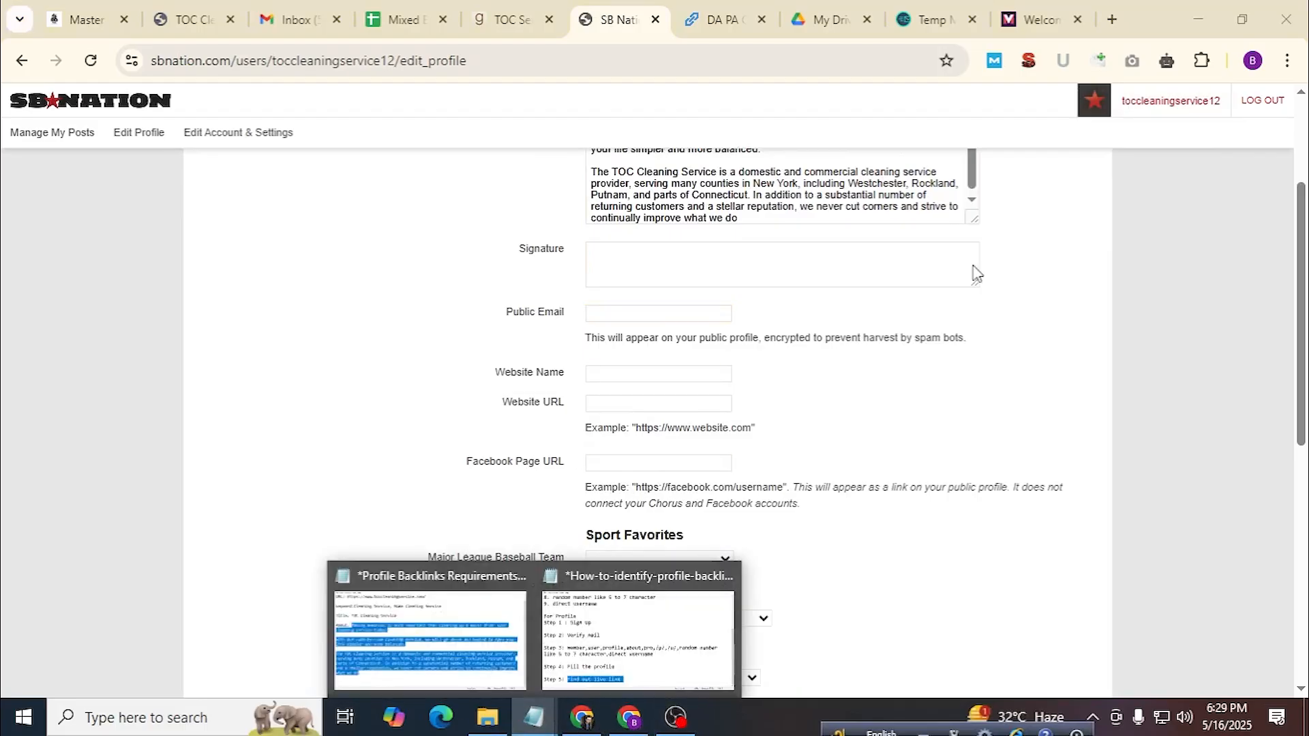
pyautogui.click(456, 671)
pyautogui.click(633, 373)
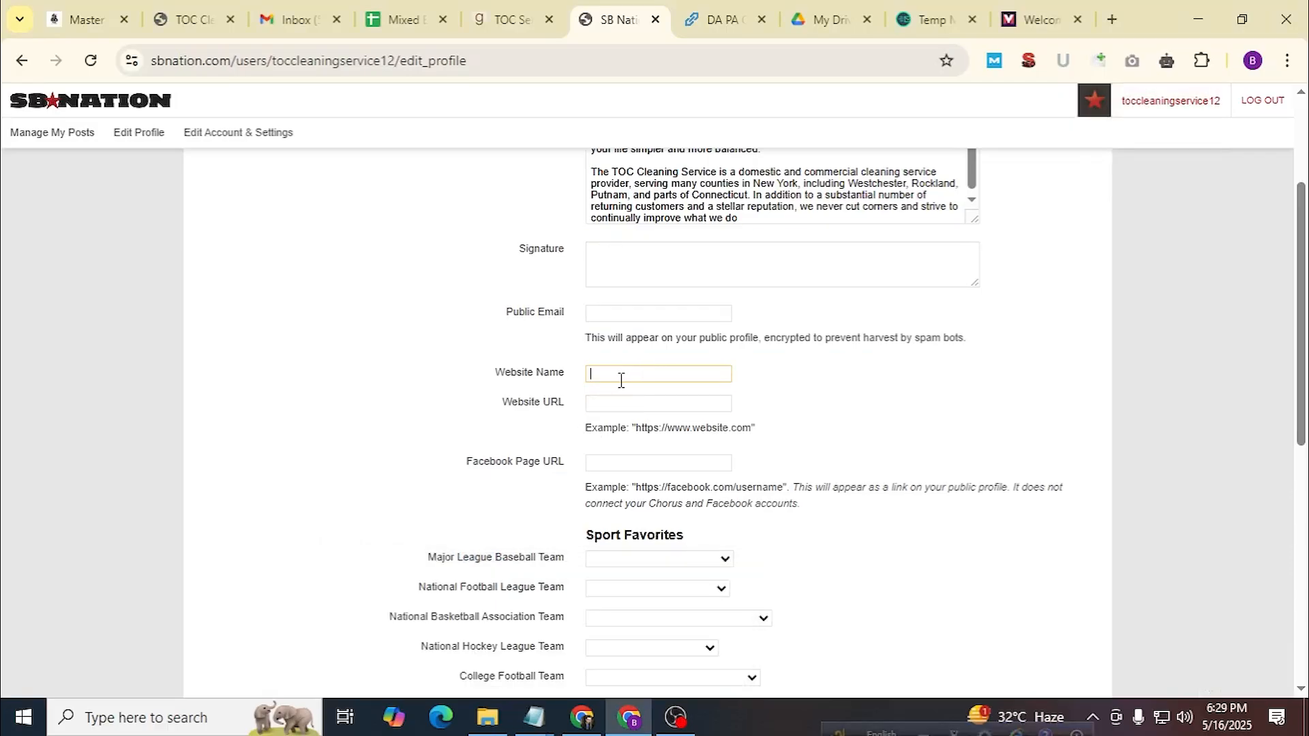
pyautogui.click(625, 405)
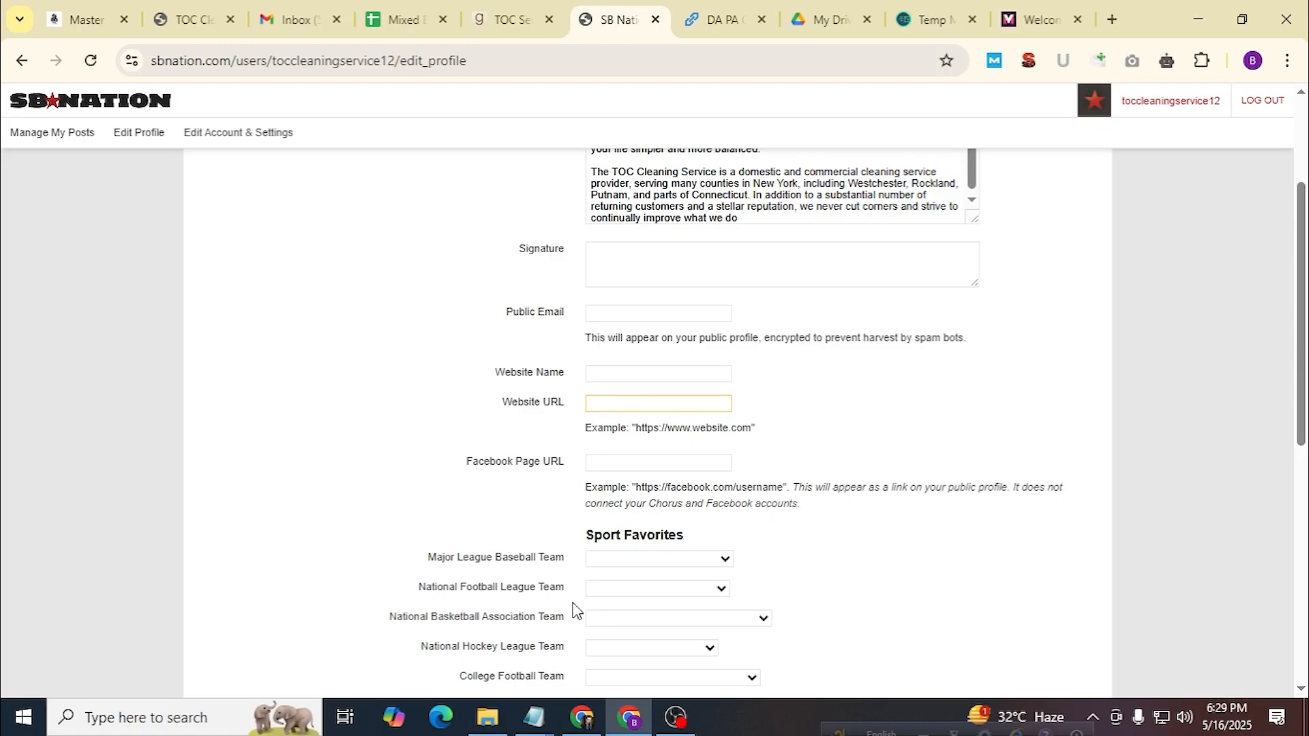
pyautogui.moveTo(534, 717)
pyautogui.click(424, 624)
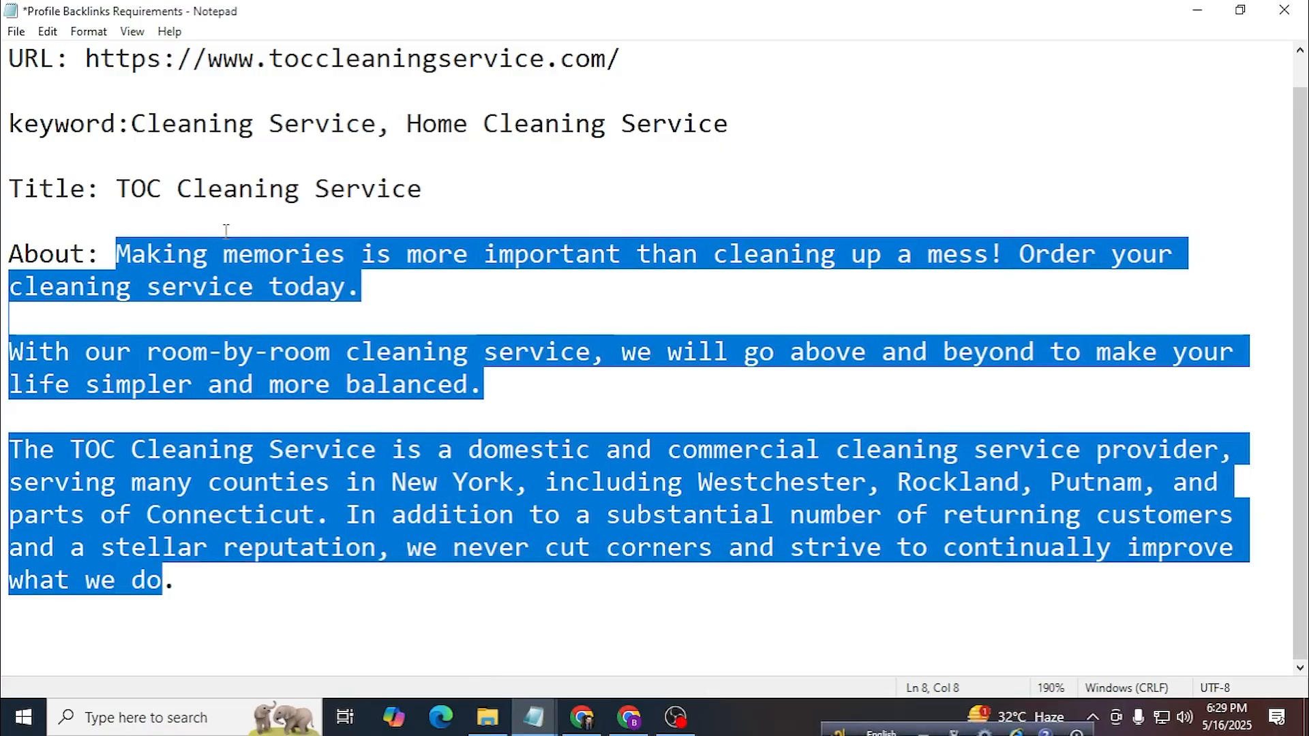
pyautogui.moveTo(135, 124); pyautogui.dragTo(377, 123)
pyautogui.hotkey('ctrl', 'c')
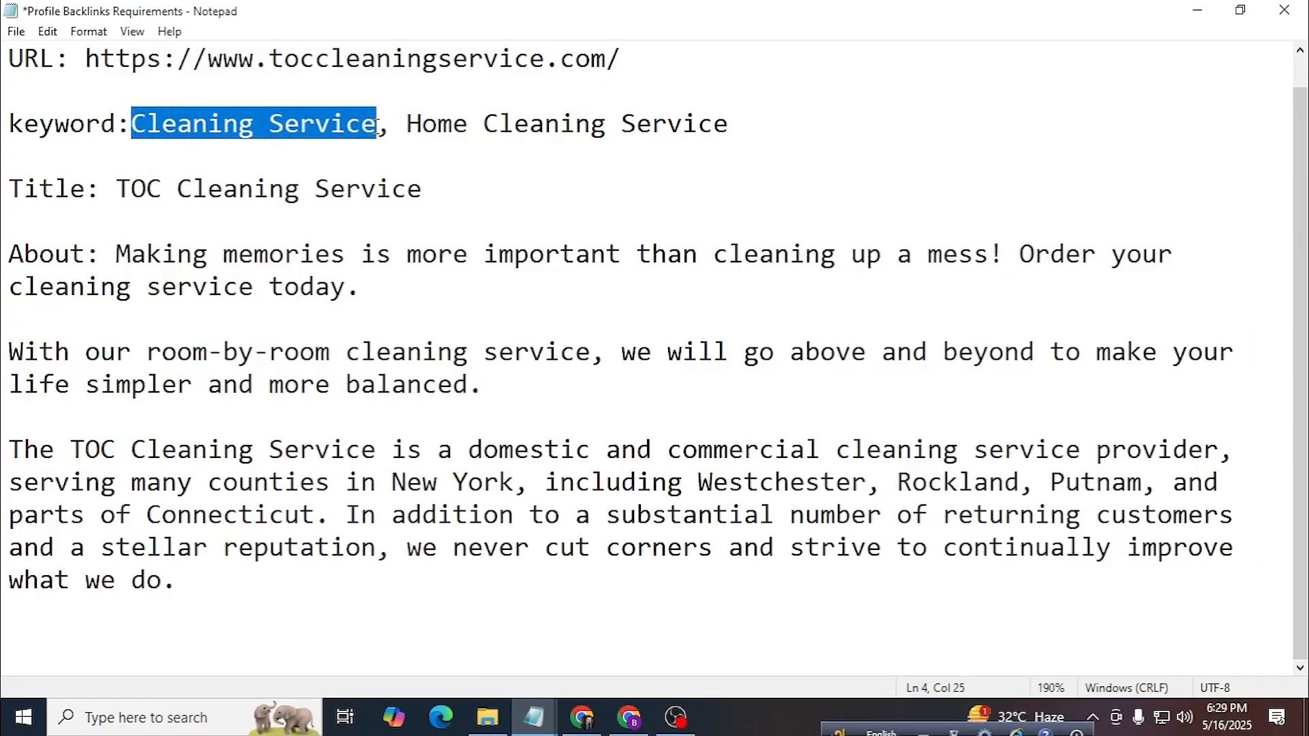
pyautogui.hotkey('alt', 'Tab')
pyautogui.click(634, 373)
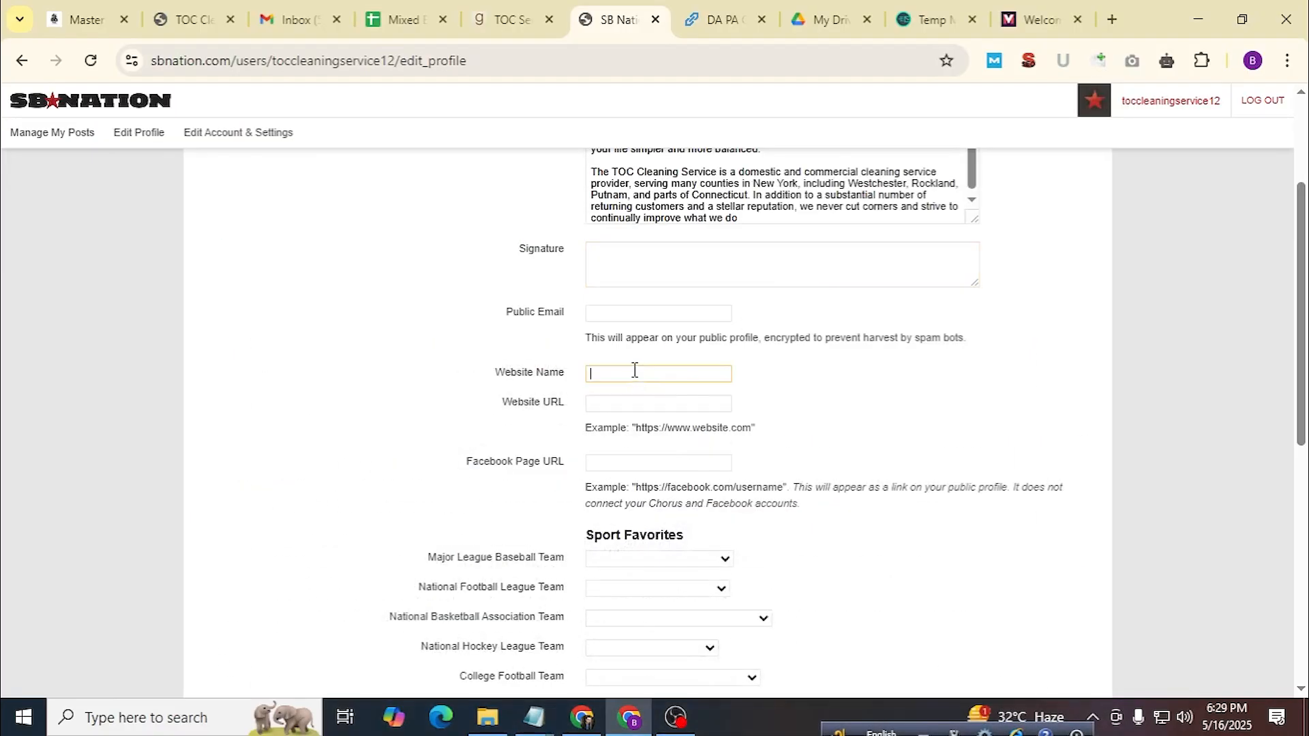
pyautogui.hotkey('ctrl', 'v')
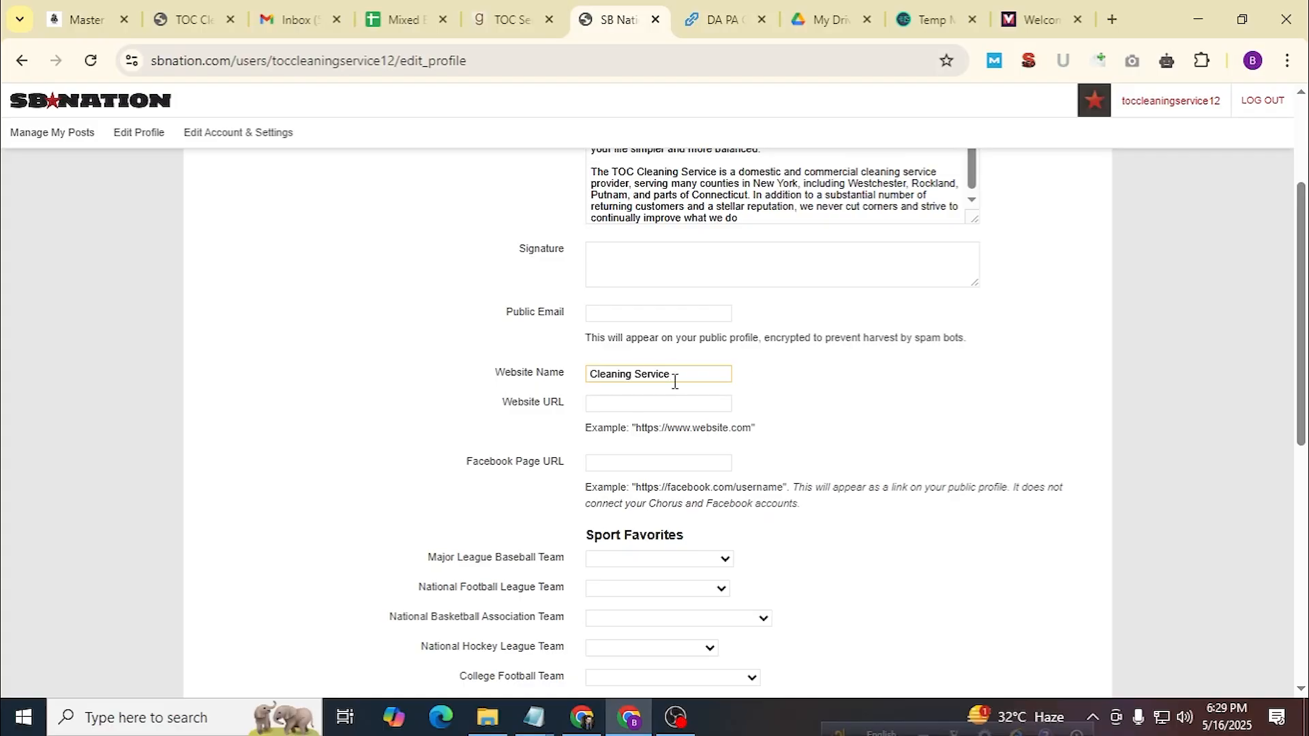
pyautogui.click(656, 403)
pyautogui.click(534, 718)
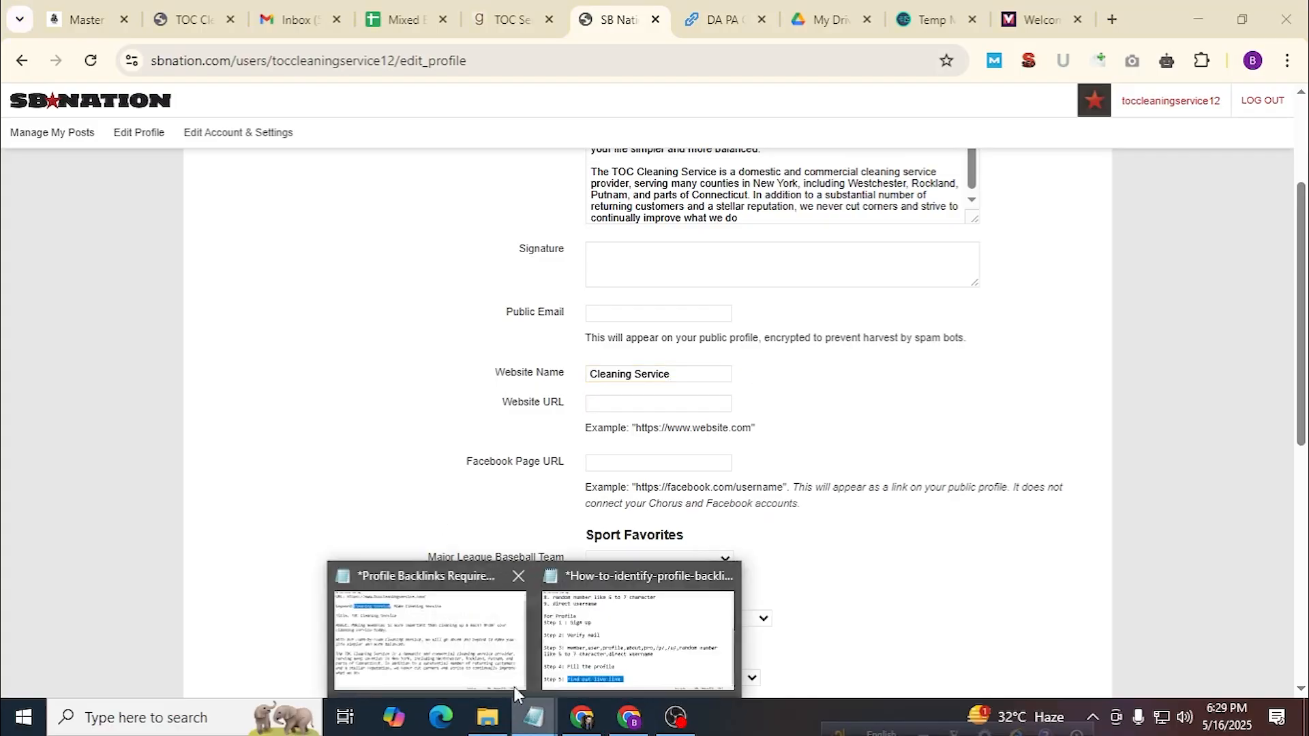
pyautogui.click(514, 685)
pyautogui.moveTo(83, 62); pyautogui.dragTo(553, 81)
pyautogui.hotkey('ctrl', 'c')
pyautogui.click(1197, 10)
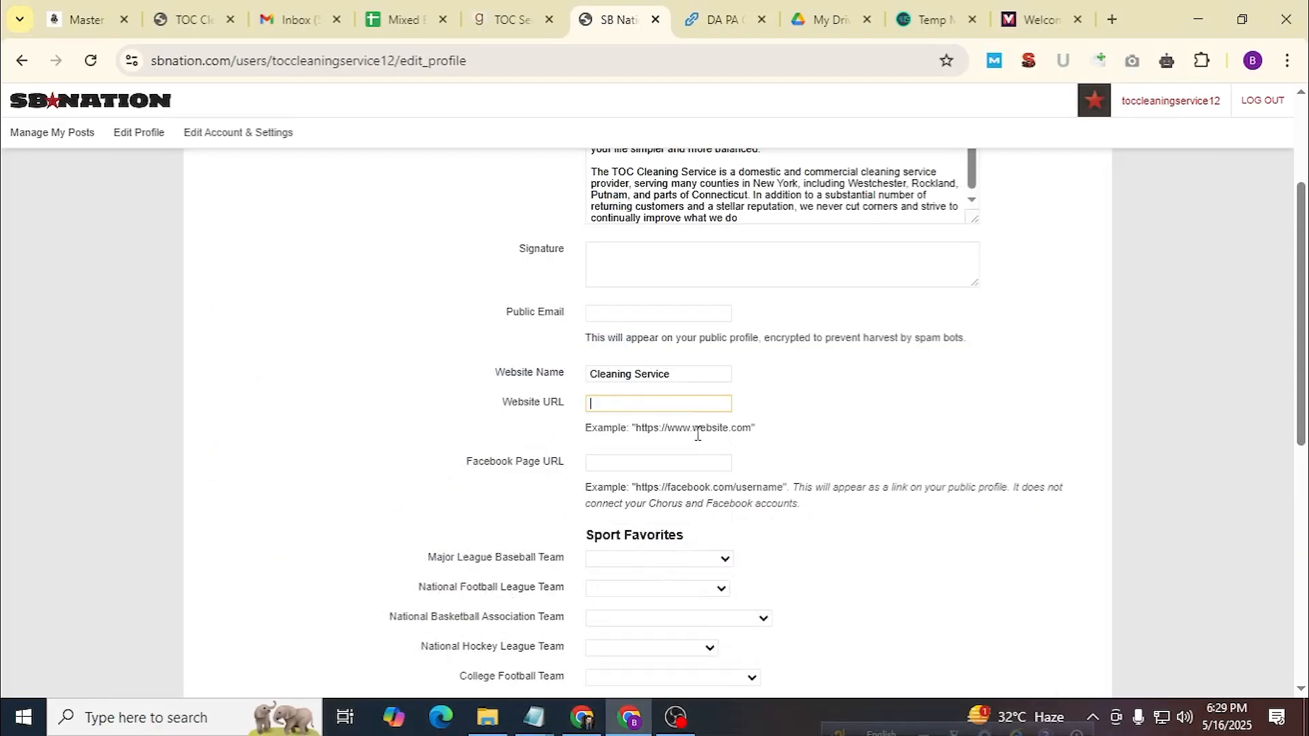
pyautogui.hotkey('ctrl', 'v')
pyautogui.moveTo(592, 411); pyautogui.dragTo(551, 418)
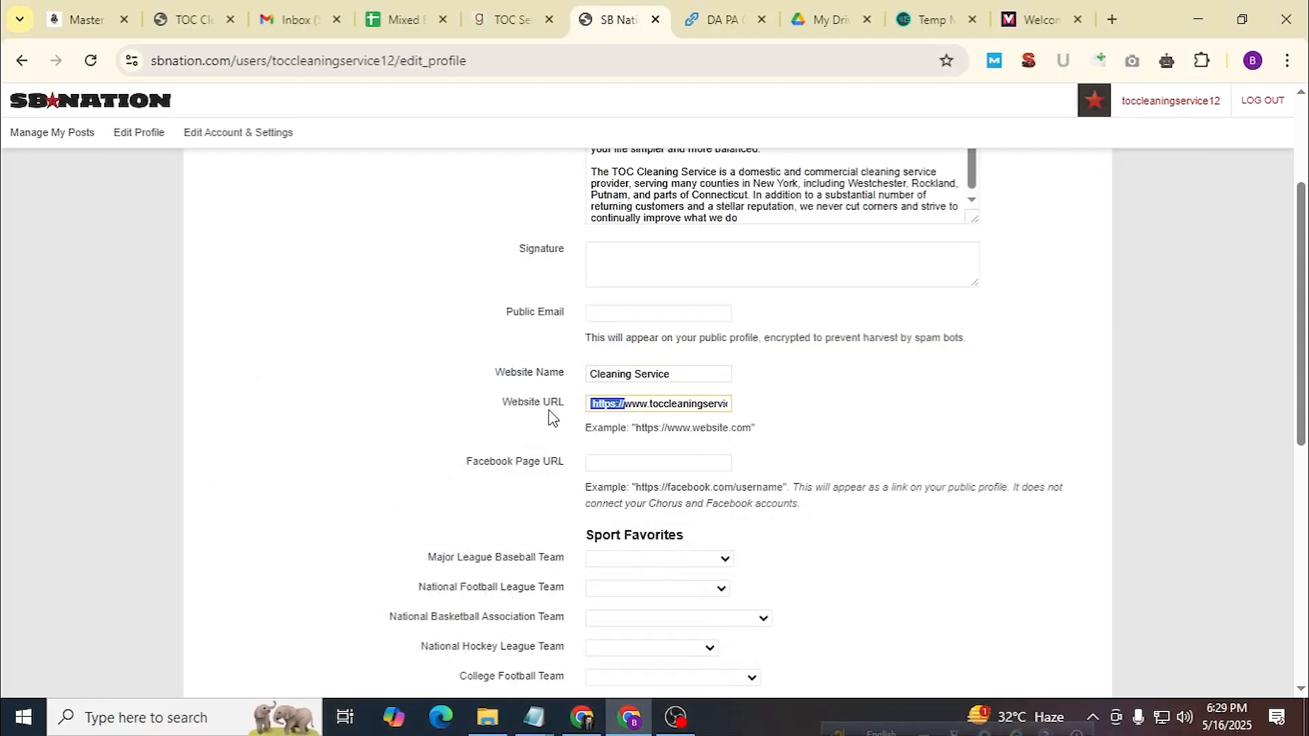
# Review the edited profile's About You text and website details, and save the profile update.
pyautogui.click(598, 408)
pyautogui.scroll(3, 725, 336)
pyautogui.scroll(-1, 794, 406)
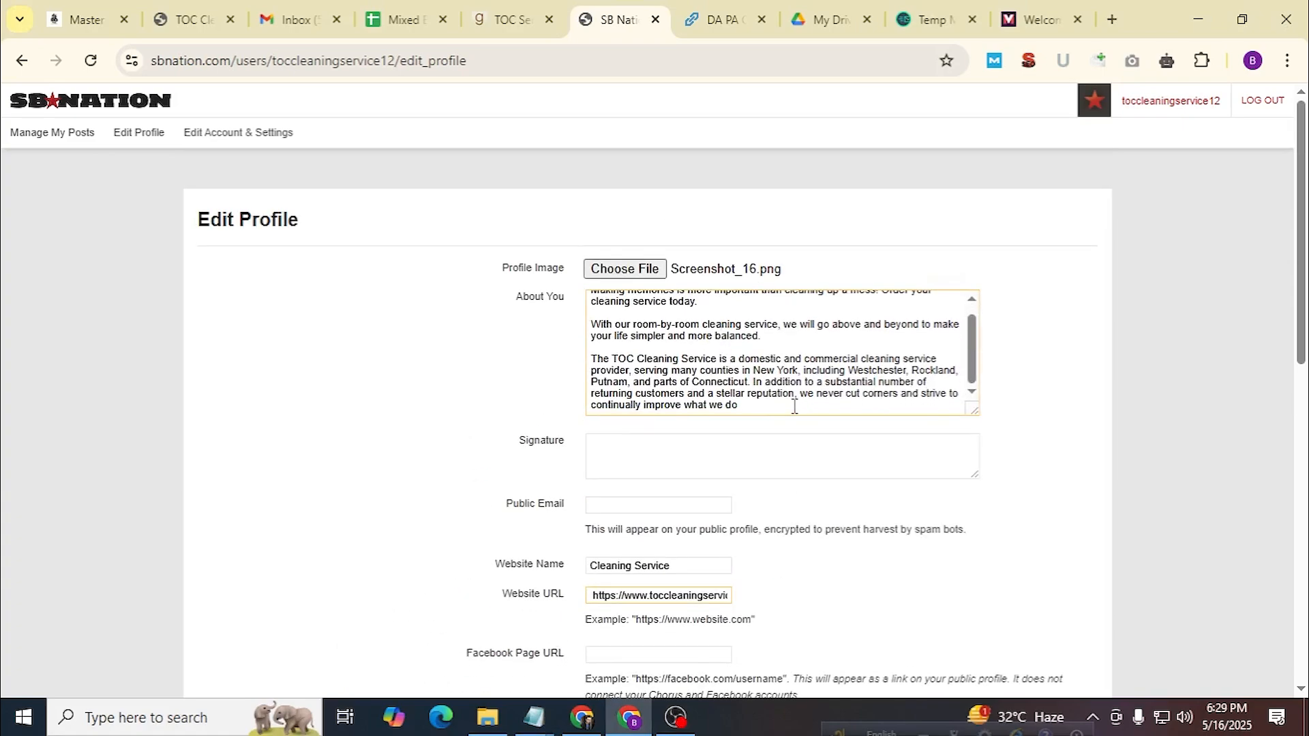
pyautogui.scroll(-10, 865, 429)
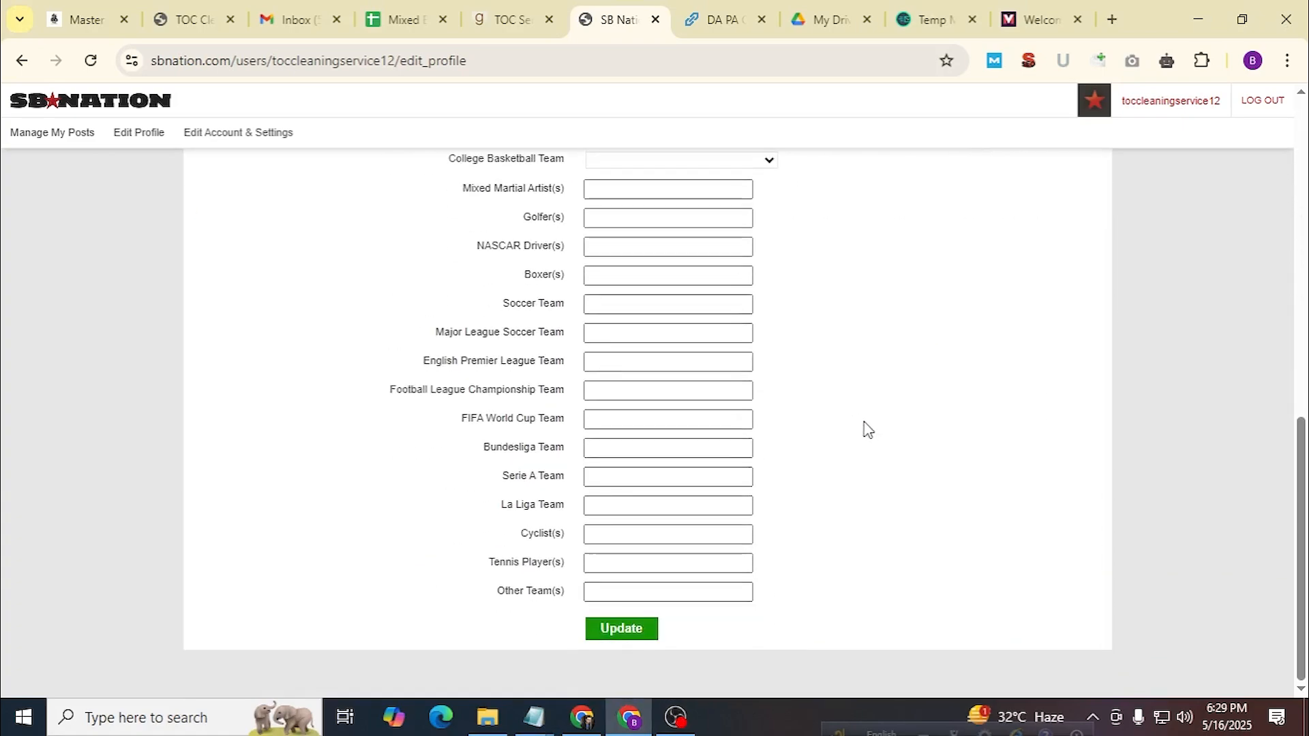
pyautogui.click(623, 629)
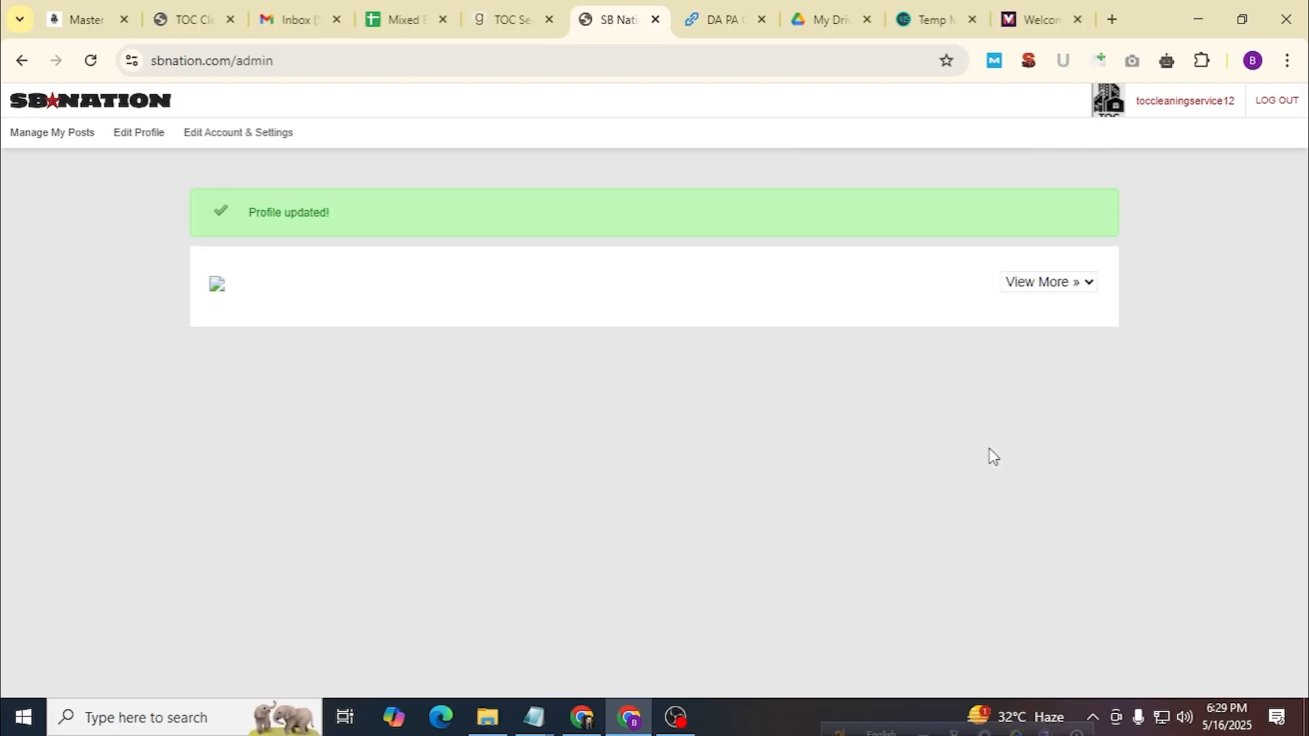
# Open the account's public profile page and check its description and website link.
pyautogui.moveTo(1179, 108)
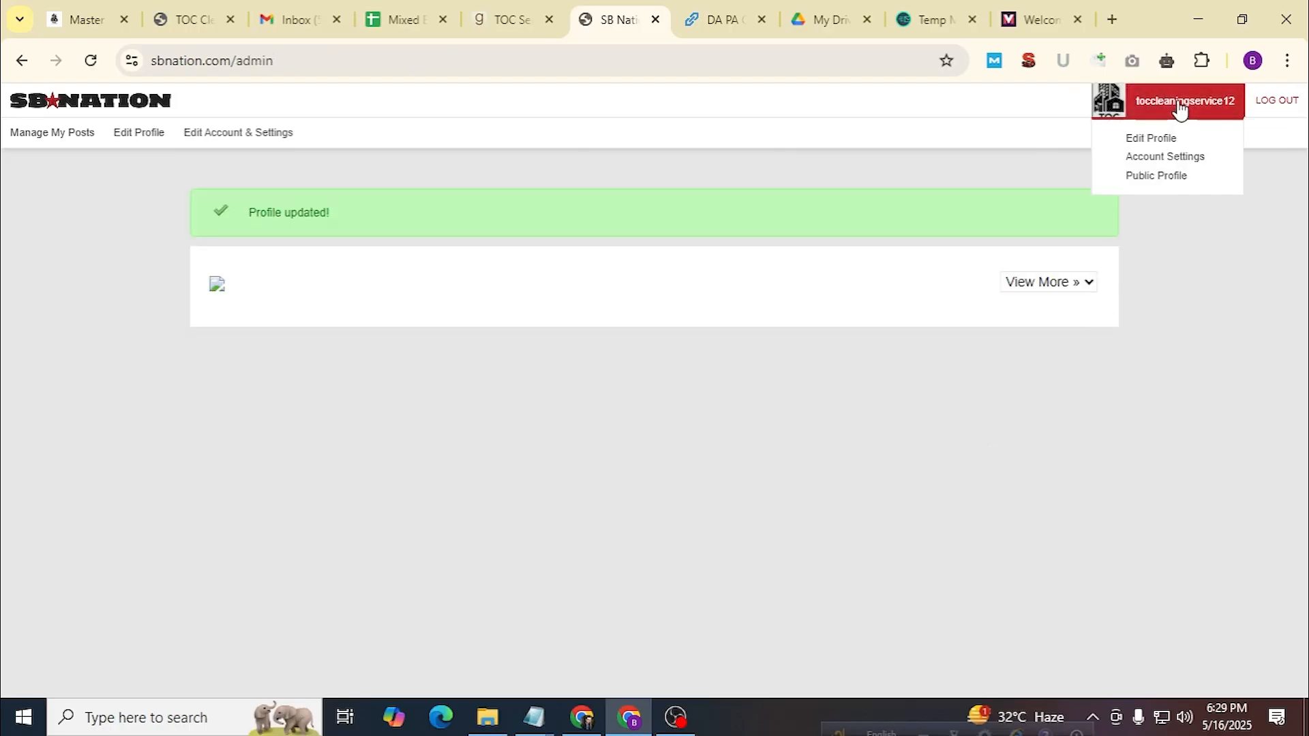
pyautogui.click(1180, 107)
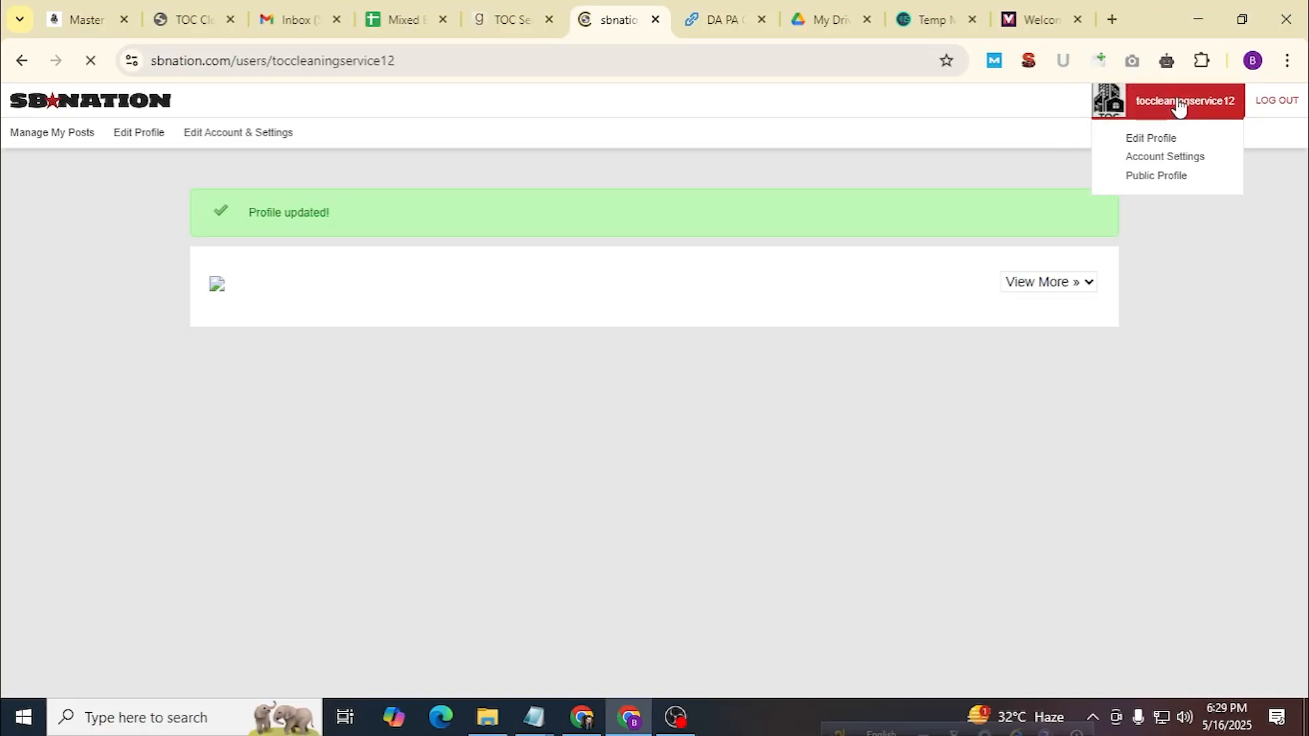
pyautogui.scroll(-4, 701, 281)
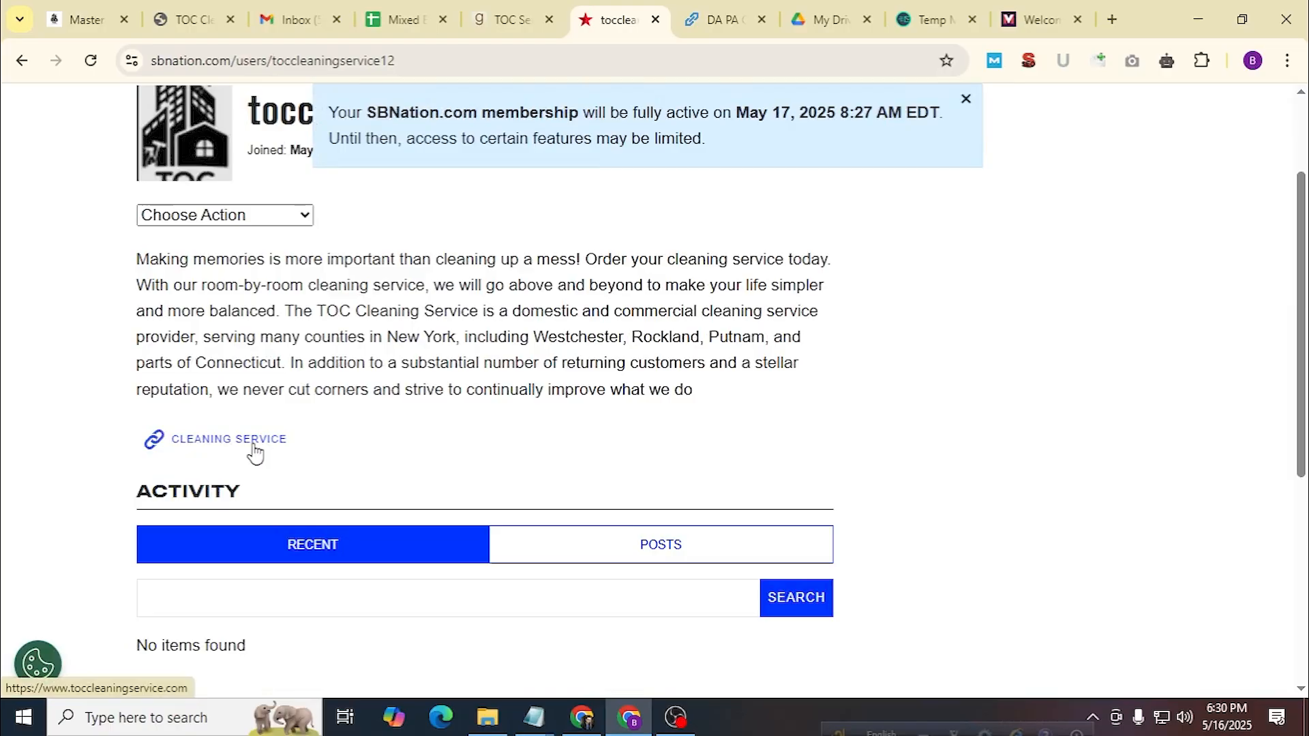
# Copy the public profile URL, view it in an incognito window to check it while logged out, and close that window.
pyautogui.moveTo(464, 60); pyautogui.dragTo(127, 58)
pyautogui.hotkey('ctrl', 'c')
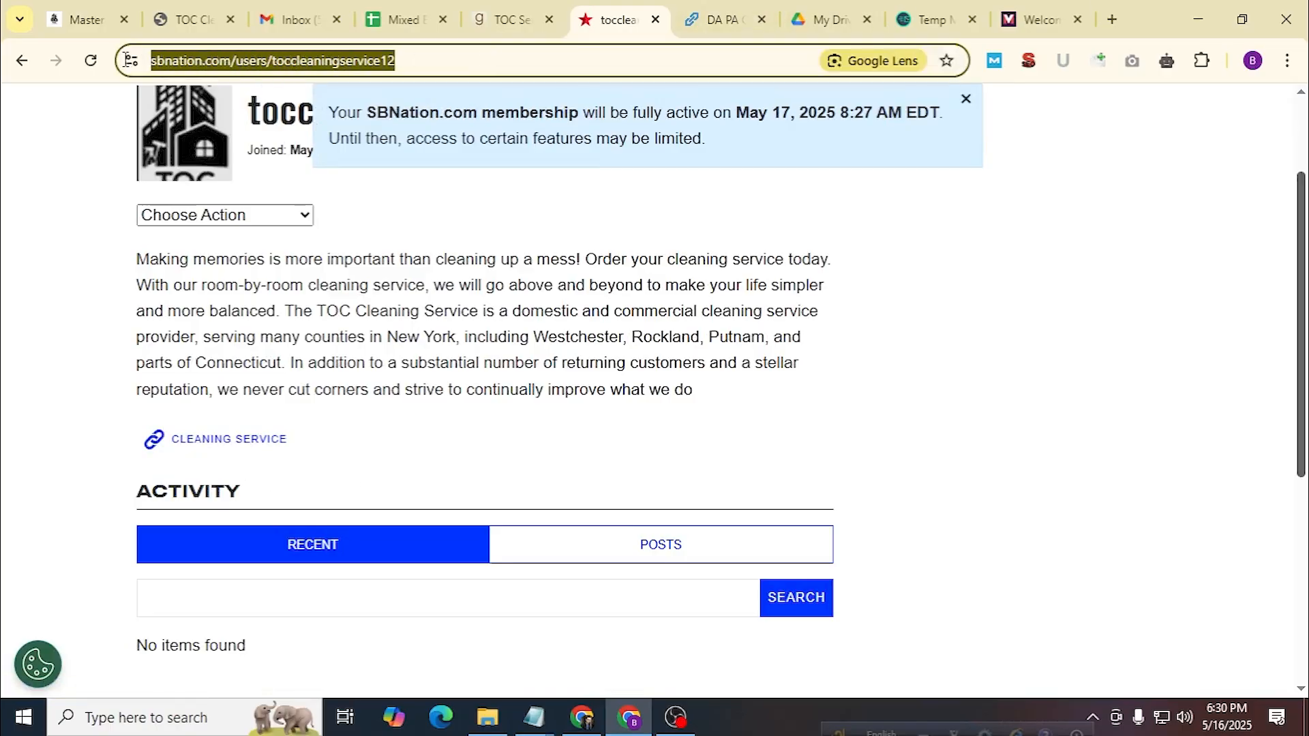
pyautogui.click(1287, 62)
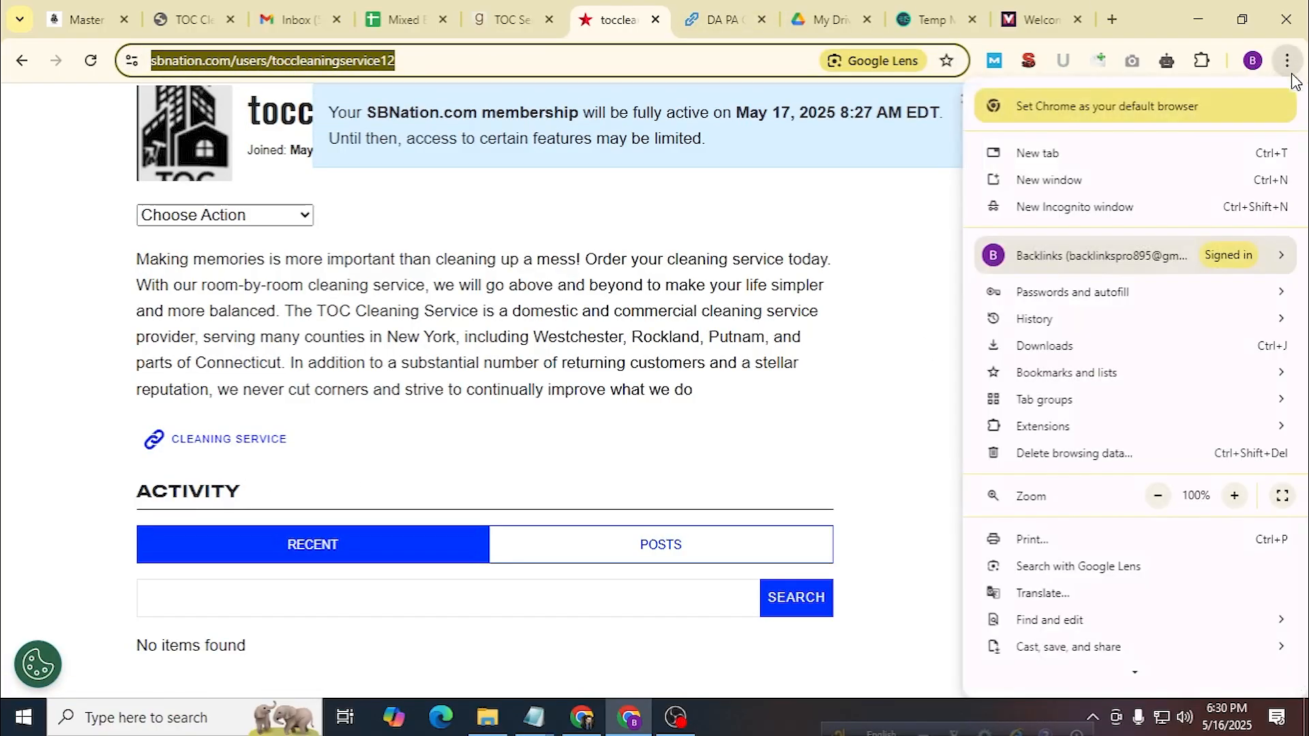
pyautogui.click(1134, 206)
pyautogui.hotkey('ctrl', 'v')
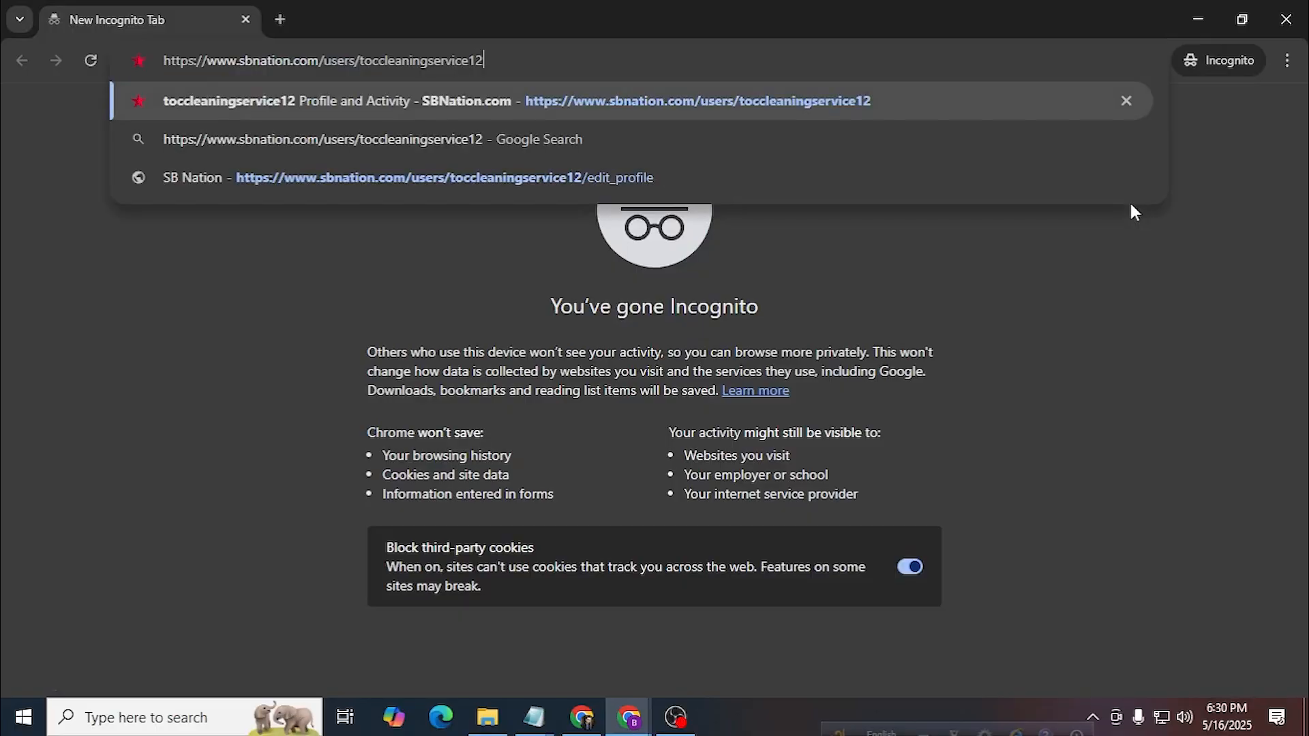
pyautogui.press('Return')
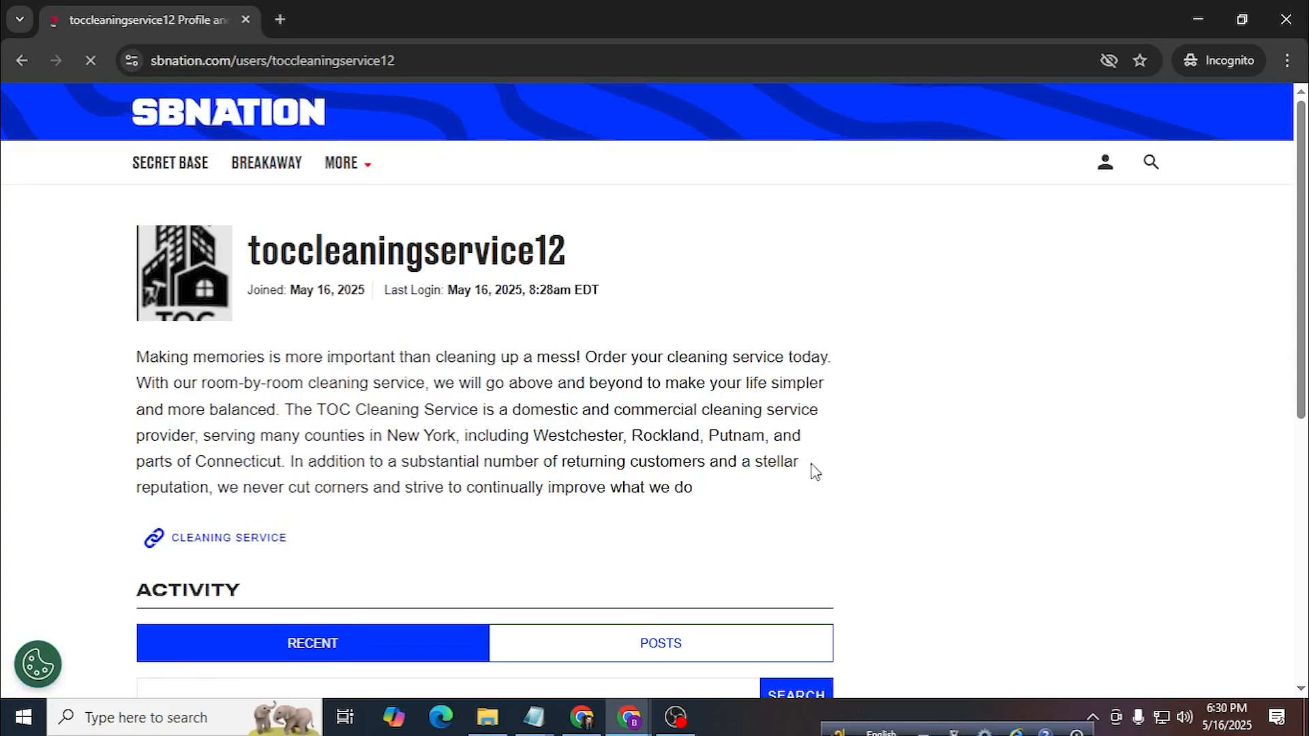
pyautogui.moveTo(254, 251); pyautogui.dragTo(664, 263)
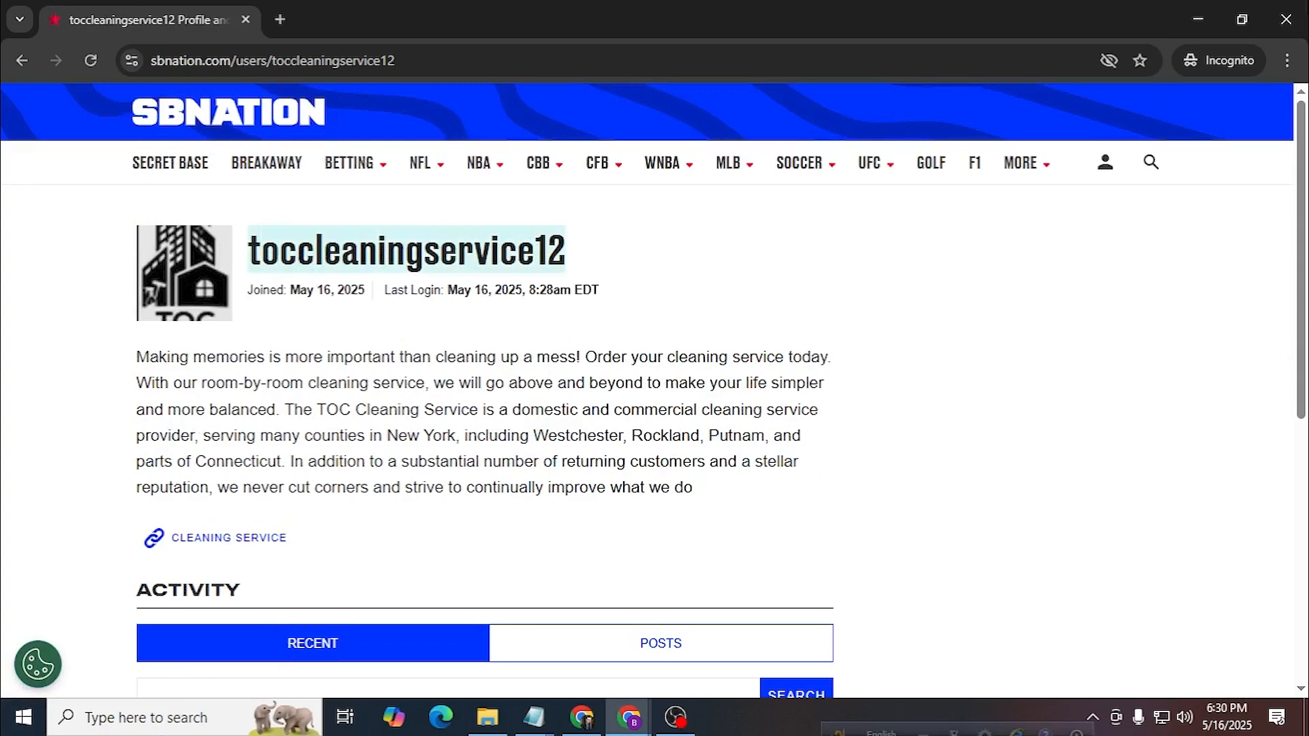
pyautogui.click(1286, 20)
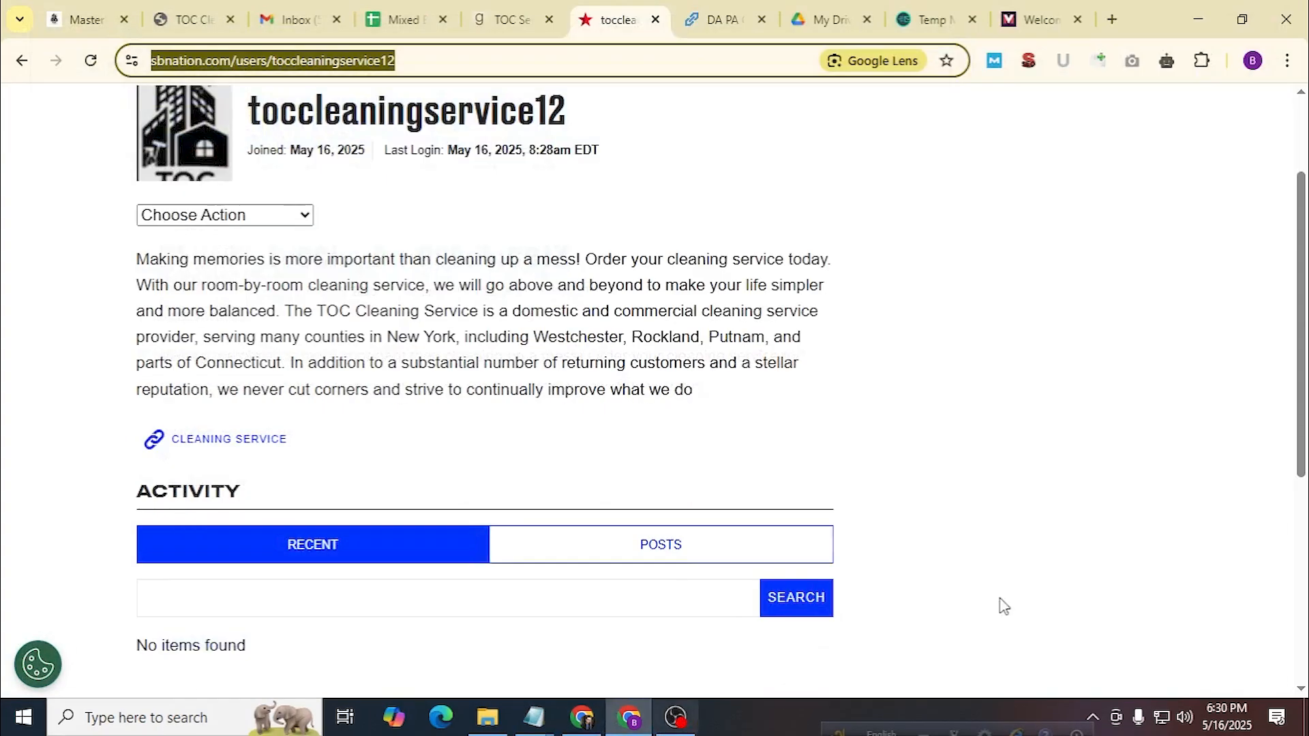
# Open Google Drive in a new tab and display the files in My Drive.
pyautogui.click(1114, 20)
pyautogui.click(1231, 115)
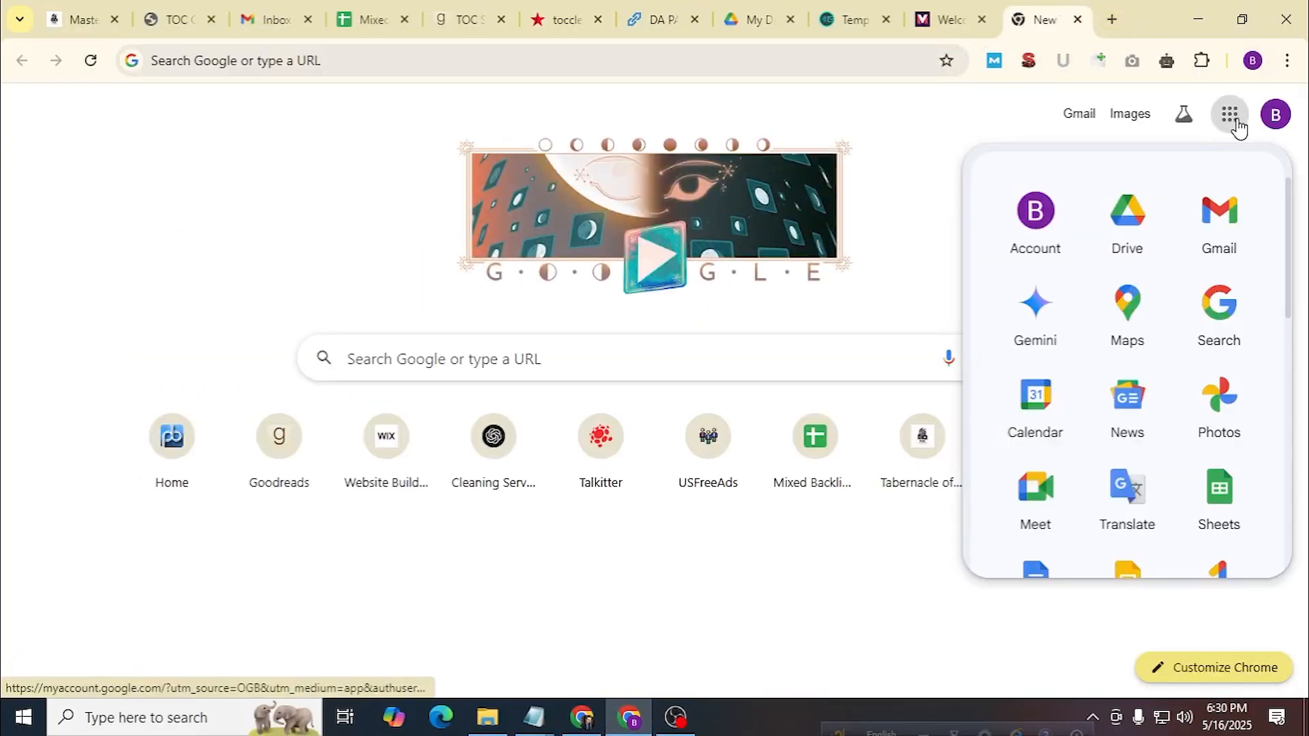
pyautogui.scroll(-1, 1158, 327)
pyautogui.scroll(1, 1064, 389)
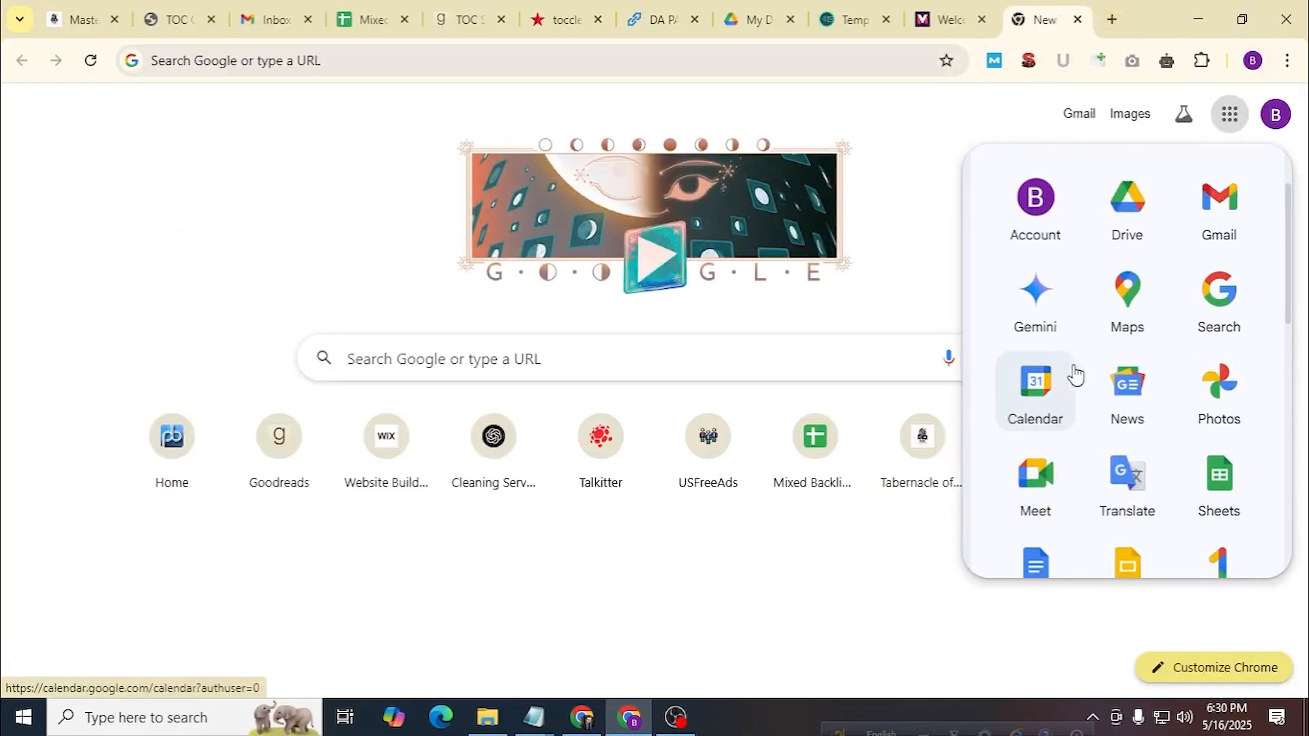
pyautogui.click(1142, 219)
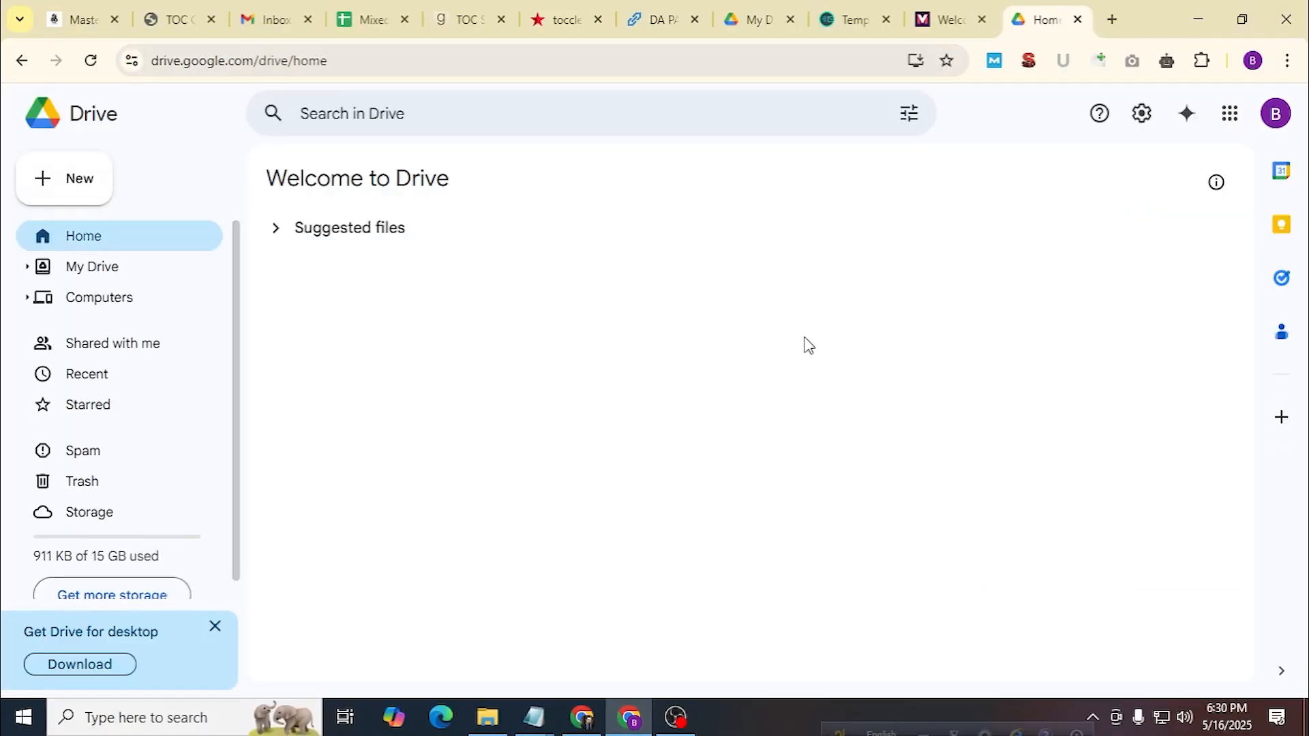
pyautogui.click(135, 273)
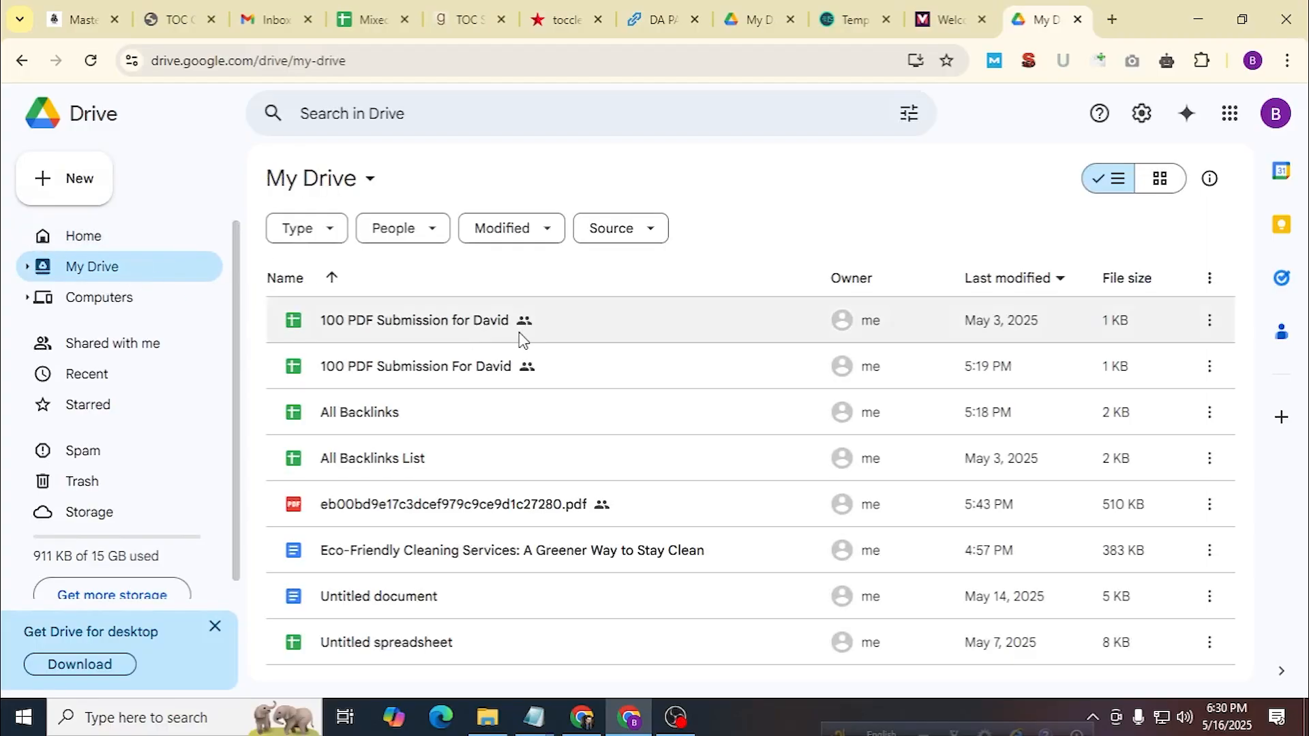
# Open the May 3 "100 PDF Submission" spreadsheet and the "All Backlinks" spreadsheet from My Drive, and switch to the submission sheet.
pyautogui.doubleClick(433, 321)
pyautogui.click(959, 19)
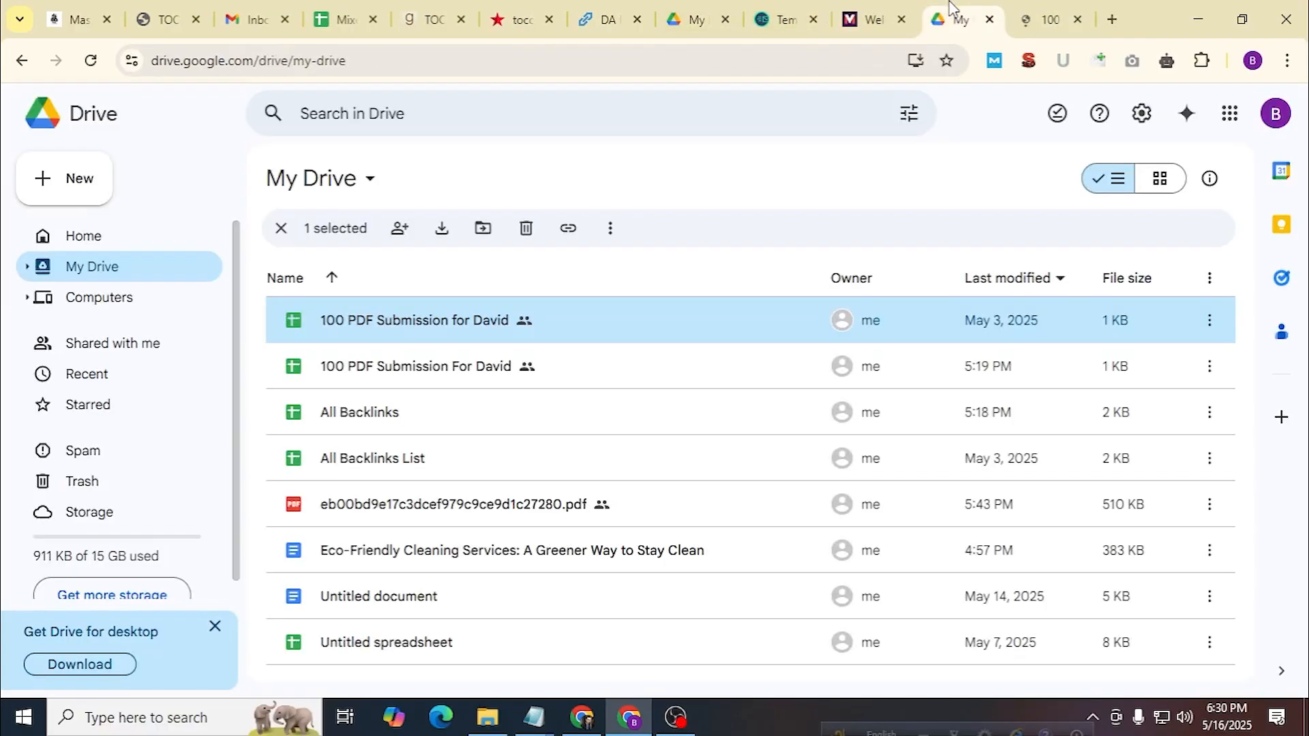
pyautogui.click(356, 414)
pyautogui.doubleClick(355, 414)
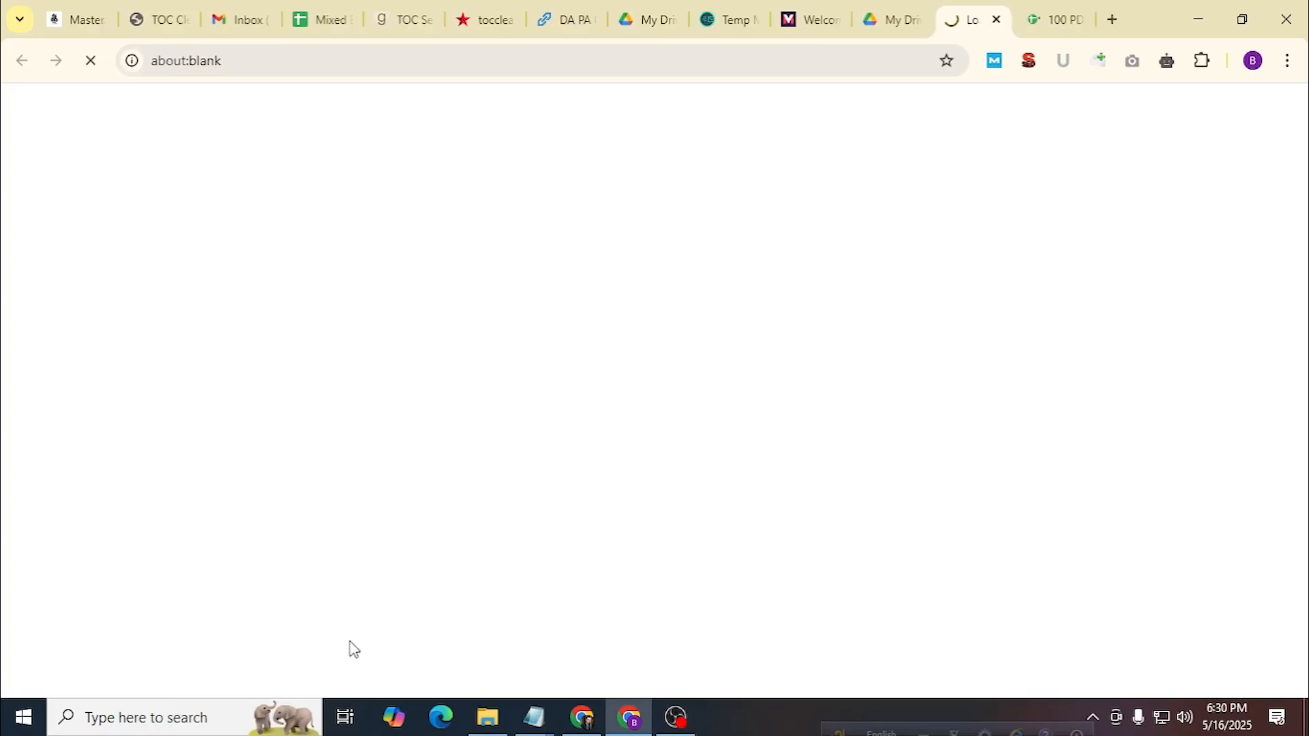
pyautogui.click(1055, 10)
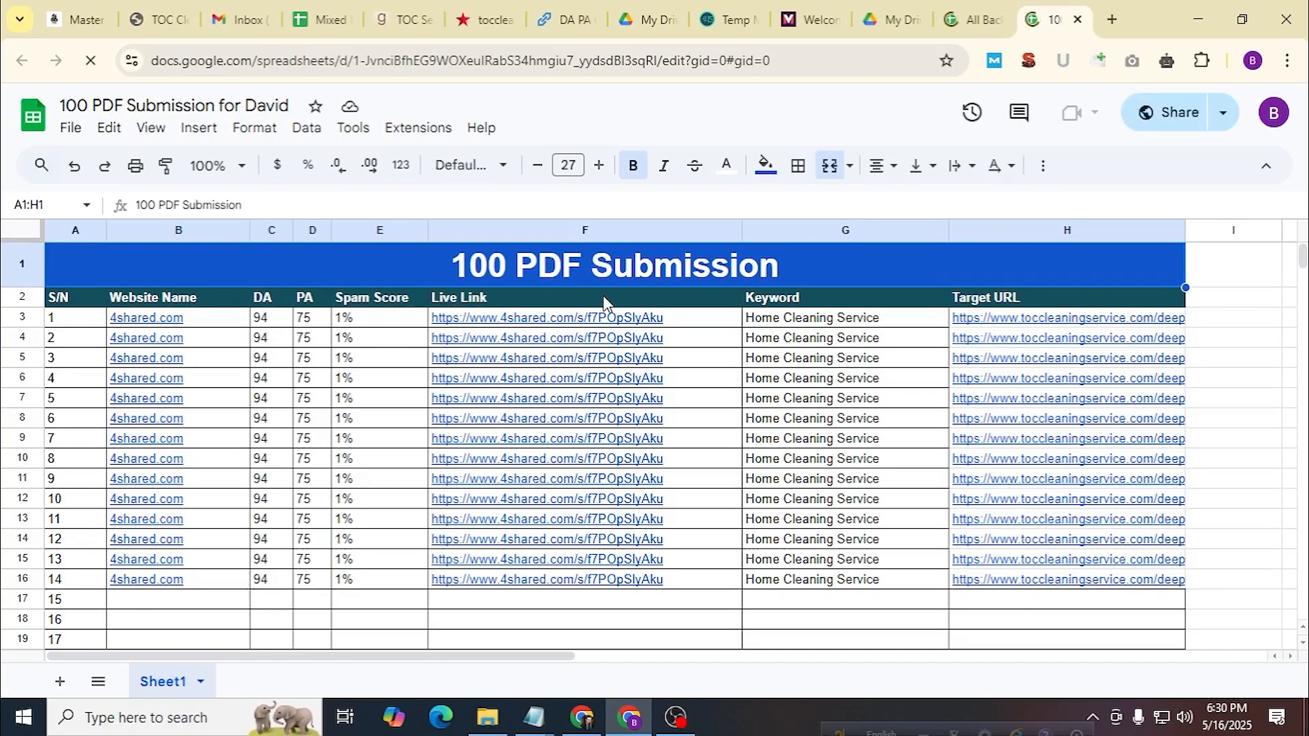
# Change the sheet's merged title in row 1 to "100 Profile Backlinks".
pyautogui.doubleClick(507, 266)
pyautogui.moveTo(511, 264); pyautogui.dragTo(788, 250)
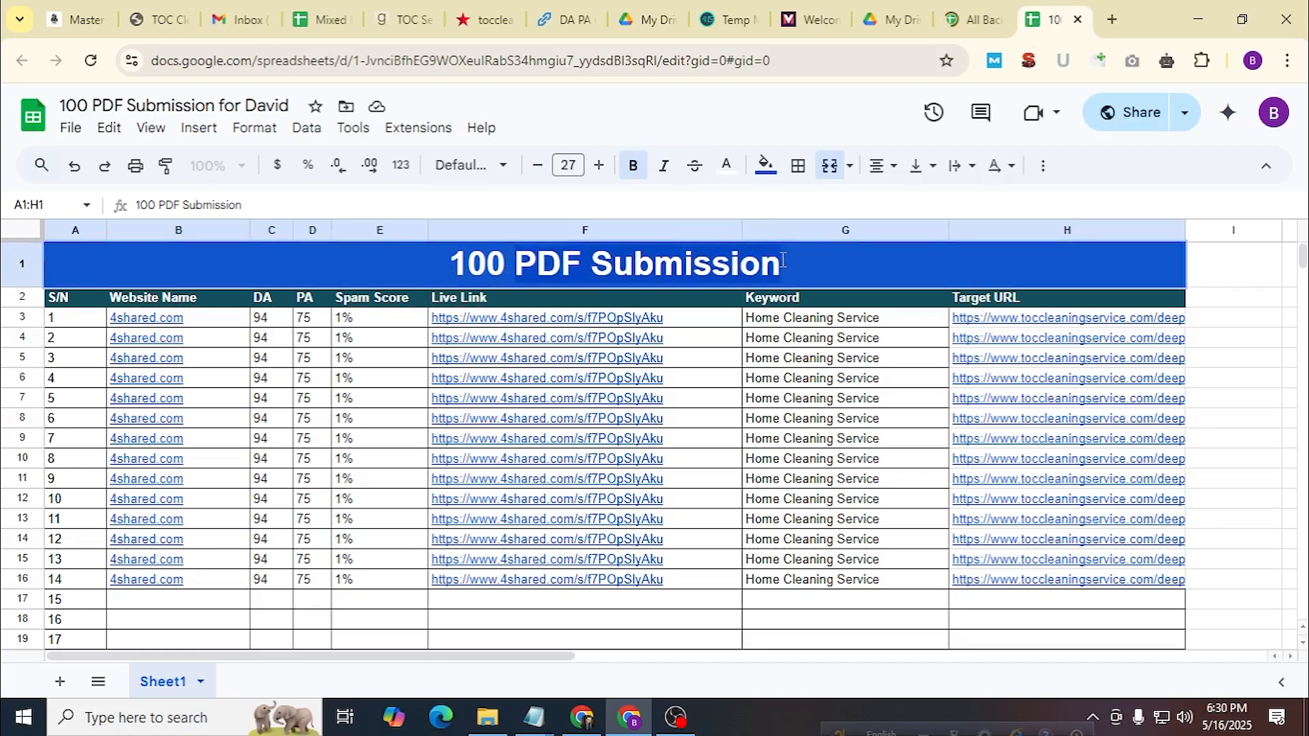
pyautogui.click(570, 269)
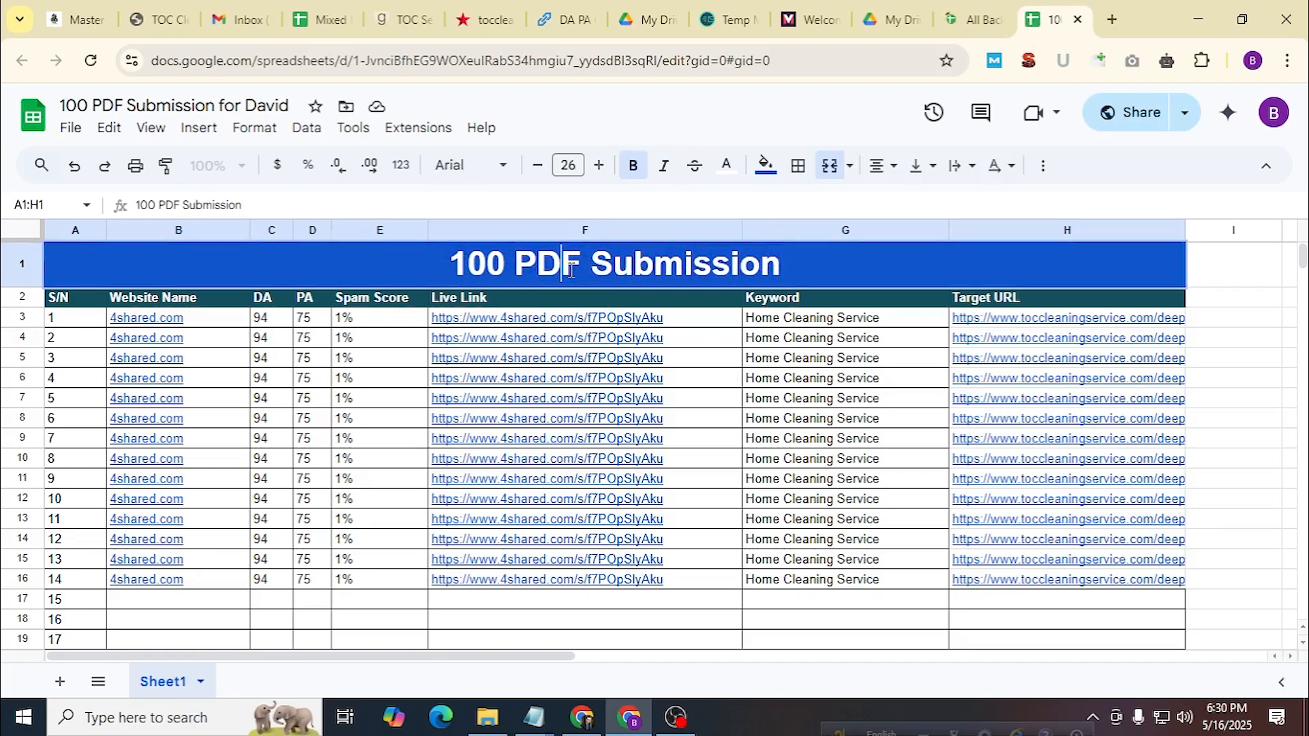
pyautogui.moveTo(512, 266); pyautogui.dragTo(788, 276)
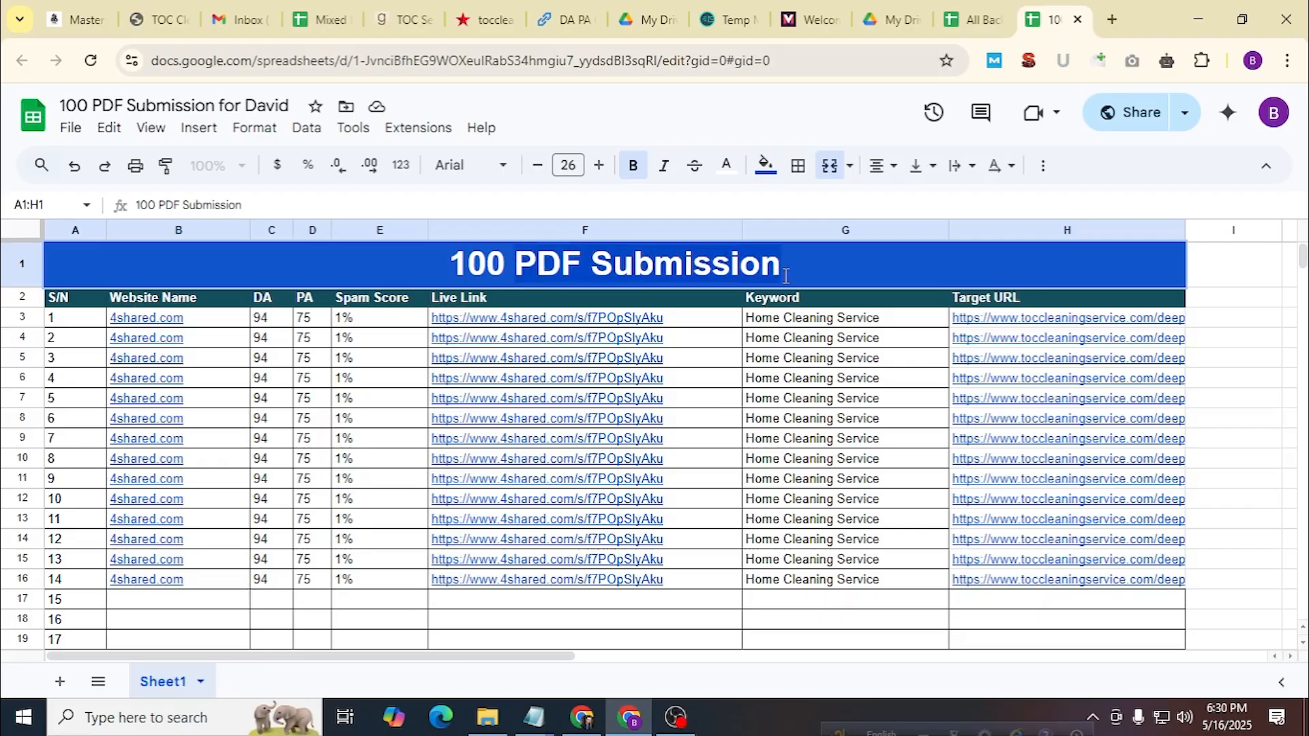
pyautogui.write('Profi')
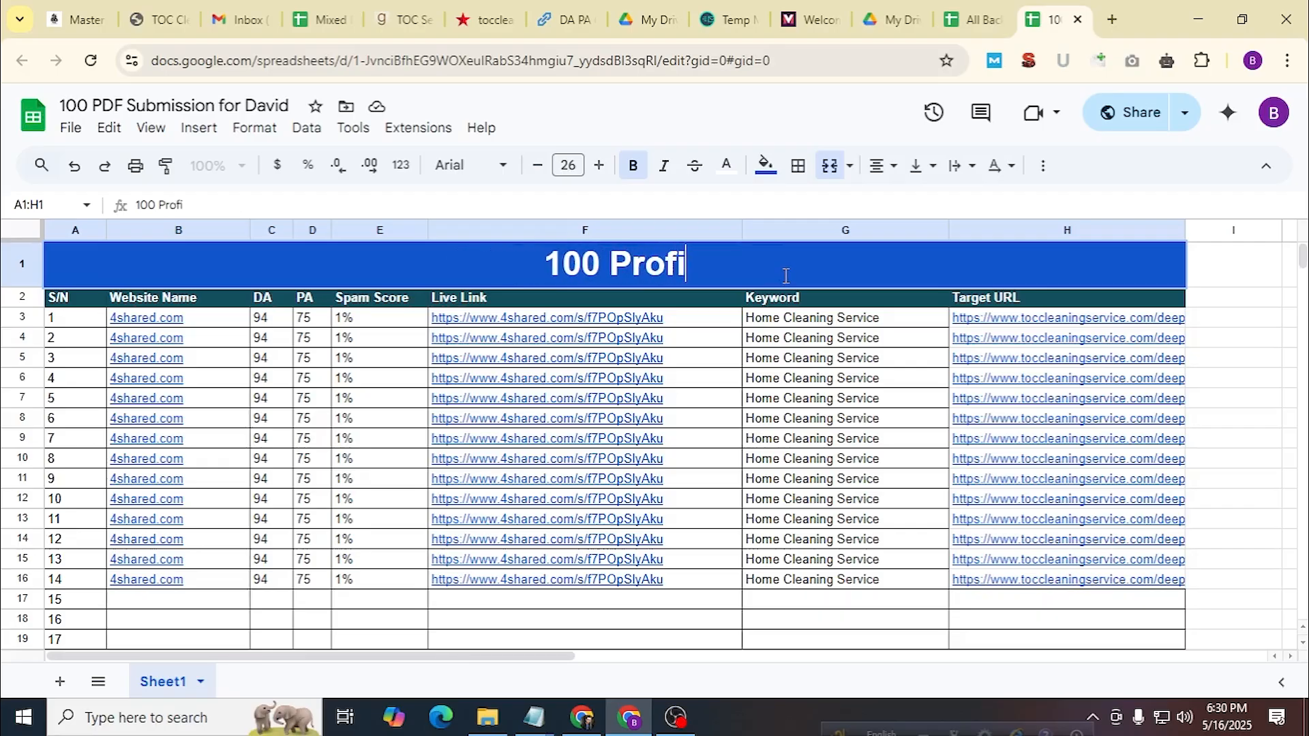
pyautogui.write('le Backlinks')
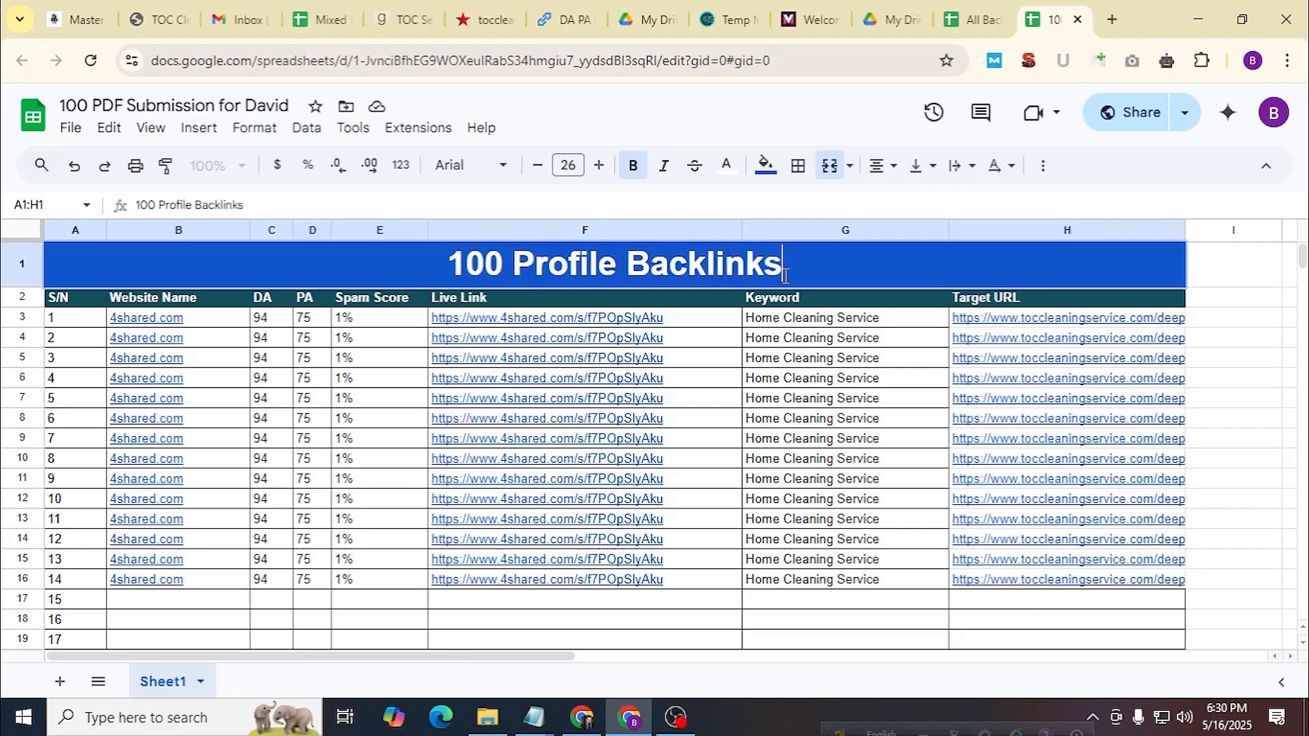
pyautogui.click(379, 438)
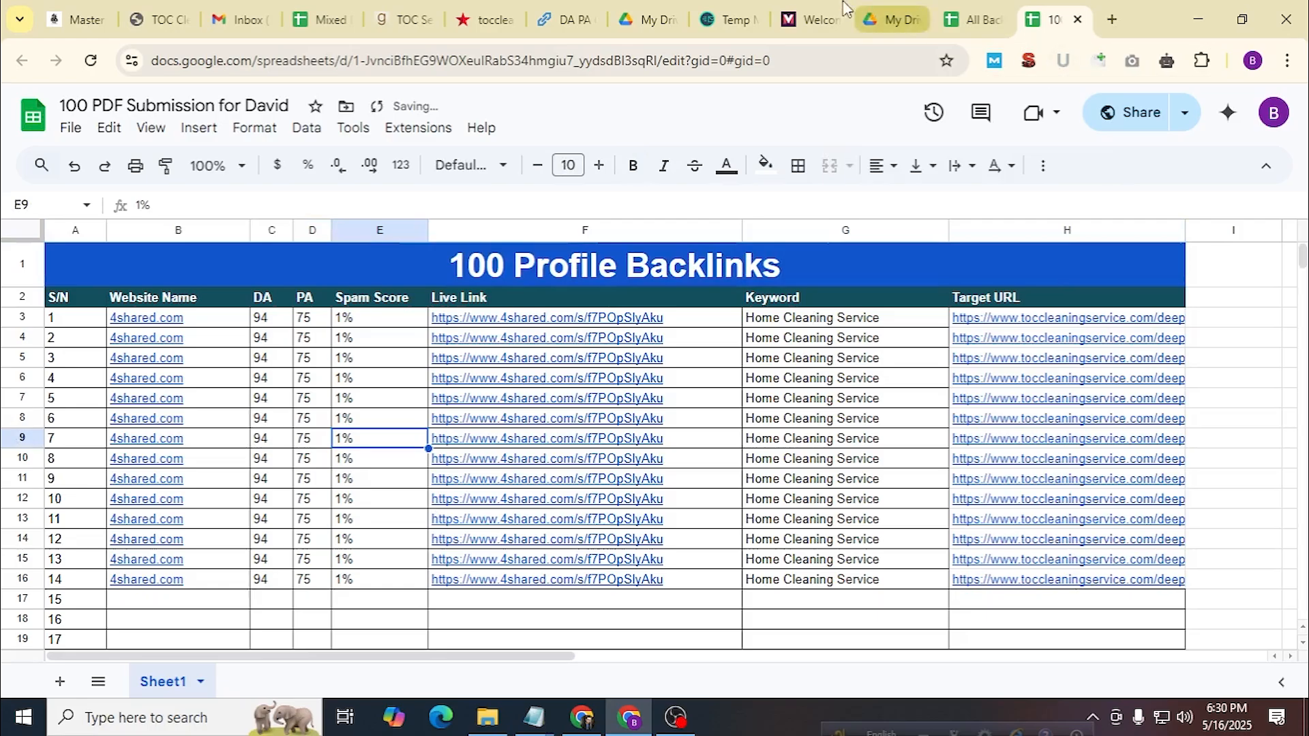
# Copy the goodreads.com domain from the Goodreads profile's address and paste it as the website name in cell B3.
pyautogui.click(423, 15)
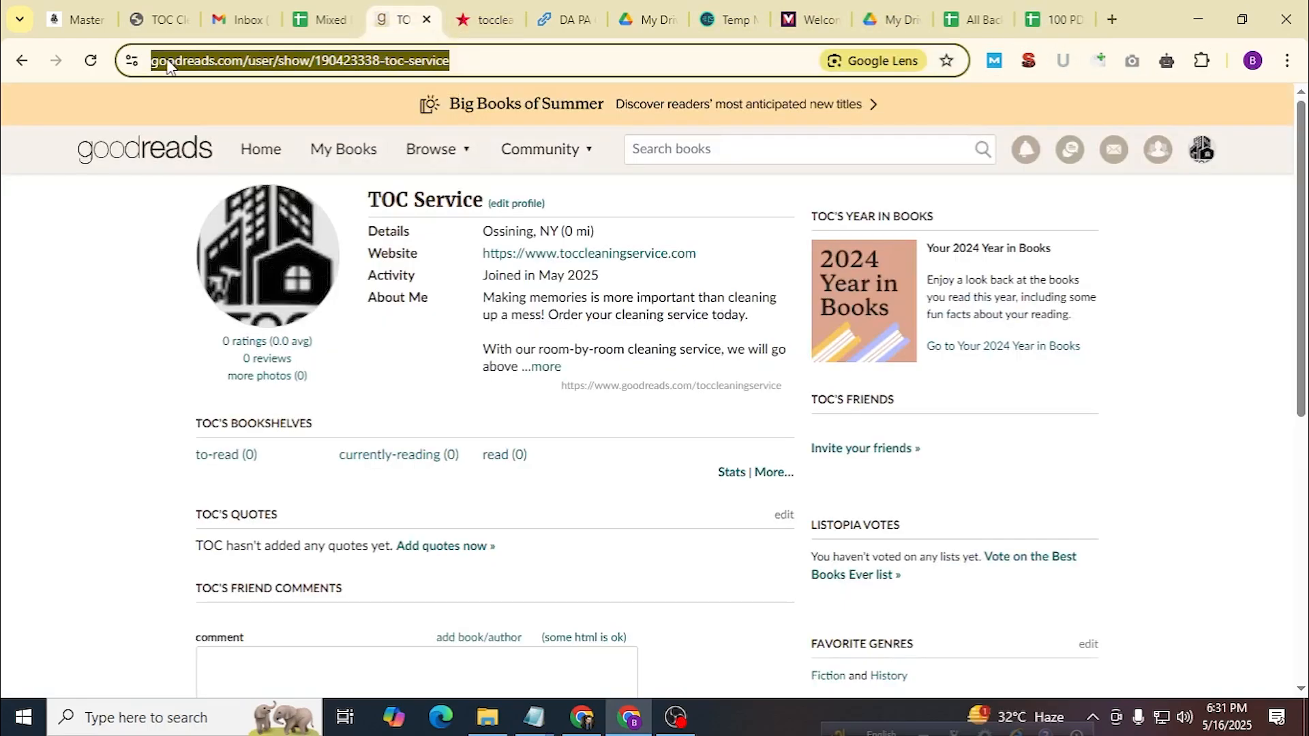
pyautogui.click(261, 61)
pyautogui.moveTo(318, 60); pyautogui.dragTo(227, 61)
pyautogui.hotkey('ctrl', 'c')
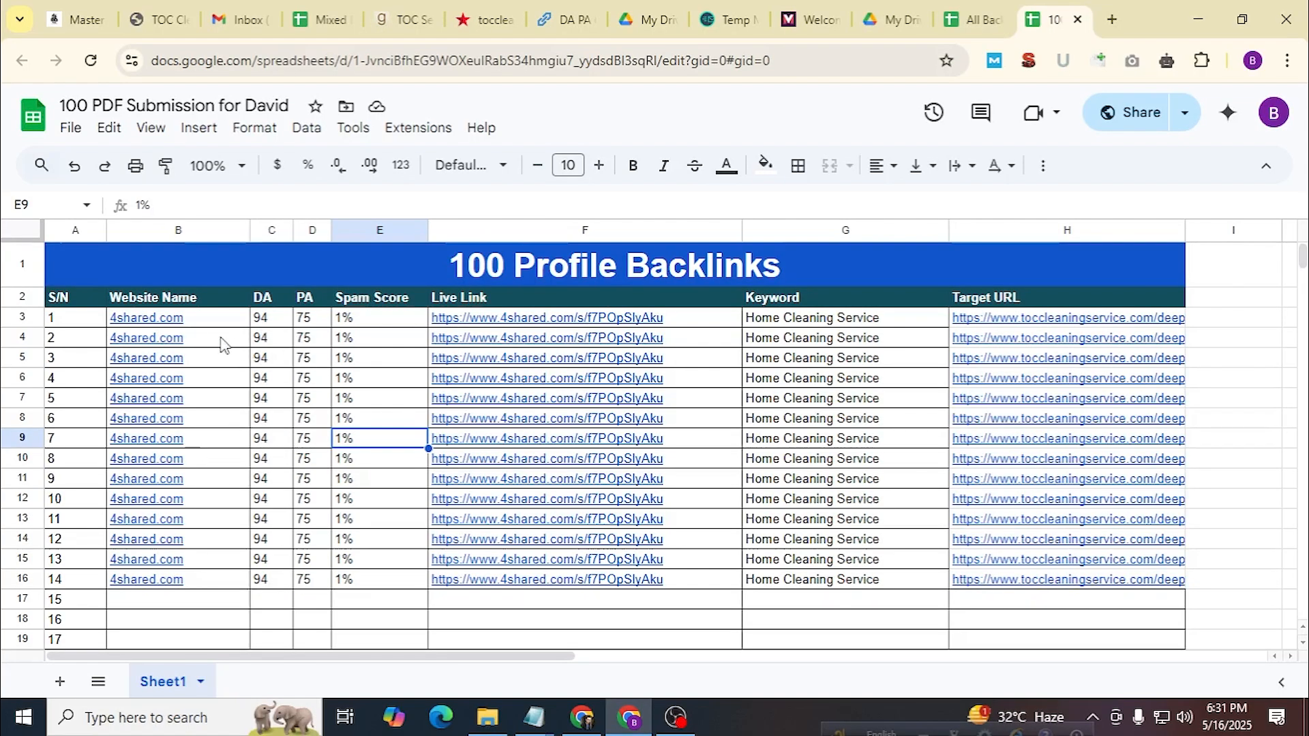
pyautogui.click(189, 322)
pyautogui.hotkey('ctrl', 'v')
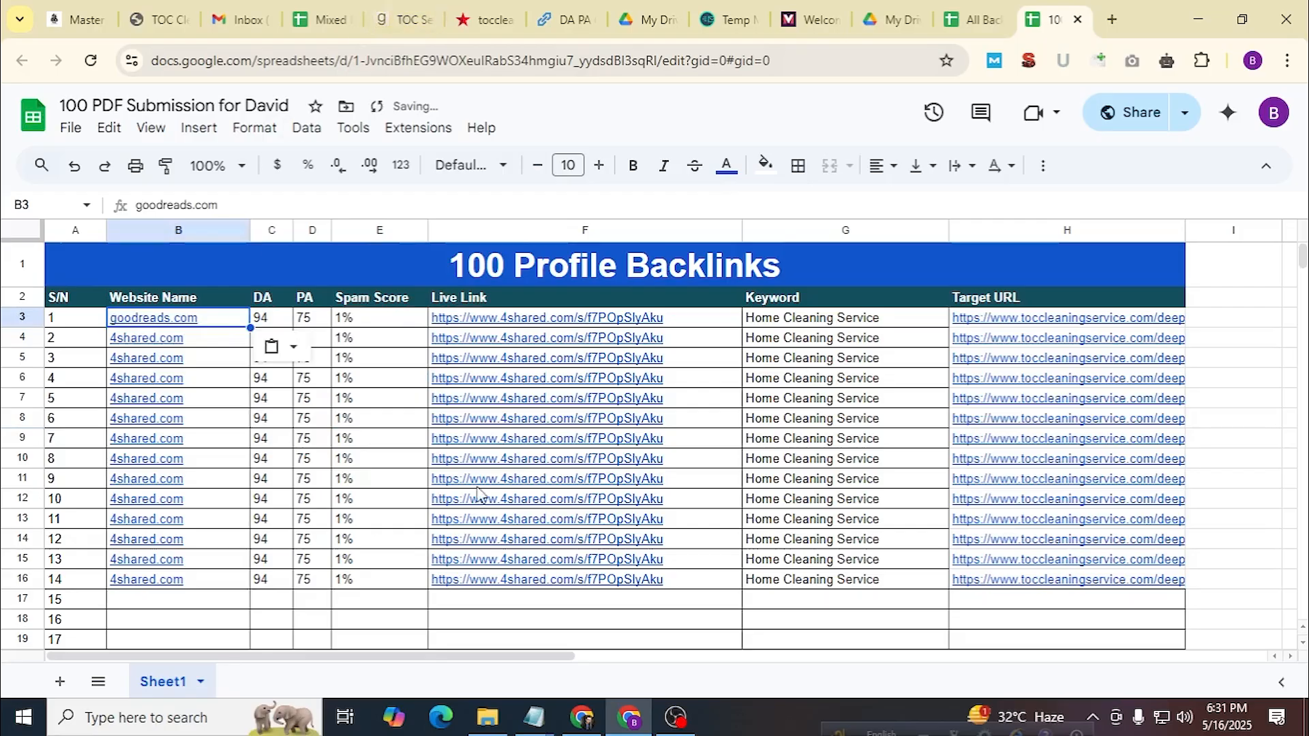
# Search Google for "da pa checker" in a new tab and open the websiteseochecker.com DA PA Checker.
pyautogui.click(558, 19)
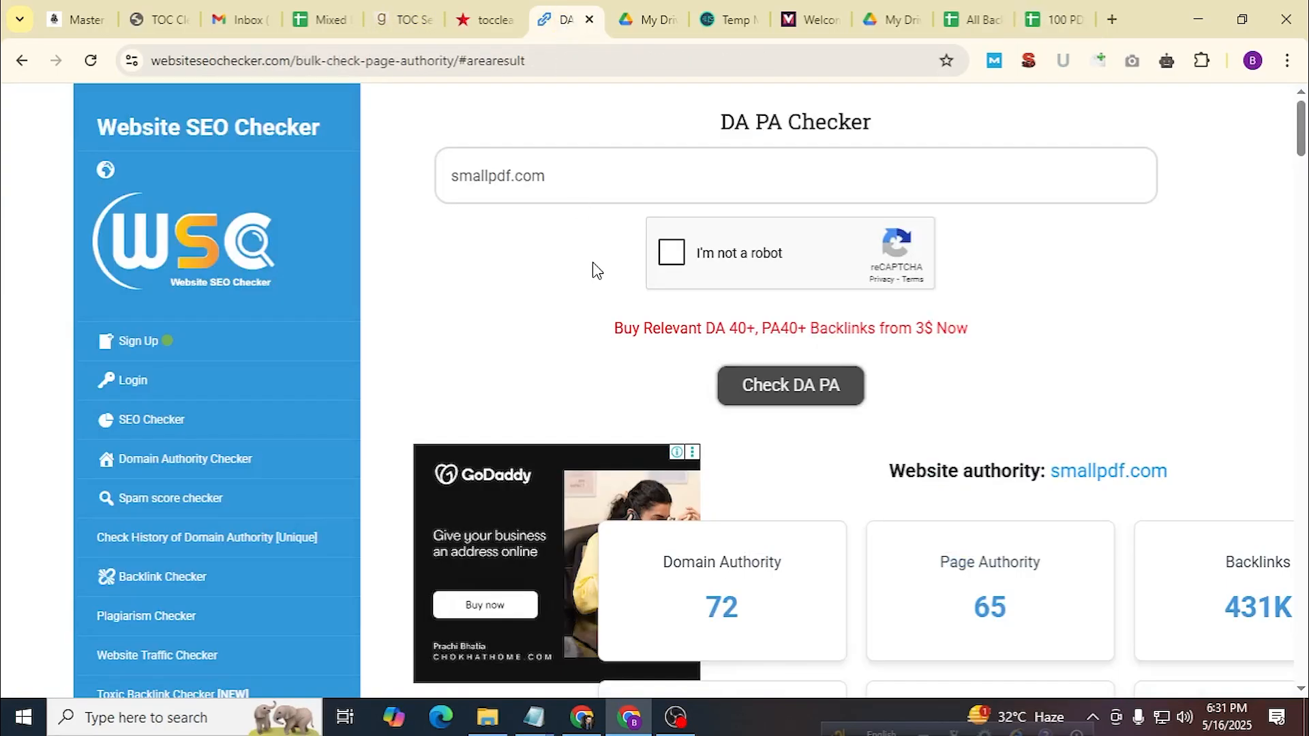
pyautogui.click(1112, 19)
pyautogui.write('da pa')
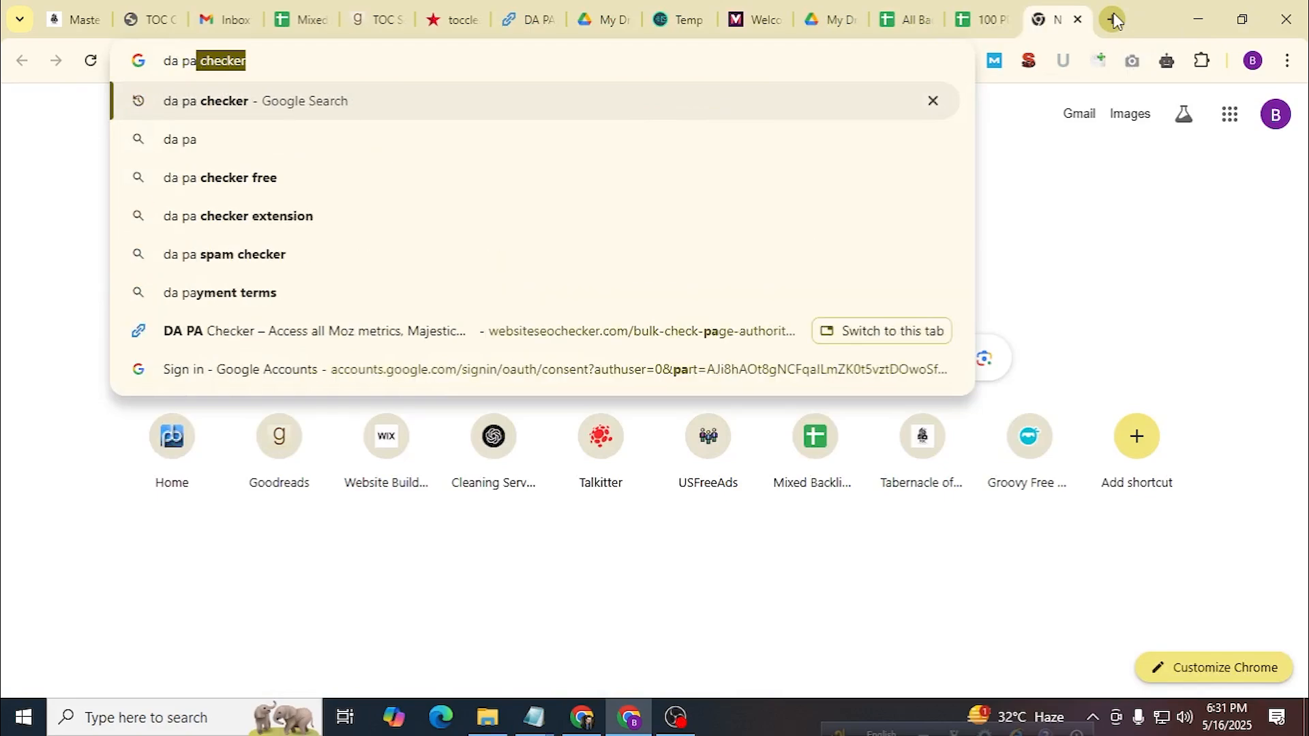
pyautogui.press('Return')
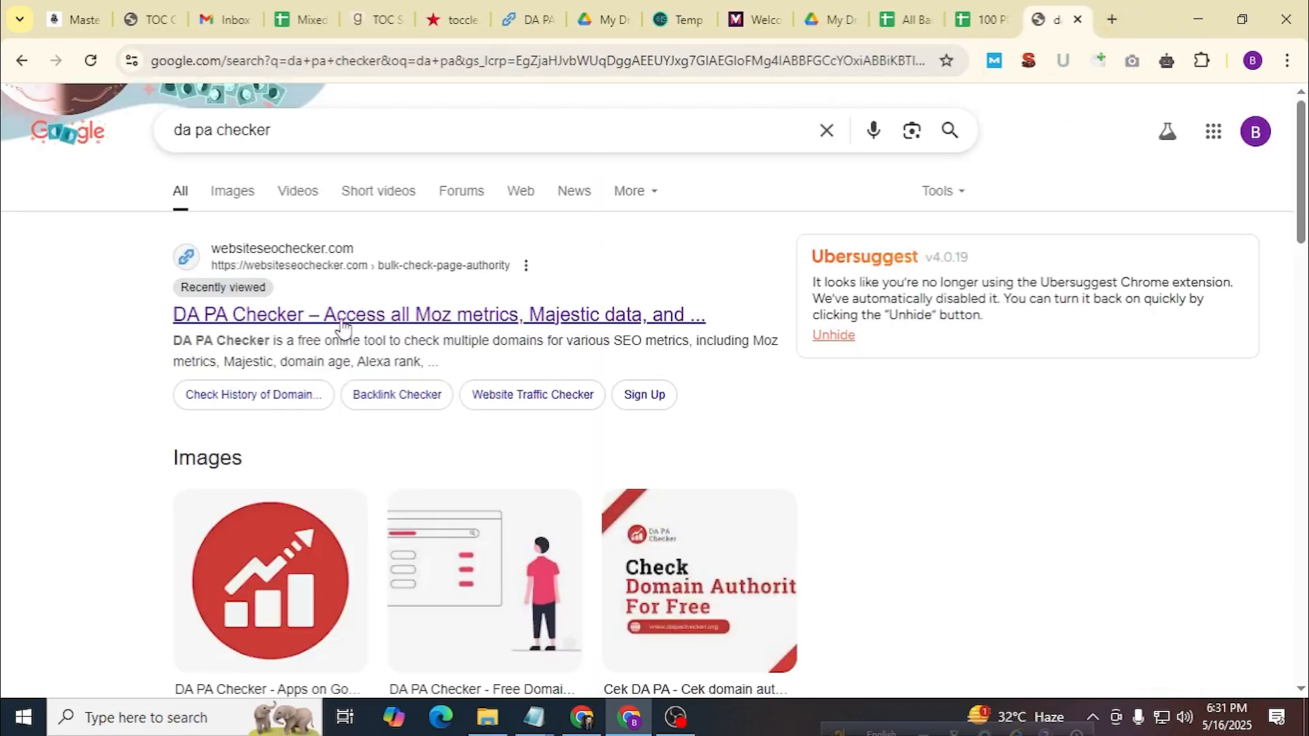
pyautogui.click(343, 320)
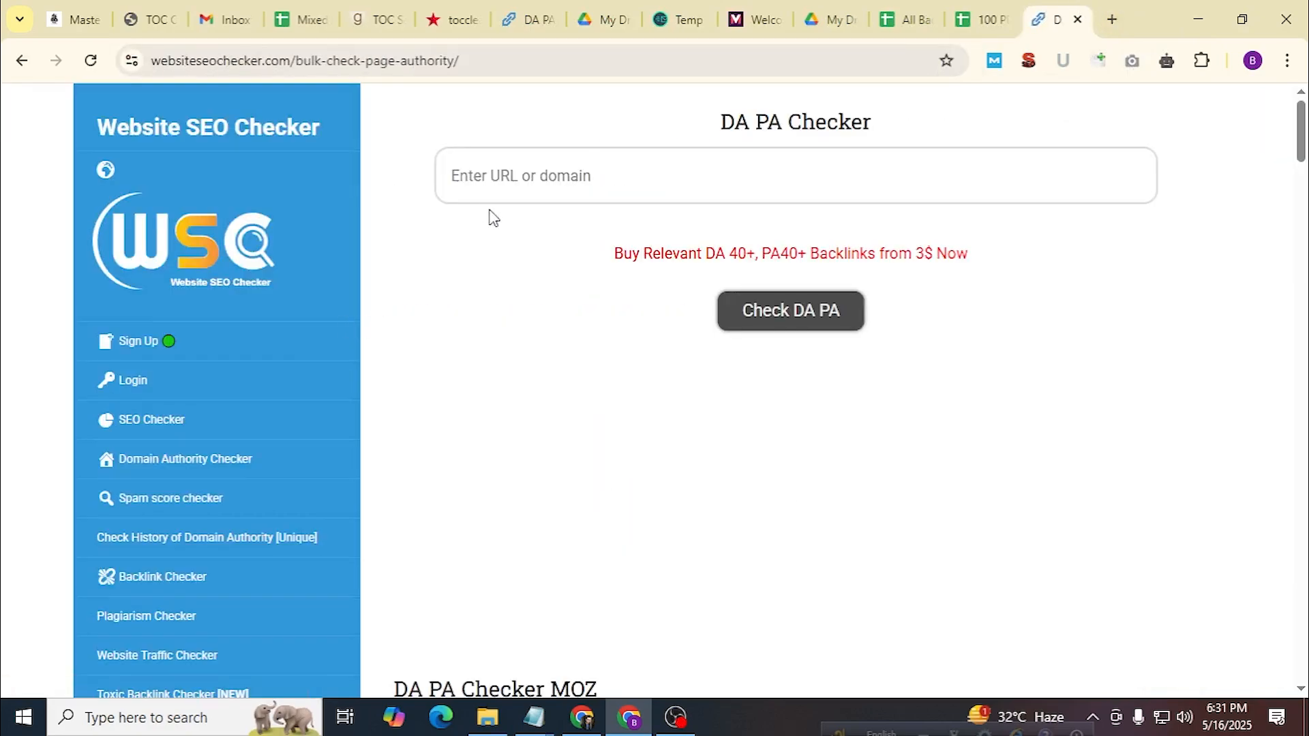
# Run the DA PA check for goodreads.com, completing the reCAPTCHA by selecting all images with bicycles, and view the authority results.
pyautogui.click(501, 186)
pyautogui.hotkey('ctrl', 'v')
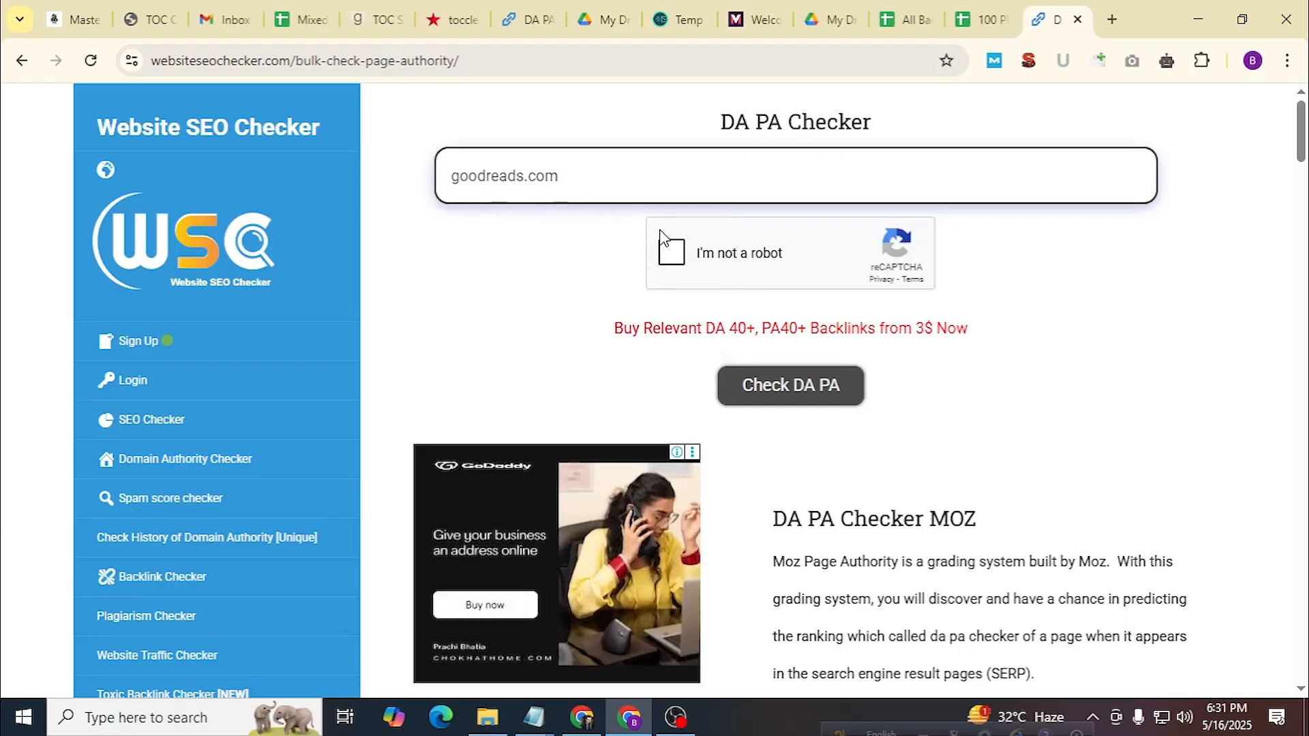
pyautogui.click(672, 251)
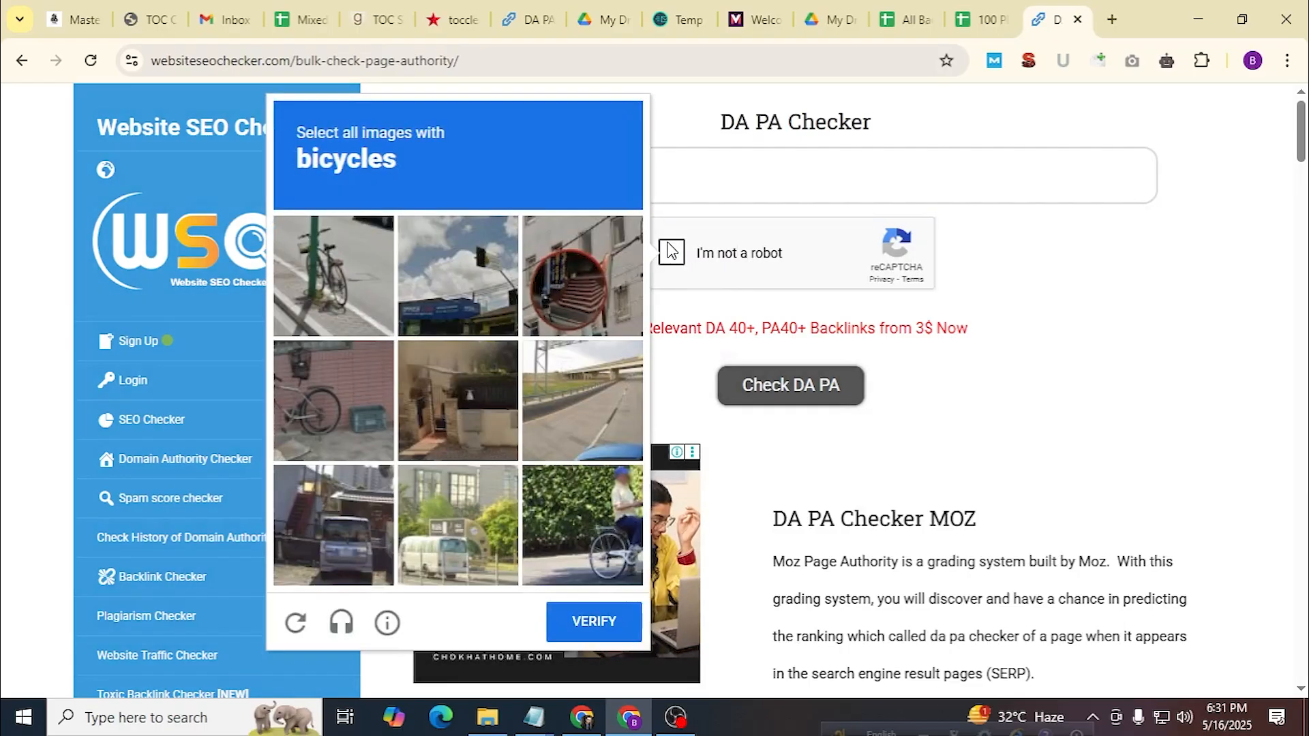
pyautogui.click(334, 276)
pyautogui.click(333, 401)
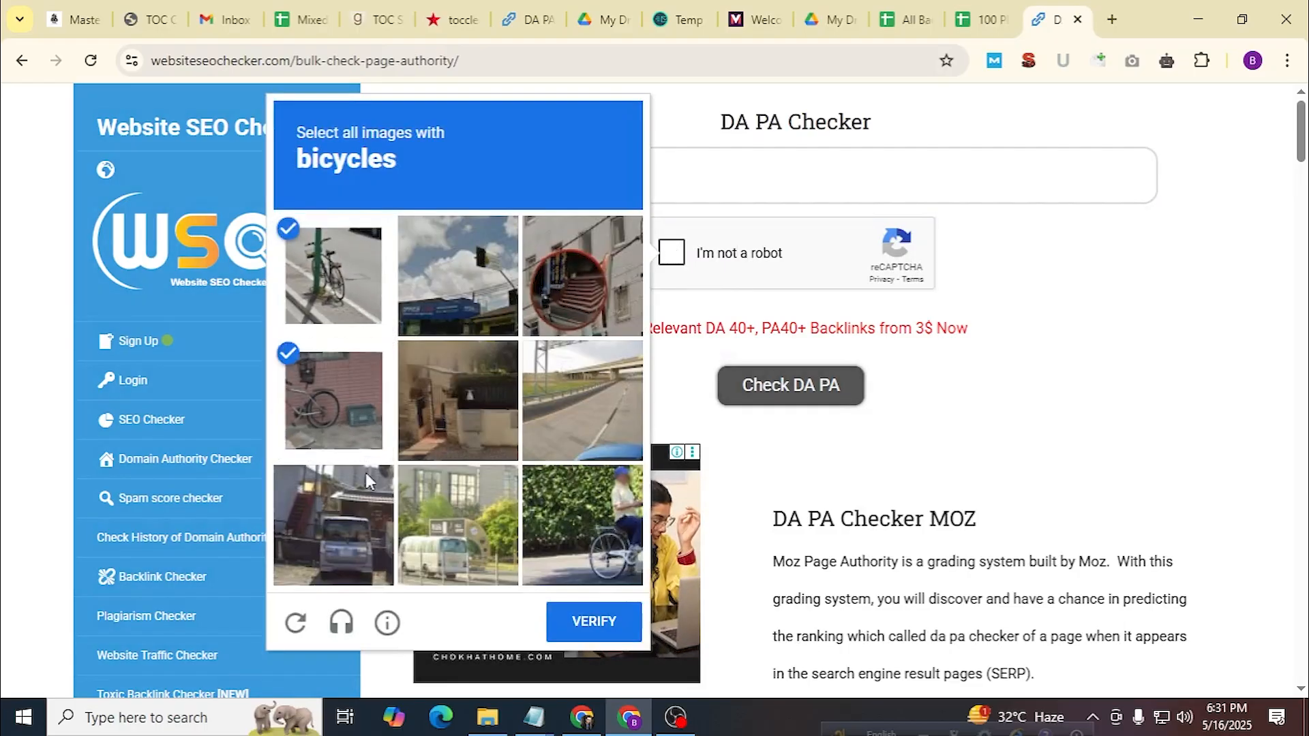
pyautogui.click(582, 525)
pyautogui.click(594, 622)
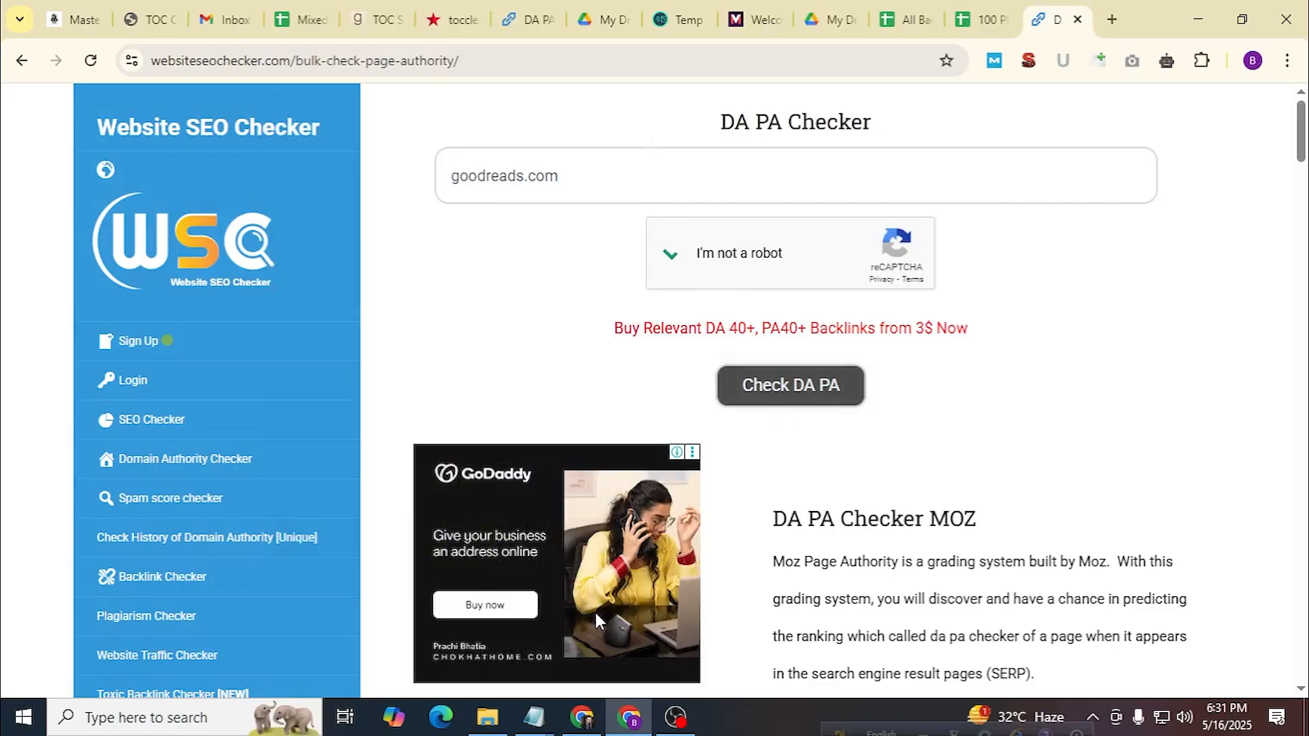
pyautogui.click(737, 396)
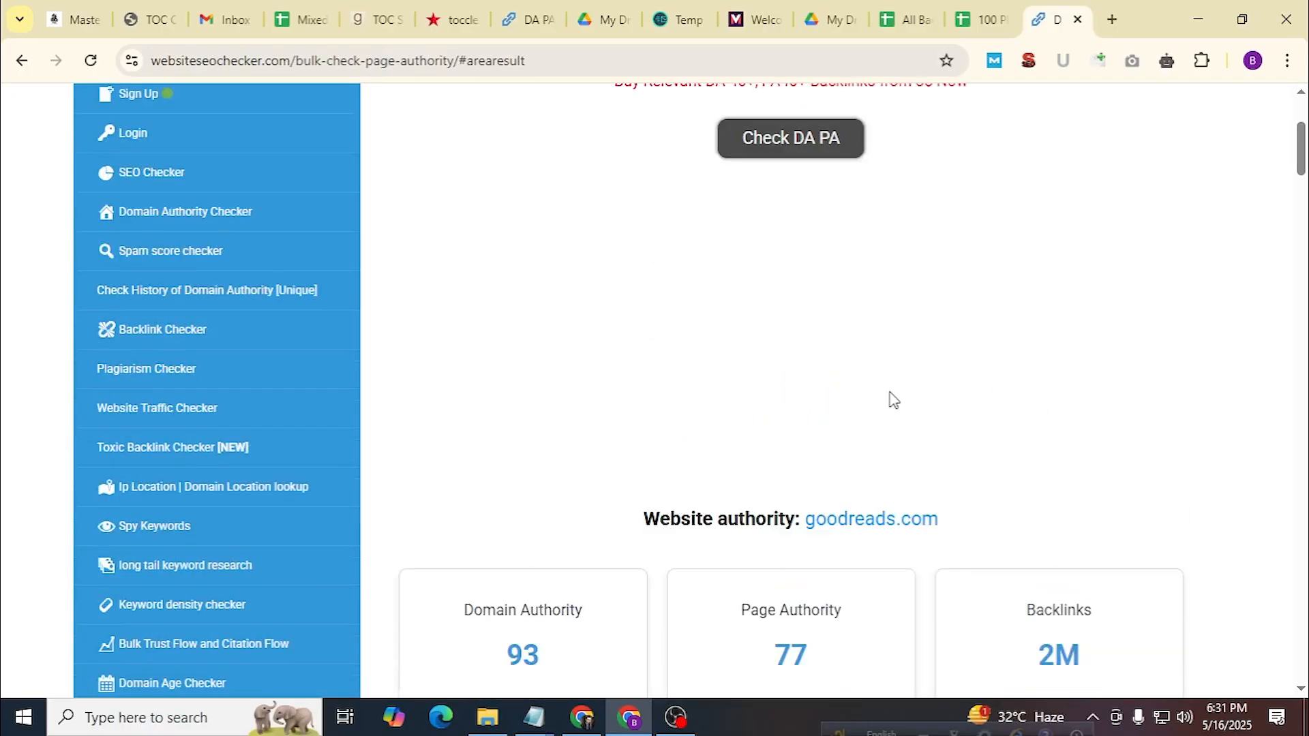
pyautogui.scroll(-5, 614, 478)
pyautogui.scroll(1, 695, 341)
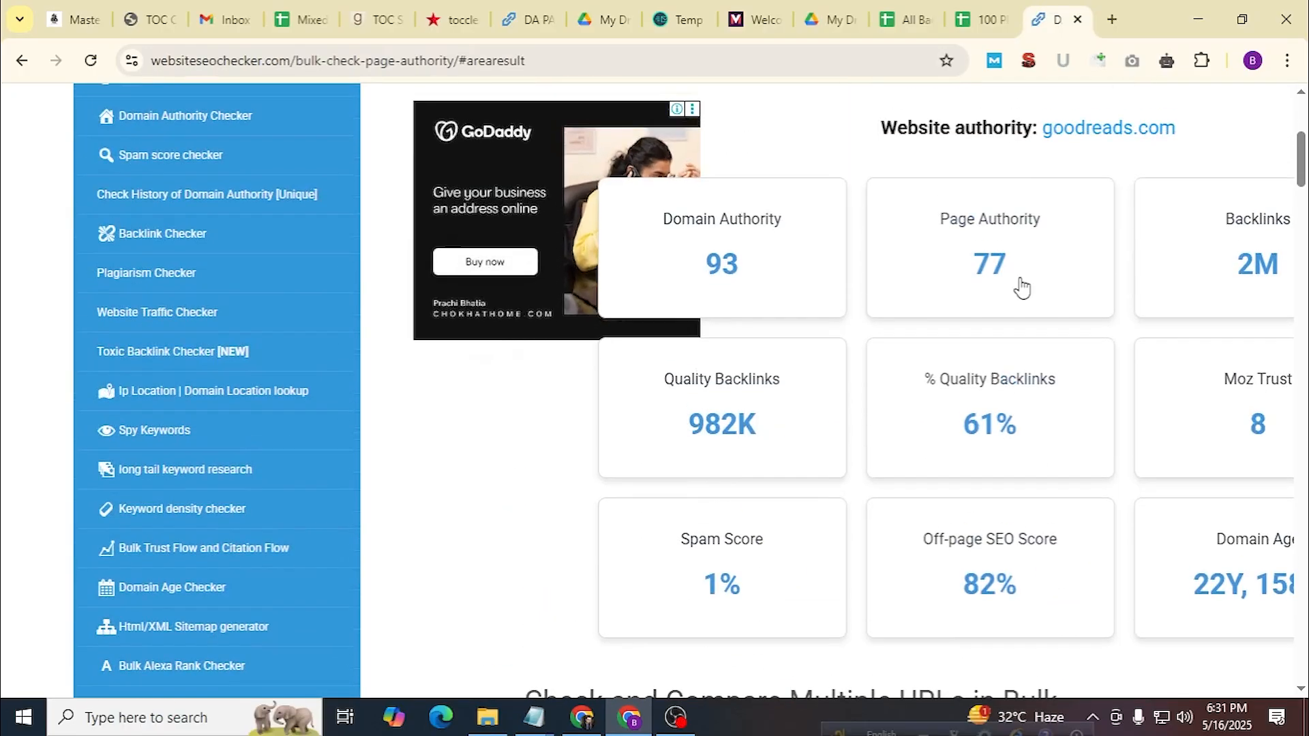
# In the 100 Profile Backlinks sheet, set the goodreads.com row's DA to 93 in C3 and its PA to 77 in D3.
pyautogui.click(300, 19)
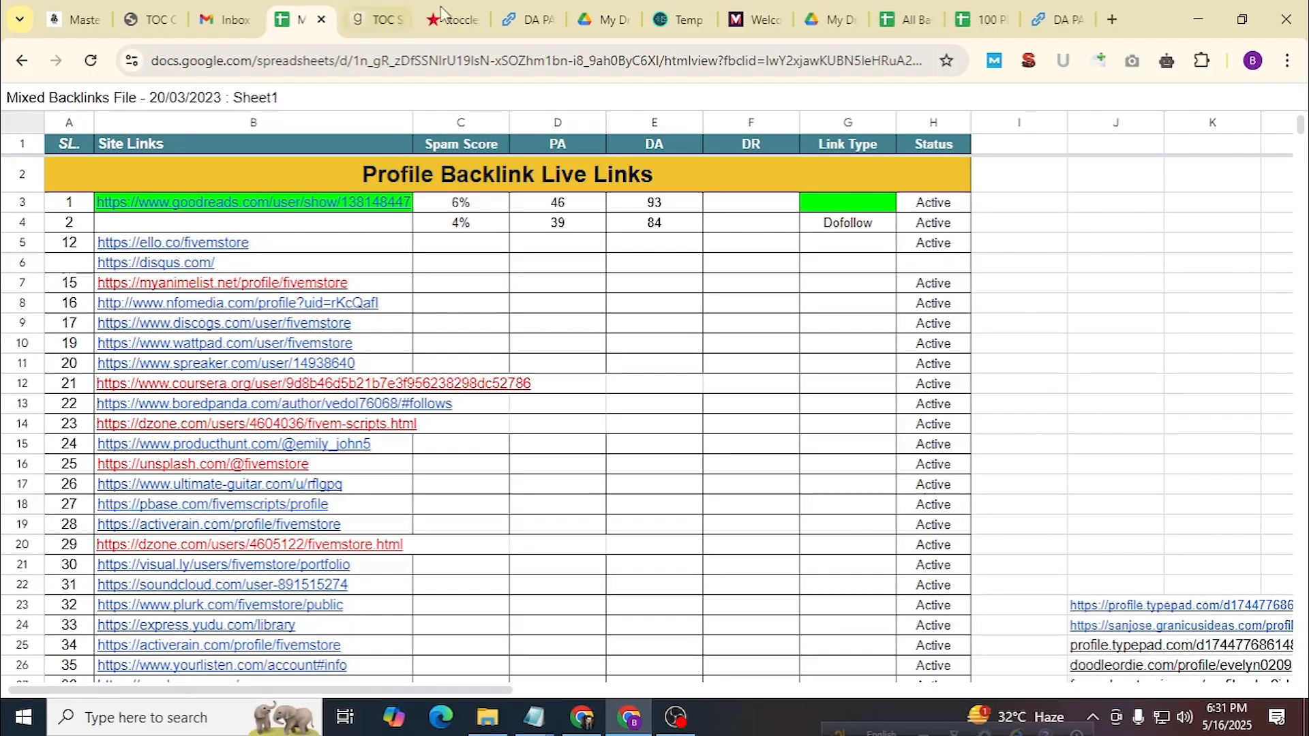
pyautogui.click(913, 10)
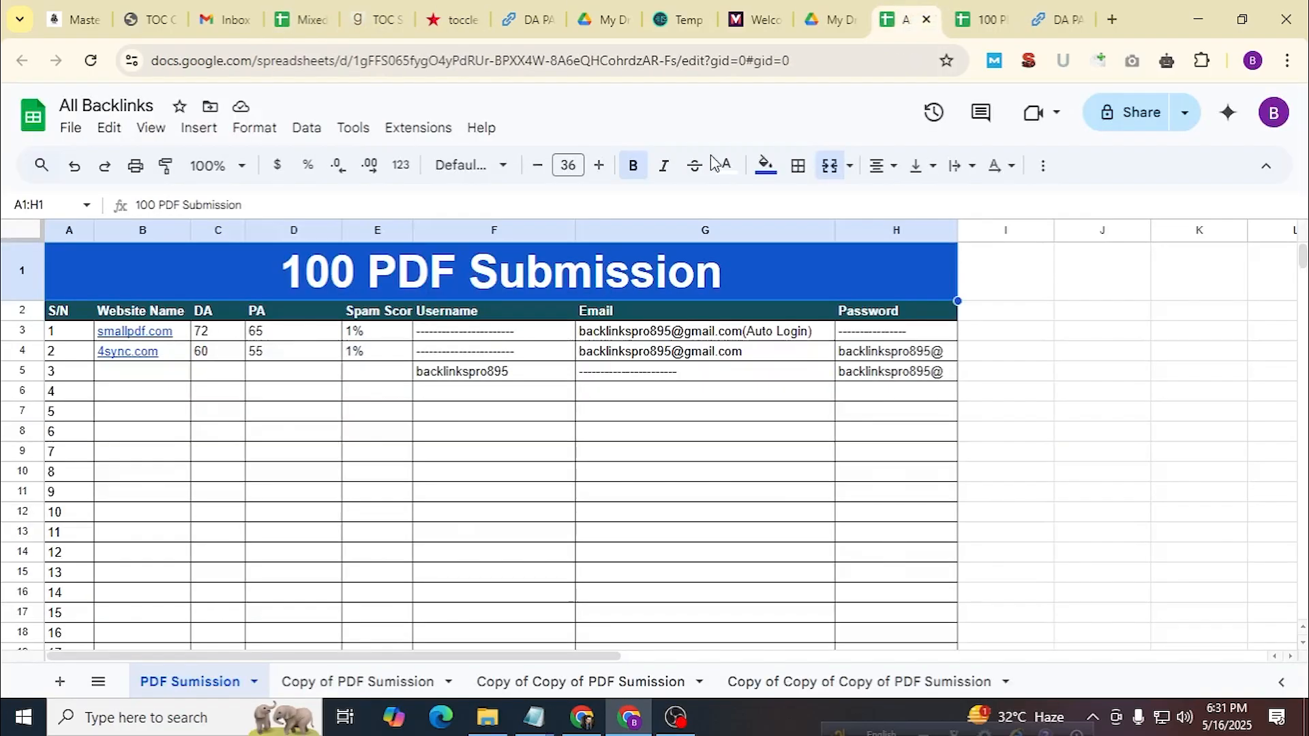
pyautogui.click(958, 11)
pyautogui.click(268, 323)
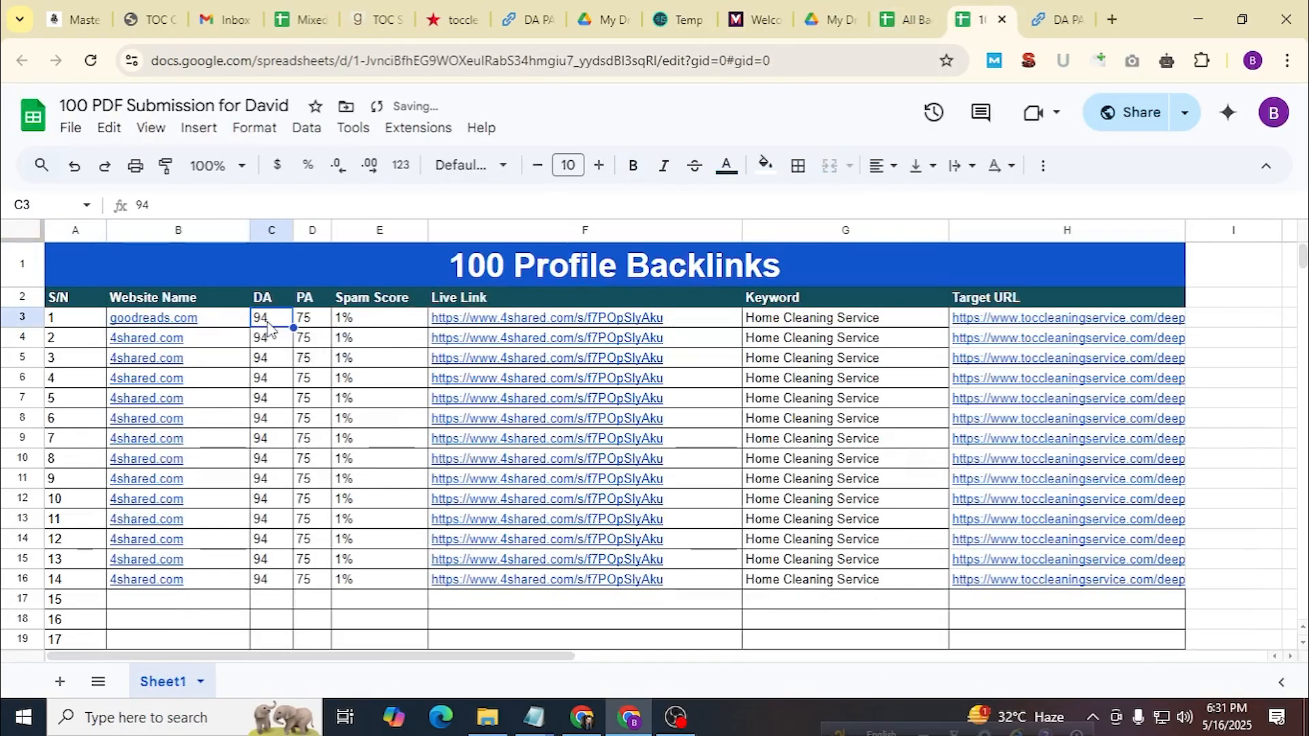
pyautogui.write('9')
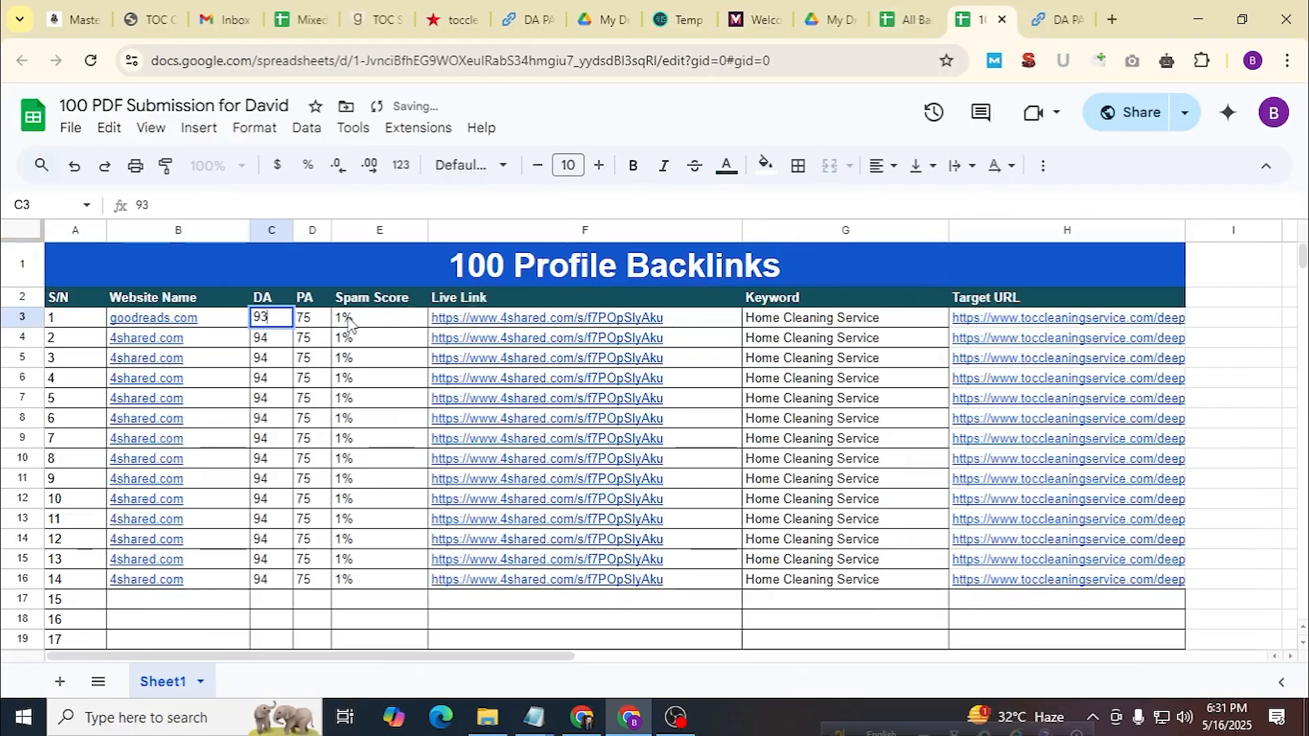
pyautogui.write('3')
pyautogui.click(330, 322)
pyautogui.write('77')
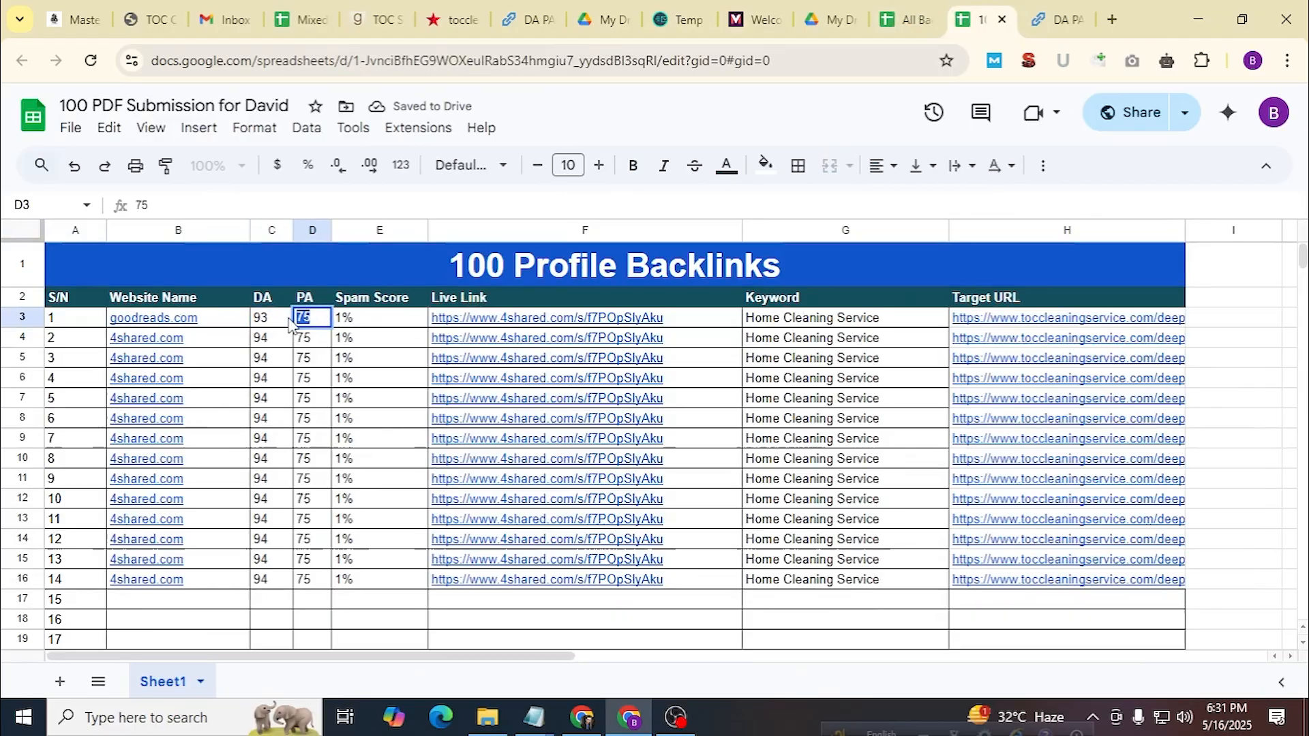
pyautogui.click(379, 326)
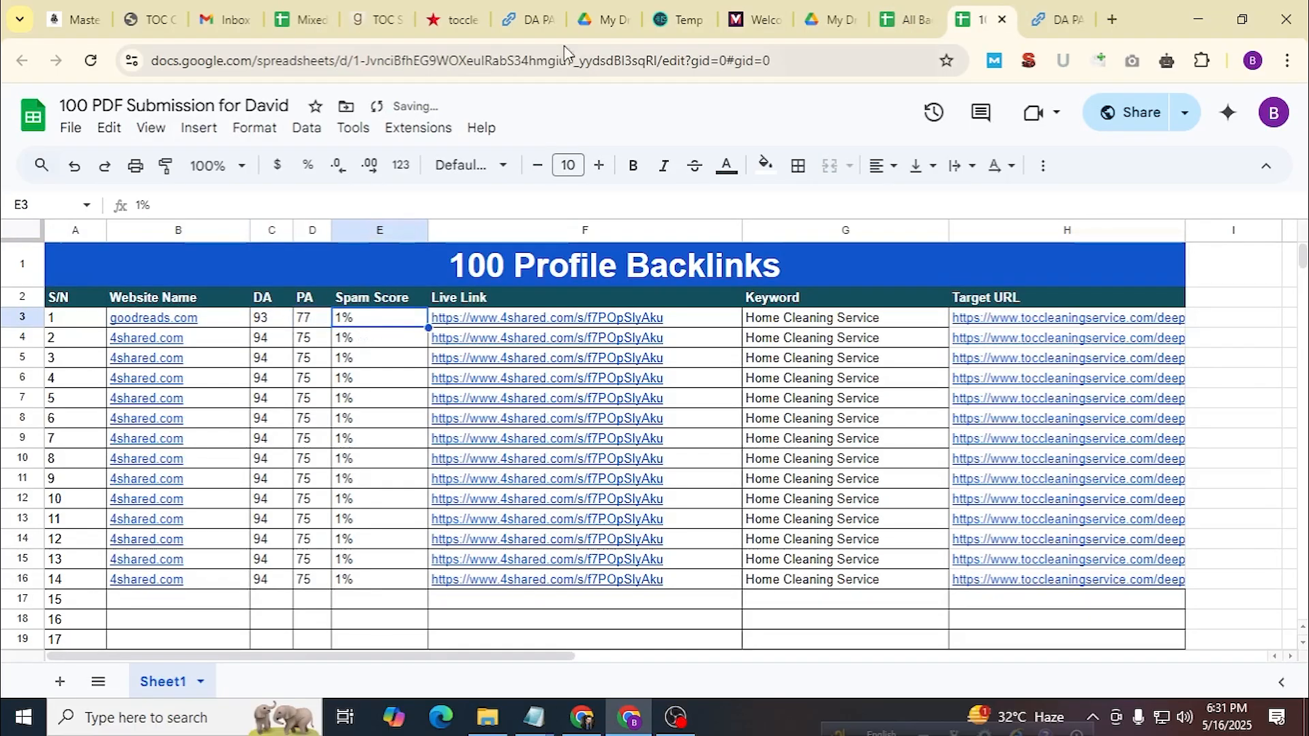
# Copy the full address of the Goodreads profile page and paste it as the live link in cell F3.
pyautogui.click(375, 19)
pyautogui.moveTo(534, 60); pyautogui.dragTo(94, 58)
pyautogui.hotkey('ctrl', 'c')
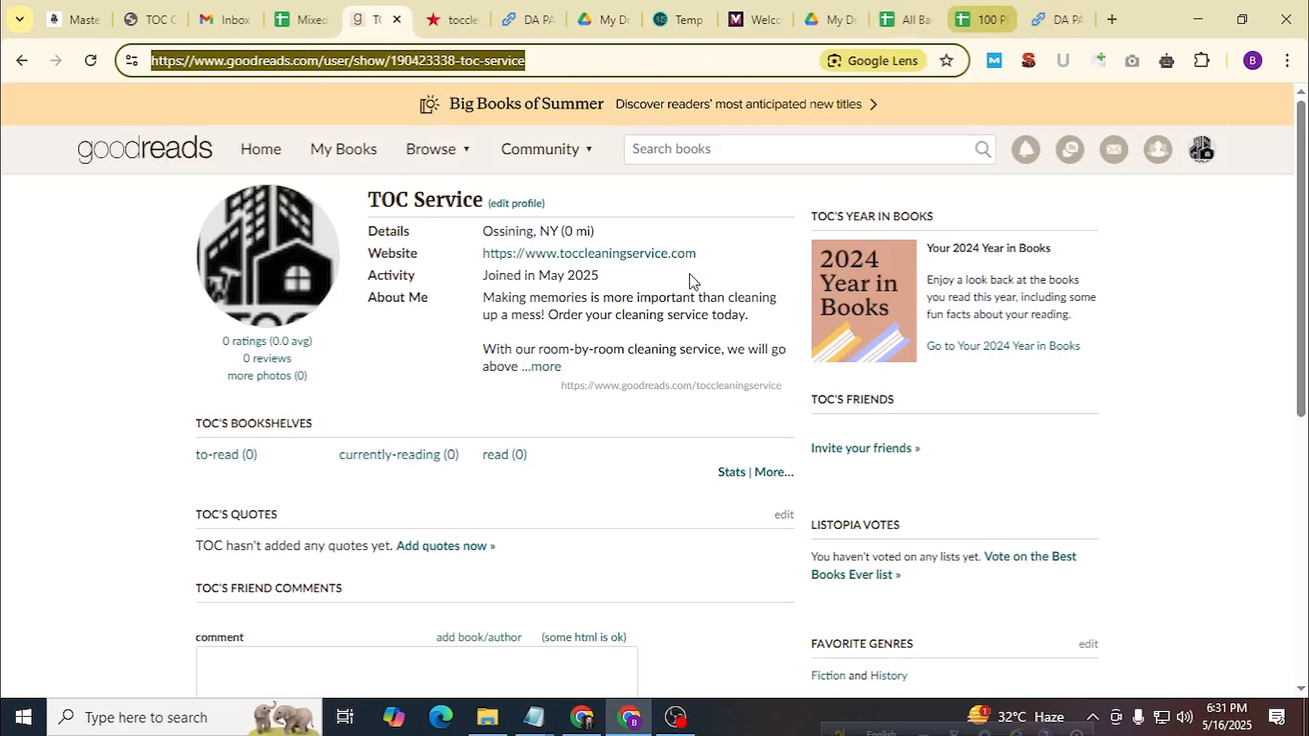
pyautogui.click(981, 20)
pyautogui.click(533, 323)
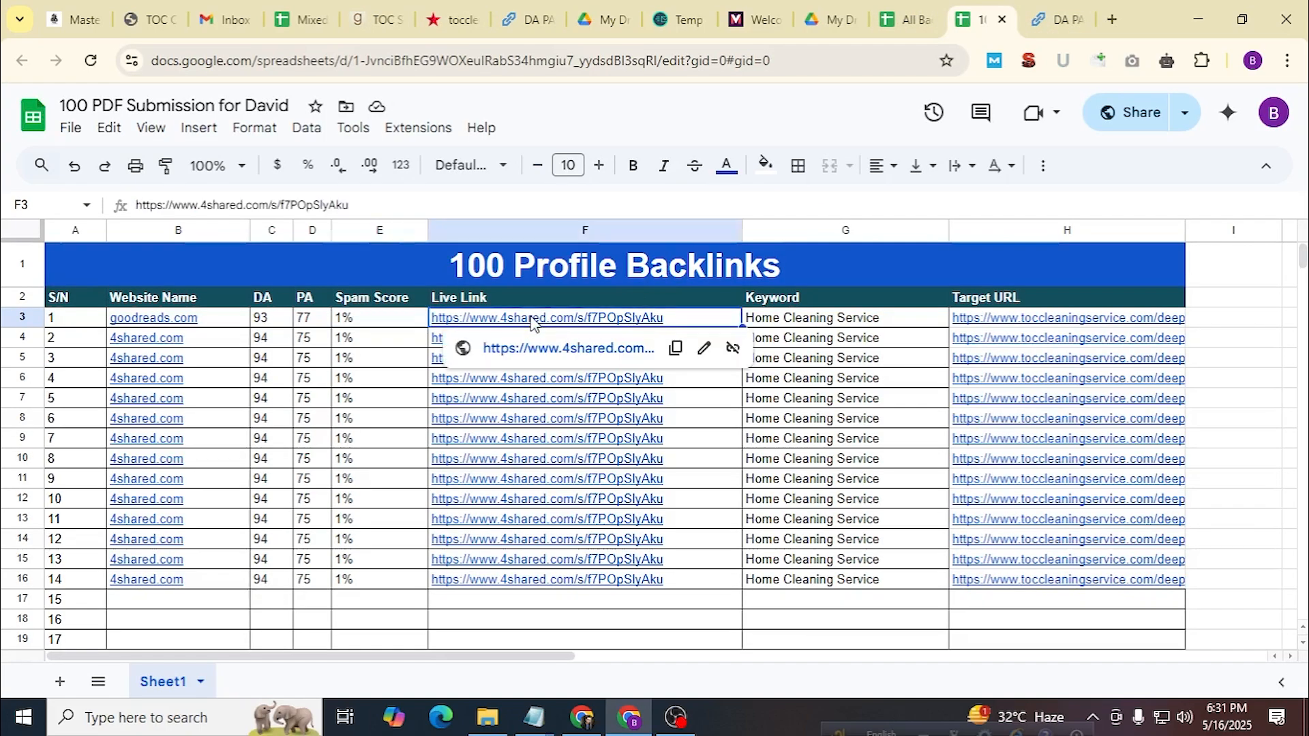
pyautogui.hotkey('ctrl', 'v')
# Replace the keyword of the goodreads.com row in cell G3 with a line of dashes.
pyautogui.click(875, 323)
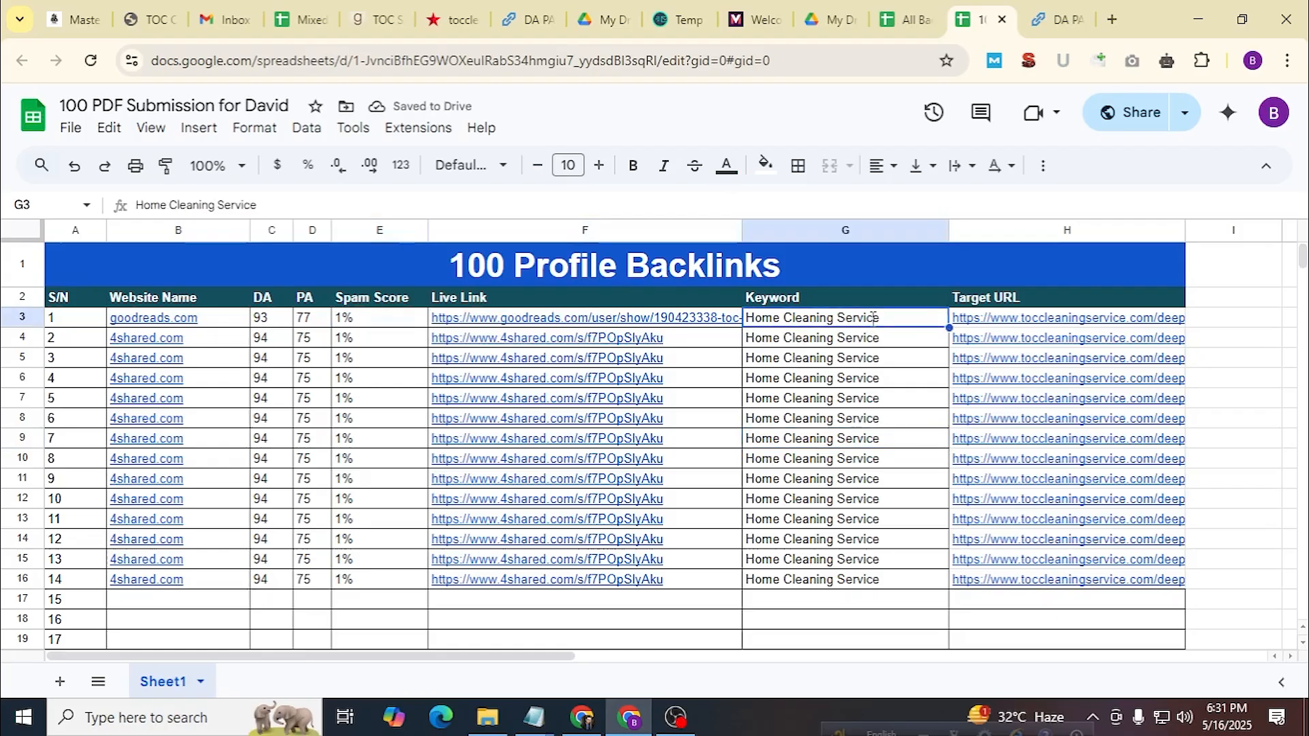
pyautogui.write('------------------------------')
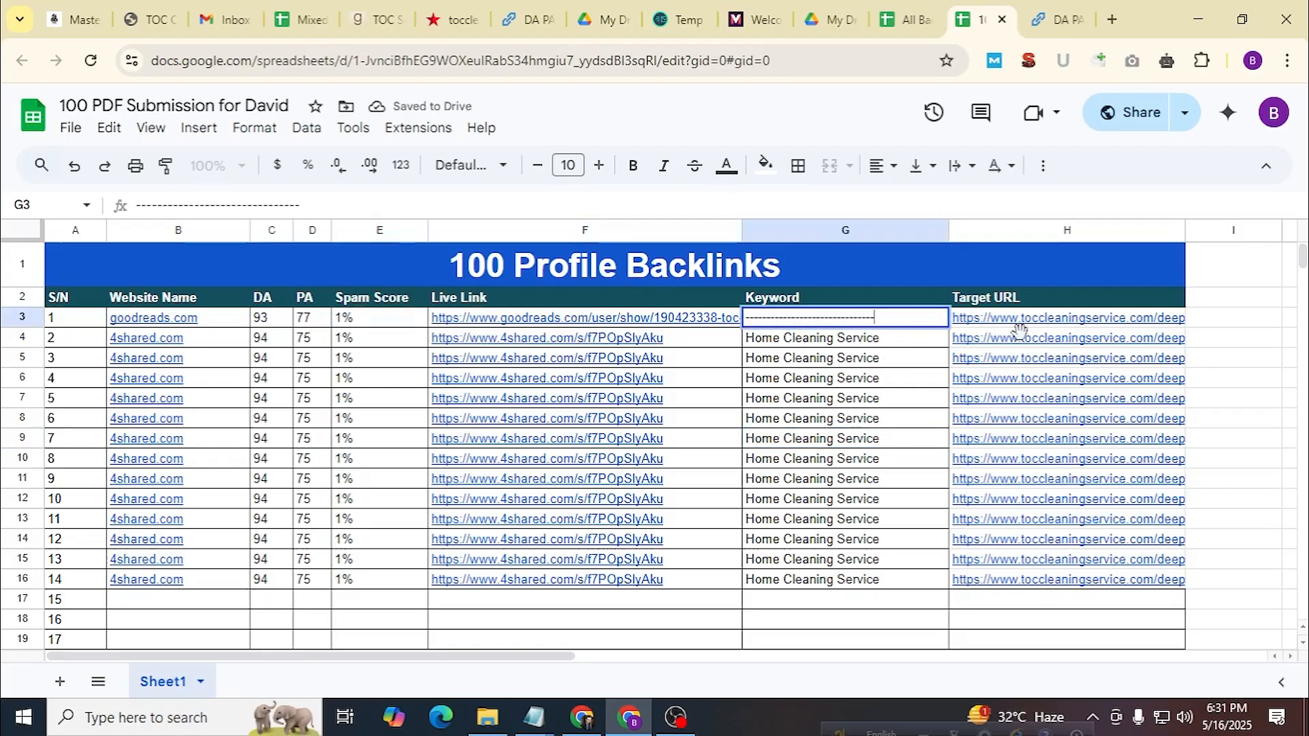
pyautogui.press('Return')
pyautogui.click(1019, 321)
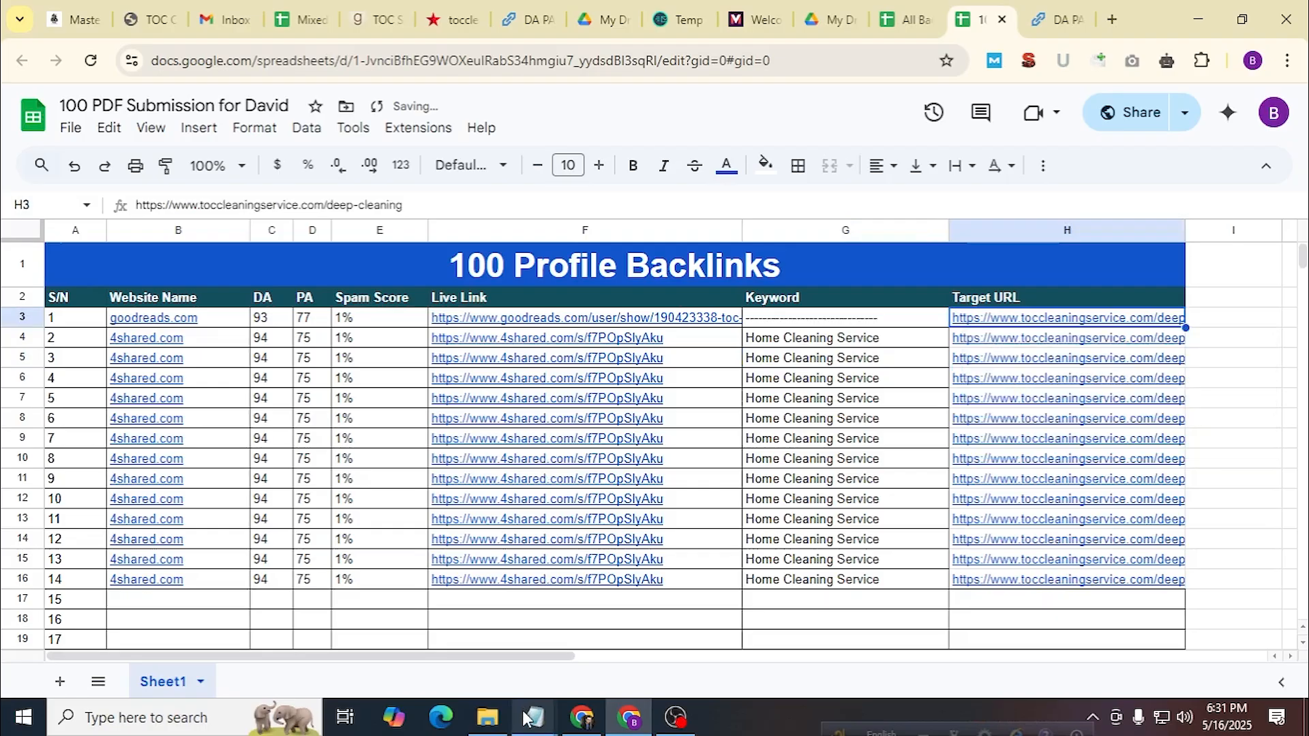
pyautogui.moveTo(528, 718)
pyautogui.click(433, 645)
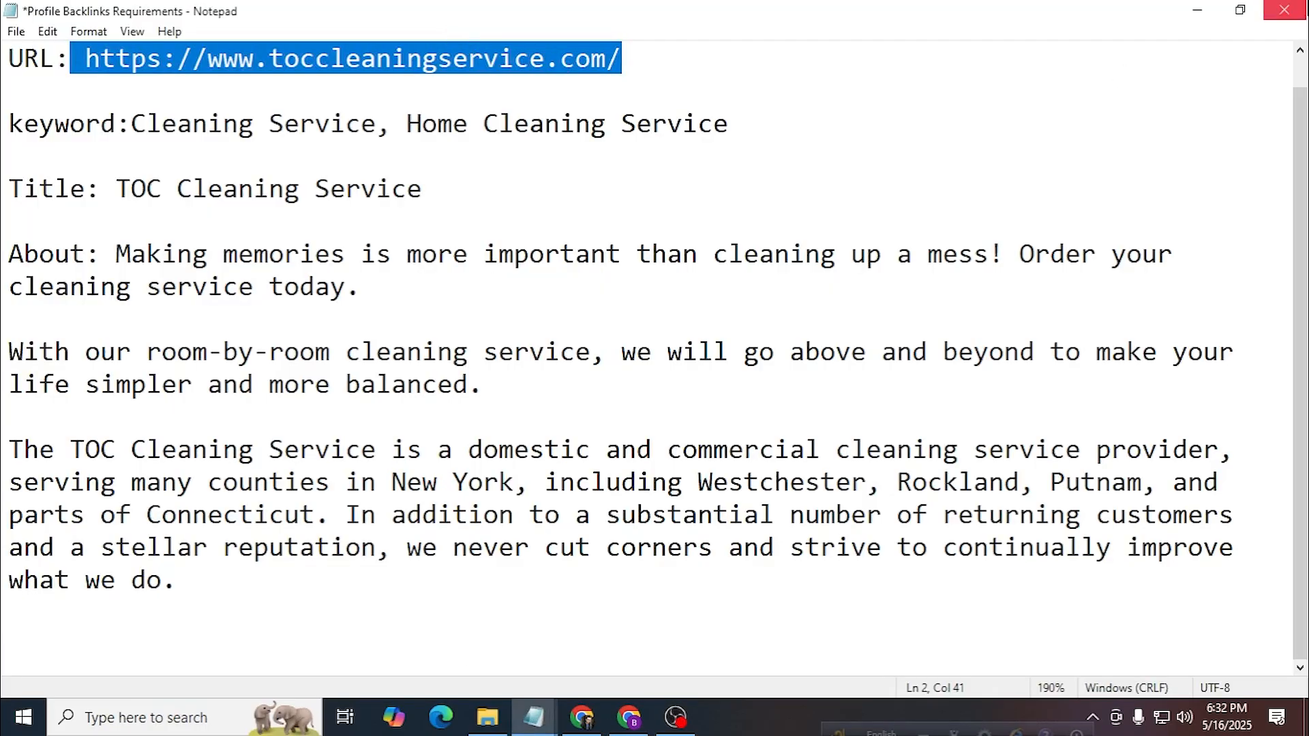
pyautogui.click(1202, 10)
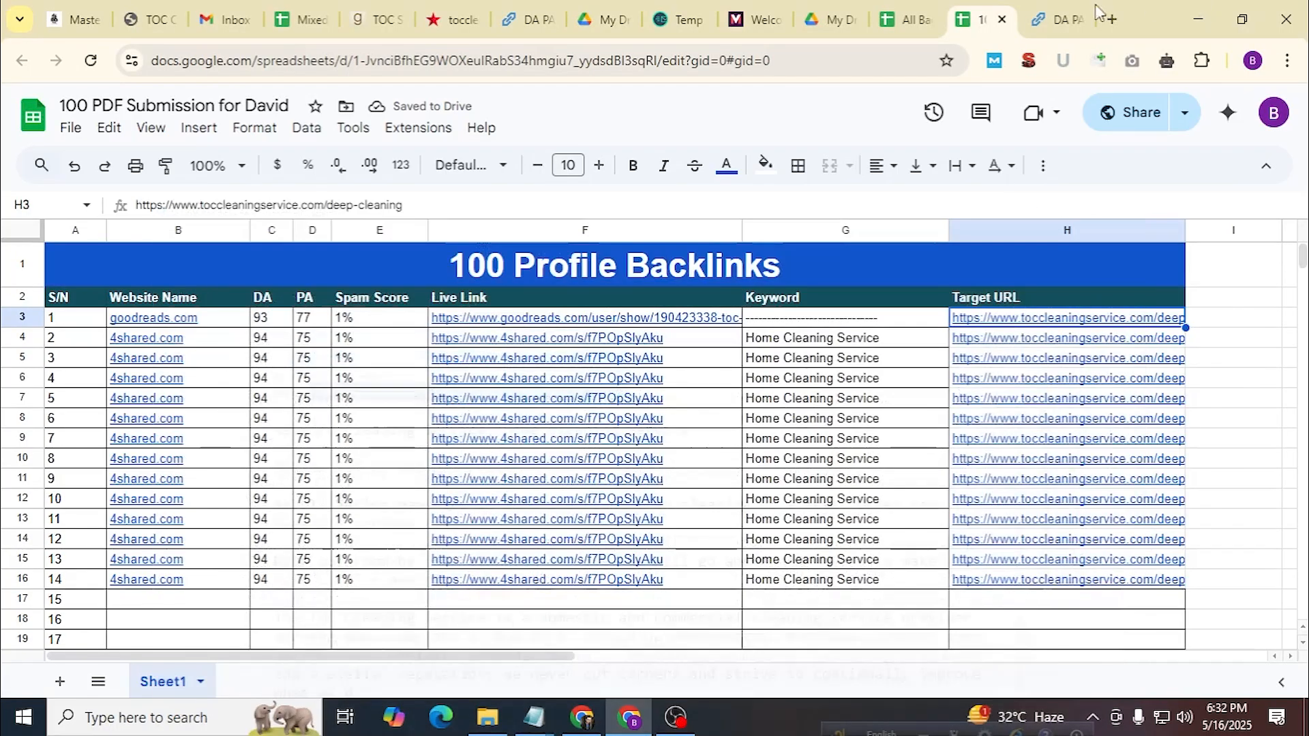
pyautogui.moveTo(1034, 328)
pyautogui.press('Delete')
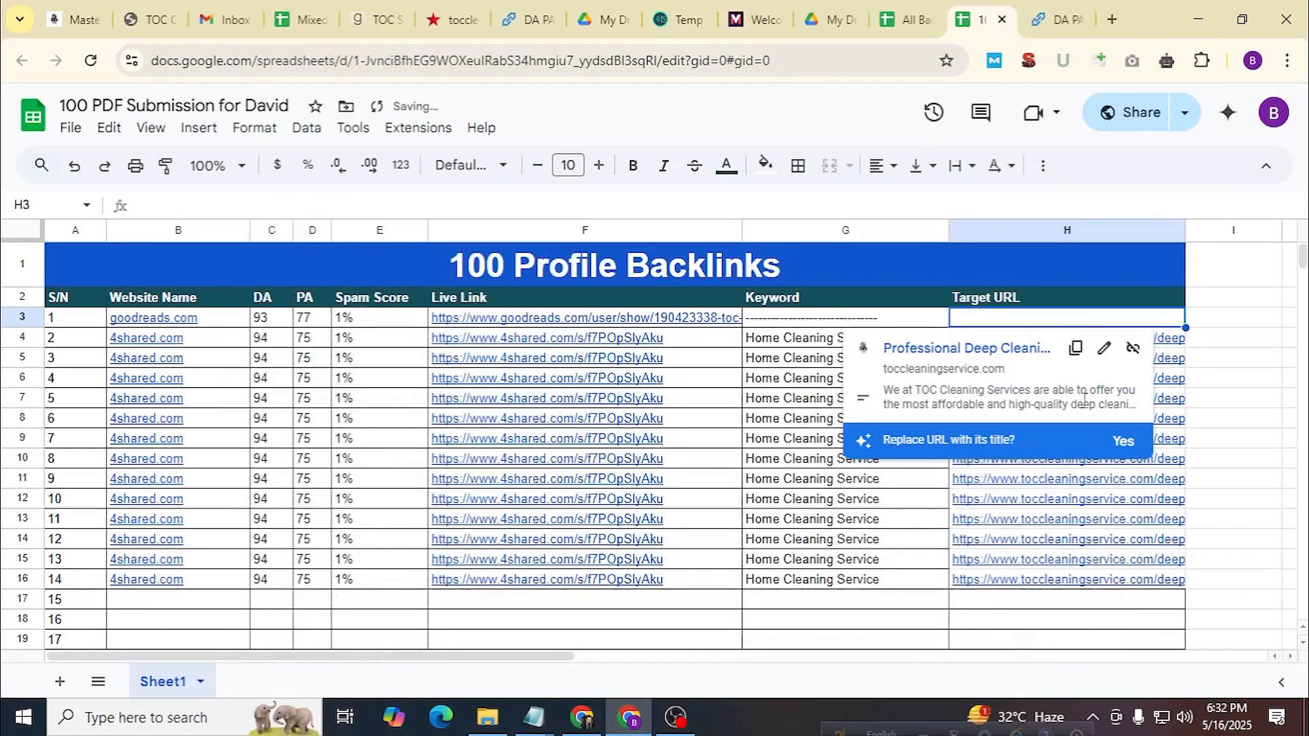
pyautogui.write('https://www.toccleaningservice.com/')
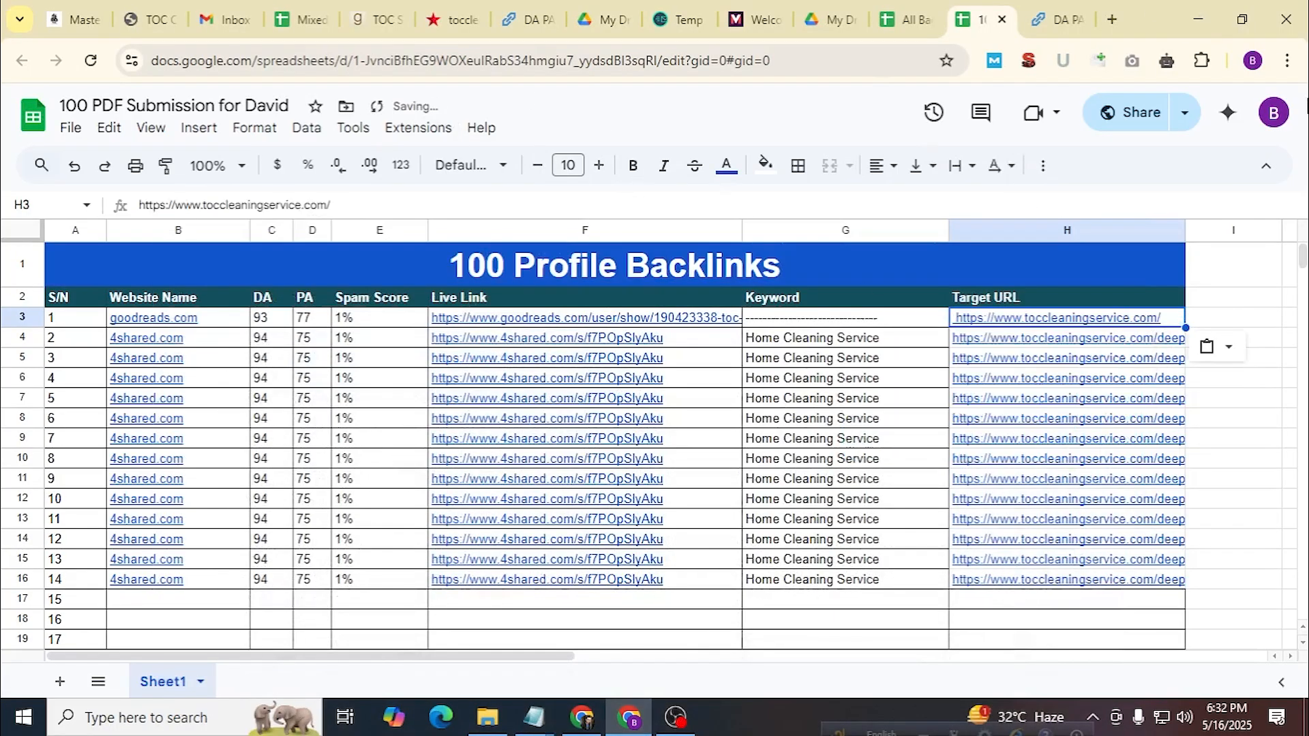
# Close the Goodreads profile, copy the sbnation.com domain from the SB Nation profile's address and paste it as the website name in cell B4.
pyautogui.click(398, 27)
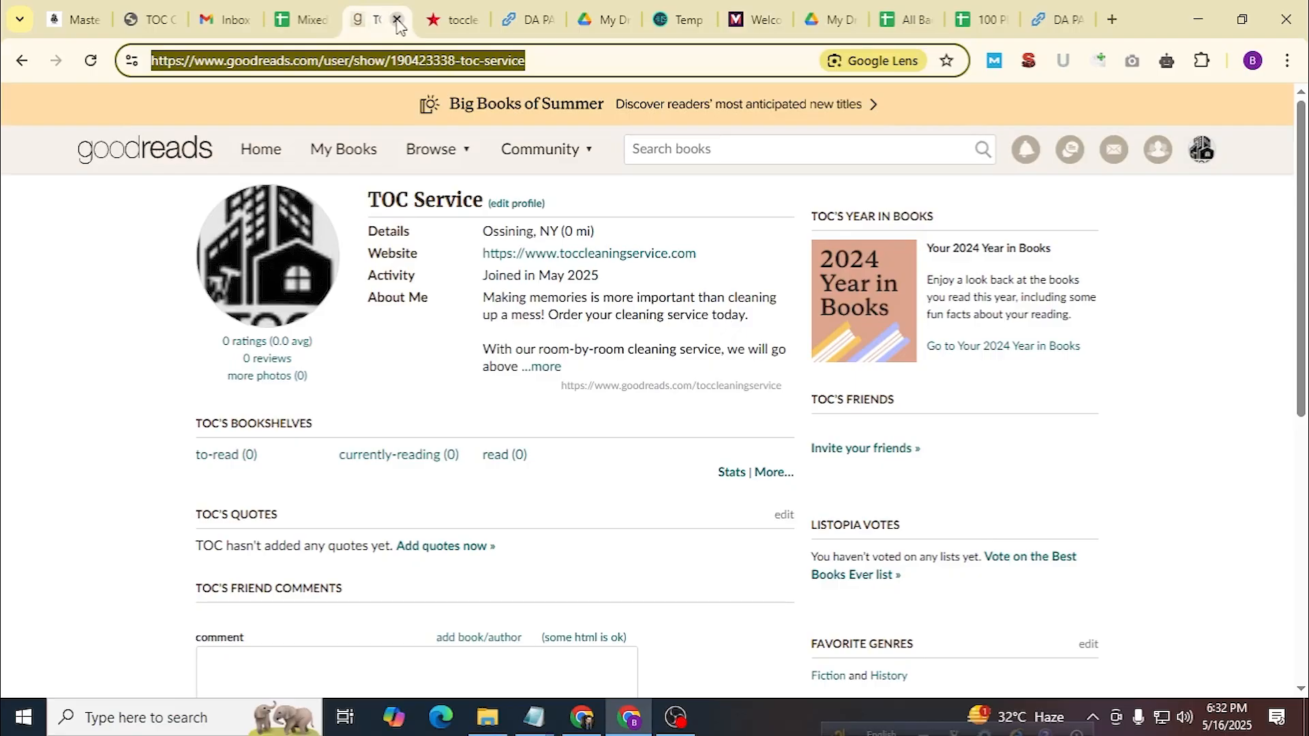
pyautogui.click(397, 25)
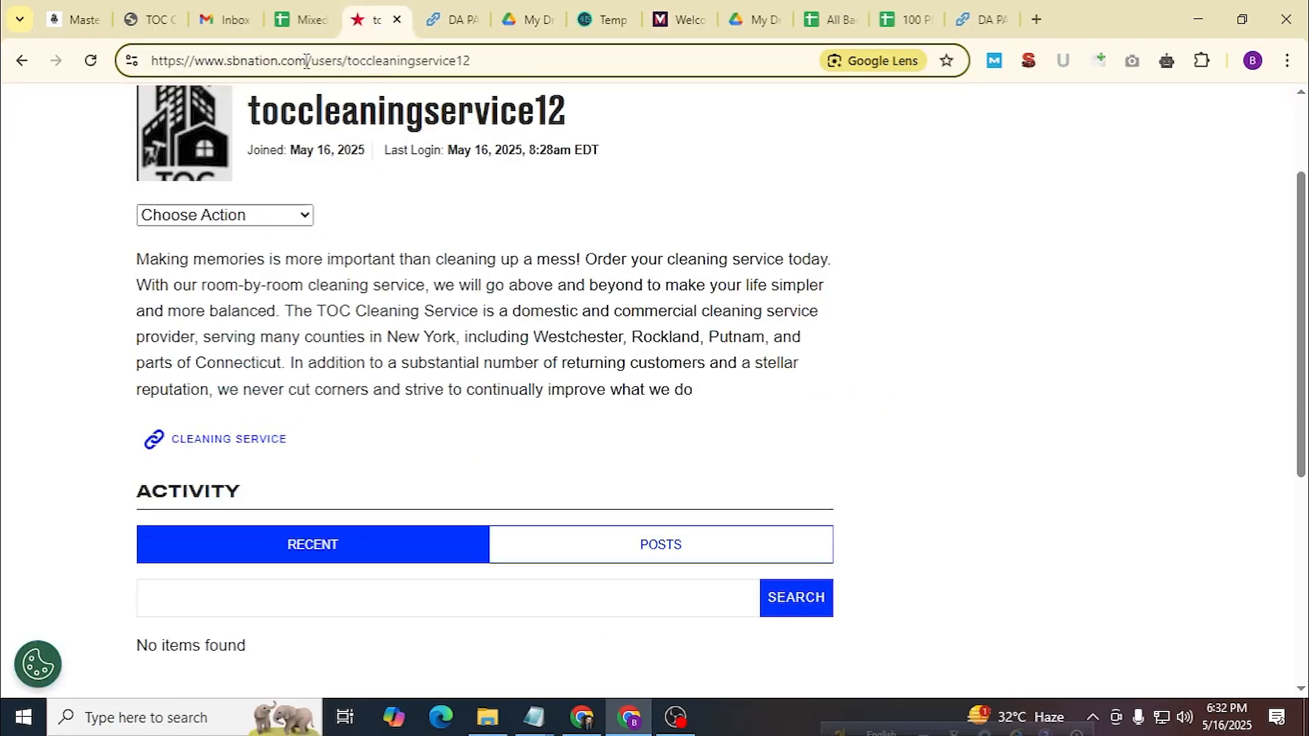
pyautogui.moveTo(308, 60); pyautogui.dragTo(231, 60)
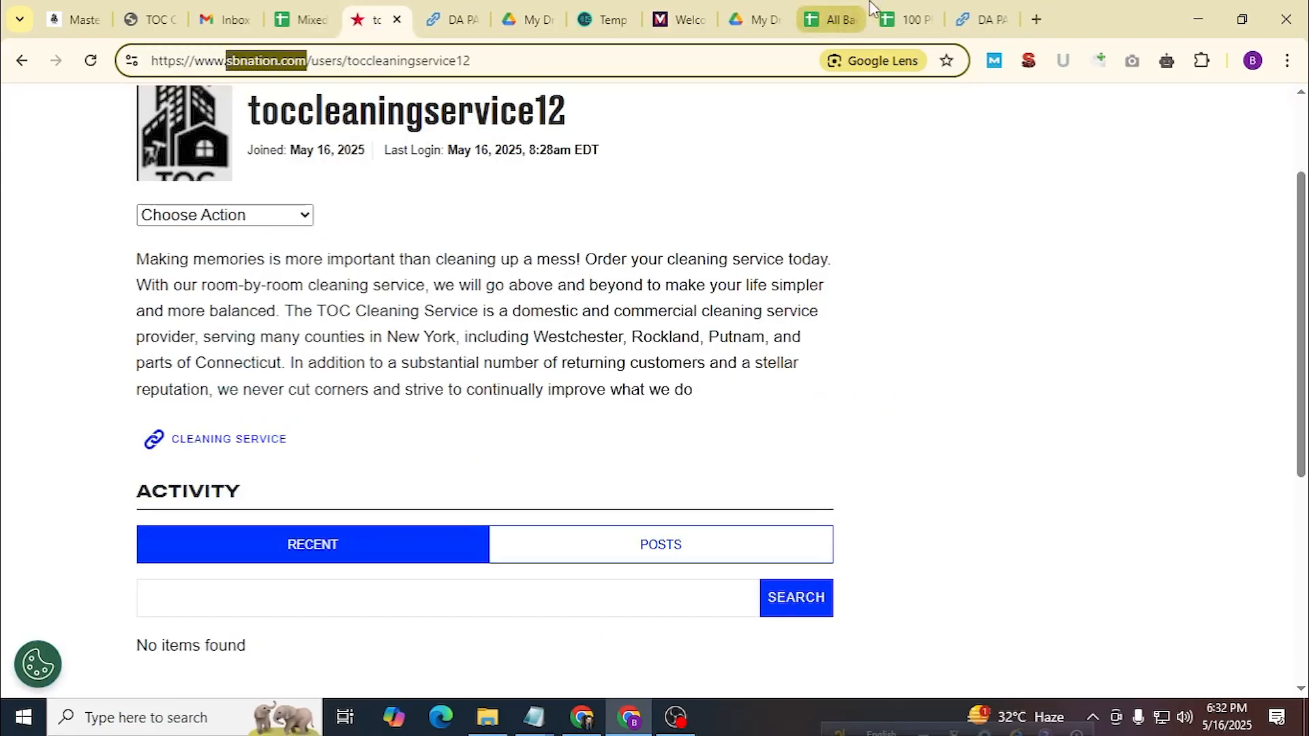
pyautogui.click(907, 19)
pyautogui.click(196, 342)
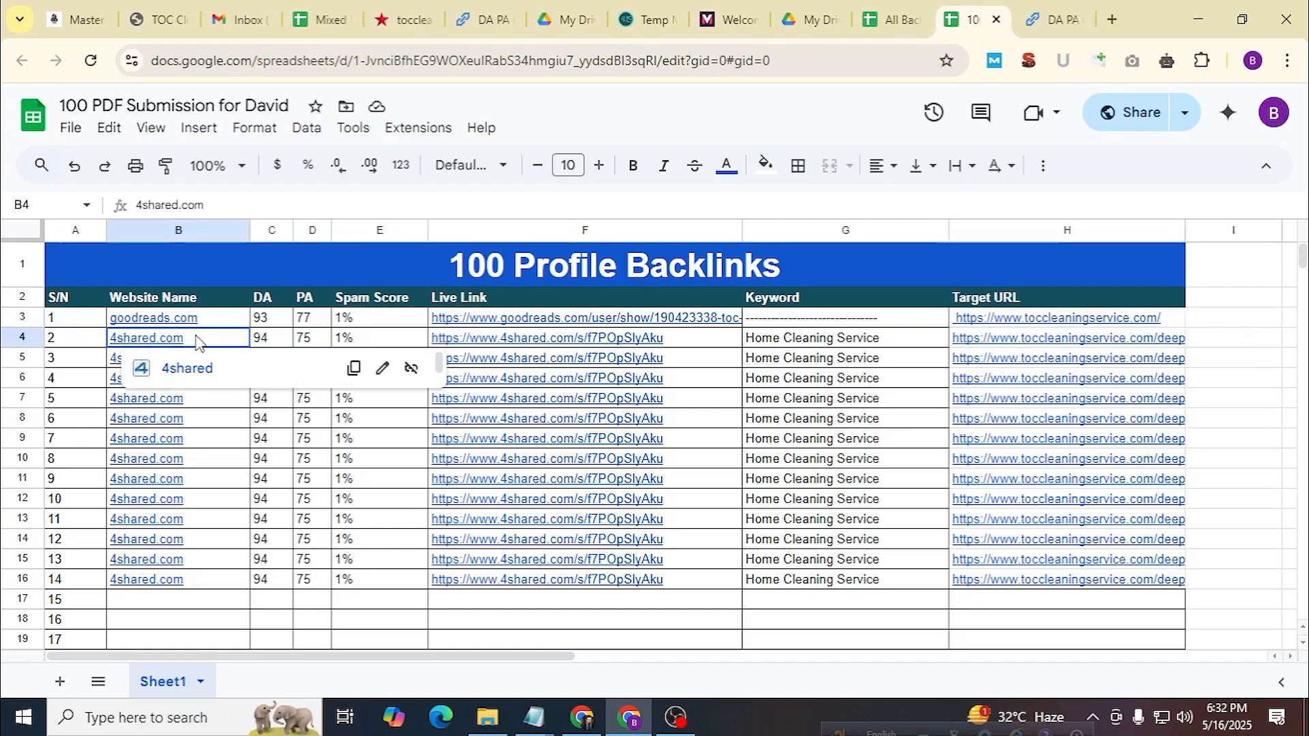
pyautogui.write('sbnation.com')
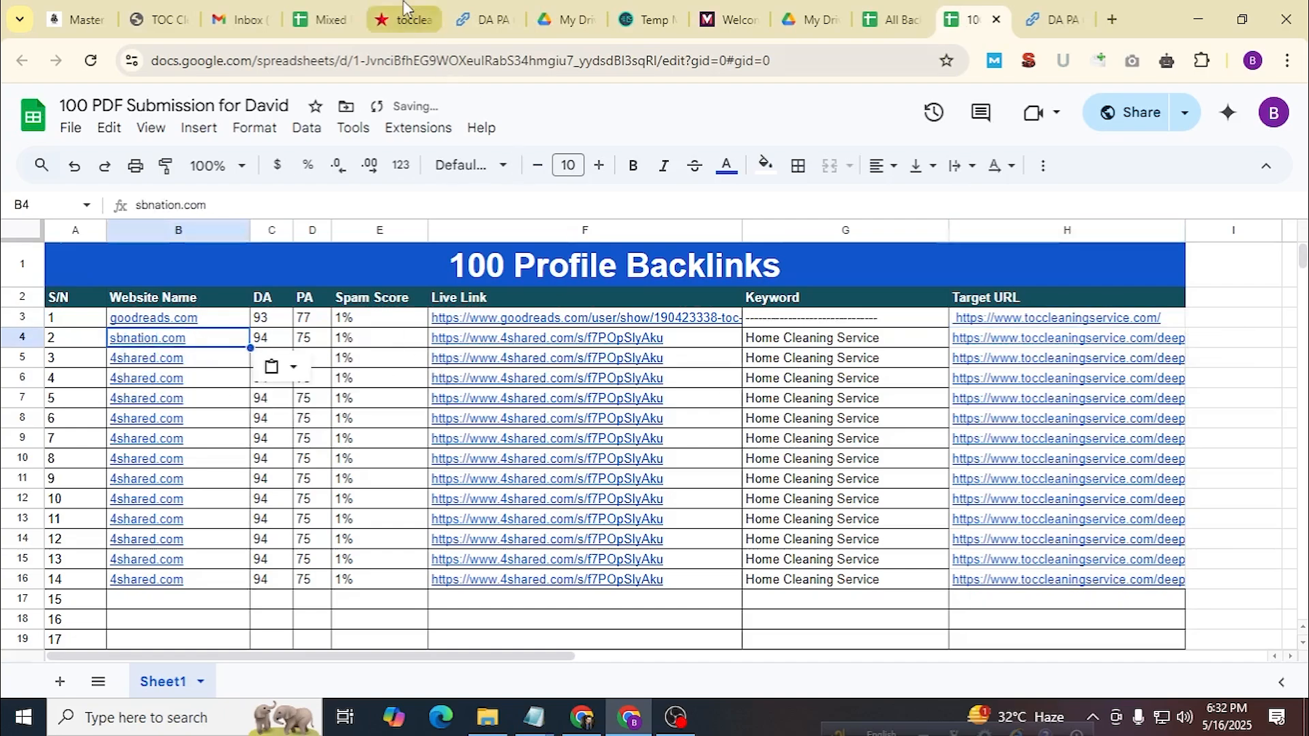
# Copy the full address of the SB Nation profile page and paste it as the live link in cell F4.
pyautogui.click(406, 19)
pyautogui.click(386, 61)
pyautogui.hotkey('ctrl', 'a')
pyautogui.hotkey('ctrl', 'c')
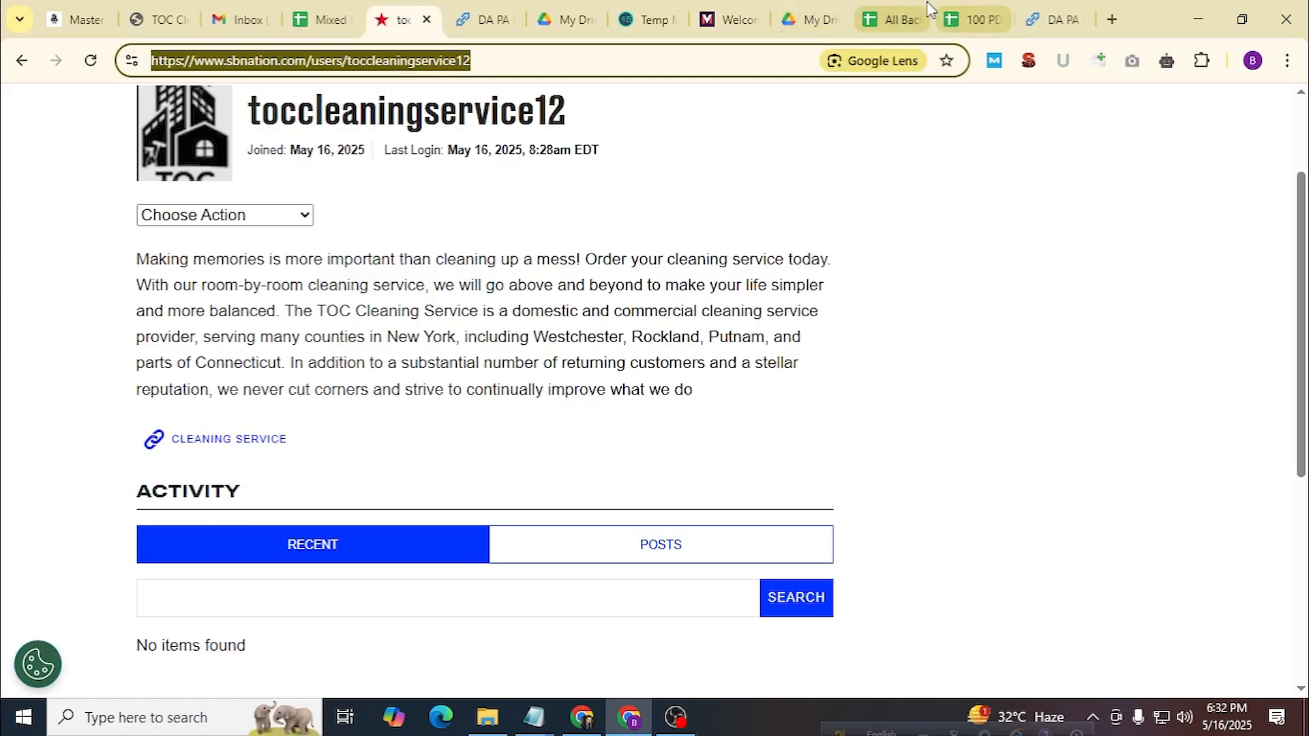
pyautogui.click(890, 19)
pyautogui.click(968, 19)
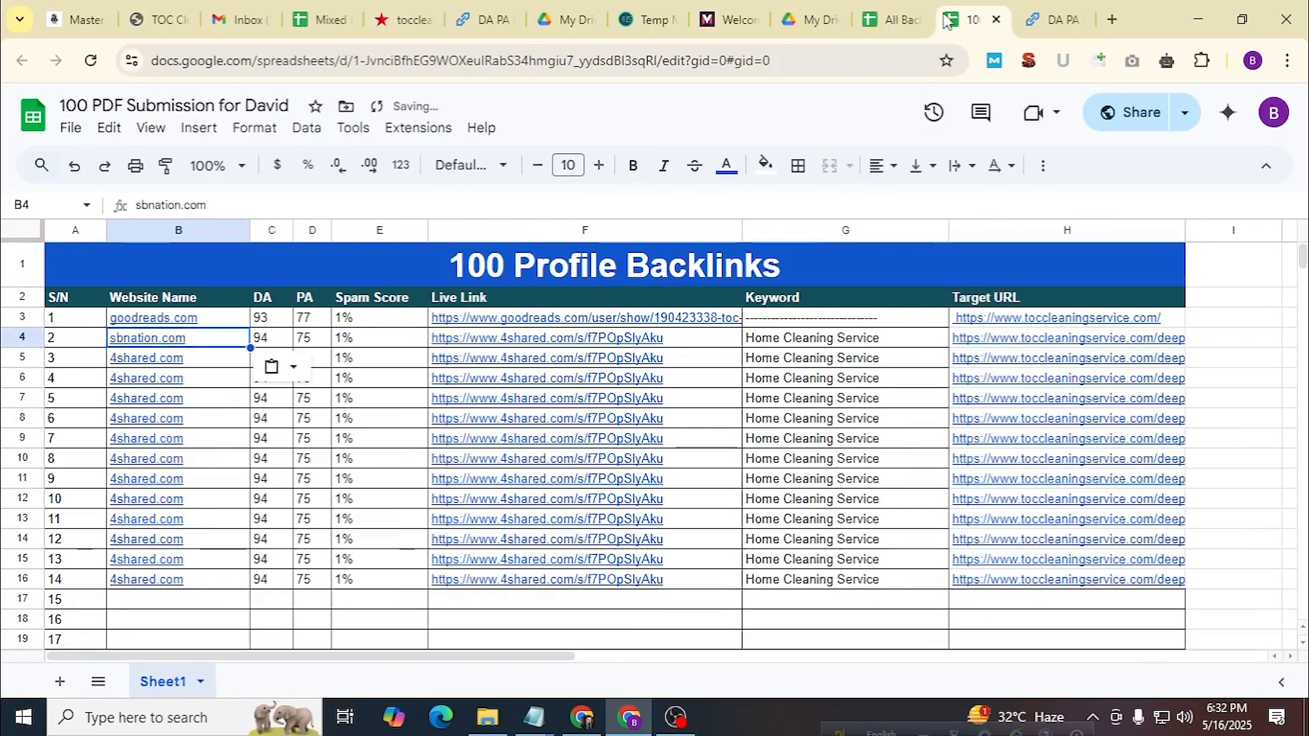
pyautogui.click(682, 339)
pyautogui.hotkey('ctrl', 'v')
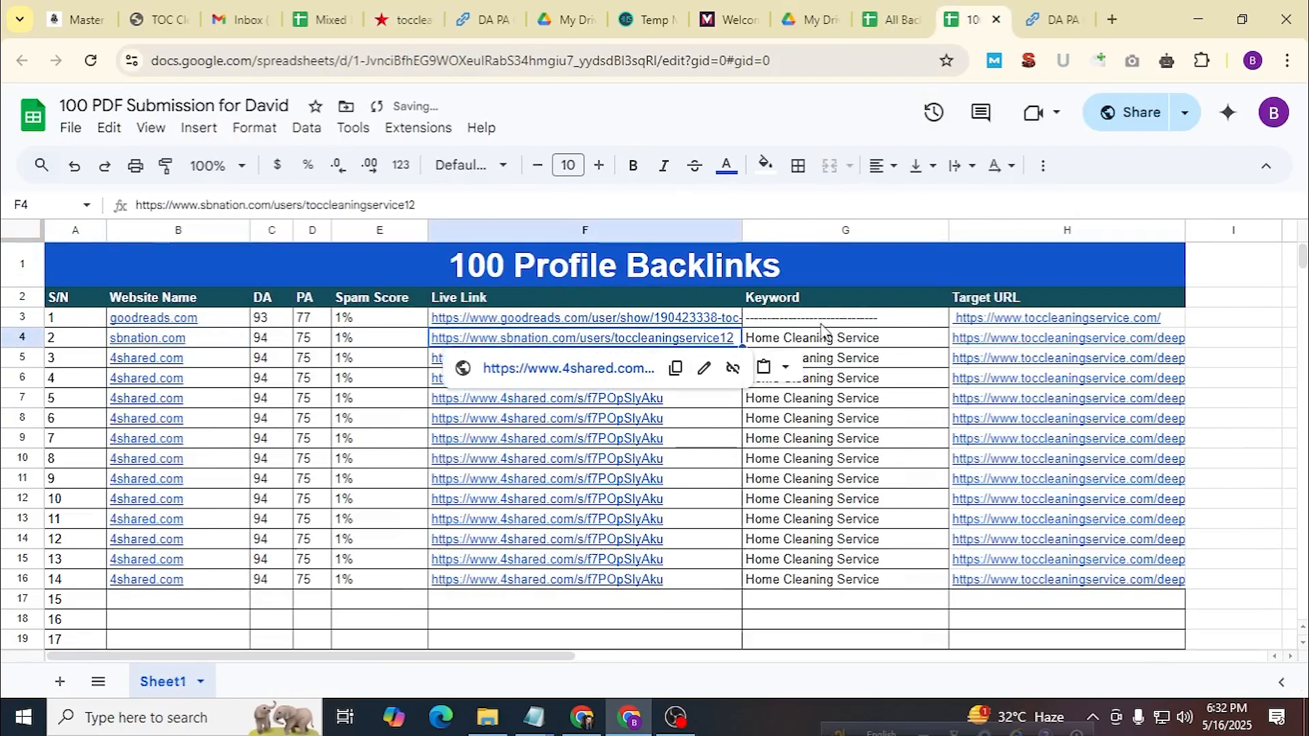
# Copy the keyword "Cleaning Service" from the Notepad requirements file and paste it into cell G4 of the sbnation.com row.
pyautogui.click(821, 343)
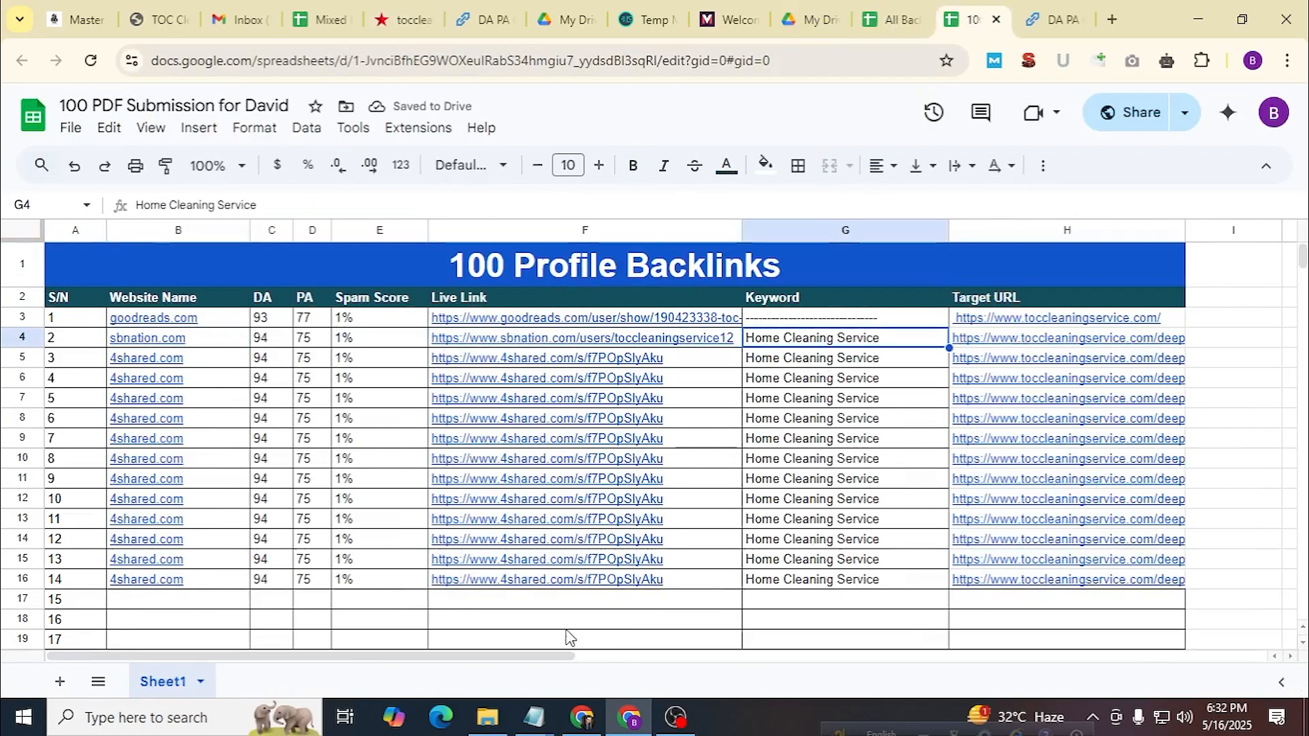
pyautogui.moveTo(534, 717)
pyautogui.click(429, 641)
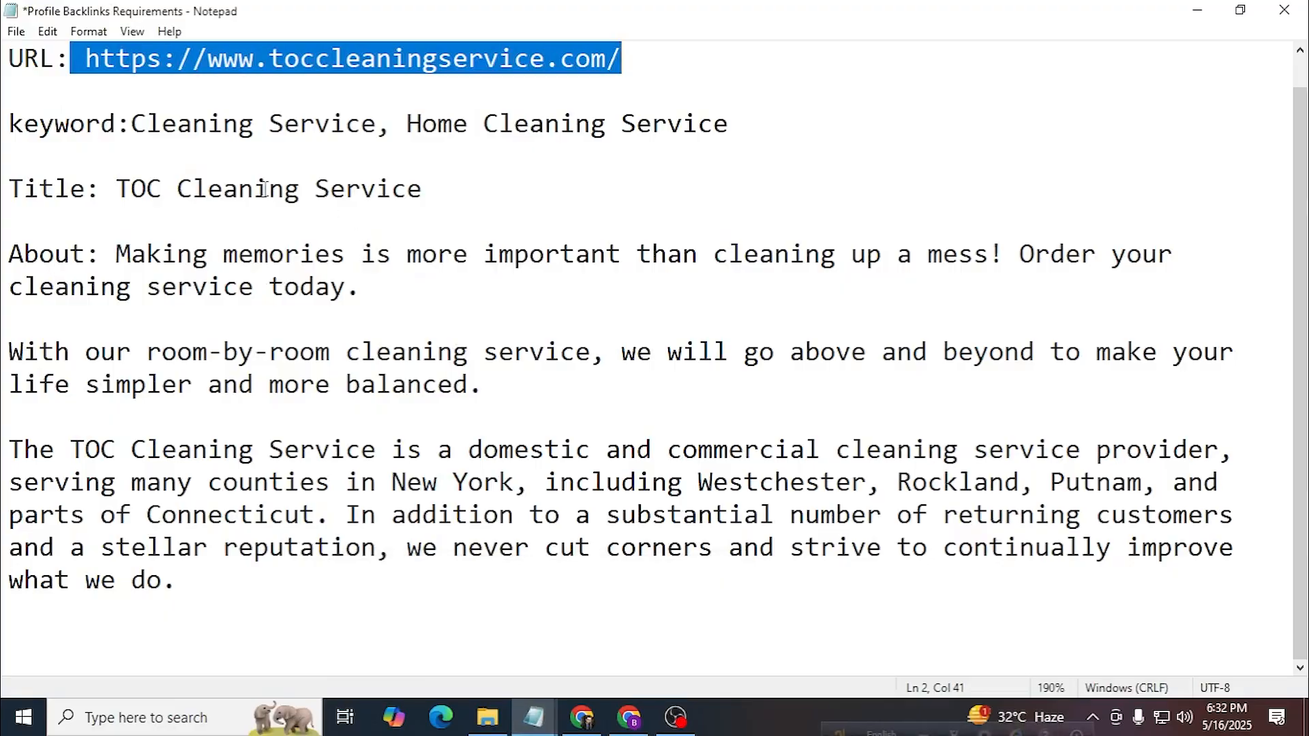
pyautogui.moveTo(138, 124)
pyautogui.mouseDown()
pyautogui.moveTo(388, 124)
pyautogui.moveTo(148, 126)
pyautogui.mouseUp()
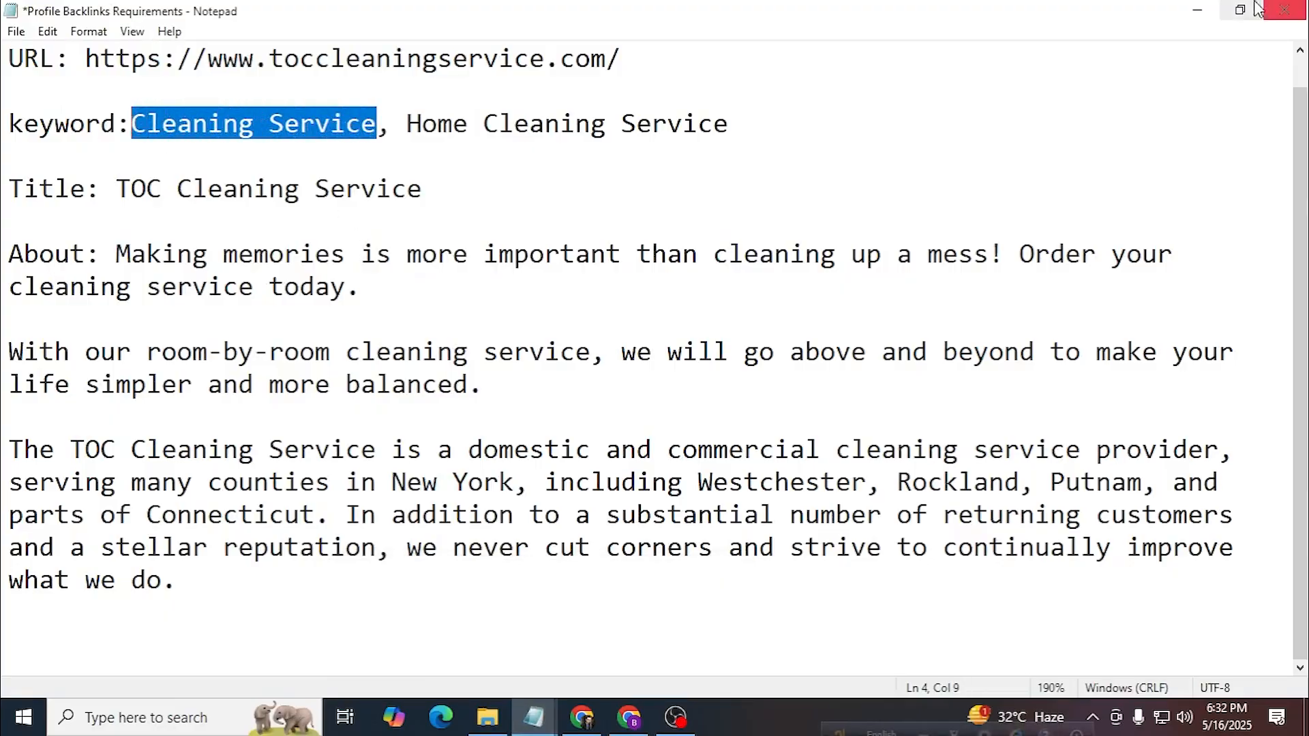
pyautogui.click(1199, 9)
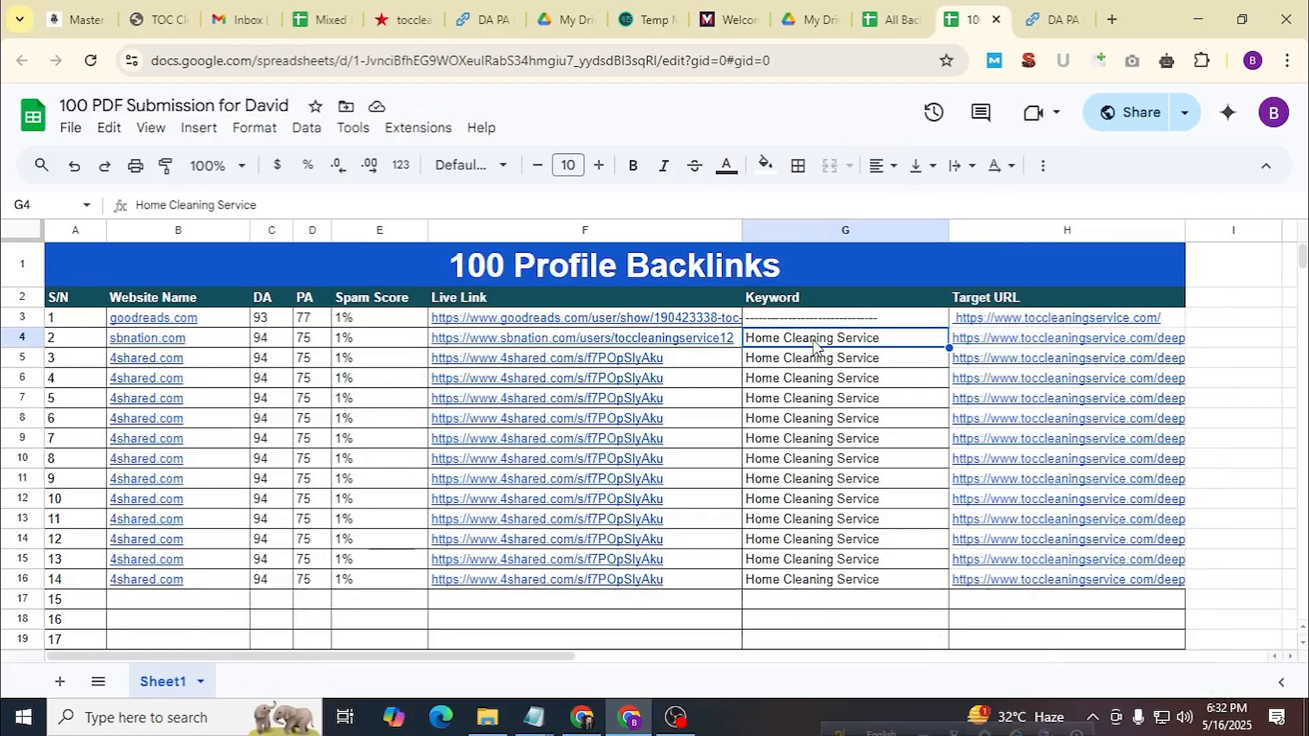
pyautogui.hotkey('ctrl', 'v')
pyautogui.moveTo(534, 717)
pyautogui.click(447, 668)
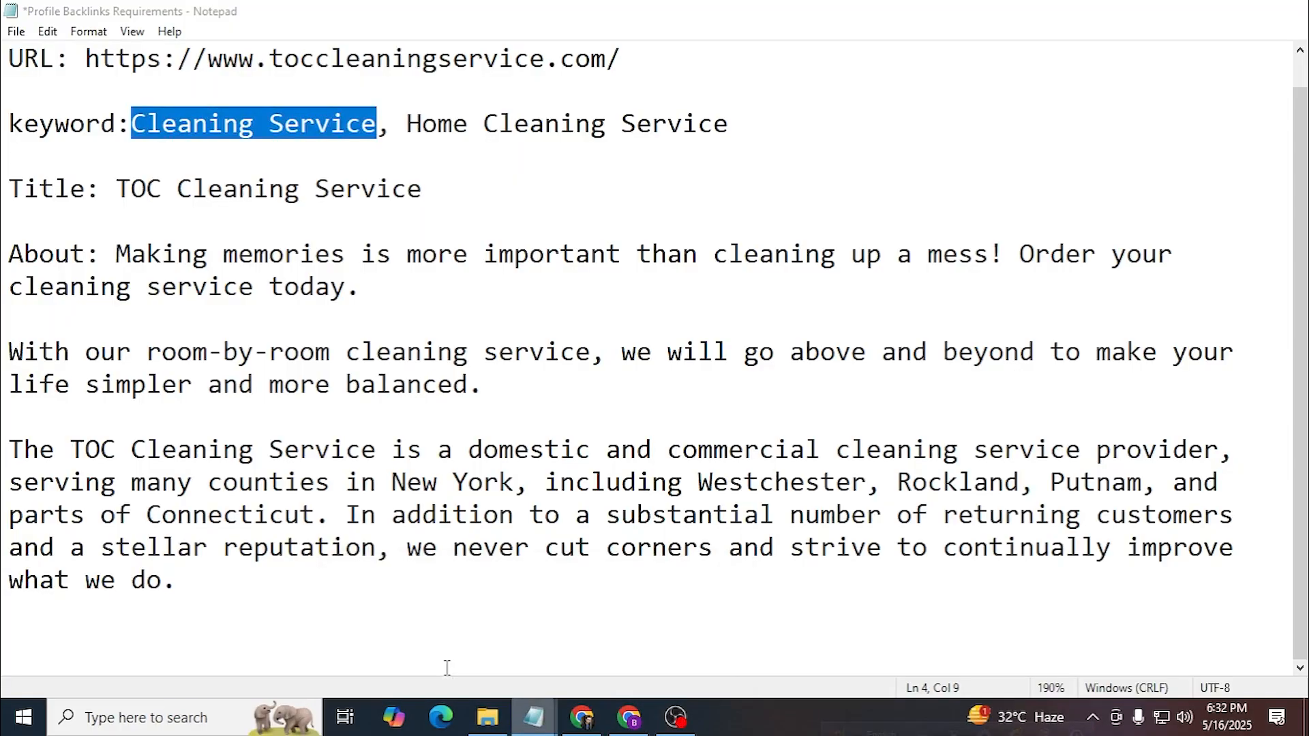
pyautogui.moveTo(609, 58); pyautogui.dragTo(99, 58)
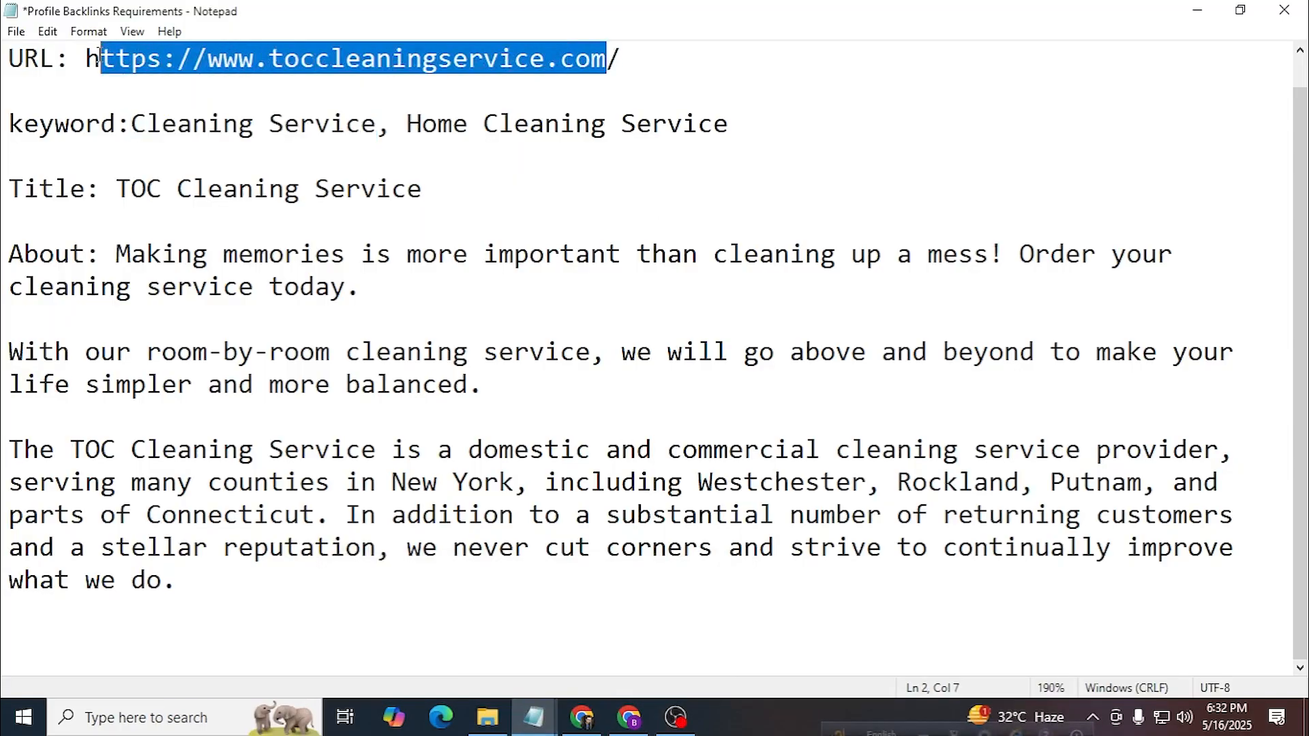
pyautogui.click(1198, 11)
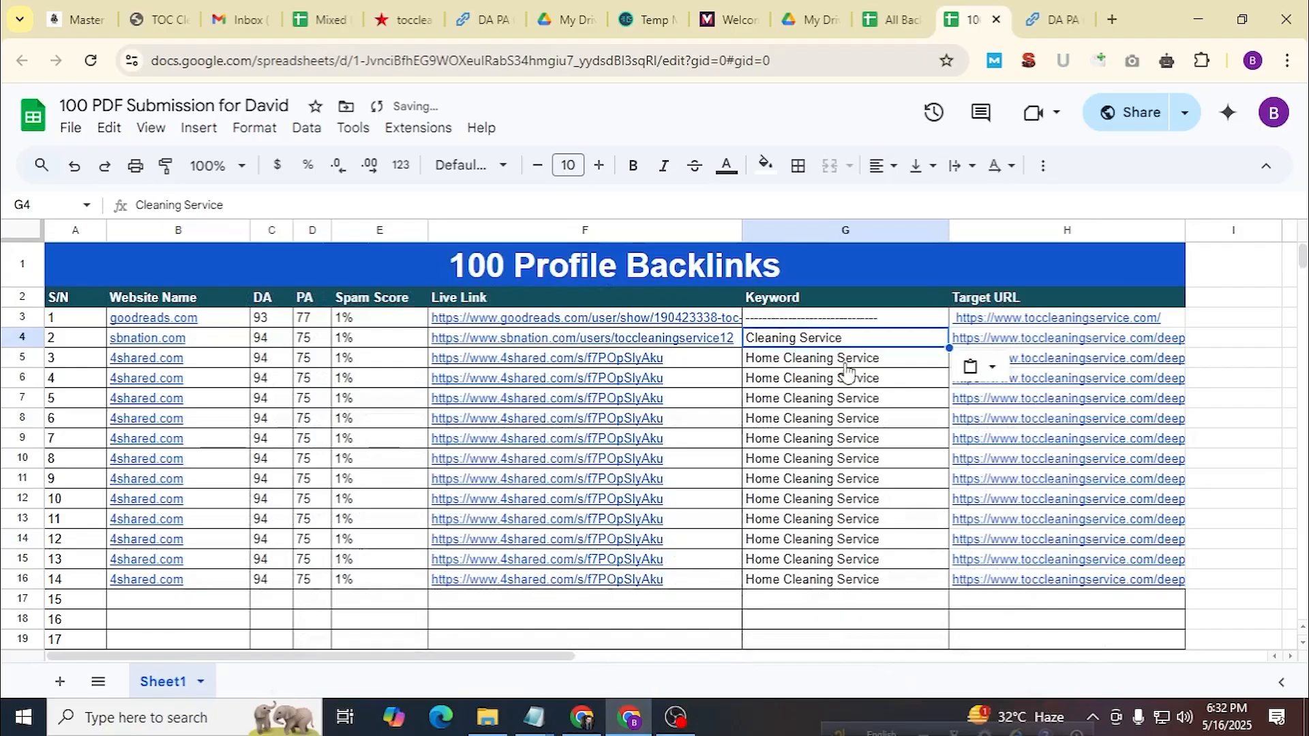
pyautogui.click(999, 341)
pyautogui.write('https://www.toccleaningservice.com')
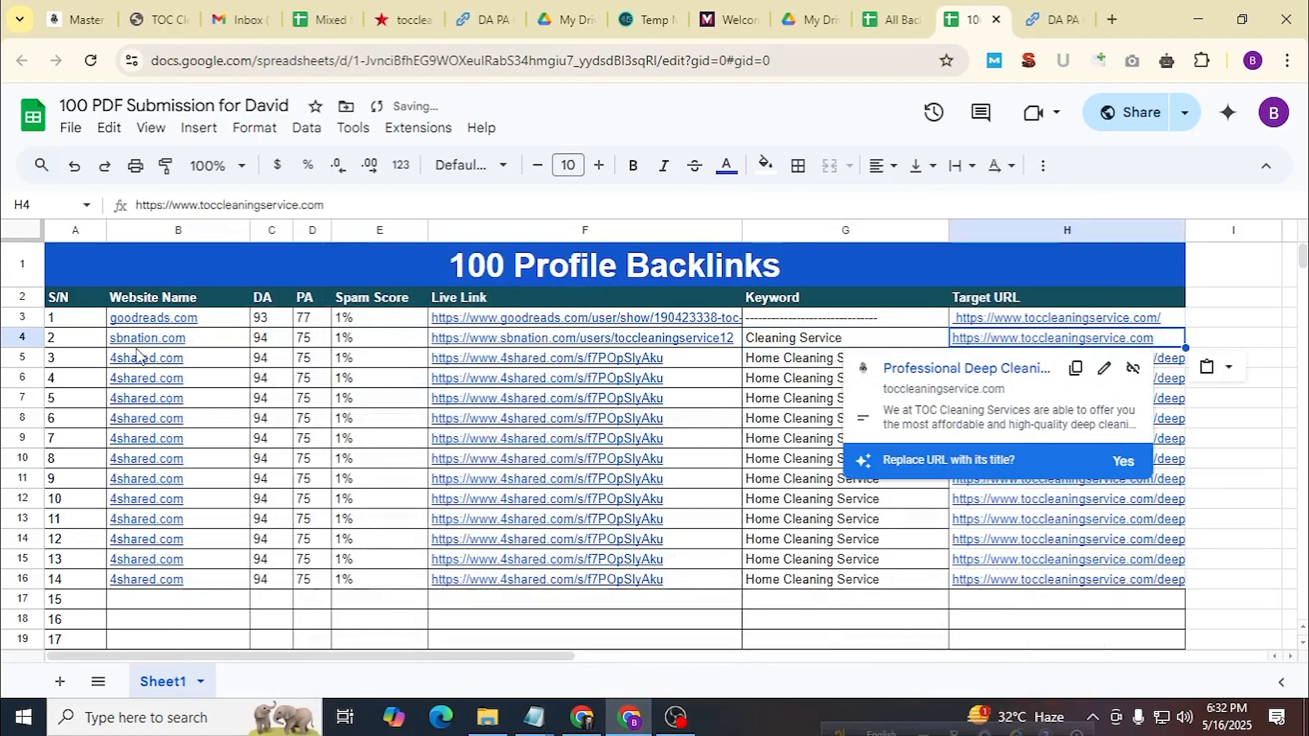
# Clear the leftover 4shared.com entries from cells B5:H16, keeping the serial numbers.
pyautogui.moveTo(137, 355); pyautogui.dragTo(874, 554)
pyautogui.moveTo(874, 554); pyautogui.dragTo(1017, 581)
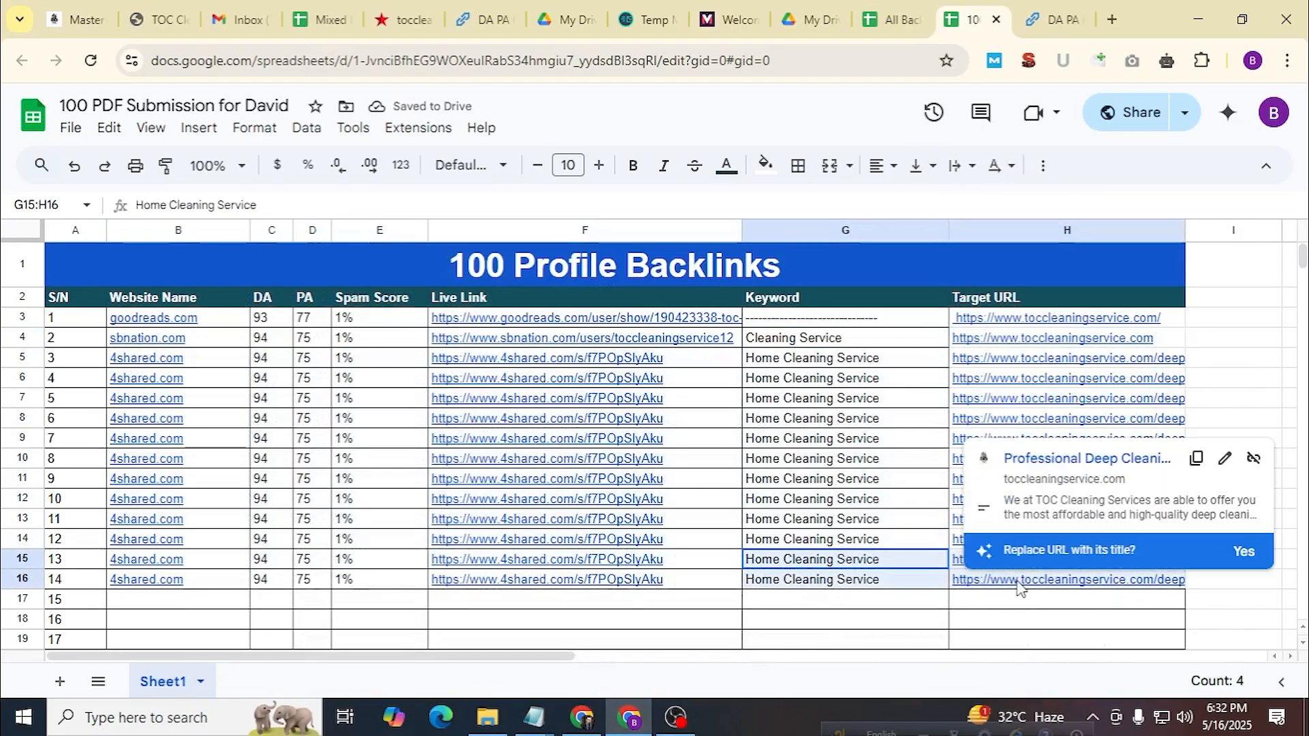
pyautogui.click(122, 366)
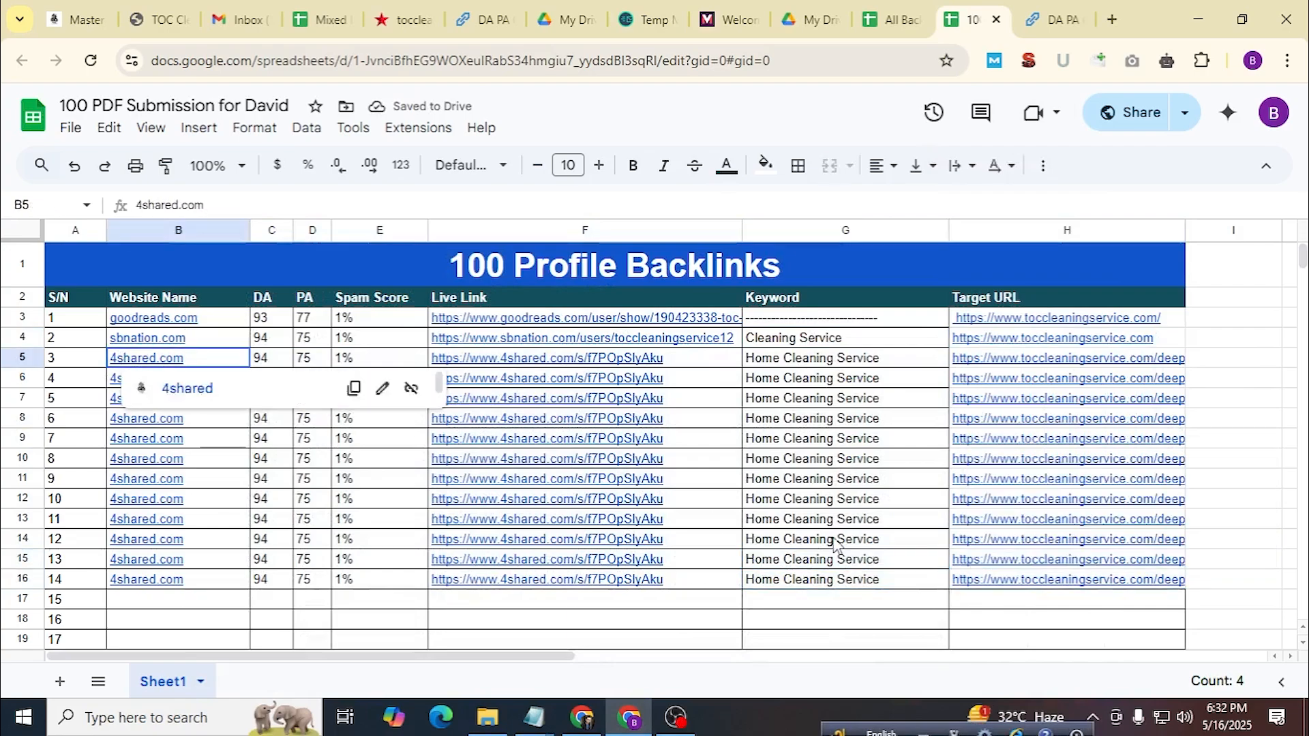
pyautogui.keyDown('shift'); pyautogui.click(989, 581); pyautogui.keyUp('shift')
pyautogui.press('Delete')
pyautogui.click(754, 503)
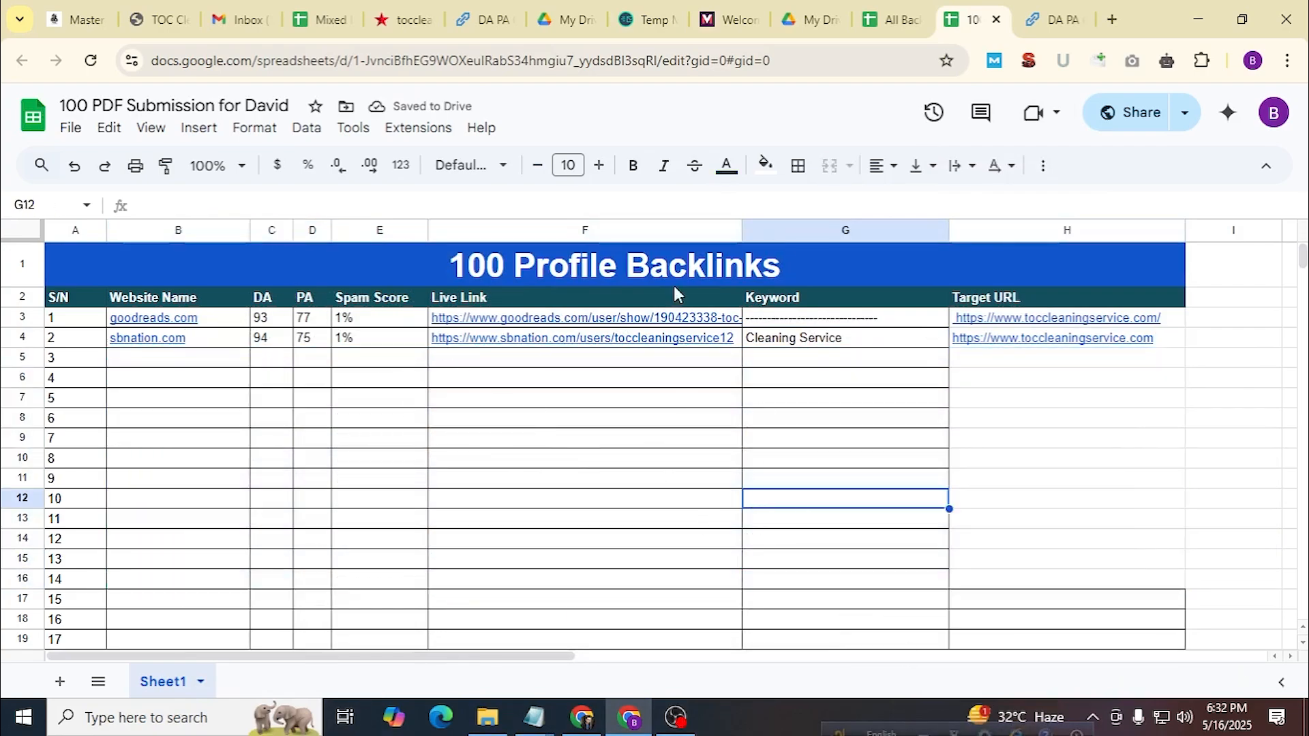
# Apply all borders to the Target URL cells H3:H17.
pyautogui.click(1029, 317)
pyautogui.keyDown('shift'); pyautogui.click(1059, 604); pyautogui.keyUp('shift')
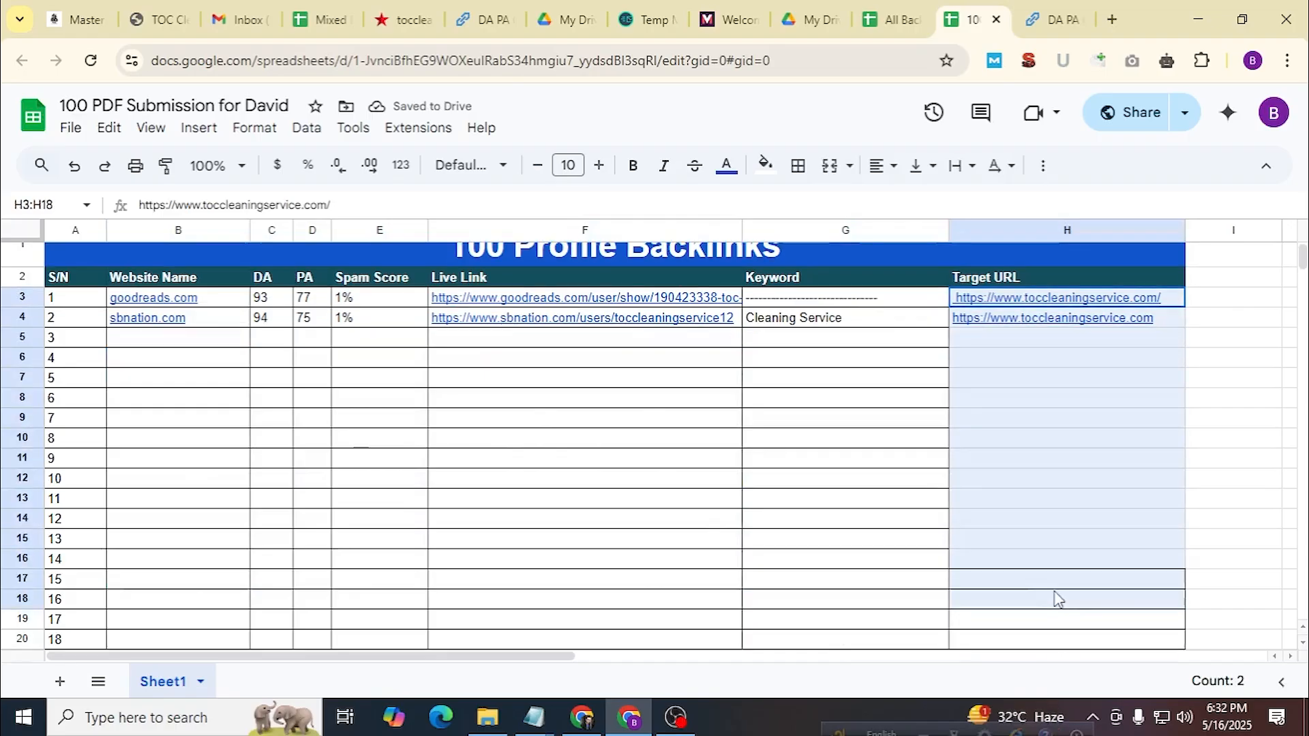
pyautogui.click(798, 165)
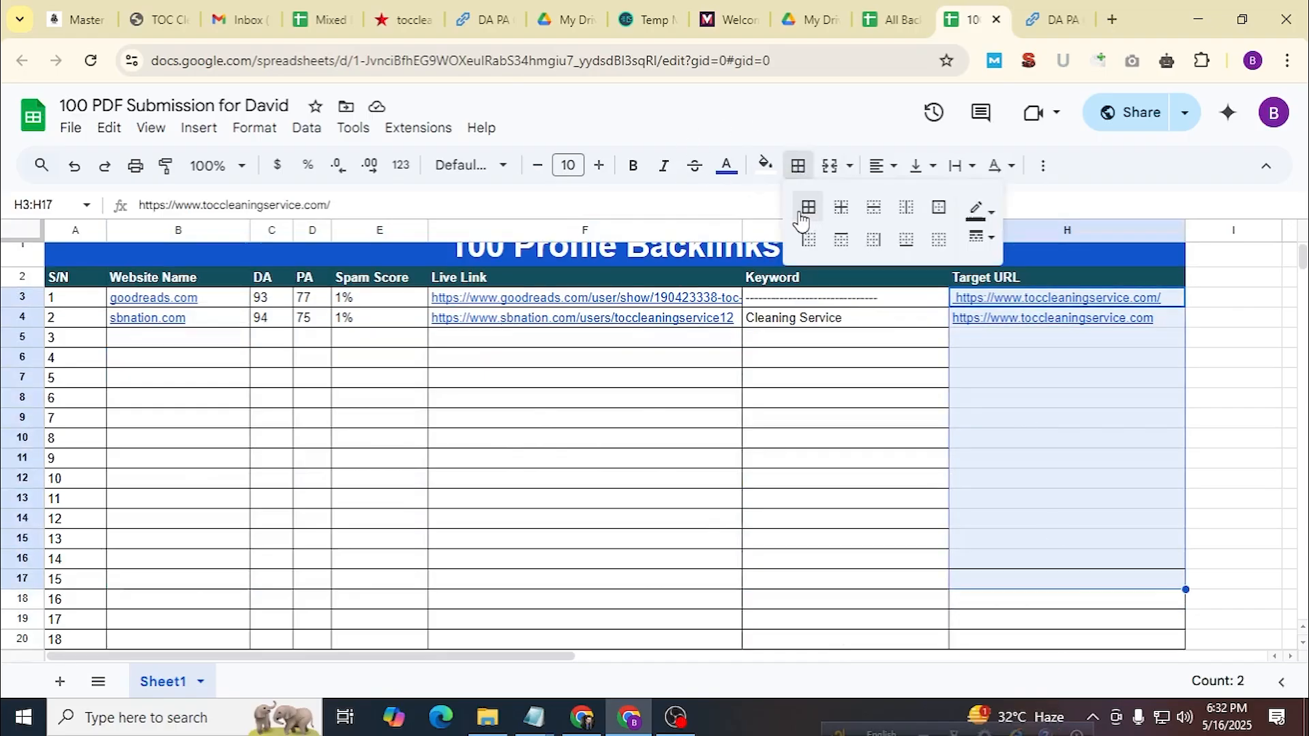
pyautogui.click(809, 207)
# Set the spreadsheet's general access to Anyone with the link and copy its sharing link.
pyautogui.click(1131, 117)
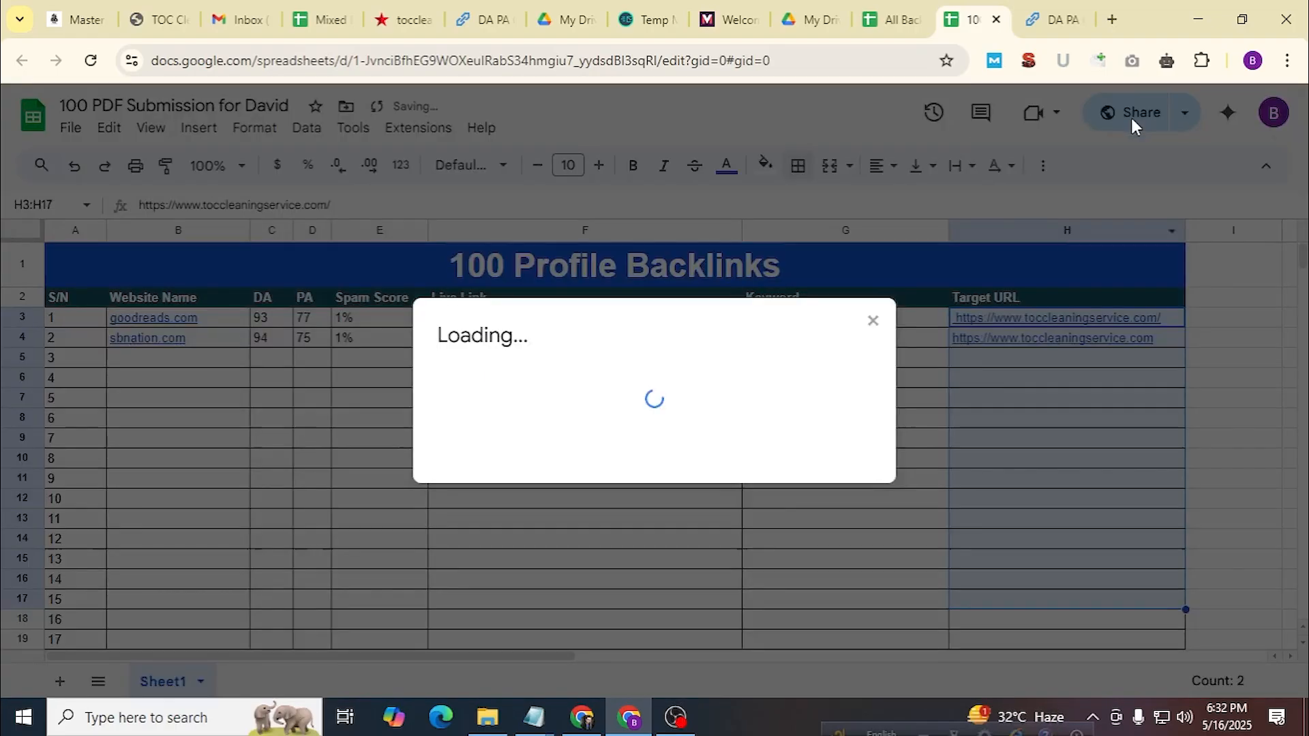
pyautogui.click(542, 470)
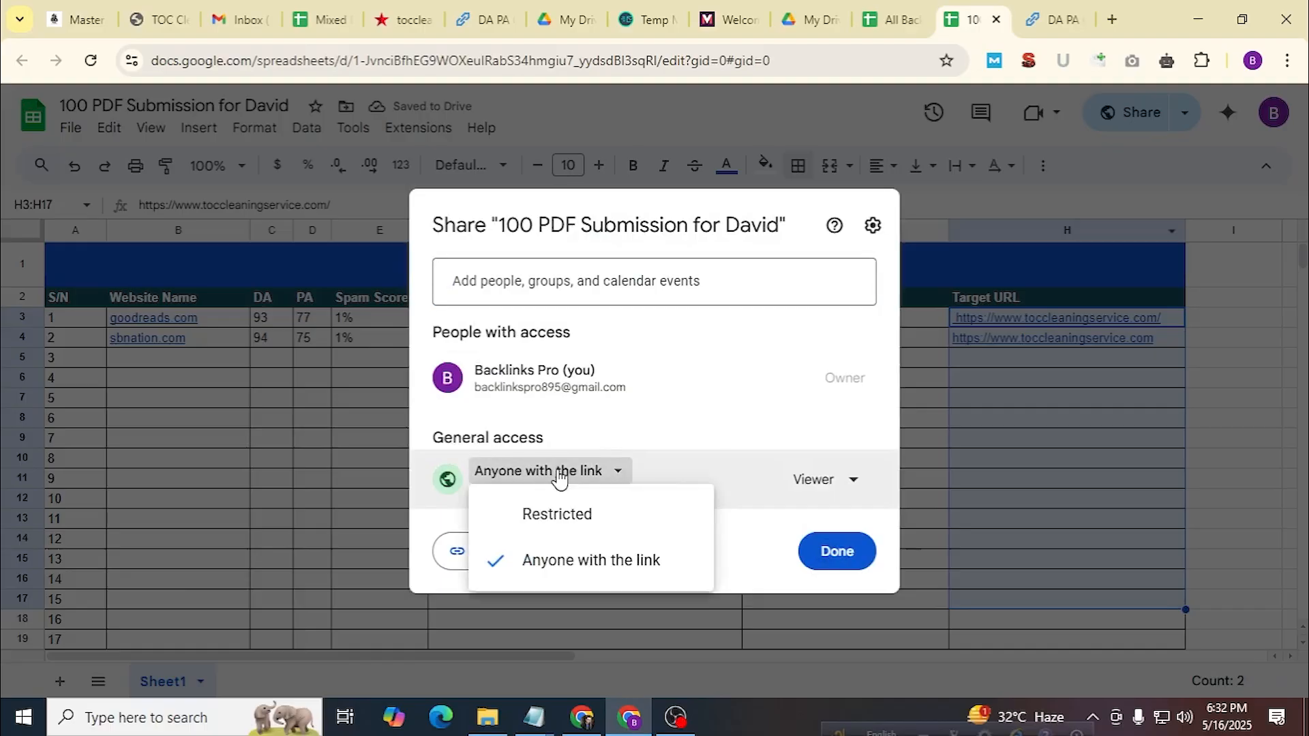
pyautogui.click(566, 579)
pyautogui.click(511, 550)
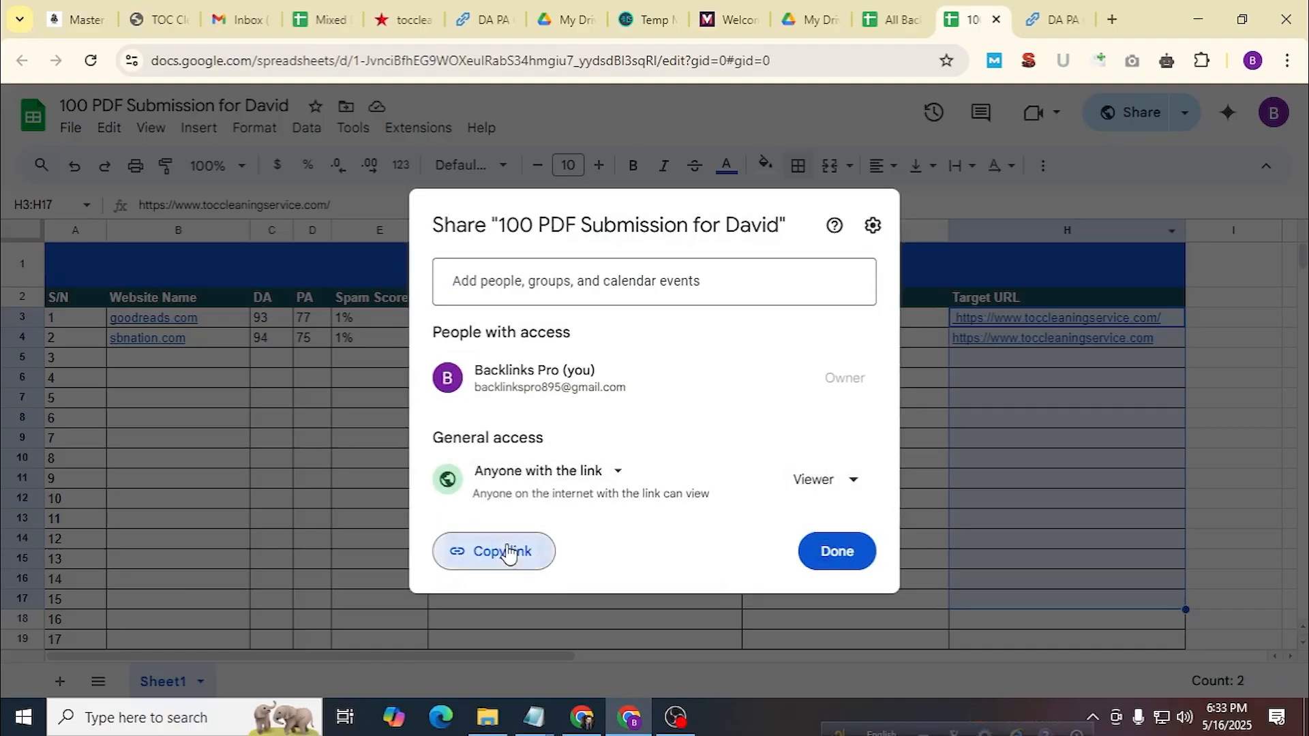
pyautogui.click(847, 553)
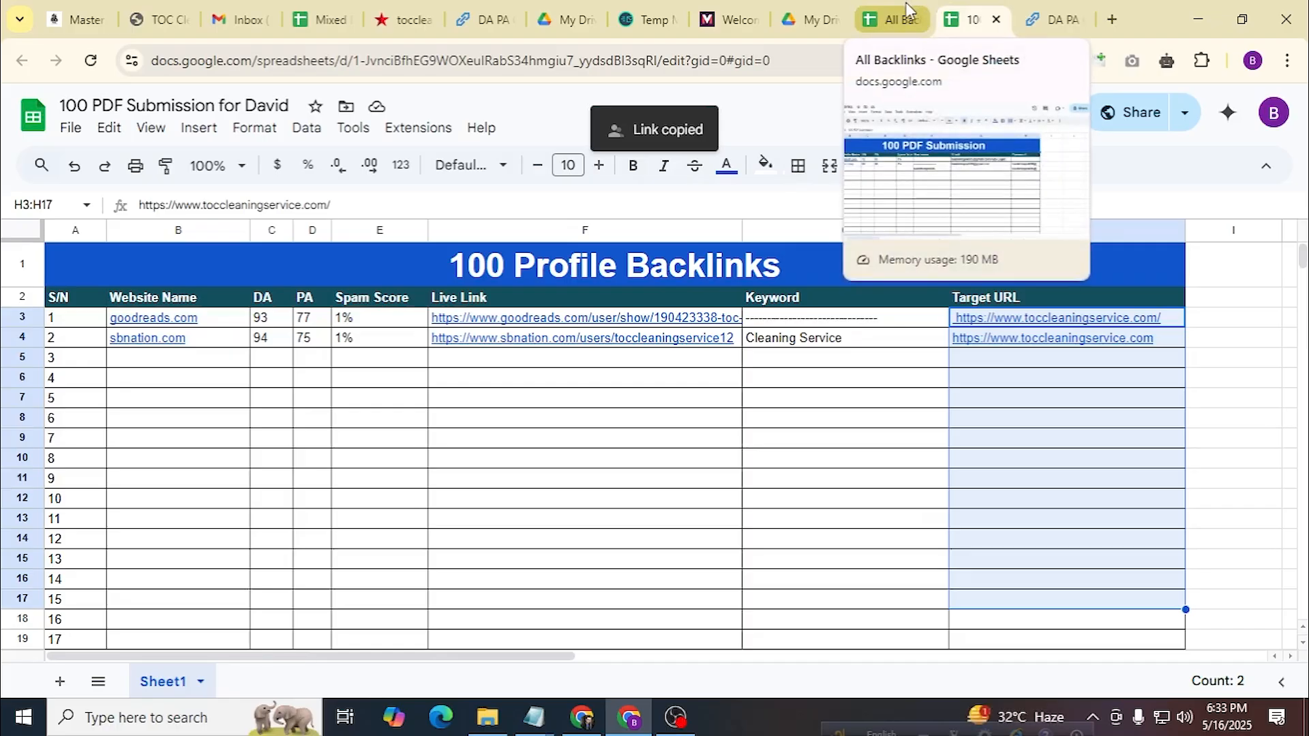
# In the All Backlinks spreadsheet, rename the sheet "Copy of PDF Sumission" as "Profile Backlinks".
pyautogui.click(907, 9)
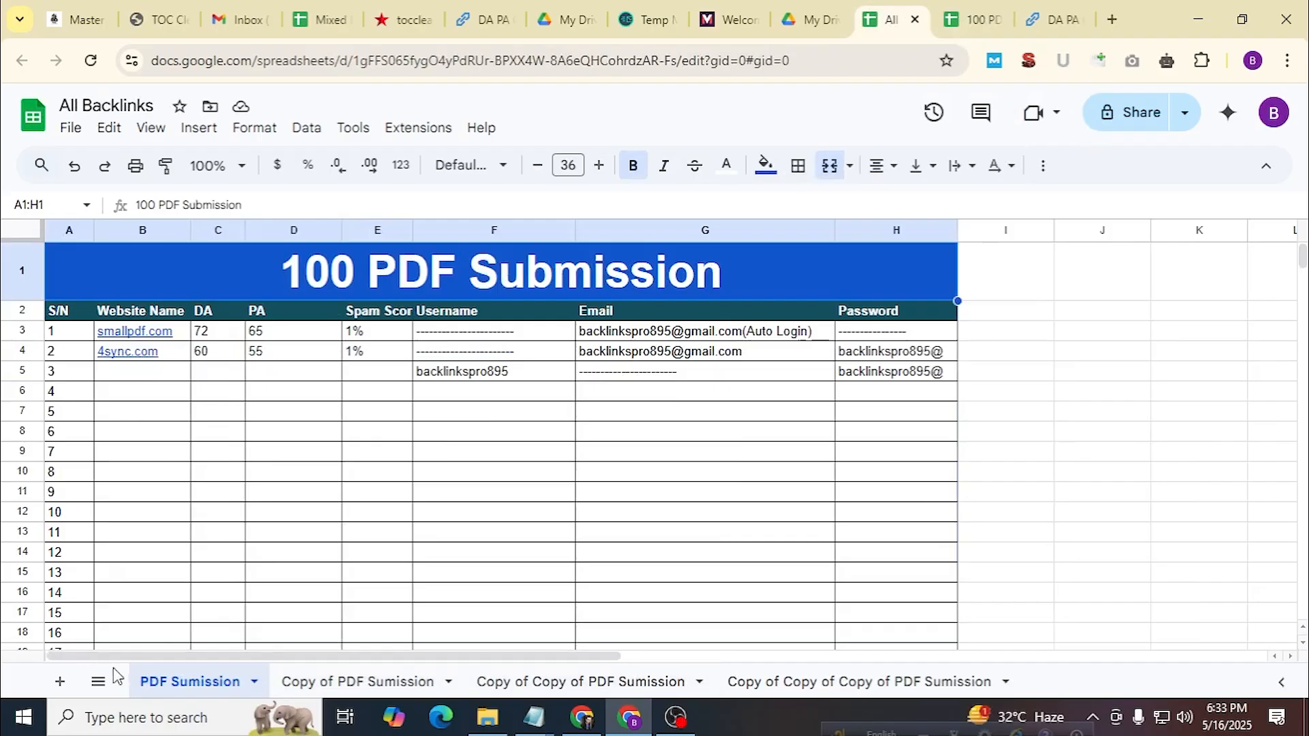
pyautogui.doubleClick(405, 684)
pyautogui.write('Profil;e')
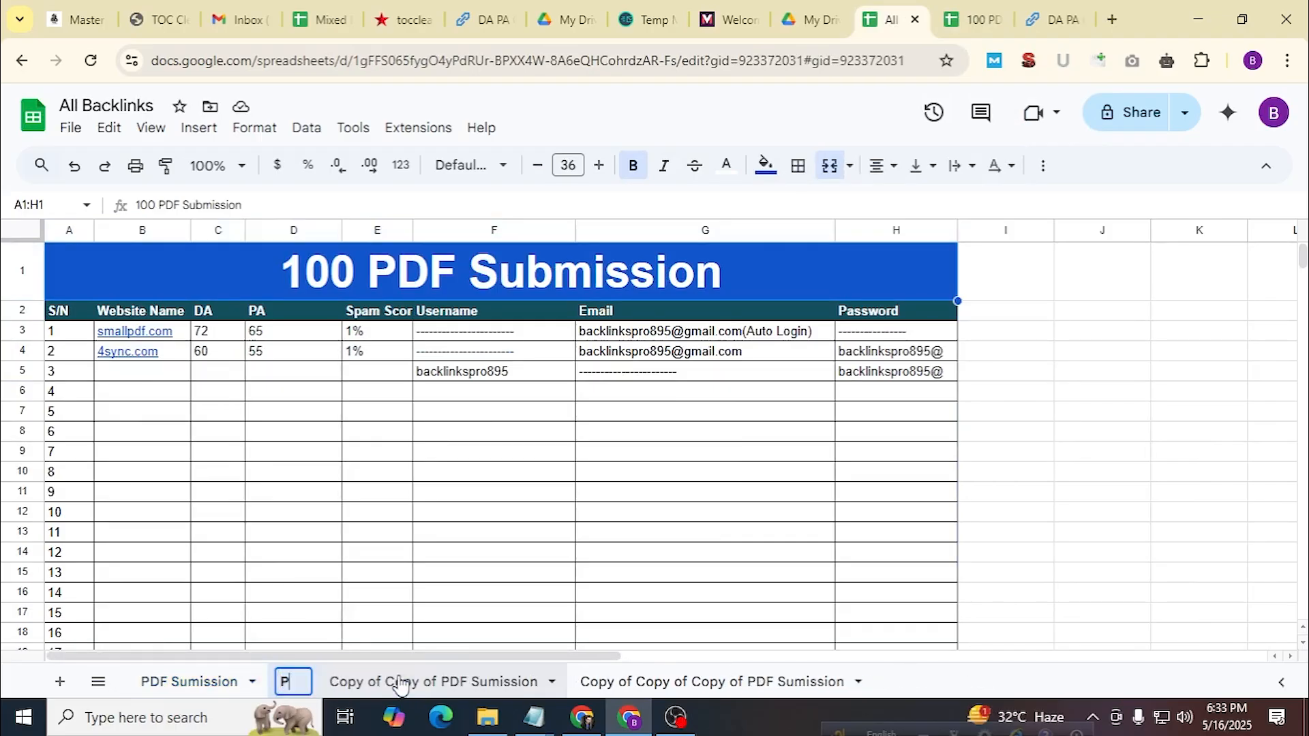
pyautogui.press('BackSpace')
pyautogui.press('BackSpace')
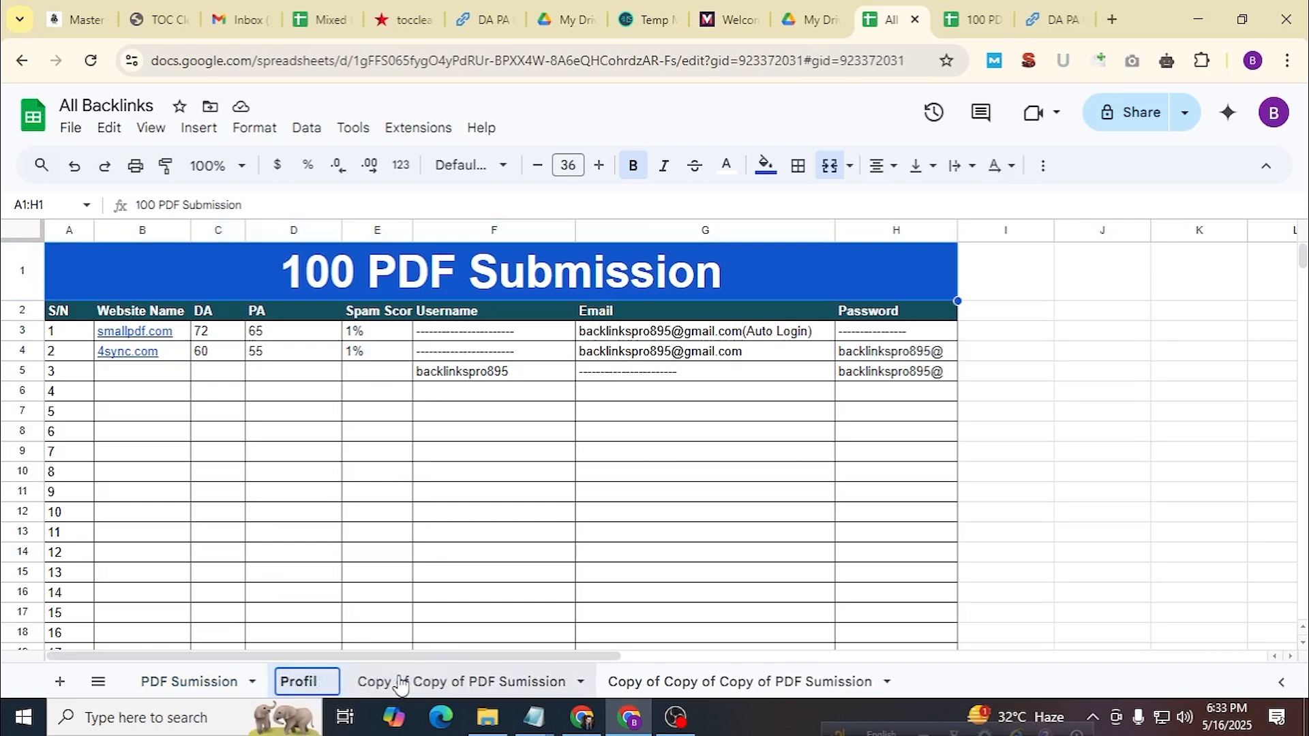
pyautogui.write('e Backlinks')
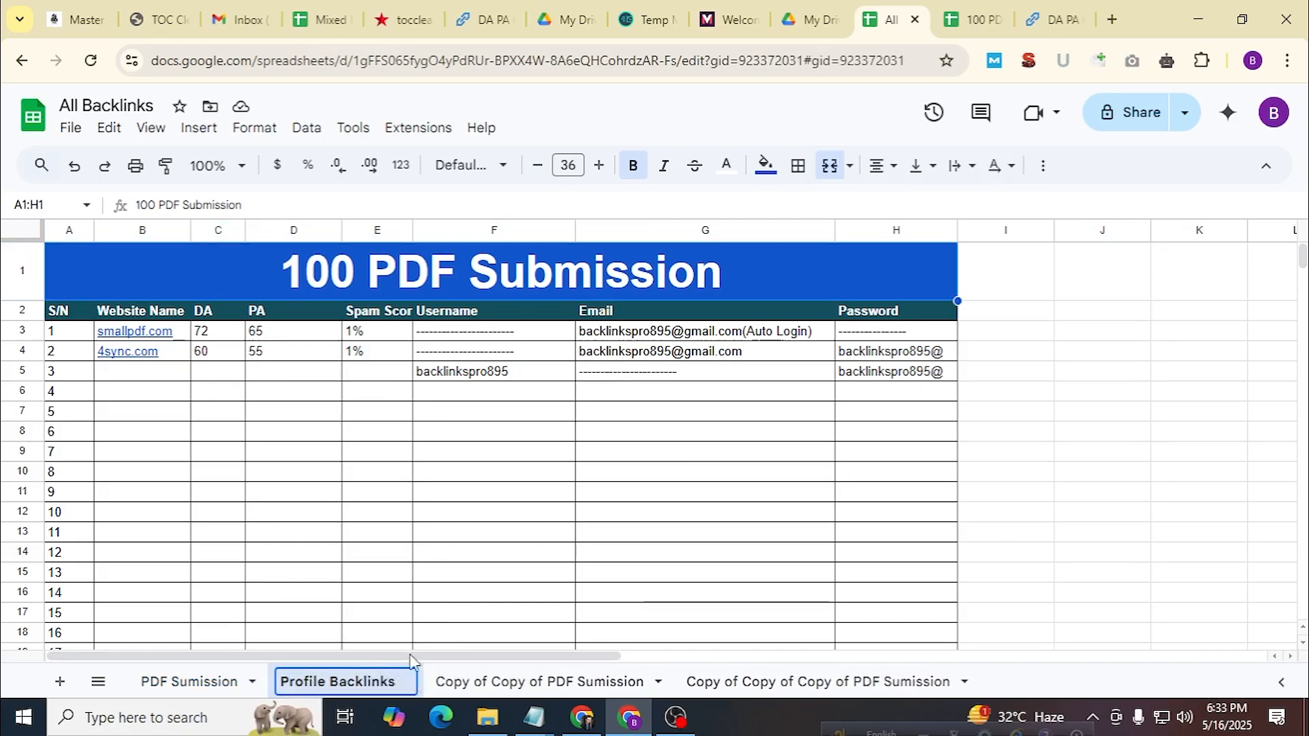
pyautogui.click(512, 579)
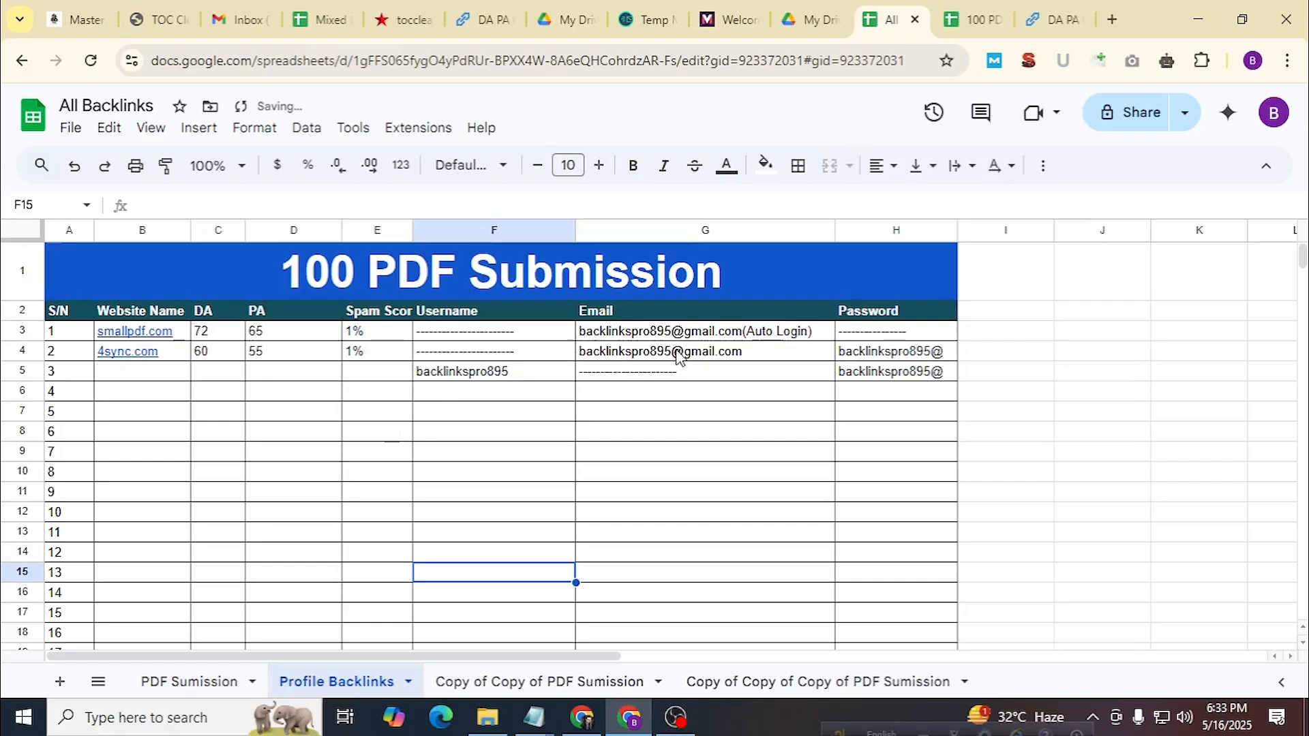
# Return to the 100 Profile Backlinks table, widen column I beside Target URL and merge cells I1:J1.
pyautogui.click(975, 19)
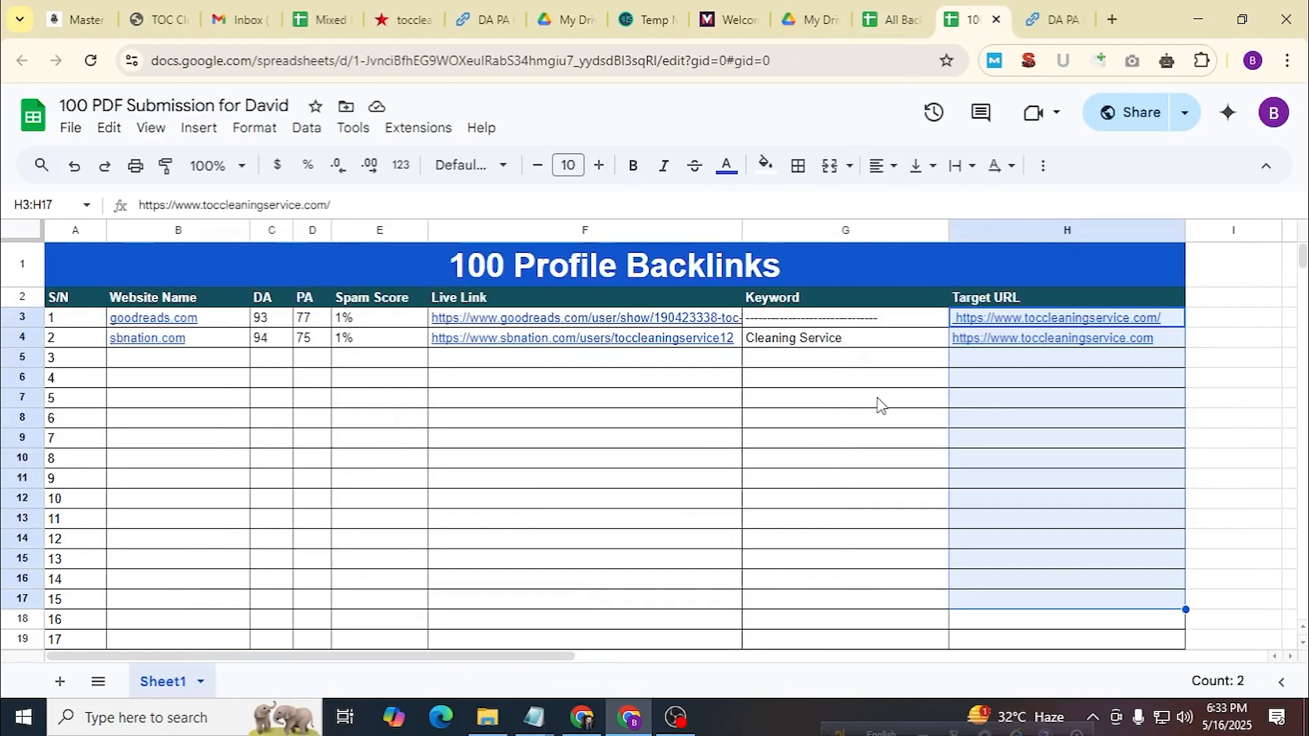
pyautogui.moveTo(452, 656); pyautogui.dragTo(569, 655)
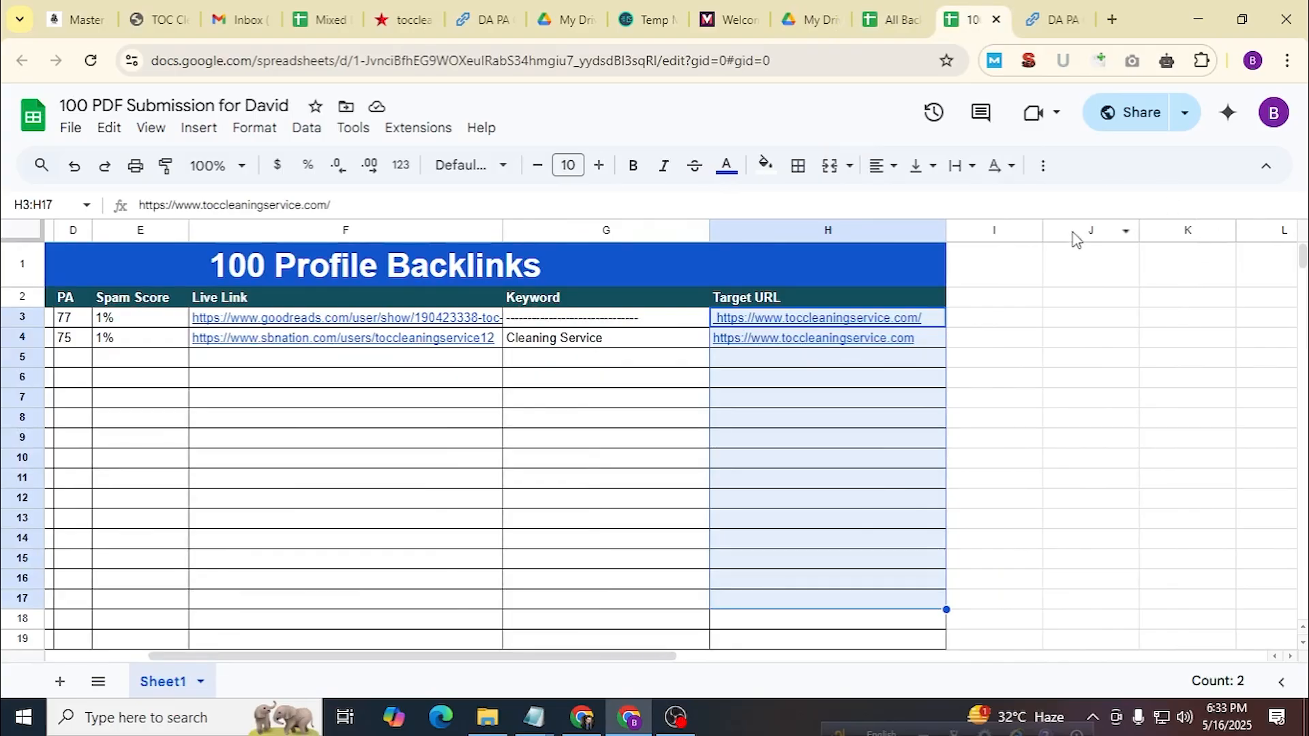
pyautogui.moveTo(1042, 231); pyautogui.dragTo(1165, 231)
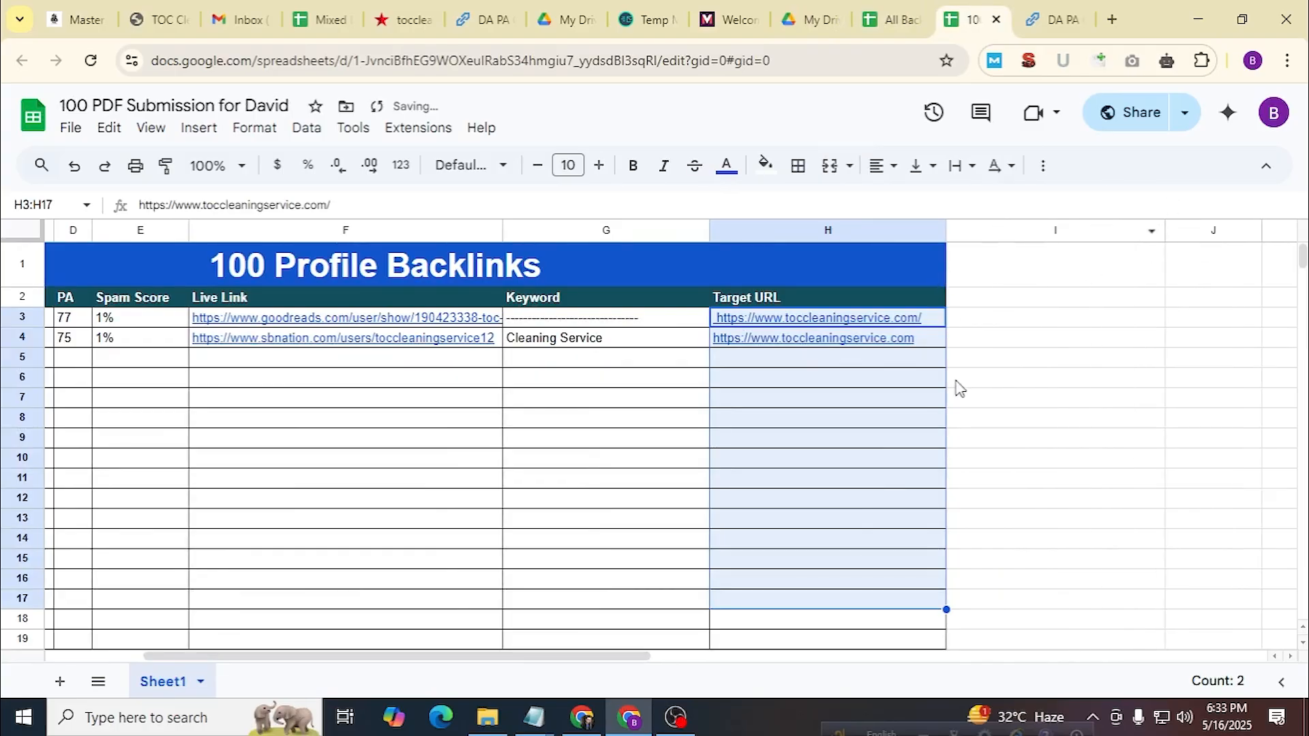
pyautogui.moveTo(576, 656); pyautogui.dragTo(678, 656)
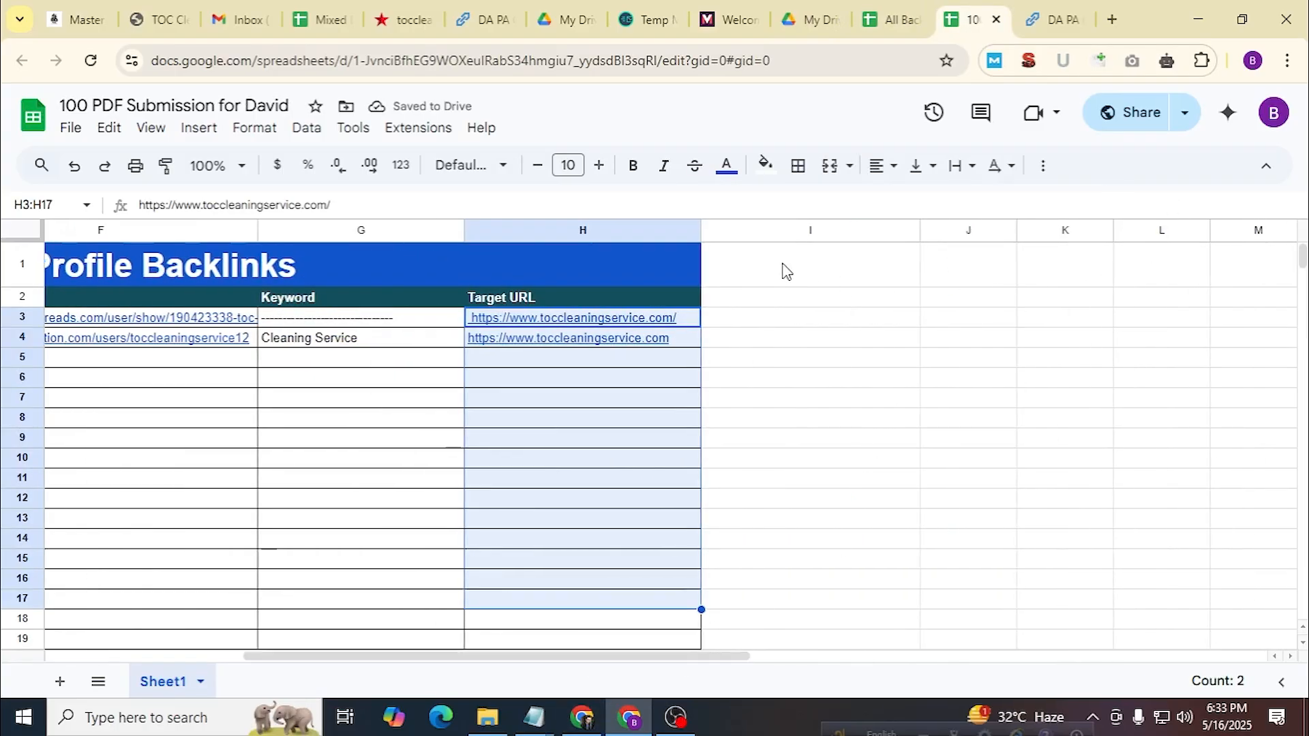
pyautogui.moveTo(886, 269); pyautogui.dragTo(971, 280)
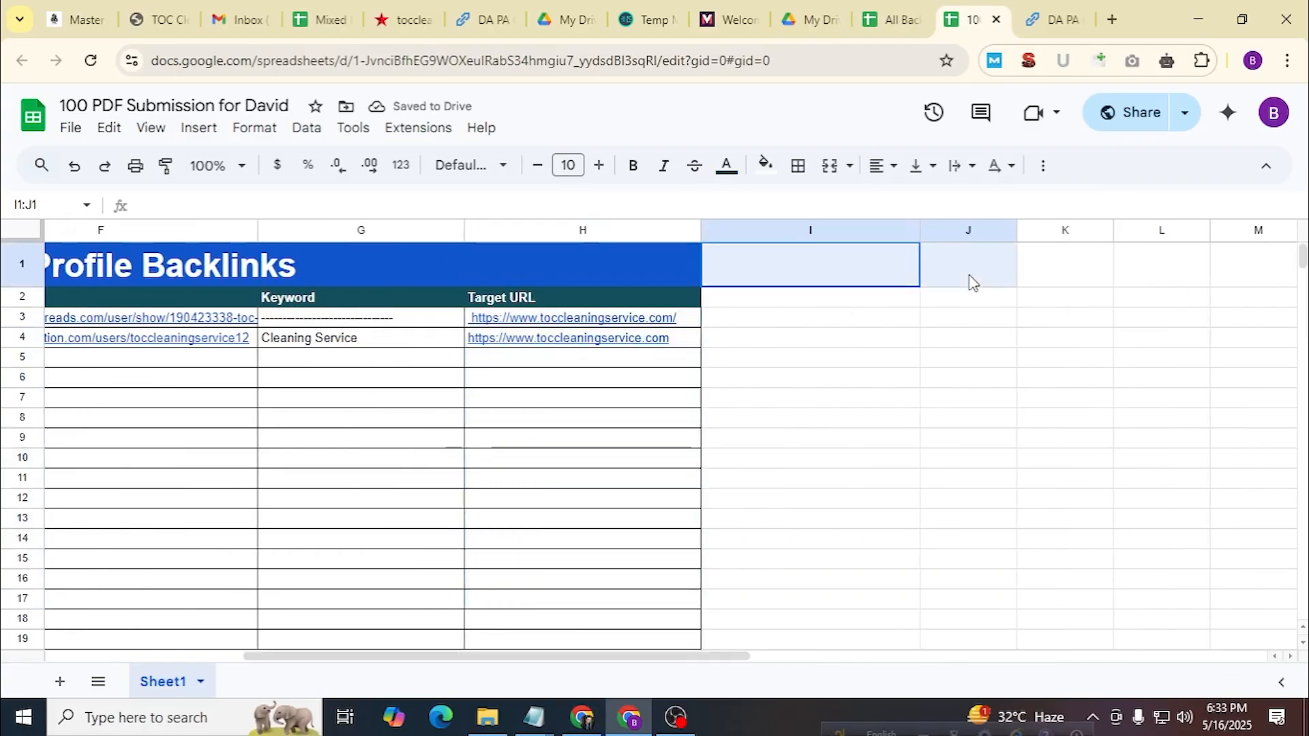
pyautogui.click(831, 171)
# Add bordered column headers "Username" in I2 and "Password" in J2, and narrow column I.
pyautogui.moveTo(743, 301); pyautogui.dragTo(931, 300)
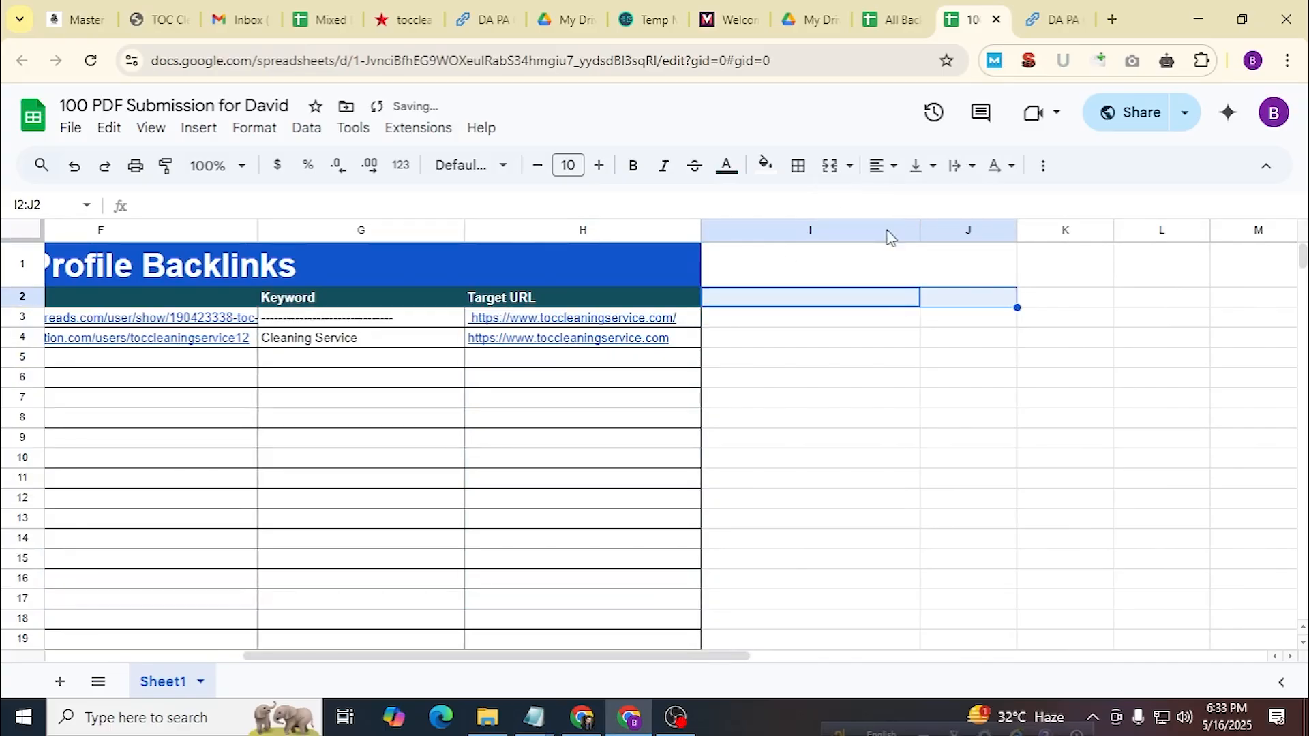
pyautogui.click(800, 167)
pyautogui.click(764, 306)
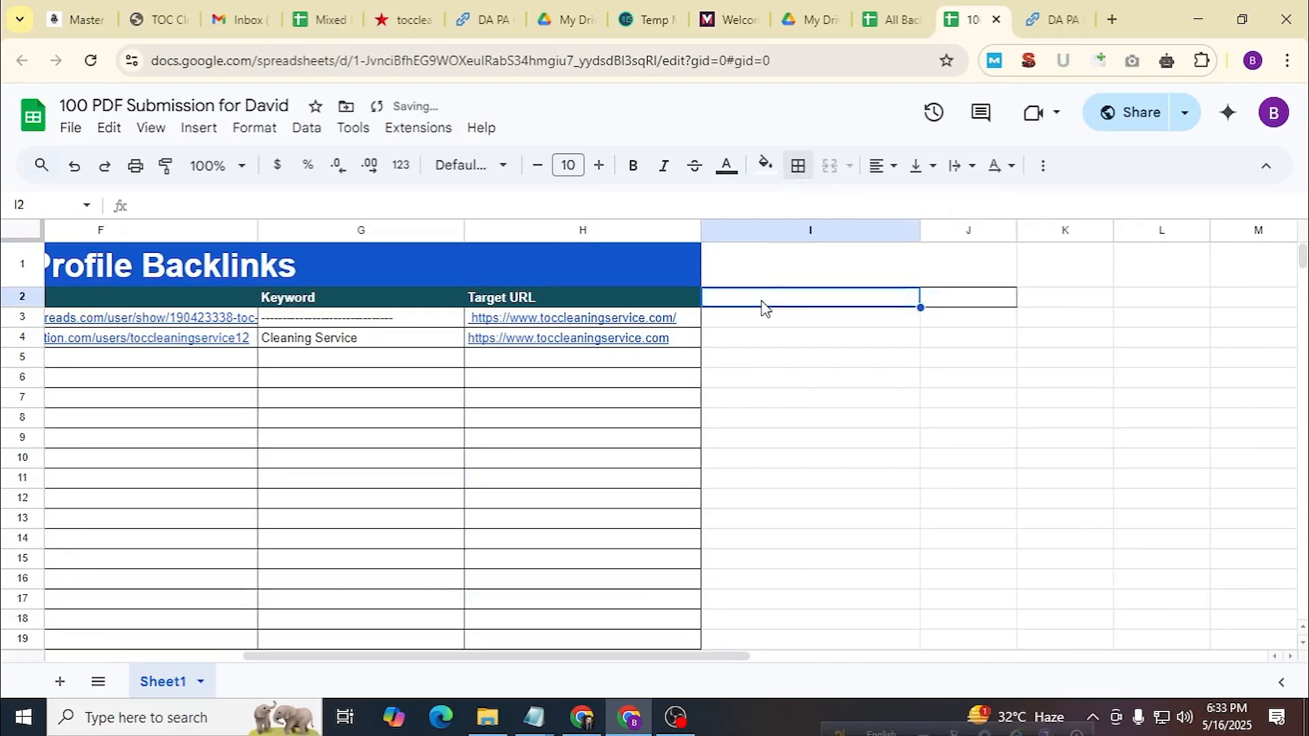
pyautogui.doubleClick(763, 300)
pyautogui.write('Us')
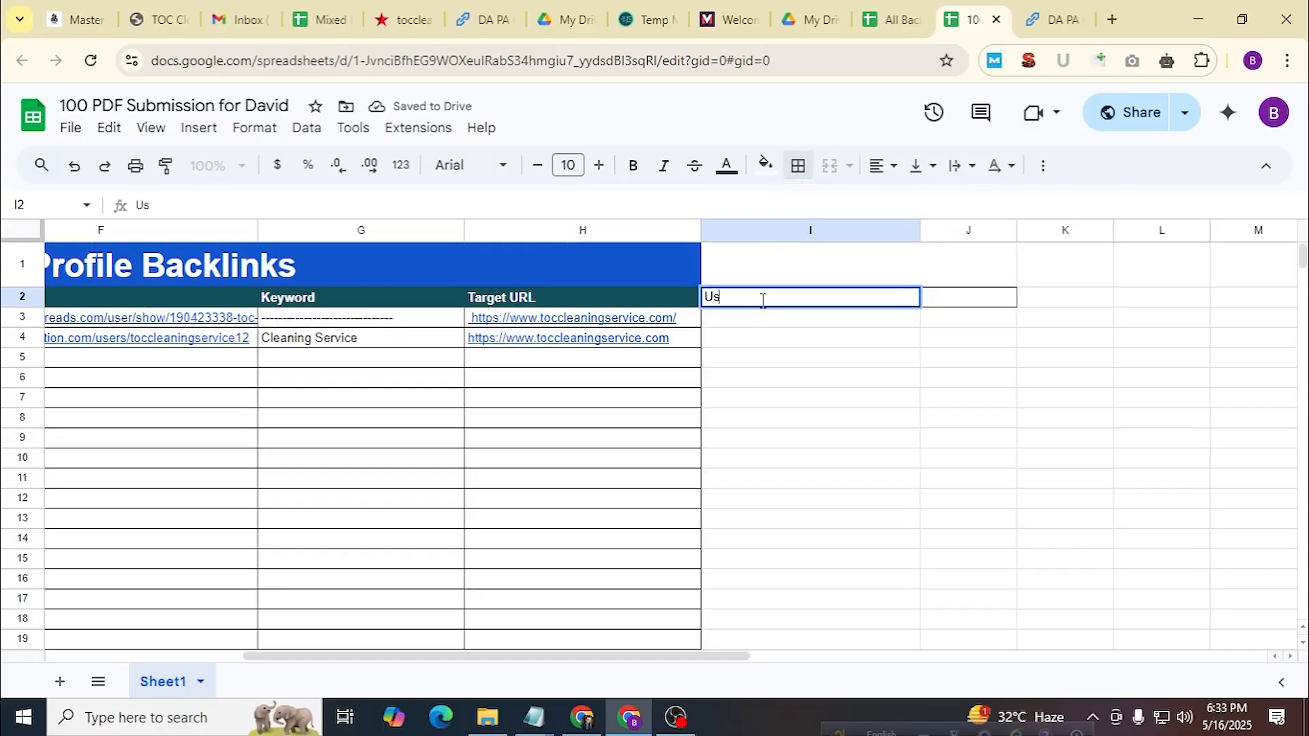
pyautogui.write('ername')
pyautogui.click(942, 308)
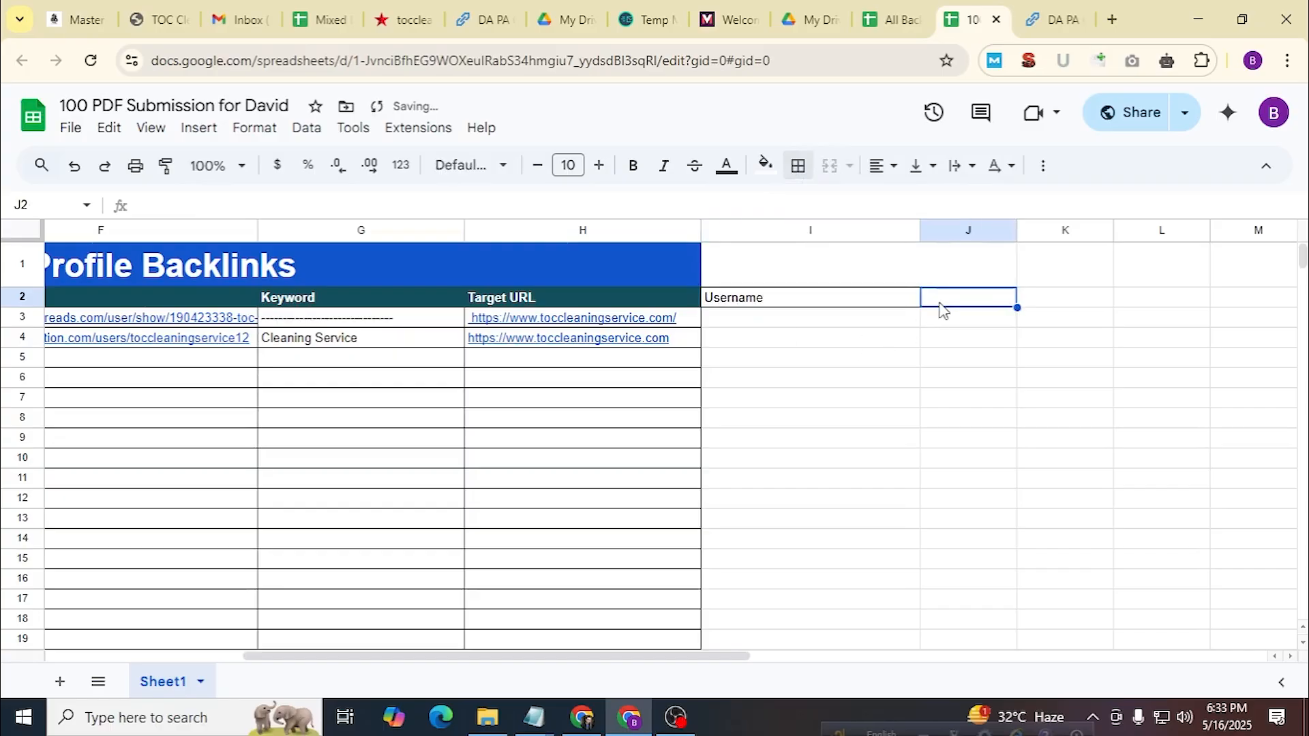
pyautogui.write('Password')
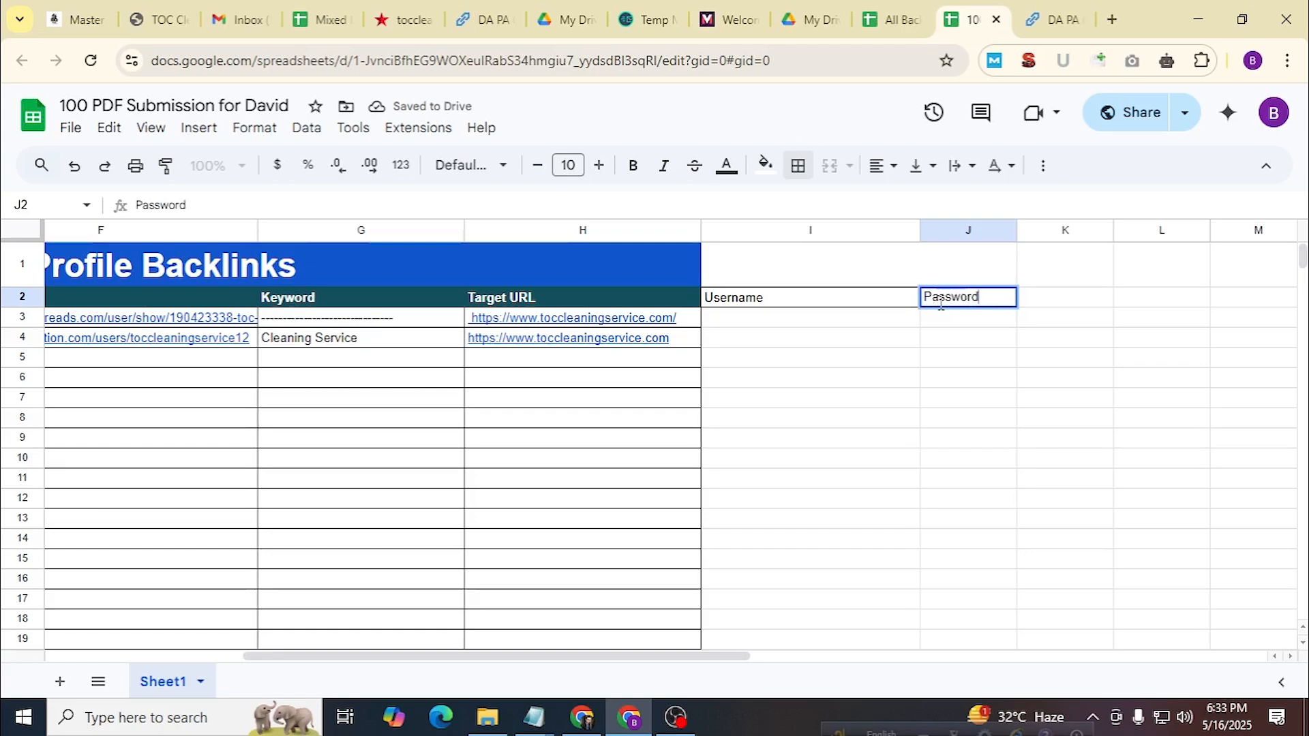
pyautogui.click(949, 389)
pyautogui.moveTo(920, 232); pyautogui.dragTo(836, 232)
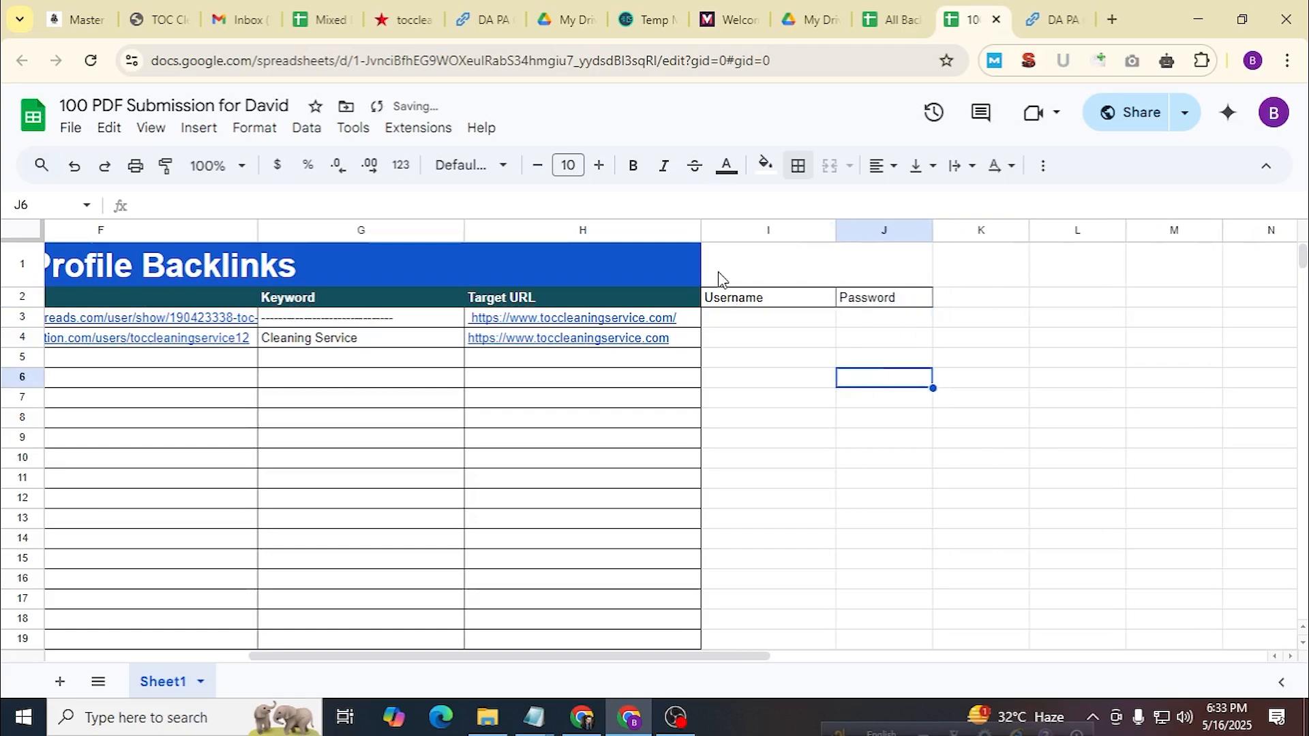
# Fill I1:J1 with the title row's blue and merge it with the title cell so the heading spans A1:J1.
pyautogui.moveTo(719, 278); pyautogui.dragTo(866, 272)
pyautogui.click(830, 166)
pyautogui.click(766, 165)
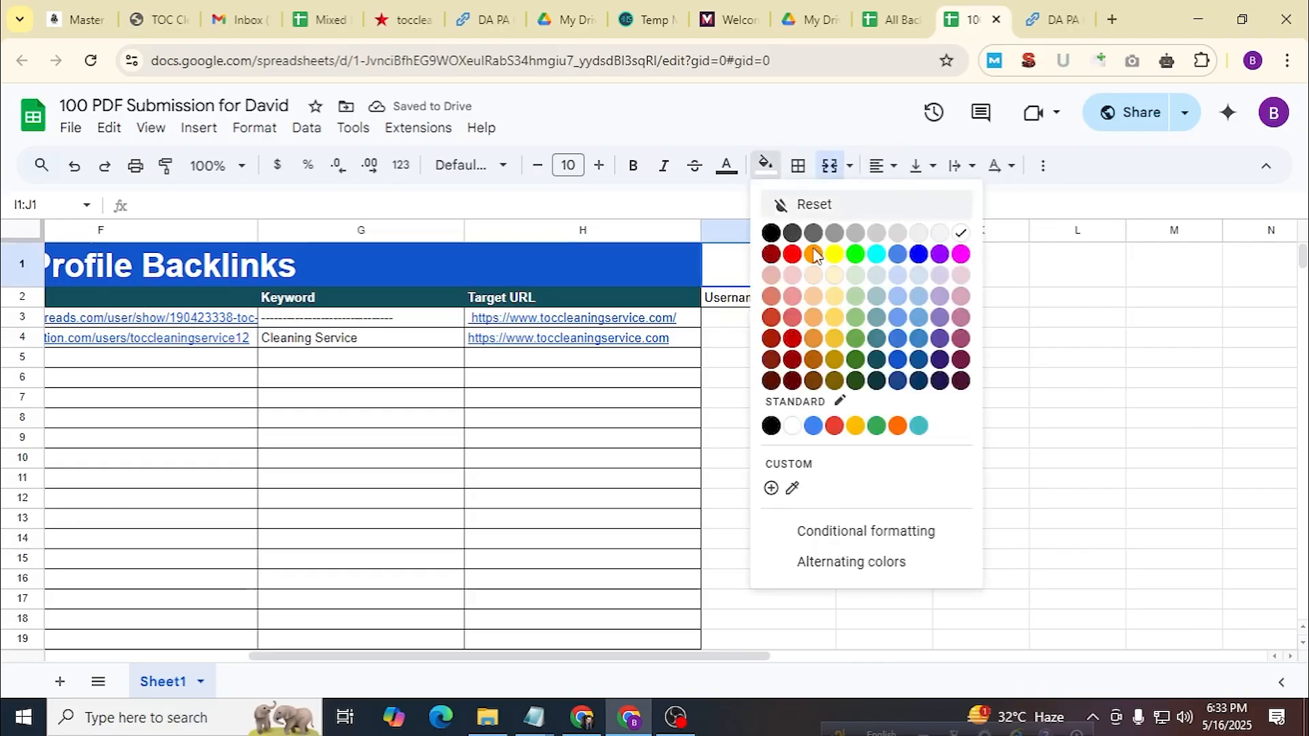
pyautogui.click(895, 370)
pyautogui.moveTo(780, 279); pyautogui.dragTo(678, 274)
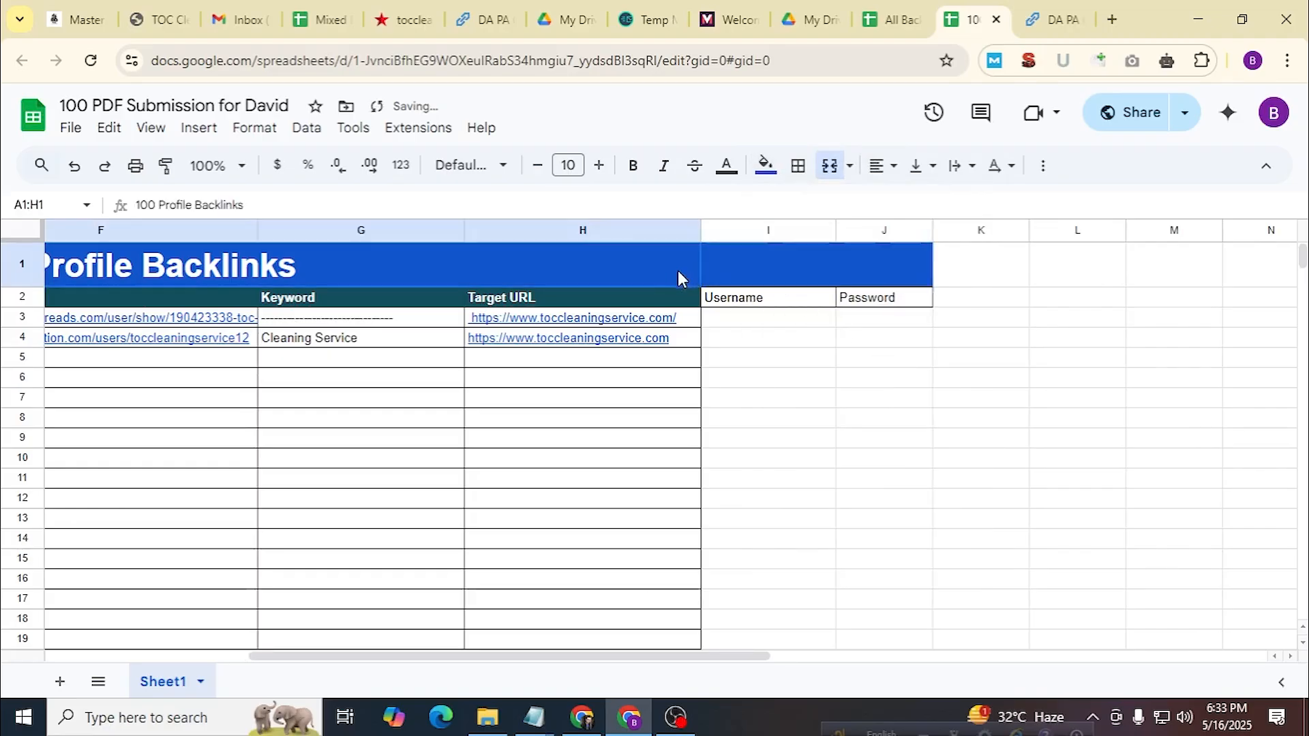
pyautogui.click(829, 169)
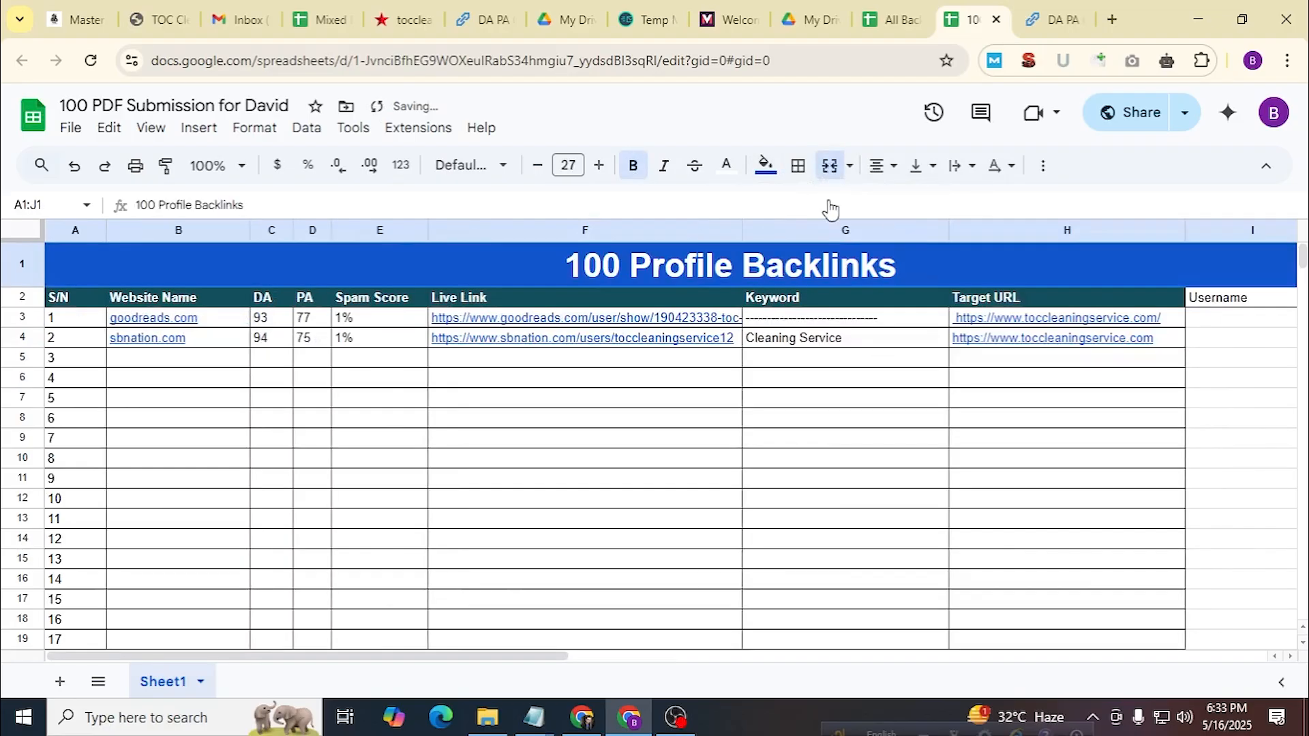
# Fill the Username and Password header cells I2:J2 with the header row's dark cyan.
pyautogui.click(506, 585)
pyautogui.moveTo(436, 656); pyautogui.dragTo(739, 651)
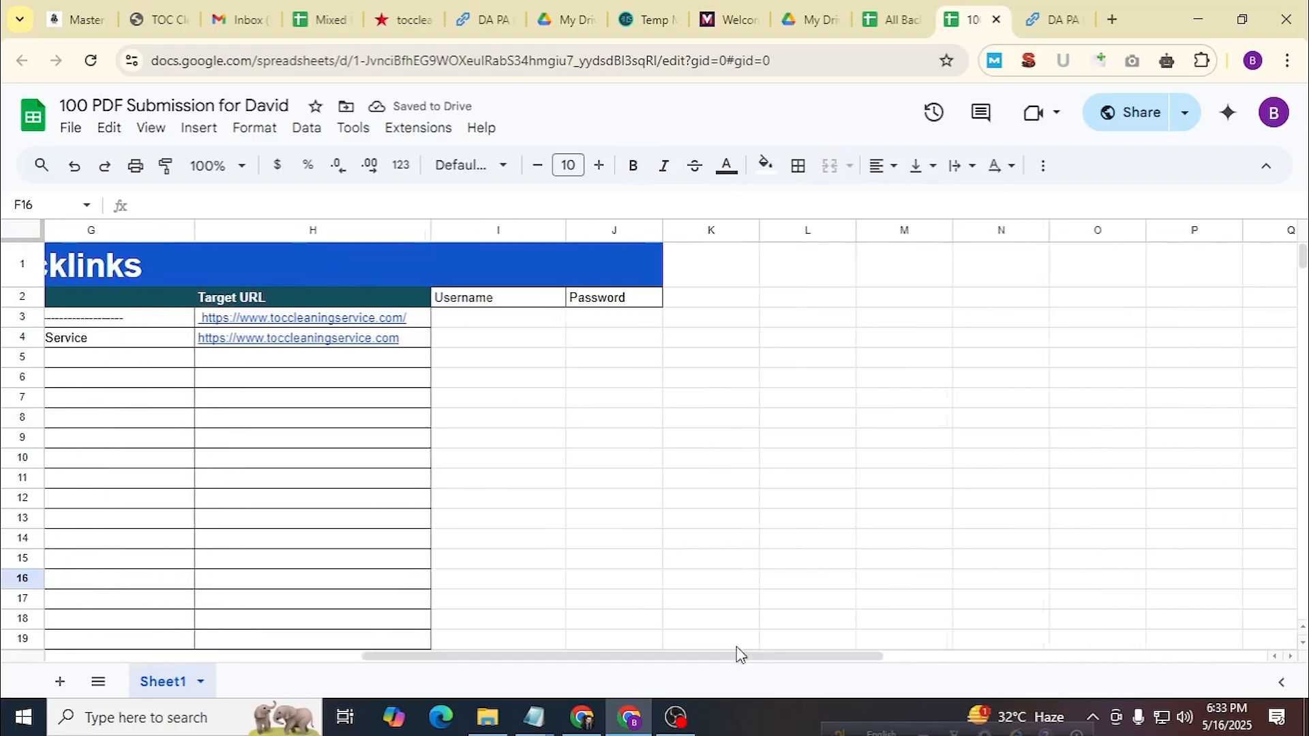
pyautogui.moveTo(453, 297); pyautogui.dragTo(613, 308)
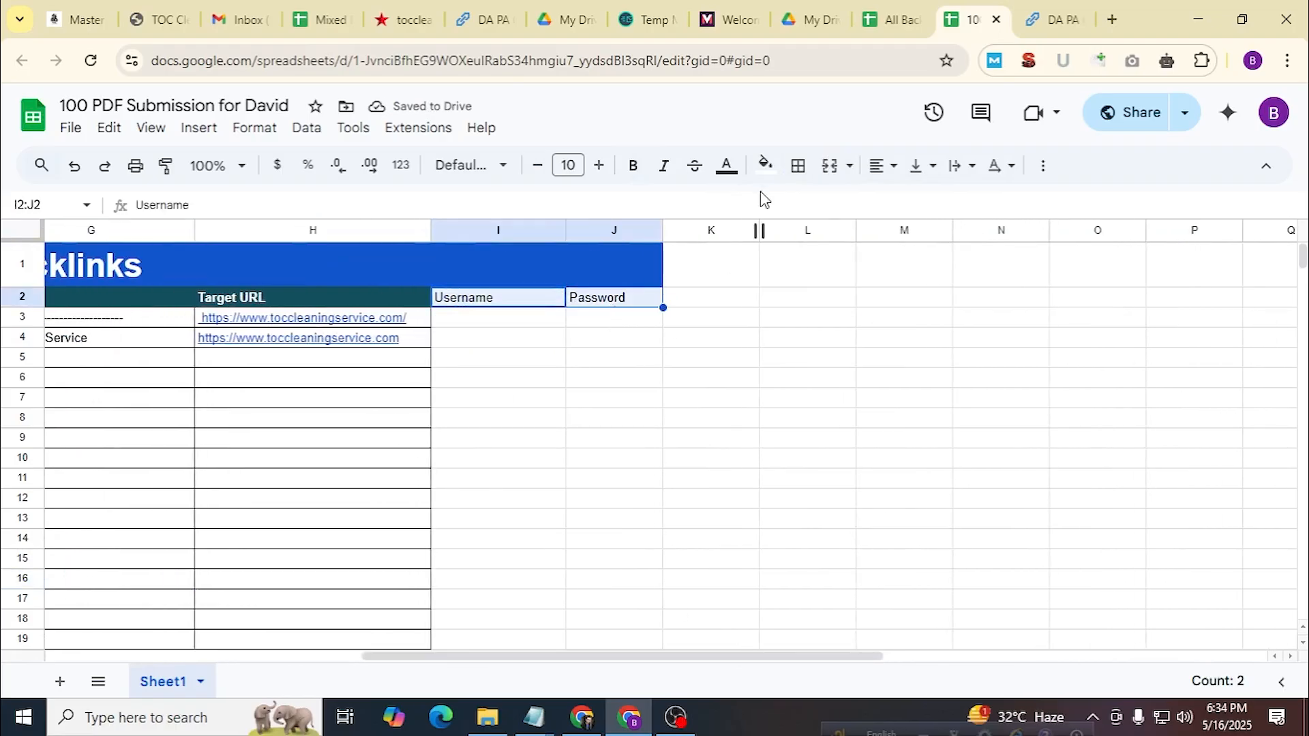
pyautogui.click(766, 165)
pyautogui.click(877, 359)
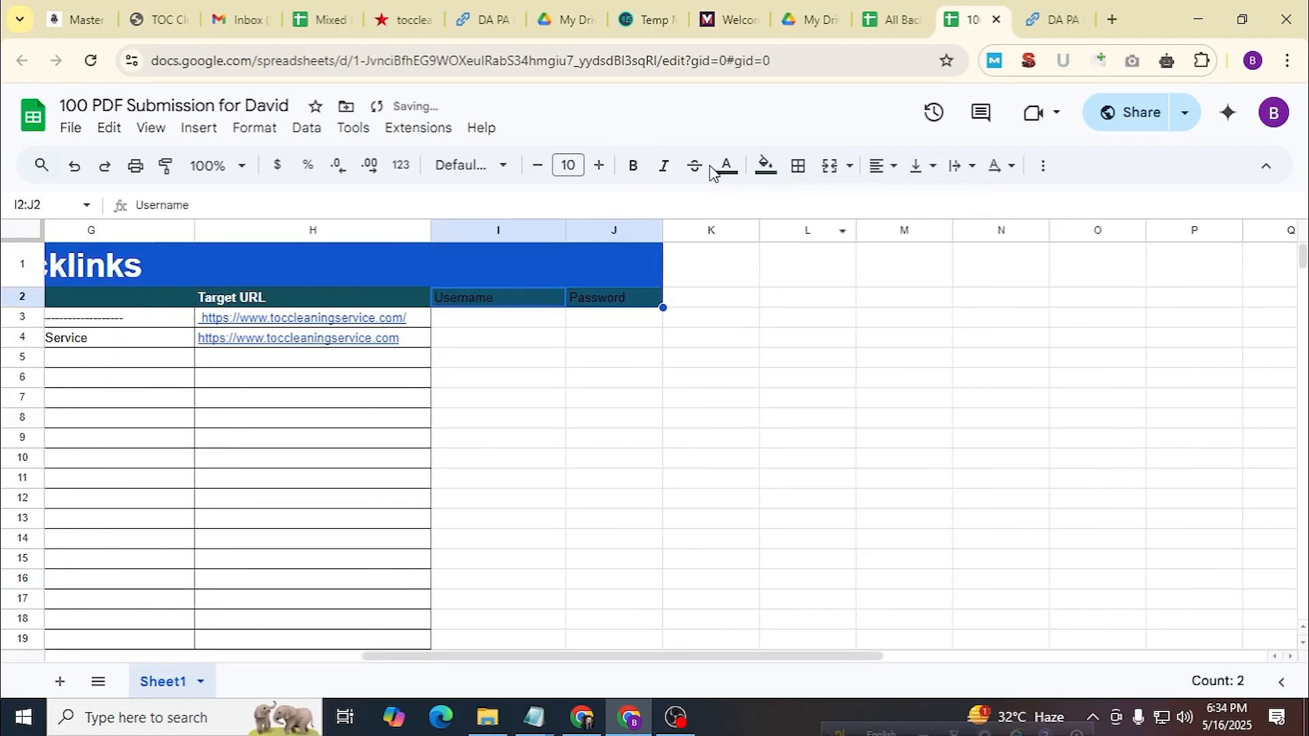
# Format the Username and Password headers in I2:J2 as bold white text.
pyautogui.click(633, 165)
pyautogui.click(742, 174)
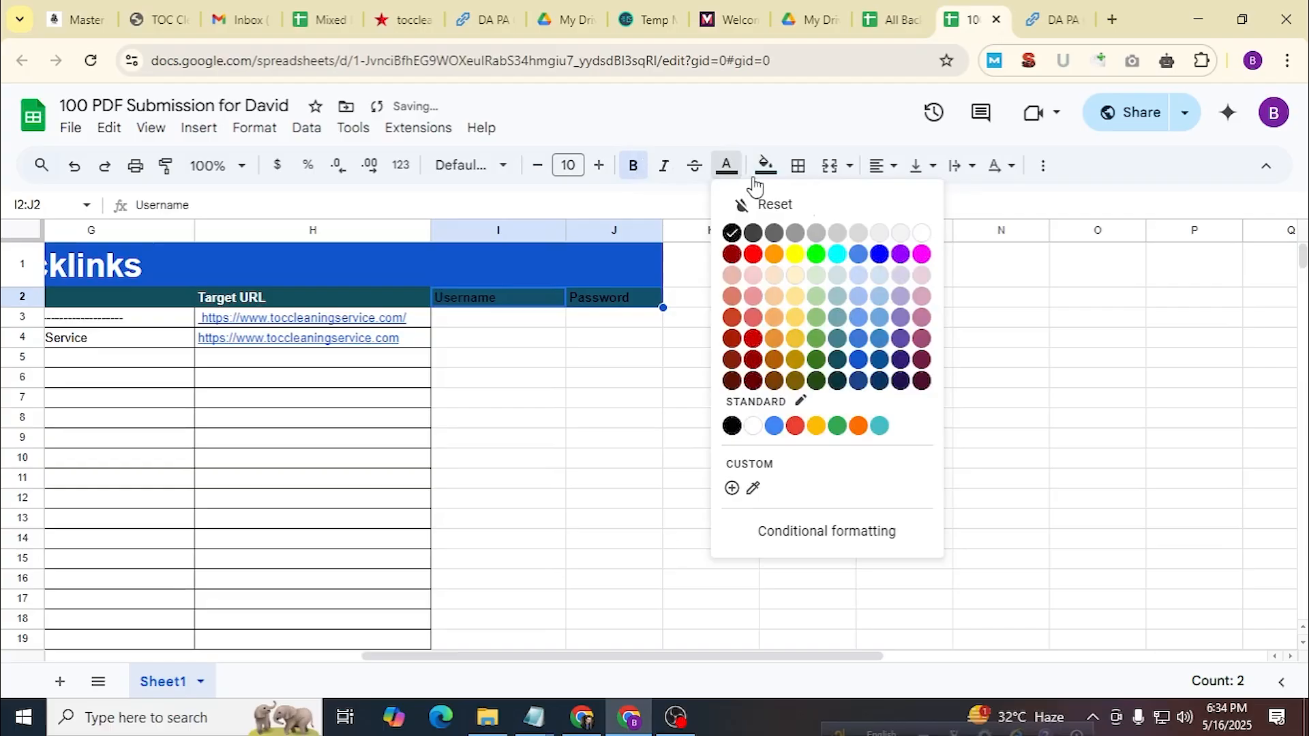
pyautogui.click(921, 234)
# Apply all borders to I3:J23 under the Username and Password headers.
pyautogui.moveTo(474, 318); pyautogui.dragTo(617, 617)
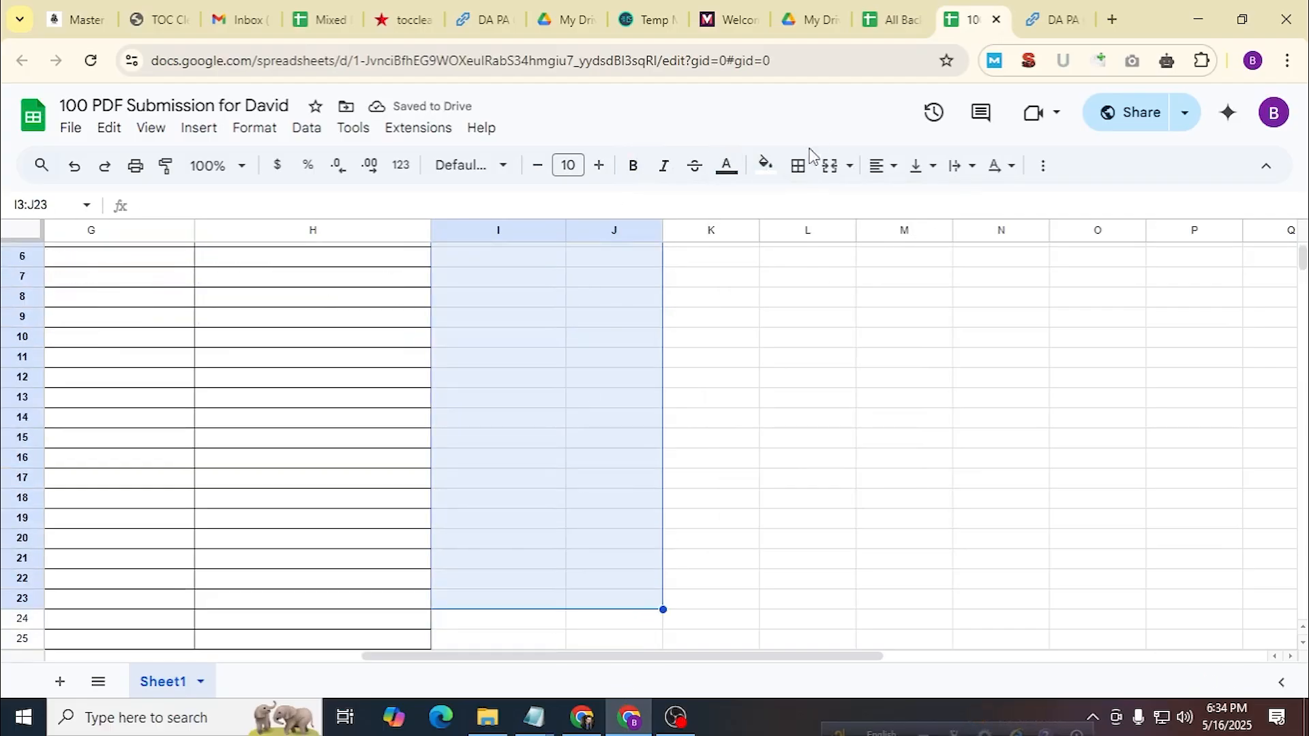
pyautogui.click(798, 165)
pyautogui.click(809, 207)
pyautogui.scroll(2, 688, 406)
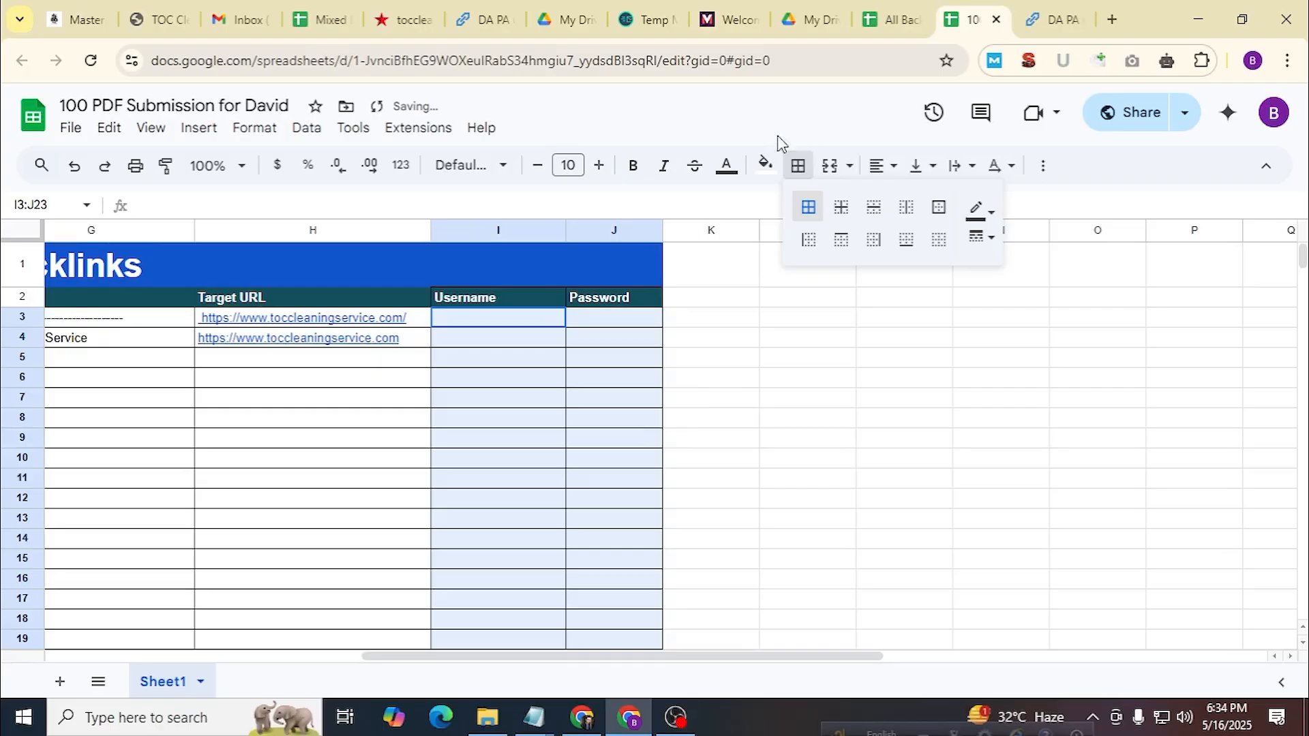
pyautogui.click(886, 419)
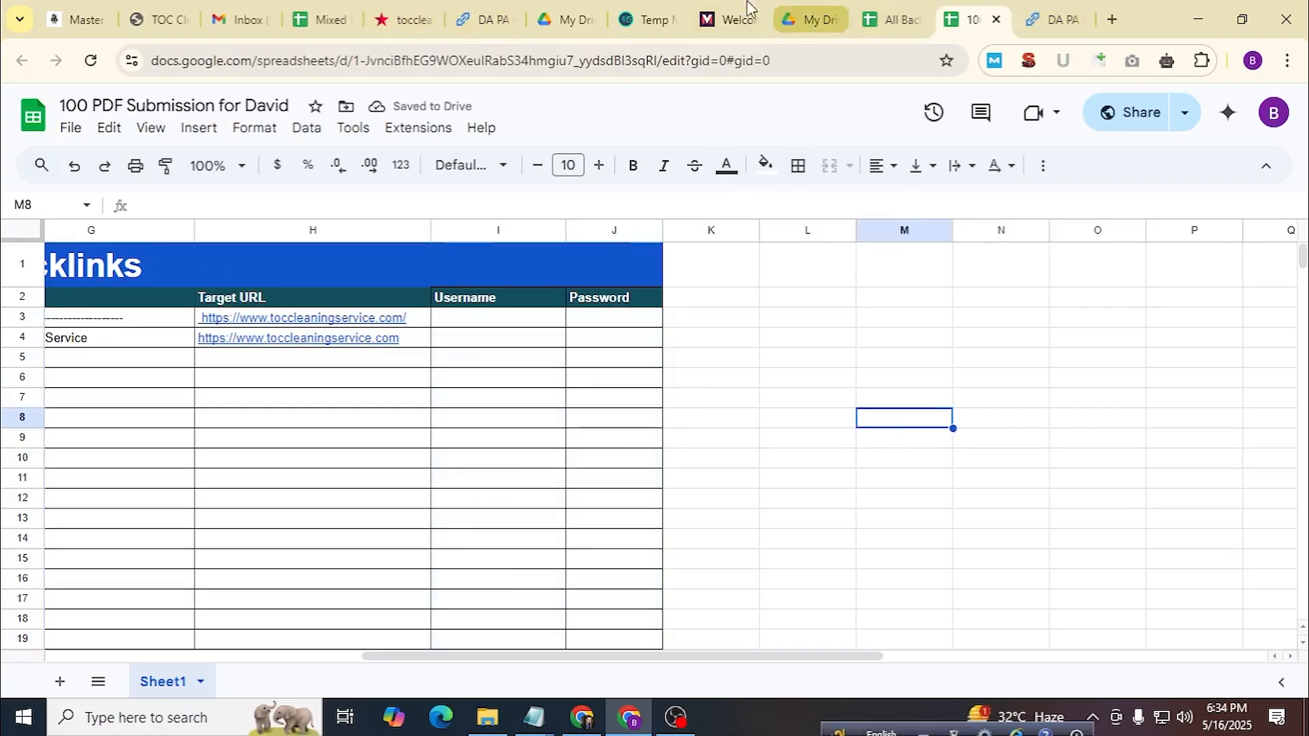
# Copy the account username from the SB Nation profile page and paste it without formatting into I4 of the 100 Profile Backlinks table.
pyautogui.click(664, 10)
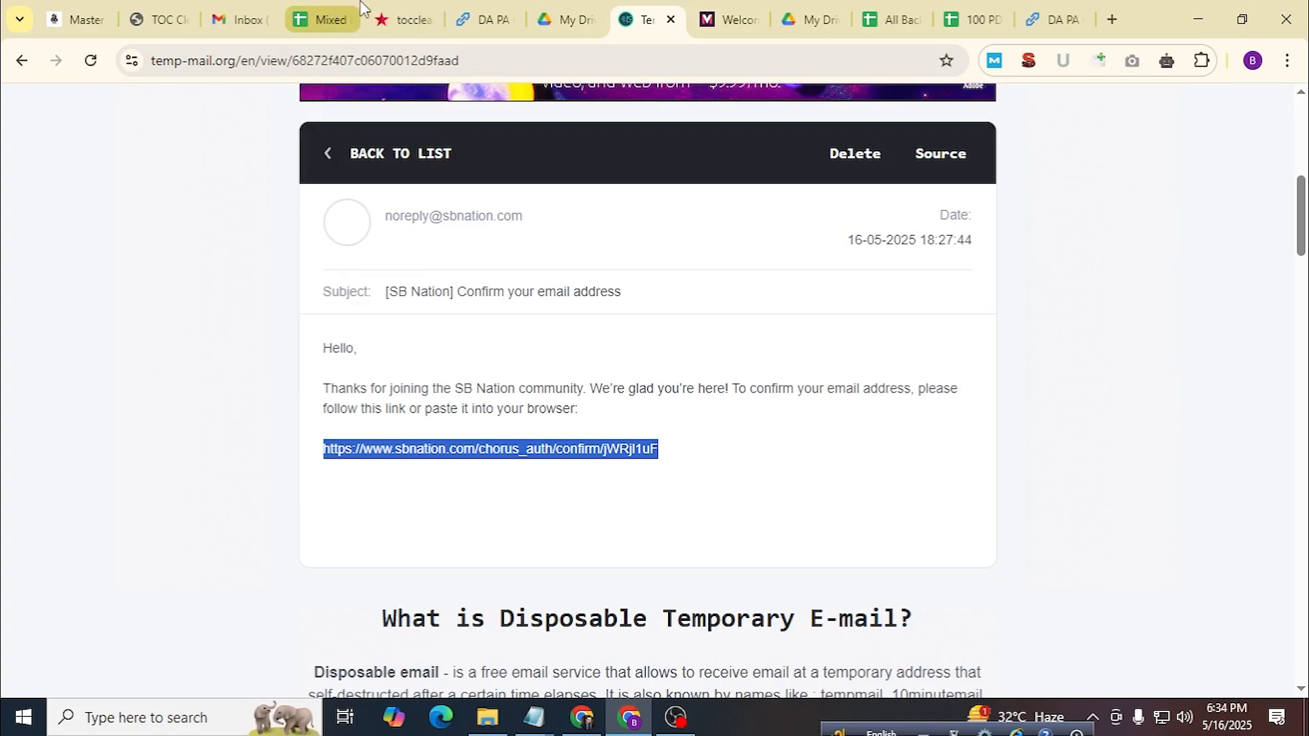
pyautogui.click(403, 19)
pyautogui.scroll(1, 439, 377)
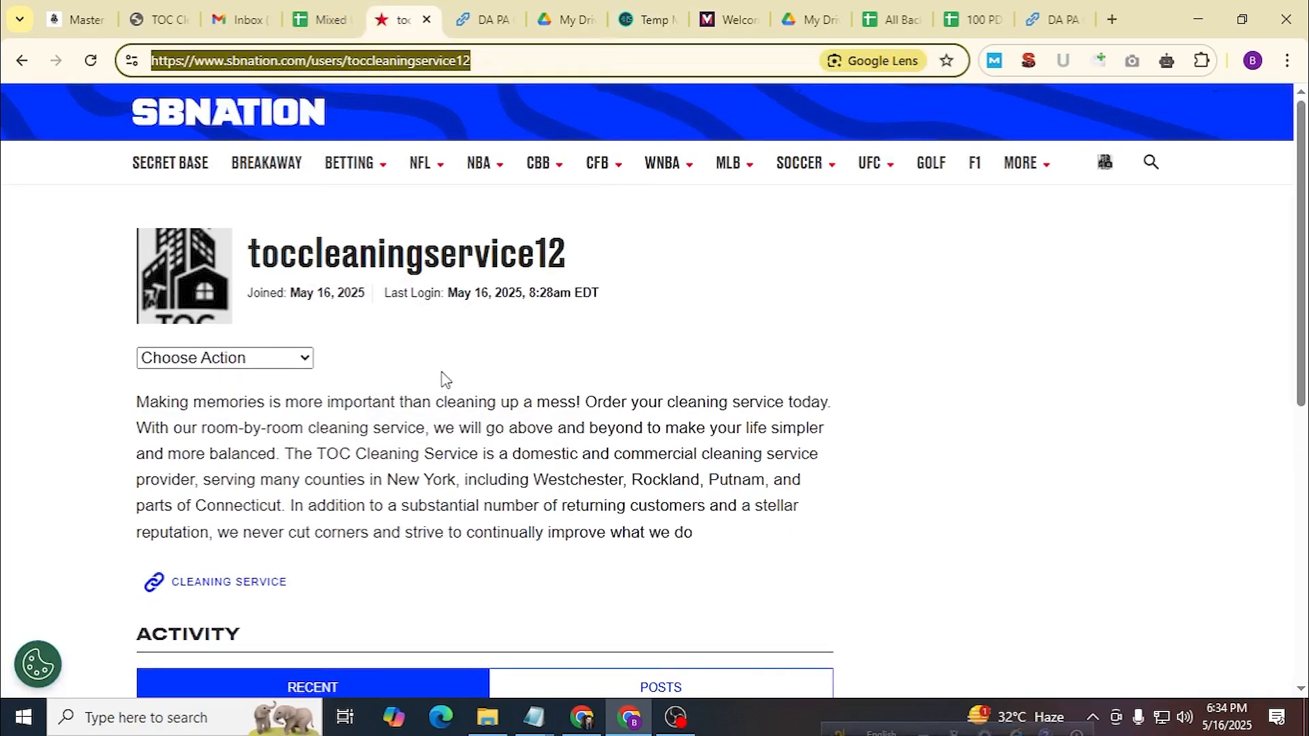
pyautogui.moveTo(249, 244); pyautogui.dragTo(565, 244)
pyautogui.hotkey('ctrl', 'c')
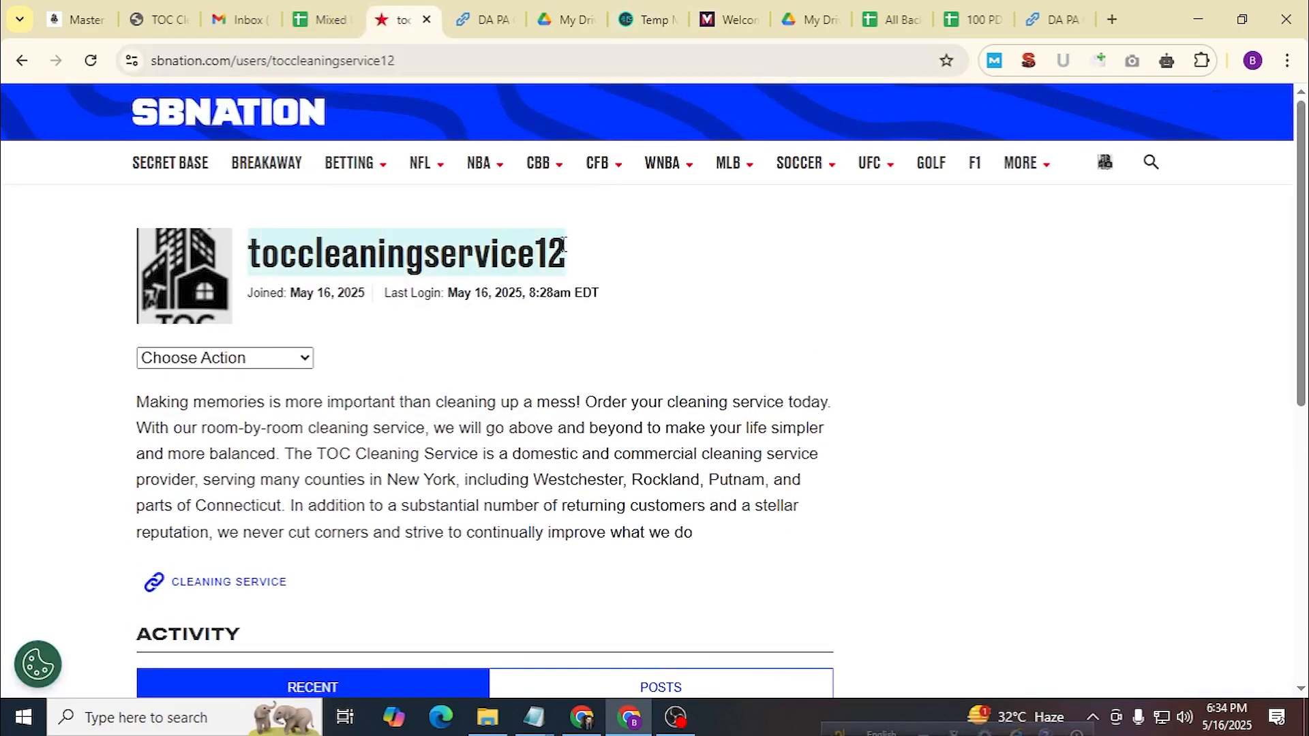
pyautogui.click(917, 15)
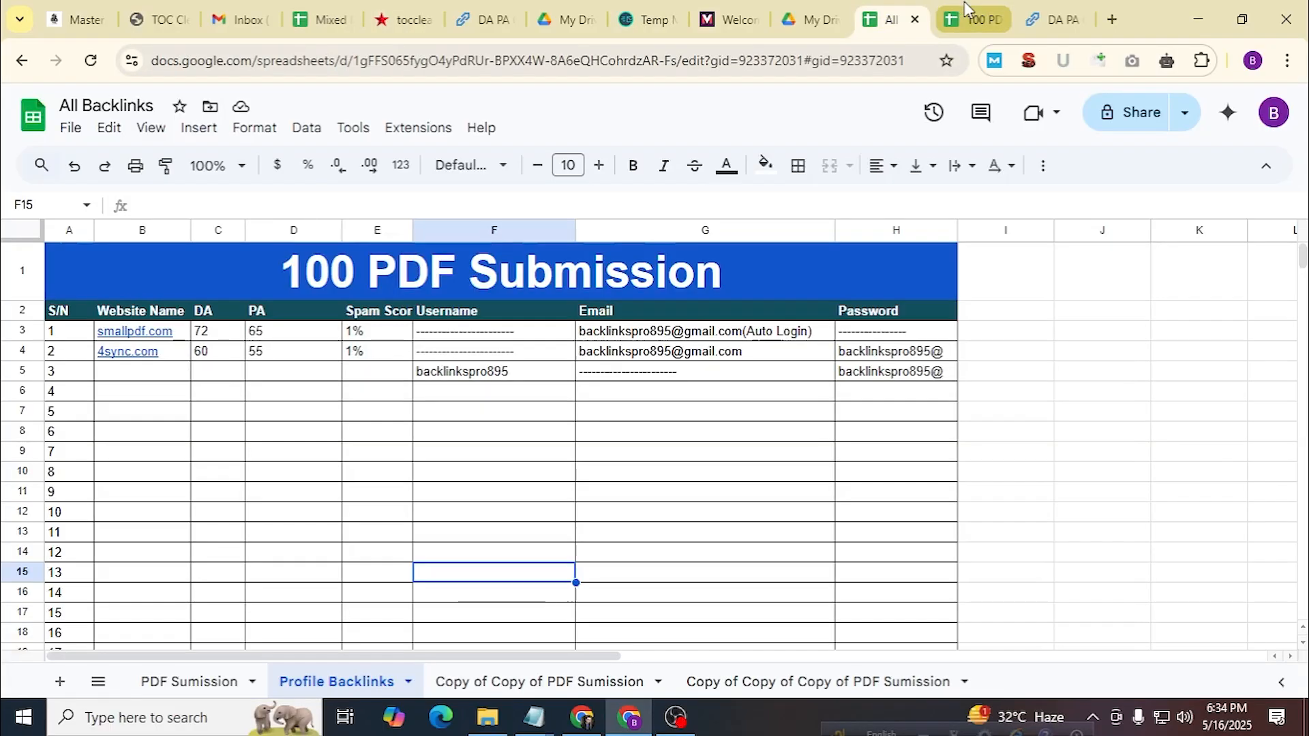
pyautogui.click(969, 13)
pyautogui.click(494, 341)
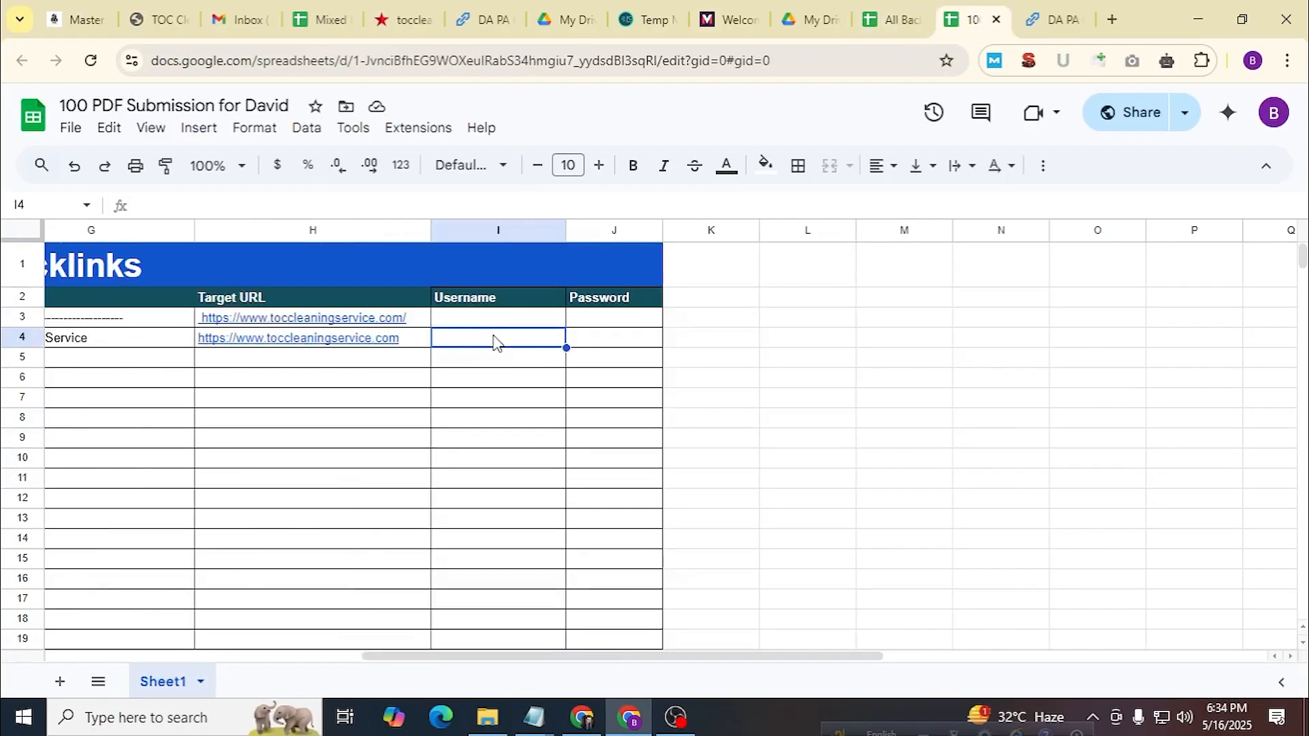
pyautogui.hotkey('ctrl', 'v')
pyautogui.hotkey('ctrl', 'z')
pyautogui.hotkey('ctrl', 'shift', 'v')
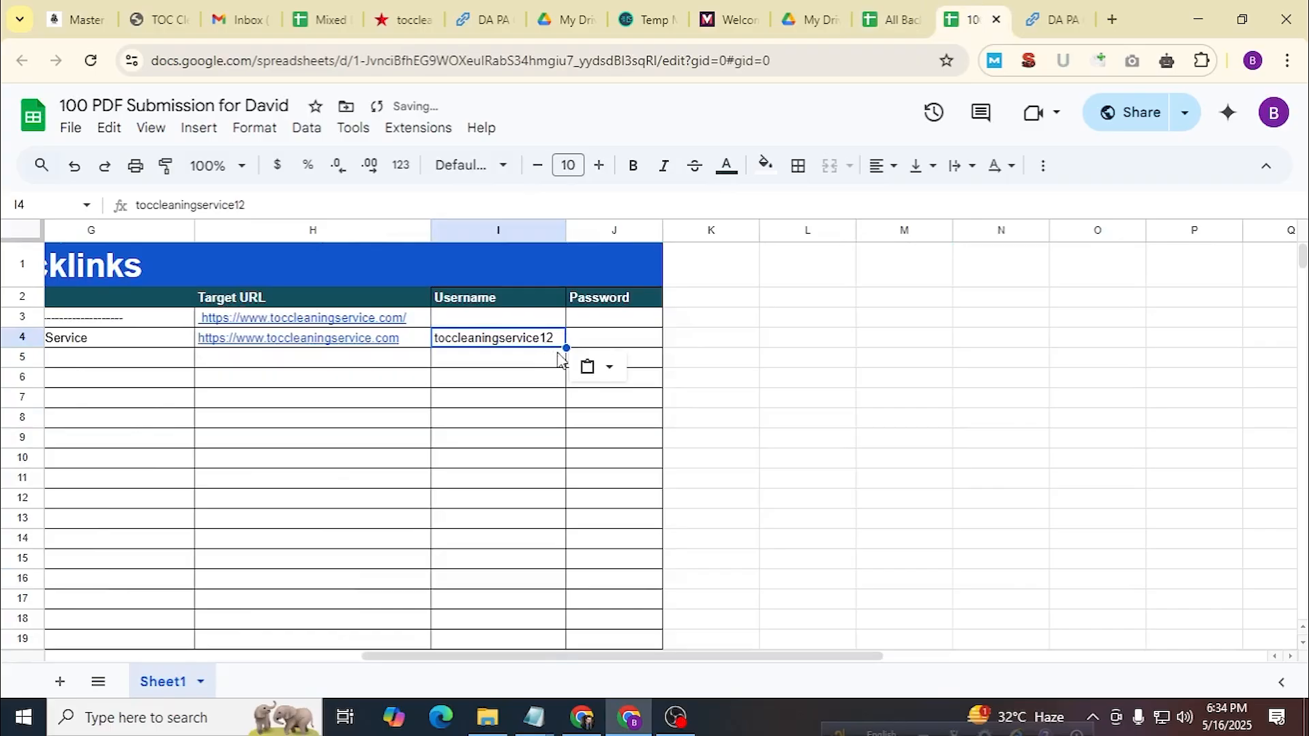
# Copy the temporary email address from Temp Mail and paste it into the Password cell J4.
pyautogui.click(637, 17)
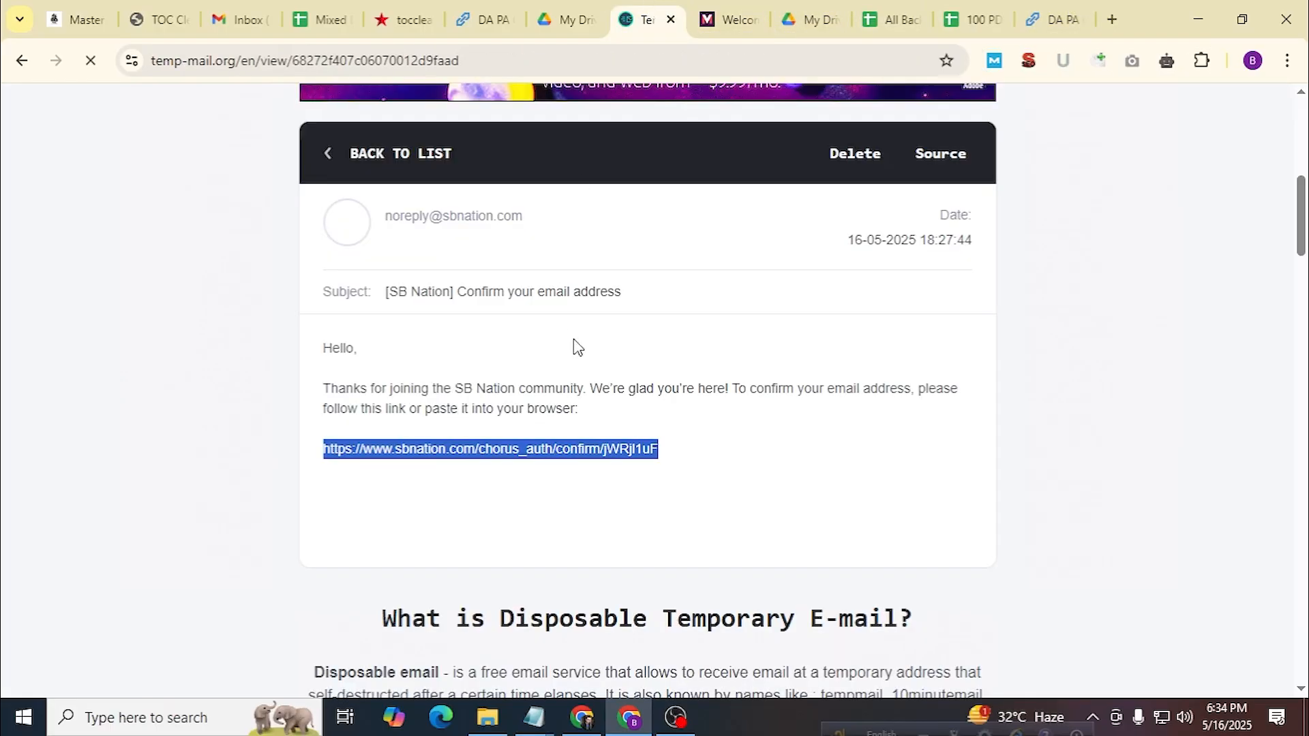
pyautogui.scroll(5, 576, 345)
pyautogui.scroll(3, 609, 300)
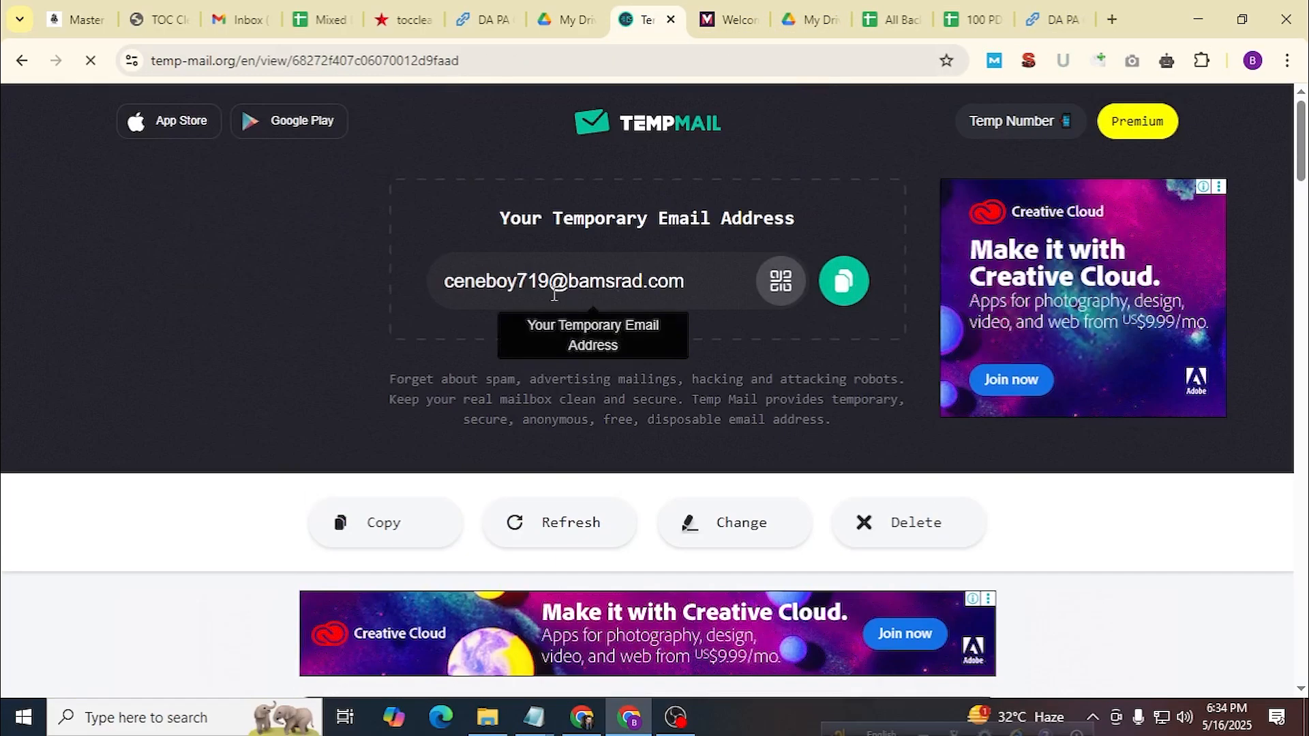
pyautogui.moveTo(440, 282); pyautogui.dragTo(768, 245)
pyautogui.hotkey('ctrl', 'c')
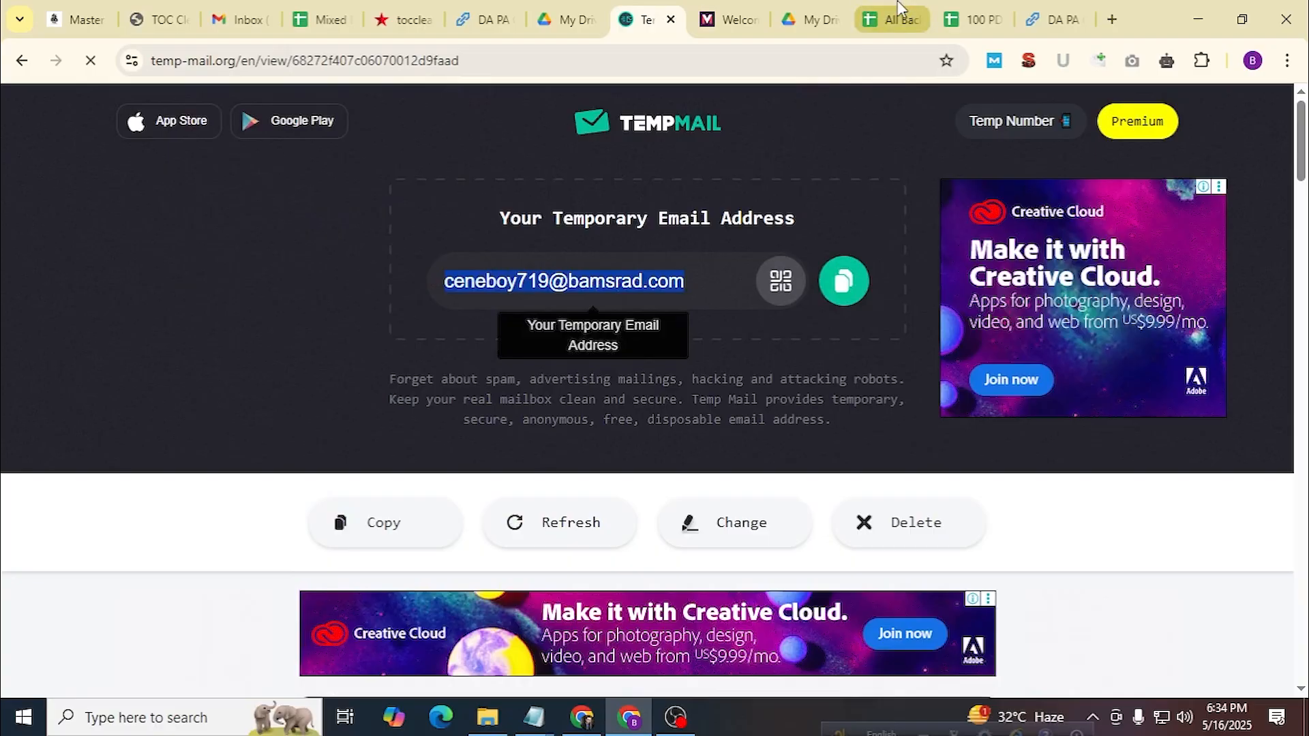
pyautogui.click(982, 15)
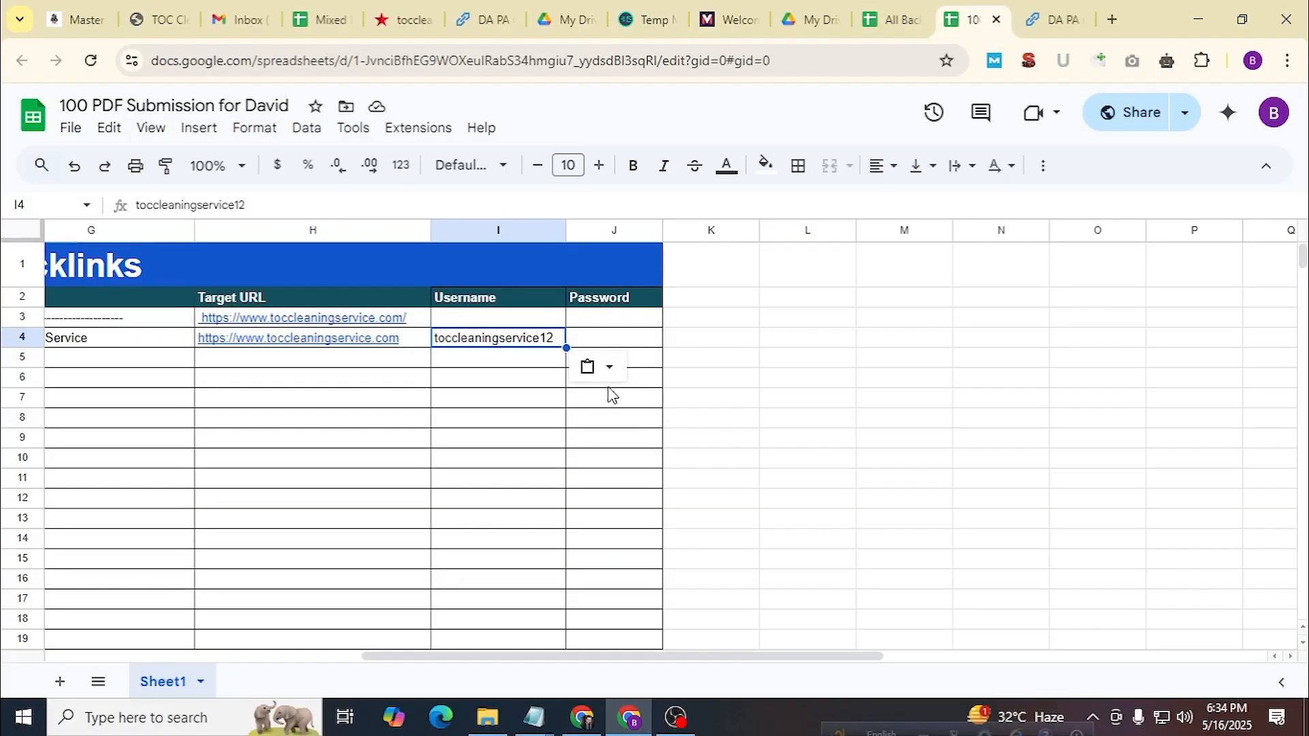
pyautogui.click(620, 345)
pyautogui.hotkey('ctrl', 'v')
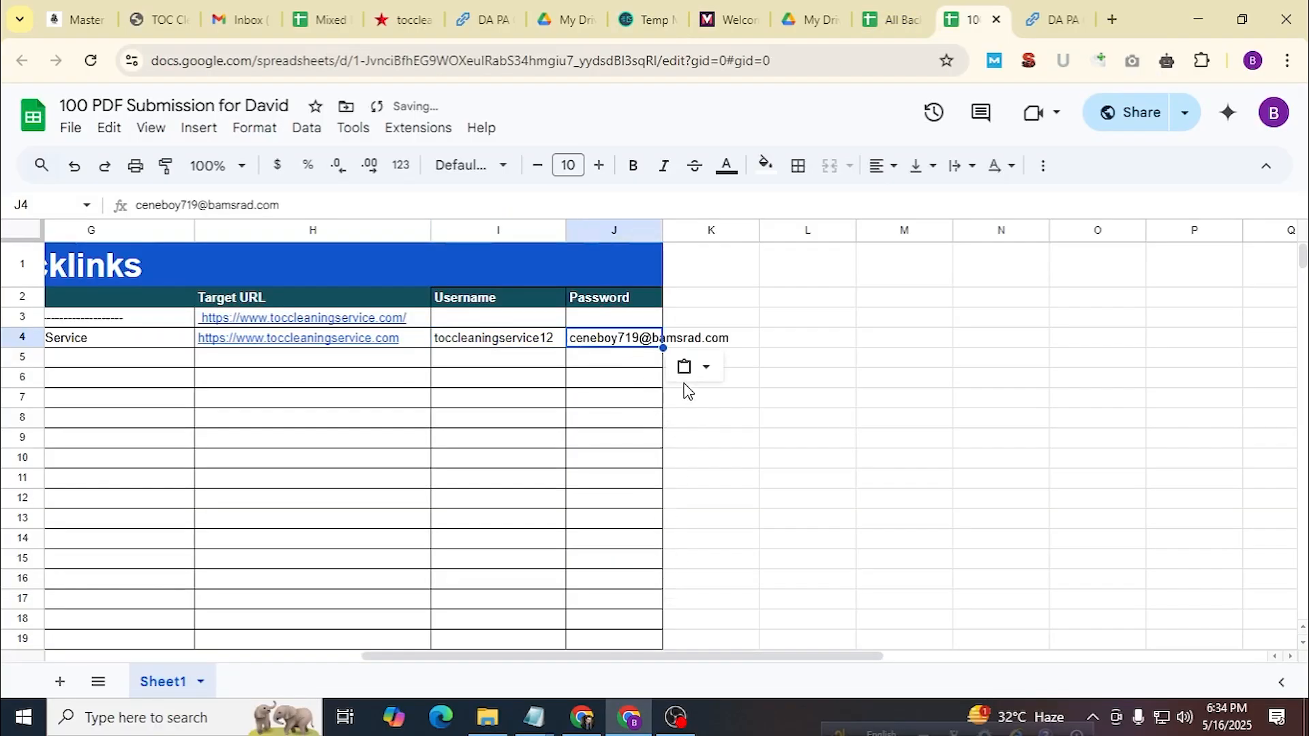
# Delete the domain after the @ in J4 so the cell holds the account password, and widen column J.
pyautogui.doubleClick(639, 339)
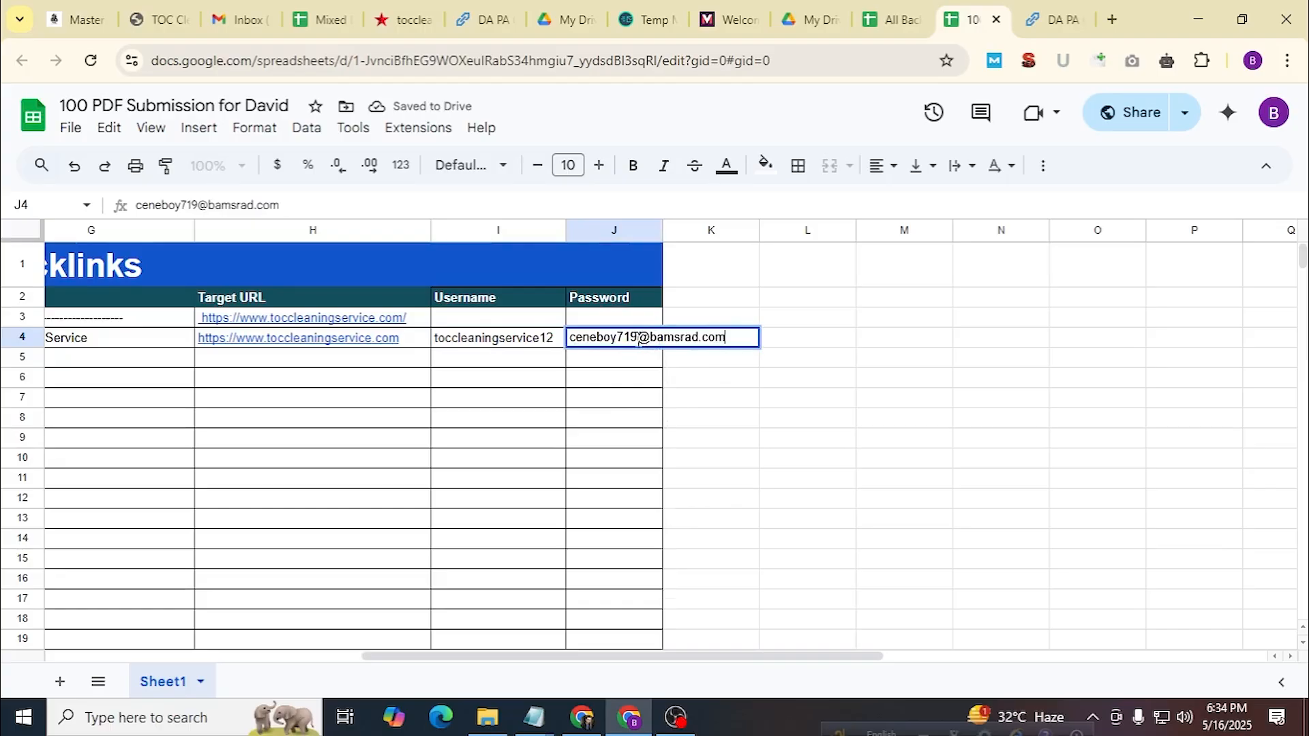
pyautogui.moveTo(650, 339); pyautogui.dragTo(768, 343)
pyautogui.press('BackSpace')
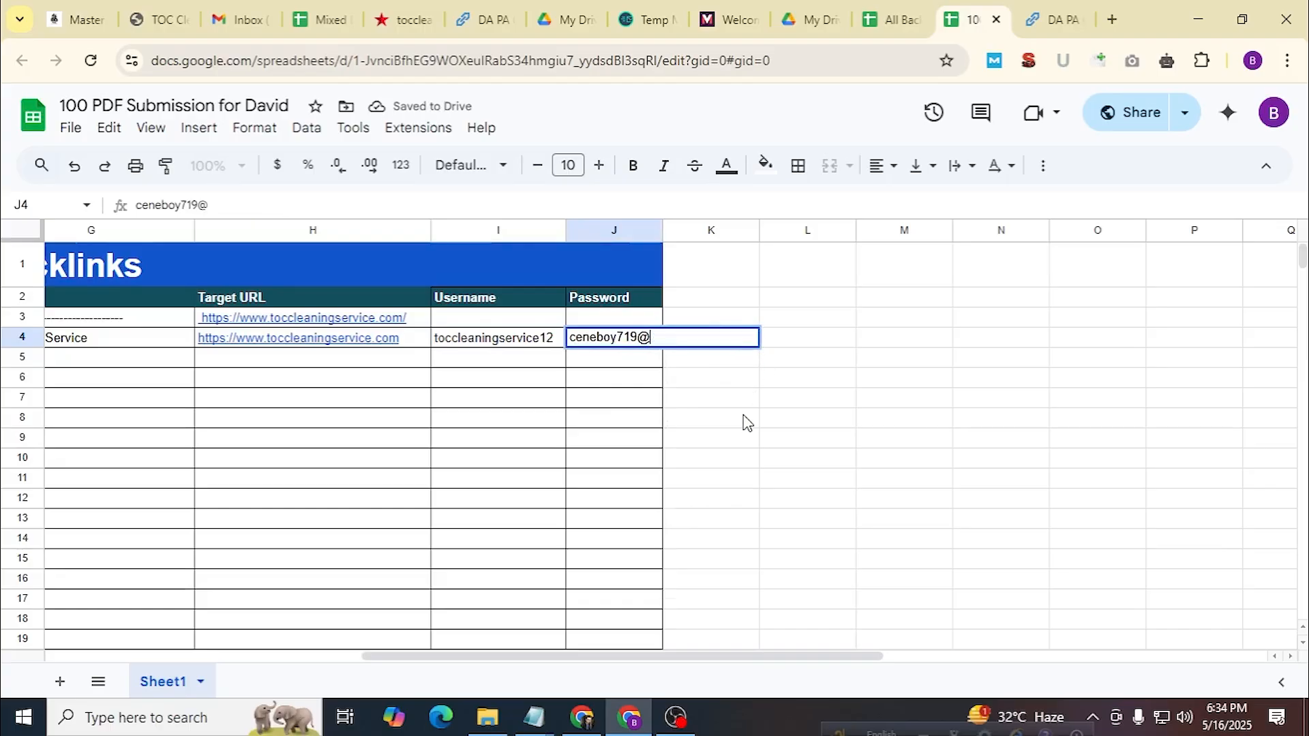
pyautogui.click(747, 420)
pyautogui.moveTo(663, 230); pyautogui.dragTo(729, 230)
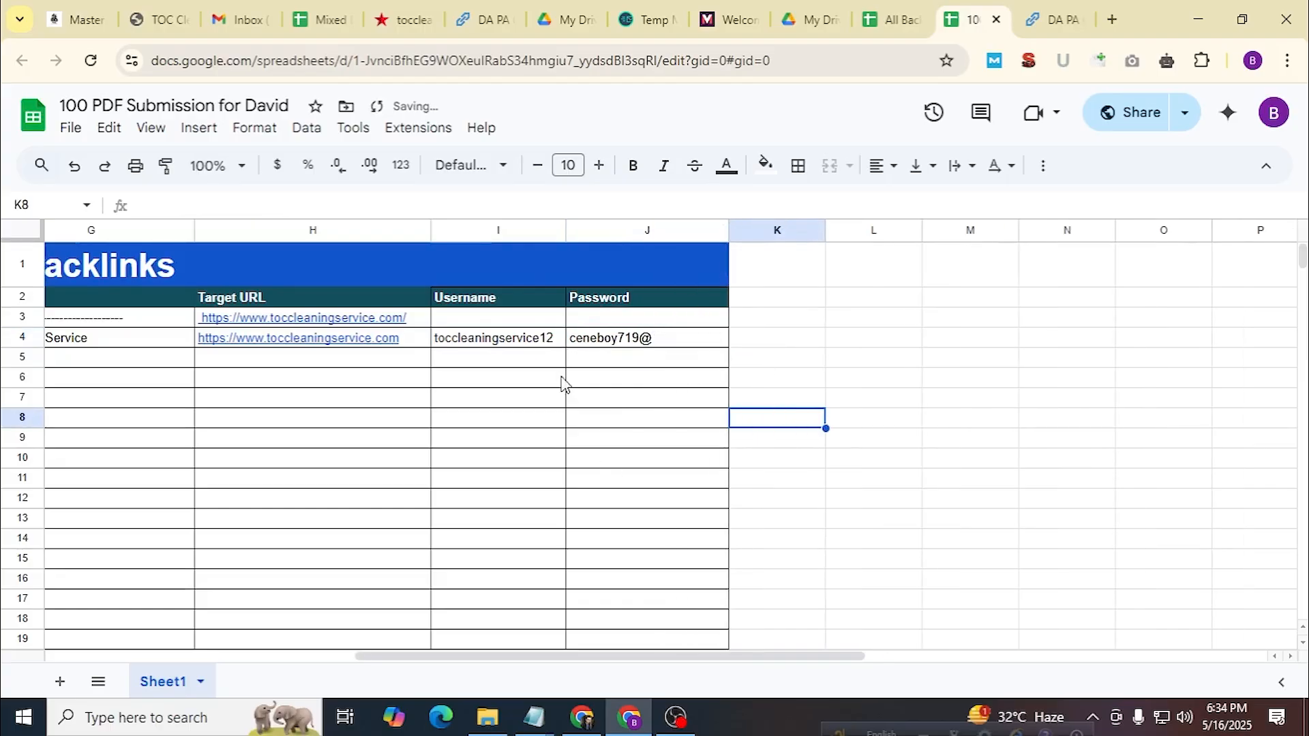
# Change the I2 header to "Username/Email" and paste the temporary email address into I3.
pyautogui.doubleClick(504, 299)
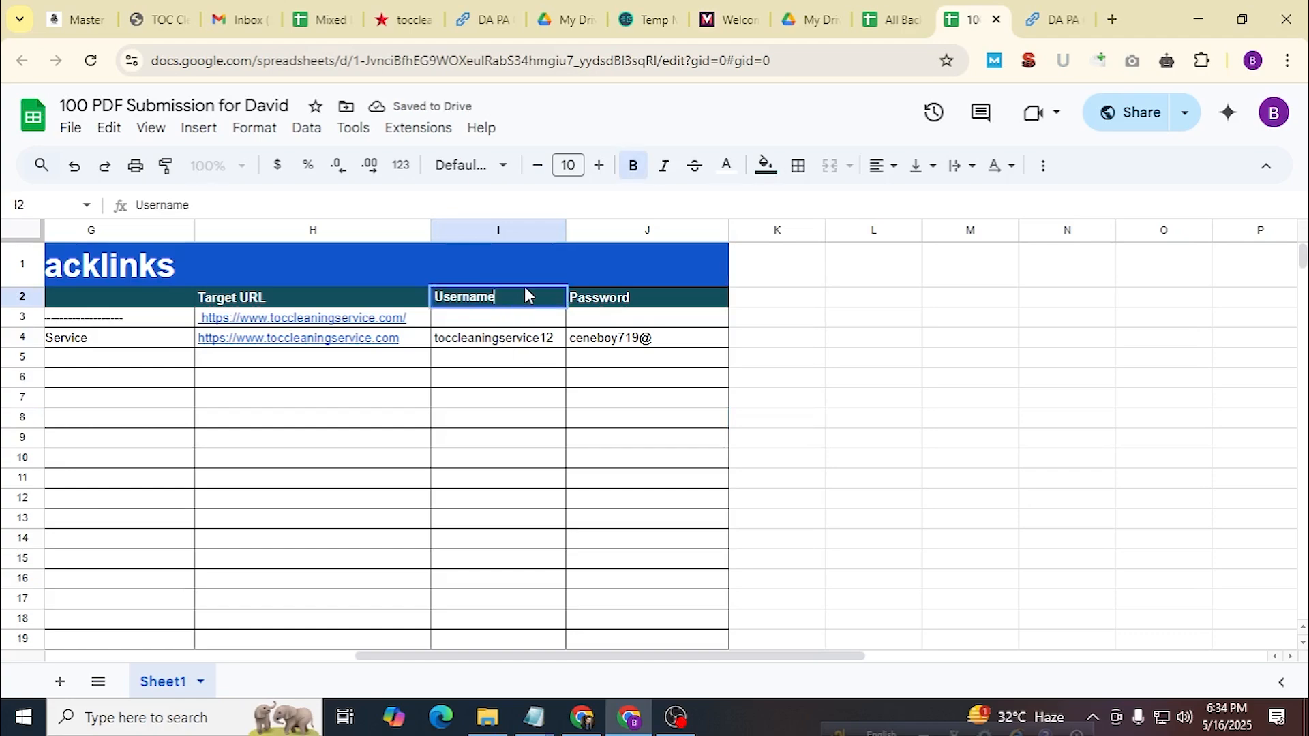
pyautogui.write('/Email')
pyautogui.click(584, 464)
pyautogui.click(498, 318)
pyautogui.hotkey('ctrl', 'v')
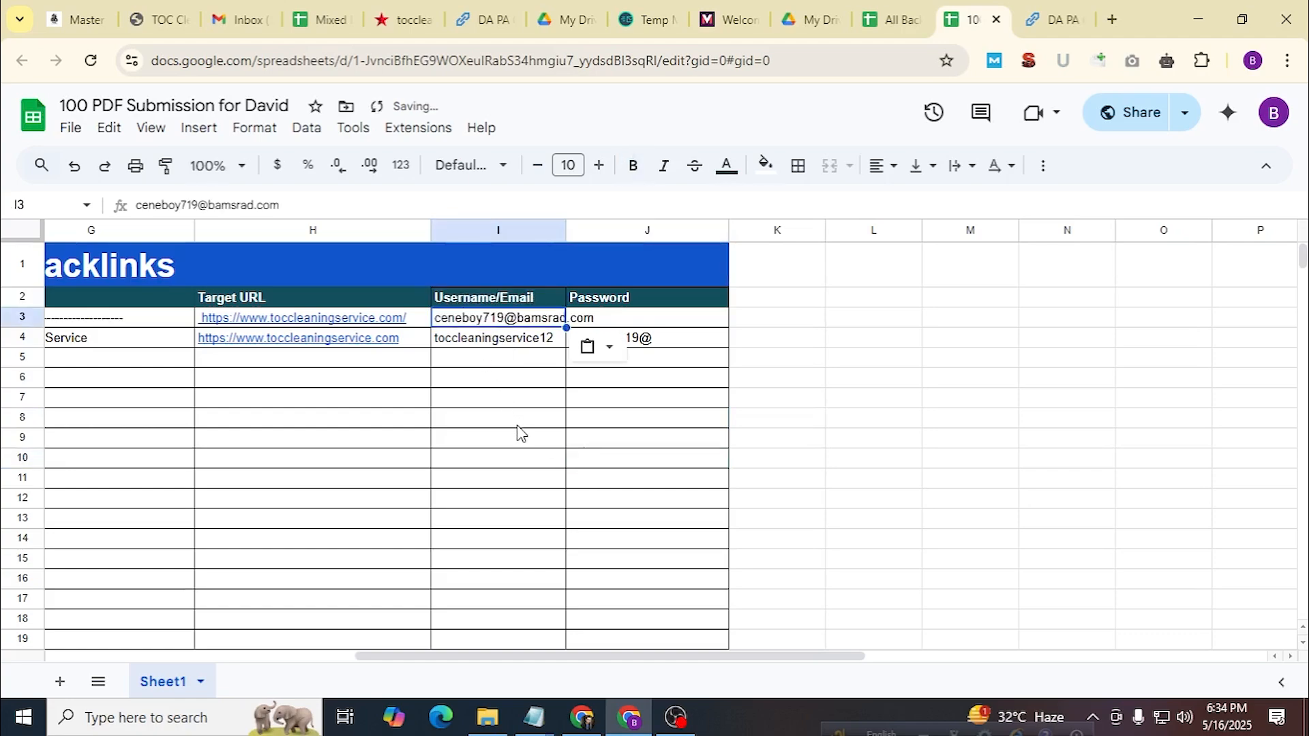
pyautogui.click(688, 341)
pyautogui.click(648, 418)
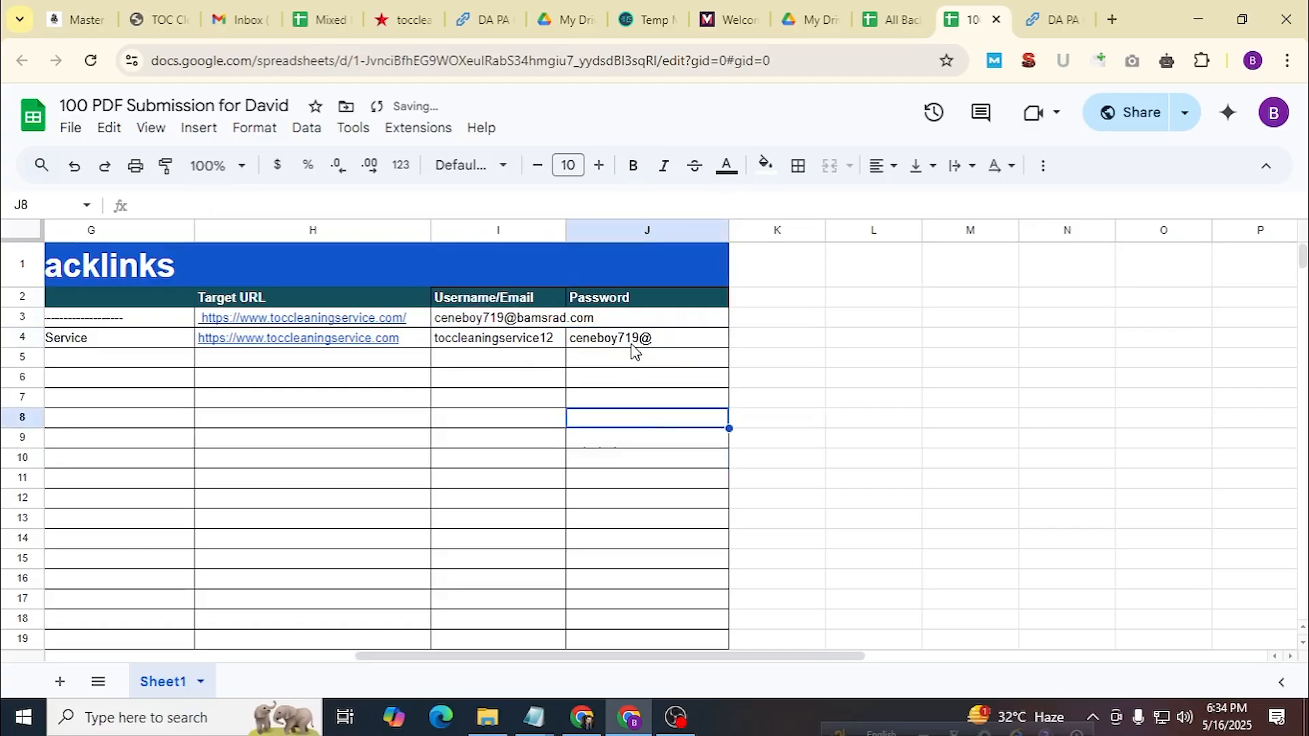
# Copy the account password from J4 into the Password cell J3, and widen column I to fit the email address.
pyautogui.click(631, 349)
pyautogui.hotkey('ctrl', 'c')
pyautogui.click(637, 316)
pyautogui.hotkey('ctrl', 'v')
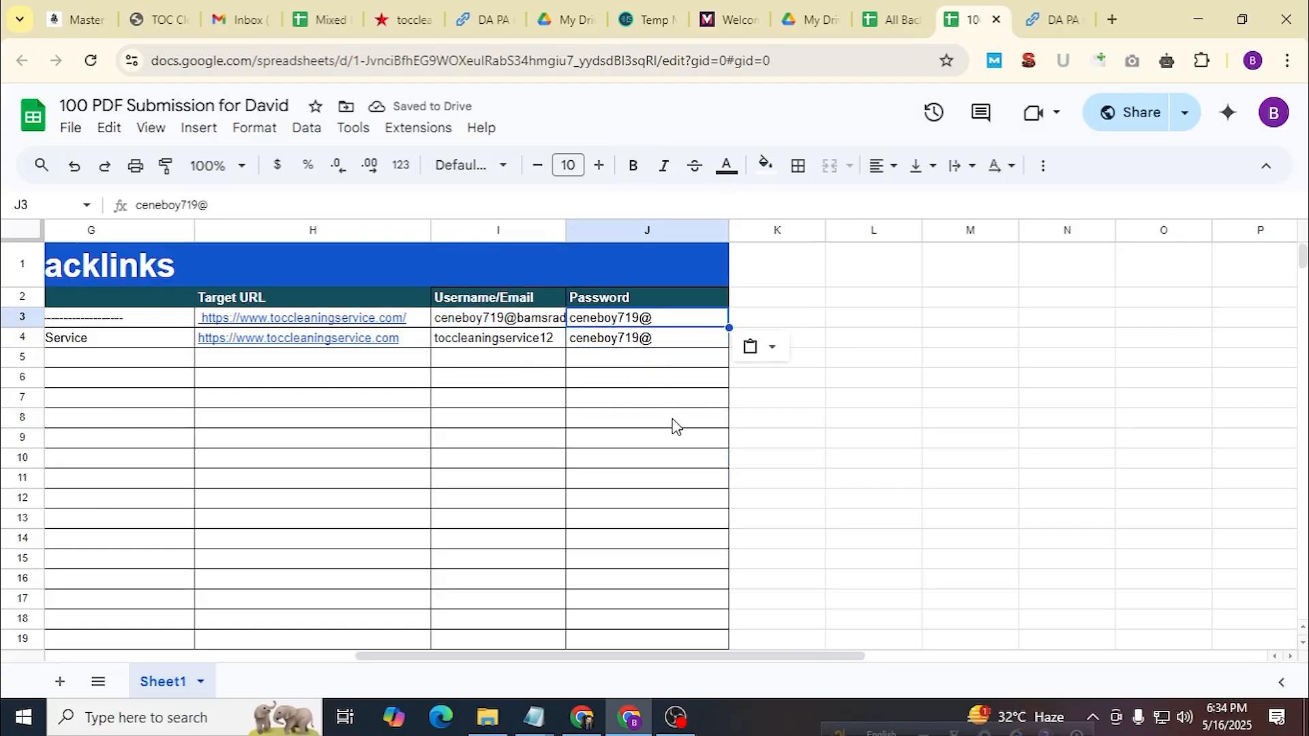
pyautogui.moveTo(567, 229); pyautogui.dragTo(603, 230)
pyautogui.click(740, 343)
pyautogui.moveTo(762, 346); pyautogui.dragTo(744, 445)
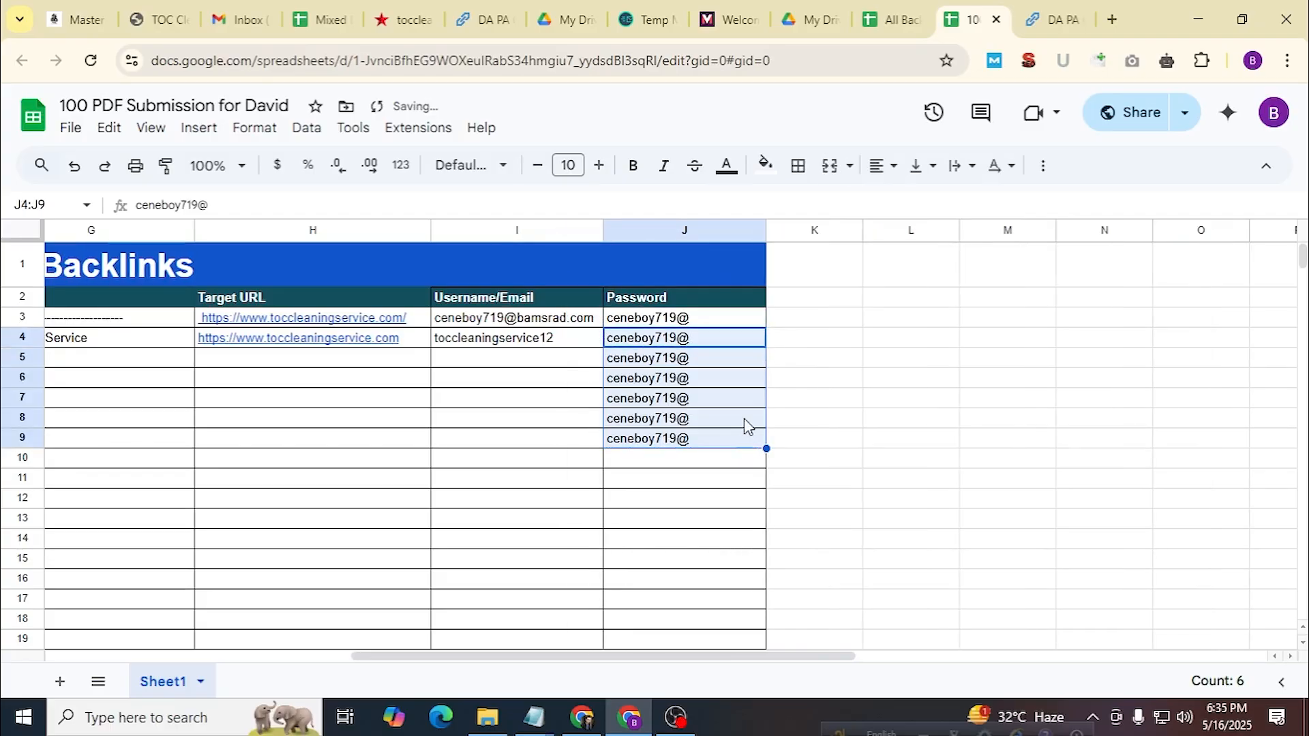
pyautogui.hotkey('ctrl', 'z')
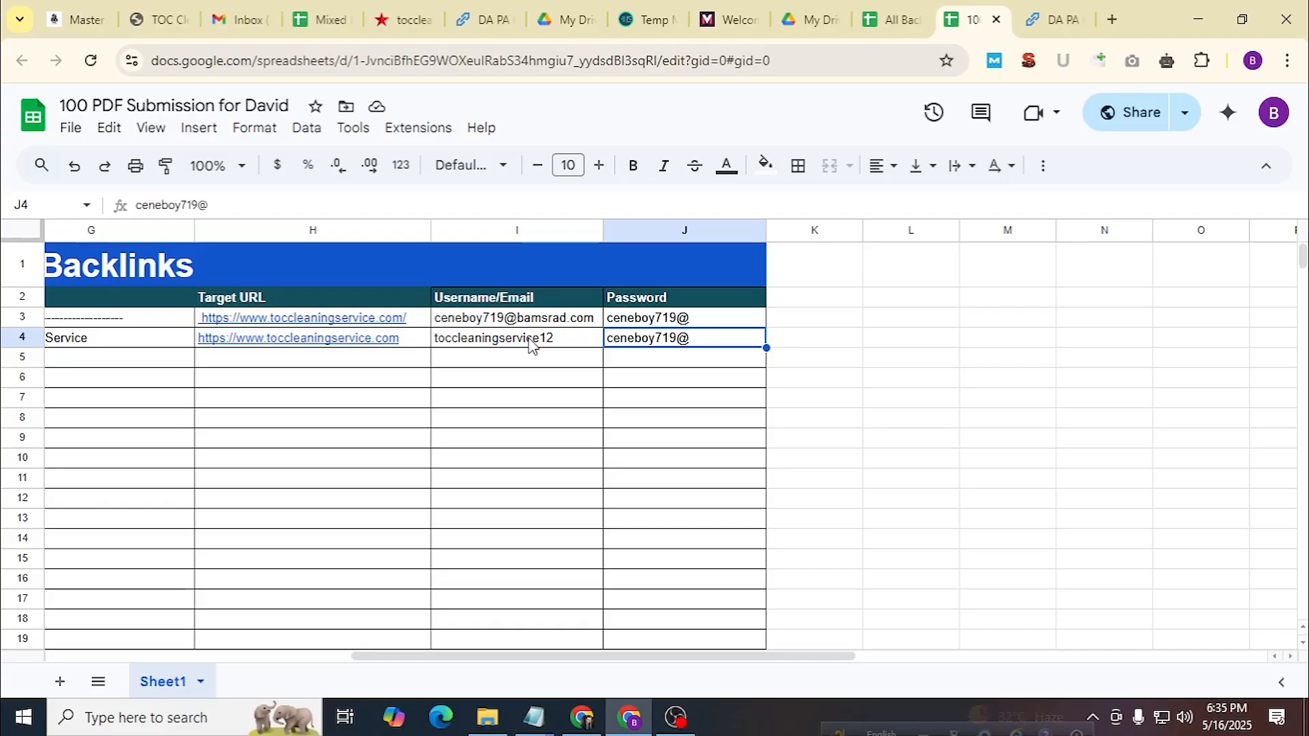
pyautogui.moveTo(631, 656); pyautogui.dragTo(343, 663)
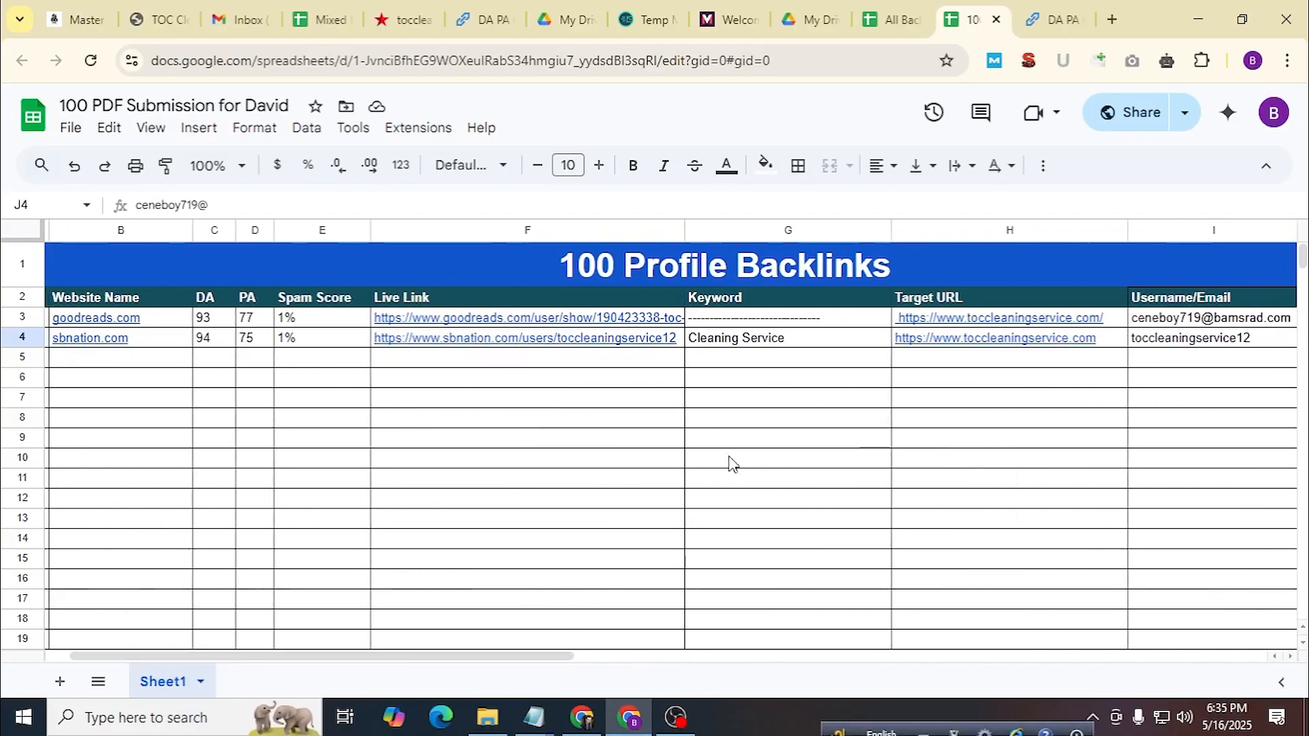
pyautogui.click(1217, 320)
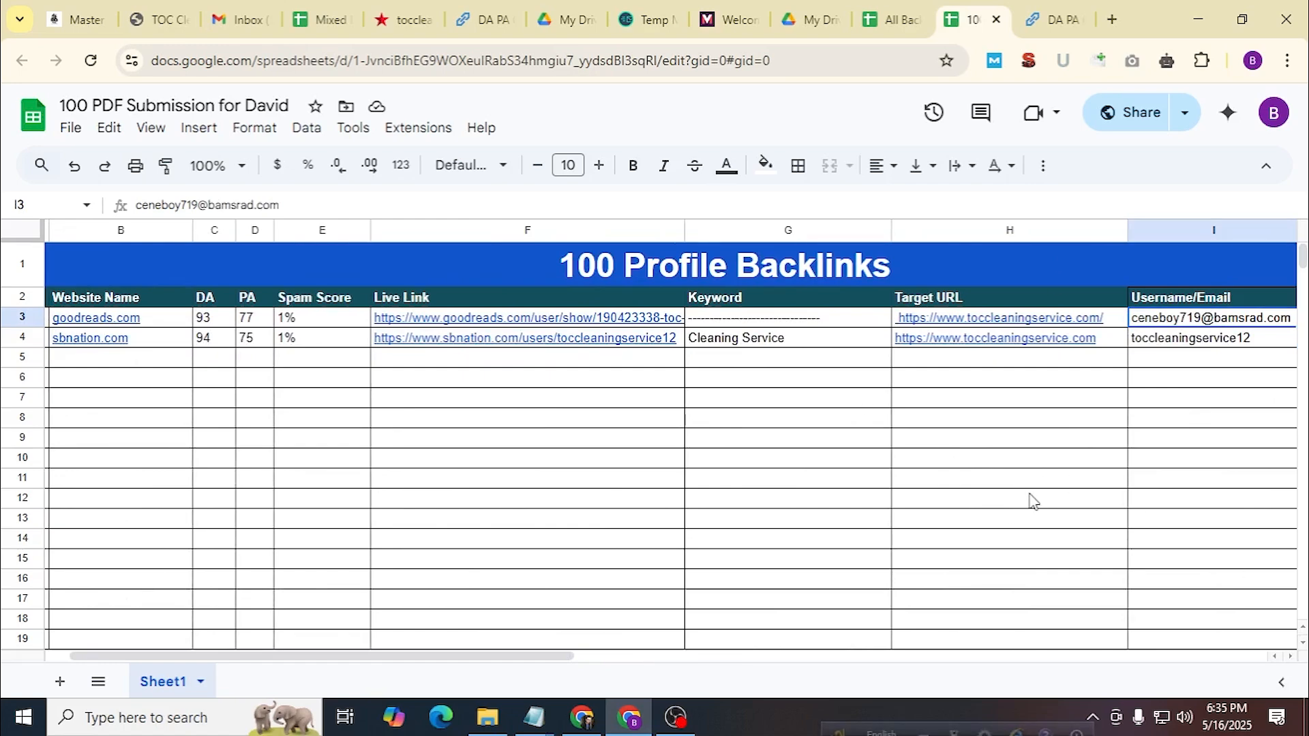
# Change the title on the Profile Backlinks sheet of the All Backlinks spreadsheet to "100 Profile Backlinks".
pyautogui.click(890, 19)
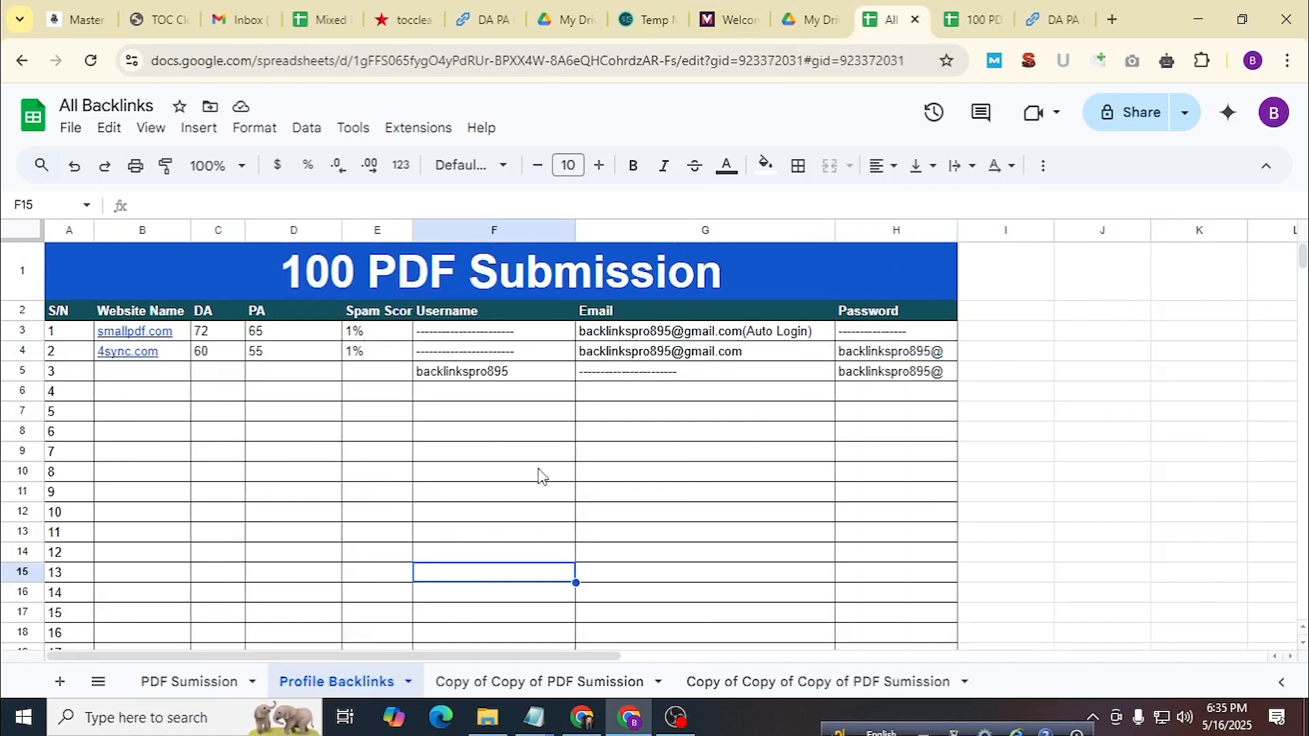
pyautogui.click(367, 283)
pyautogui.doubleClick(358, 270)
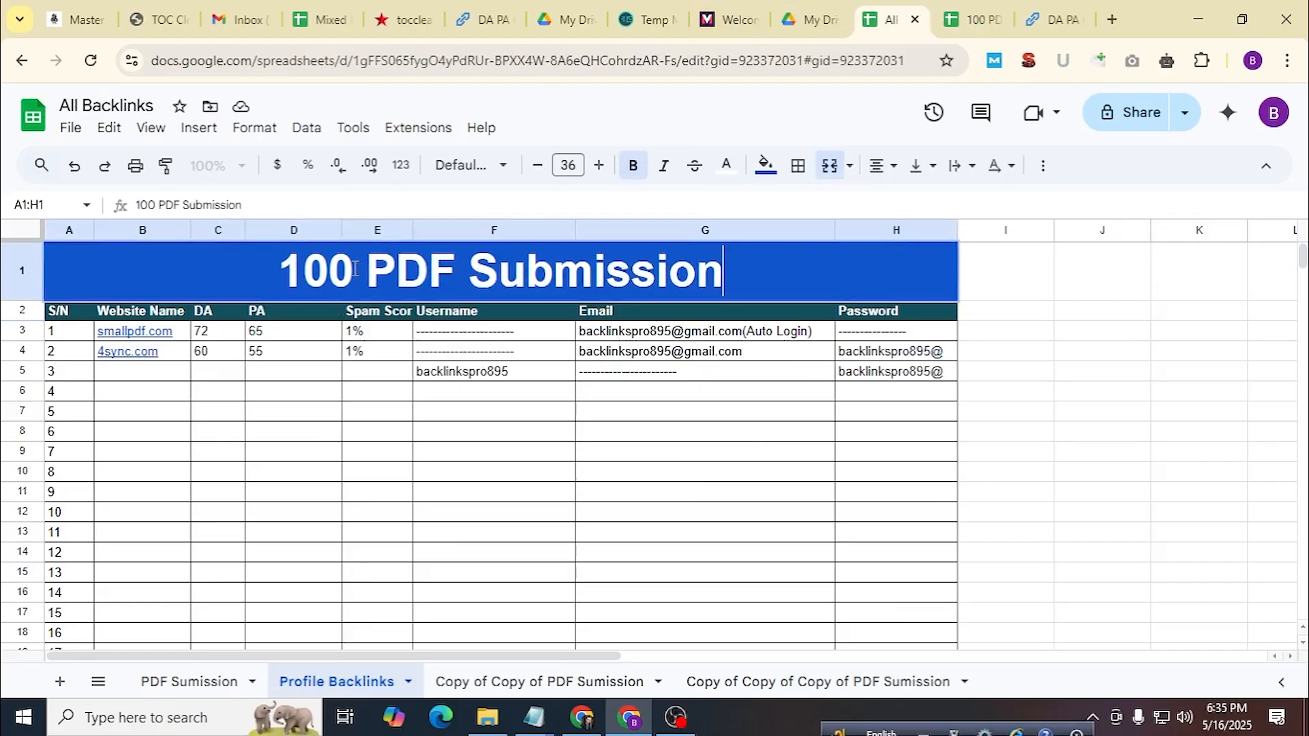
pyautogui.moveTo(367, 269); pyautogui.dragTo(451, 269)
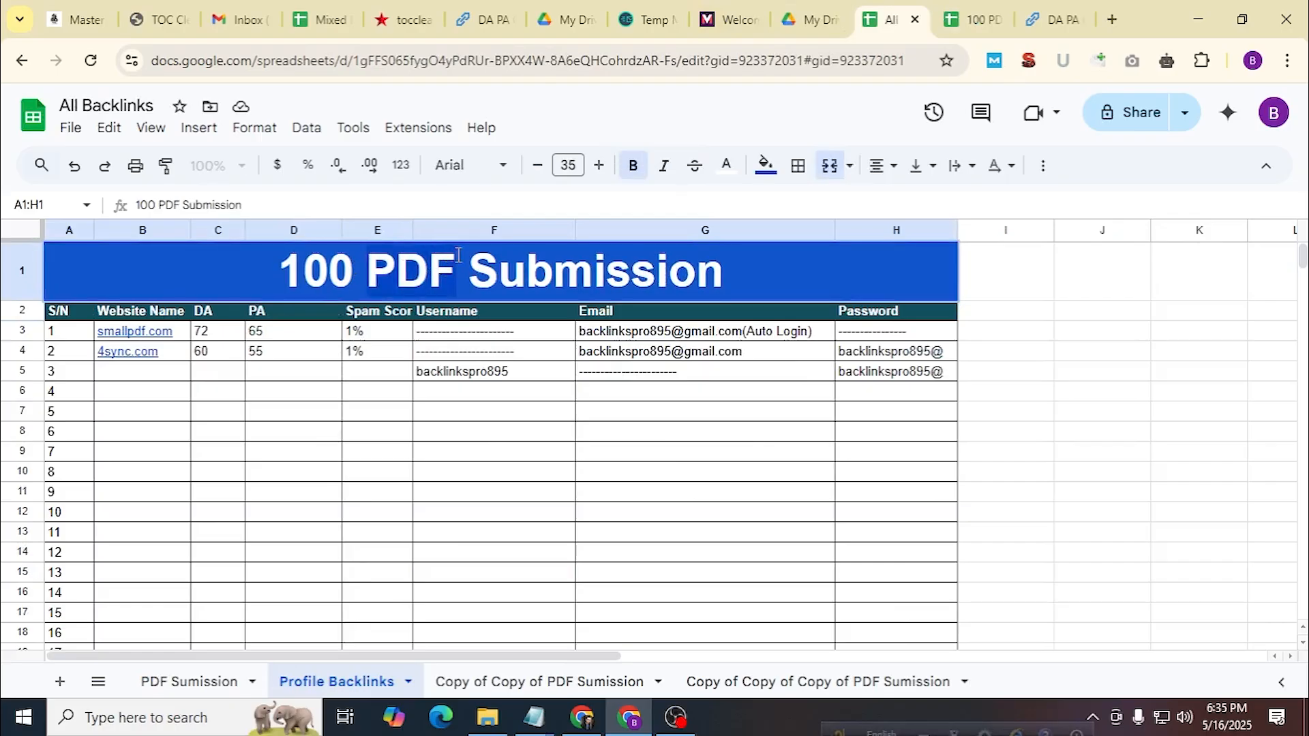
pyautogui.write('Profie')
pyautogui.press('BackSpace')
pyautogui.write('le')
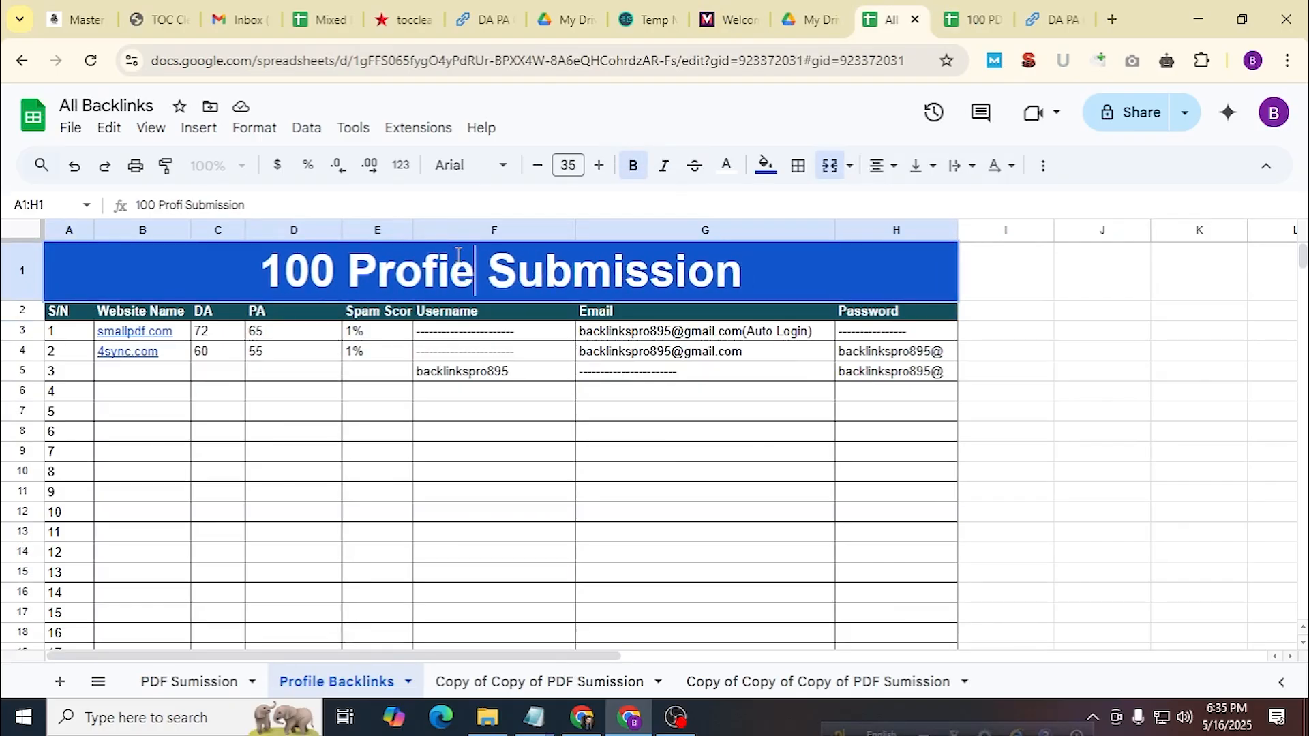
pyautogui.press('BackSpace')
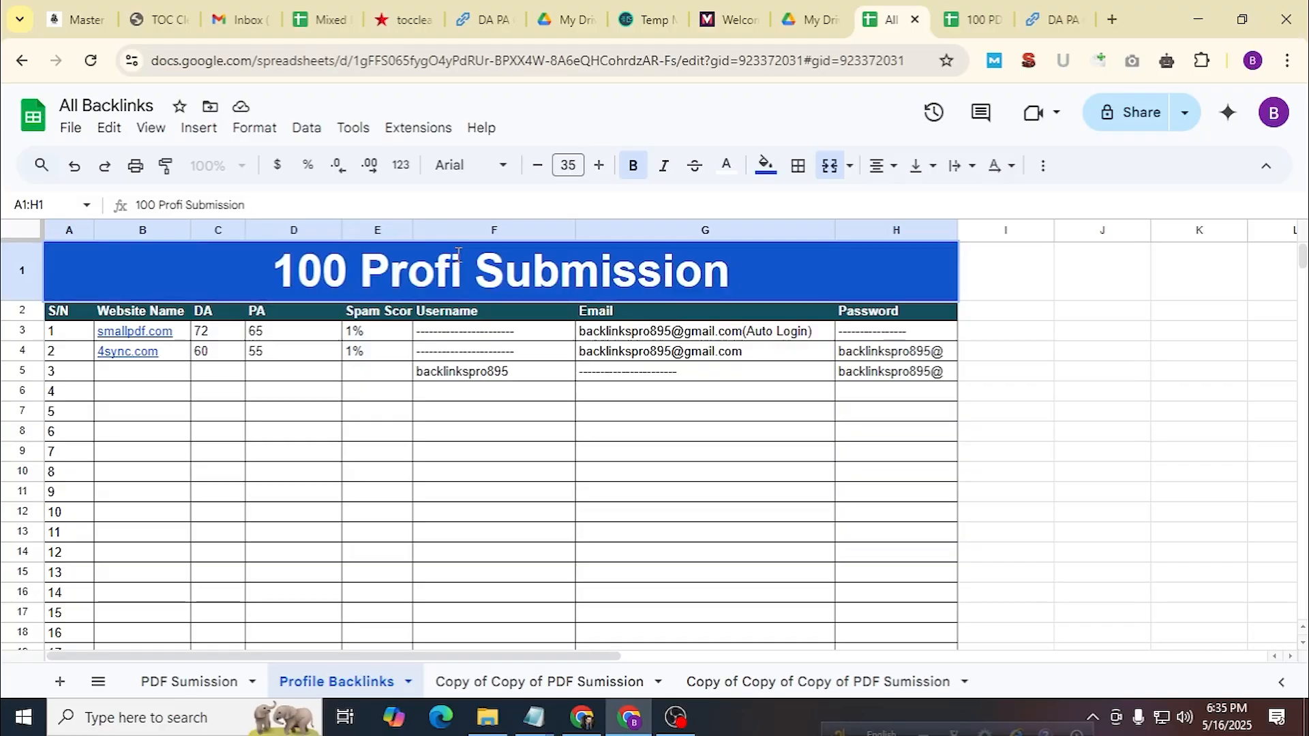
pyautogui.write('le')
pyautogui.doubleClick(525, 272)
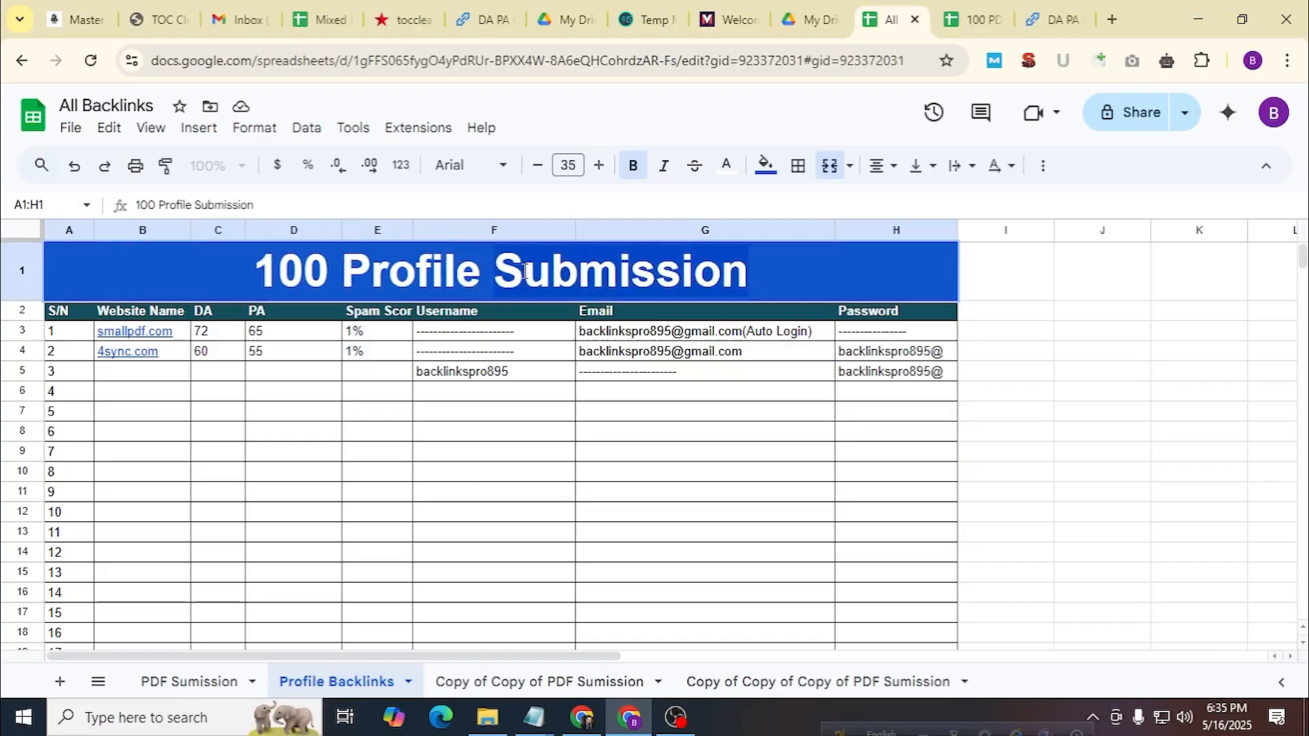
pyautogui.write('Backlinks')
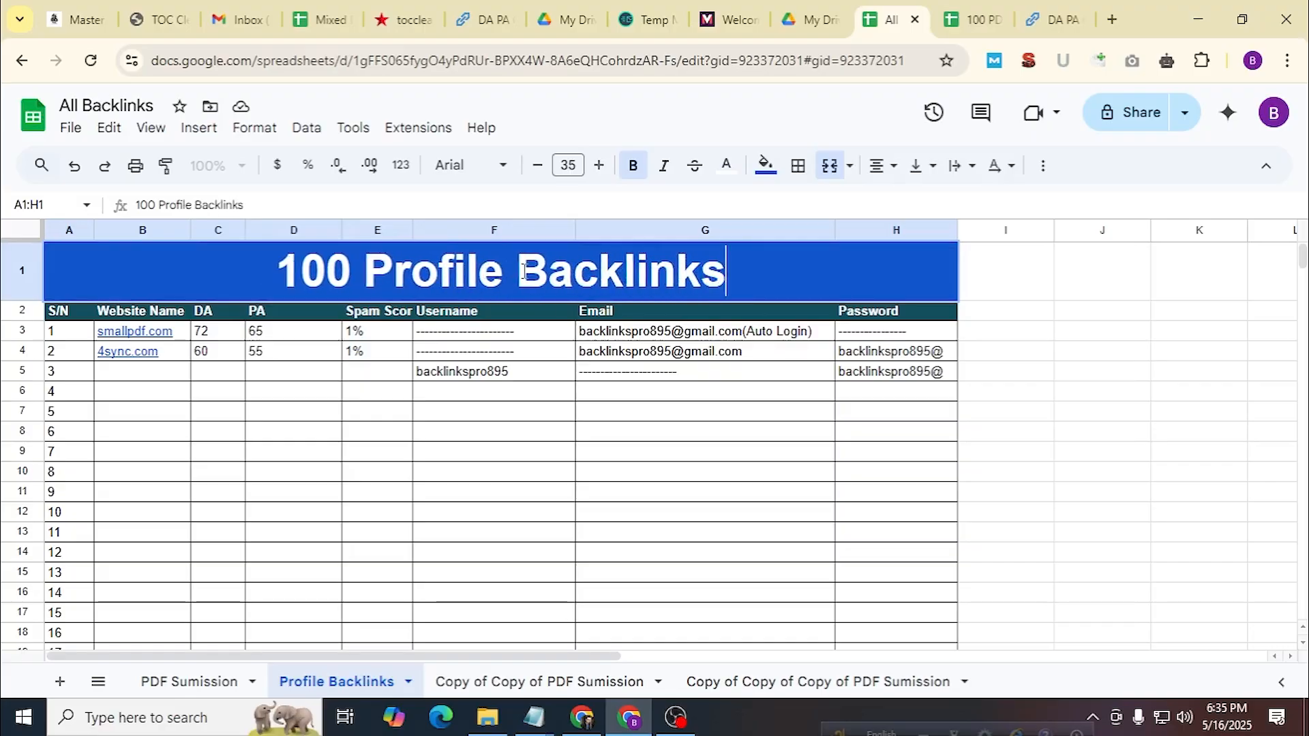
pyautogui.click(488, 417)
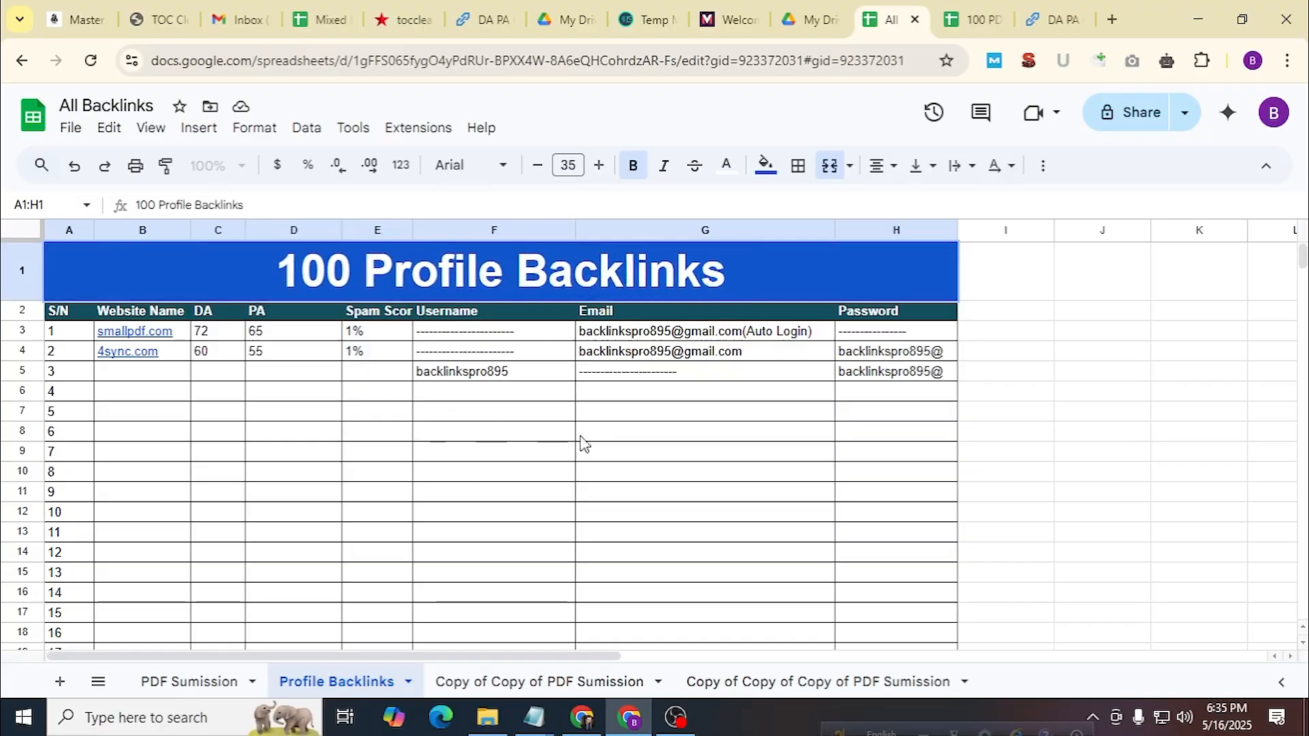
# Copy the website names, DA, PA and spam scores for goodreads.com and sbnation.com into B3:E4 of the All Backlinks Profile Backlinks sheet.
pyautogui.click(133, 334)
pyautogui.click(180, 347)
pyautogui.hotkey('ctrl', 'Tab')
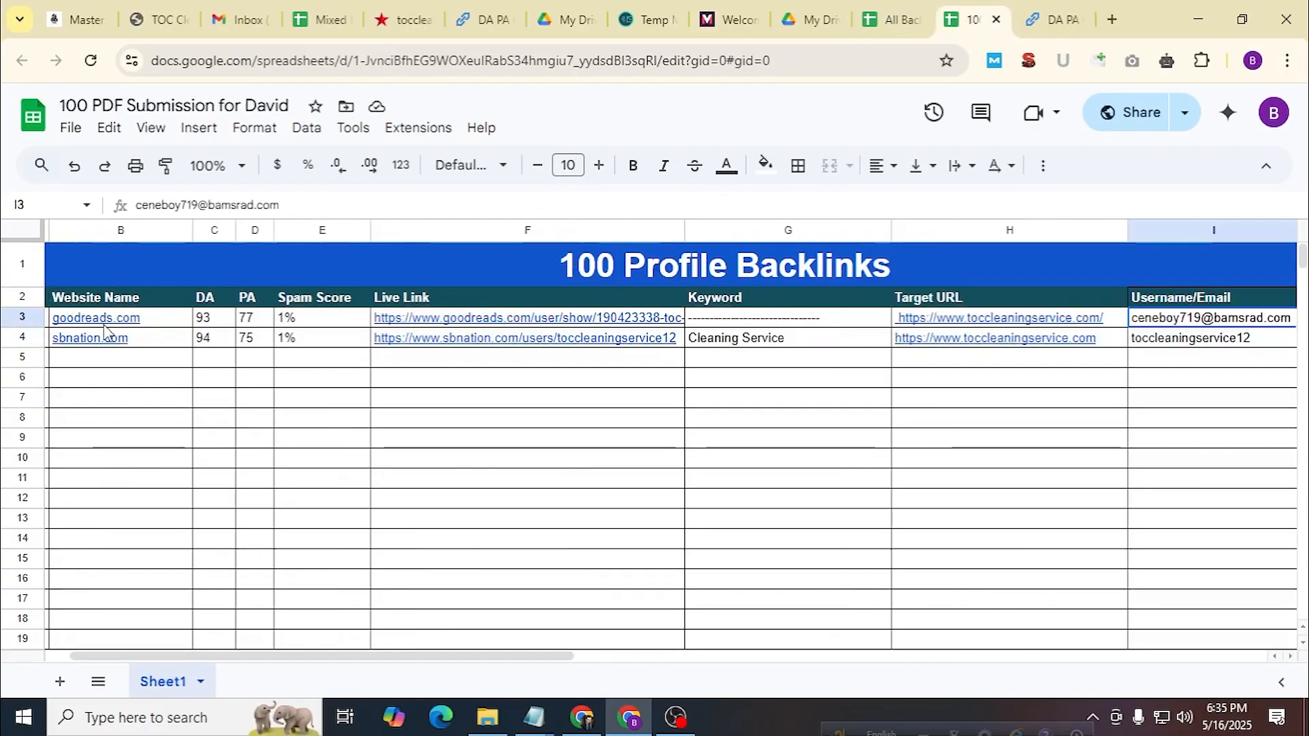
pyautogui.moveTo(168, 341); pyautogui.dragTo(311, 344)
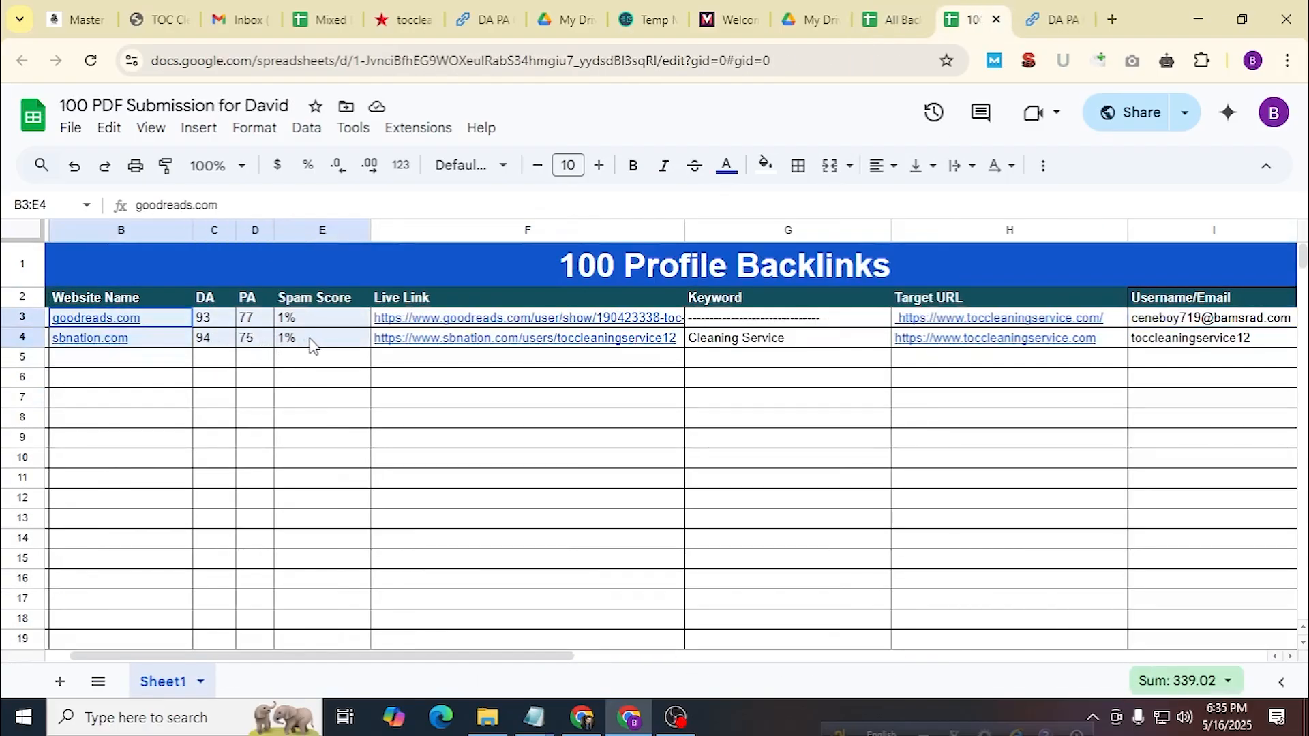
pyautogui.hotkey('ctrl', 'c')
pyautogui.click(899, 17)
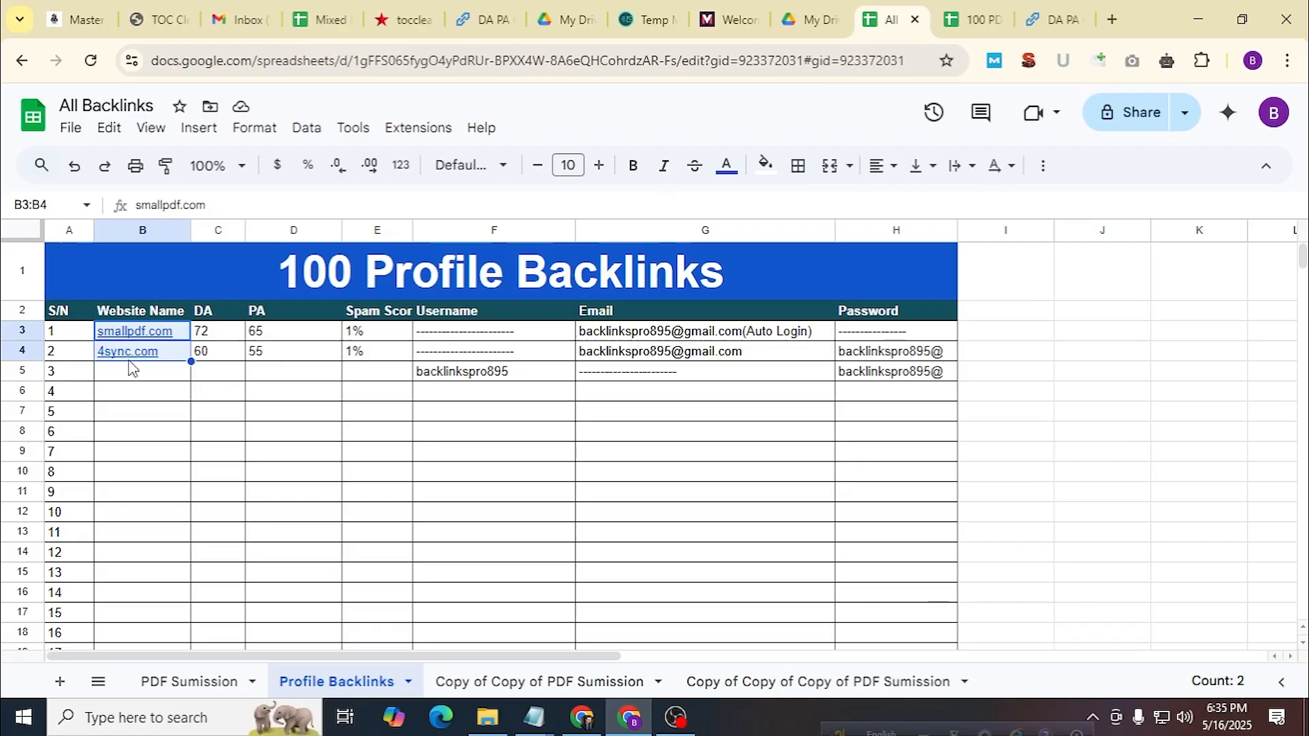
pyautogui.click(116, 339)
pyautogui.hotkey('ctrl', 'v')
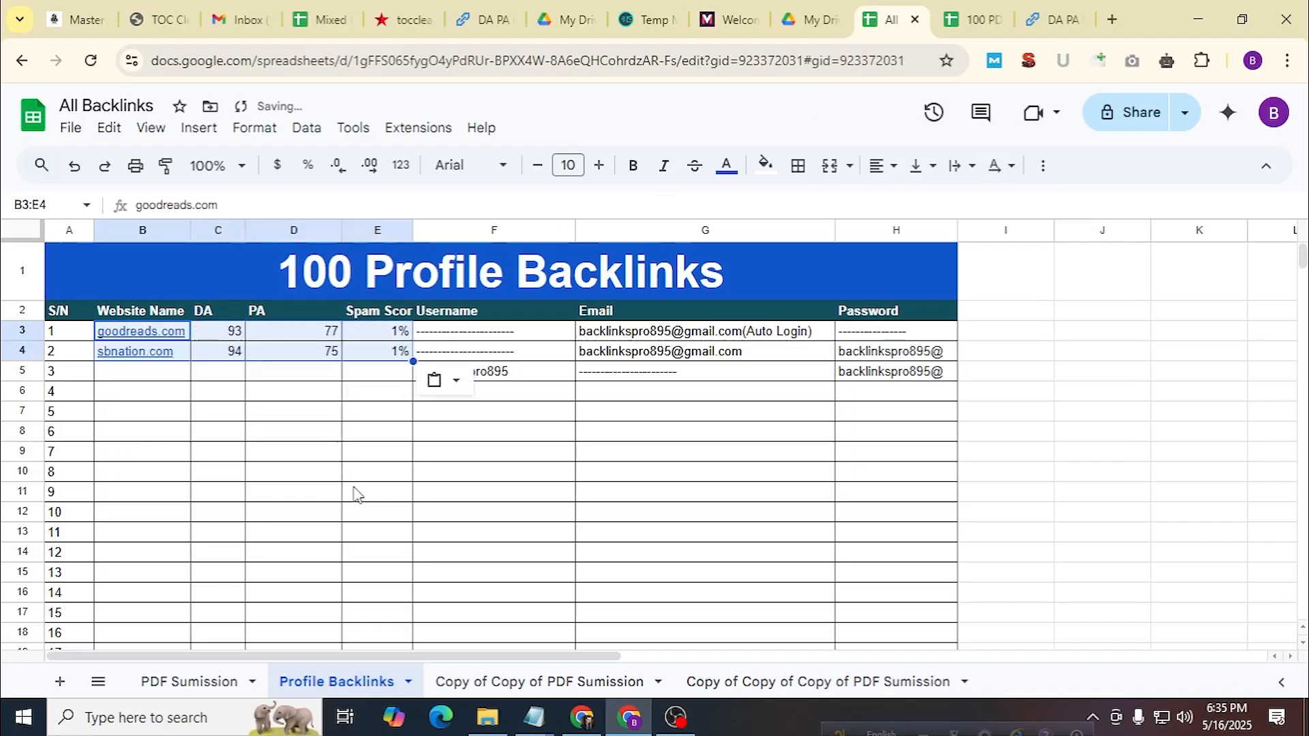
pyautogui.click(488, 450)
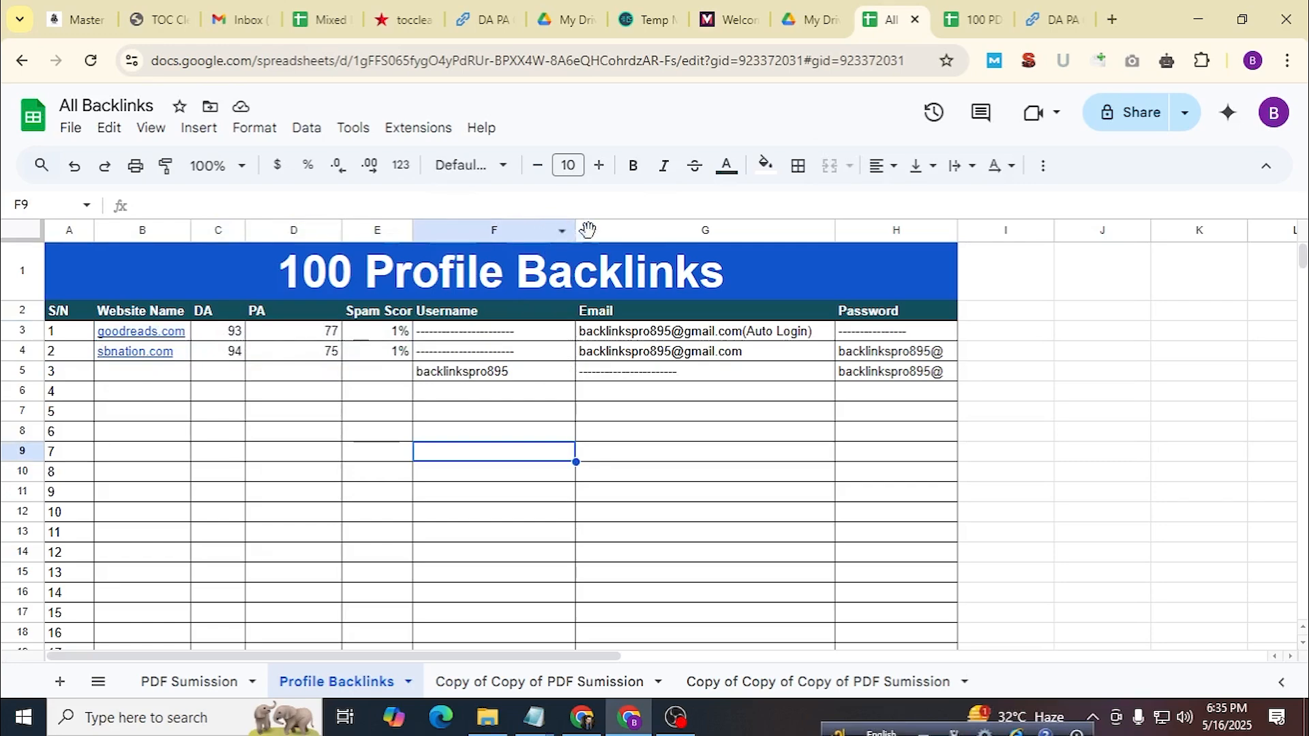
# Delete the Username, Email and Password columns F to H, and widen column E to fit the Spam Score header.
pyautogui.moveTo(559, 230); pyautogui.dragTo(928, 235)
pyautogui.rightClick(927, 235)
pyautogui.click(997, 379)
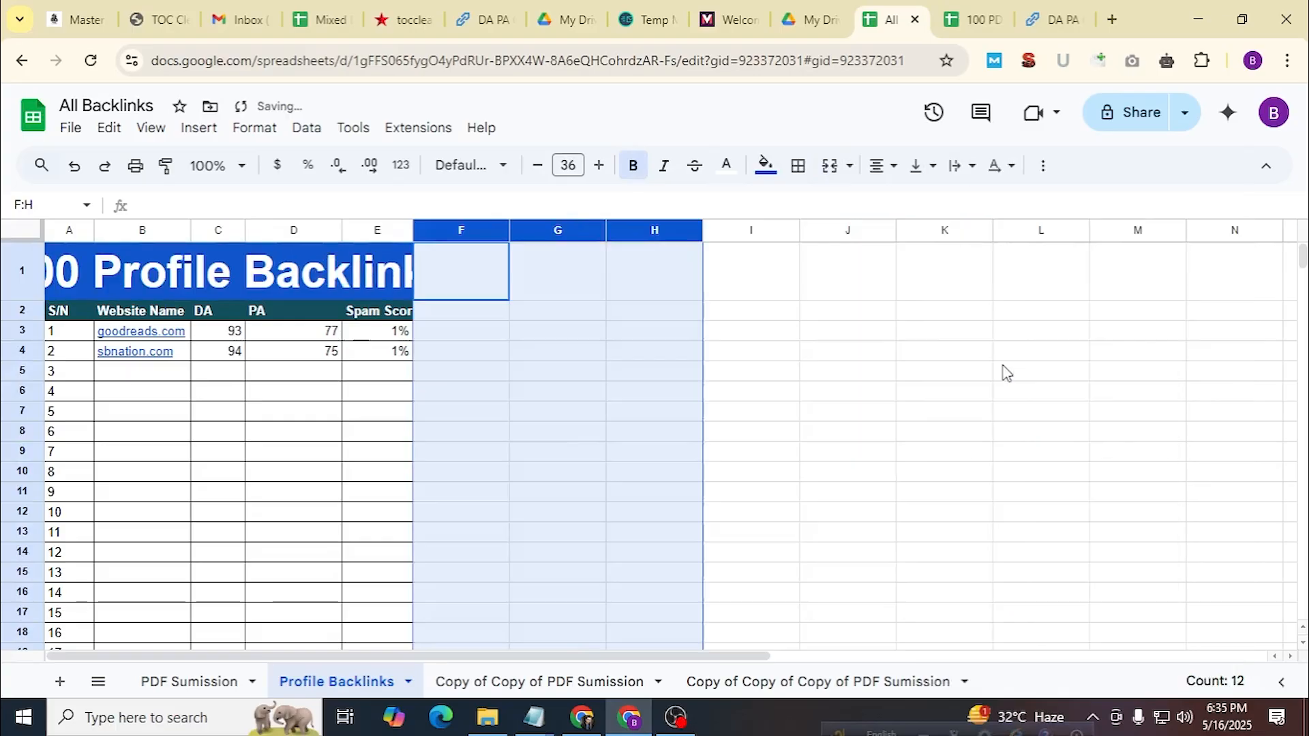
pyautogui.click(898, 391)
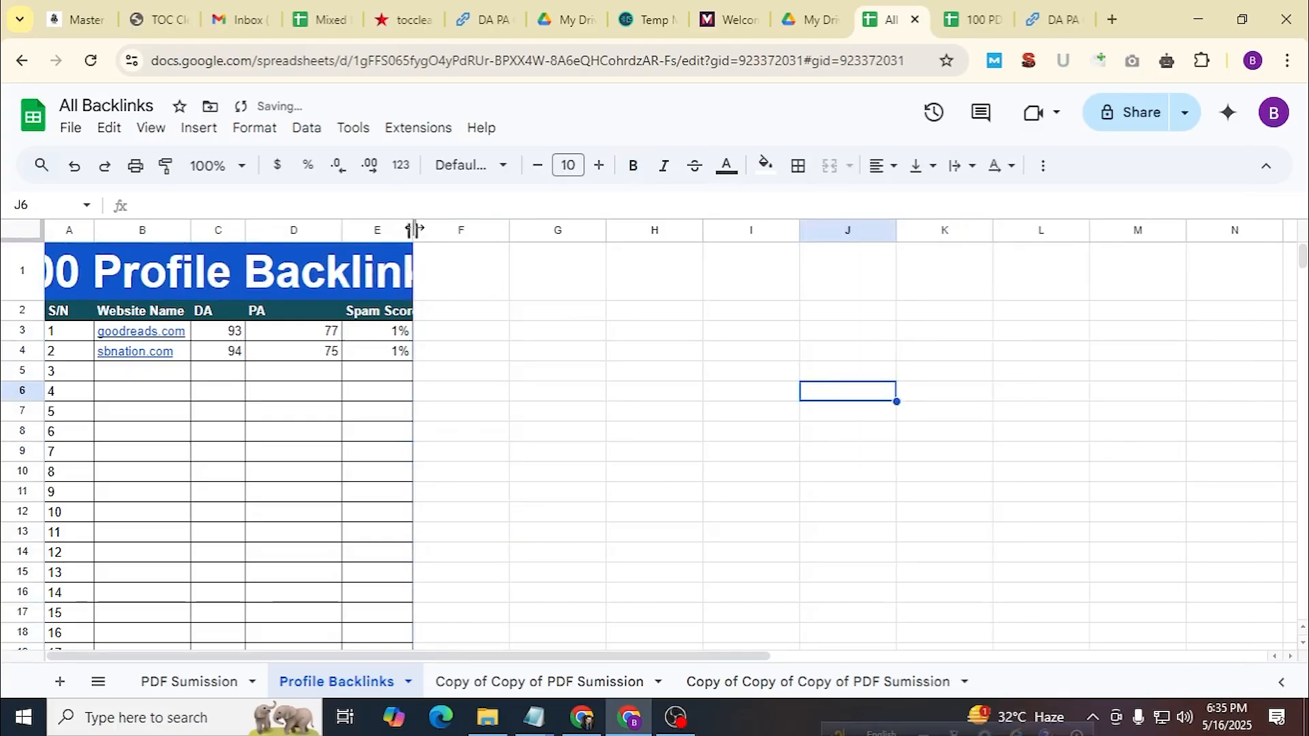
pyautogui.moveTo(414, 230); pyautogui.dragTo(461, 235)
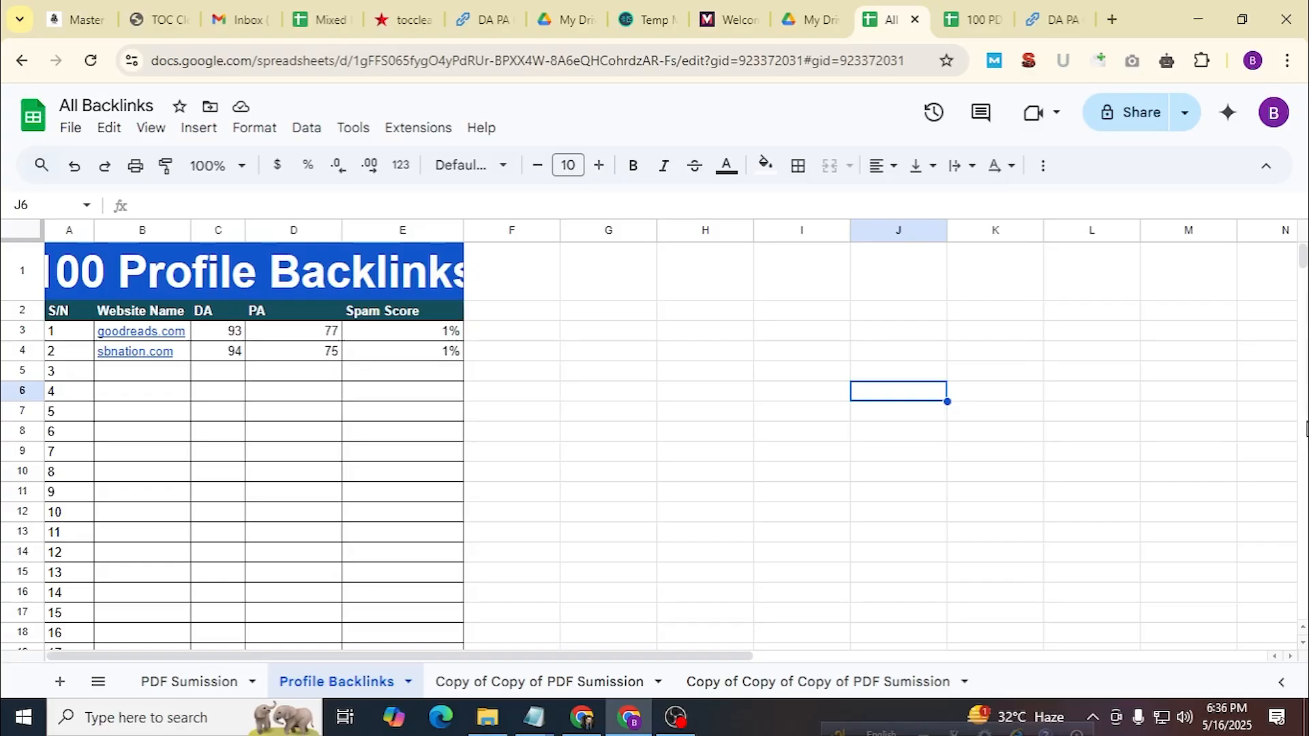
# Review the Profile Backlink Live Links list in the Mixed Backlinks file, the All Backlinks sheet and the SB Nation profile.
pyautogui.click(320, 20)
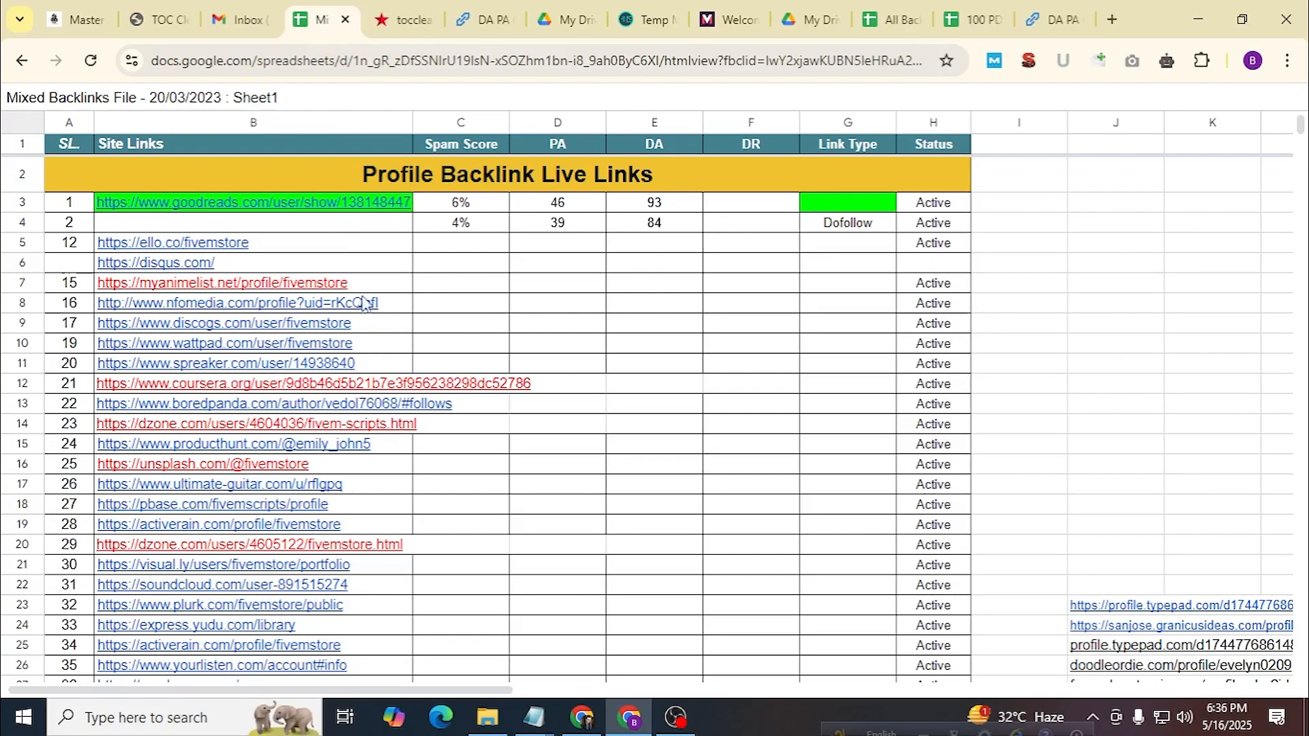
pyautogui.click(899, 19)
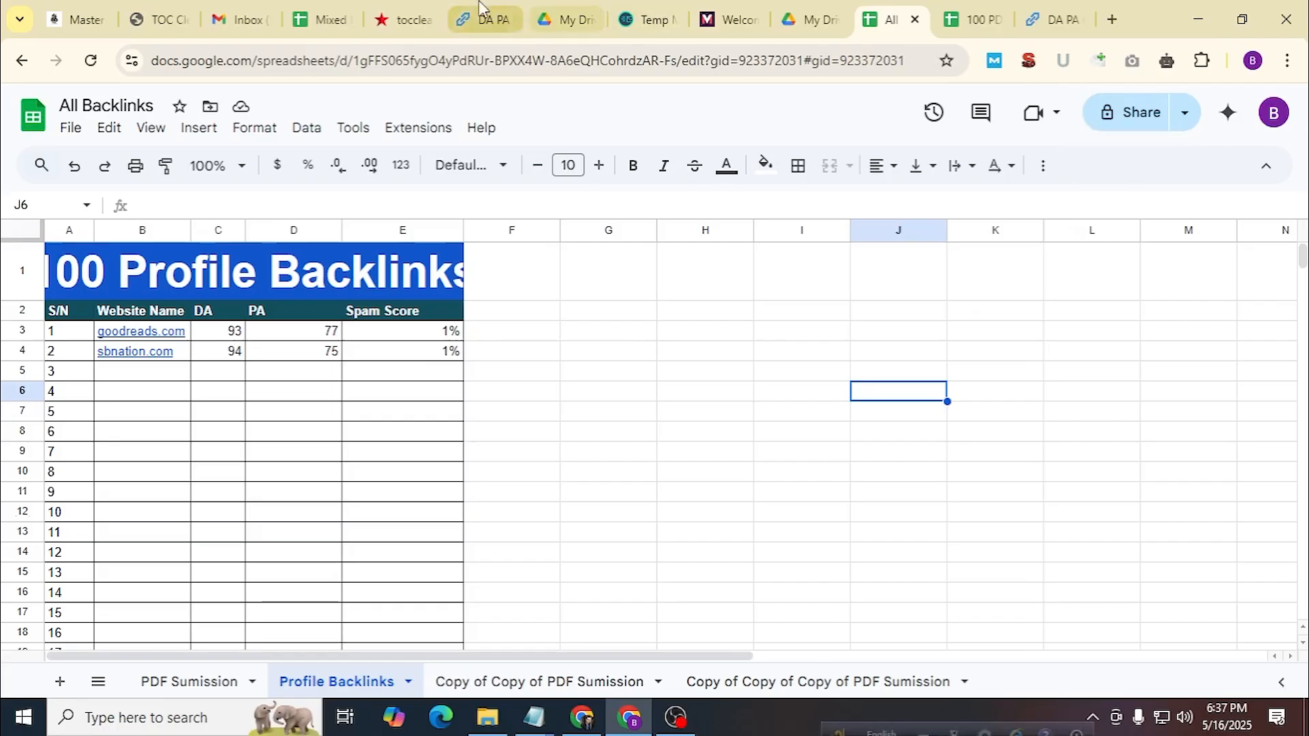
pyautogui.click(402, 9)
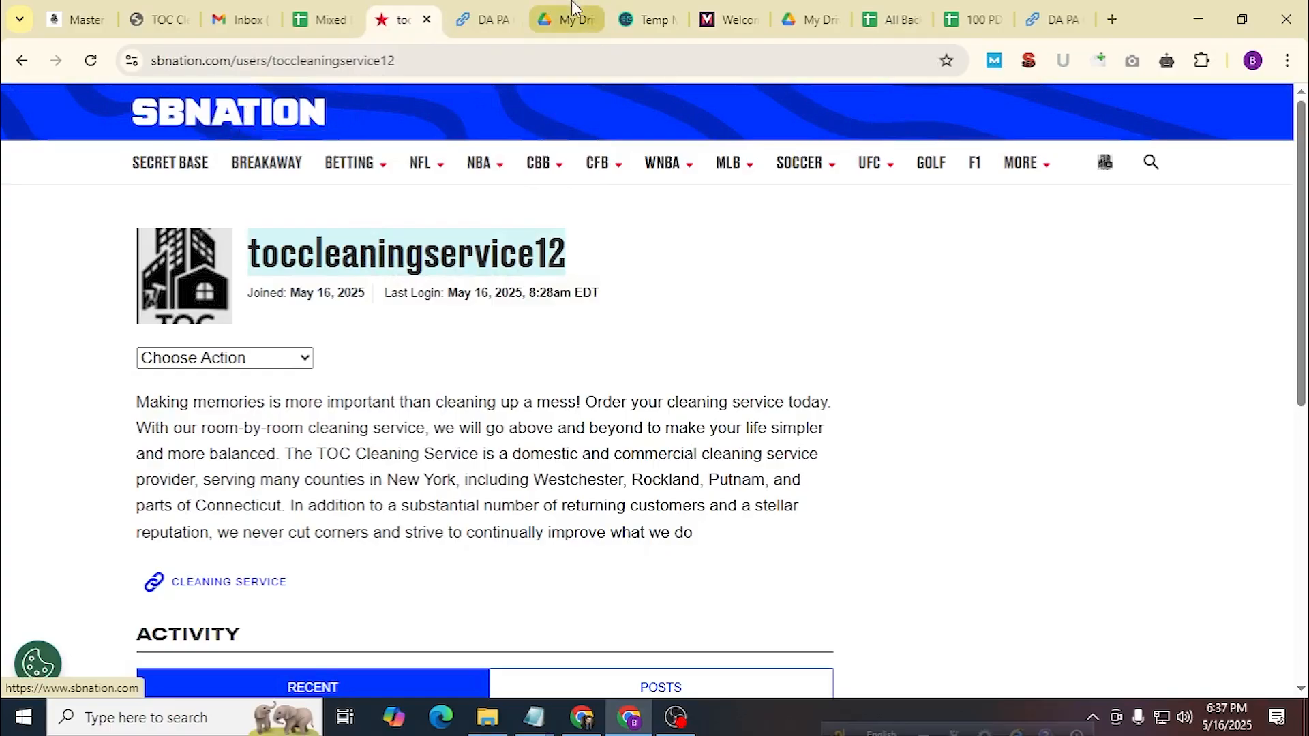
# Close the DA PA checker, Temp Mail, Welcome and All Backlinks tabs and one of the two My Drive tabs.
pyautogui.click(499, 20)
pyautogui.click(508, 20)
pyautogui.click(508, 21)
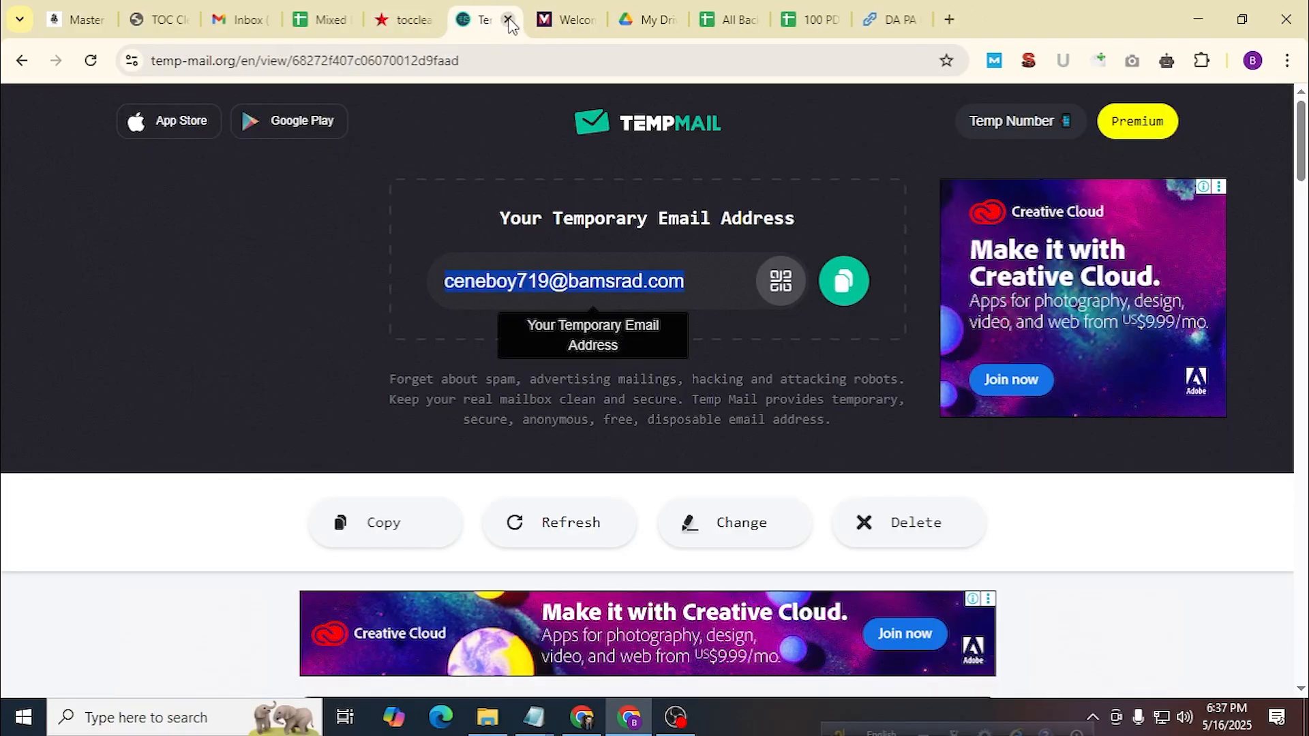
pyautogui.click(508, 20)
pyautogui.click(509, 21)
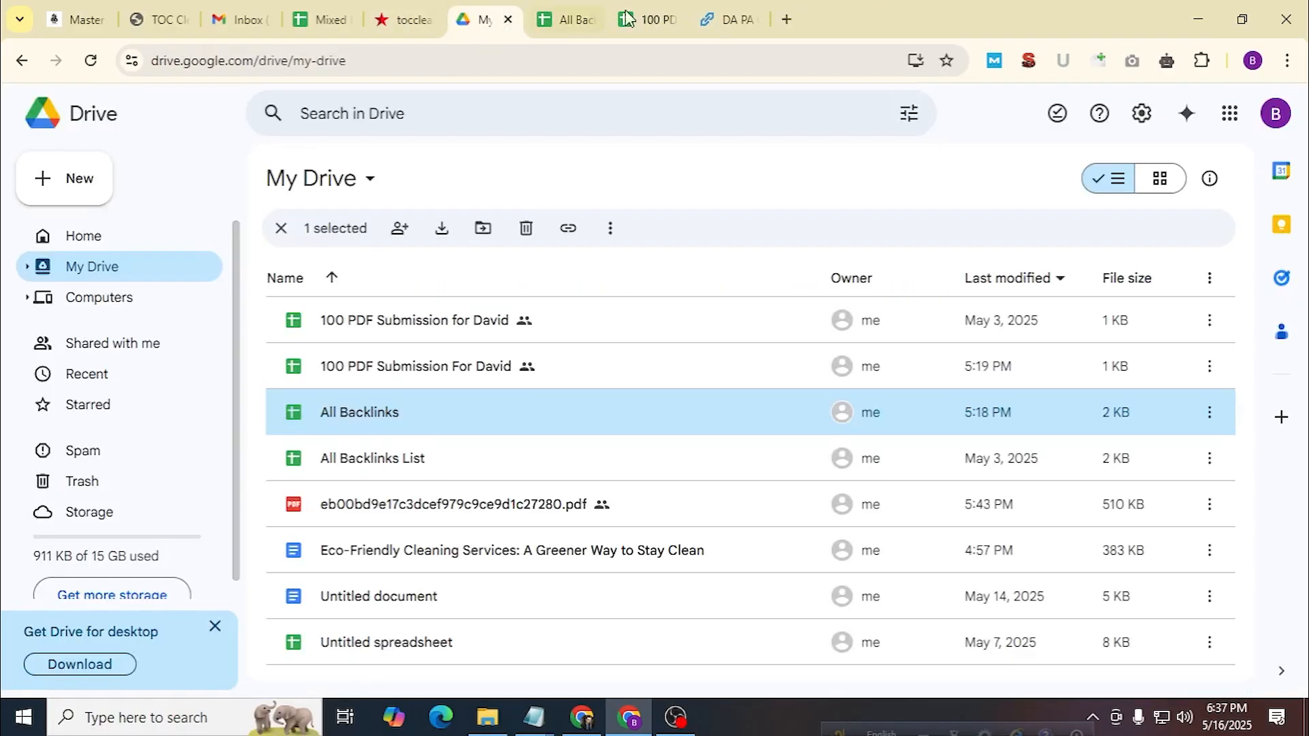
pyautogui.click(572, 15)
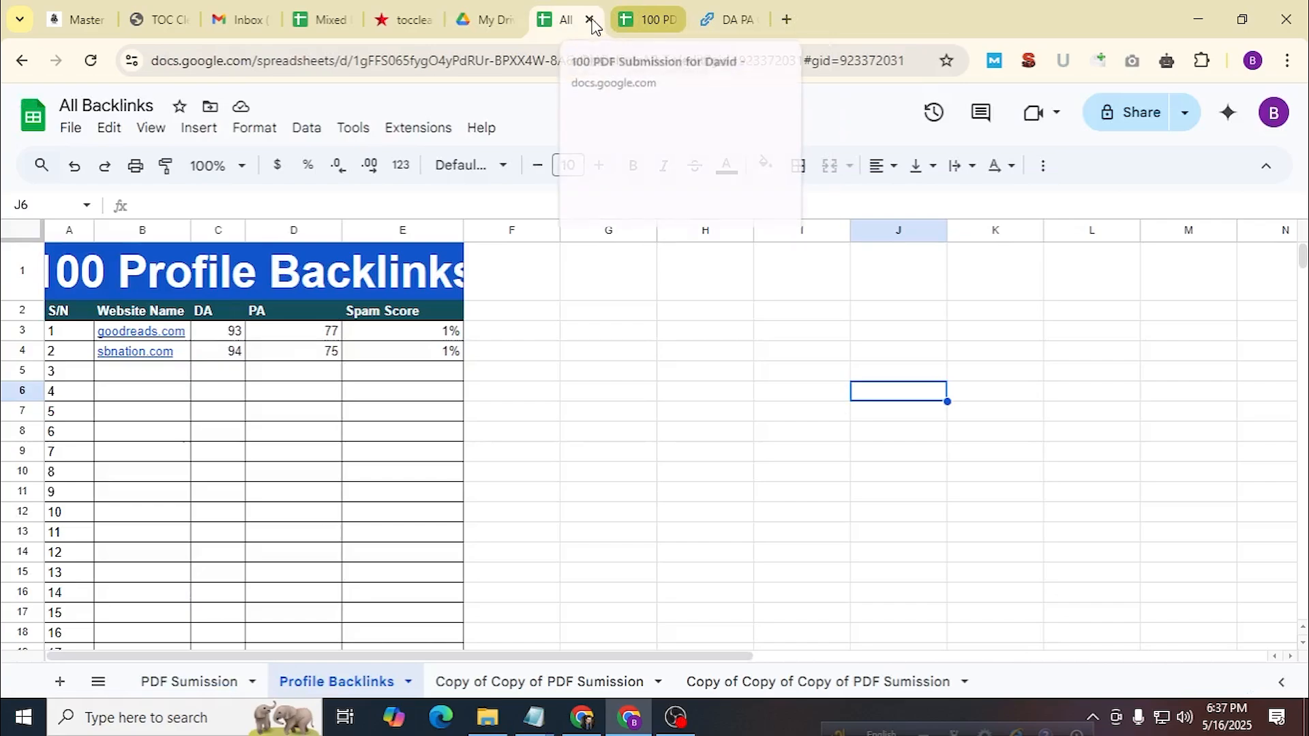
pyautogui.click(592, 21)
pyautogui.click(661, 7)
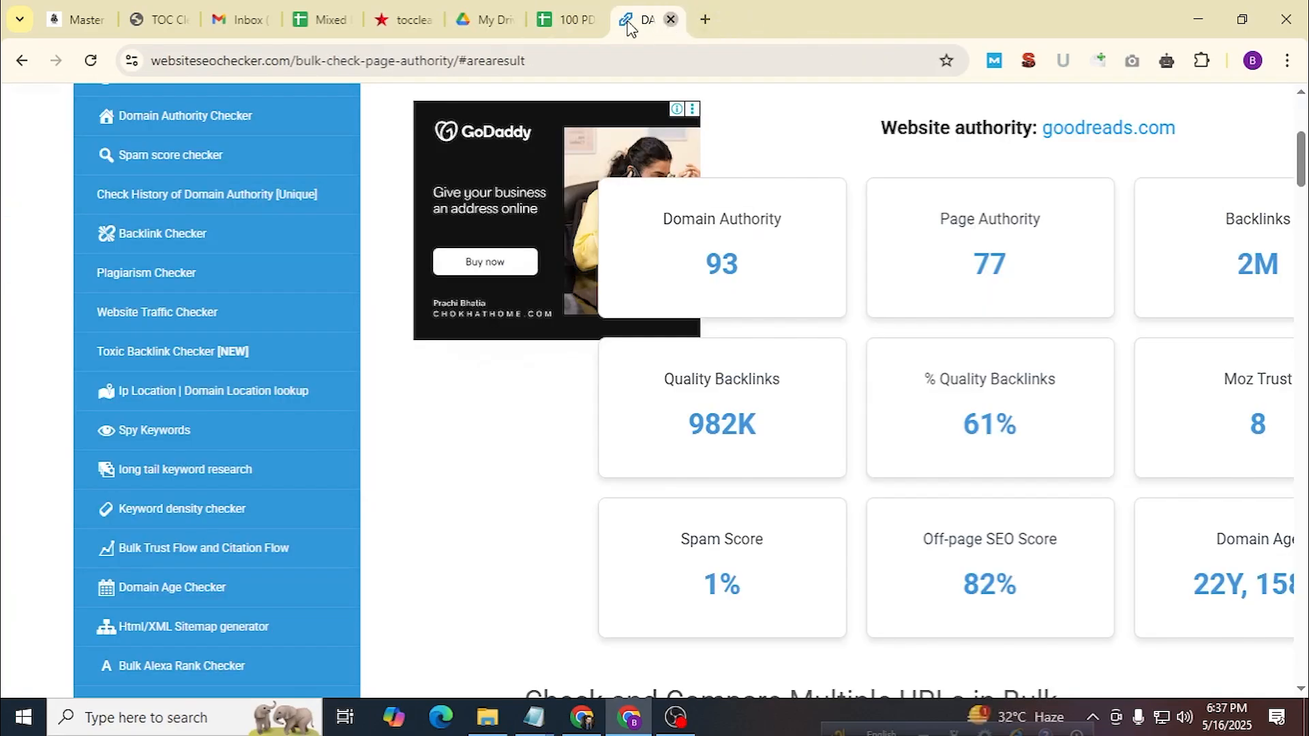
pyautogui.click(671, 19)
# Close the Mixed Backlinks, Inbox, TOC cleaning site and Master tabs, leaving the SB Nation profile in view.
pyautogui.click(430, 6)
pyautogui.click(337, 5)
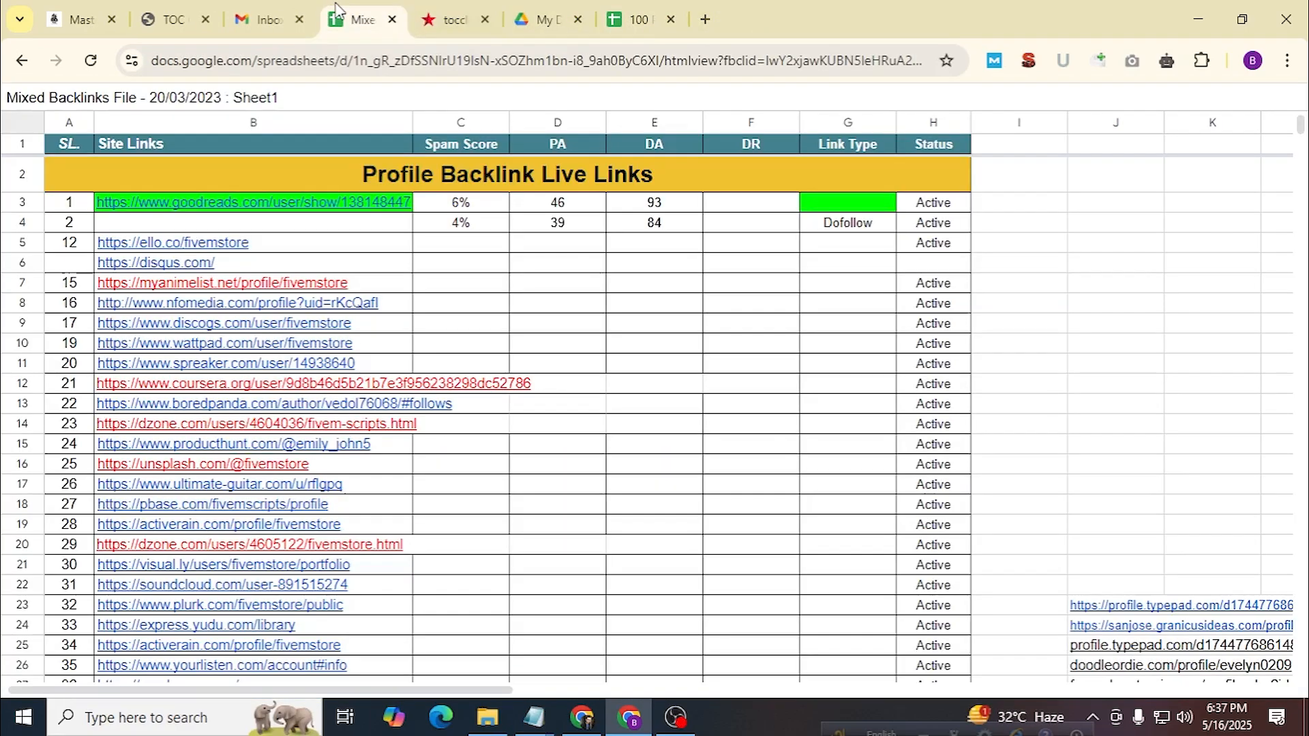
pyautogui.click(394, 20)
pyautogui.click(266, 20)
pyautogui.click(299, 20)
pyautogui.click(206, 19)
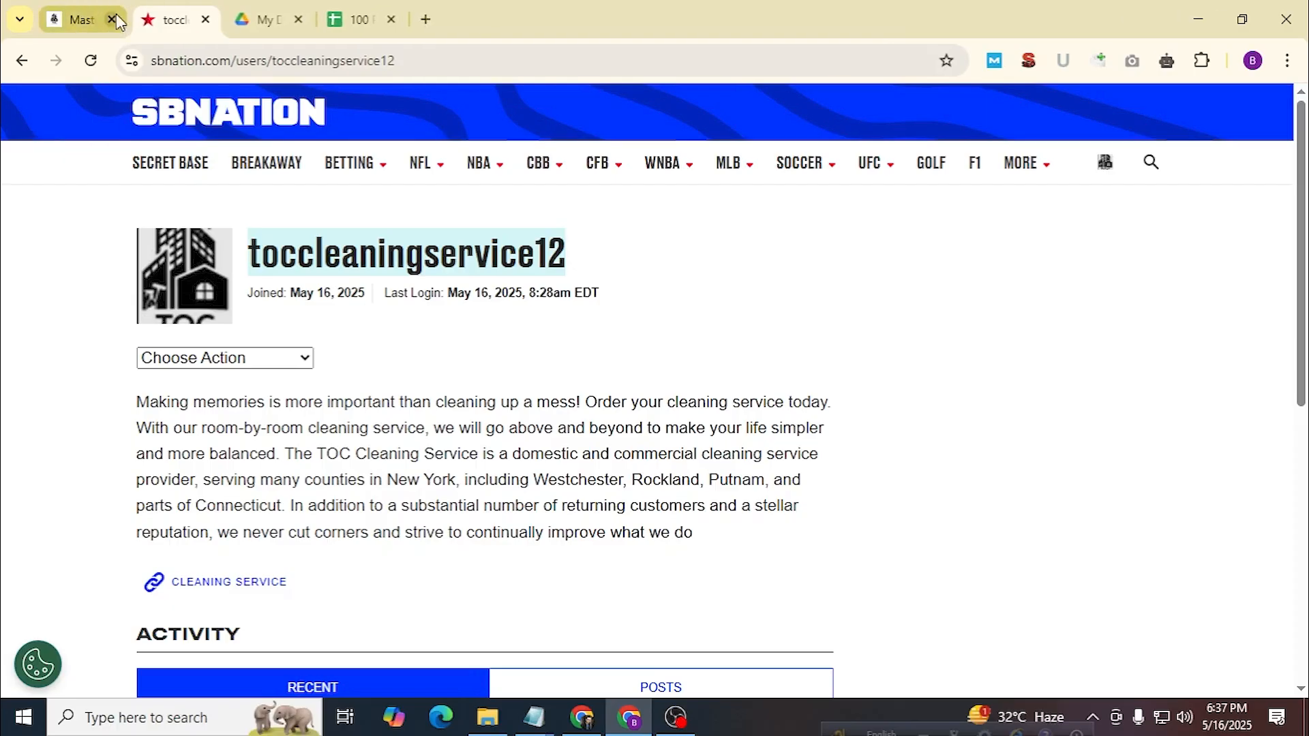
pyautogui.click(113, 19)
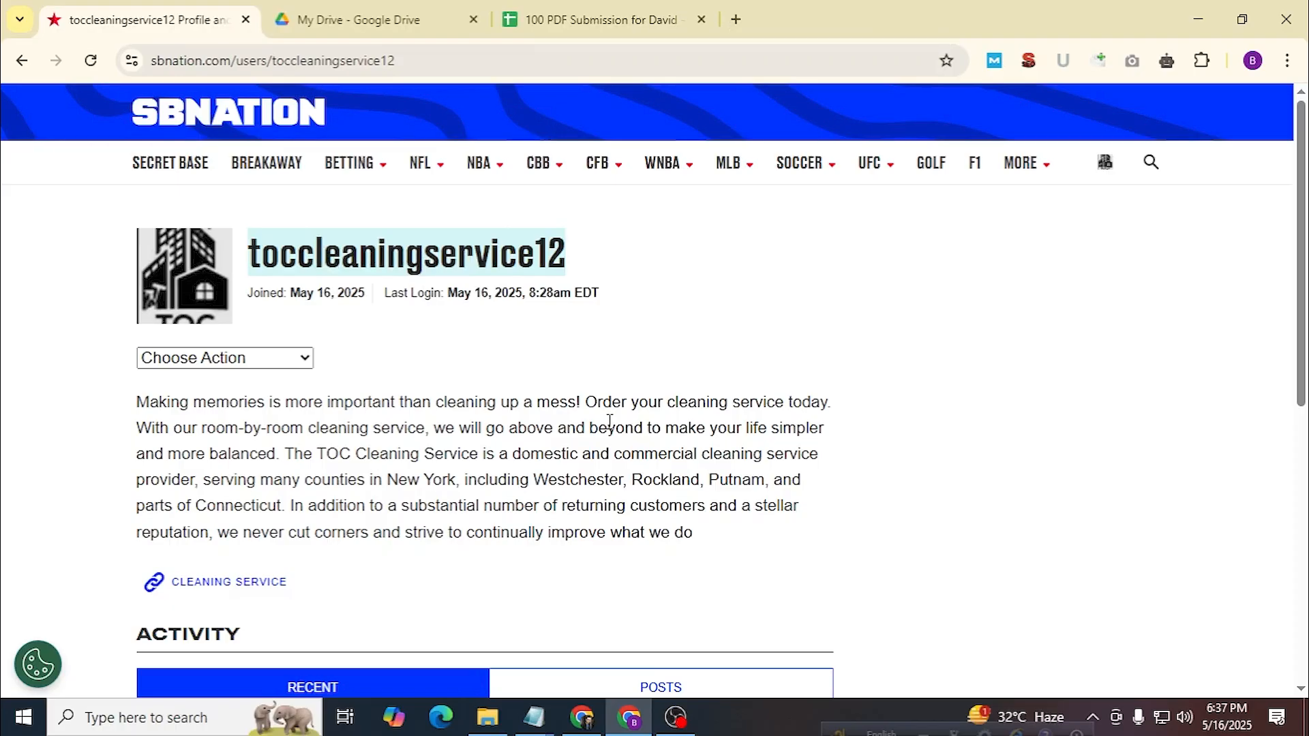
# Open SB Nation's NFL and NBA pages in new tabs from the profile page, and switch to the NFL page.
pyautogui.click(443, 266)
pyautogui.moveTo(572, 255); pyautogui.dragTo(287, 251)
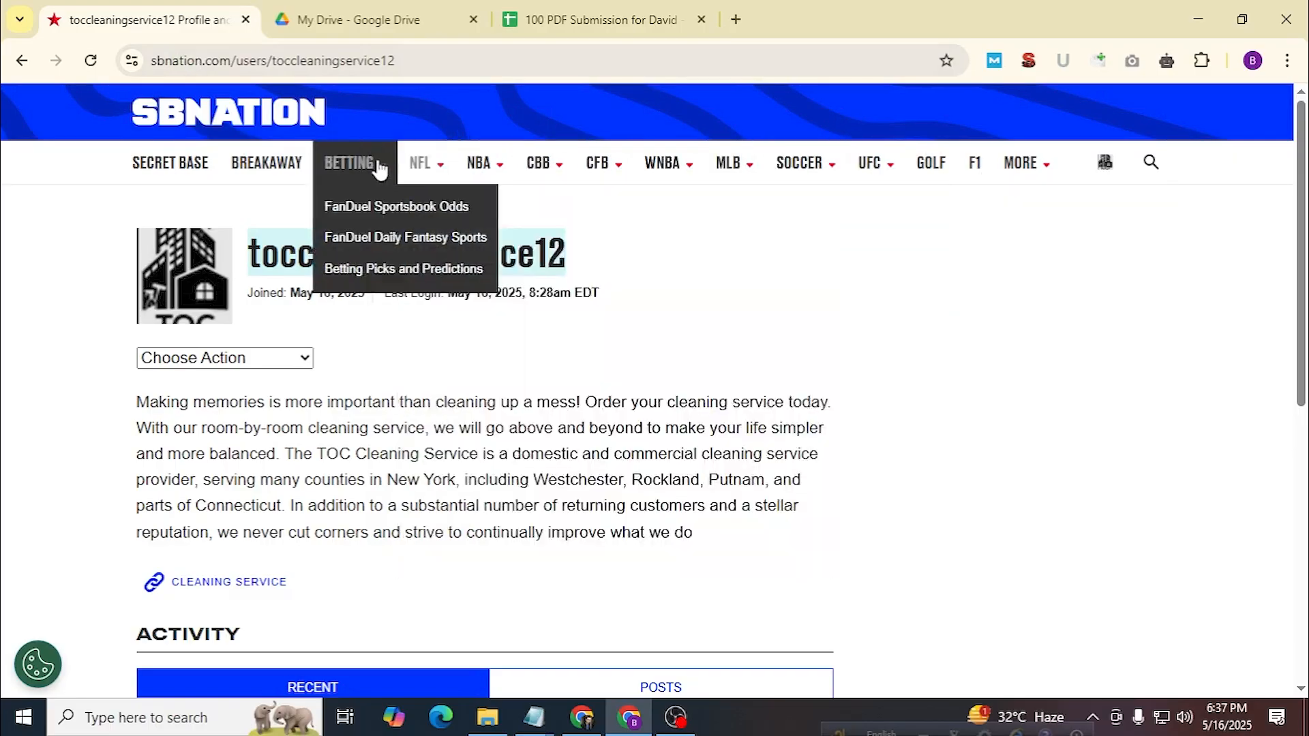
pyautogui.click(375, 168)
pyautogui.middleClick(434, 219)
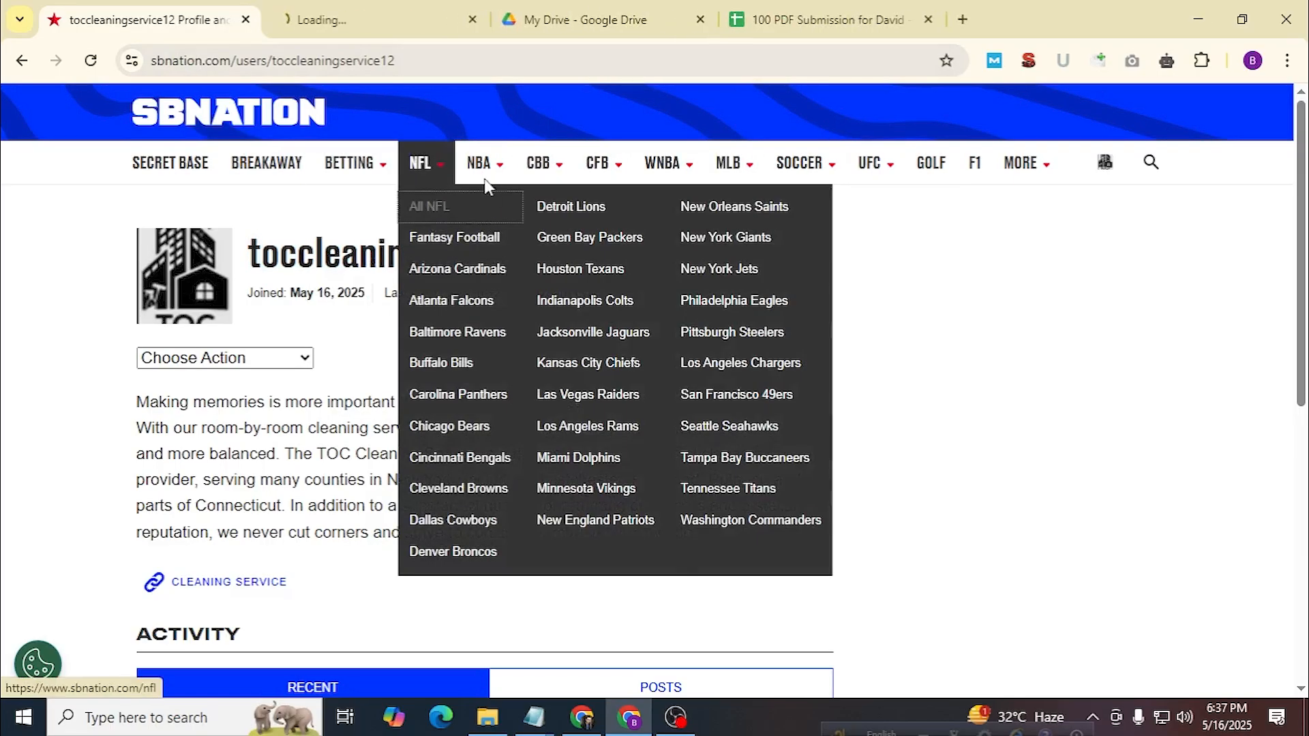
pyautogui.middleClick(489, 208)
pyautogui.click(393, 10)
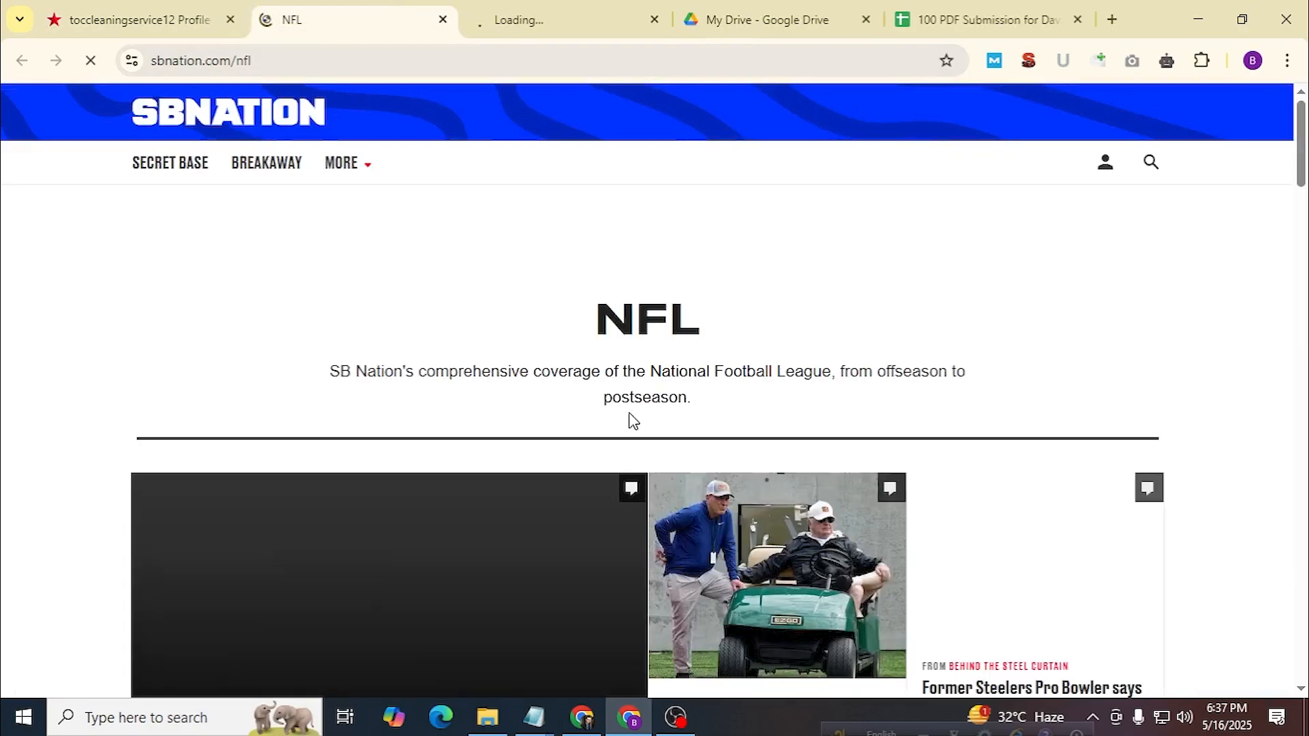
# Browse the NFL page, view the article on NFL rookie QB debuts in a new tab, and return to the SB Nation profile.
pyautogui.scroll(-10, 634, 419)
pyautogui.scroll(-4, 968, 372)
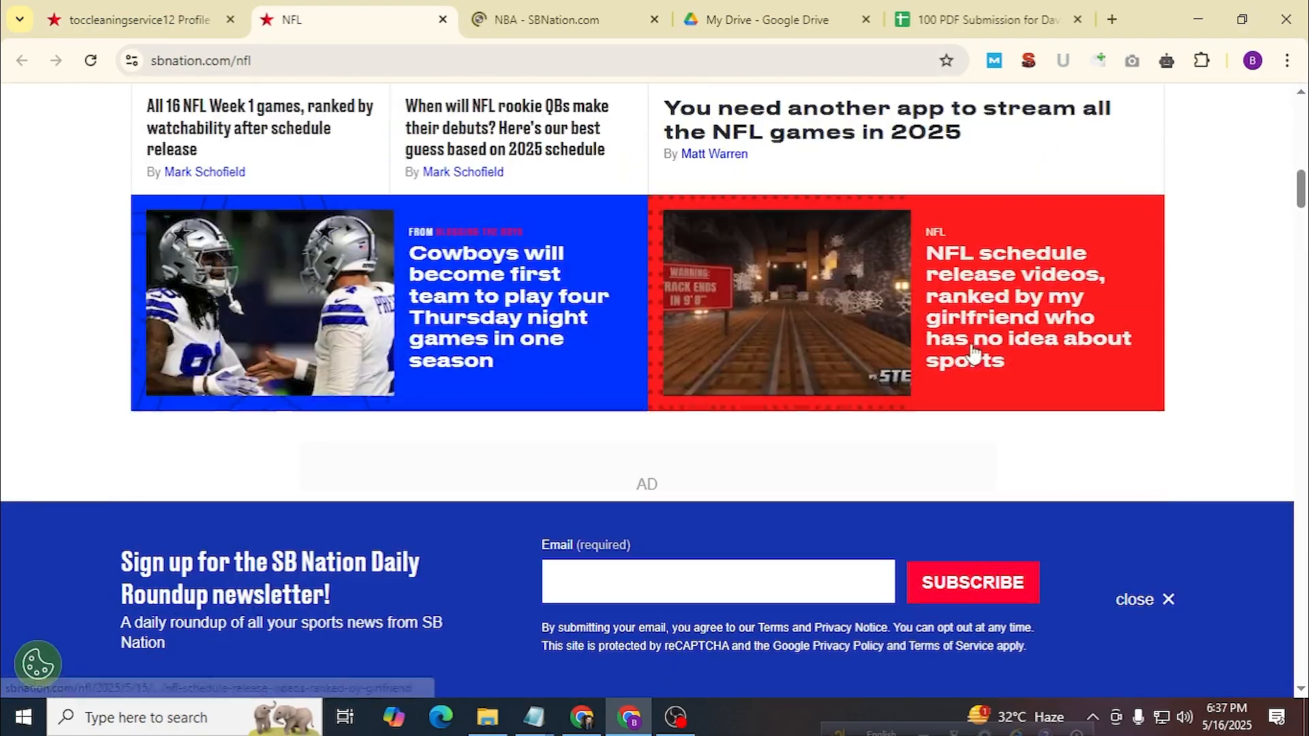
pyautogui.scroll(2, 880, 318)
pyautogui.middleClick(512, 220)
pyautogui.click(490, 12)
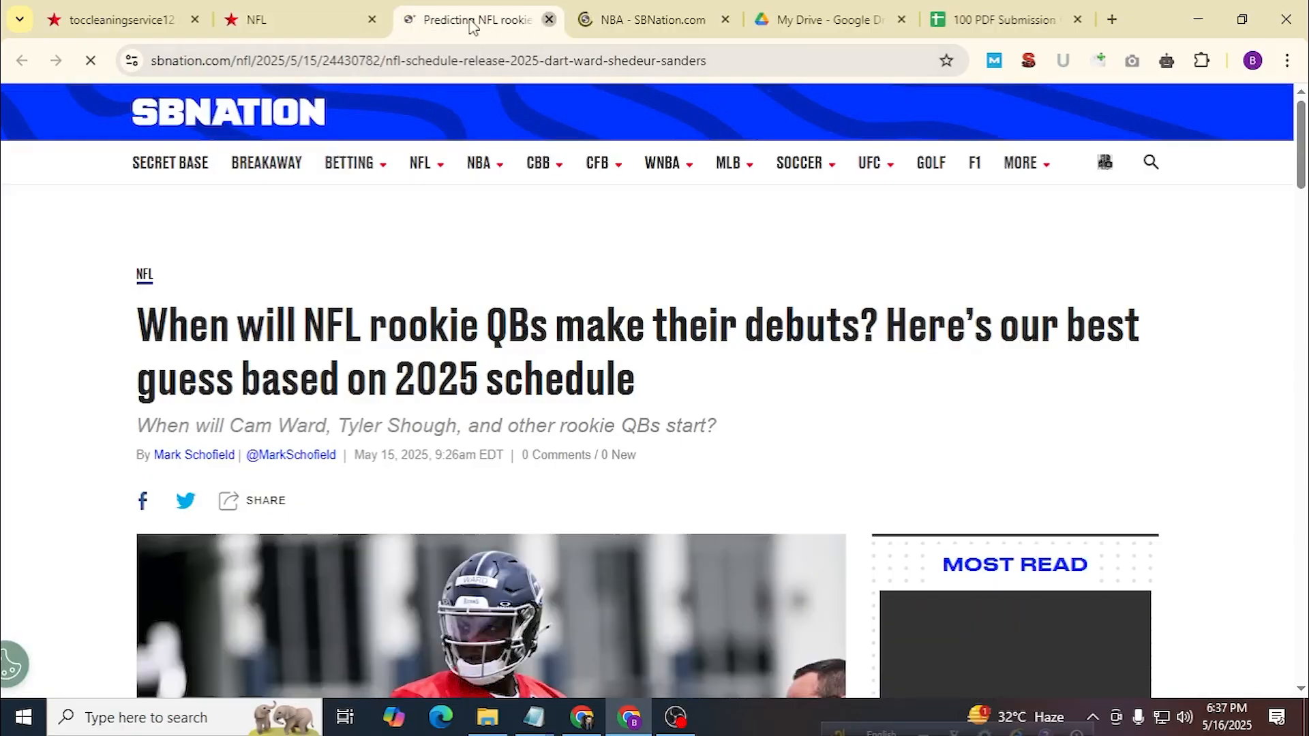
pyautogui.click(549, 19)
pyautogui.click(116, 19)
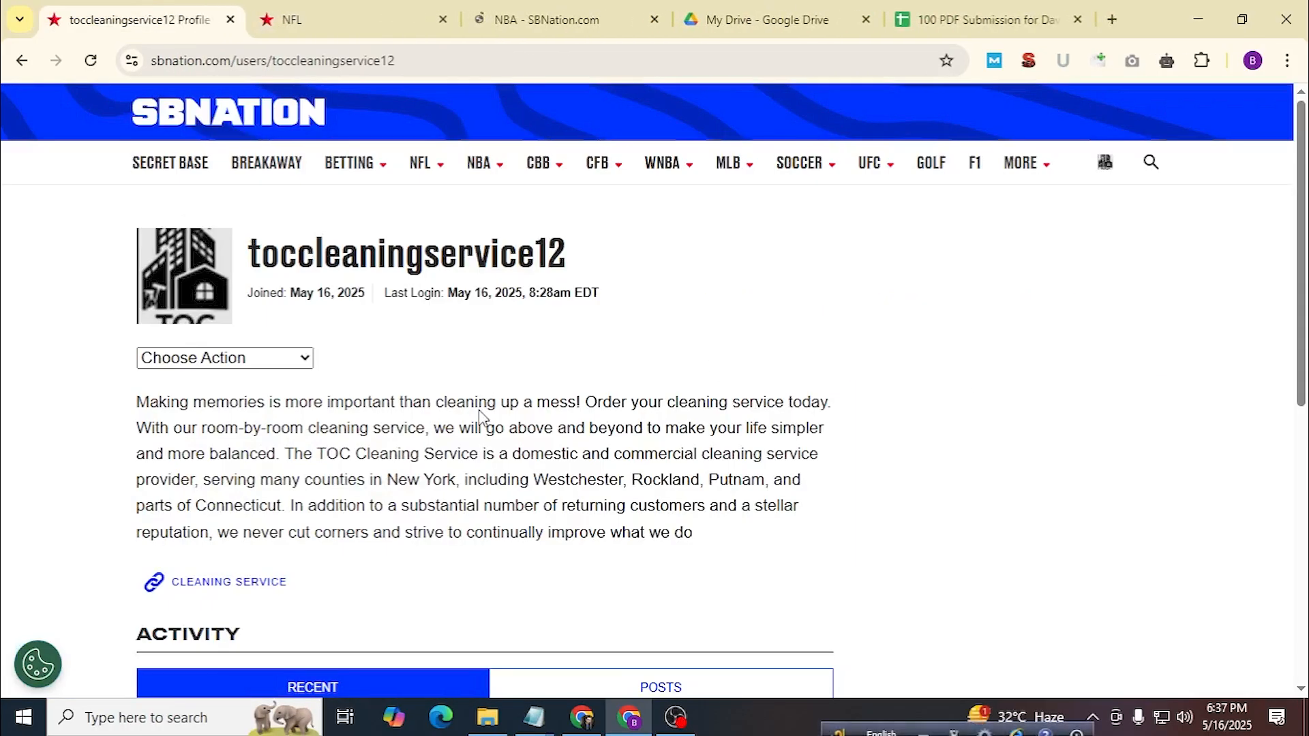
# Replace the NFL and NBA tabs with the SB Nation homepage in a new tab, and dismiss its membership notice.
pyautogui.middleClick(234, 122)
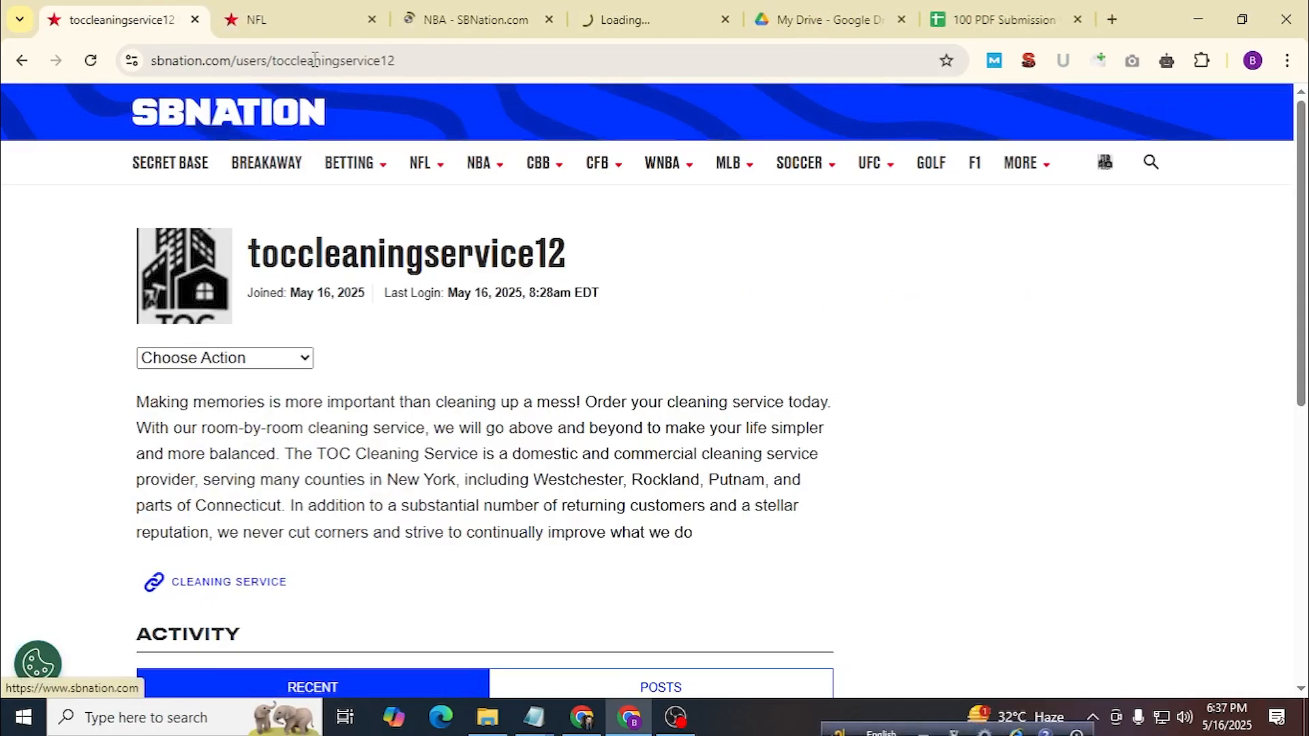
pyautogui.click(371, 19)
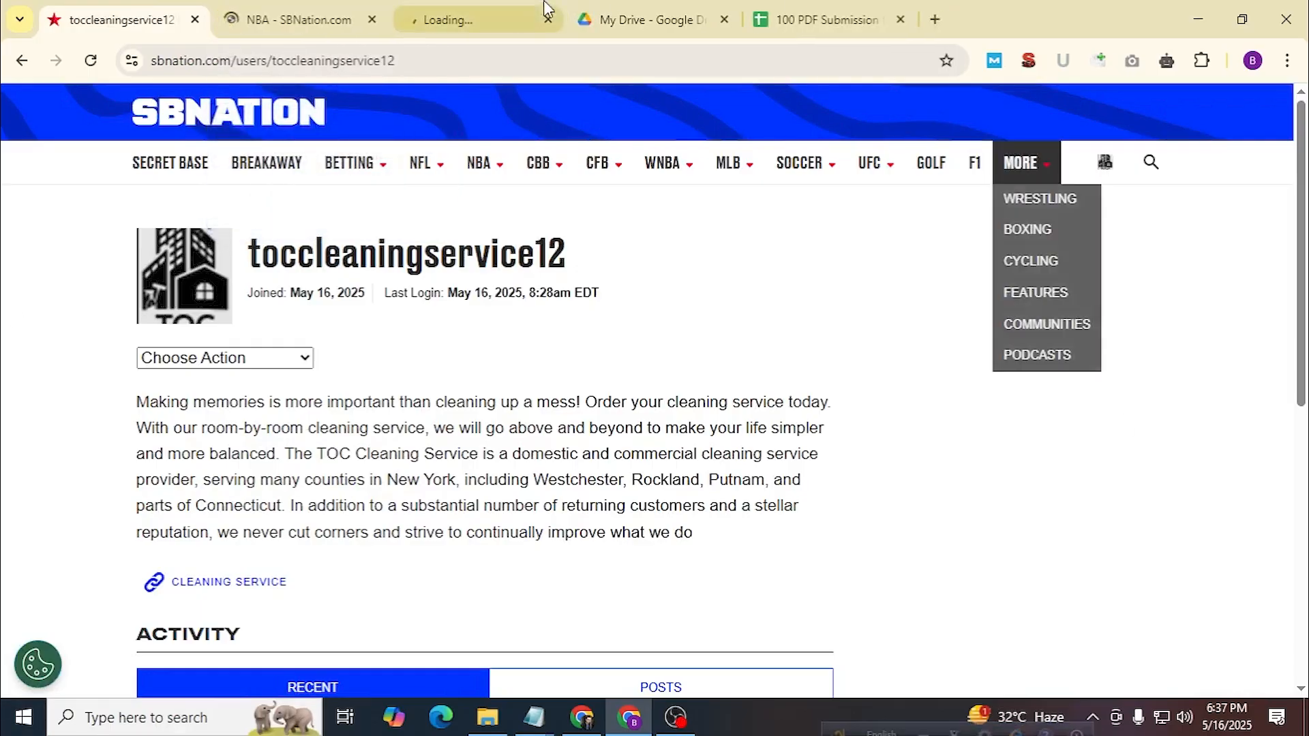
pyautogui.click(372, 19)
pyautogui.click(291, 15)
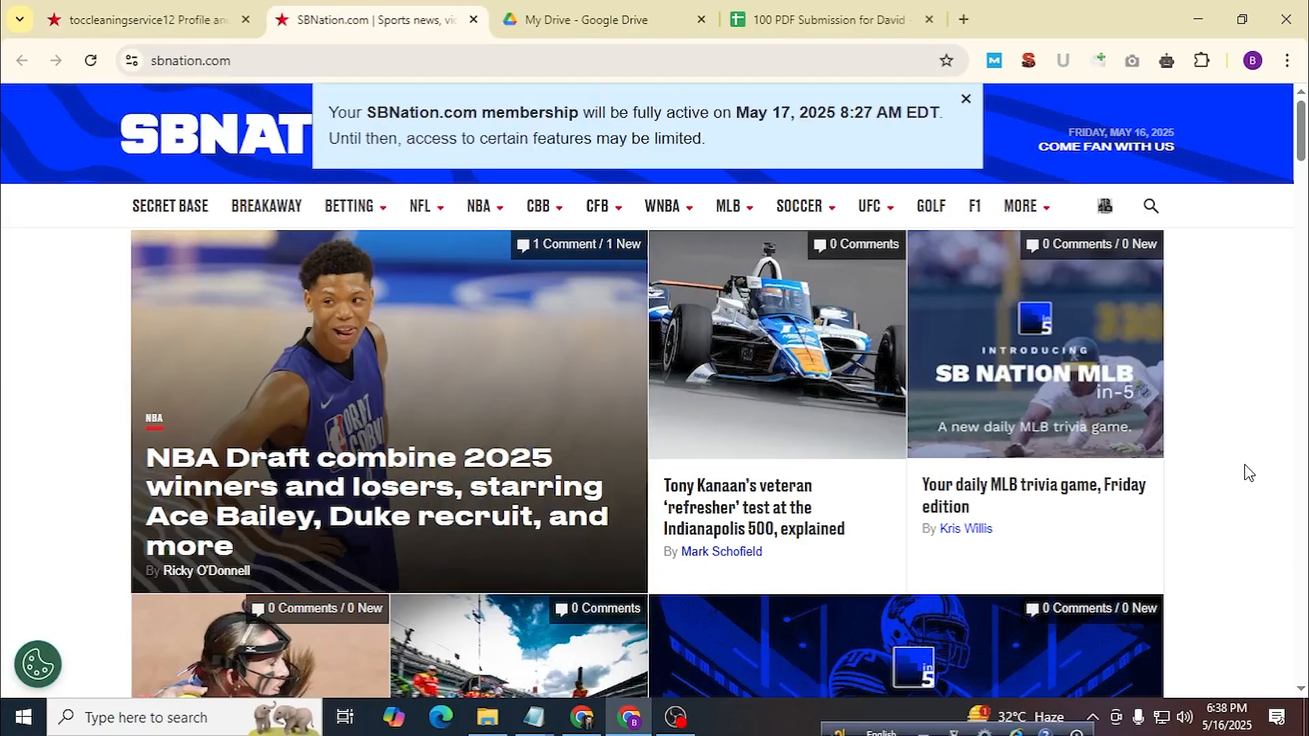
pyautogui.click(966, 102)
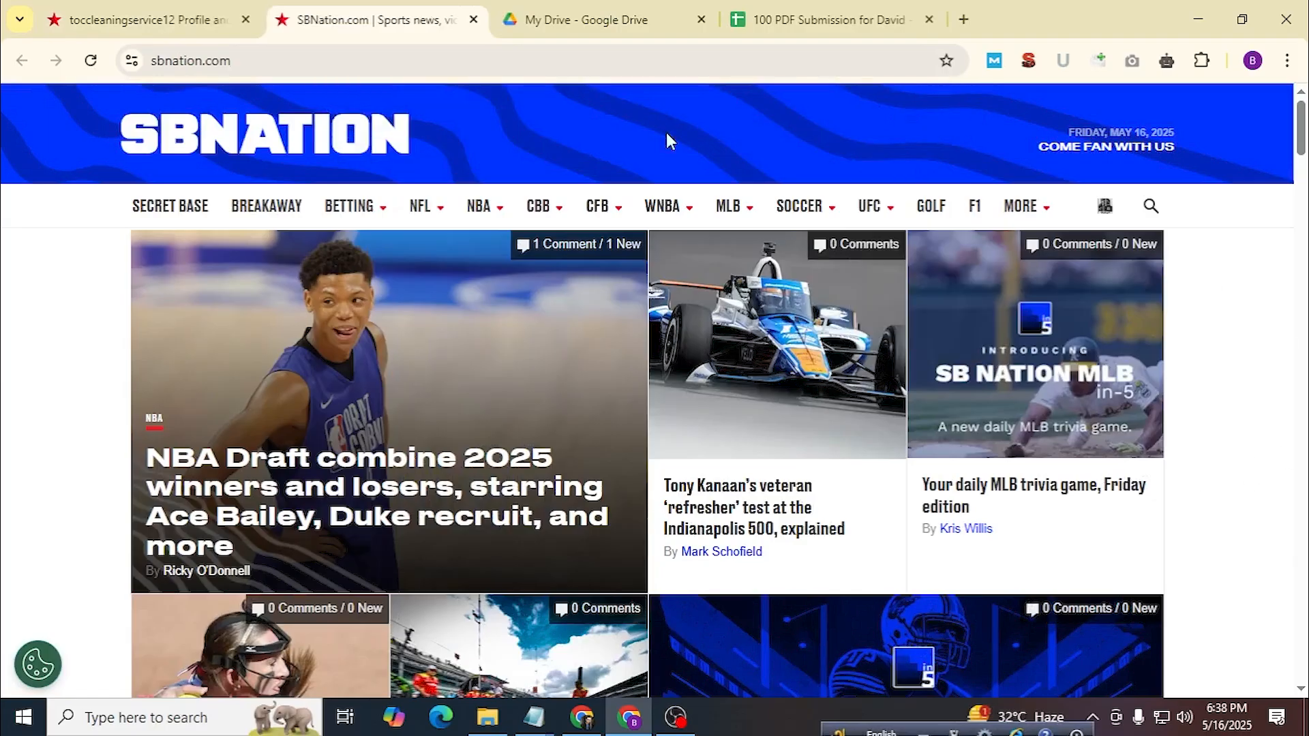
# View the Breakaway women's sports page in a new tab and close it again.
pyautogui.middleClick(261, 208)
pyautogui.click(516, 10)
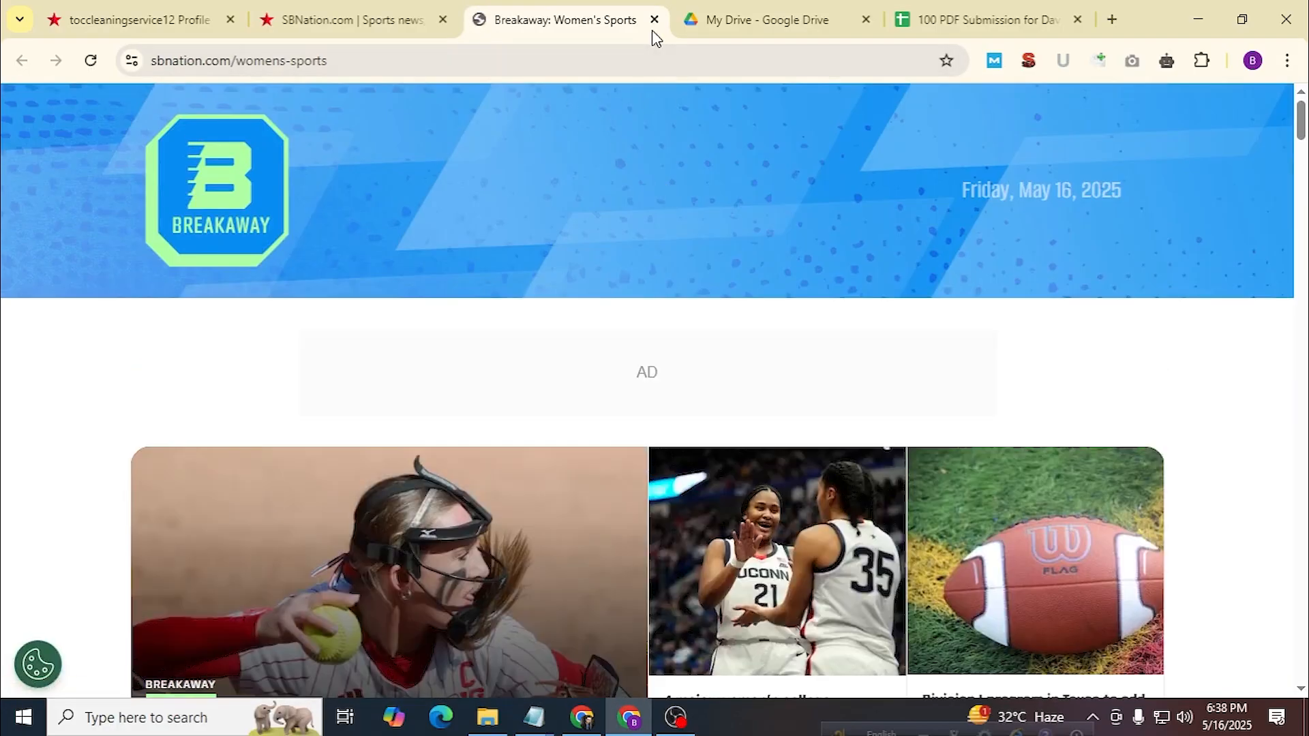
pyautogui.click(654, 19)
# Open FanDuel Sportsbook Odds from the Betting category in a new tab, and return to the SB Nation homepage.
pyautogui.moveTo(361, 214)
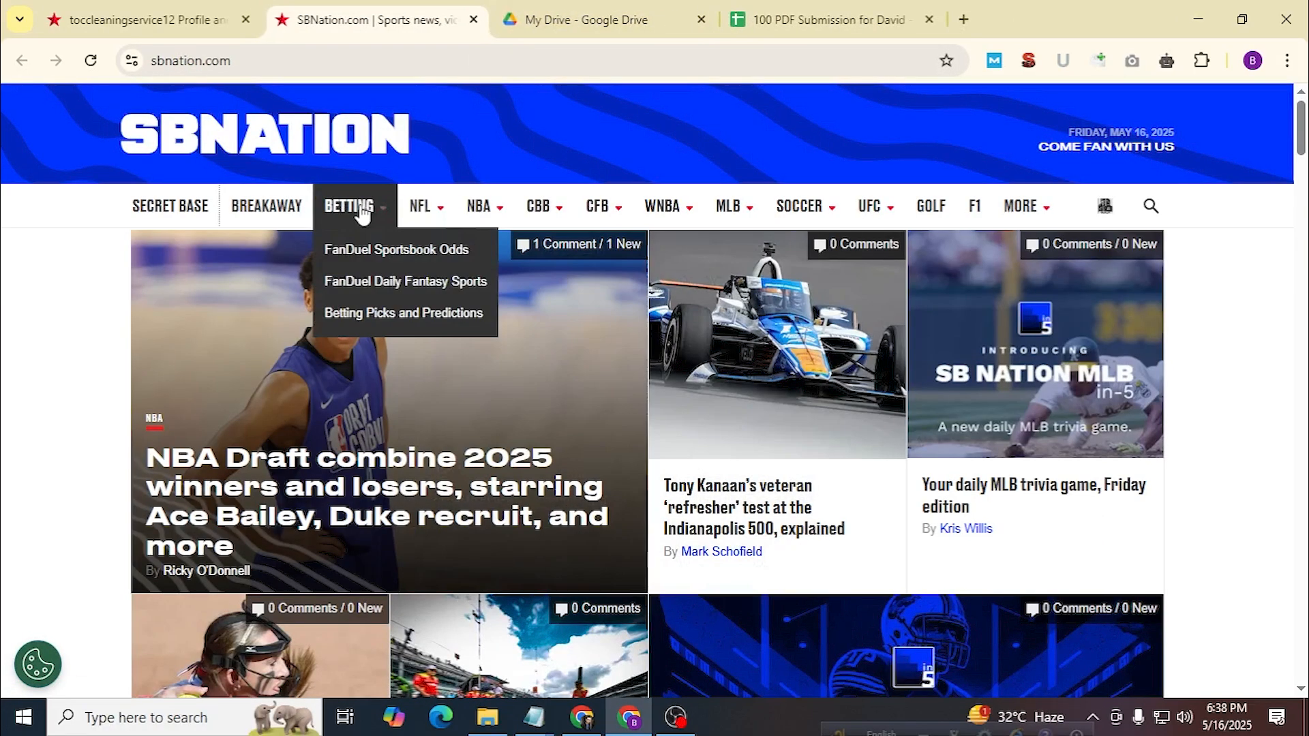
pyautogui.middleClick(362, 249)
pyautogui.click(538, 10)
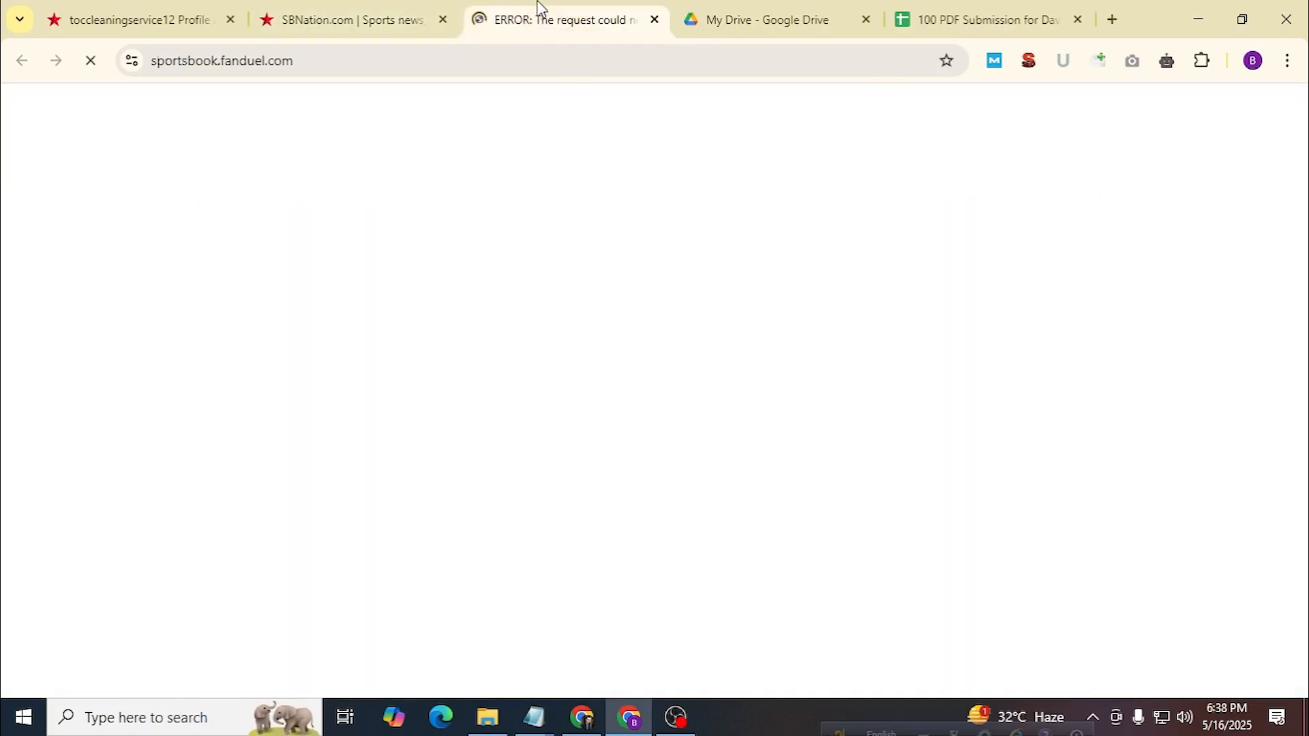
pyautogui.click(423, 12)
# Open the Atlanta Hawks site from the NBA category in a new tab, and look through the homepage's other sports categories.
pyautogui.moveTo(481, 208)
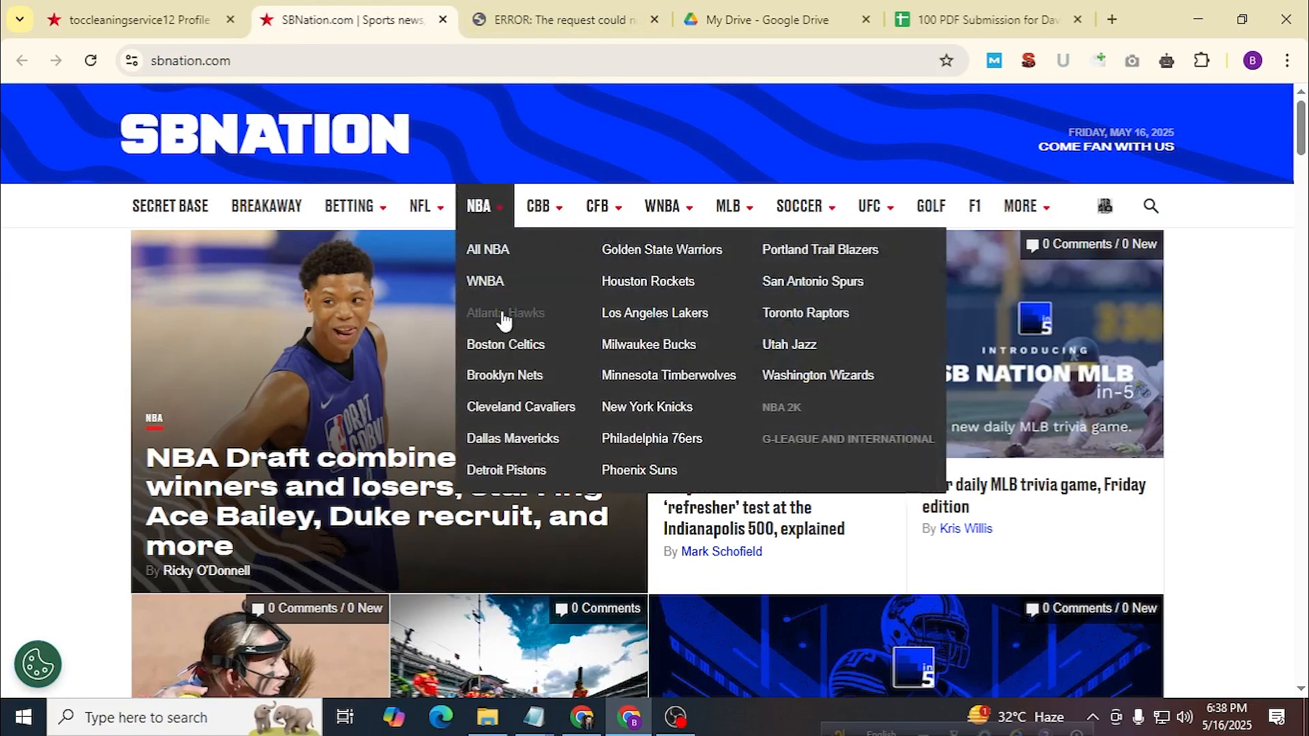
pyautogui.middleClick(501, 327)
pyautogui.click(634, 17)
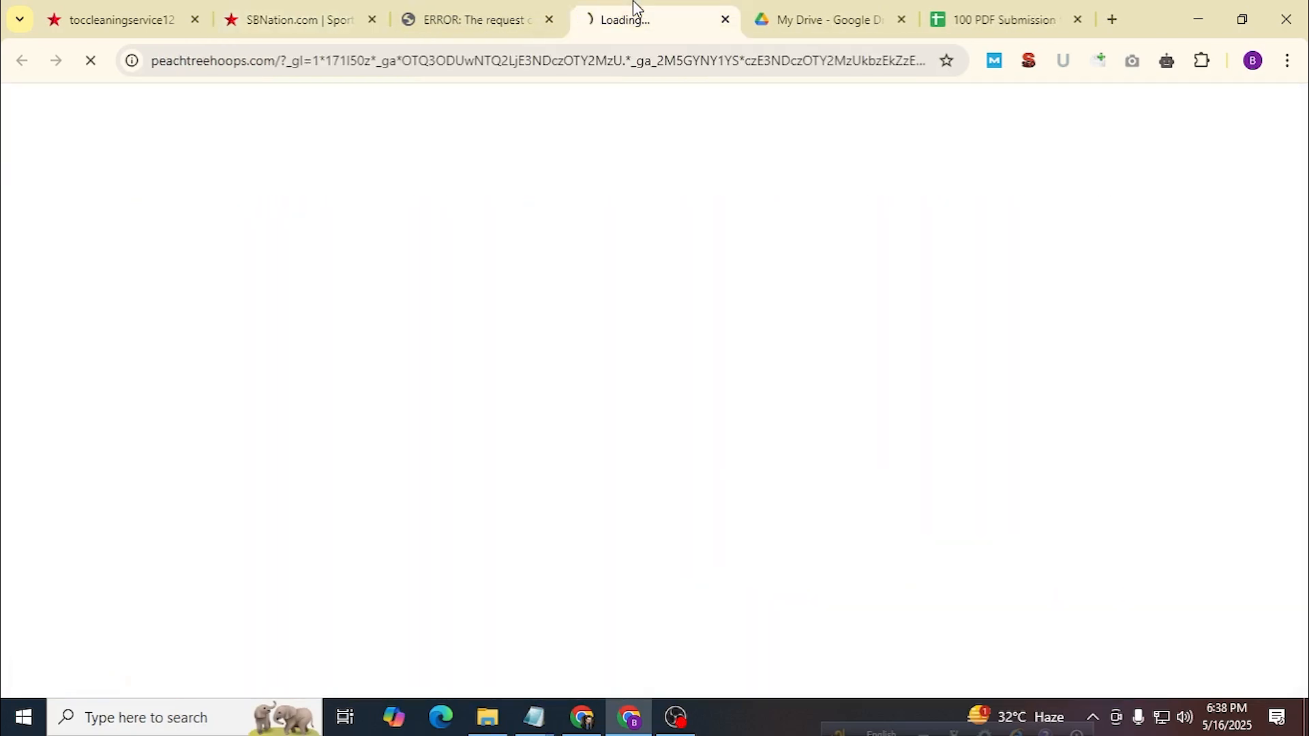
pyautogui.click(514, 24)
pyautogui.click(361, 10)
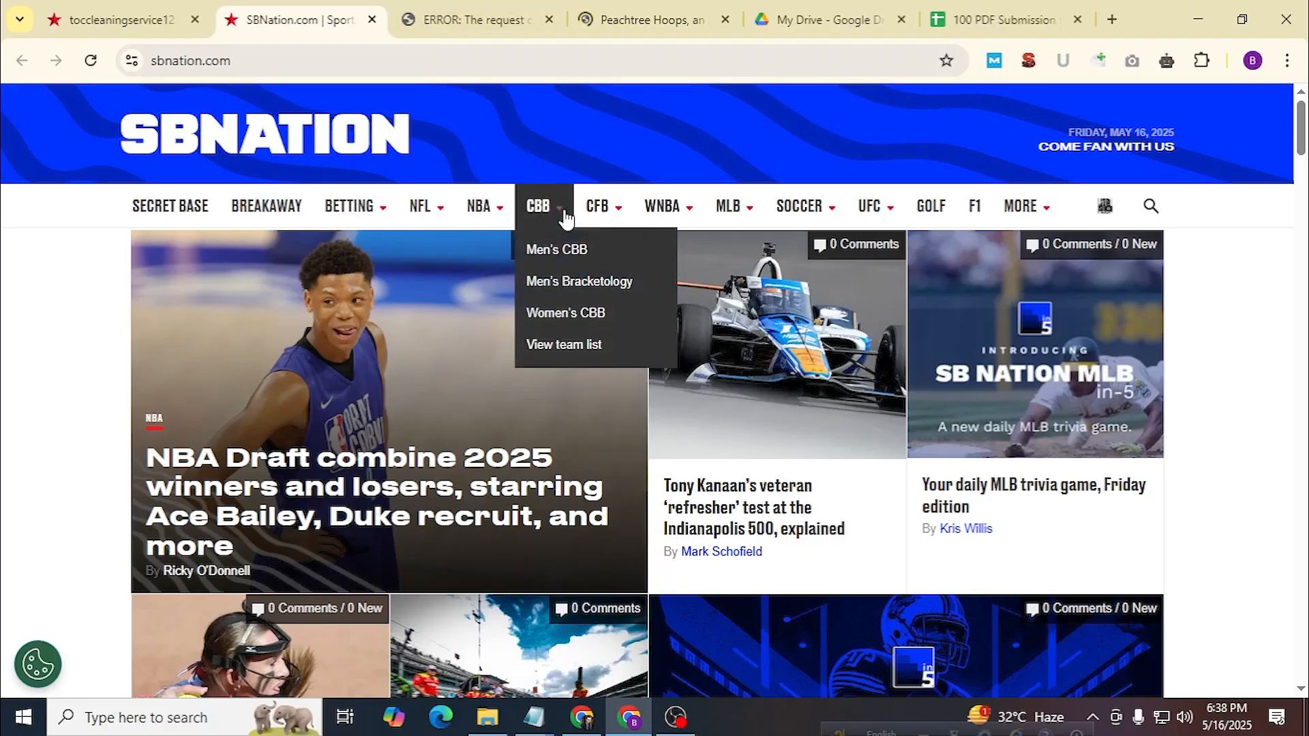
pyautogui.click(537, 210)
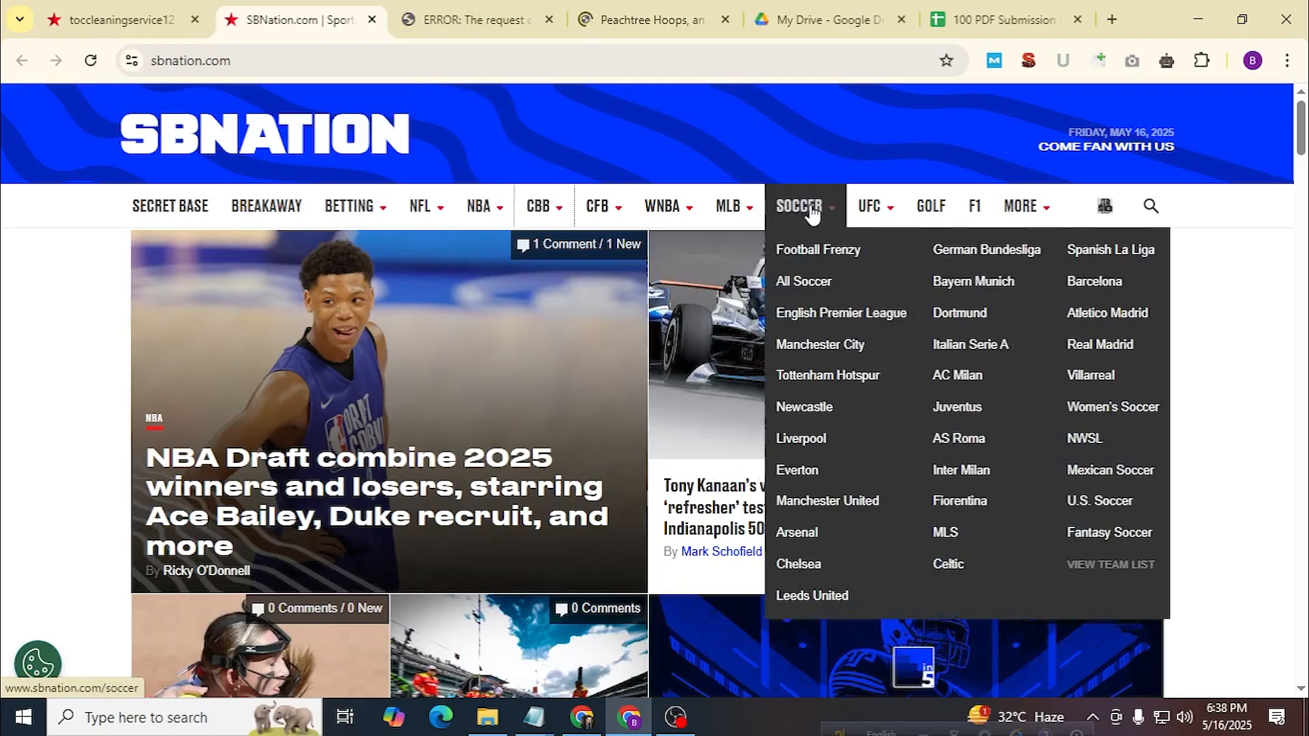
# Look through the SB Nation homepage's UFC category and latest stories, and dismiss the newsletter sign-up banner.
pyautogui.click(868, 207)
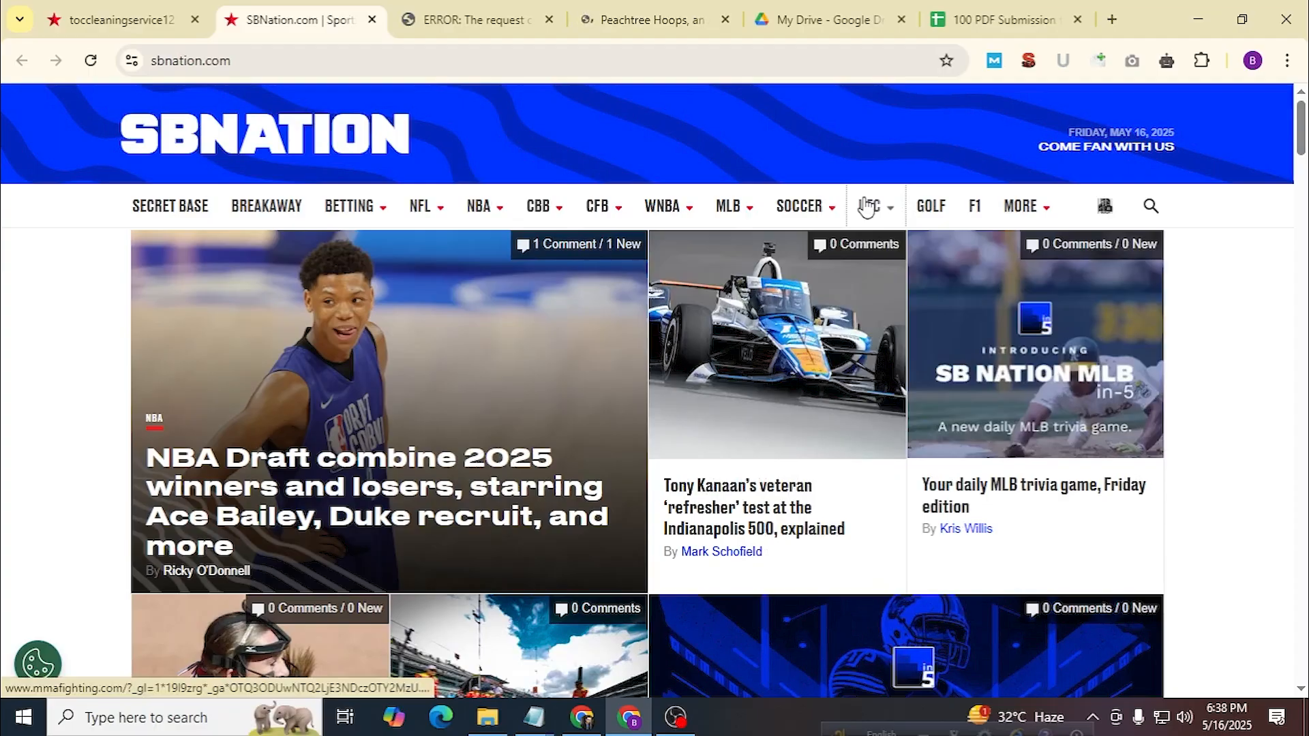
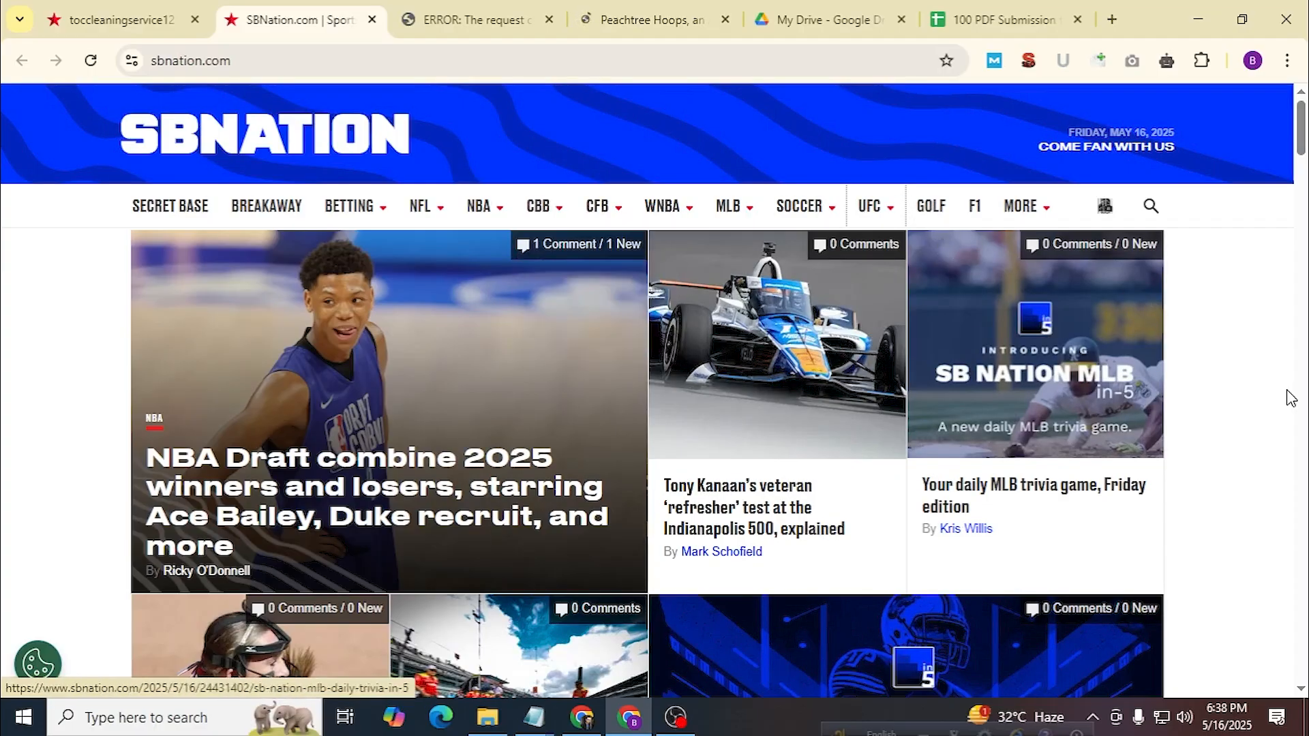
pyautogui.scroll(-15, 1262, 402)
pyautogui.scroll(5, 1266, 402)
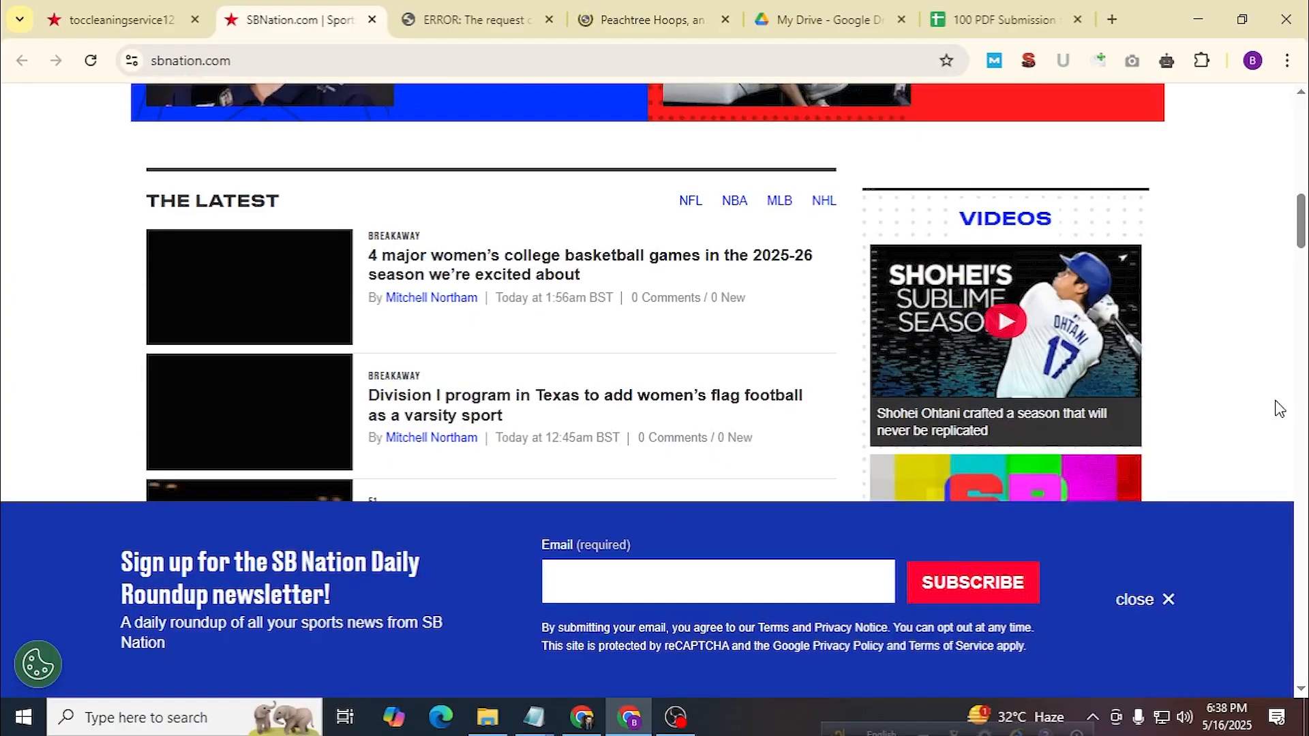
pyautogui.click(1152, 610)
pyautogui.scroll(10, 1111, 459)
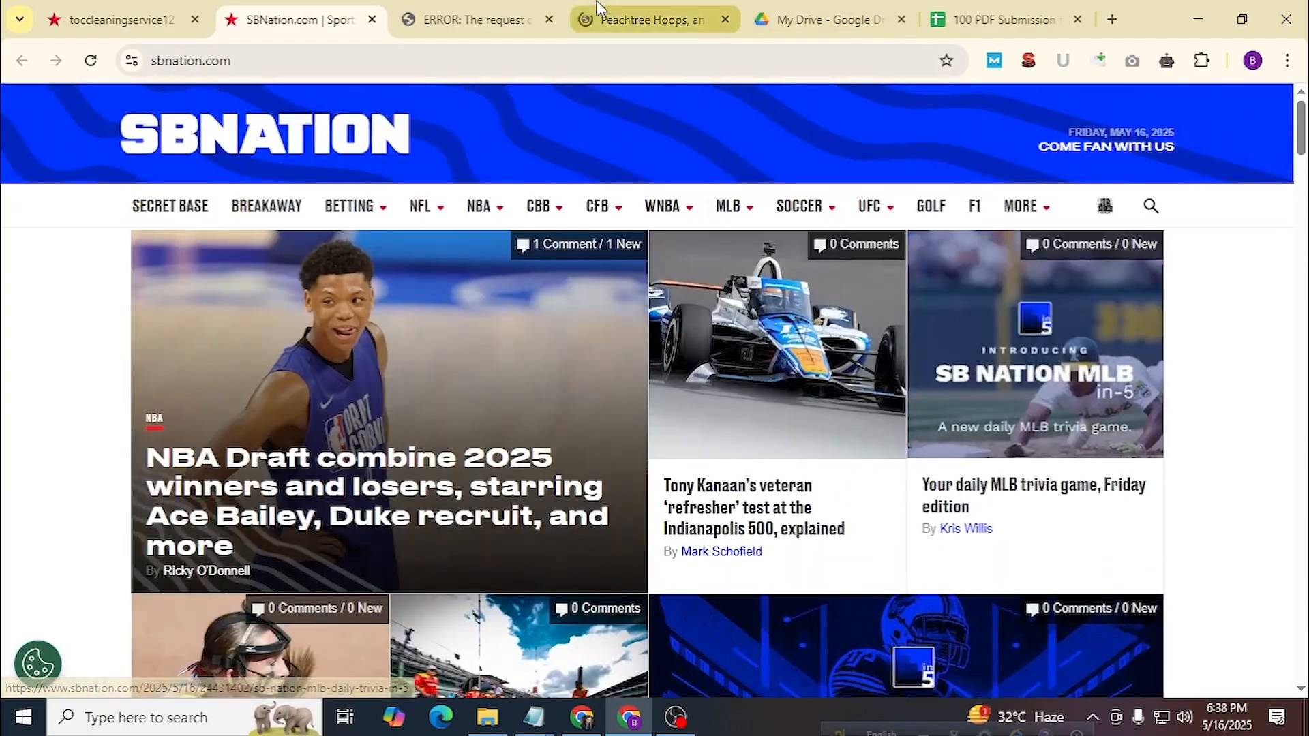
# Close the FanDuel Sportsbook tab and return to the SB Nation homepage.
pyautogui.click(597, 10)
pyautogui.click(497, 18)
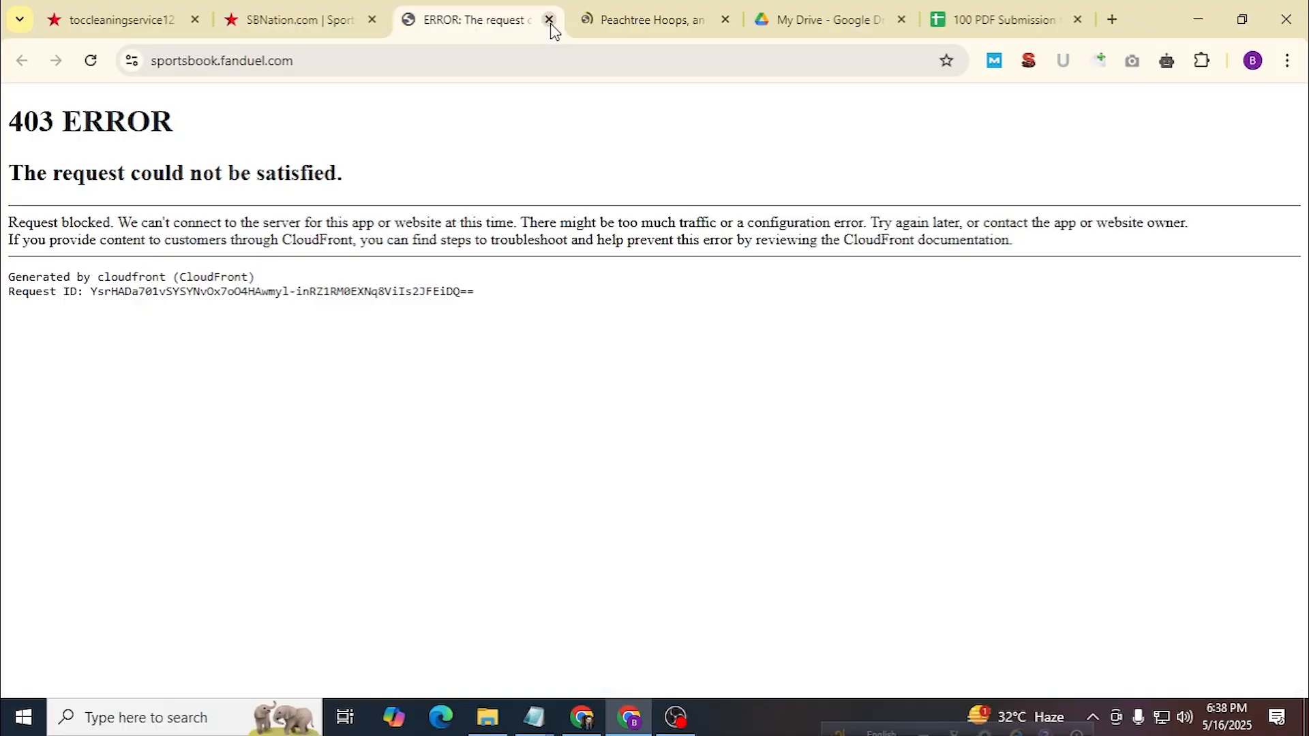
pyautogui.click(549, 19)
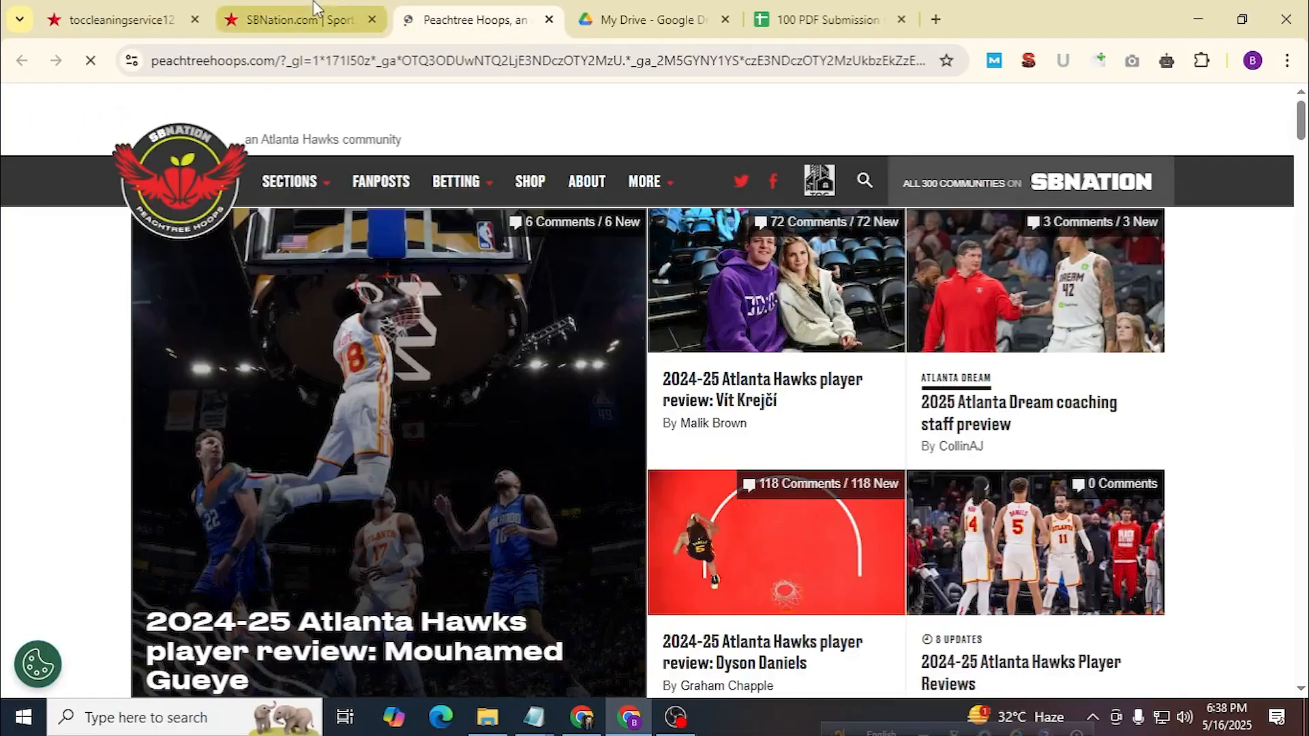
pyautogui.click(320, 15)
pyautogui.click(470, 19)
pyautogui.click(307, 19)
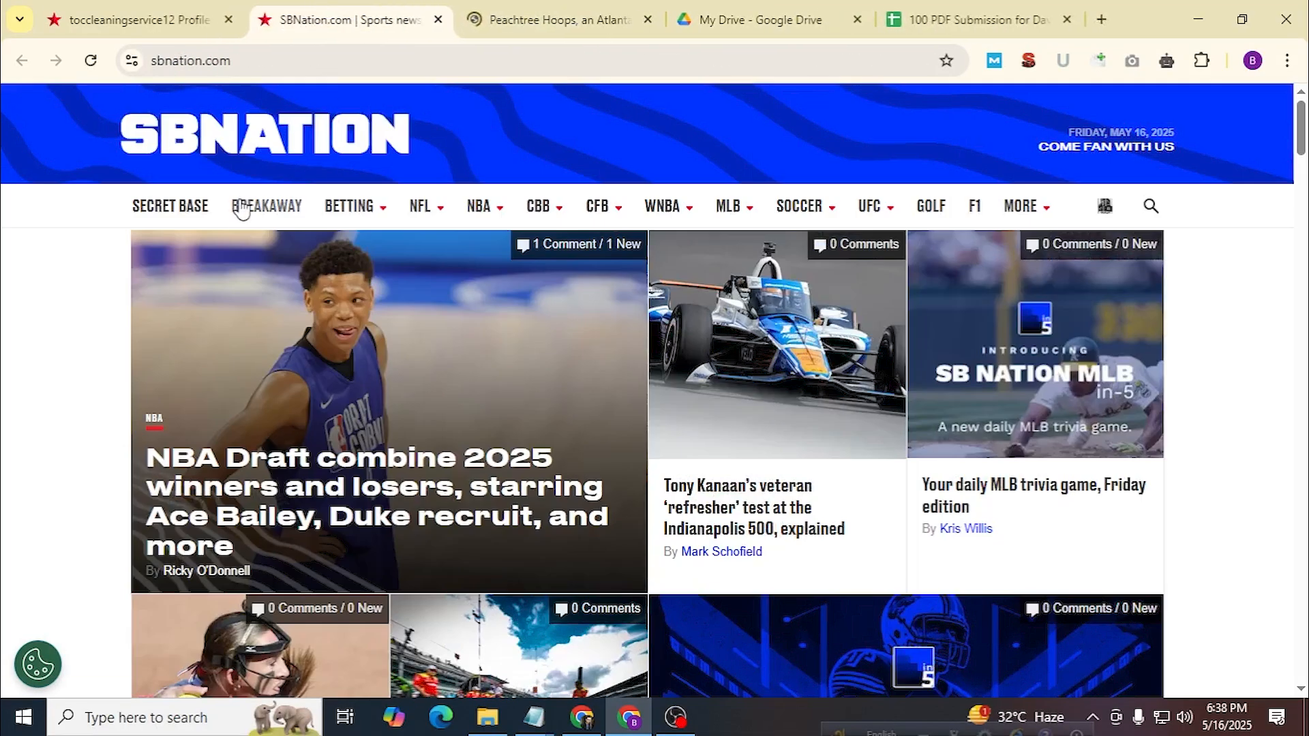
# View the Secret Base channel, go back to the SB Nation homepage, and open the Breakaway women's sports page in a new tab.
pyautogui.click(184, 210)
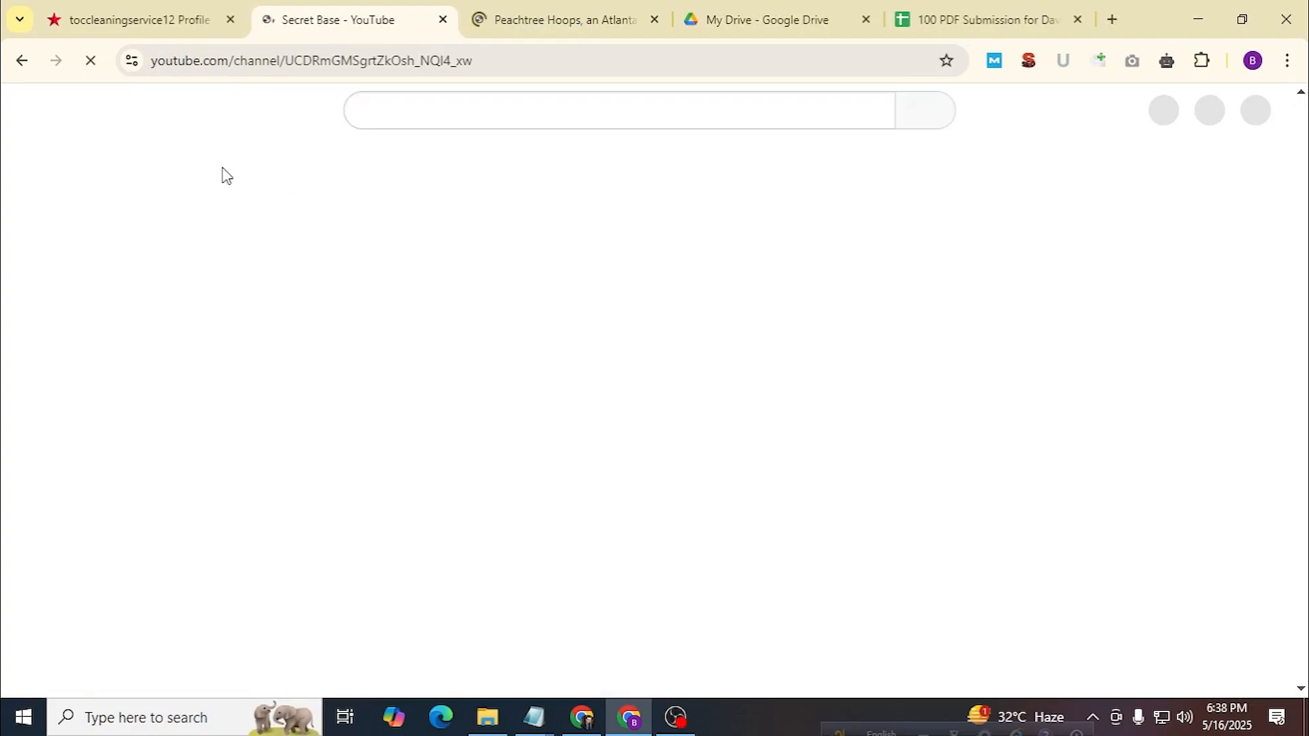
pyautogui.click(24, 63)
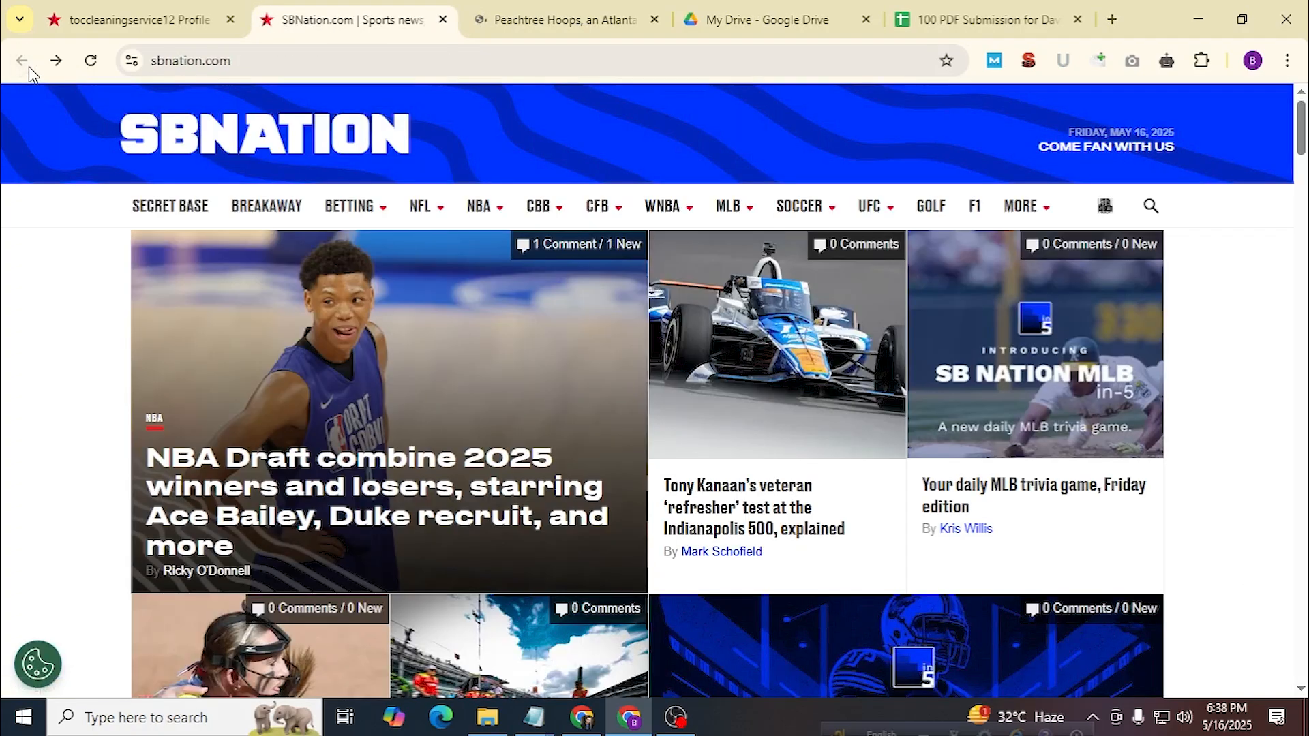
pyautogui.middleClick(267, 207)
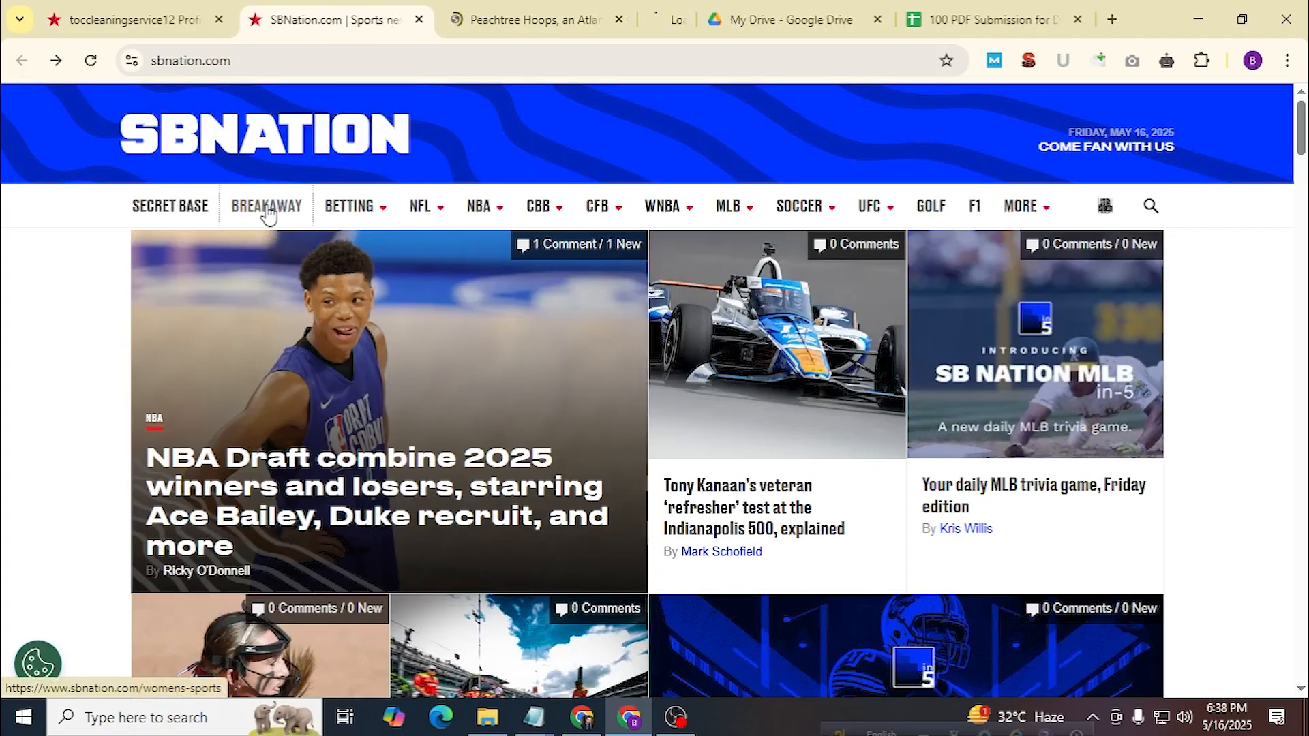
pyautogui.click(686, 9)
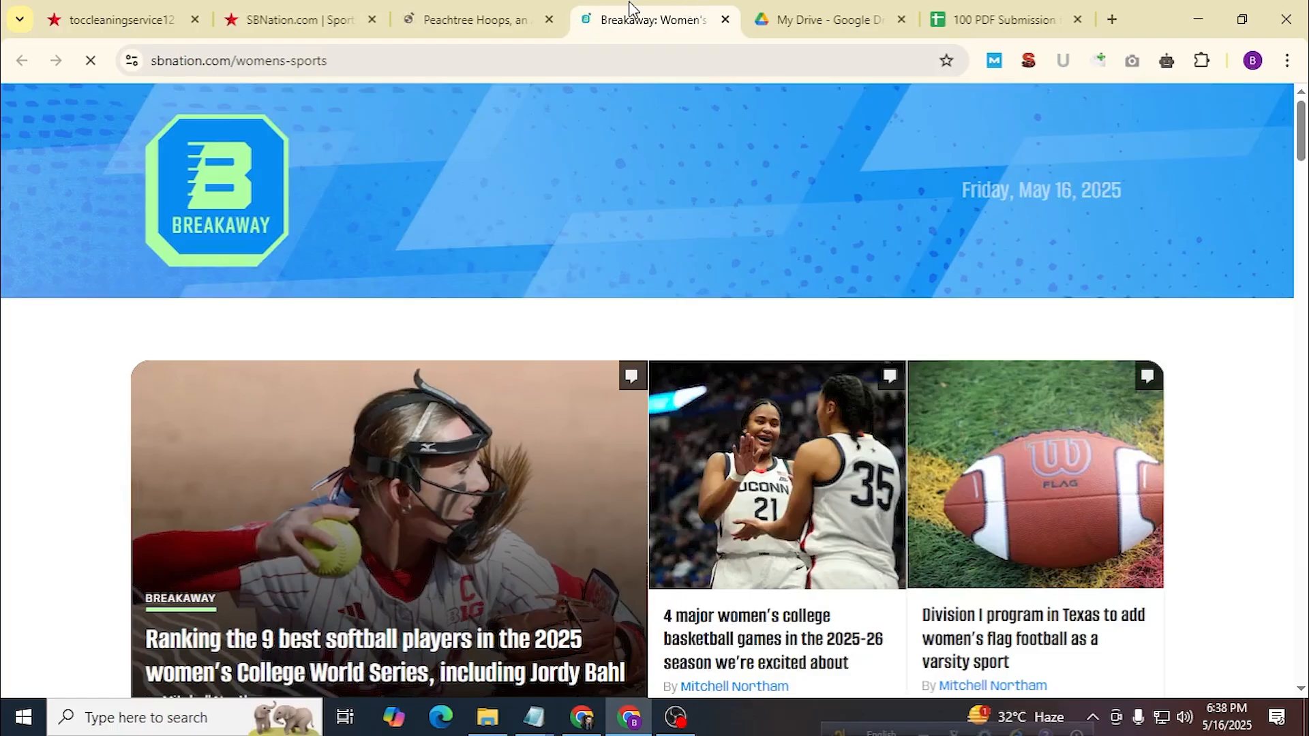
pyautogui.scroll(-4, 589, 458)
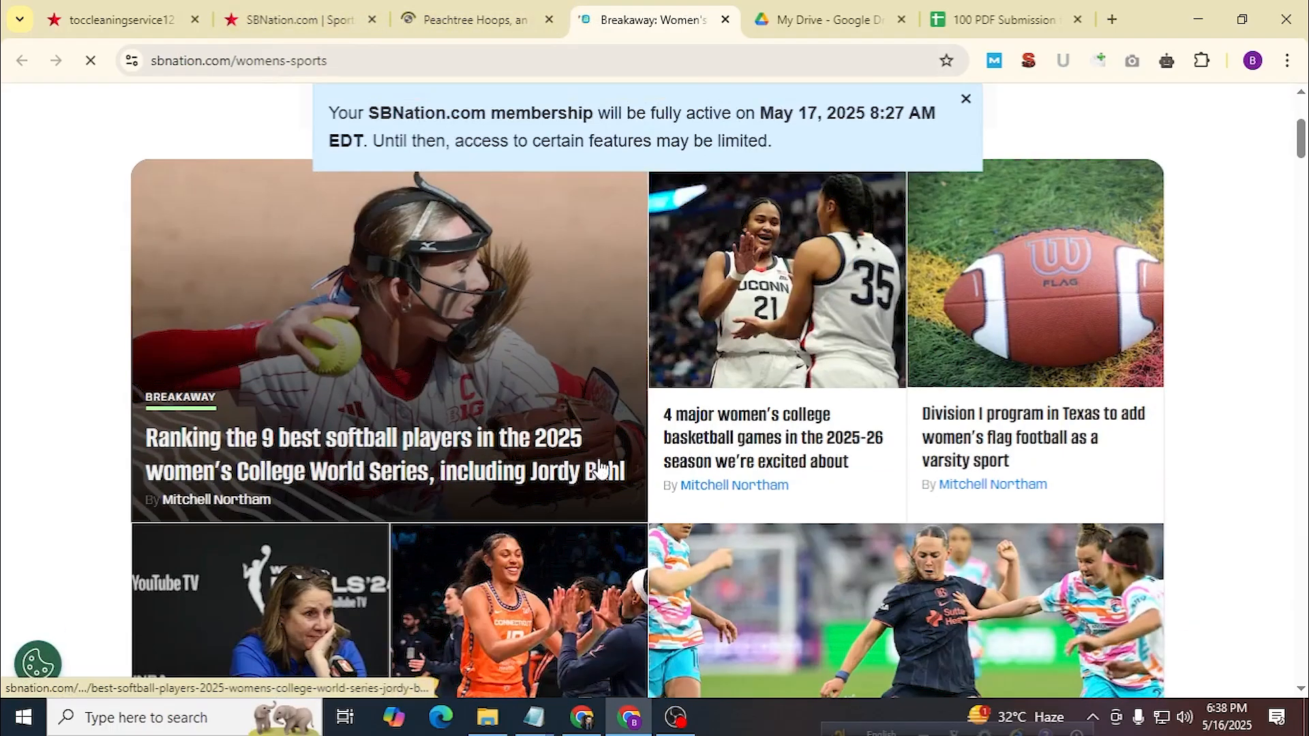
# Open the women's college basketball article, the flag football story's author page and the two WNBA articles from Breakaway in new tabs.
pyautogui.middleClick(757, 442)
pyautogui.scroll(-1, 886, 436)
pyautogui.middleClick(961, 444)
pyautogui.scroll(-4, 960, 447)
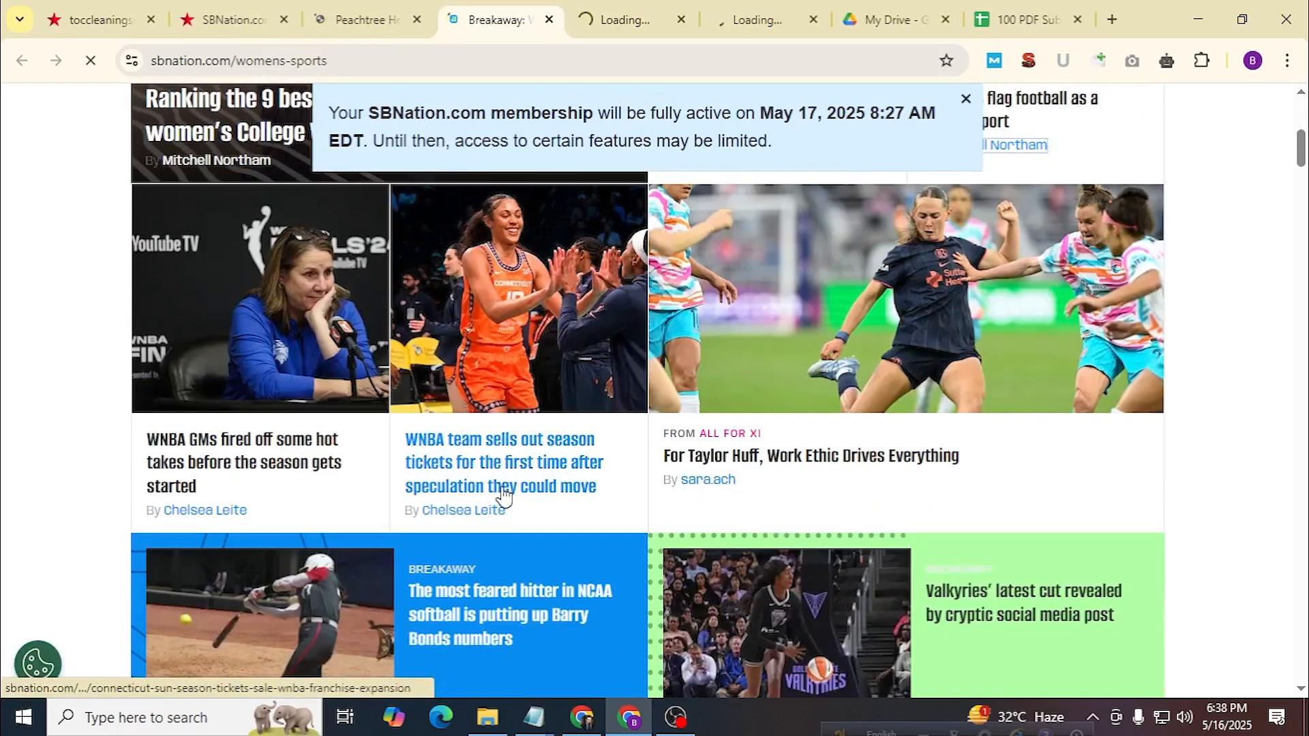
pyautogui.middleClick(402, 481)
pyautogui.middleClick(286, 476)
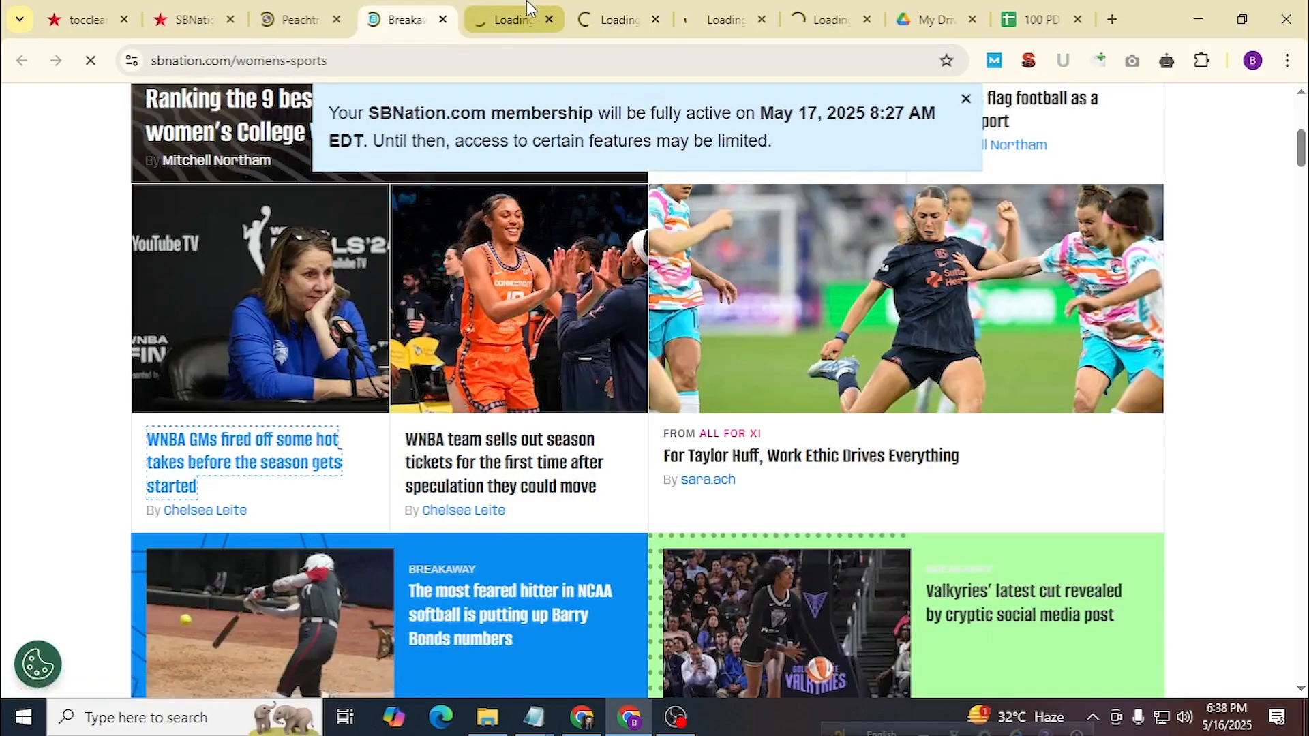
# Check the pages opened from Breakaway and close all four of their tabs.
pyautogui.click(549, 15)
pyautogui.click(605, 15)
pyautogui.click(695, 15)
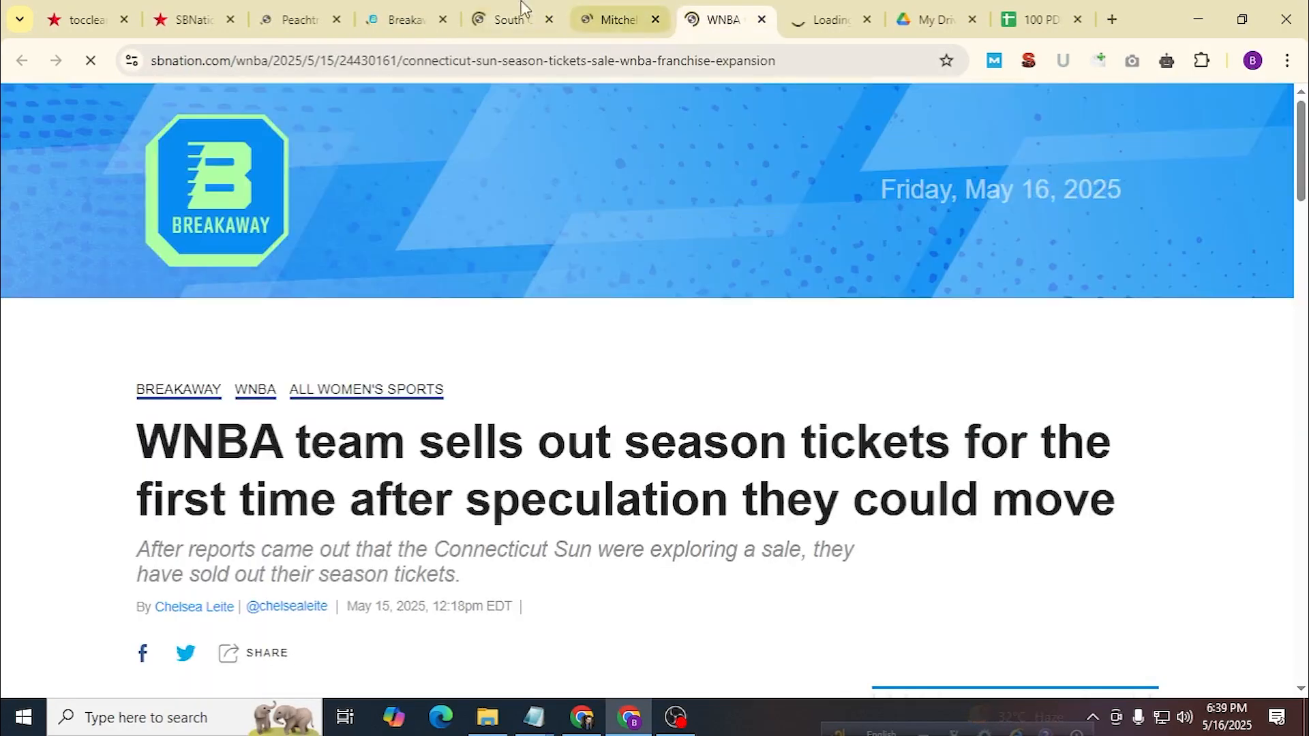
pyautogui.click(525, 21)
pyautogui.click(549, 19)
pyautogui.click(549, 20)
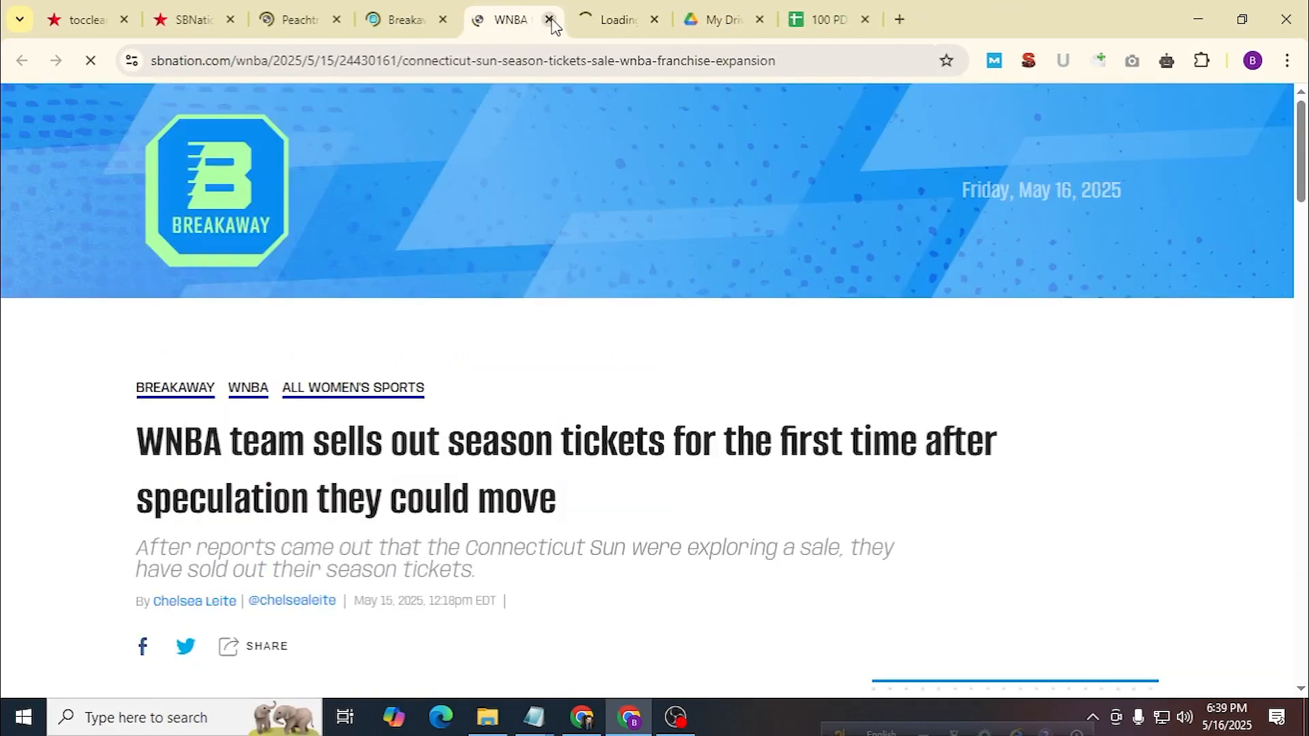
pyautogui.click(551, 20)
pyautogui.click(549, 20)
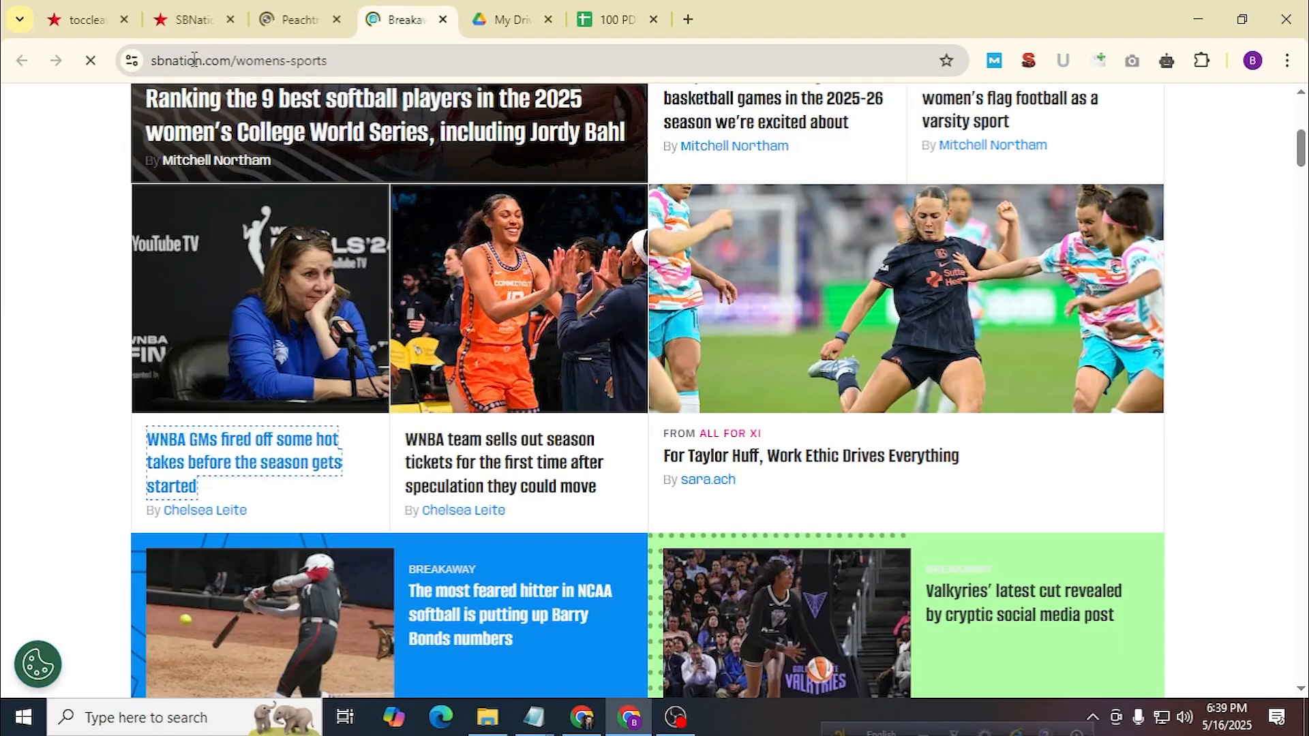
# Return to the SB Nation homepage and open All CFB to view the College Football page.
pyautogui.hotkey('ctrl', 'shift', 'Tab')
pyautogui.click(223, 5)
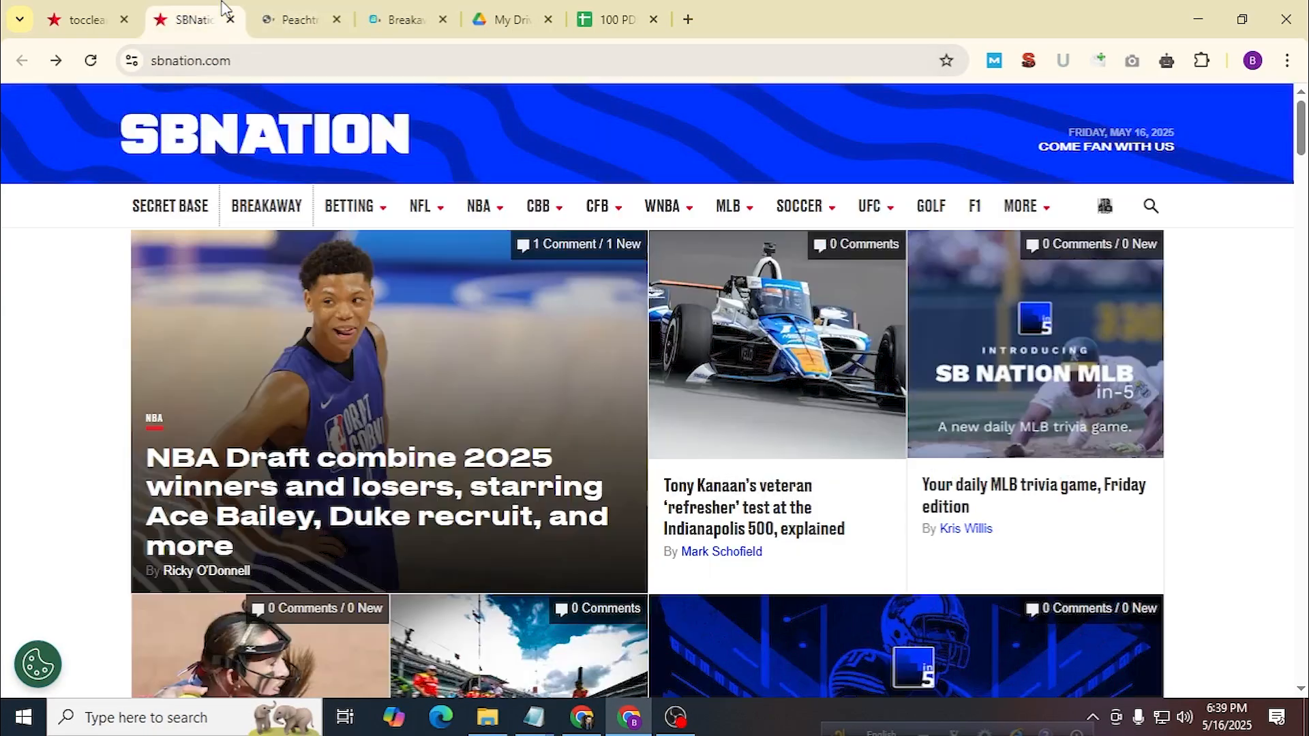
pyautogui.moveTo(498, 215)
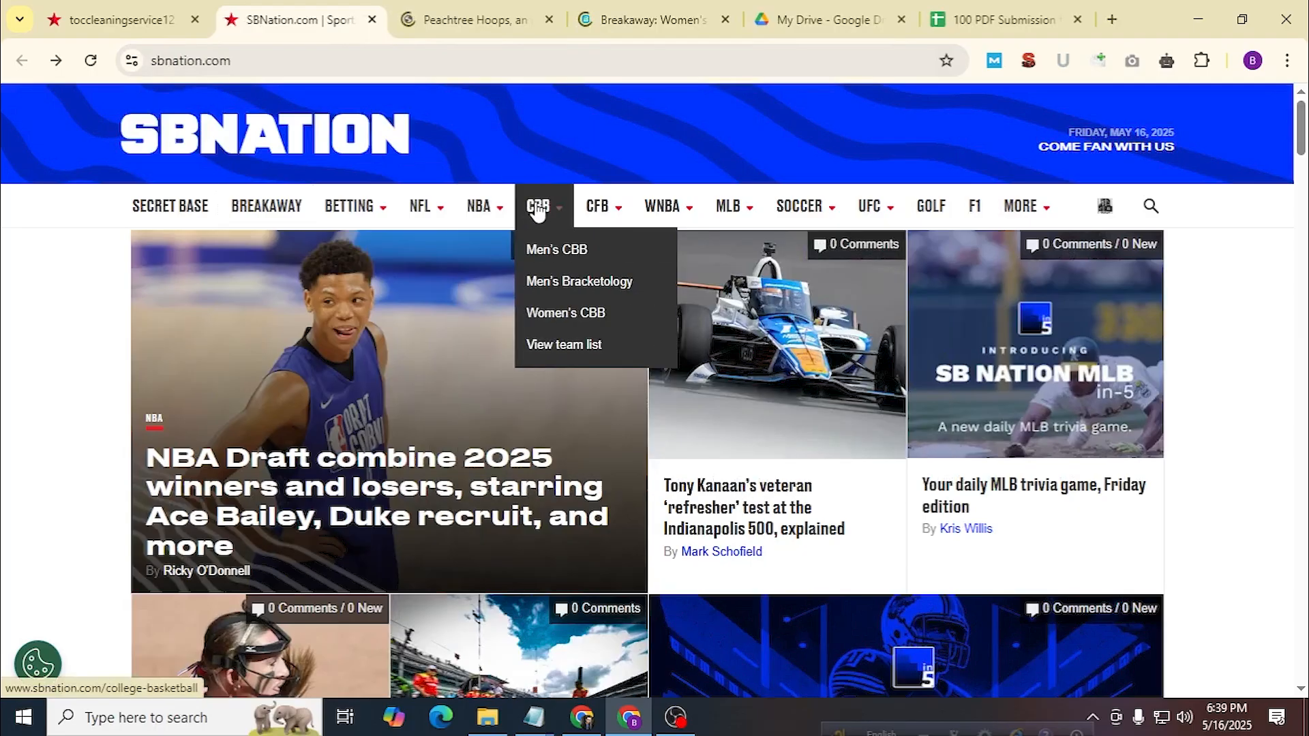
pyautogui.click(609, 211)
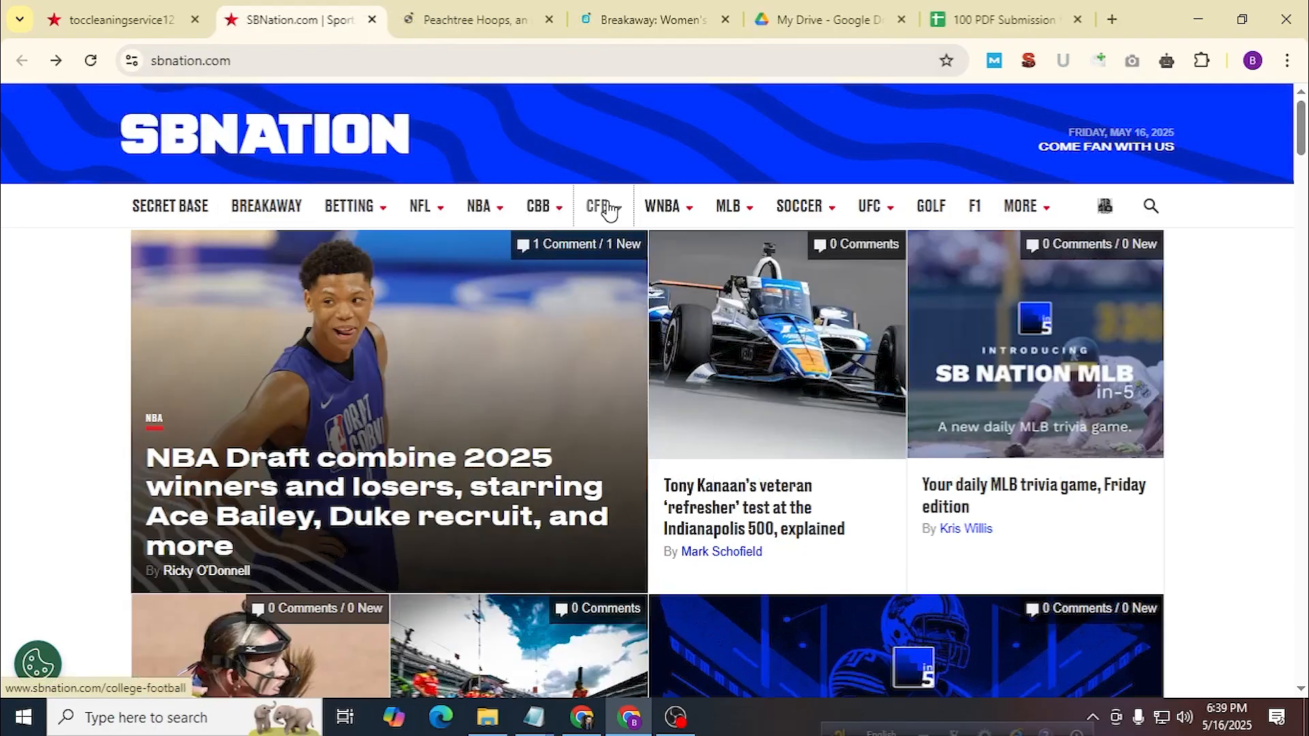
pyautogui.click(615, 210)
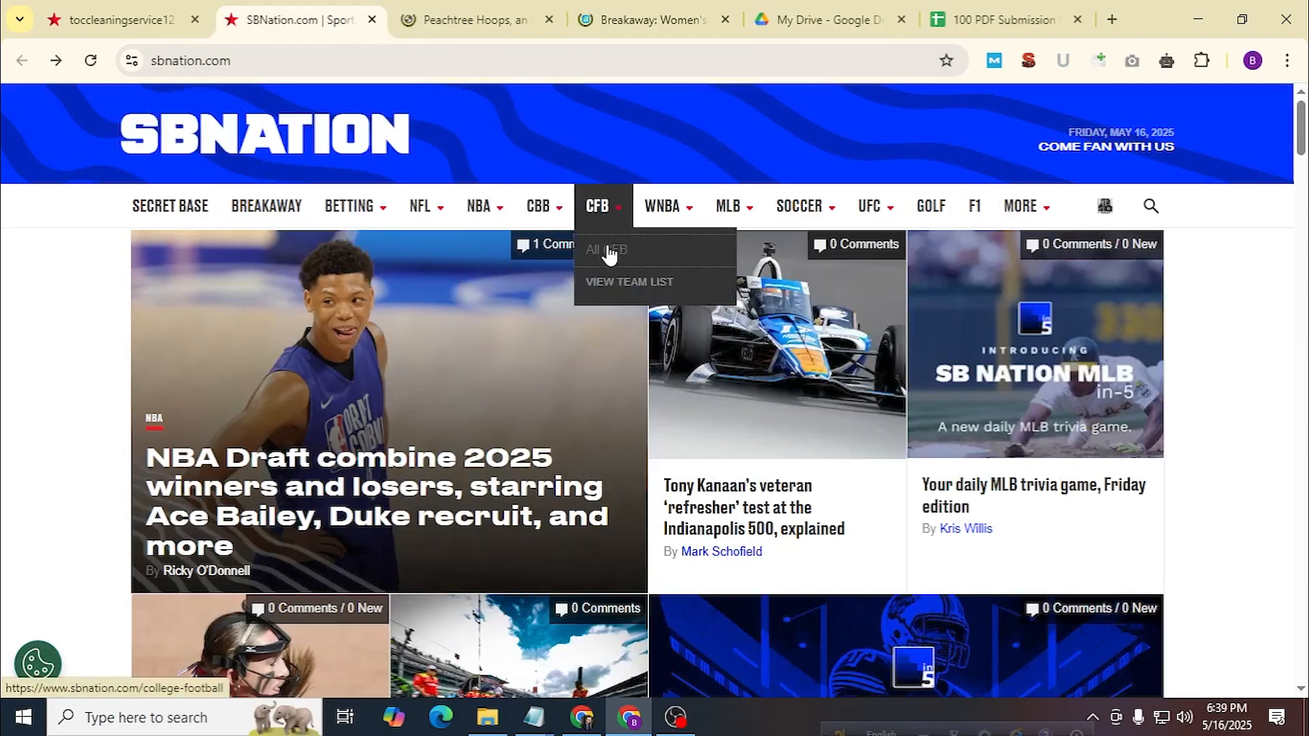
pyautogui.click(607, 250)
pyautogui.scroll(-3, 646, 426)
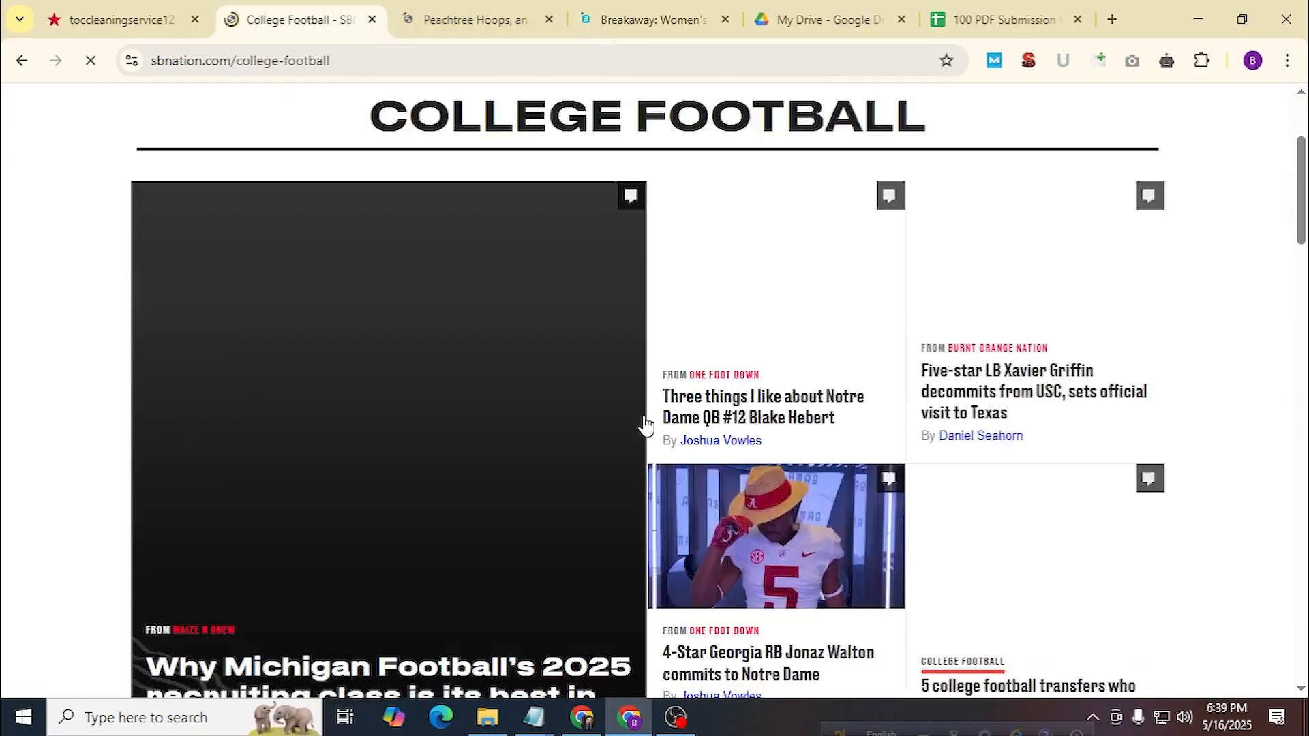
pyautogui.scroll(-2, 646, 426)
# View the One Foot Down article about Notre Dame's QB #12 in a new tab, and close it with the Peachtree Hoops and Breakaway tabs.
pyautogui.middleClick(736, 238)
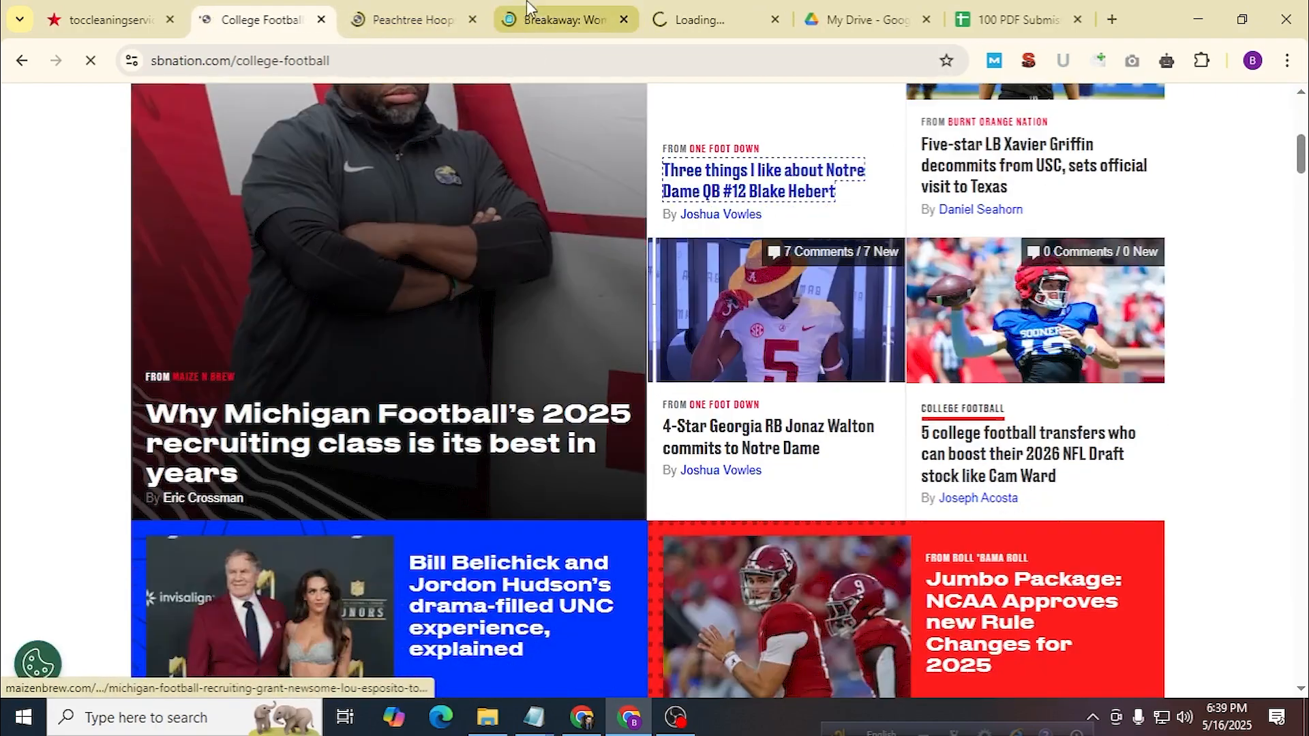
pyautogui.click(753, 18)
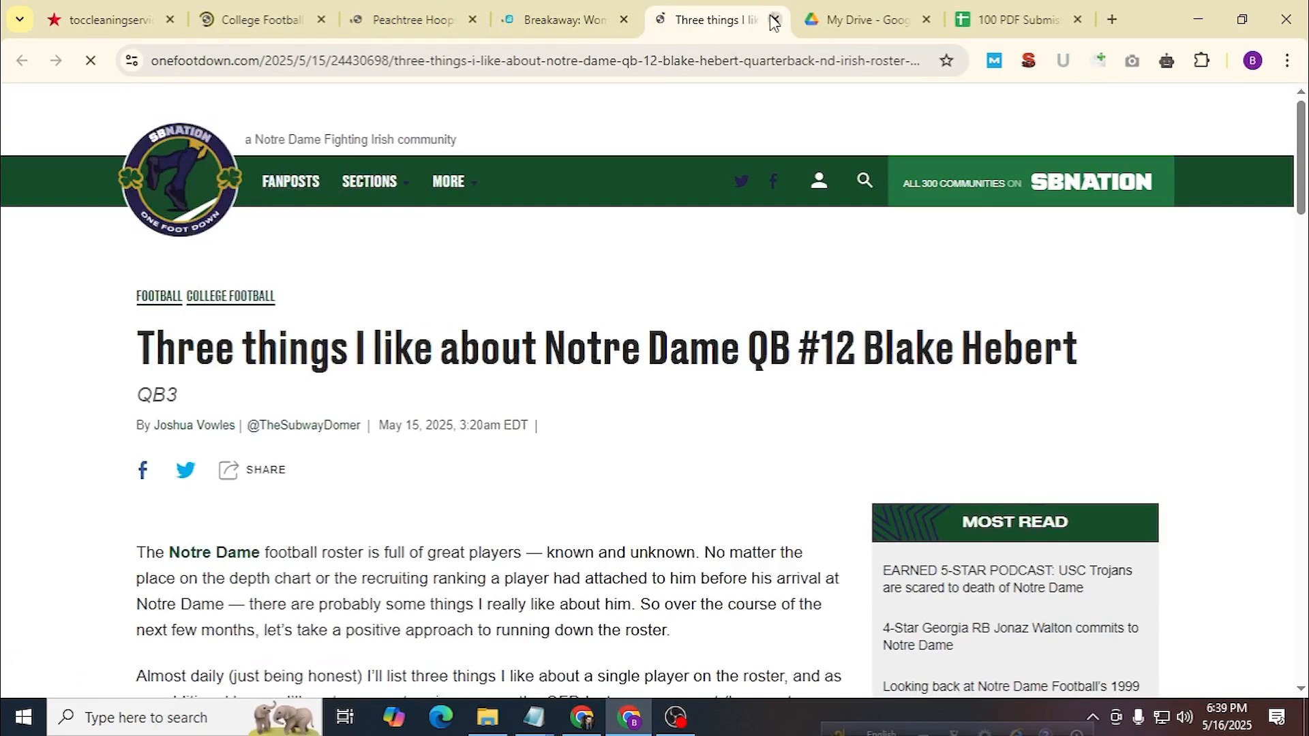
pyautogui.click(776, 19)
pyautogui.click(535, 20)
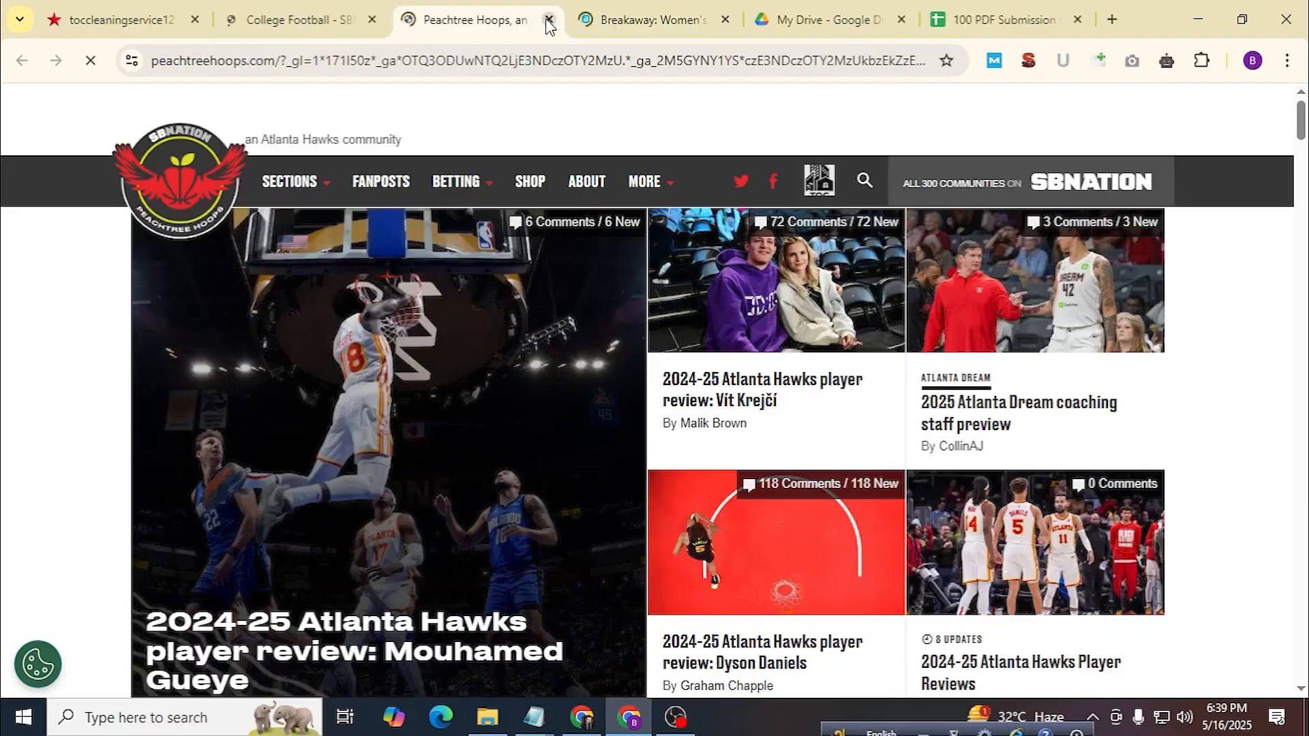
pyautogui.click(549, 25)
pyautogui.click(549, 26)
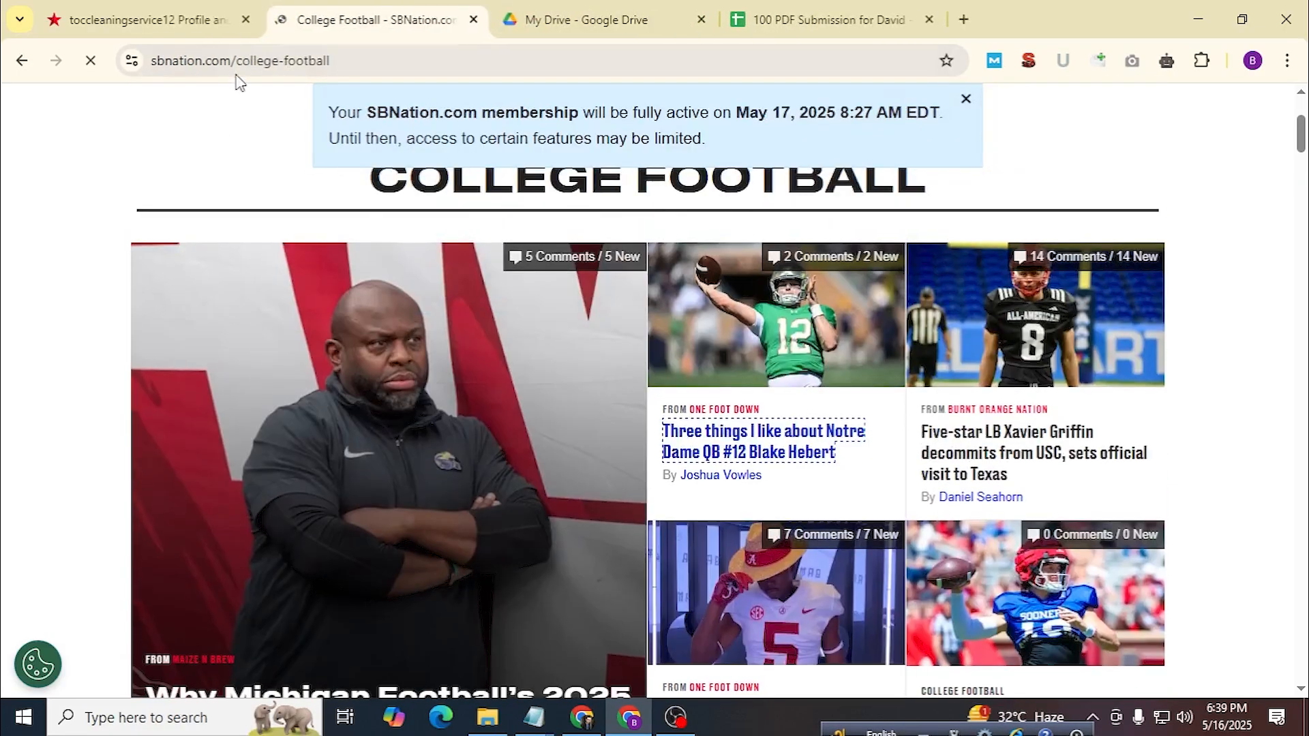
pyautogui.doubleClick(457, 64)
pyautogui.press('BackSpace')
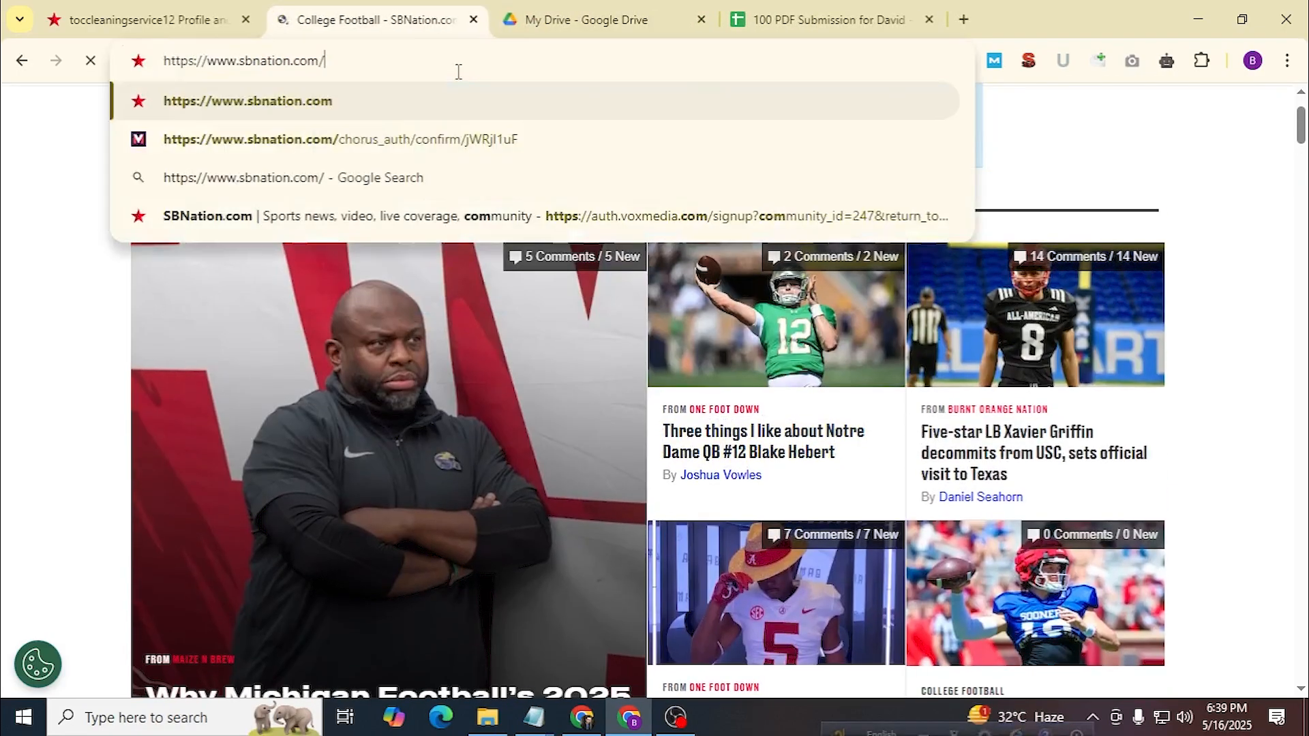
pyautogui.press('Return')
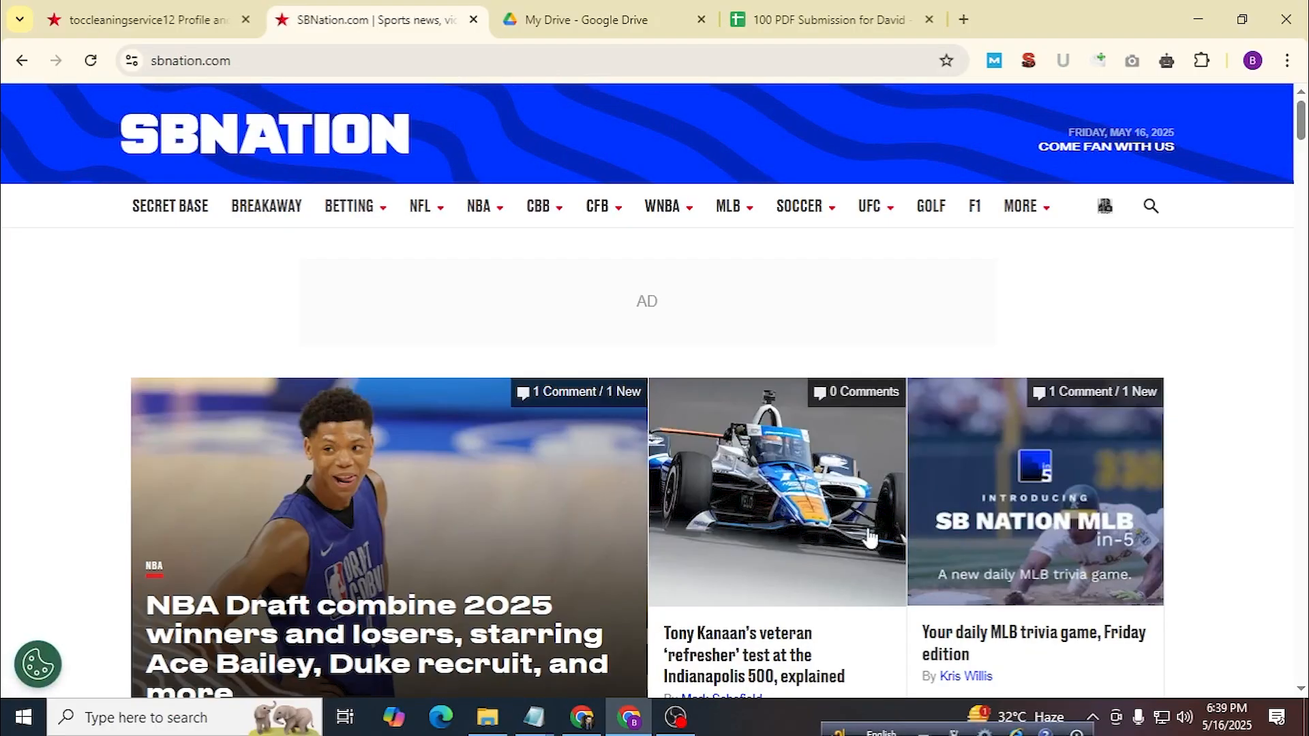
pyautogui.moveTo(555, 212)
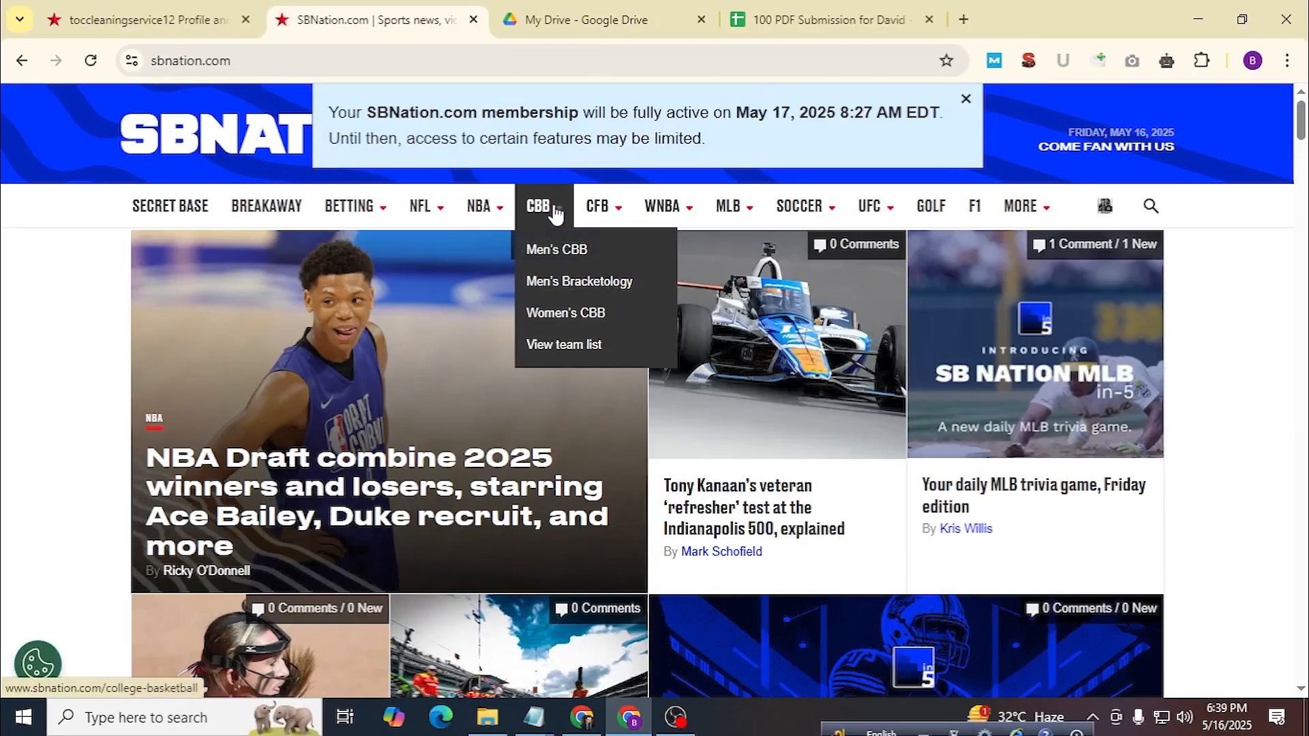
pyautogui.moveTo(612, 198)
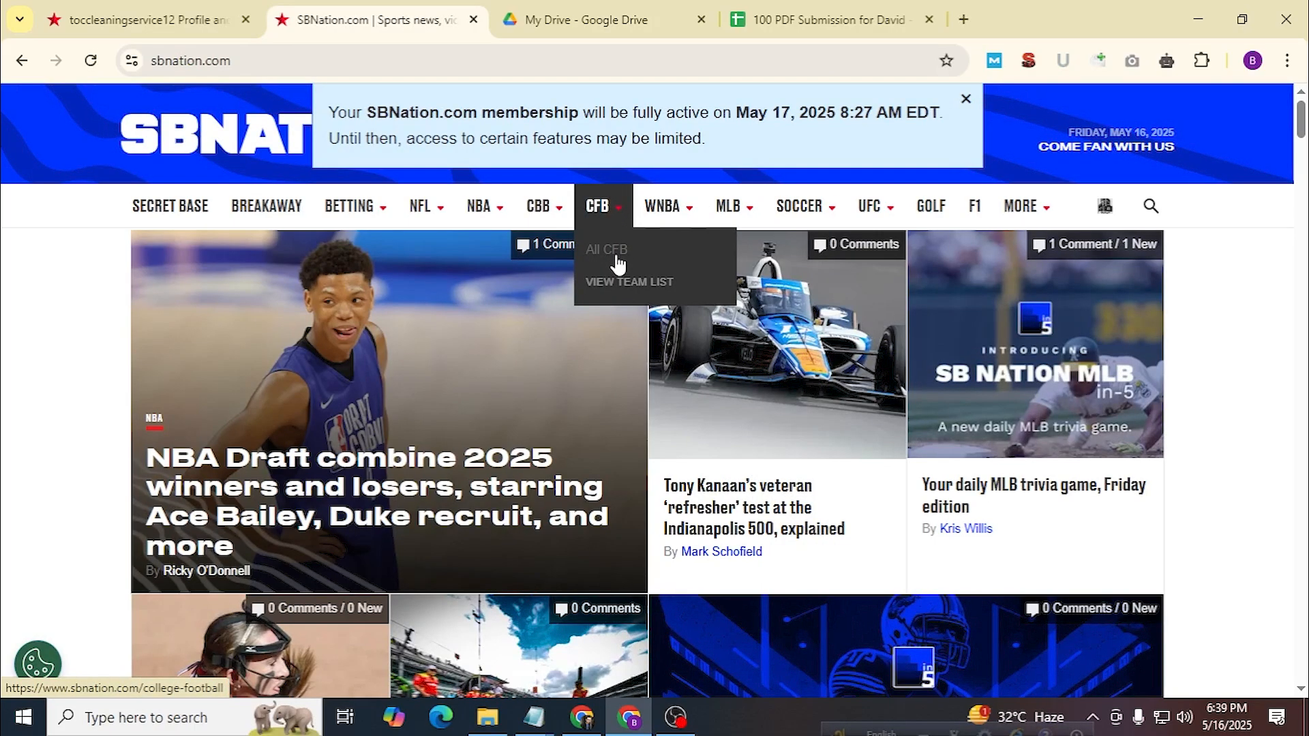
pyautogui.moveTo(680, 216)
pyautogui.moveTo(734, 217)
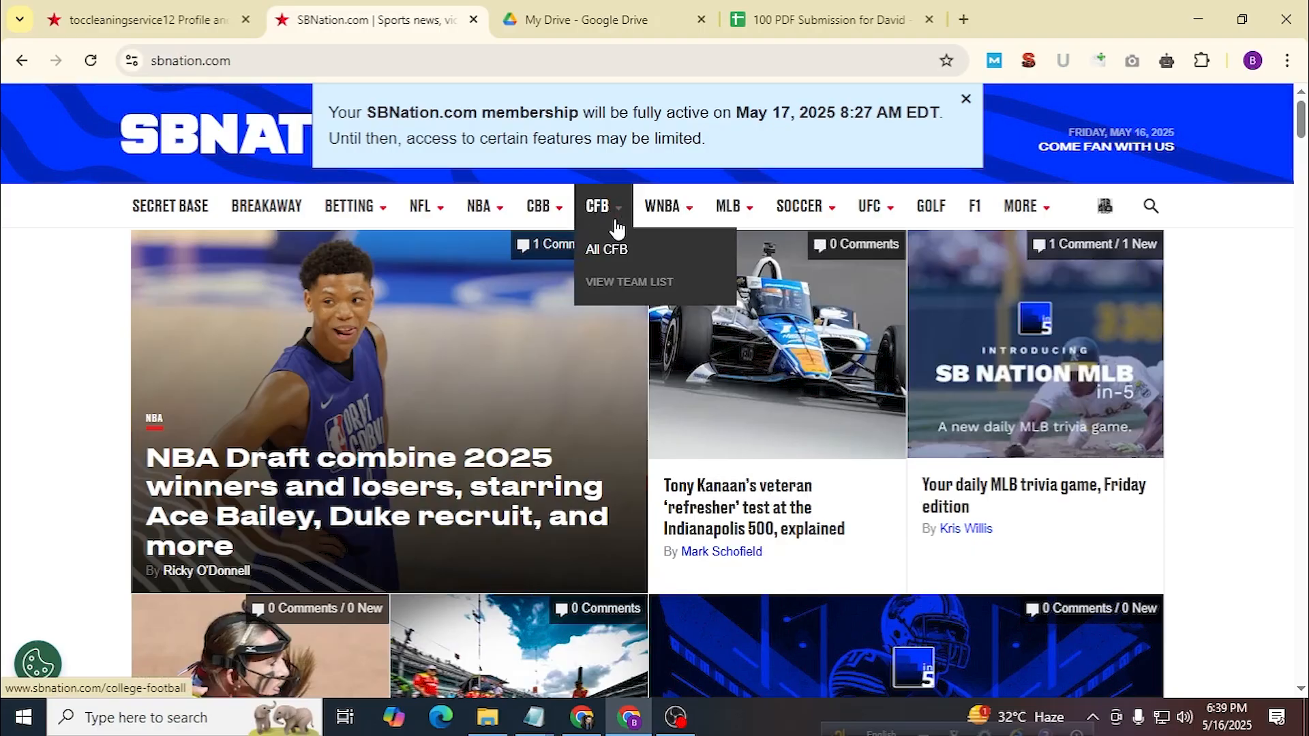
# Open the All CFB page again and examine its college football stories.
pyautogui.click(614, 248)
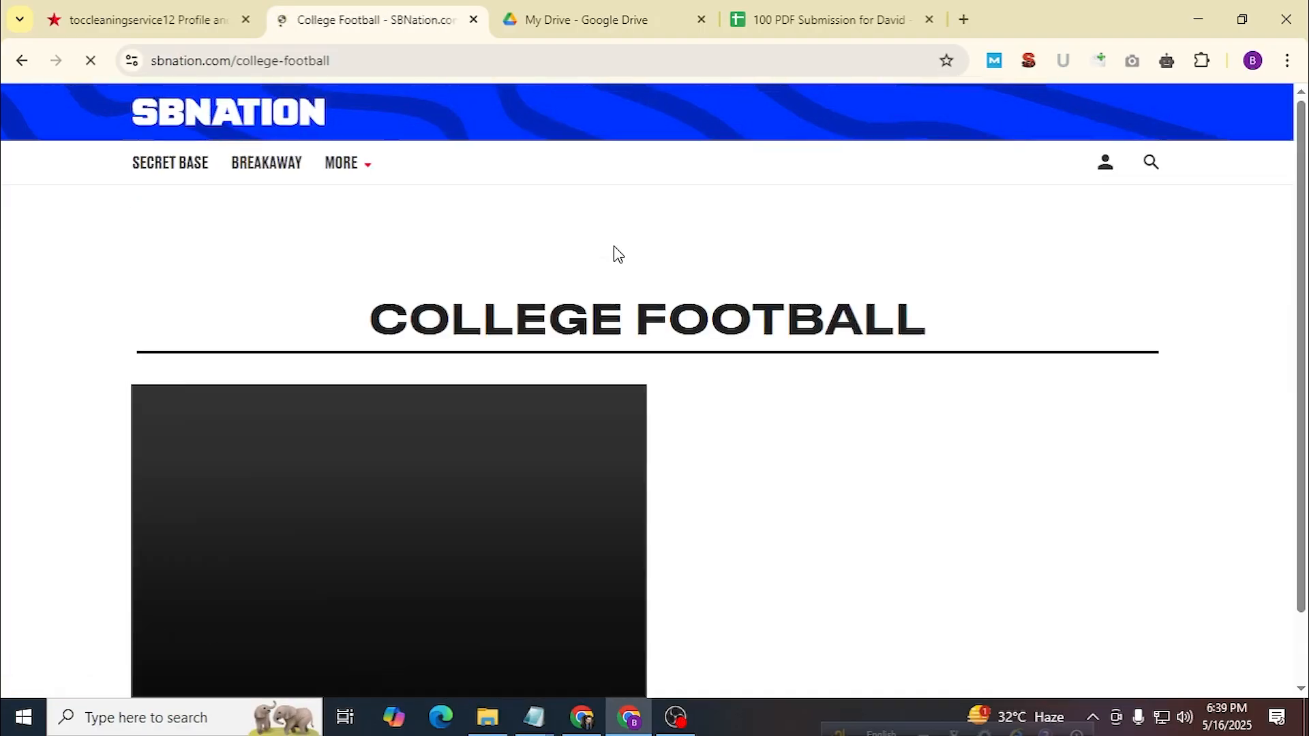
pyautogui.scroll(-3, 625, 309)
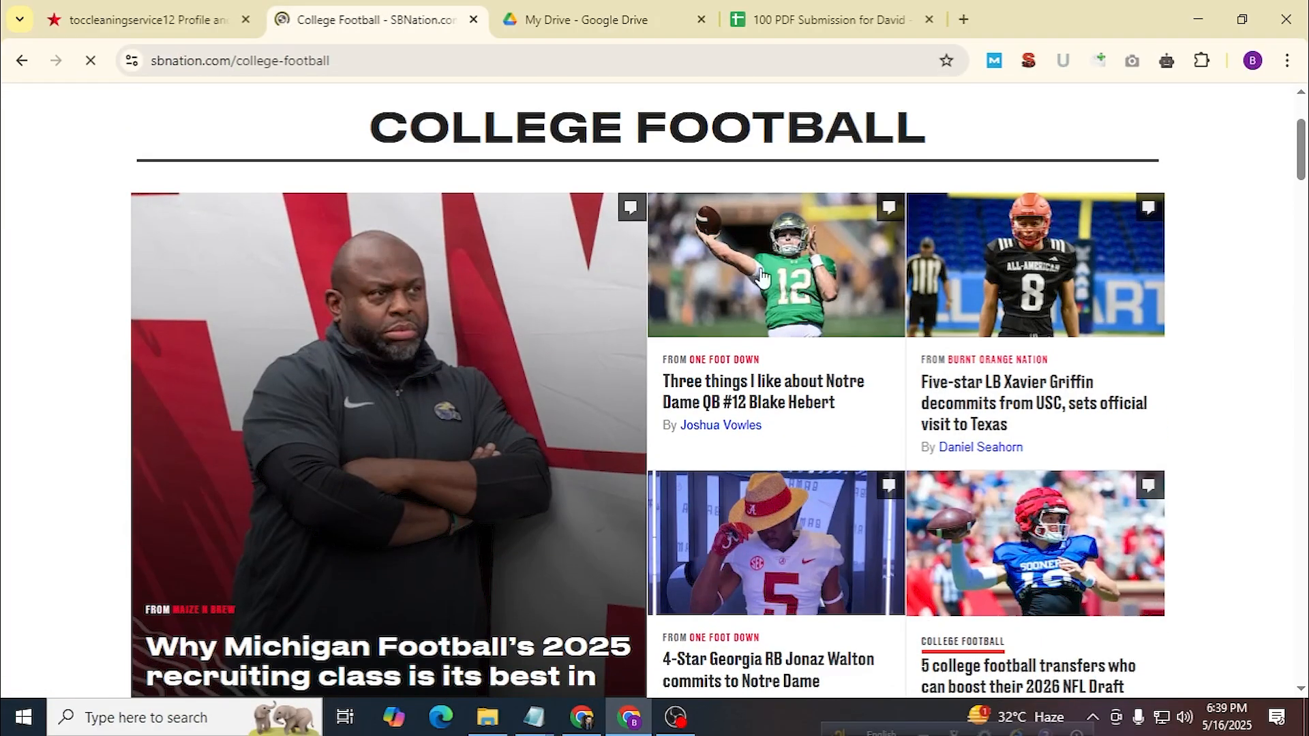
pyautogui.scroll(-7, 823, 445)
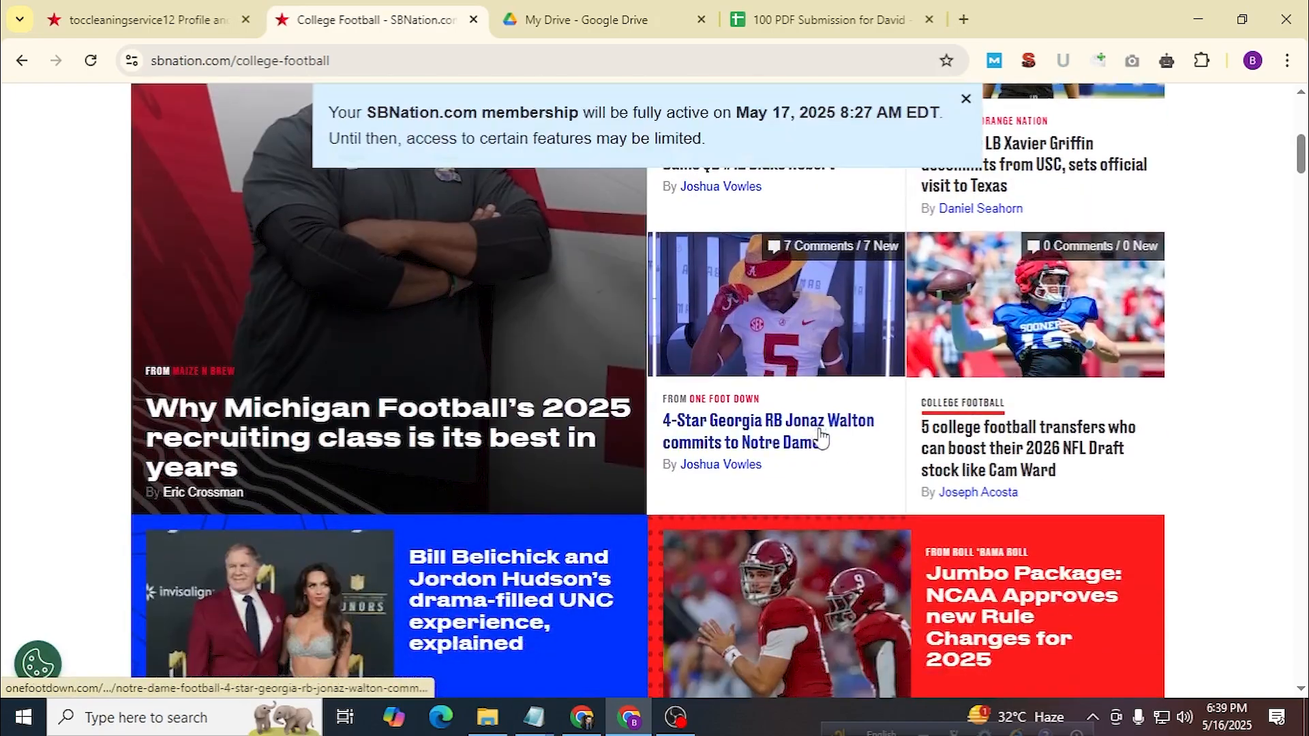
pyautogui.scroll(-2, 858, 522)
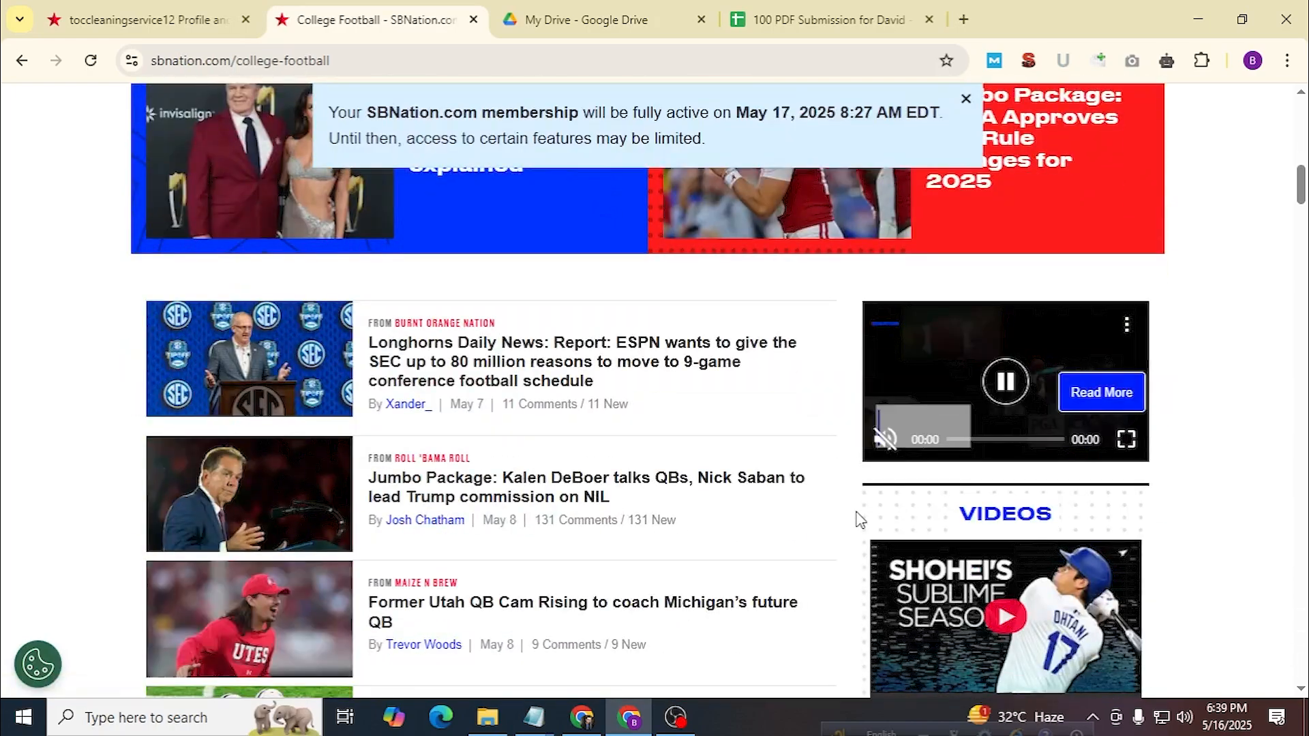
# Open the four smaller featured stories at the head of the College Football page in background tabs.
pyautogui.scroll(3, 859, 520)
pyautogui.scroll(8, 934, 364)
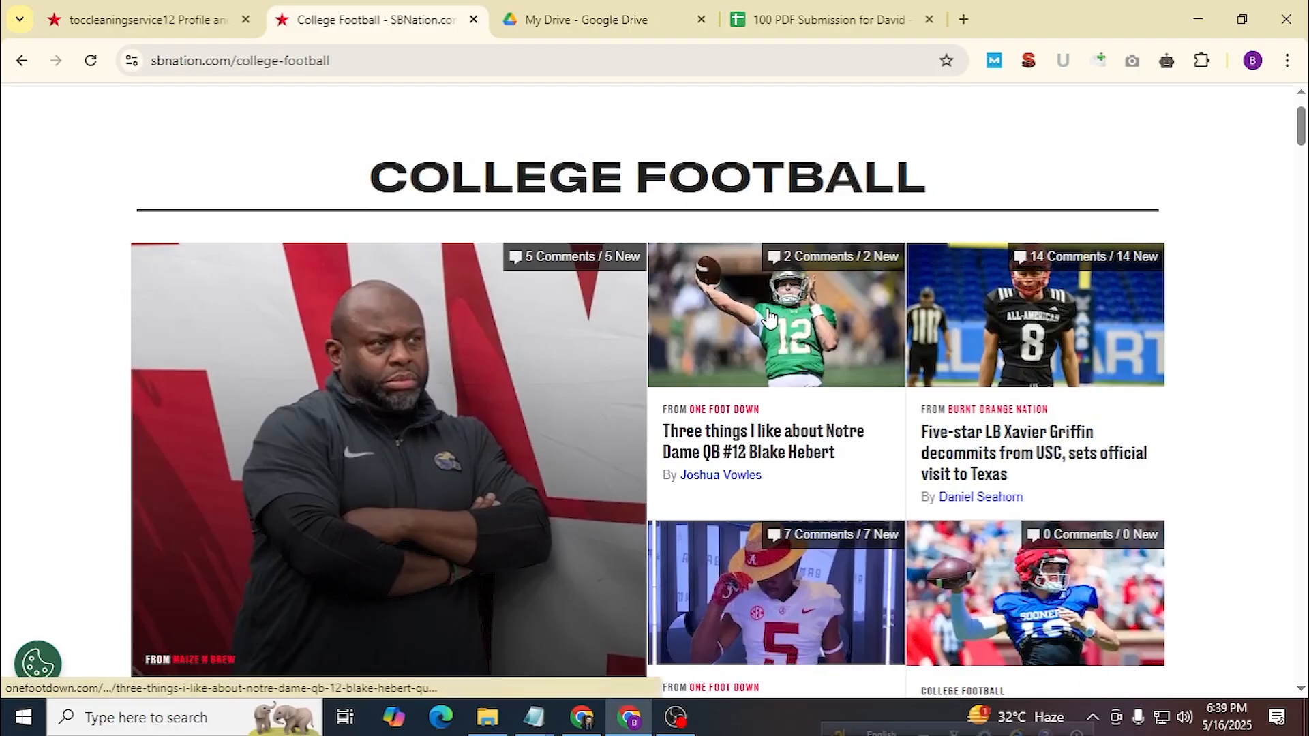
pyautogui.middleClick(769, 319)
pyautogui.middleClick(999, 327)
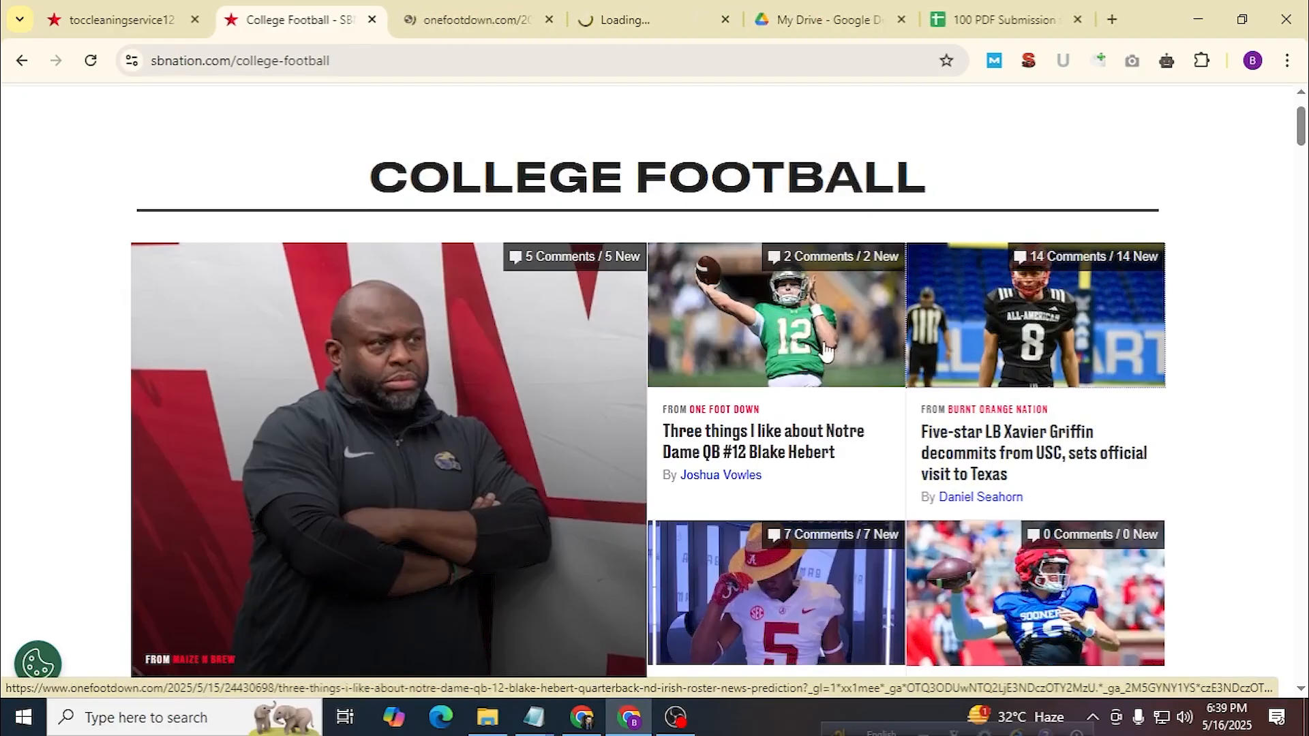
pyautogui.scroll(-4, 784, 314)
pyautogui.middleClick(784, 310)
pyautogui.middleClick(1006, 319)
# Open five stories from the article list, from Maize n Brew, Roll 'Bama Roll, Burnt Orange Nation and Black Shoe Diaries, in background tabs.
pyautogui.scroll(-13, 785, 354)
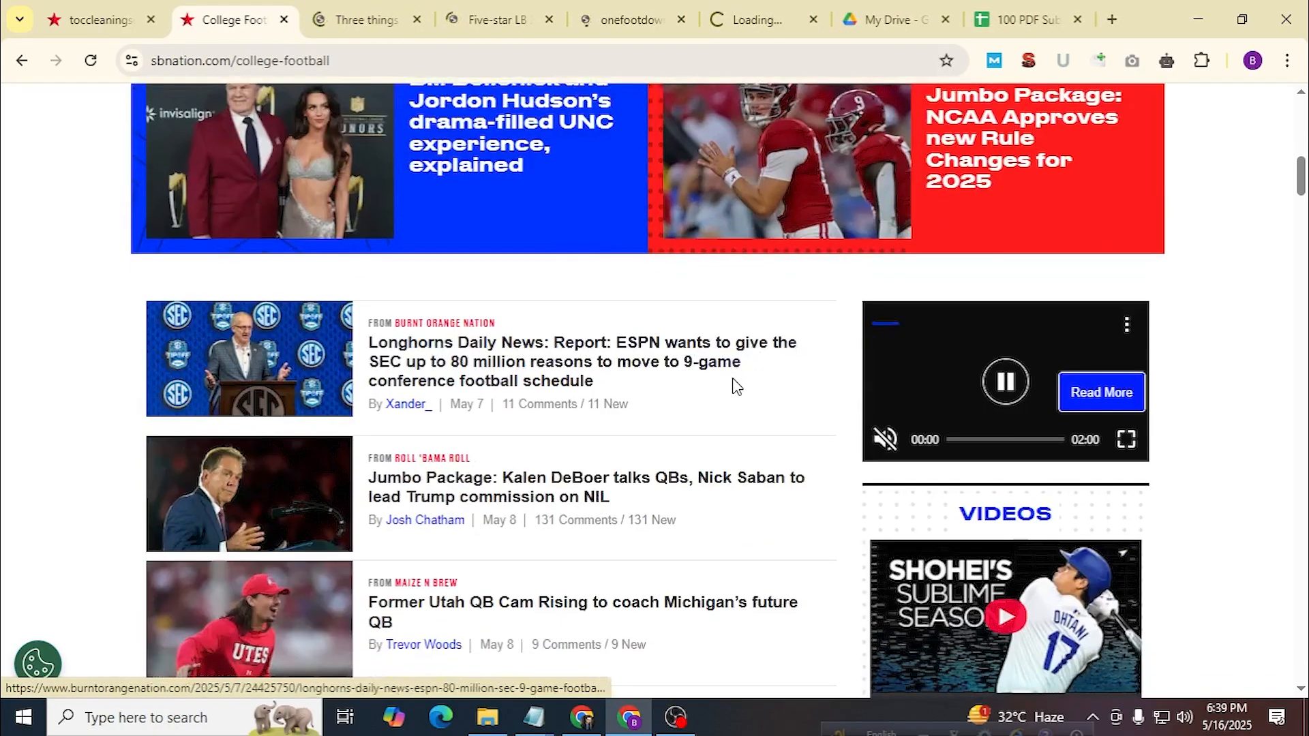
pyautogui.middleClick(279, 300)
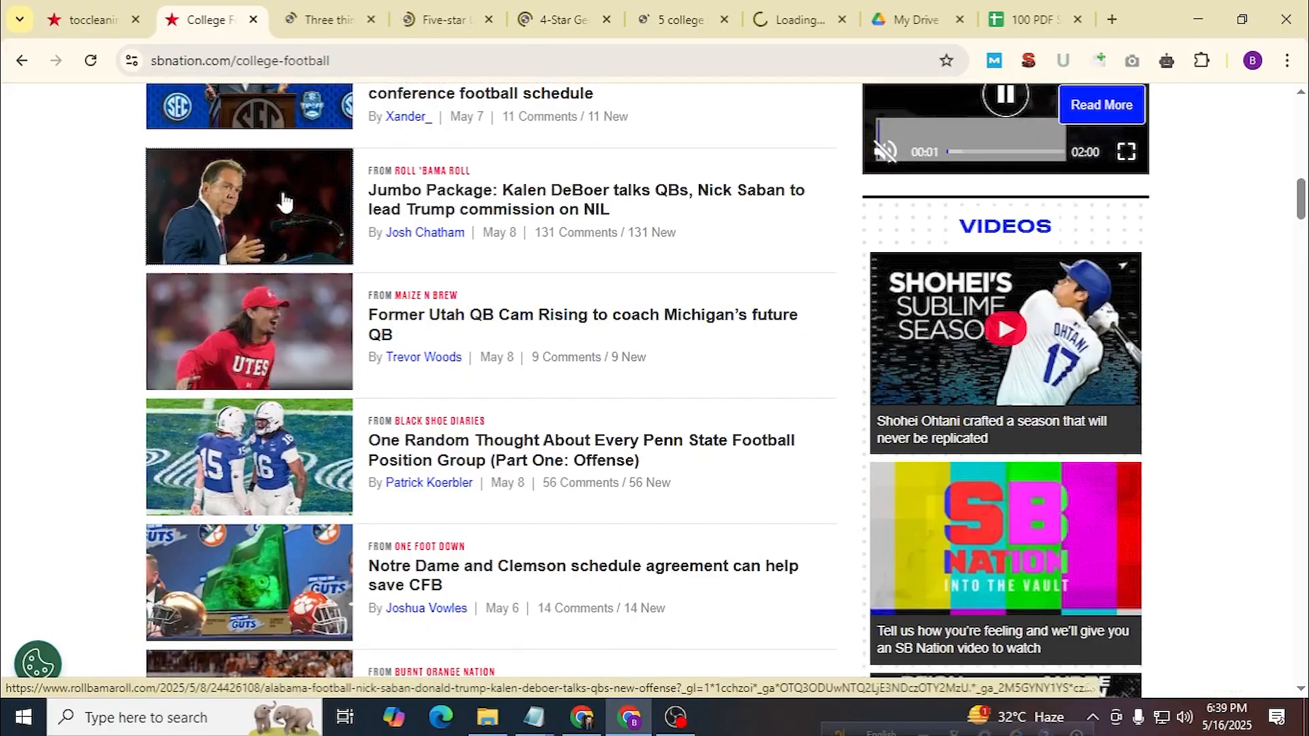
pyautogui.middleClick(280, 201)
pyautogui.middleClick(252, 457)
pyautogui.middleClick(252, 570)
pyautogui.middleClick(259, 668)
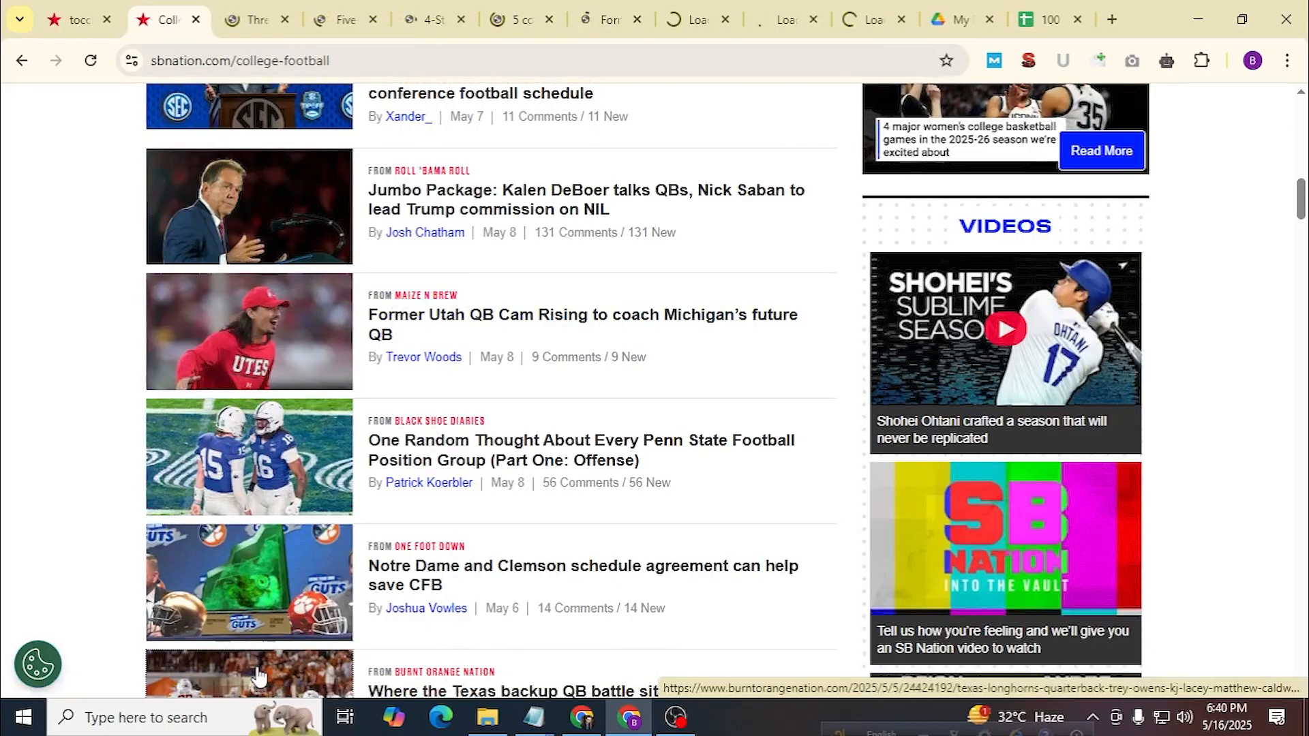
pyautogui.scroll(-20, 459, 467)
pyautogui.scroll(-7, 491, 450)
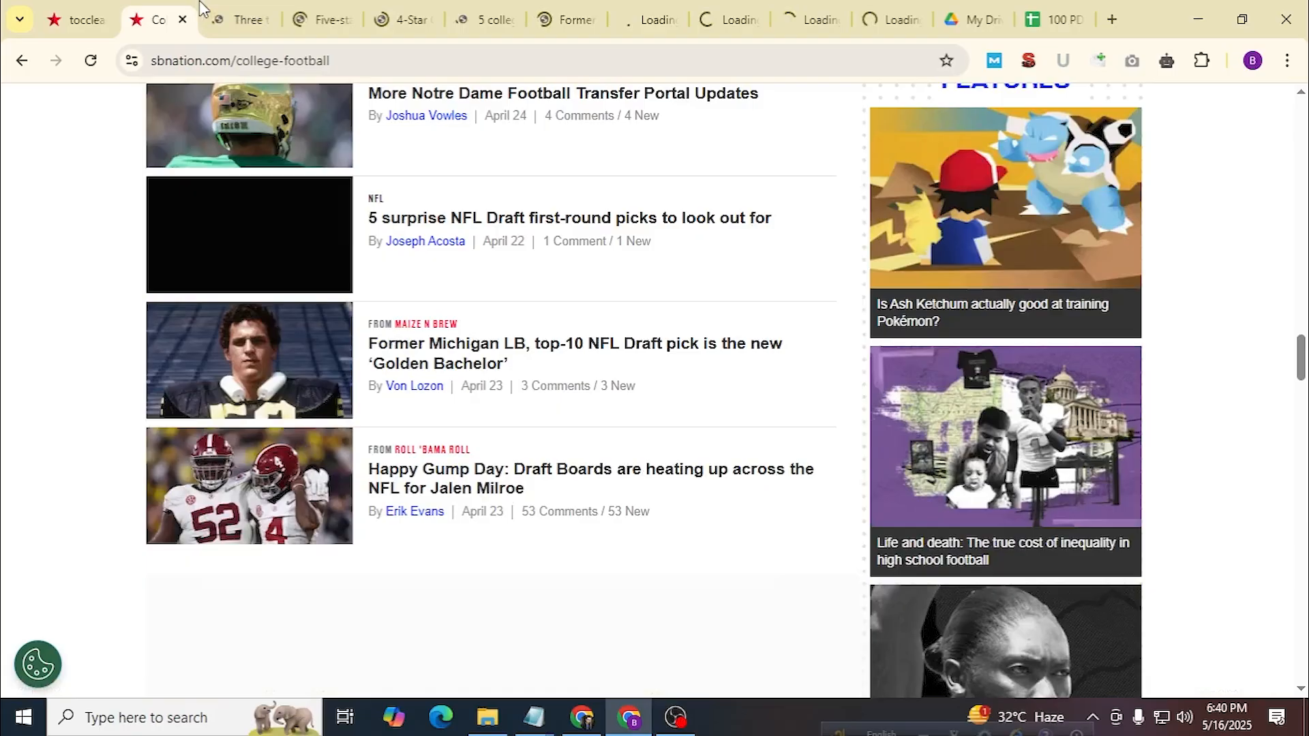
# Look through the newly opened article tabs in order to identify each one's community site and web address.
pyautogui.click(211, 14)
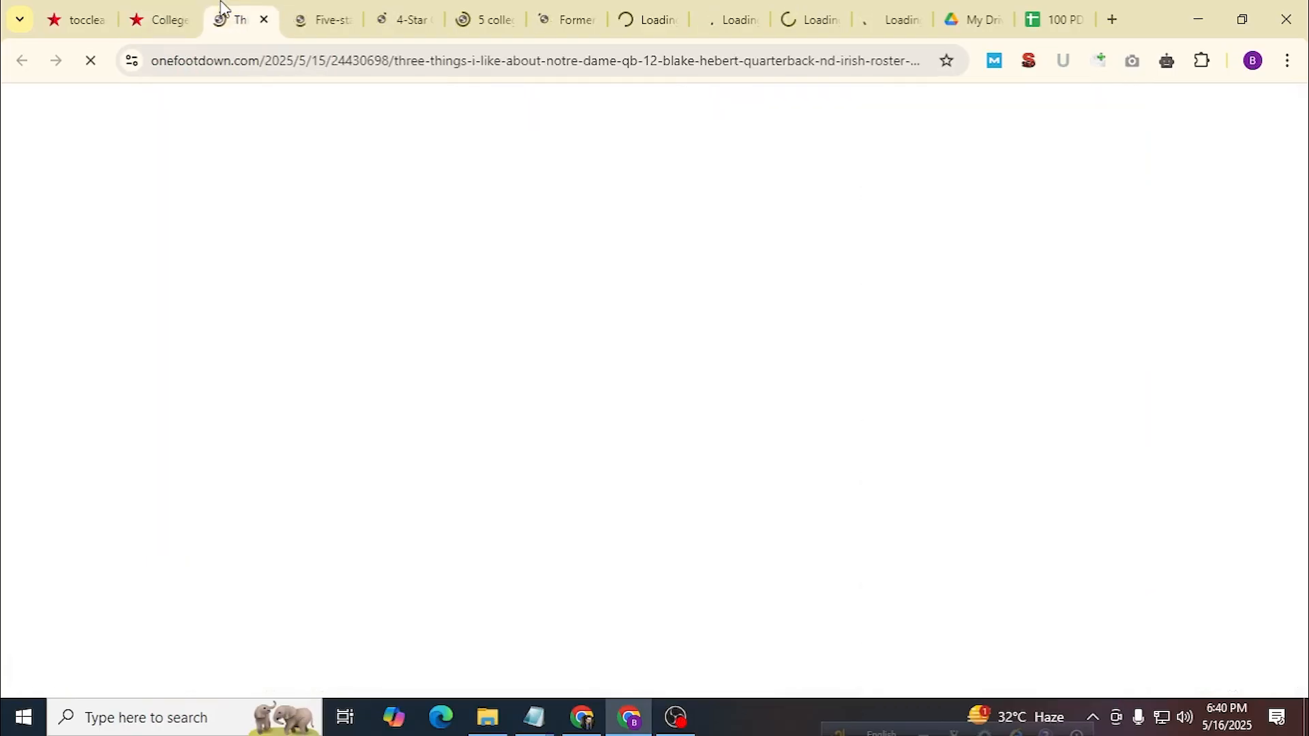
pyautogui.click(316, 8)
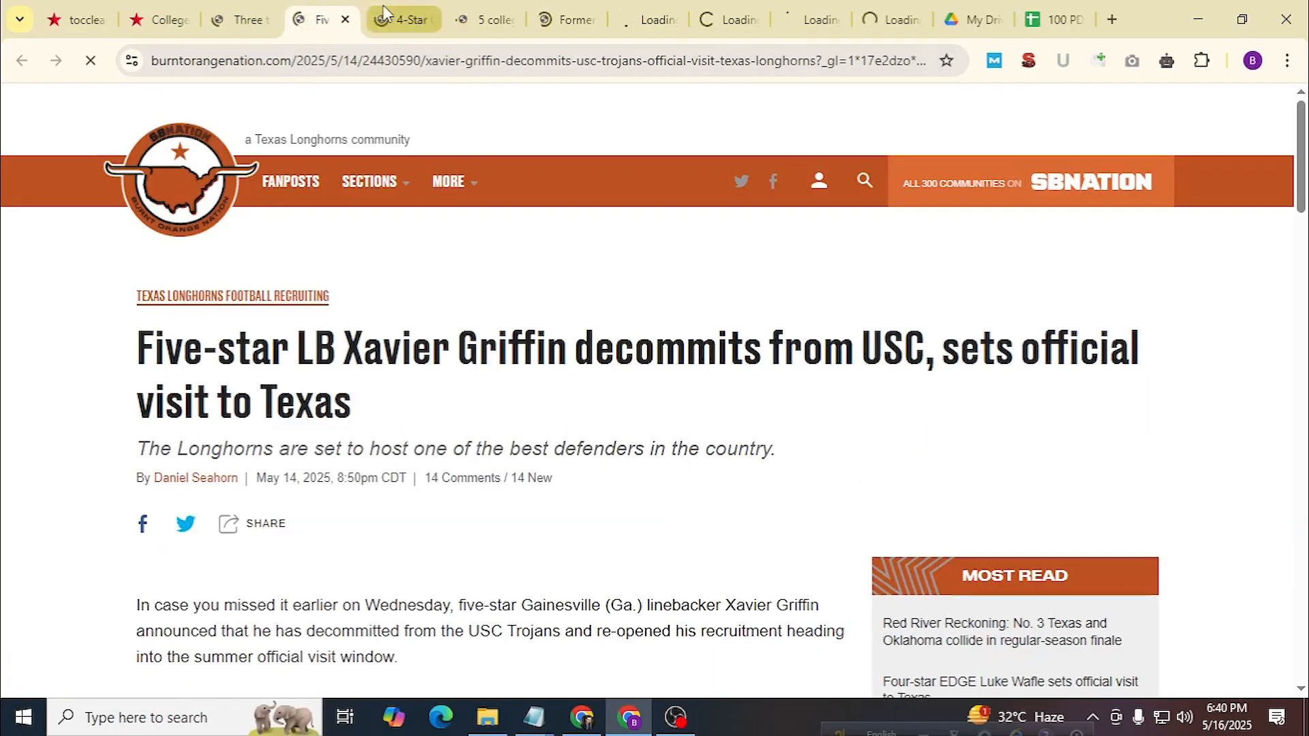
pyautogui.click(401, 10)
pyautogui.click(481, 8)
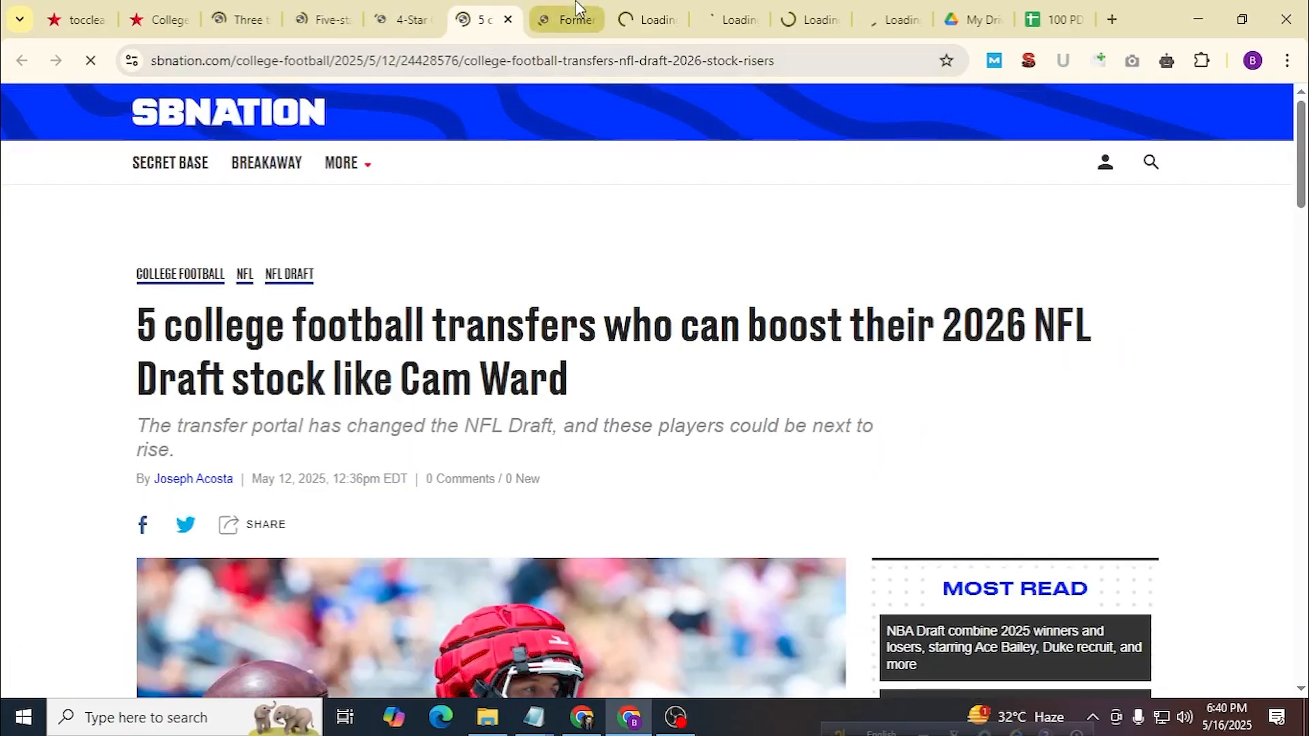
pyautogui.click(572, 10)
pyautogui.click(660, 9)
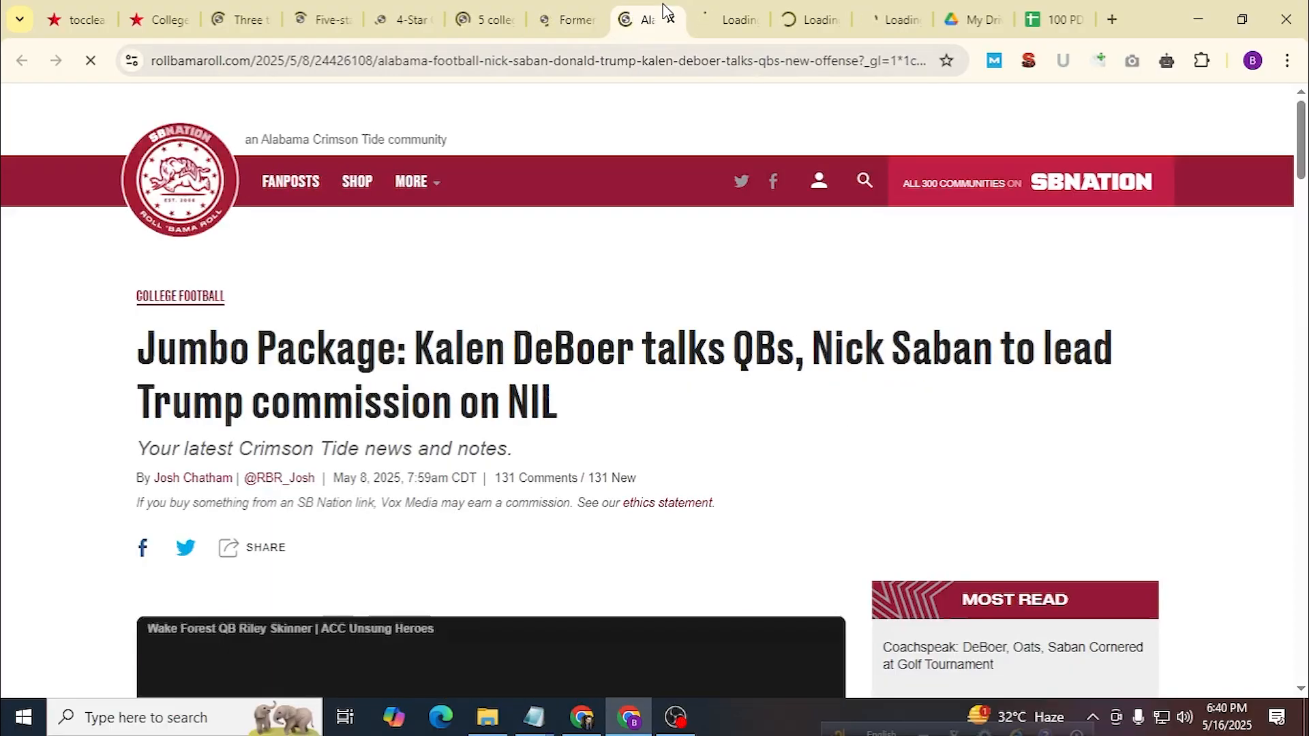
pyautogui.click(731, 10)
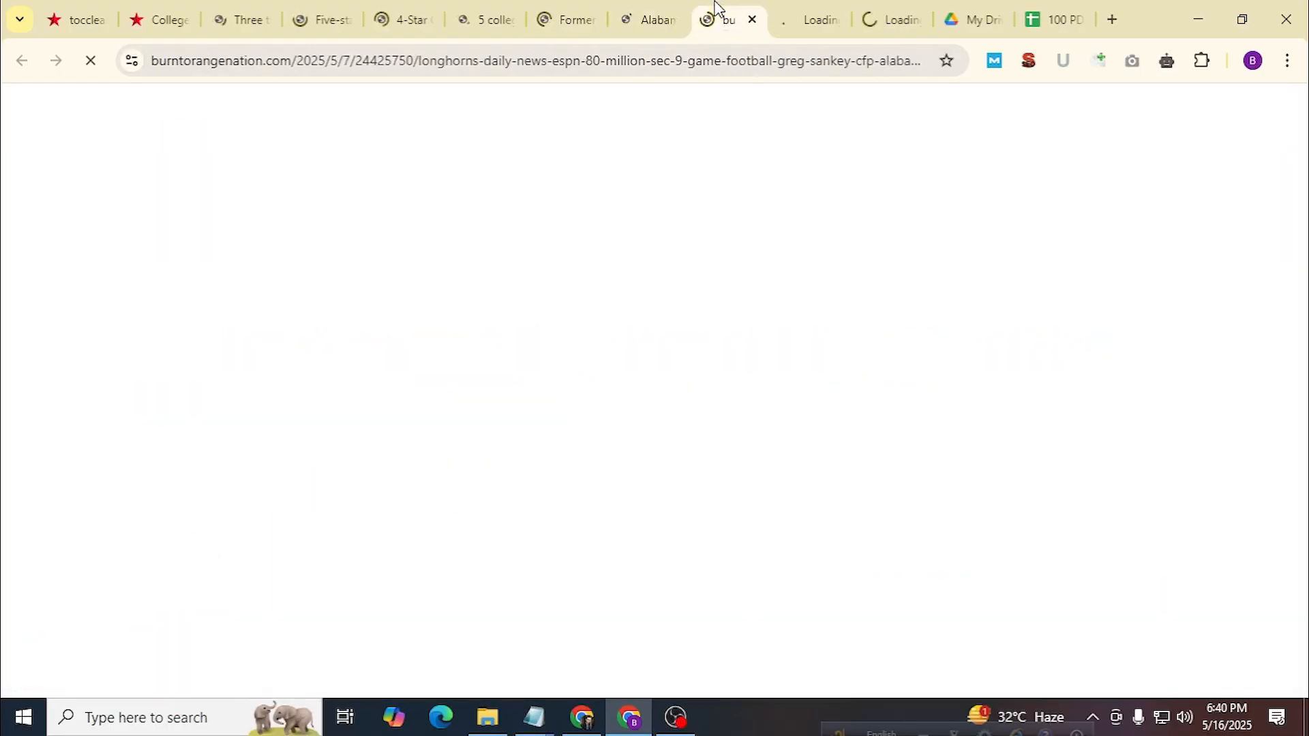
pyautogui.click(808, 9)
pyautogui.click(890, 8)
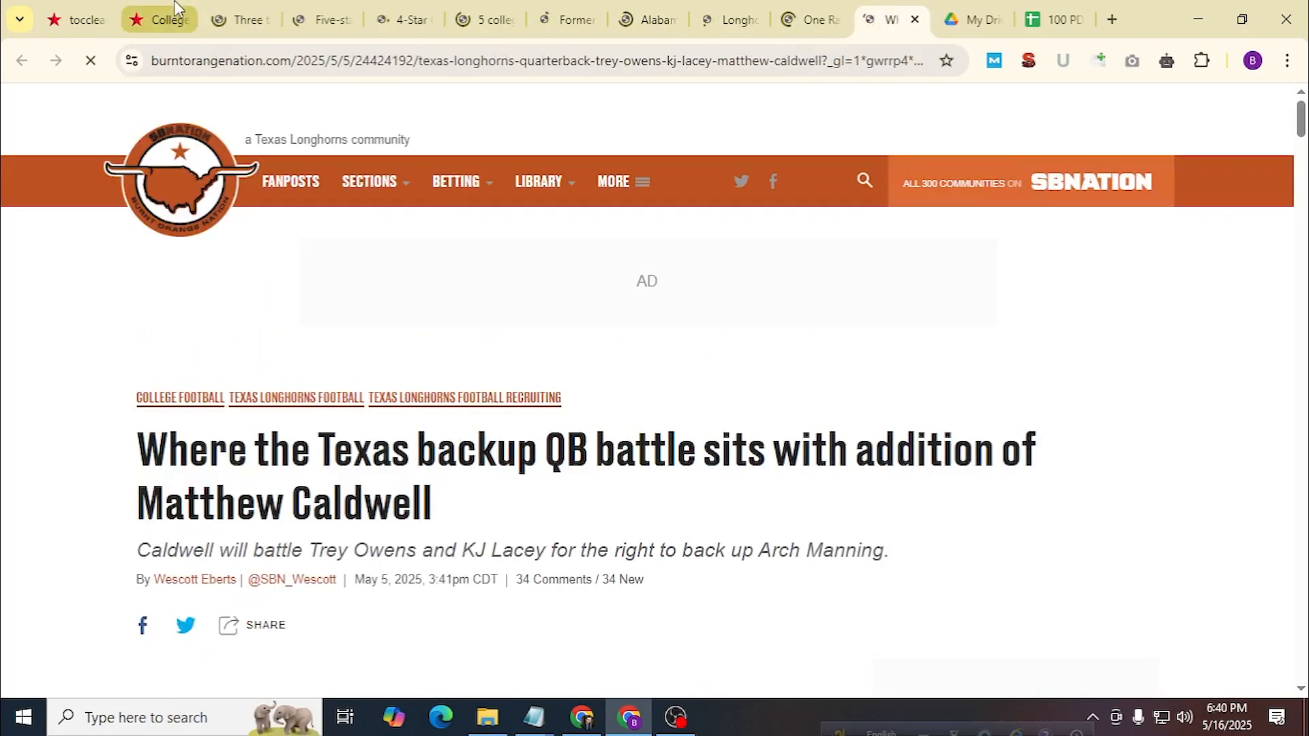
pyautogui.click(163, 20)
pyautogui.click(237, 19)
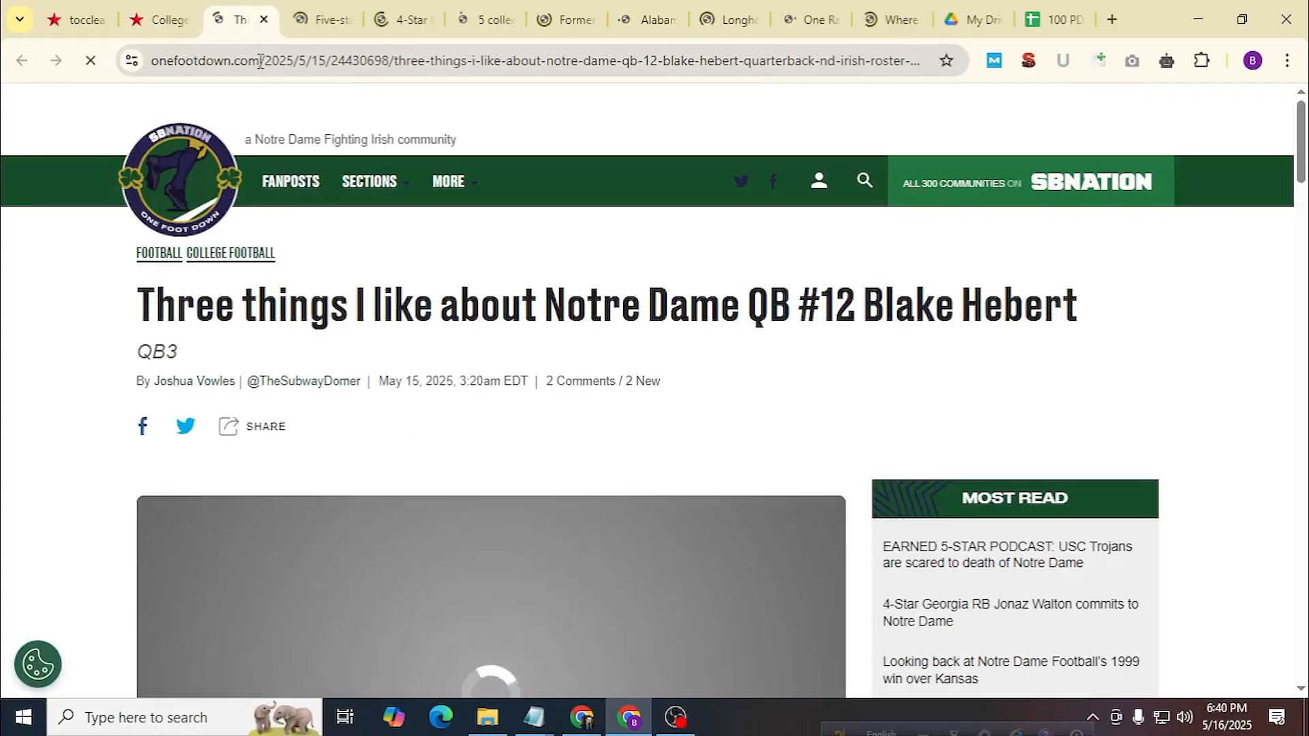
pyautogui.click(245, 60)
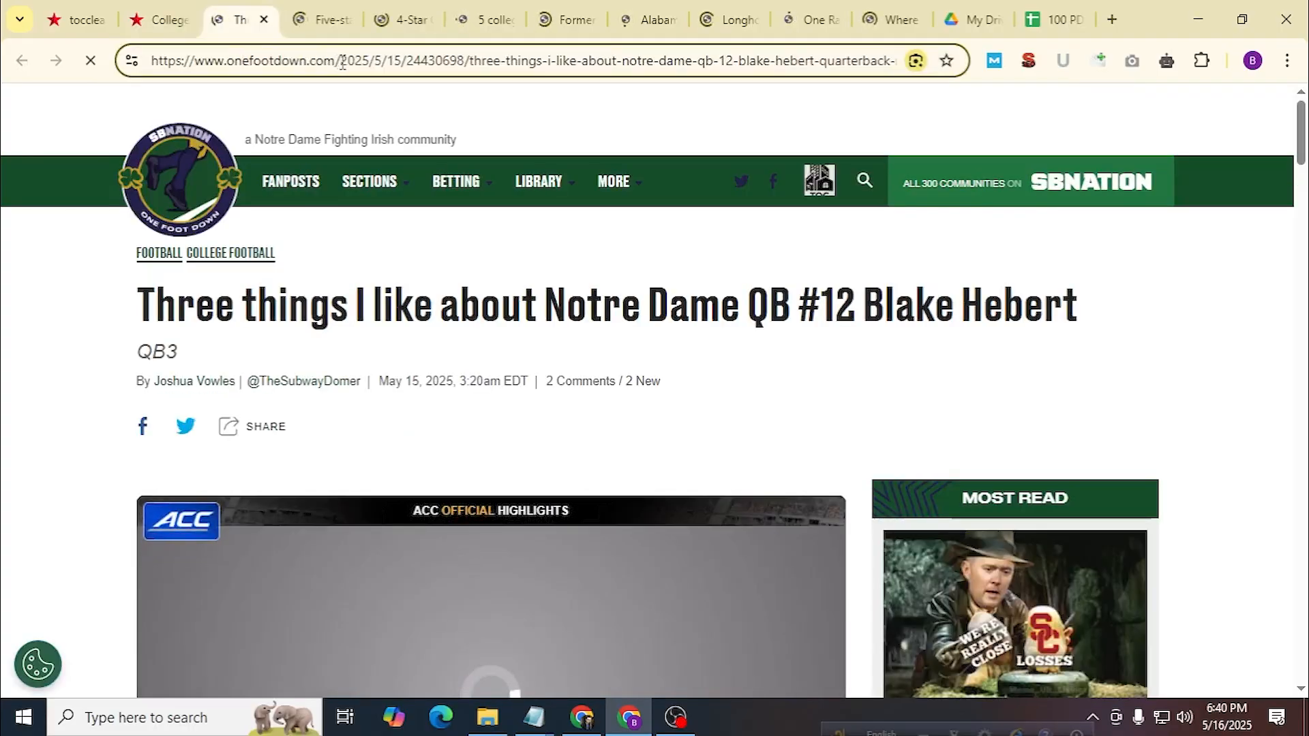
pyautogui.moveTo(339, 60); pyautogui.dragTo(152, 60)
pyautogui.hotkey('ctrl', 'c')
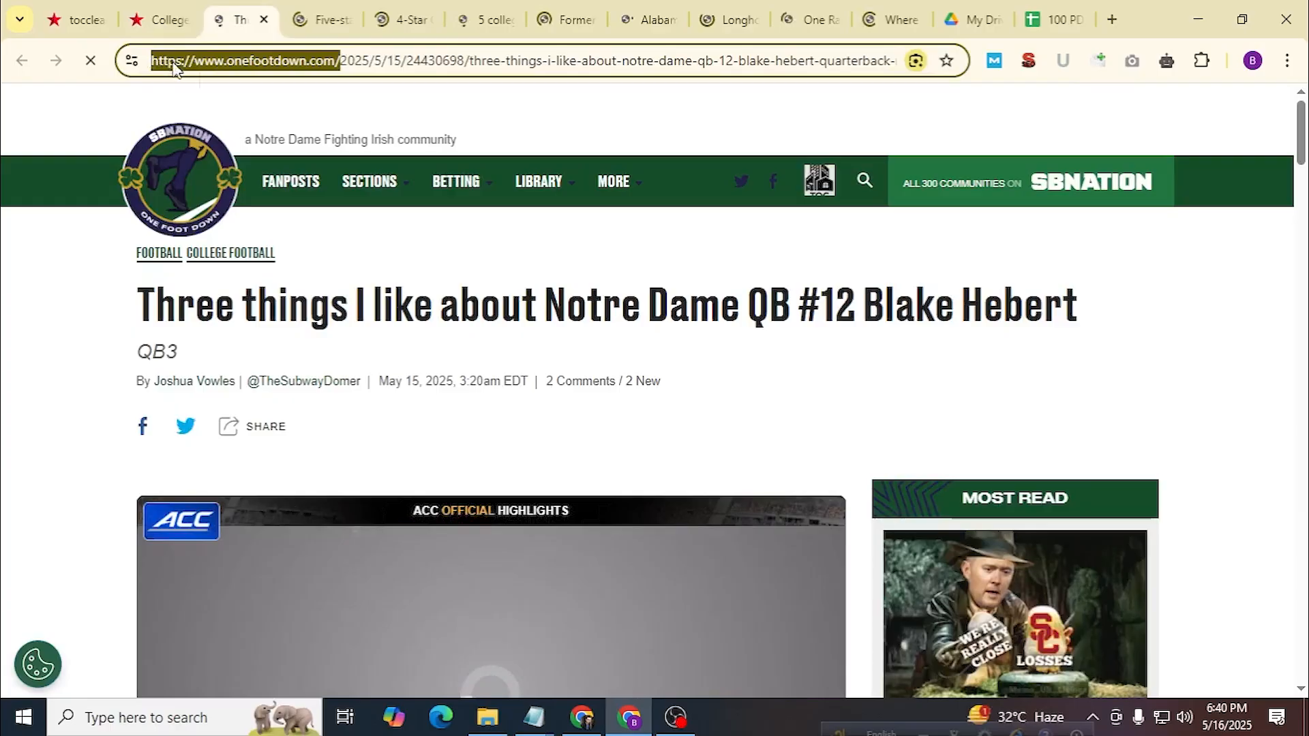
pyautogui.click(1069, 8)
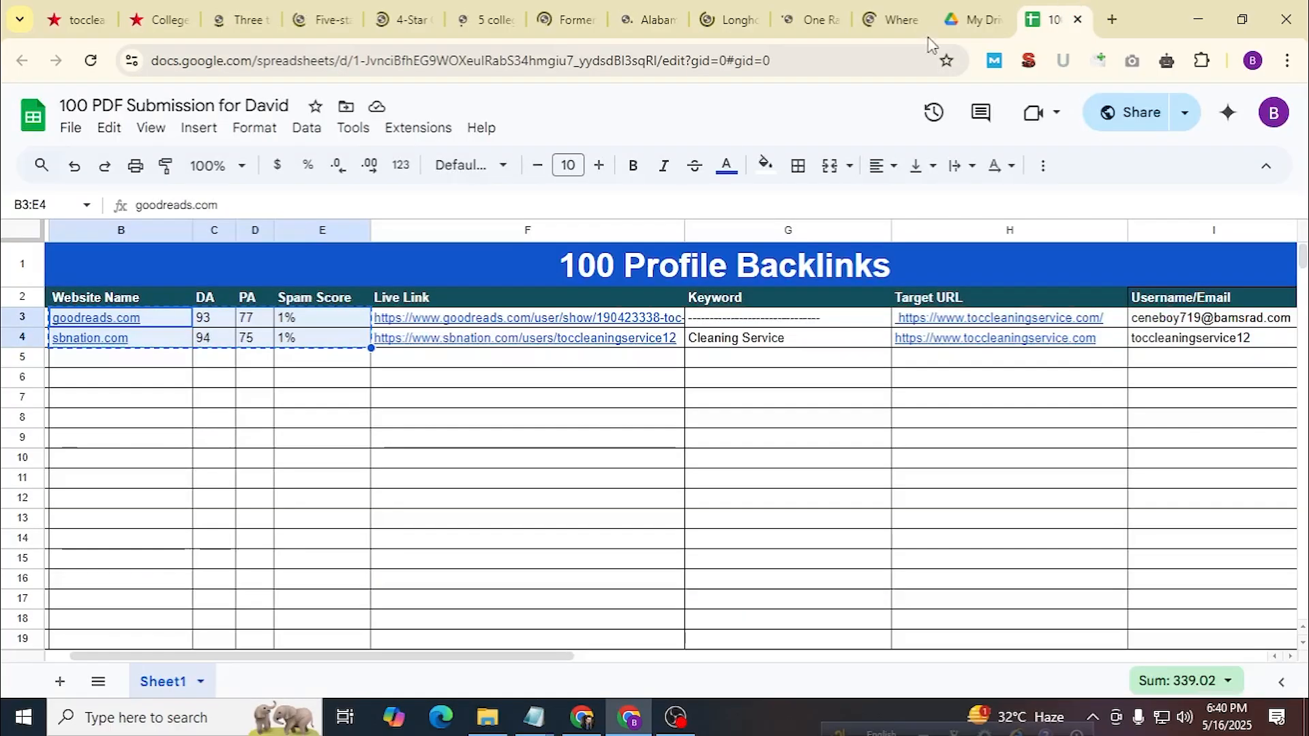
pyautogui.click(417, 361)
pyautogui.moveTo(685, 230); pyautogui.dragTo(824, 230)
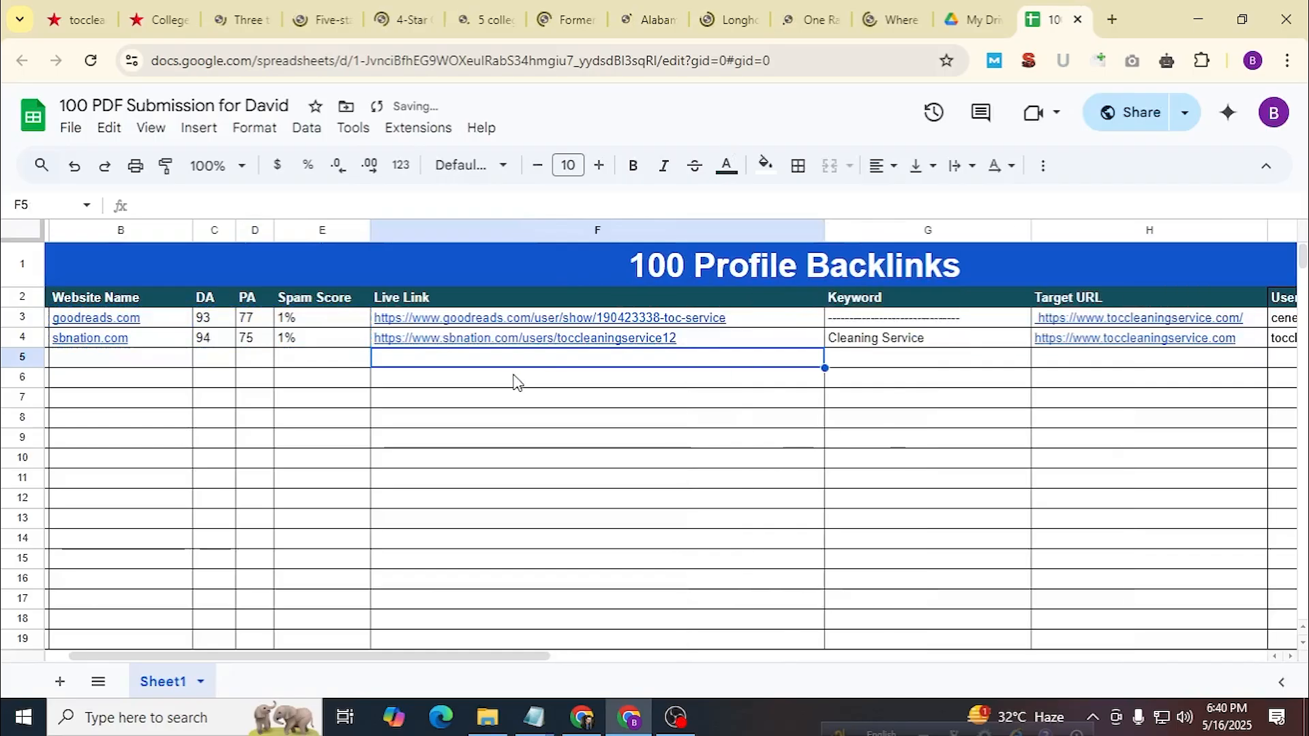
pyautogui.hotkey('ctrl', 'v')
pyautogui.doubleClick(572, 355)
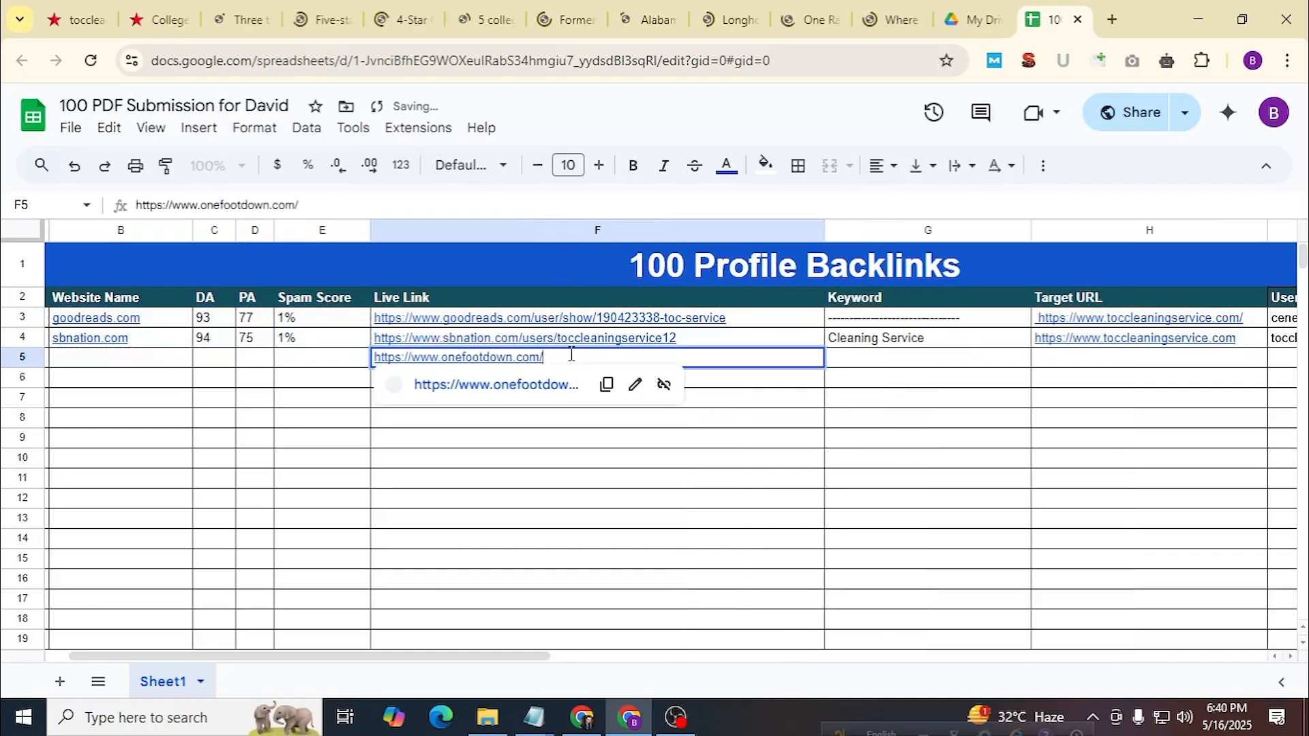
pyautogui.hotkey('ctrl', 'a')
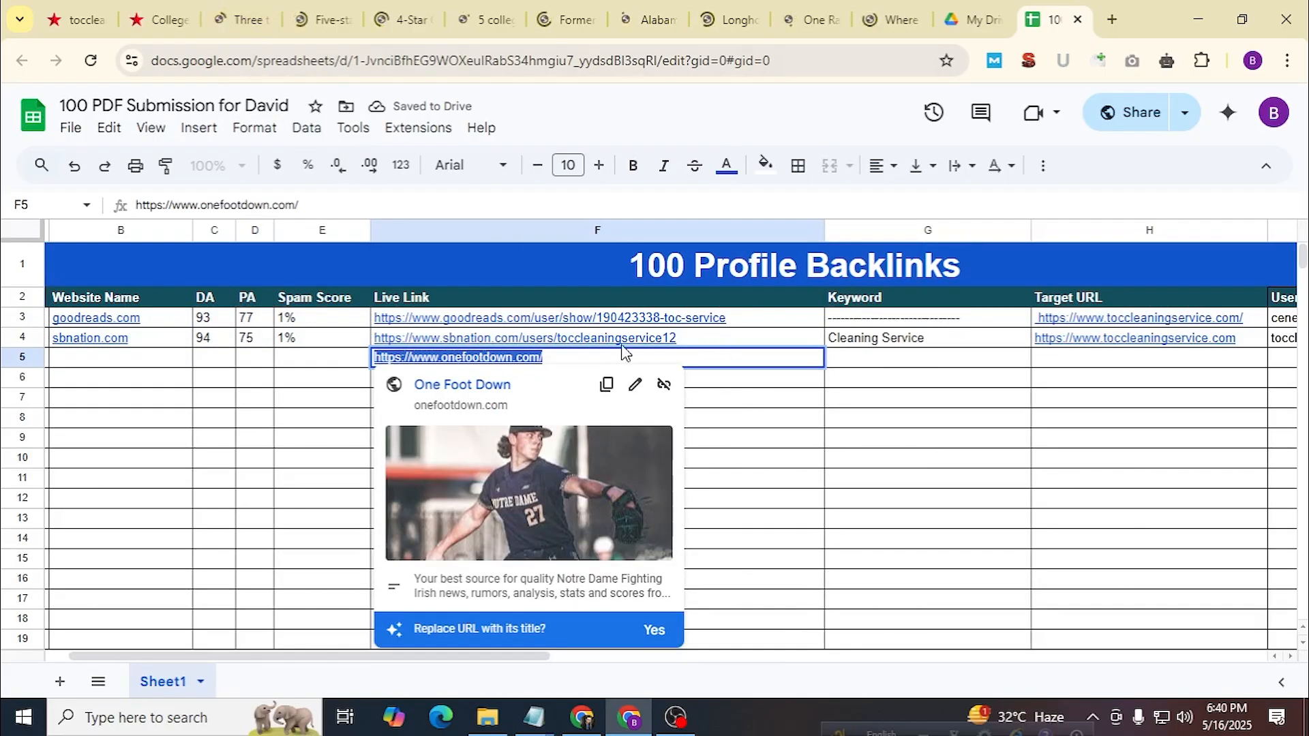
# Copy users/toccleaningservice12 from the SB Nation link in F4 and append it to the One Foot Down address in F5.
pyautogui.doubleClick(594, 339)
pyautogui.moveTo(670, 337); pyautogui.dragTo(520, 337)
pyautogui.hotkey('ctrl', 'c')
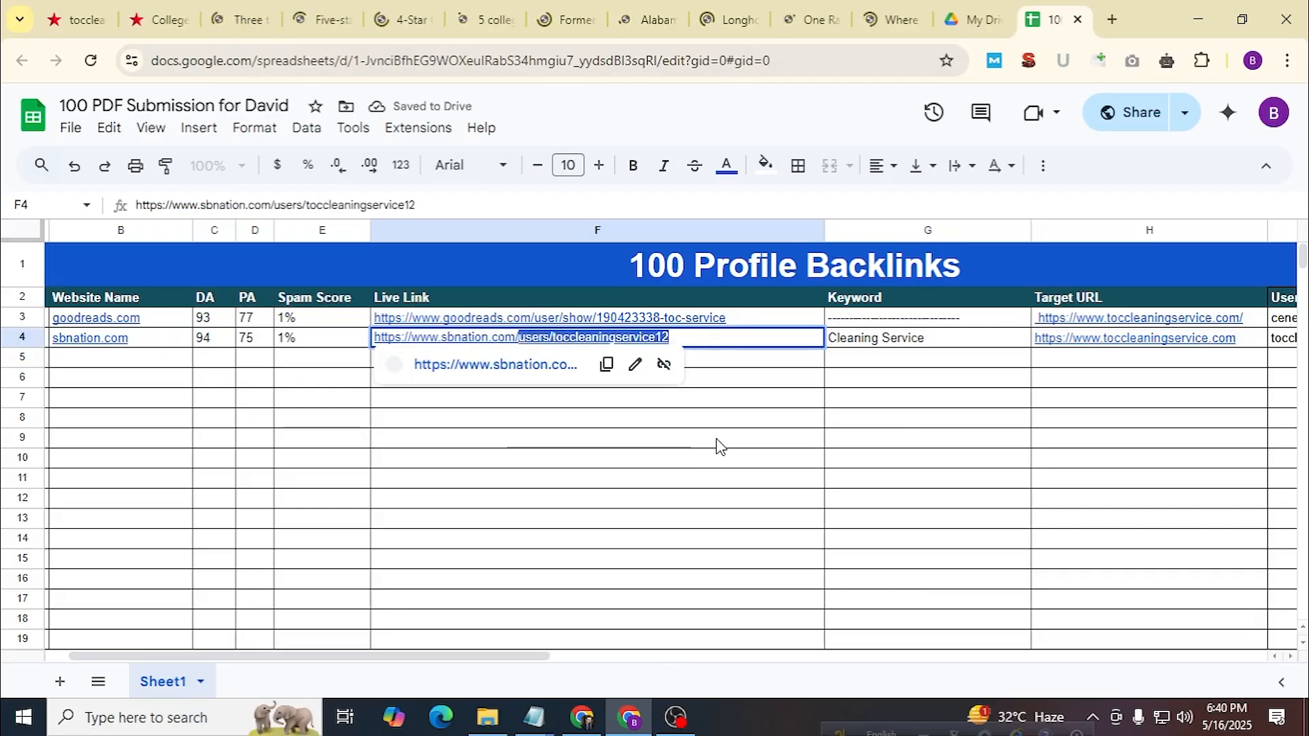
pyautogui.click(717, 443)
pyautogui.click(576, 357)
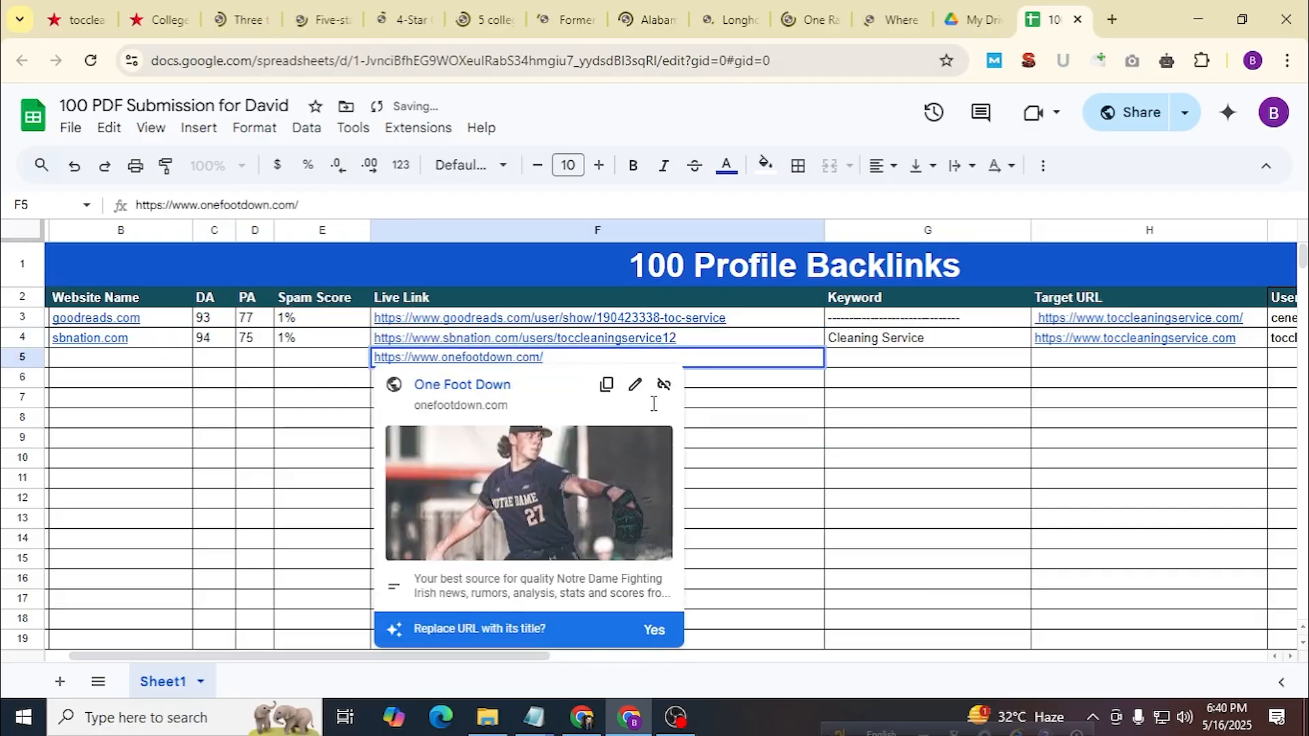
pyautogui.hotkey('ctrl', 'v')
pyautogui.click(907, 472)
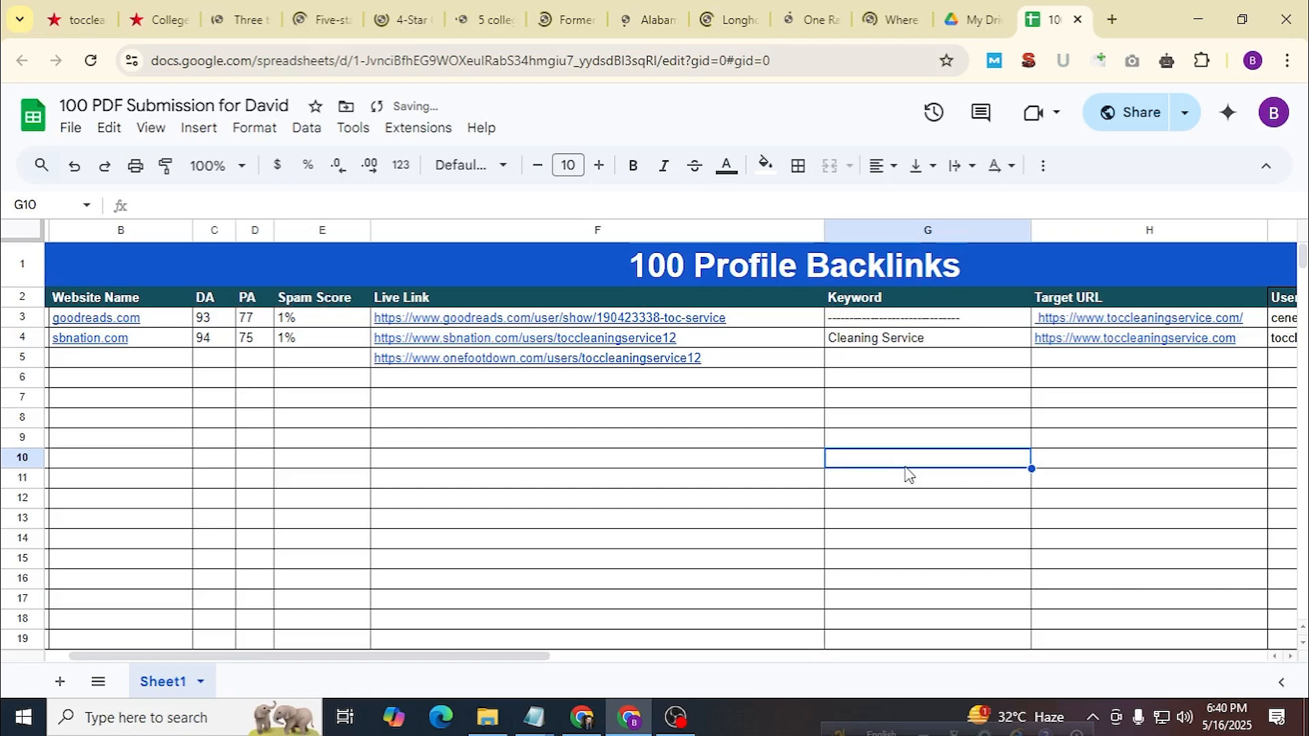
pyautogui.click(568, 363)
pyautogui.hotkey('ctrl', 'c')
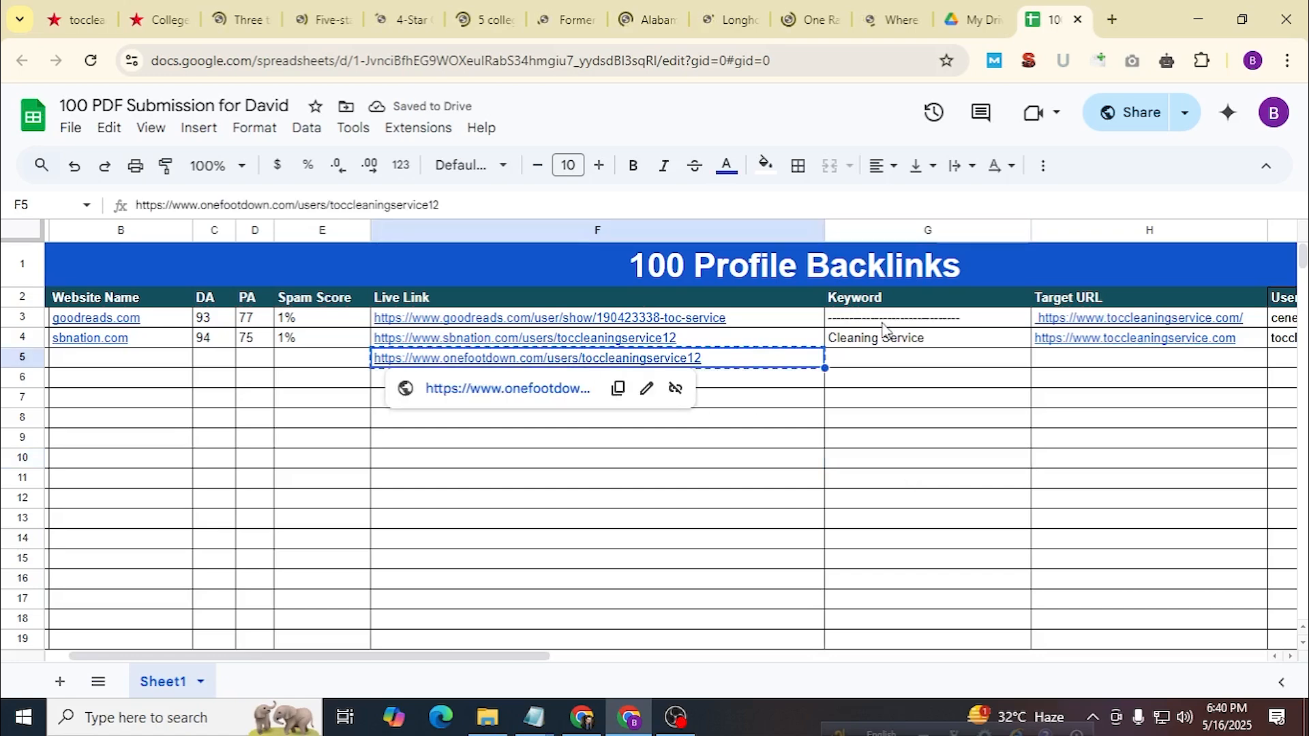
pyautogui.click(1112, 19)
pyautogui.hotkey('ctrl', 'v')
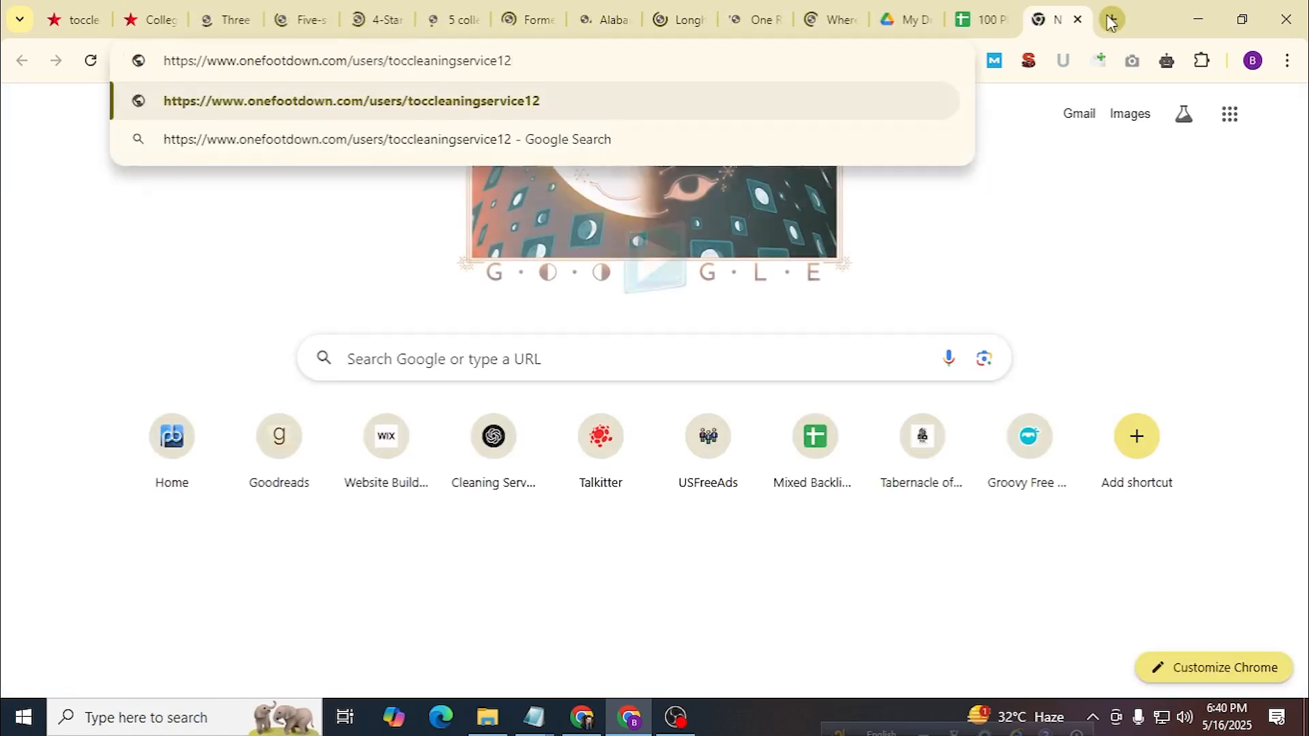
pyautogui.press('Return')
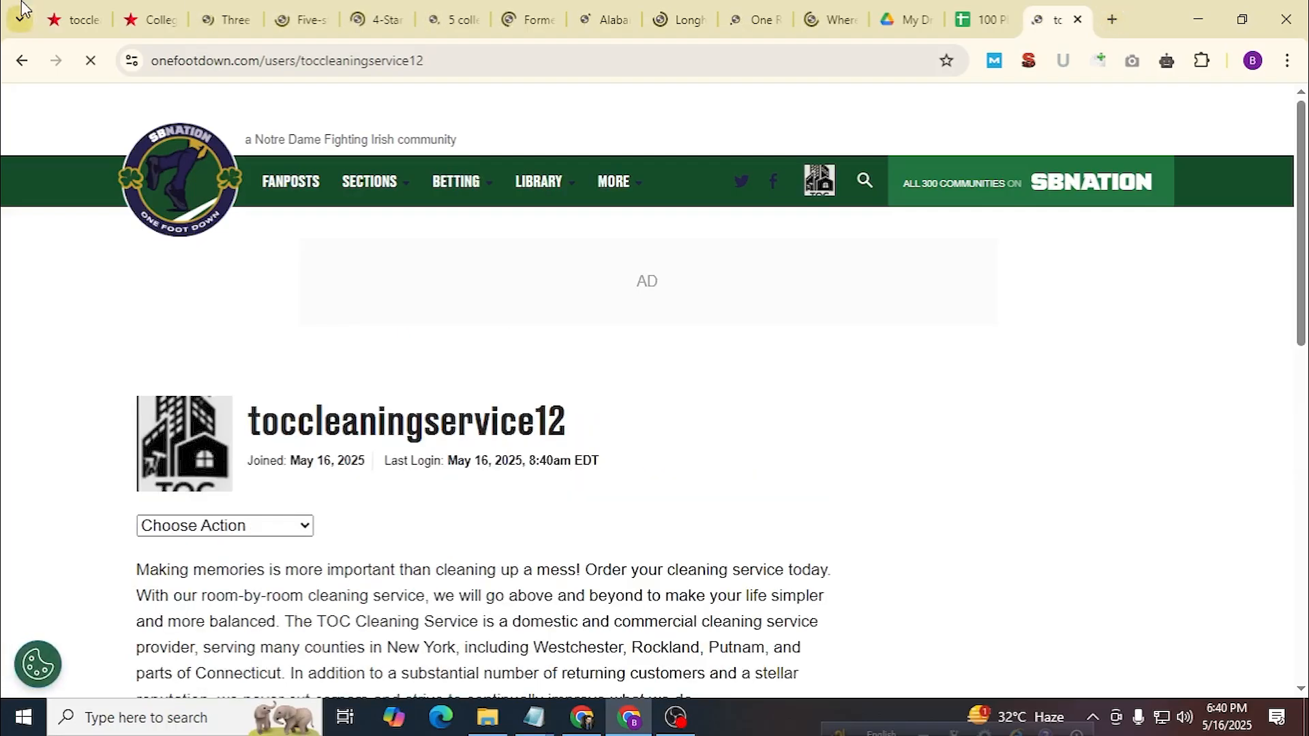
pyautogui.moveTo(205, 60); pyautogui.dragTo(755, 114)
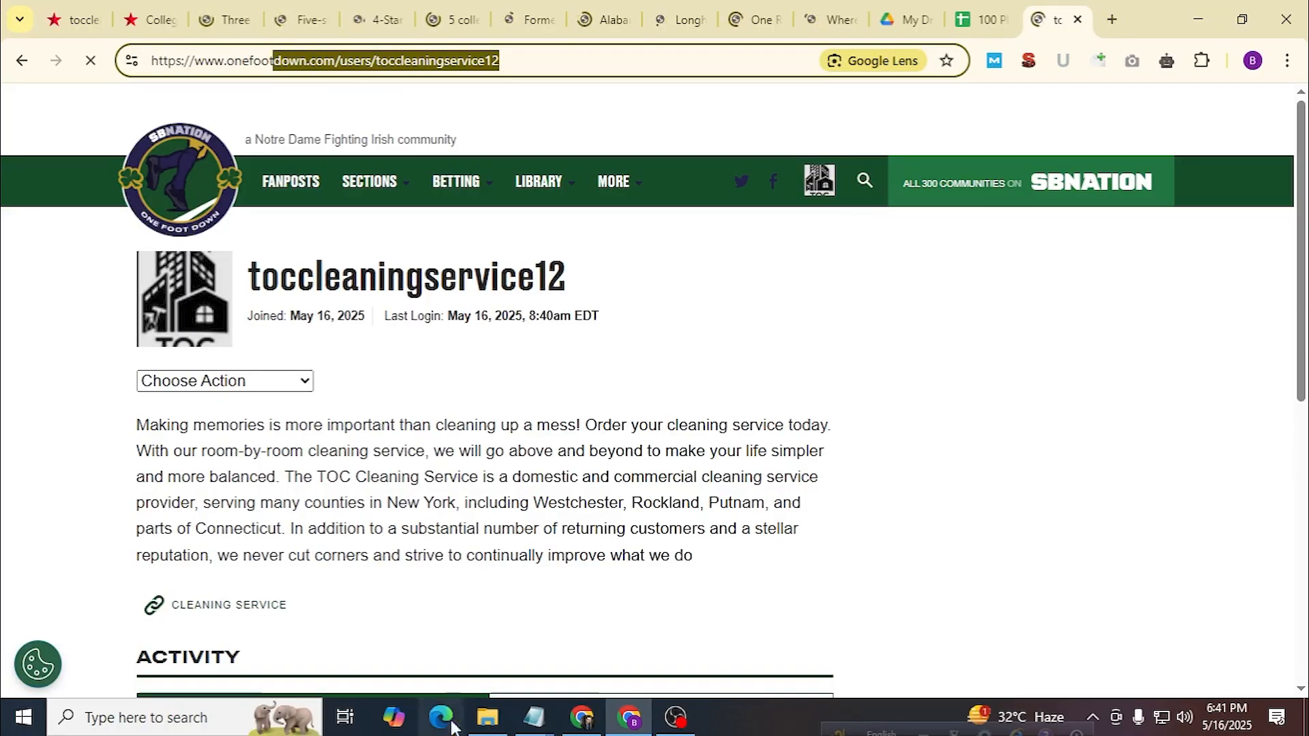
pyautogui.click(231, 19)
pyautogui.click(294, 23)
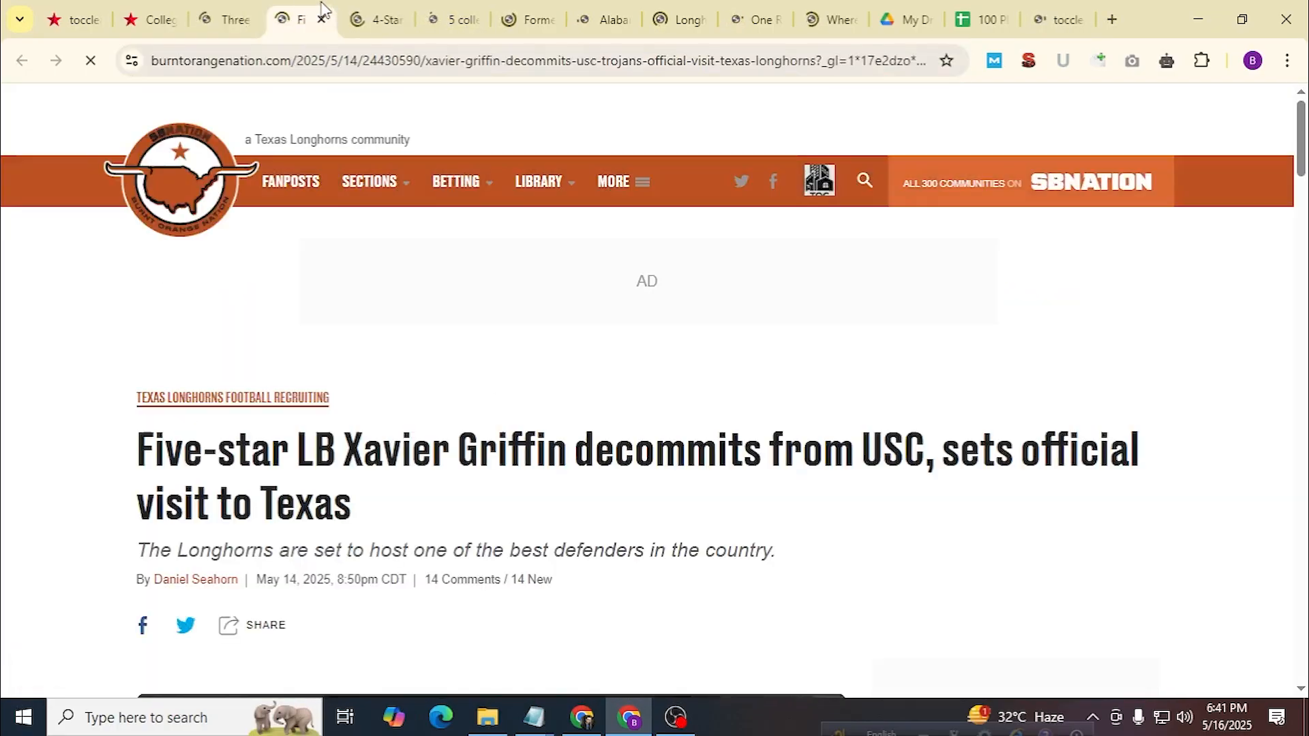
pyautogui.click(266, 60)
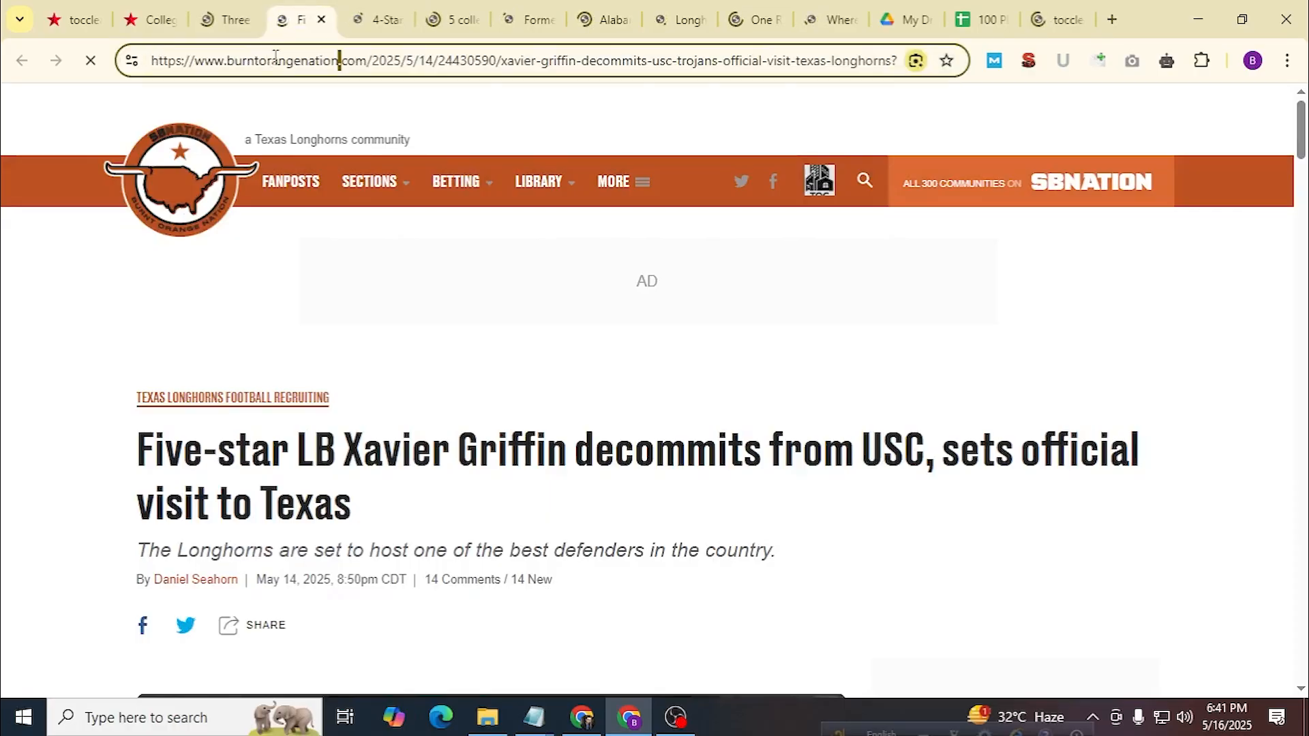
pyautogui.moveTo(367, 60); pyautogui.dragTo(150, 61)
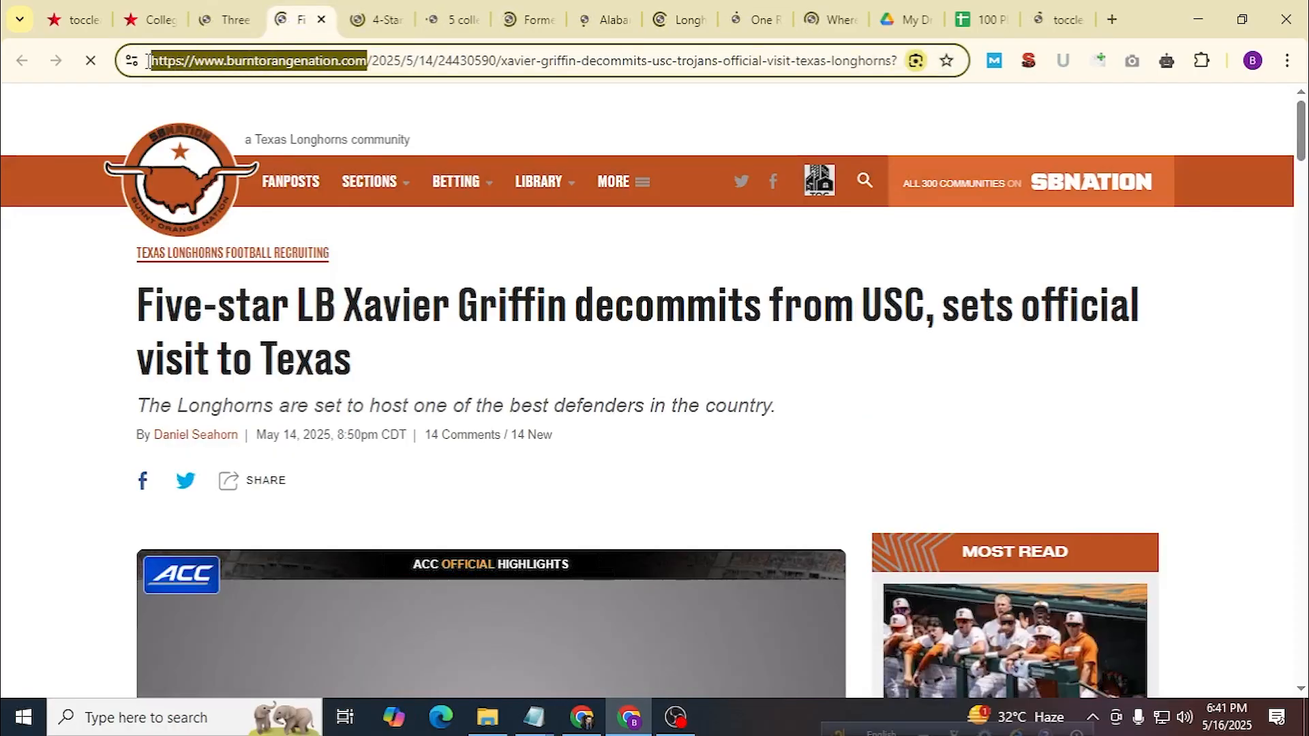
pyautogui.click(990, 14)
pyautogui.click(476, 387)
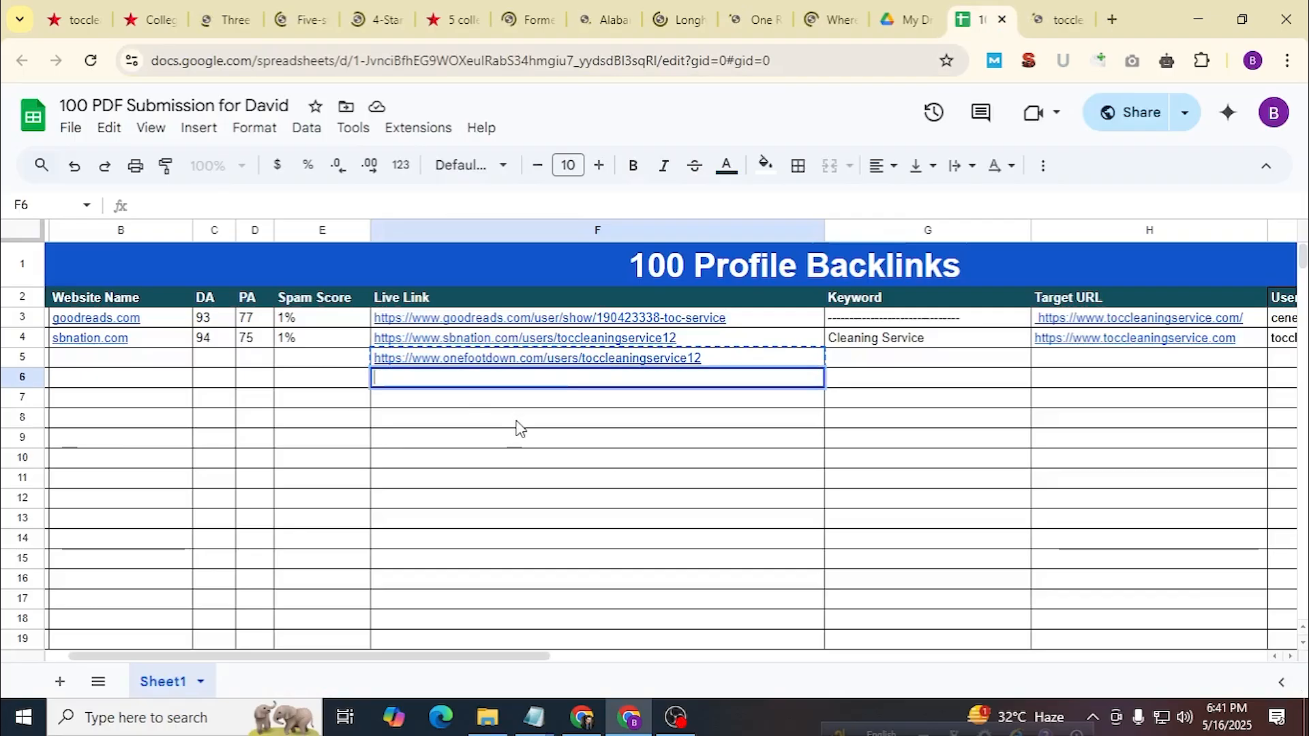
pyautogui.hotkey('ctrl', 'v')
pyautogui.press('Down')
pyautogui.press('Down')
# Copy toccleaningservice12 from the link in F5 and append it to the Burnt Orange Nation address in F6.
pyautogui.click(711, 362)
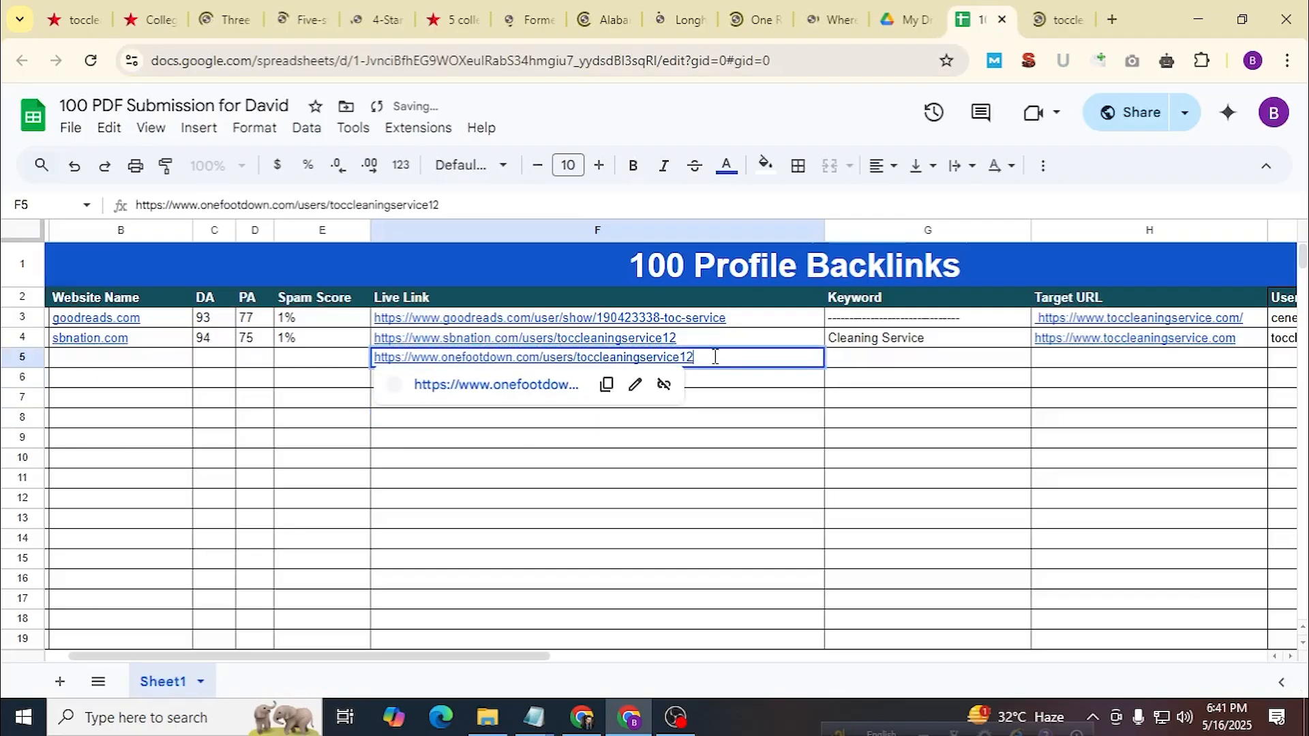
pyautogui.moveTo(713, 359); pyautogui.dragTo(583, 362)
pyautogui.hotkey('ctrl', 'c')
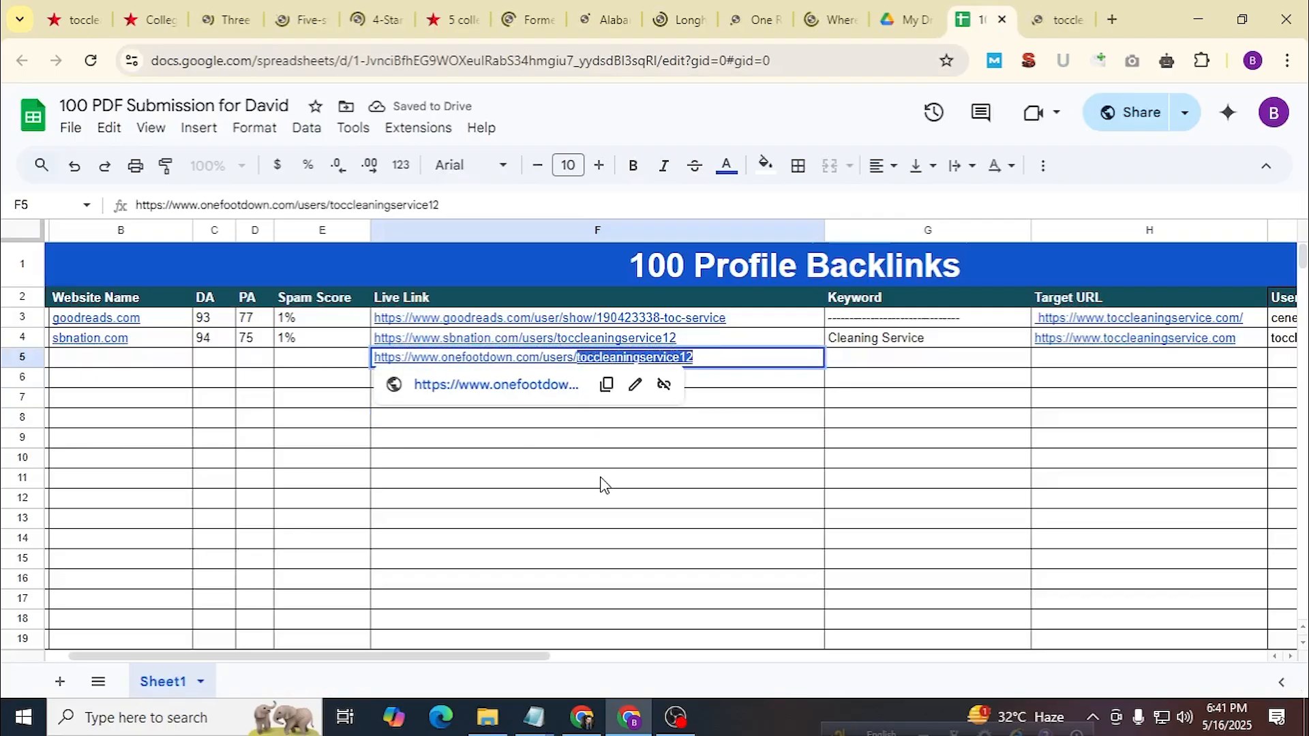
pyautogui.click(600, 482)
pyautogui.click(592, 380)
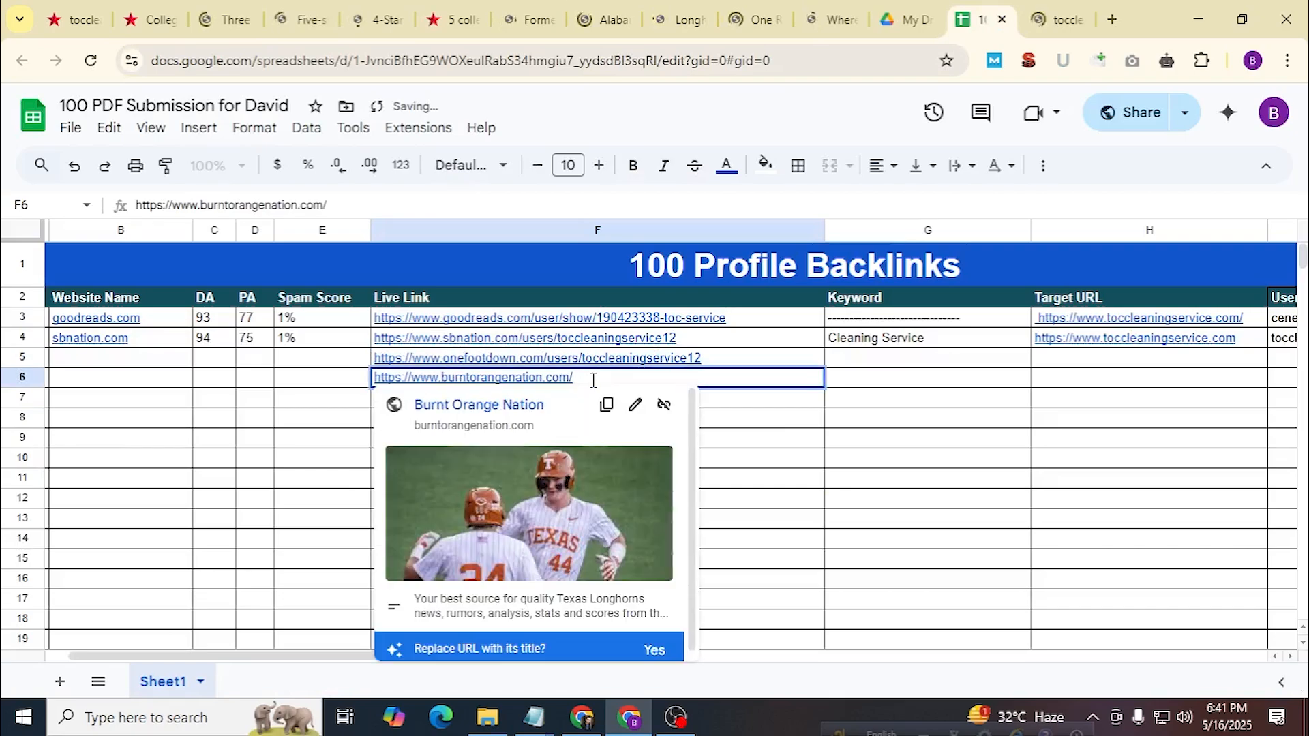
pyautogui.doubleClick(592, 381)
pyautogui.hotkey('ctrl', 'v')
pyautogui.click(723, 460)
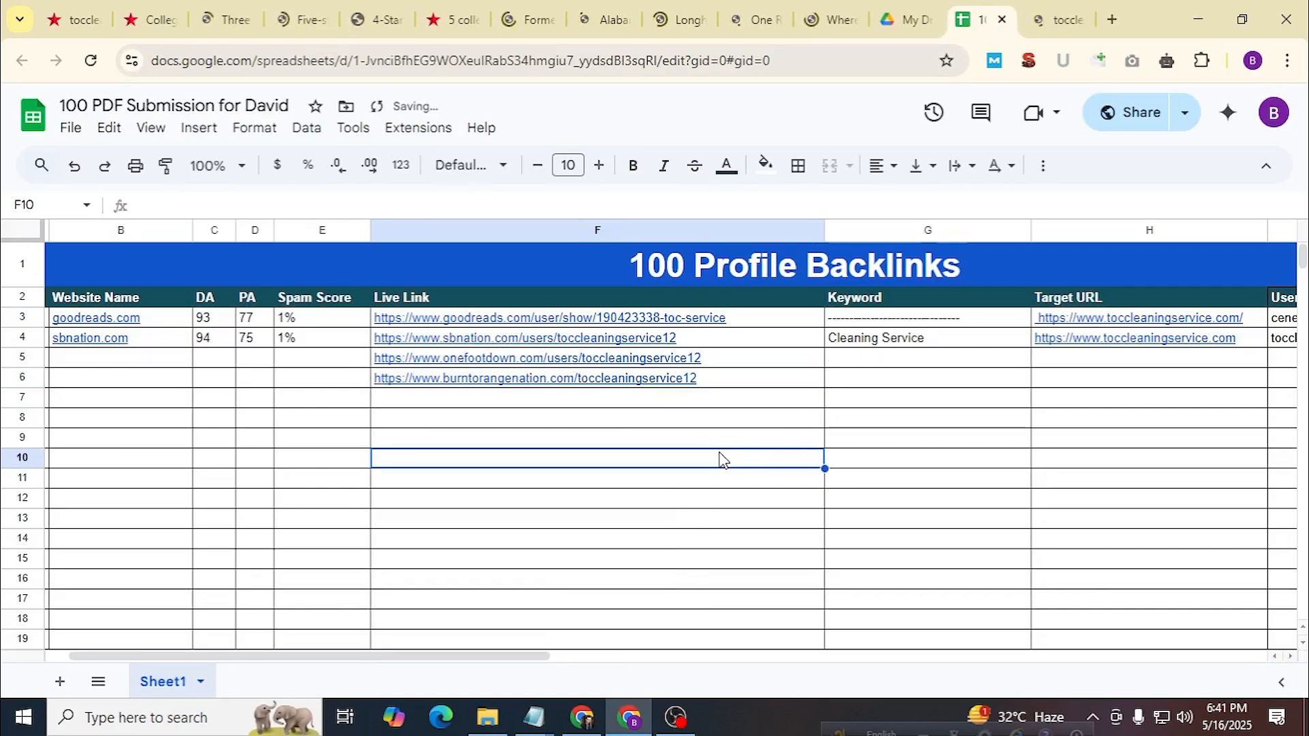
# Go through the open article tabs and close the one about 5 college football transfers on sbnation.com.
pyautogui.click(375, 19)
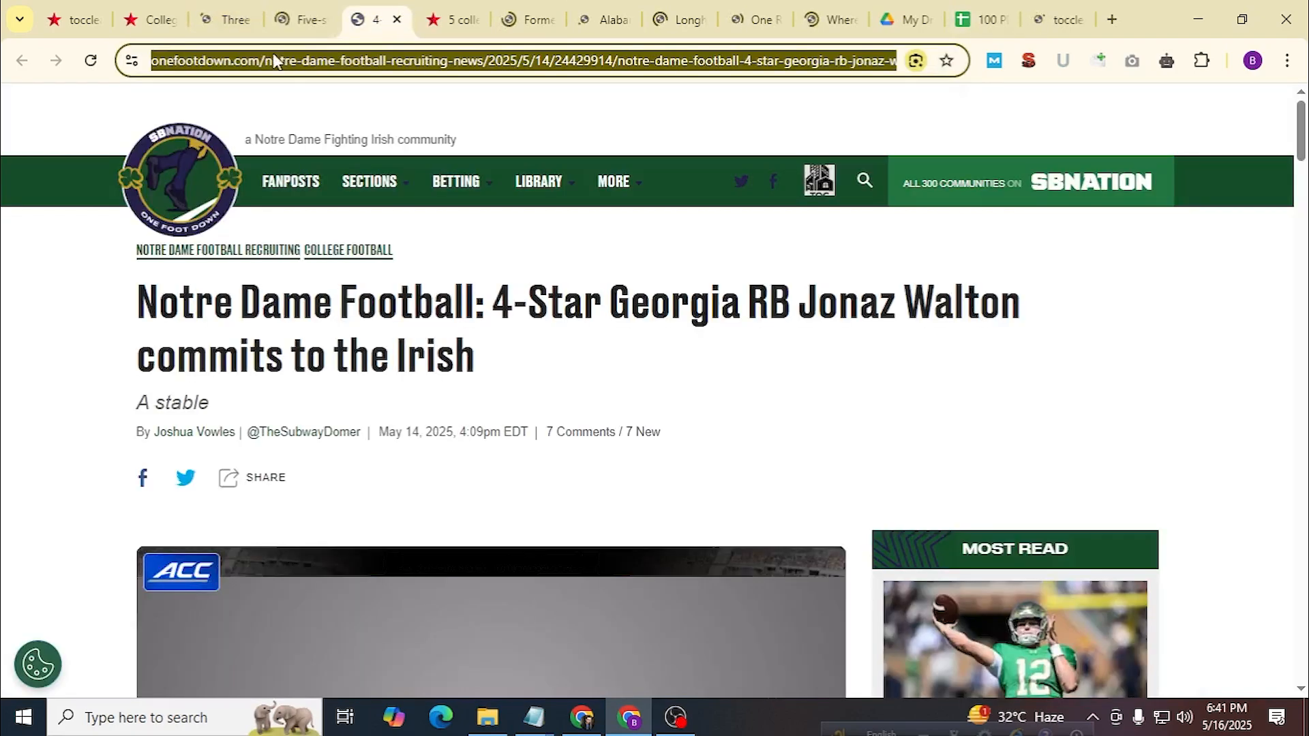
pyautogui.click(194, 7)
pyautogui.click(450, 19)
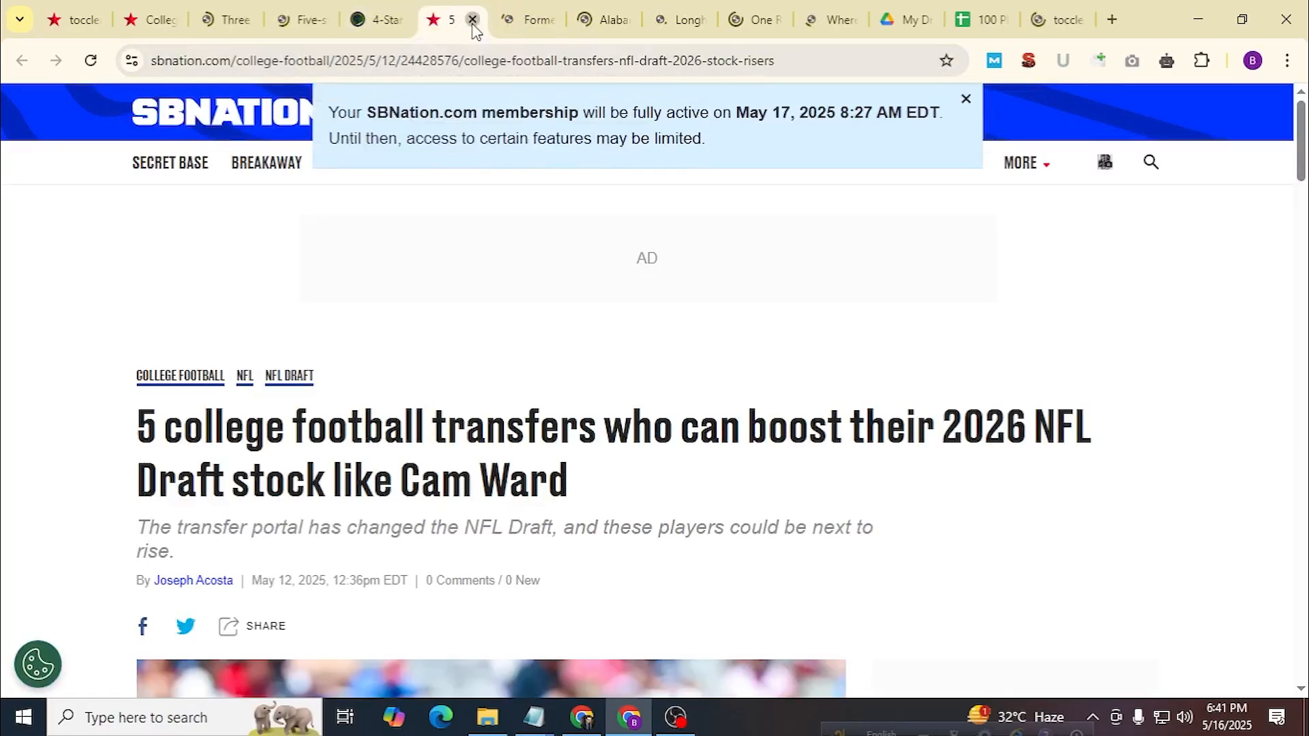
pyautogui.click(472, 19)
pyautogui.doubleClick(244, 62)
pyautogui.click(244, 62)
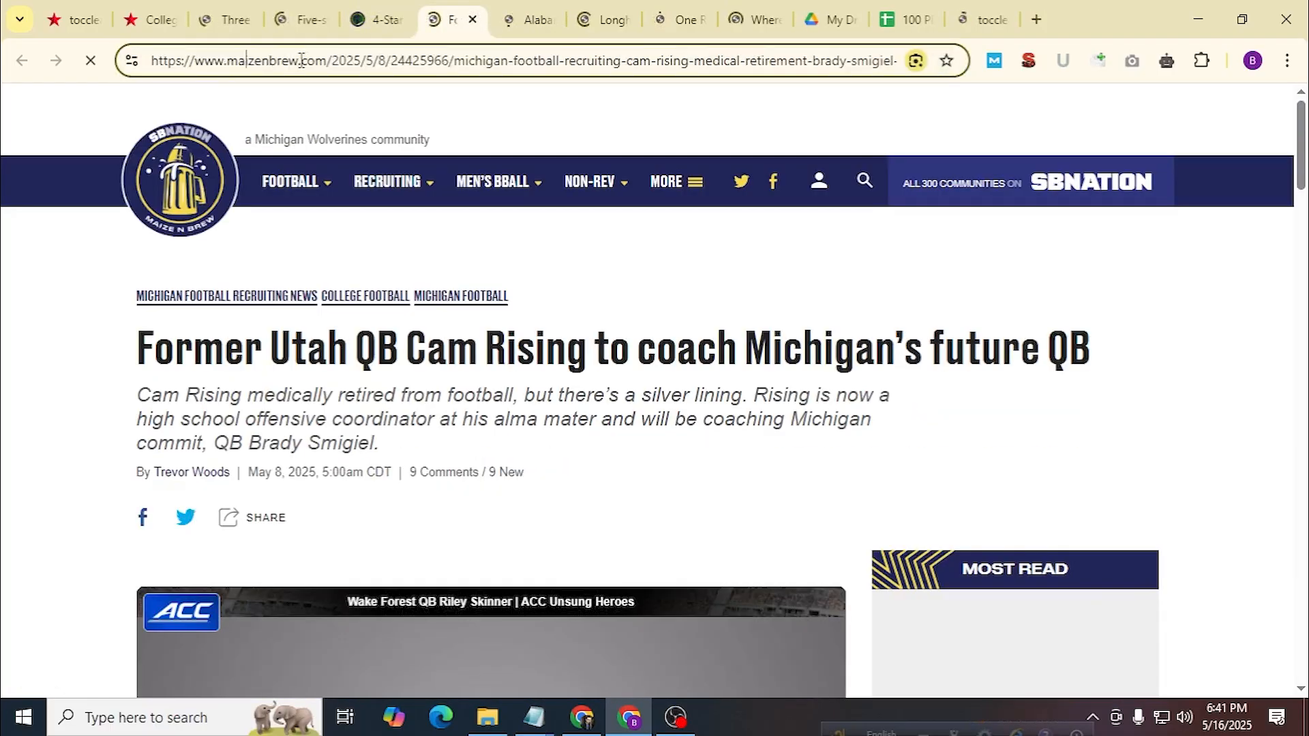
pyautogui.moveTo(326, 55); pyautogui.dragTo(151, 60)
pyautogui.hotkey('ctrl', 'c')
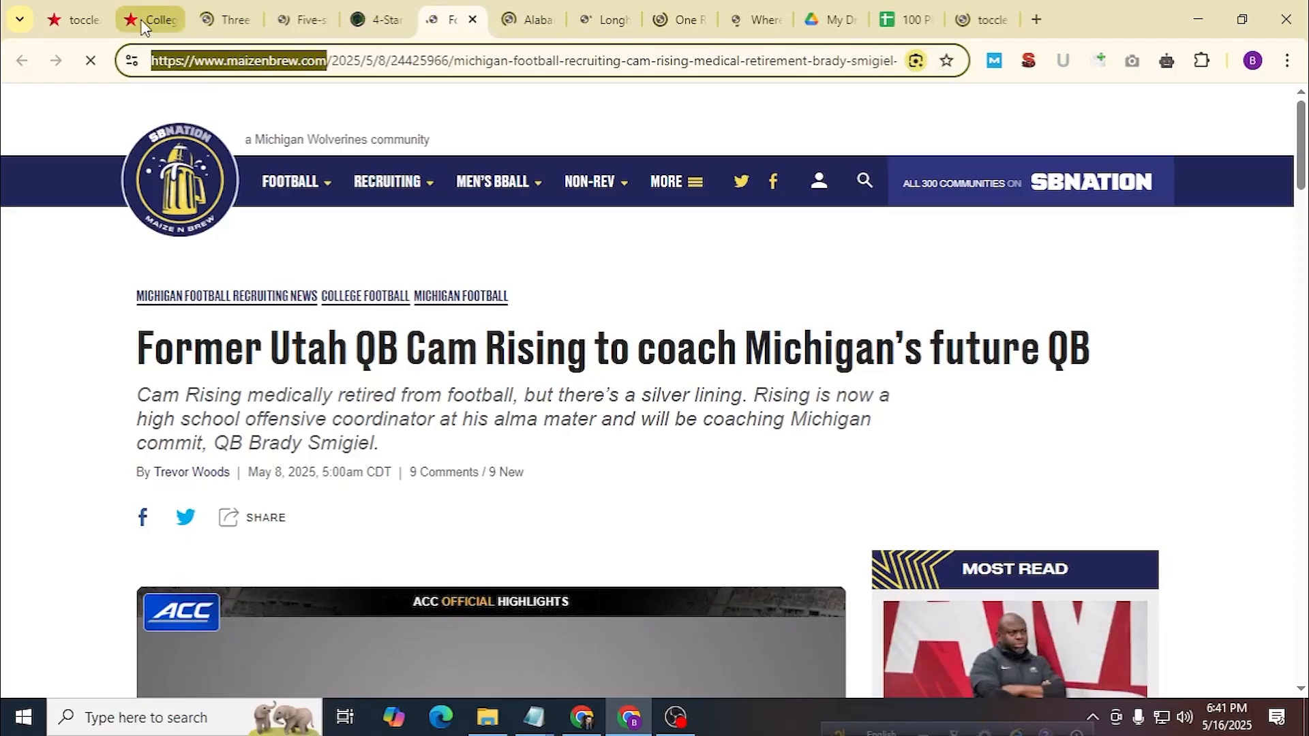
pyautogui.click(907, 19)
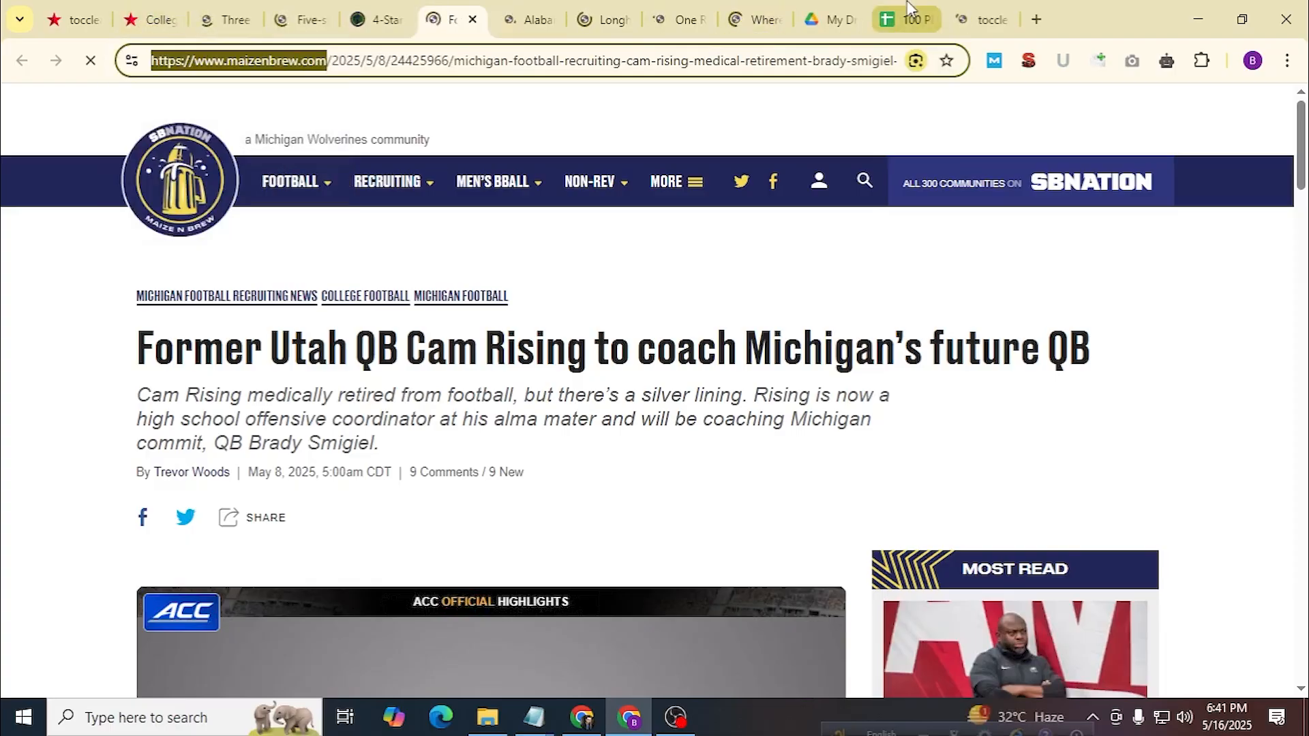
pyautogui.click(439, 399)
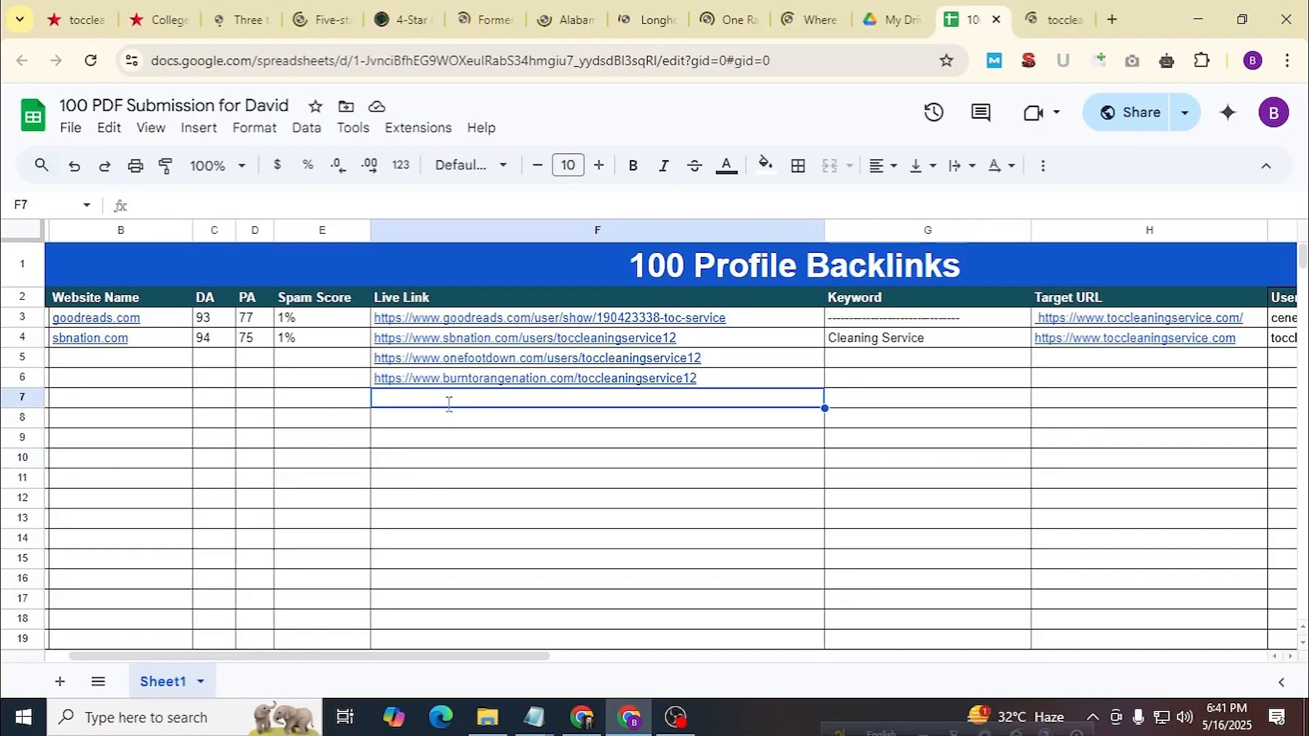
pyautogui.doubleClick(446, 399)
pyautogui.hotkey('ctrl', 'v')
pyautogui.click(482, 461)
pyautogui.click(576, 17)
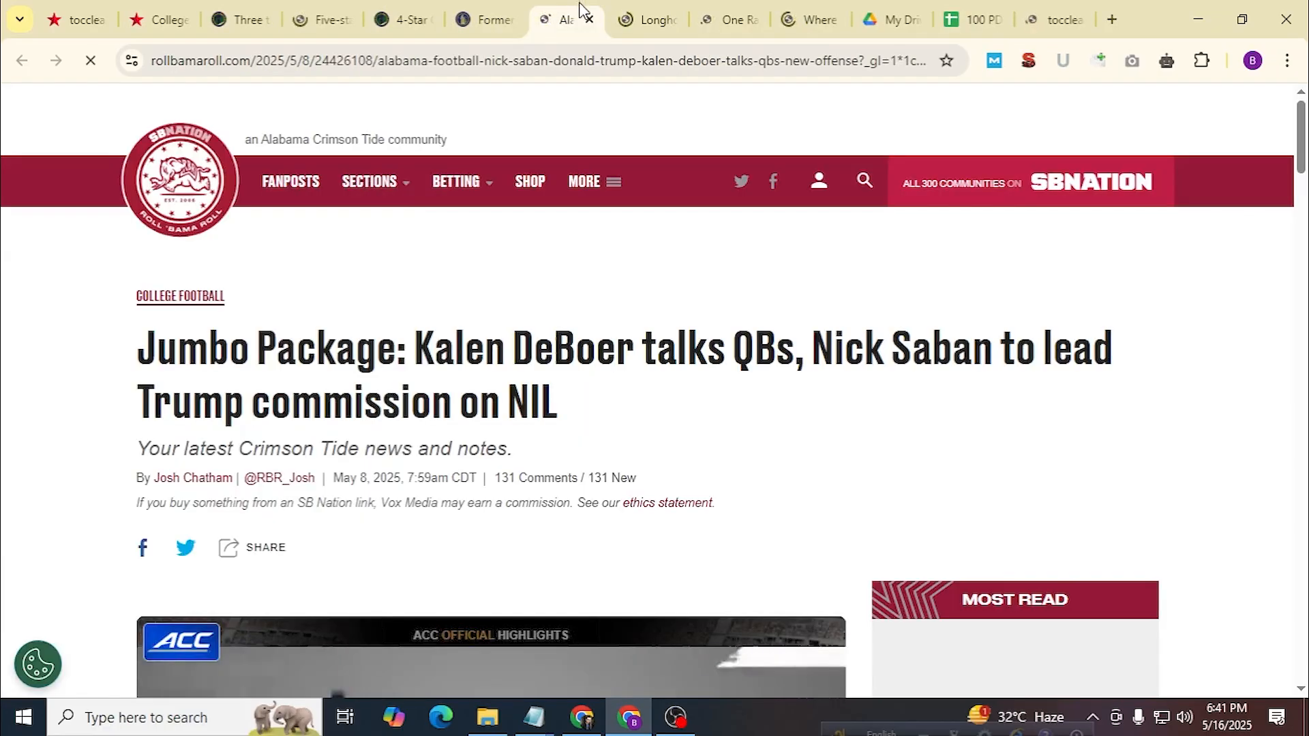
pyautogui.tripleClick(239, 65)
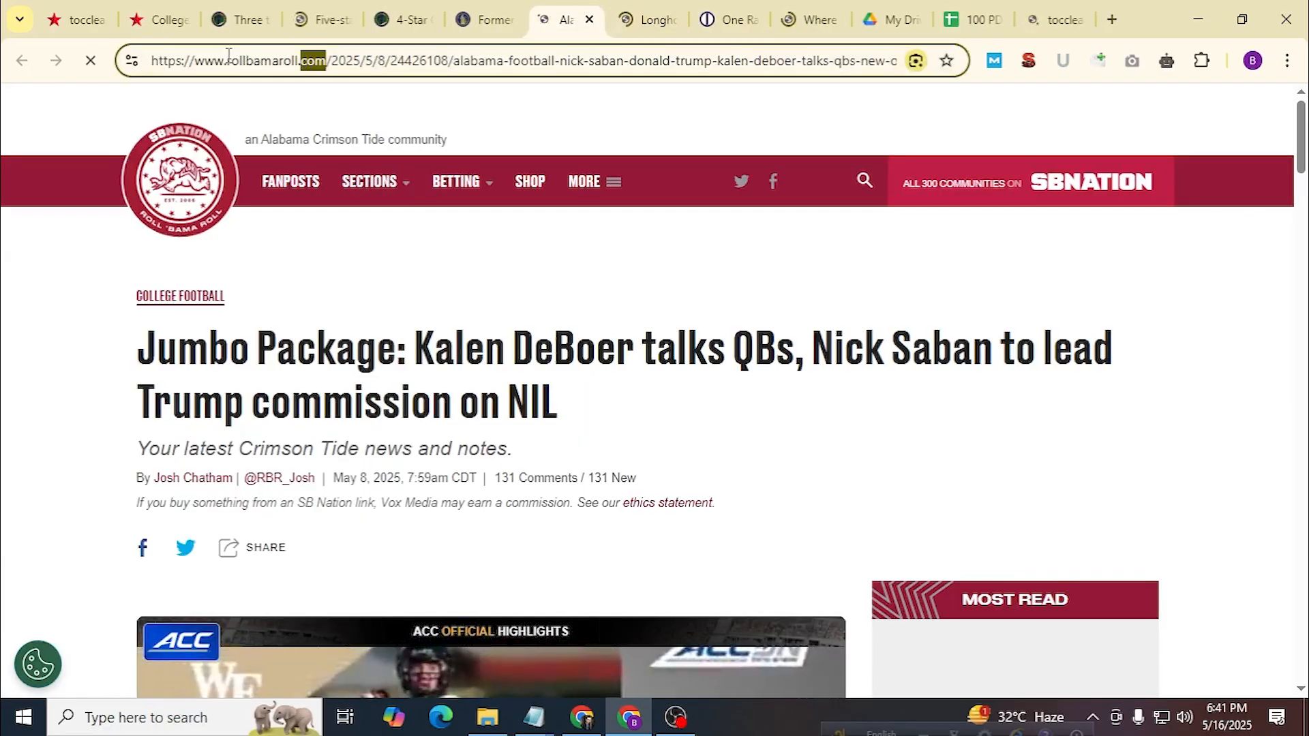
pyautogui.click(306, 63)
pyautogui.moveTo(332, 62); pyautogui.dragTo(151, 61)
pyautogui.hotkey('ctrl', 'c')
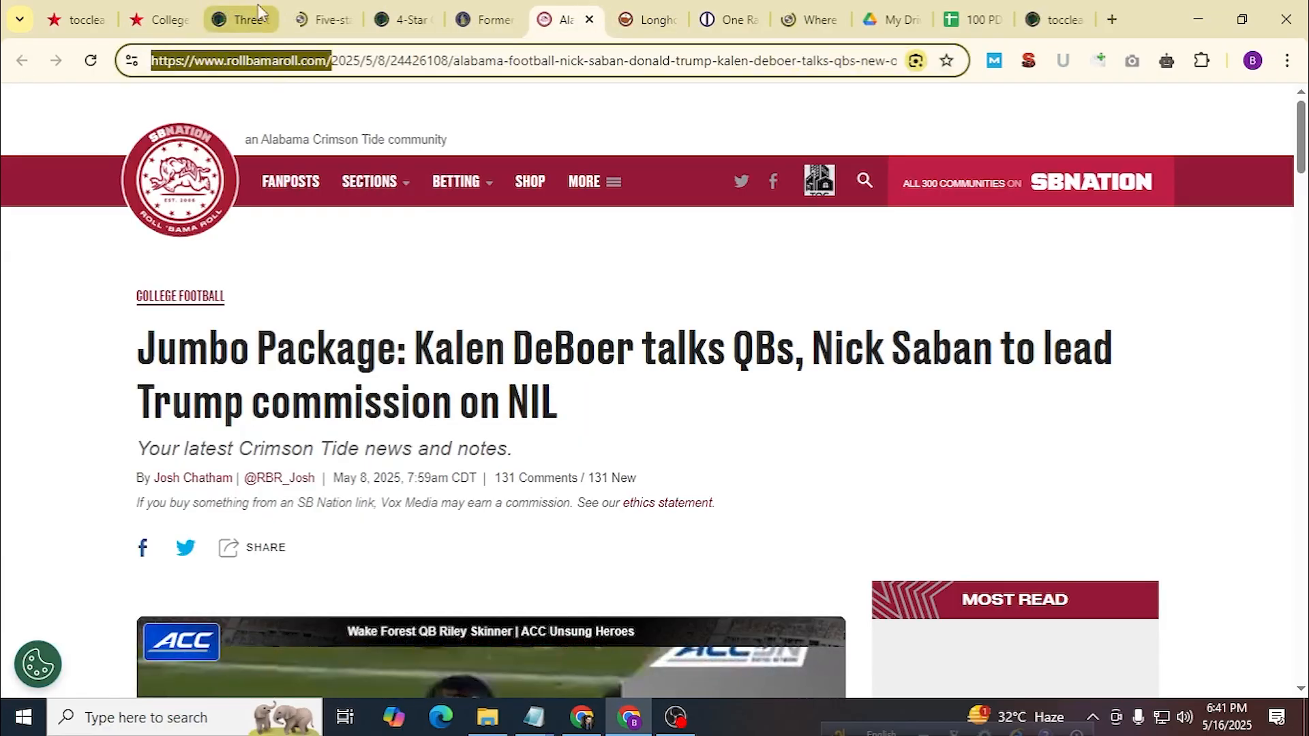
pyautogui.click(973, 19)
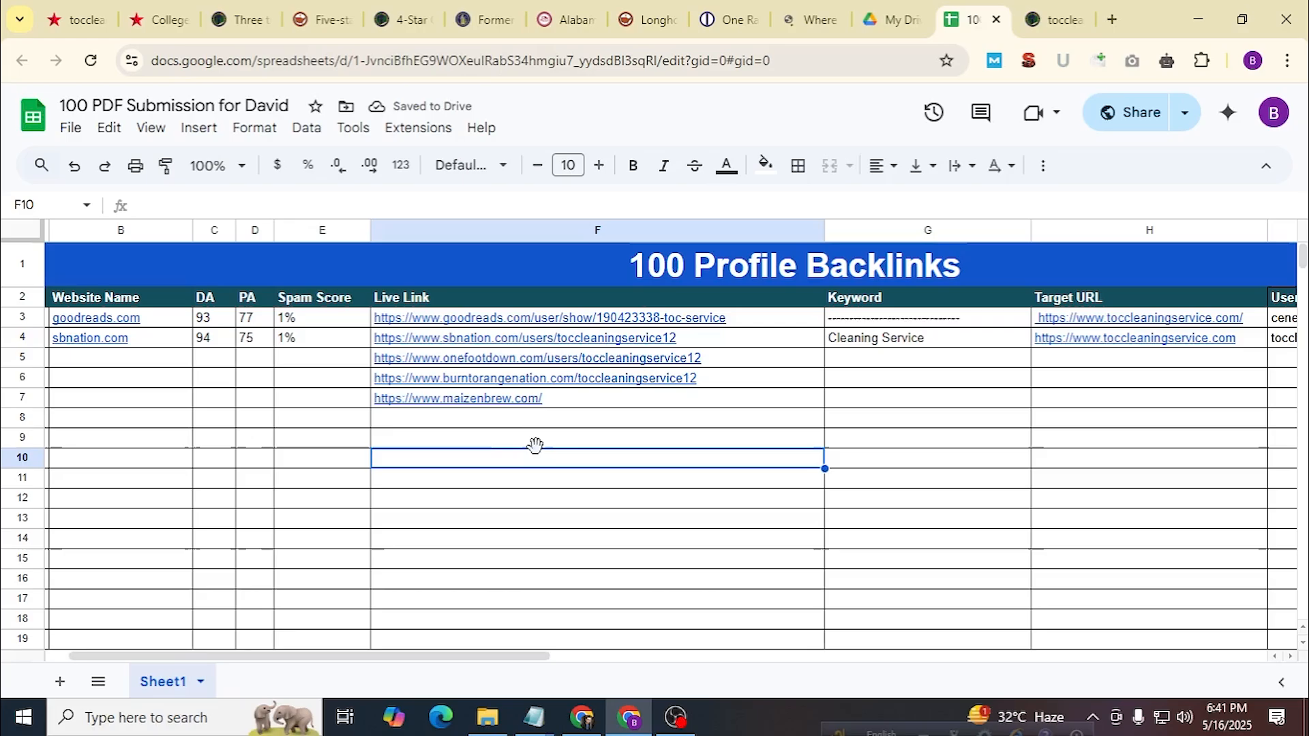
pyautogui.click(490, 421)
pyautogui.hotkey('ctrl', 'v')
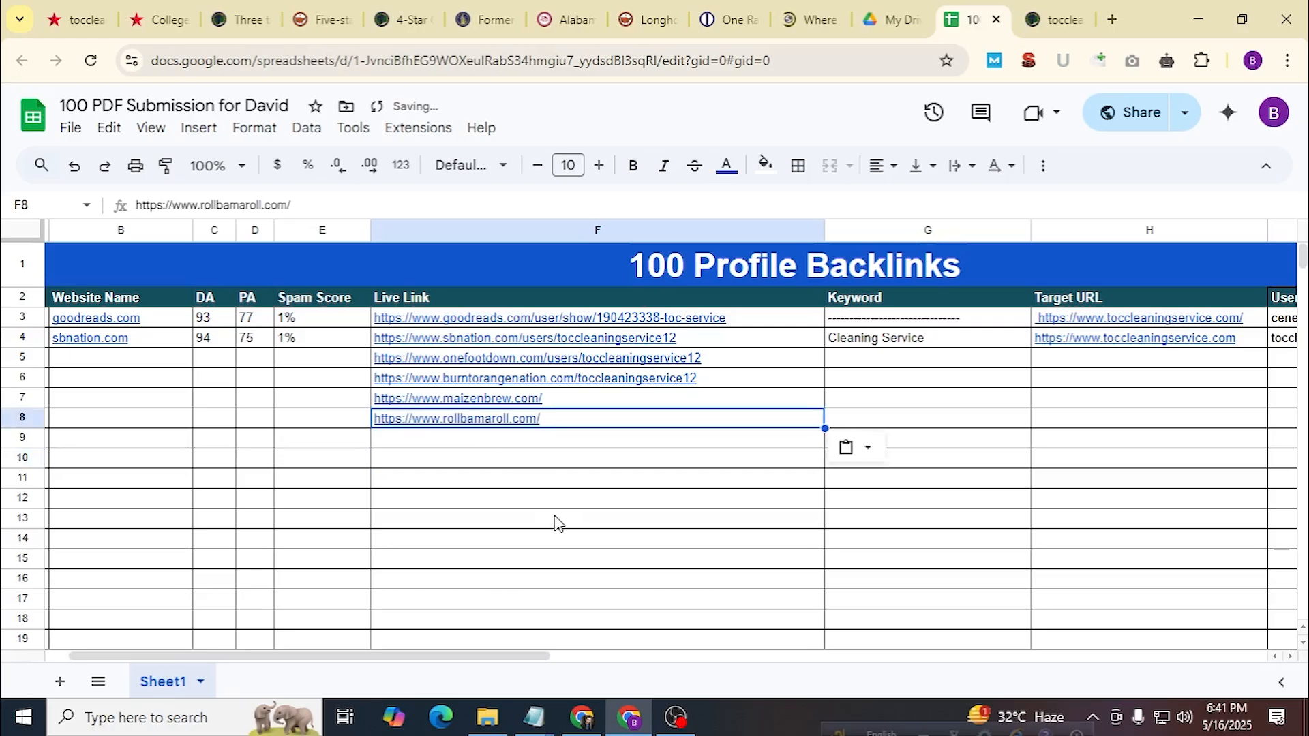
pyautogui.click(645, 379)
pyautogui.moveTo(705, 379); pyautogui.dragTo(584, 381)
pyautogui.doubleClick(593, 338)
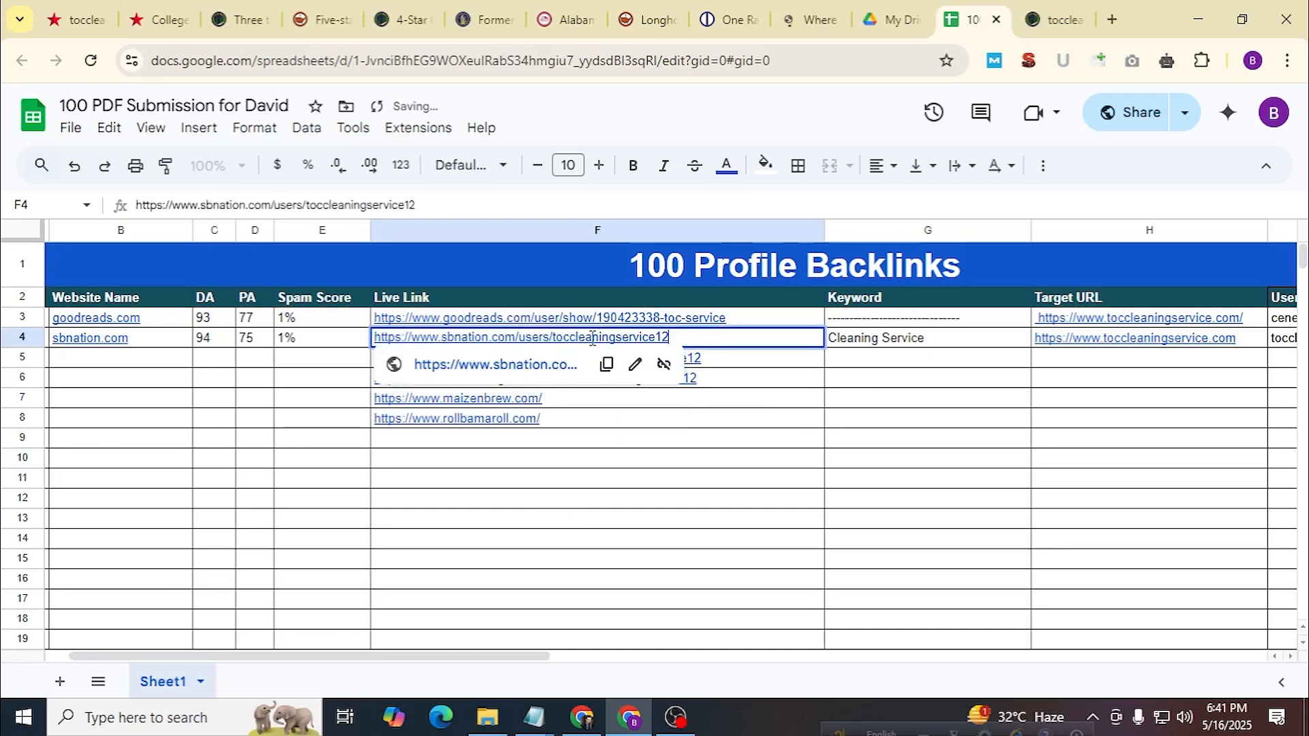
pyautogui.moveTo(521, 335); pyautogui.dragTo(575, 388)
pyautogui.click(720, 420)
pyautogui.doubleClick(710, 380)
pyautogui.write('users/toccleaningservice12')
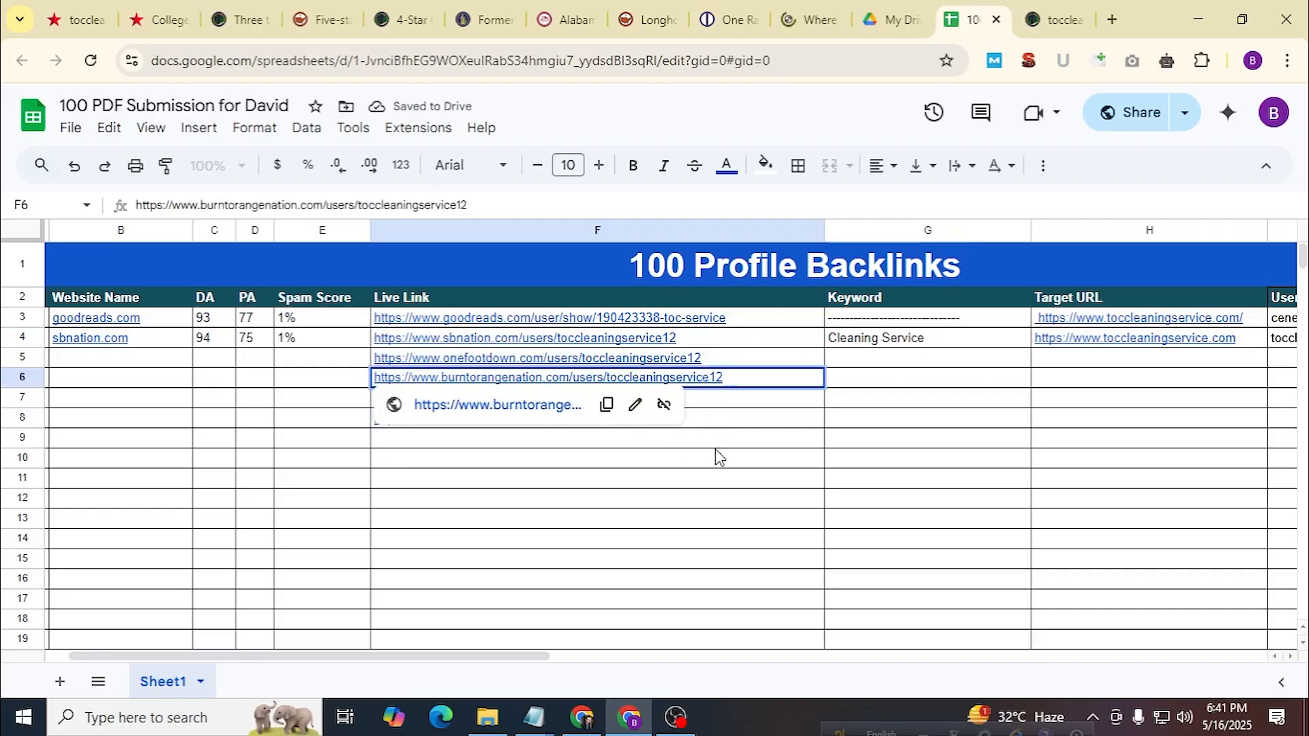
pyautogui.click(716, 442)
# Append users/toccleaningservice12 to the Maize n Brew address in F7 and the Roll Bama Roll address in F8.
pyautogui.click(610, 400)
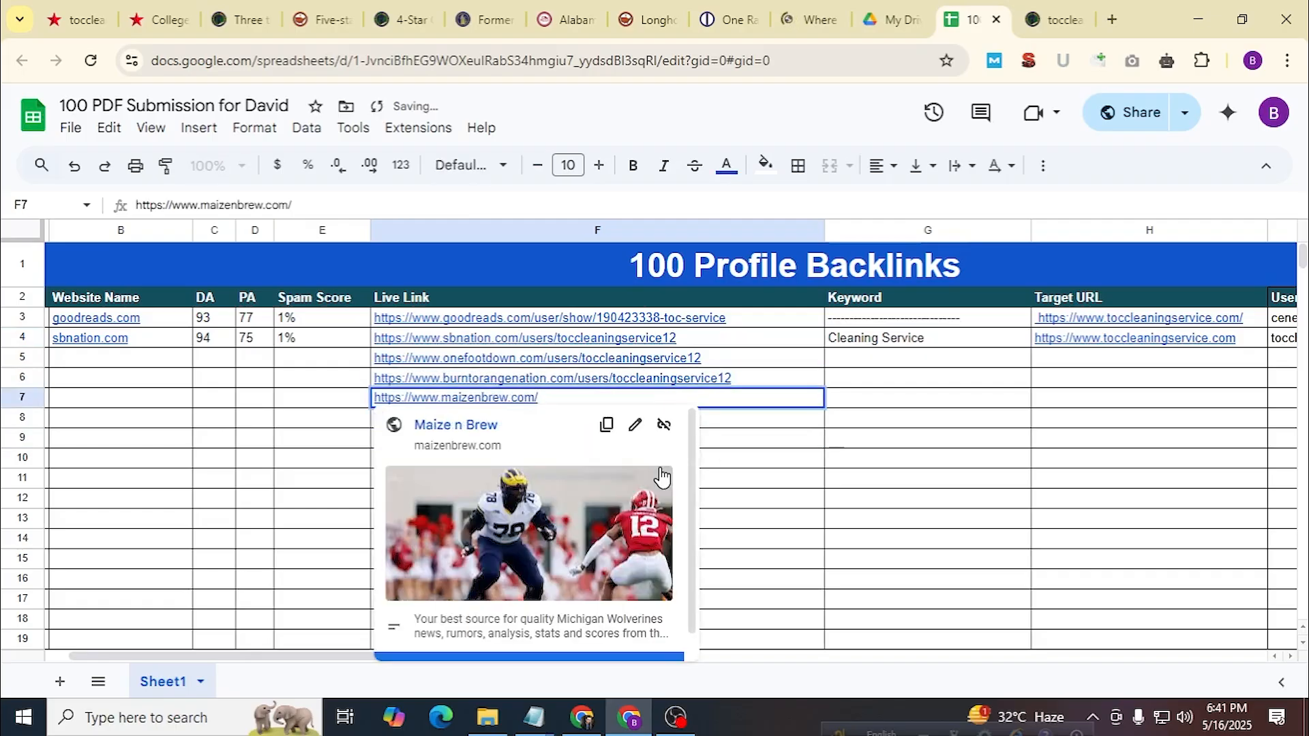
pyautogui.press('Return')
pyautogui.write('users/toccleaningservice12')
pyautogui.click(729, 486)
pyautogui.click(586, 419)
pyautogui.press('Return')
pyautogui.write('users/toccleaningservice12')
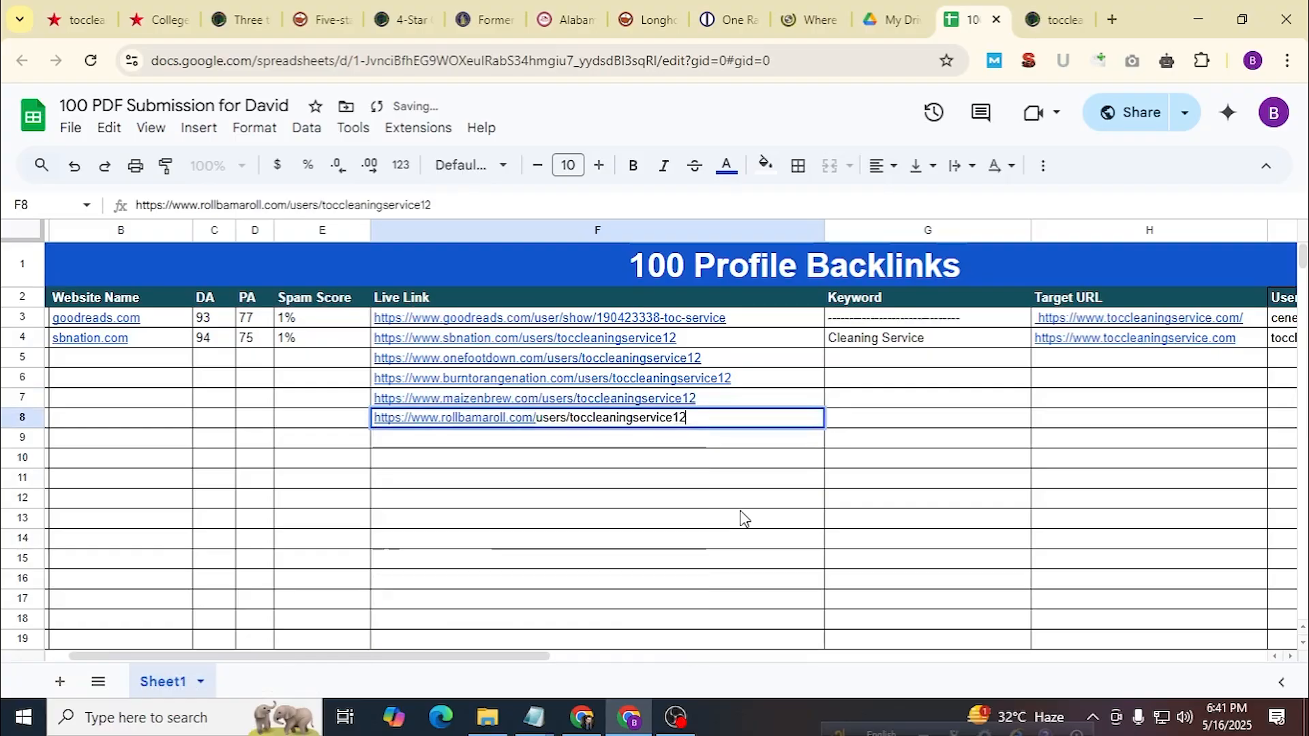
pyautogui.click(737, 518)
# Copy the live links in F4:F8 and bring up the Open Multiple URLs extension in a new tab.
pyautogui.moveTo(521, 339); pyautogui.dragTo(535, 428)
pyautogui.hotkey('ctrl', 'c')
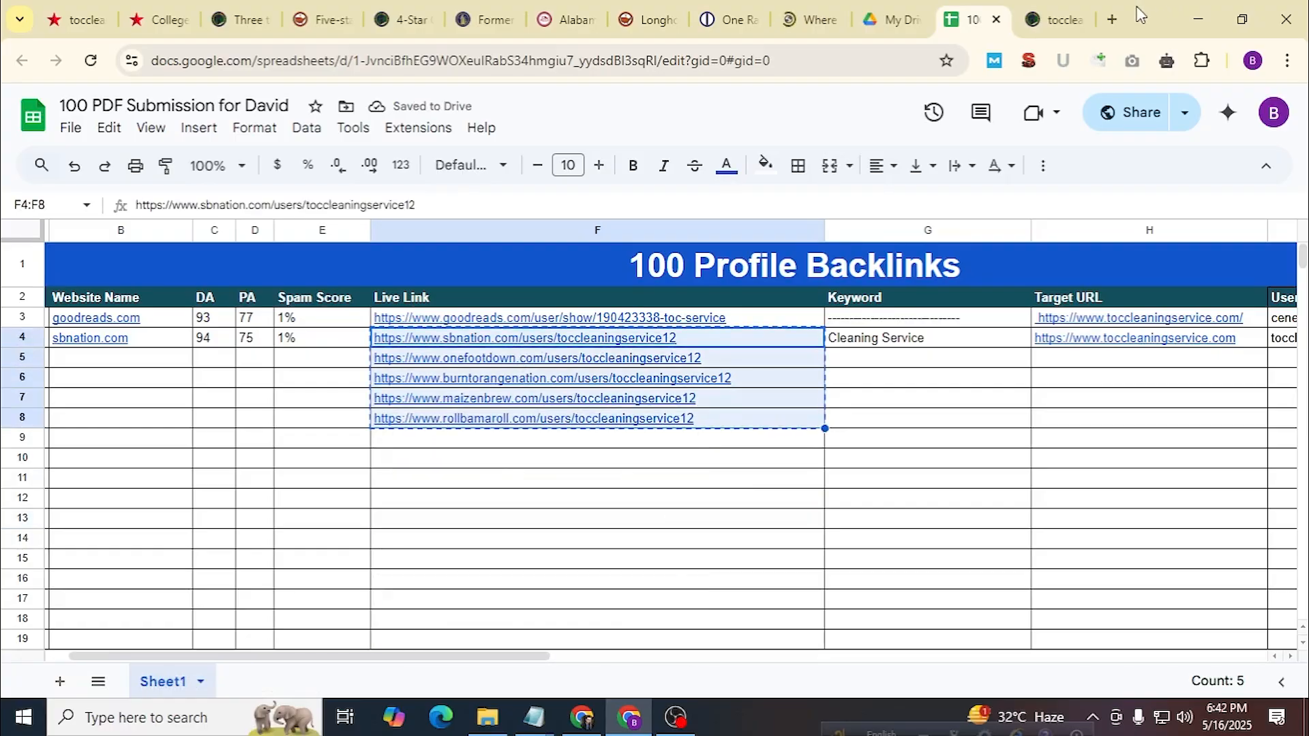
pyautogui.click(1112, 19)
pyautogui.click(1101, 61)
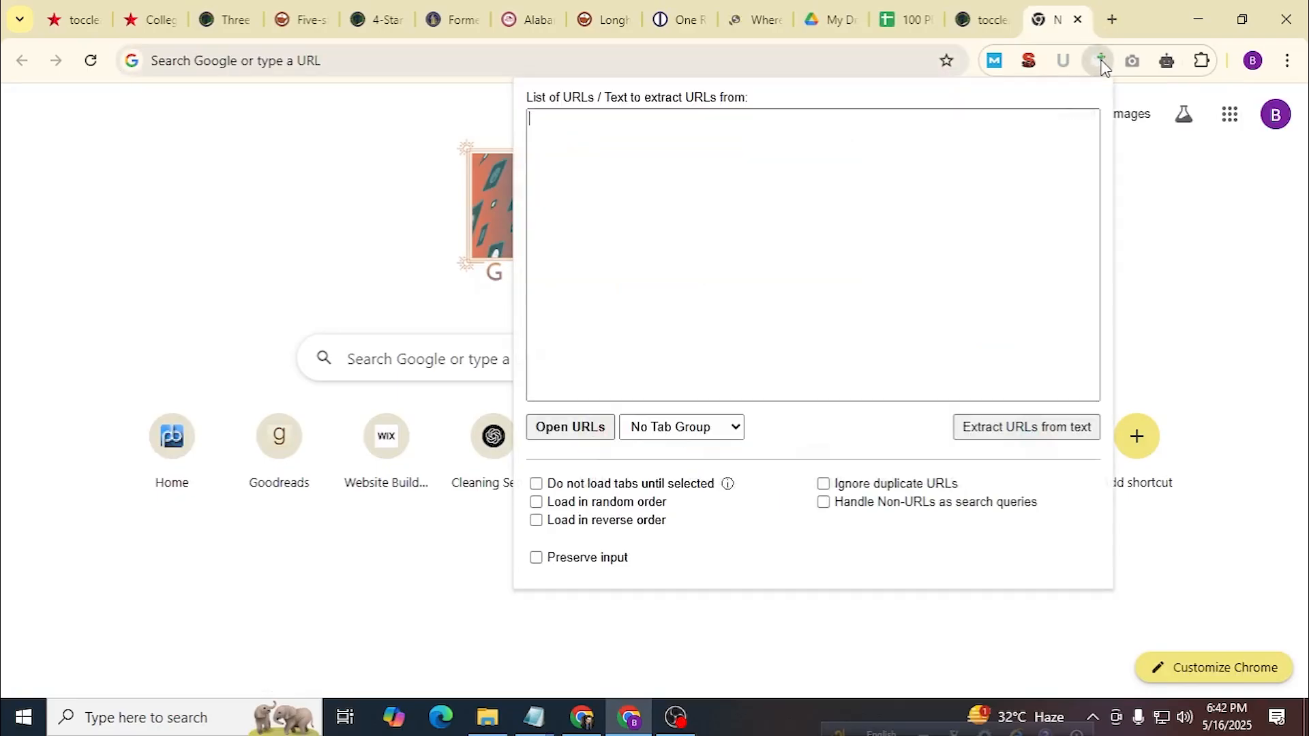
# Search the web for "open multi url" and view the Open Multiple URLs extension's page in the Chrome Web Store.
pyautogui.click(630, 61)
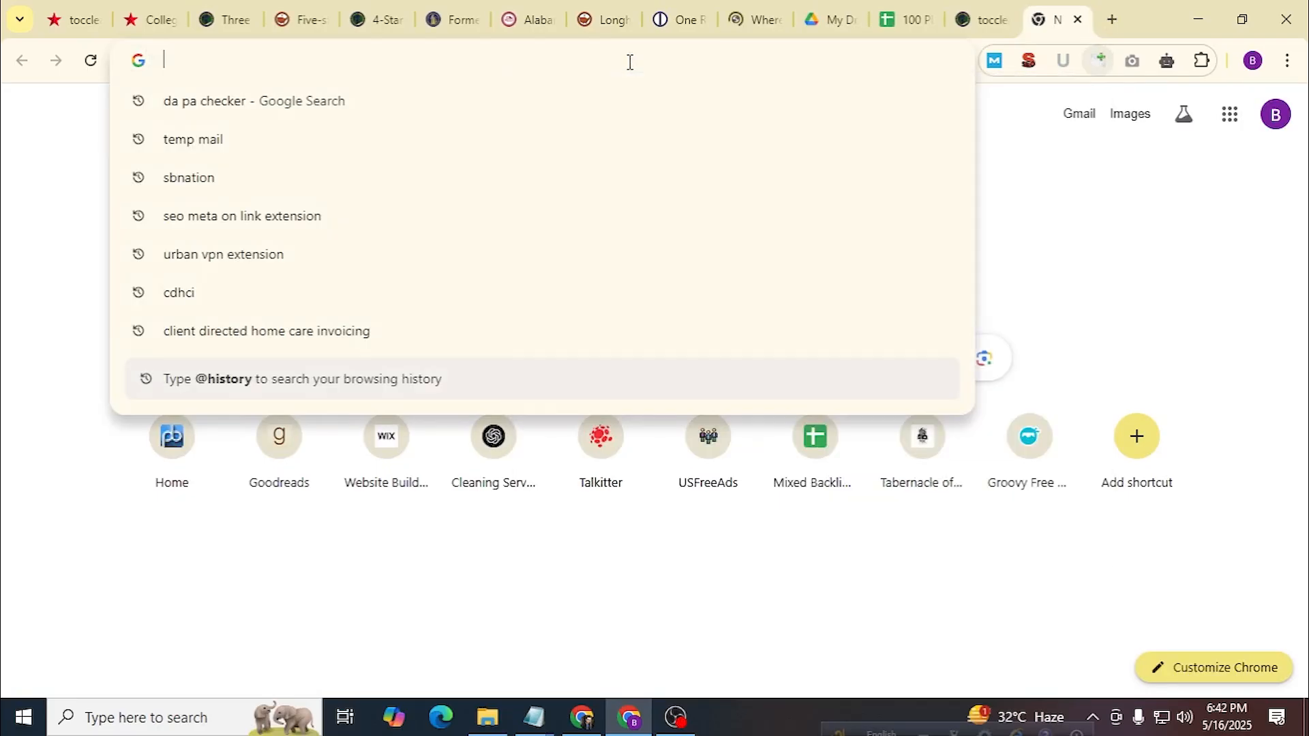
pyautogui.write('open mil')
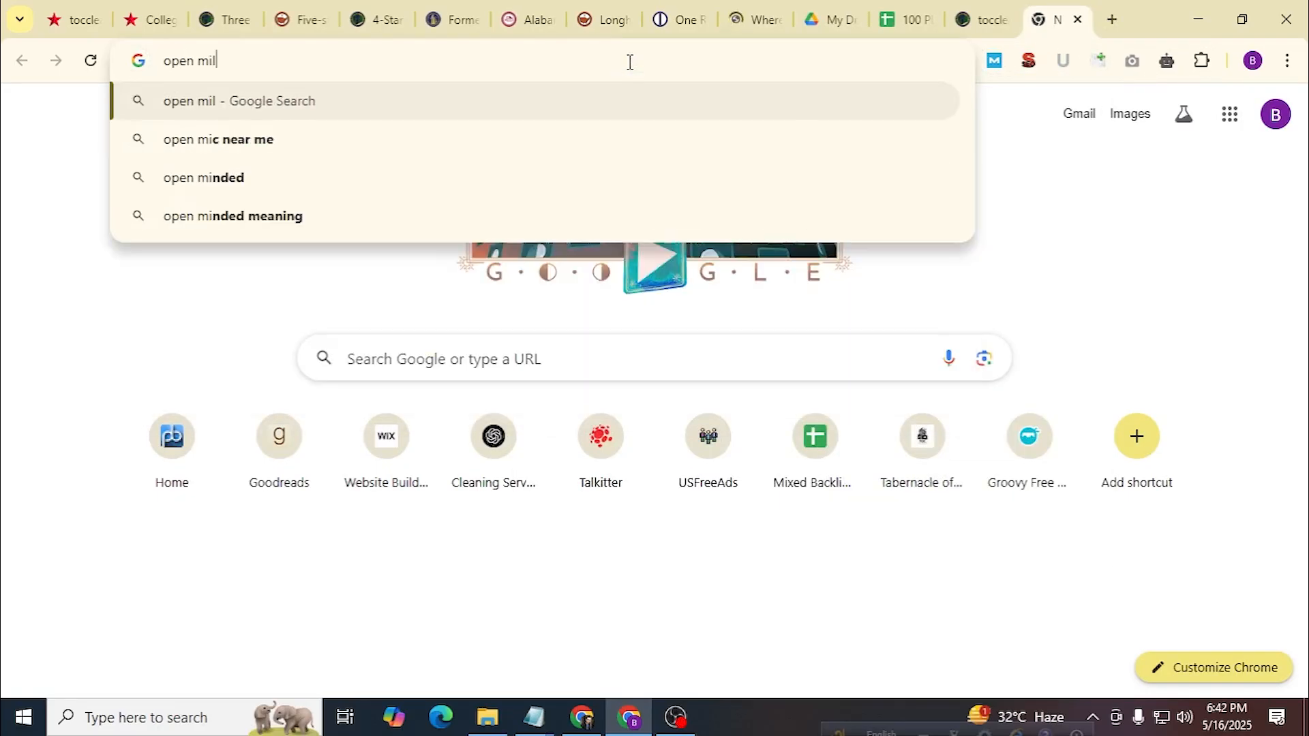
pyautogui.press('BackSpace')
pyautogui.write('ulti ur')
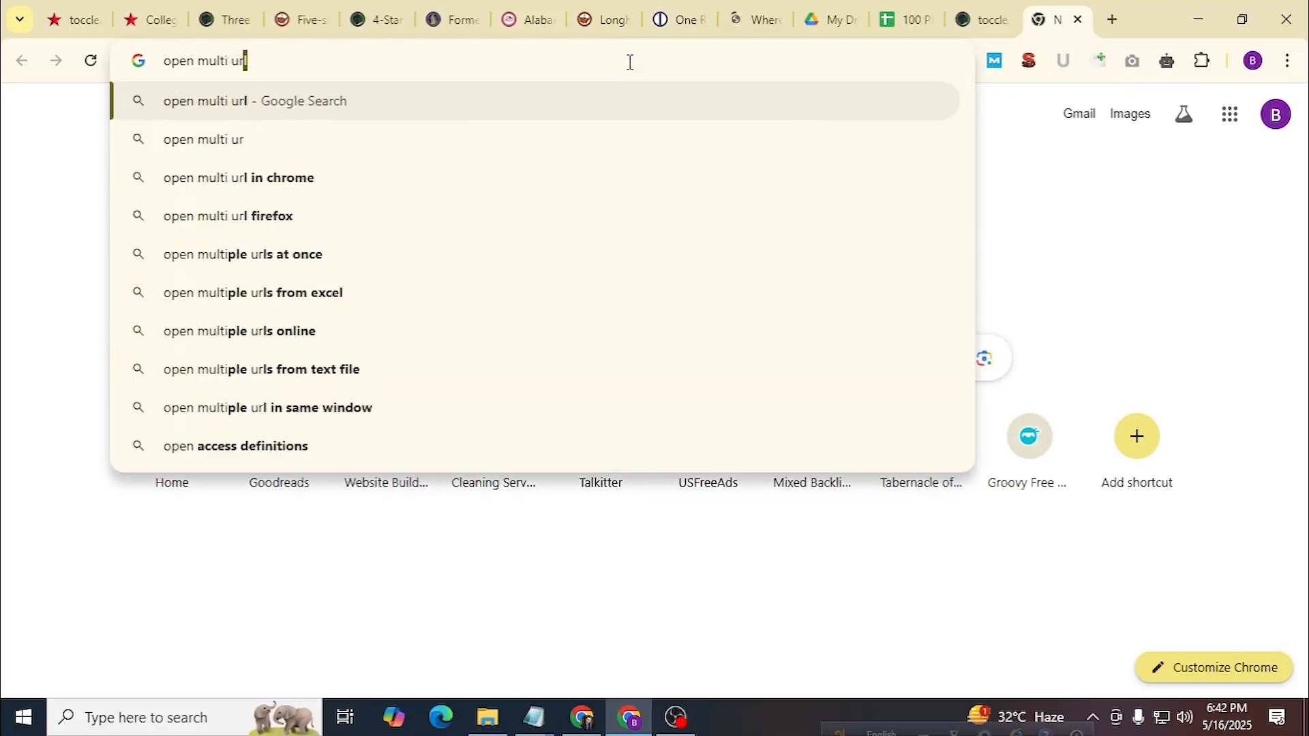
pyautogui.press('Return')
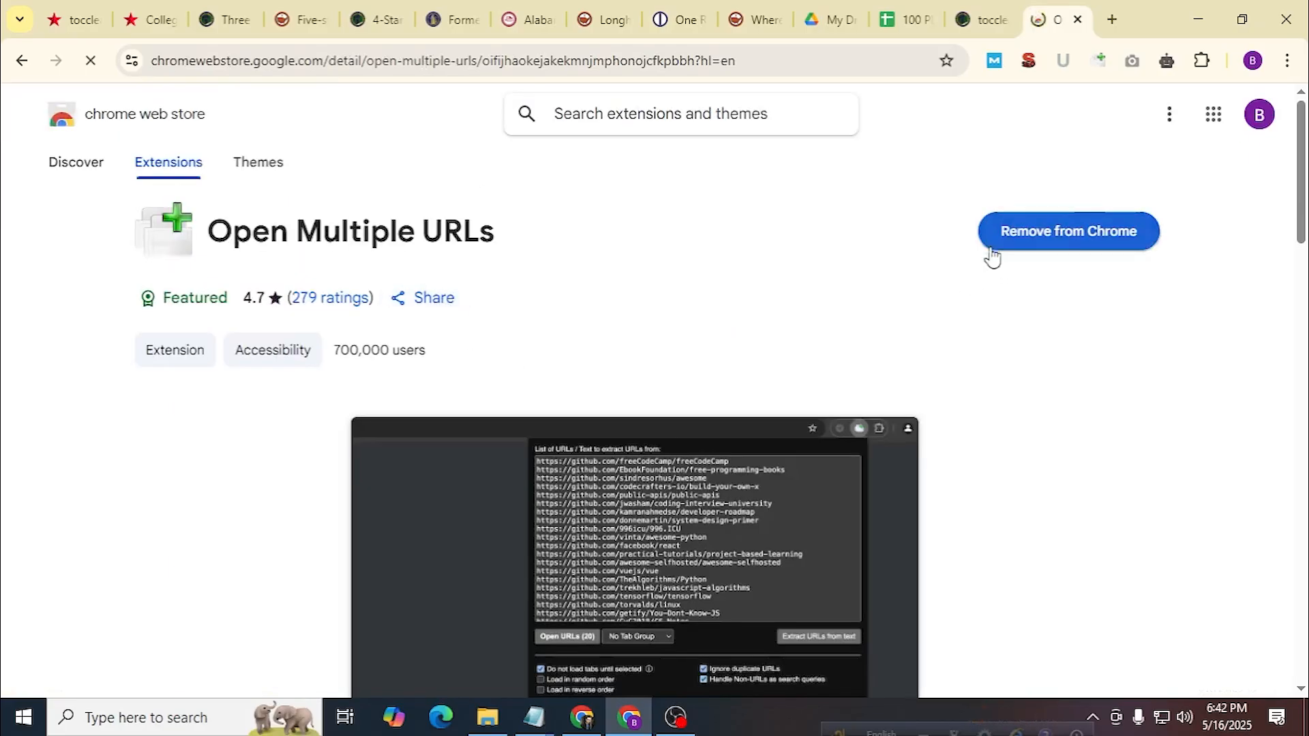
# Paste the copied profile links into the Open Multiple URLs extension from a new tab and load them all.
pyautogui.click(1113, 20)
pyautogui.click(1104, 65)
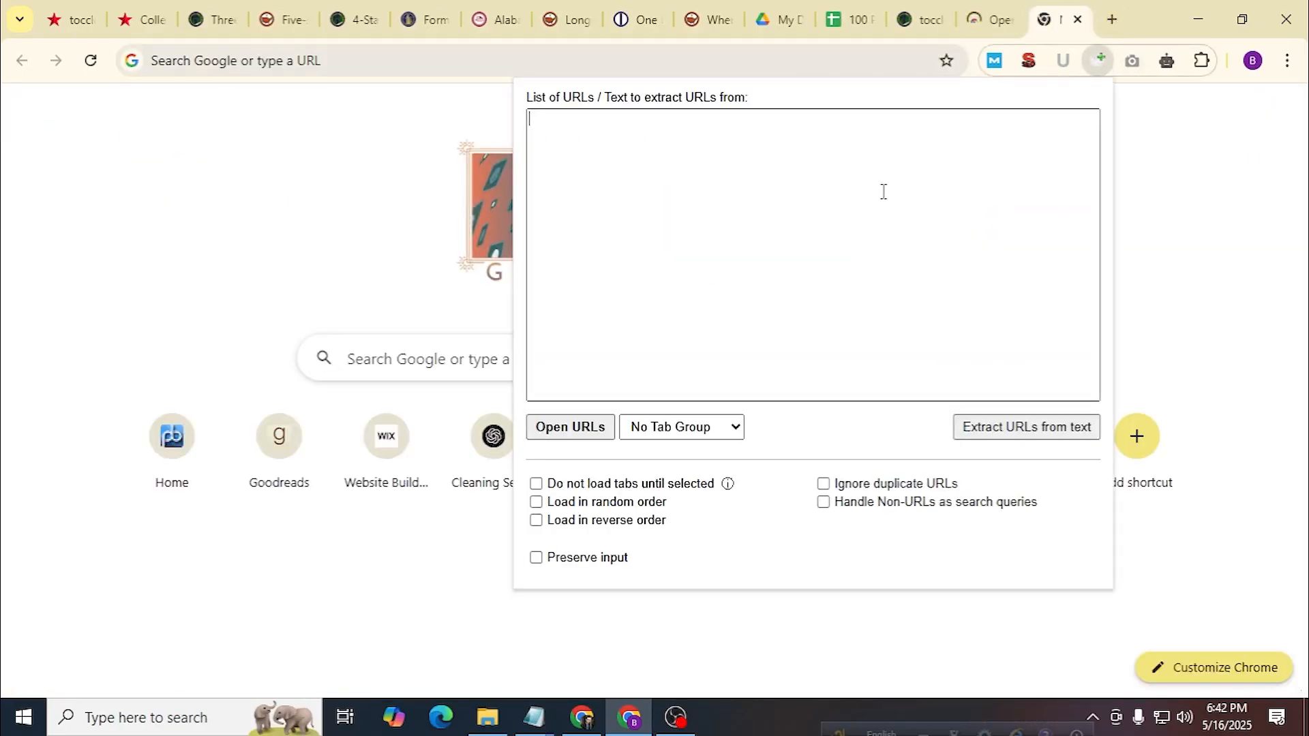
pyautogui.hotkey('ctrl', 'v')
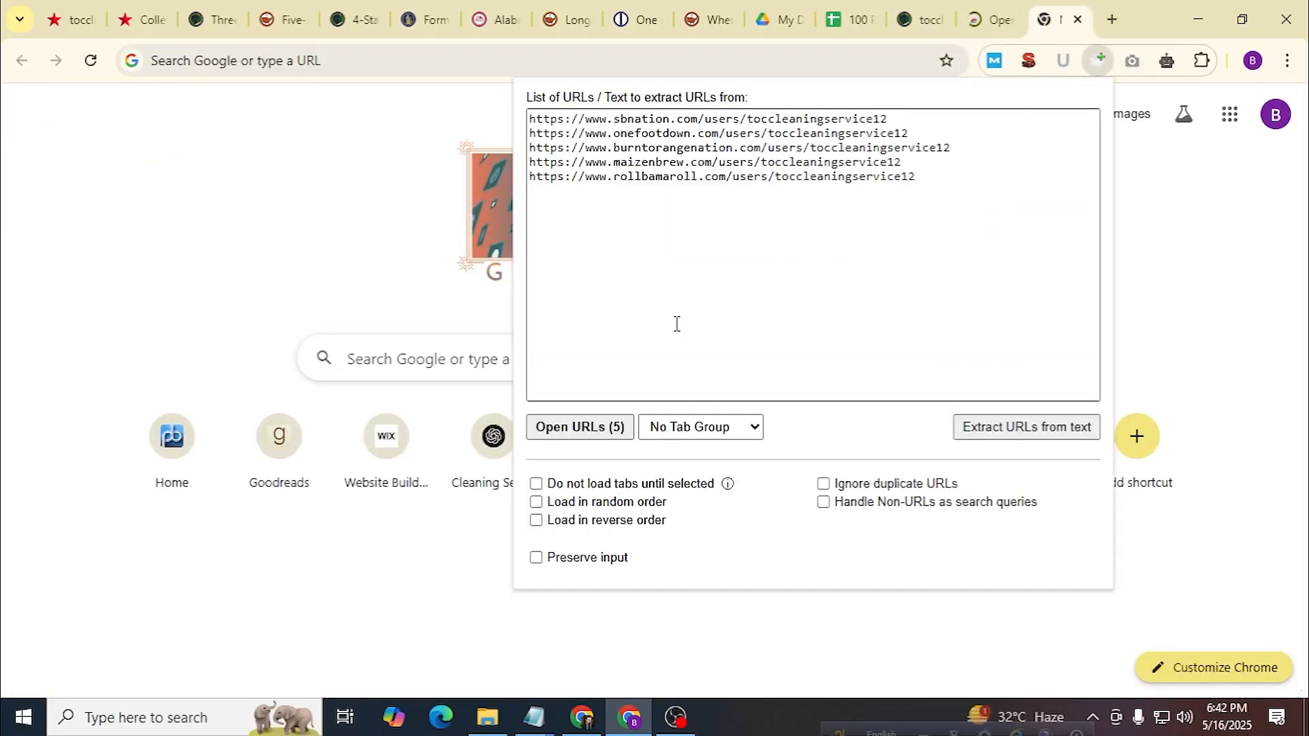
pyautogui.click(613, 427)
# Check the profile text and Cleaning Service link on the SB Nation, One Foot Down, Burnt Orange Nation, Maize n Brew and Roll Bama Roll pages.
pyautogui.click(855, 24)
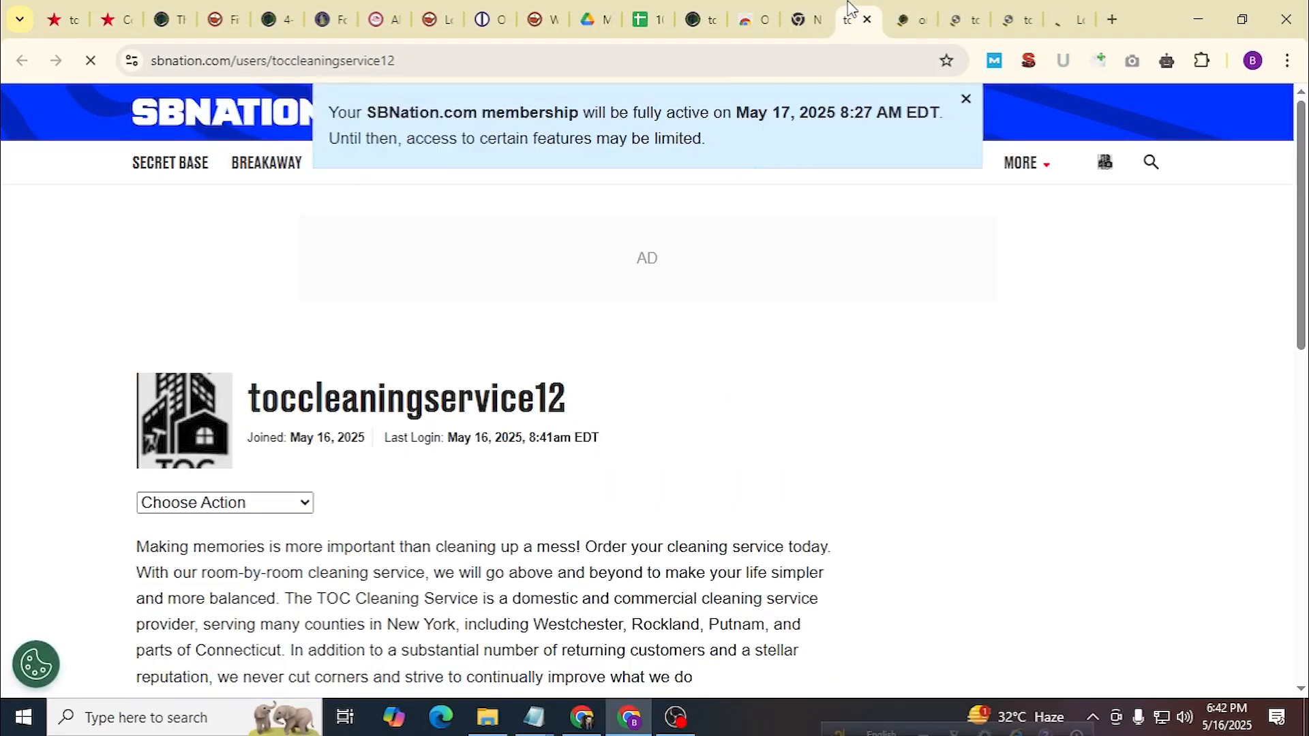
pyautogui.scroll(-4, 798, 205)
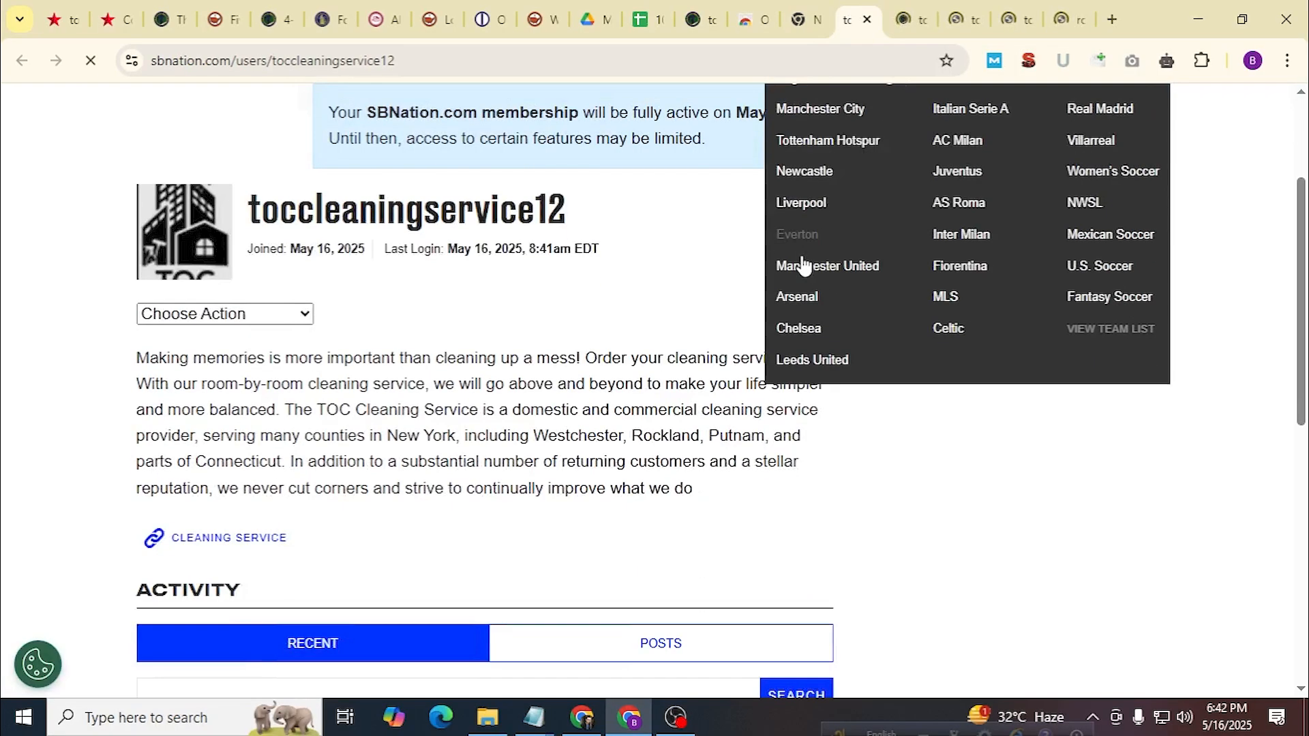
pyautogui.click(907, 19)
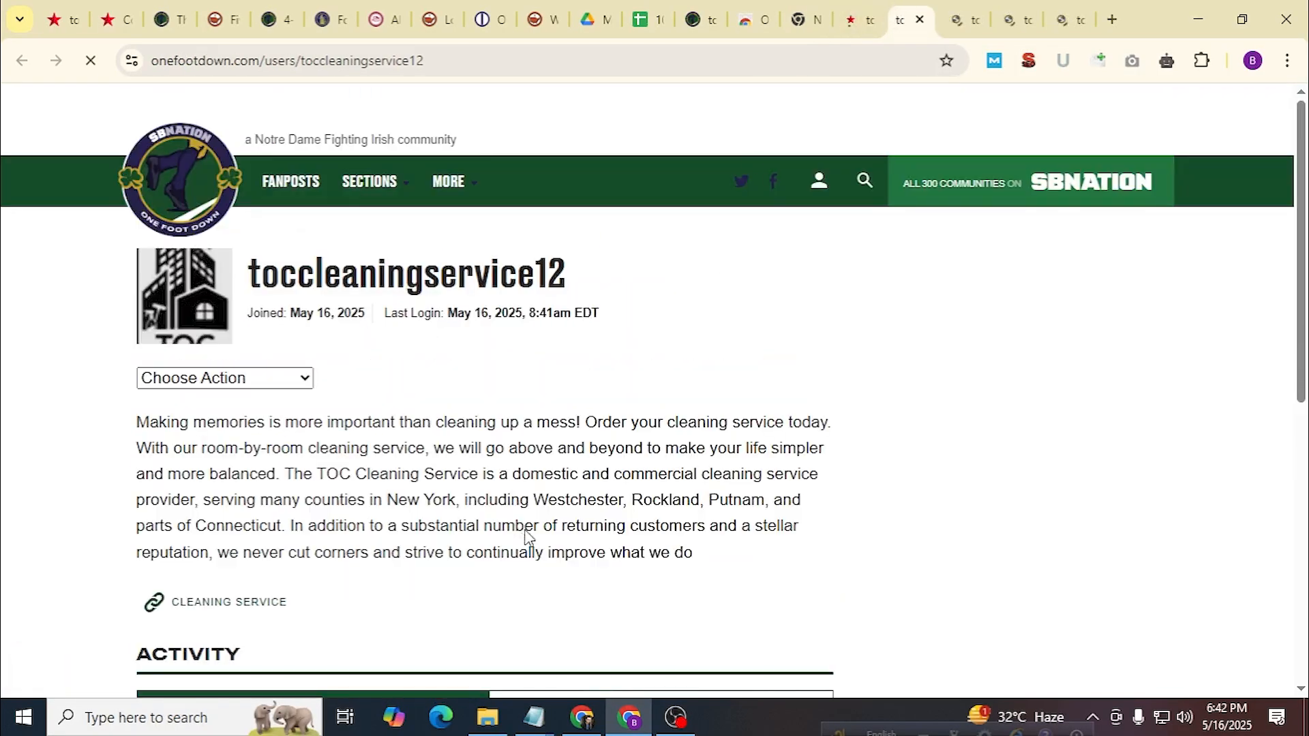
pyautogui.scroll(-4, 530, 544)
pyautogui.click(958, 19)
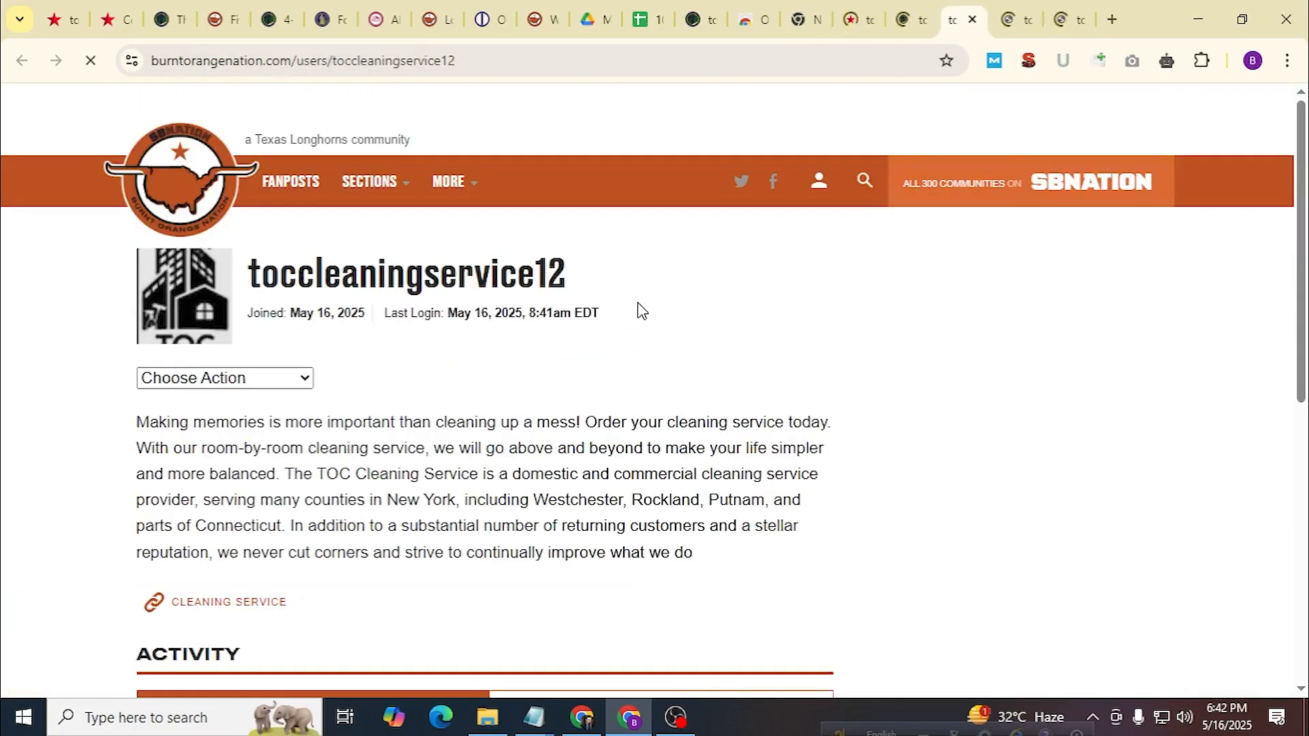
pyautogui.scroll(-3, 637, 307)
pyautogui.click(1018, 9)
pyautogui.scroll(-3, 621, 311)
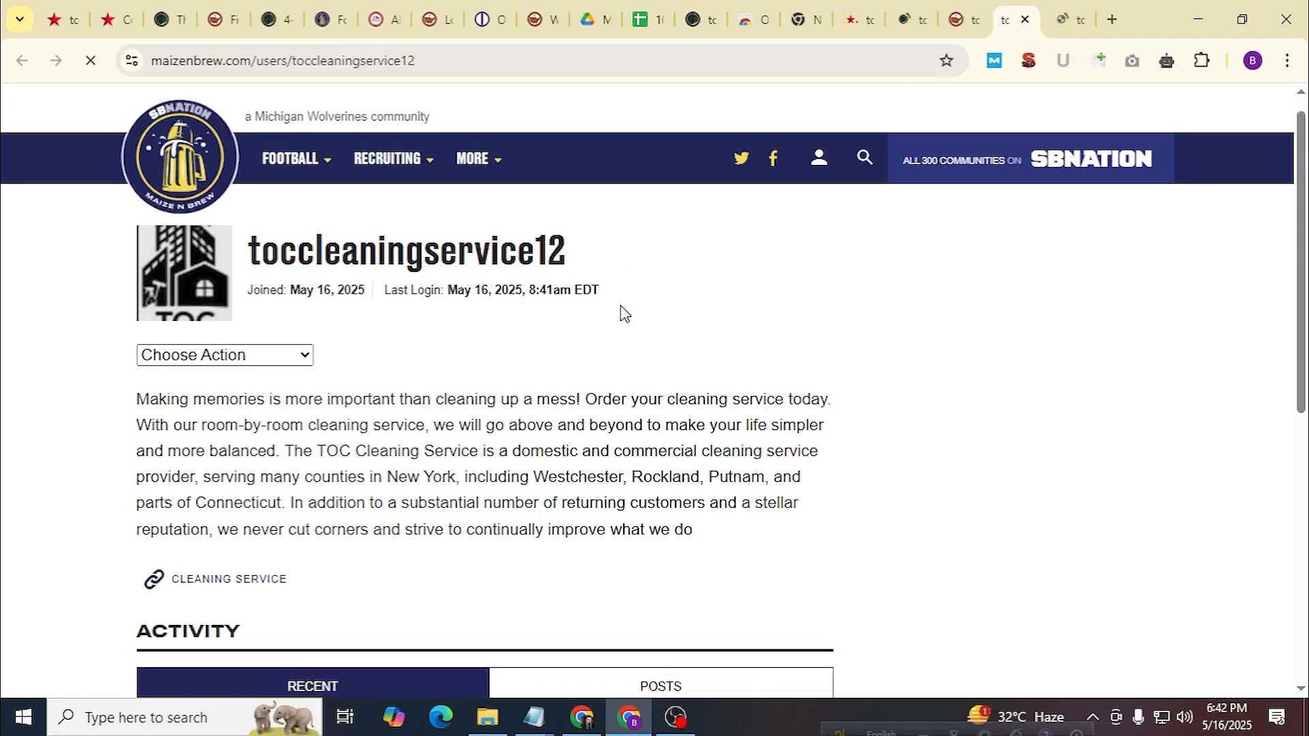
pyautogui.click(1069, 19)
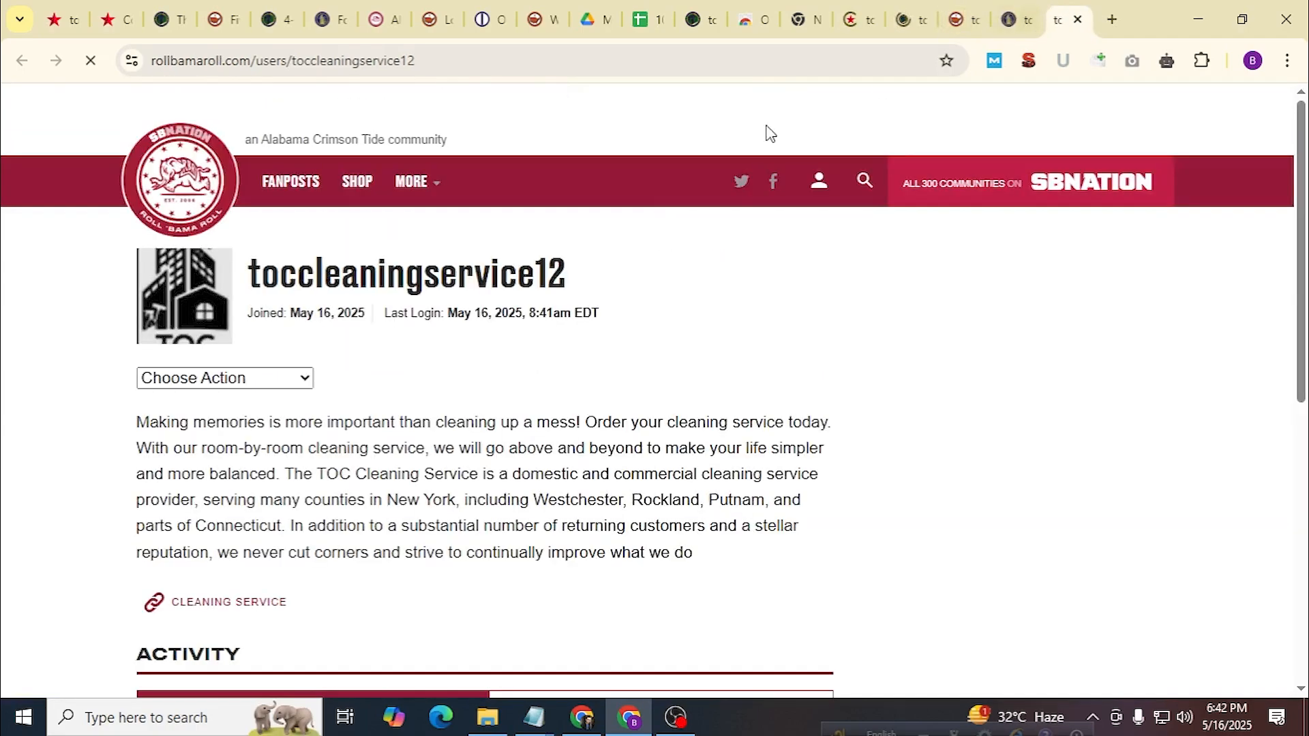
pyautogui.scroll(-3, 461, 421)
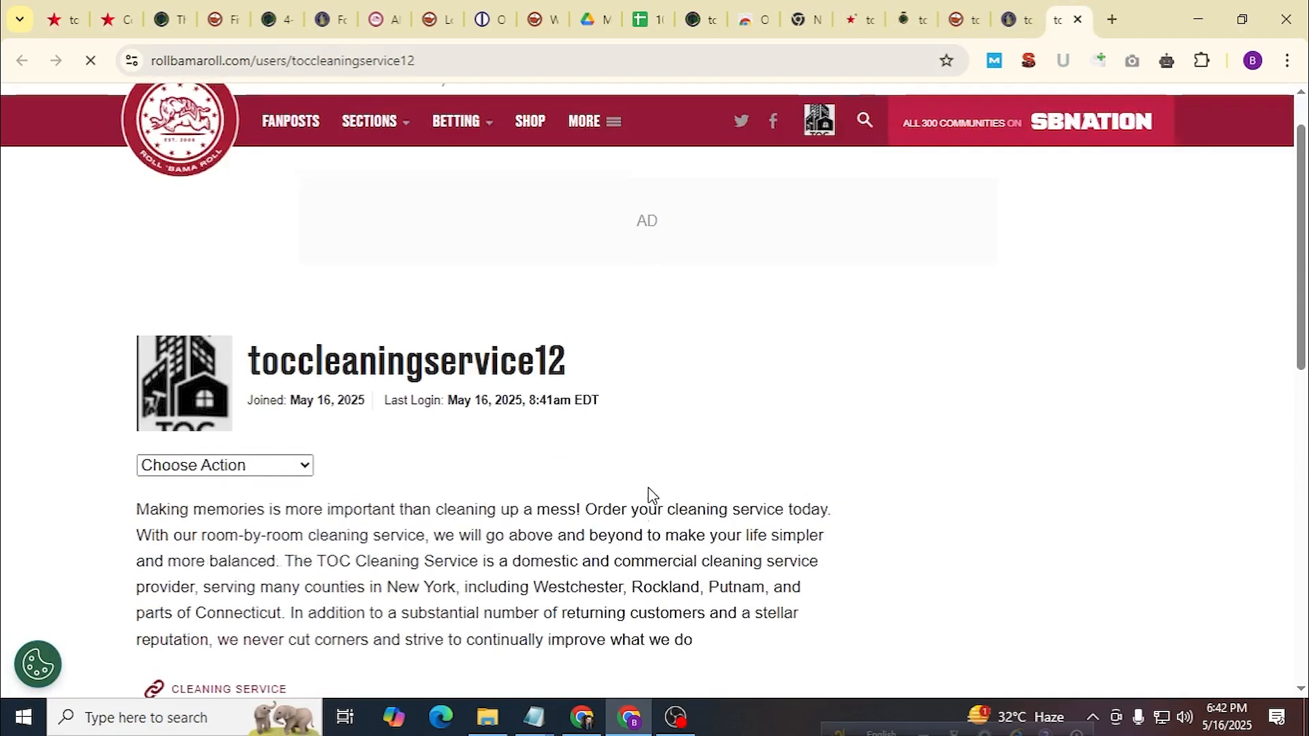
pyautogui.scroll(-3, 928, 559)
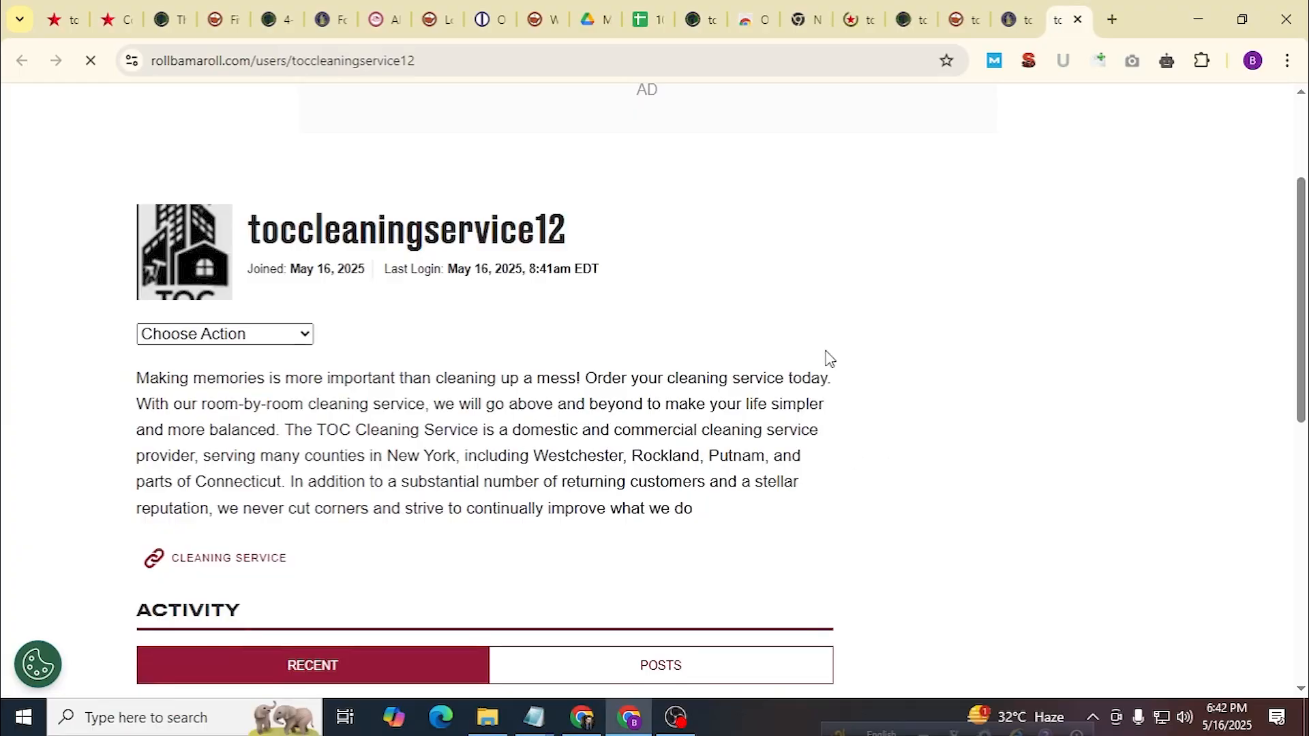